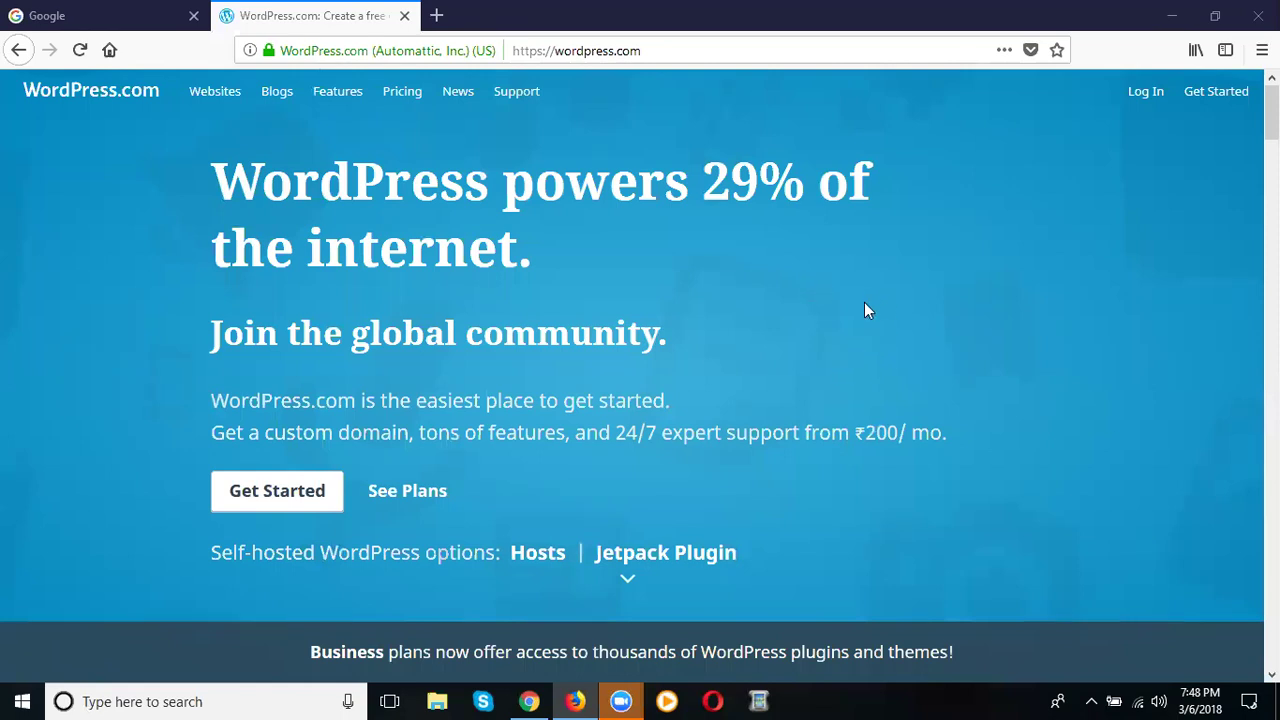
# Step: Log in to WordPress.com starting from the existing Google account, enter the account password, and update the saved browser login
pyautogui.click(1150, 96)
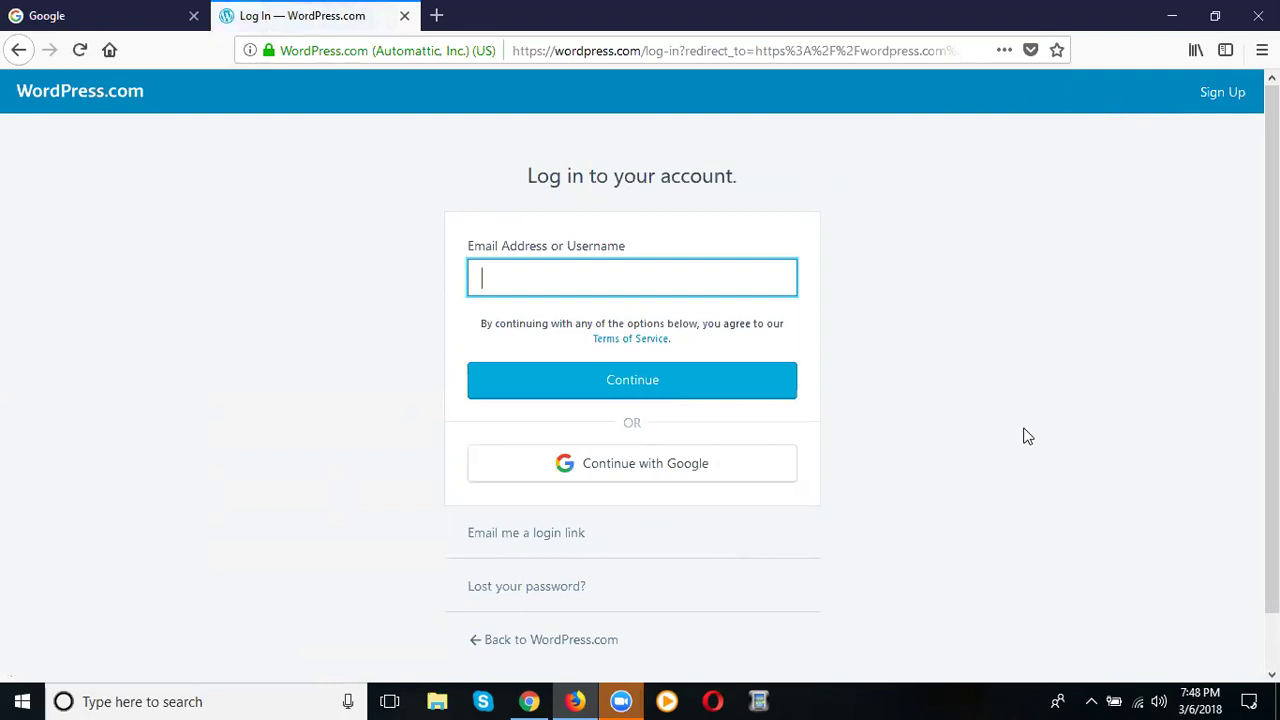
pyautogui.click(598, 474)
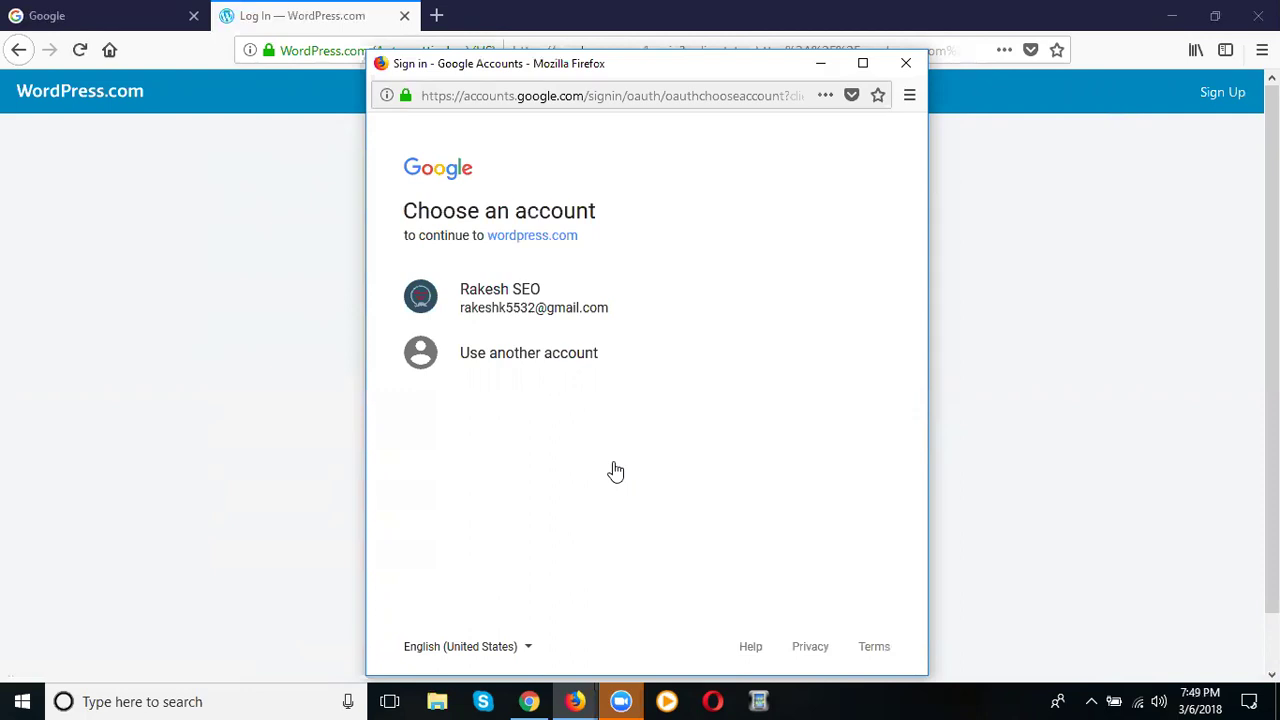
pyautogui.click(517, 309)
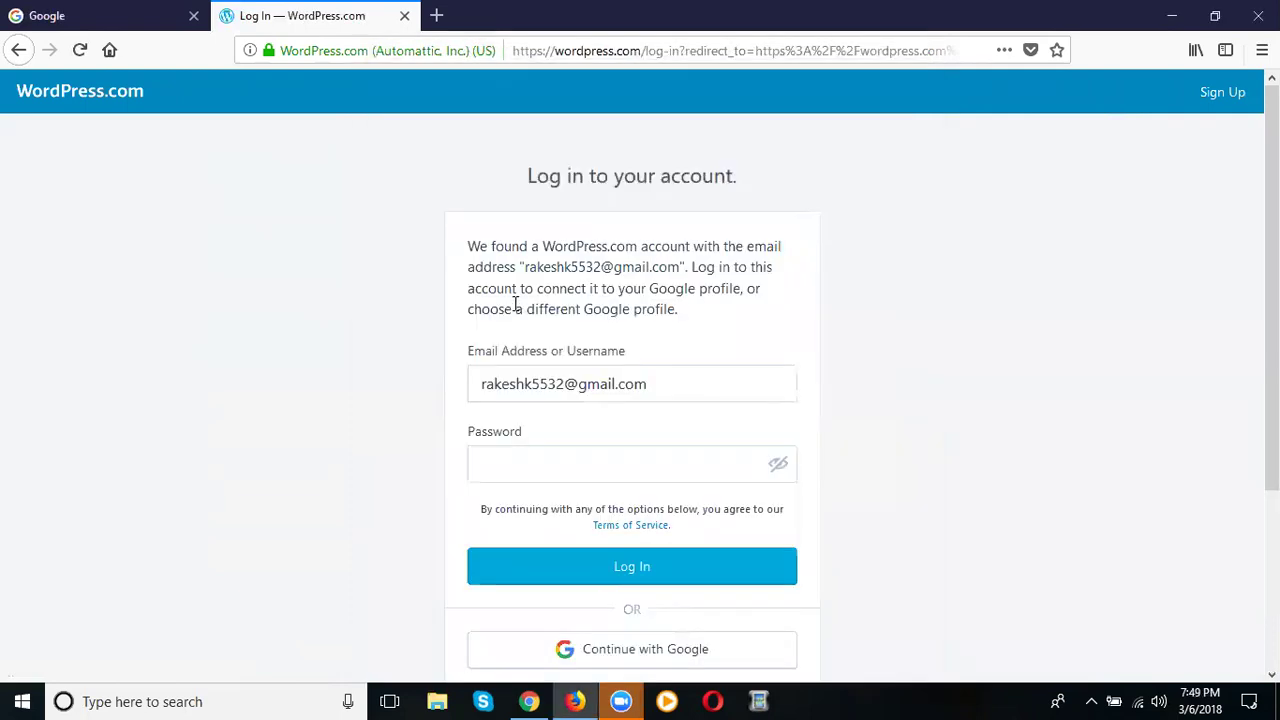
pyautogui.scroll(-2, 683, 289)
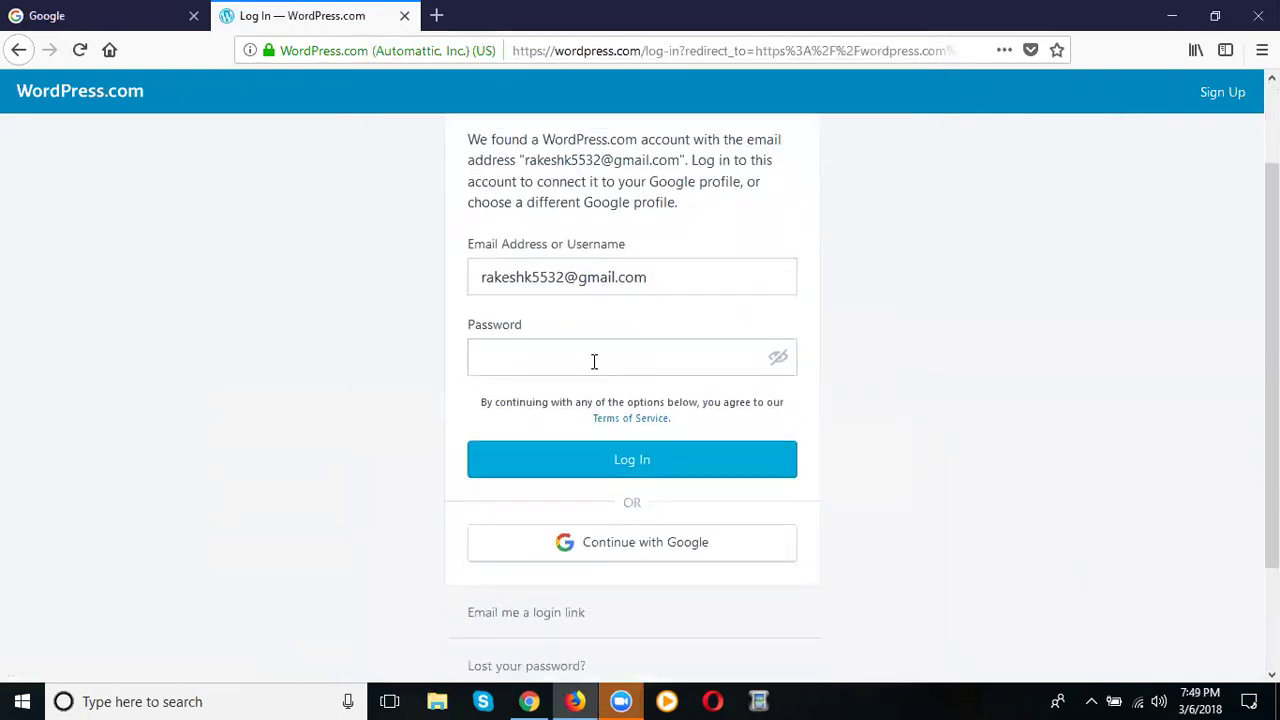
pyautogui.click(646, 361)
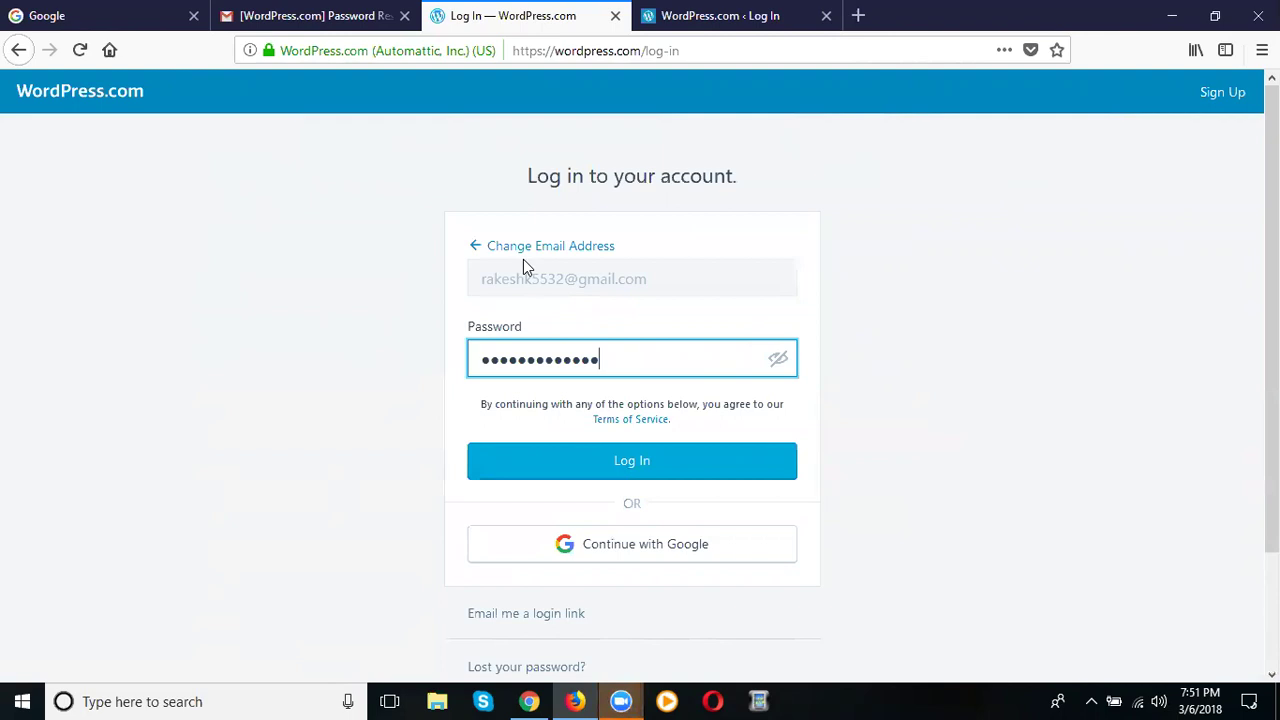
pyautogui.press('Return')
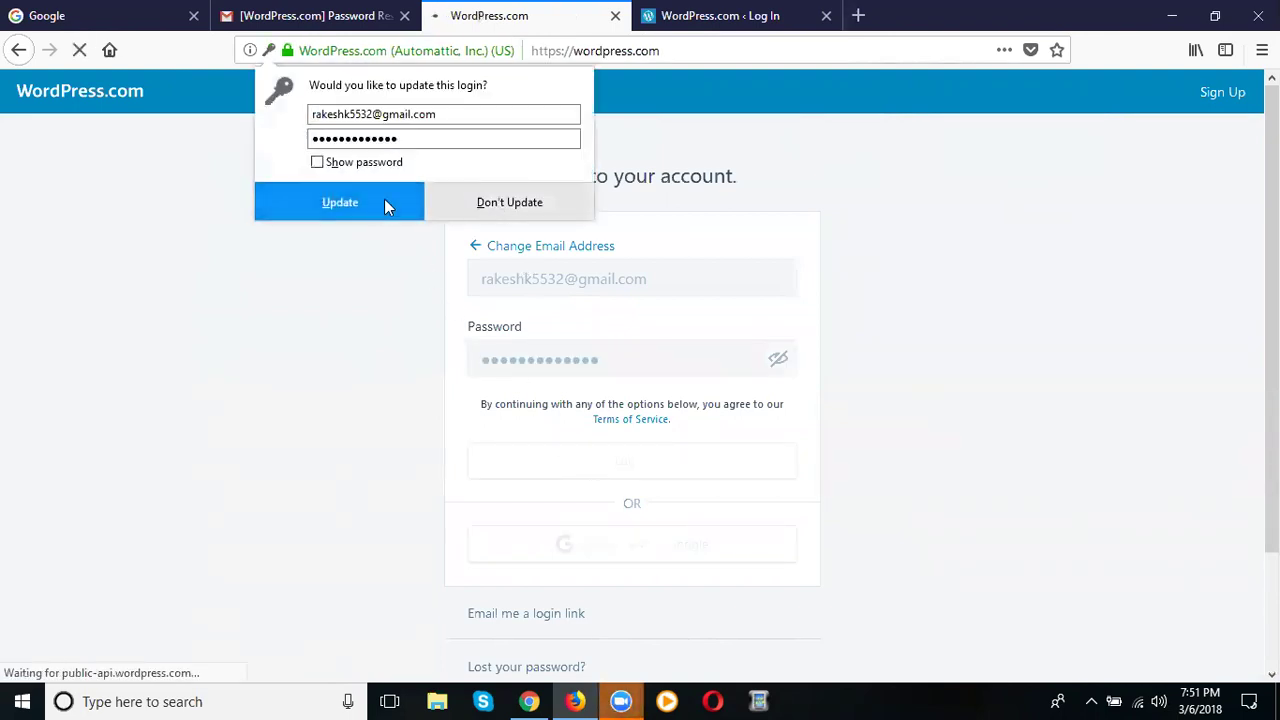
pyautogui.click(379, 201)
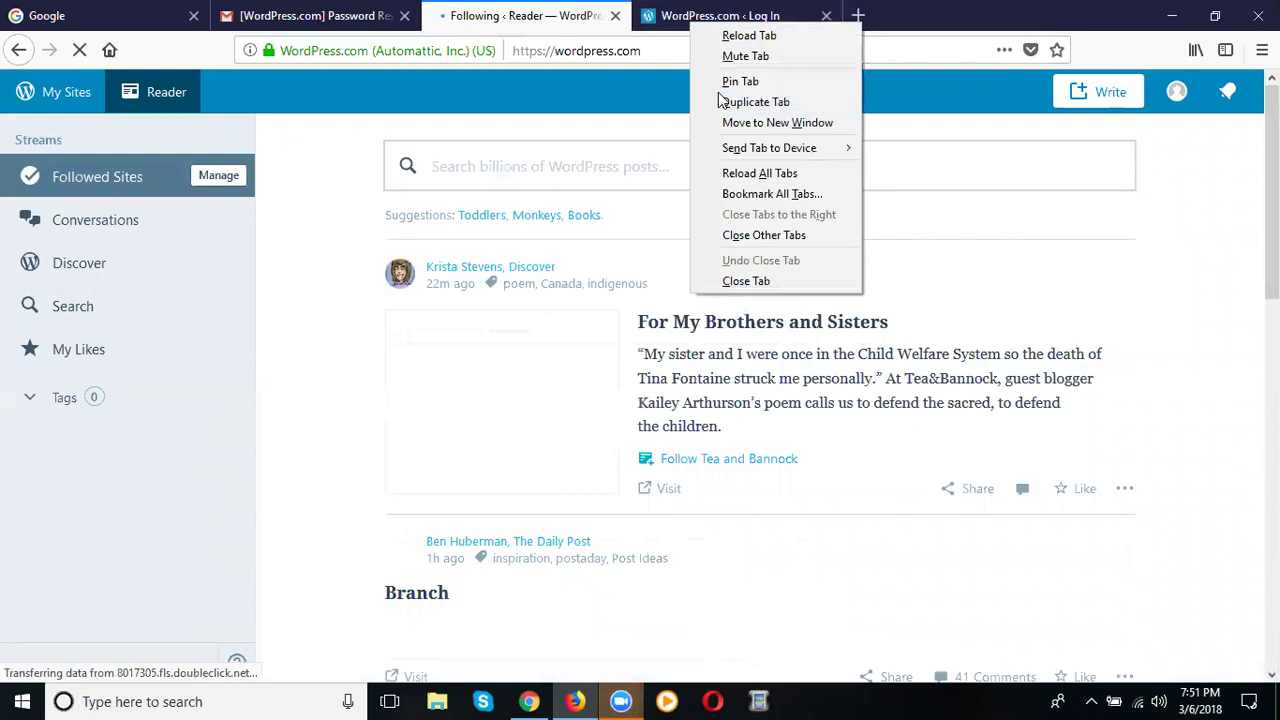
# Step: Close the spare WordPress.com login tab and look through the posts in the Reader's Followed Sites stream
pyautogui.click(745, 281)
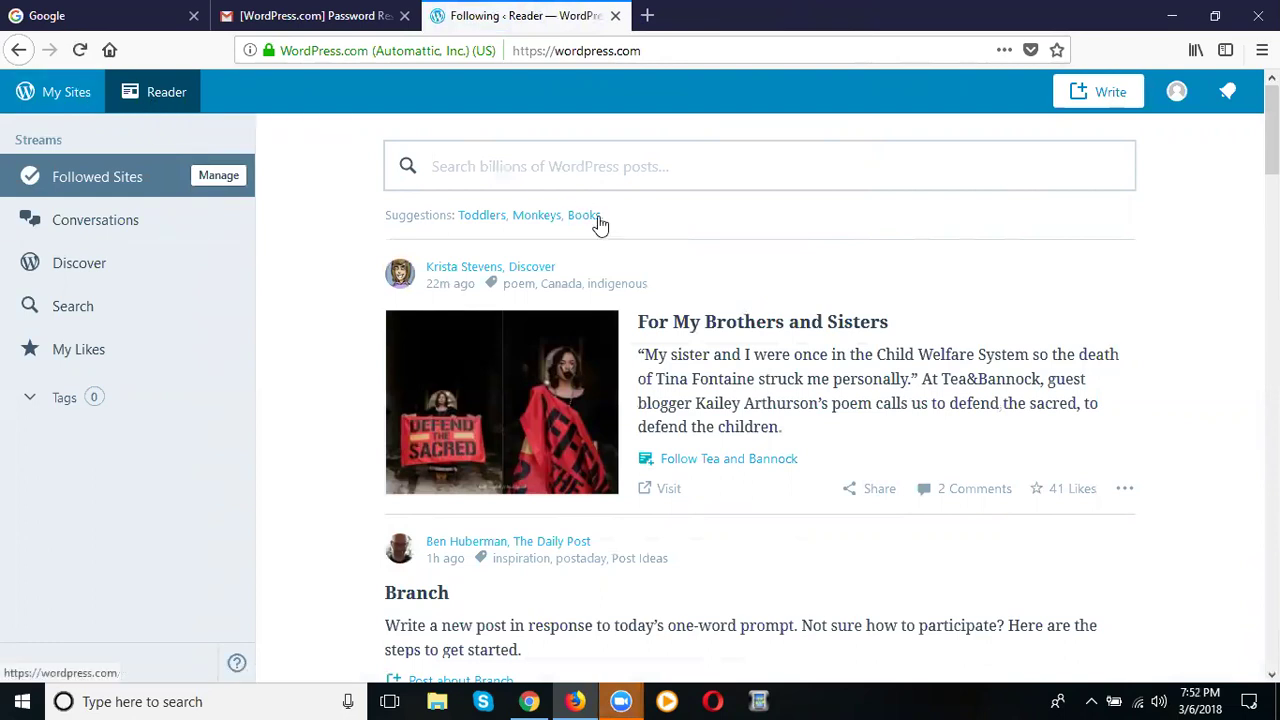
pyautogui.scroll(-6, 608, 248)
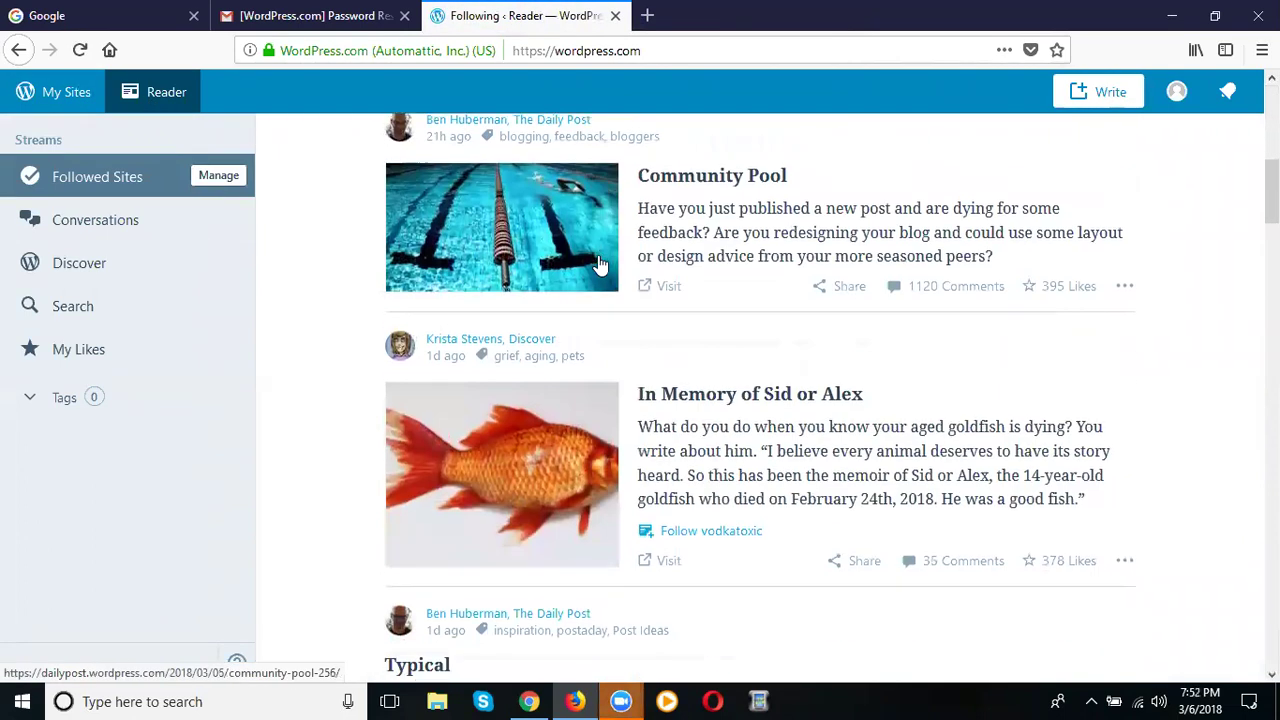
pyautogui.scroll(-3, 605, 255)
# Step: Go to My Sites and show the list of all the account's sites for switching
pyautogui.click(55, 92)
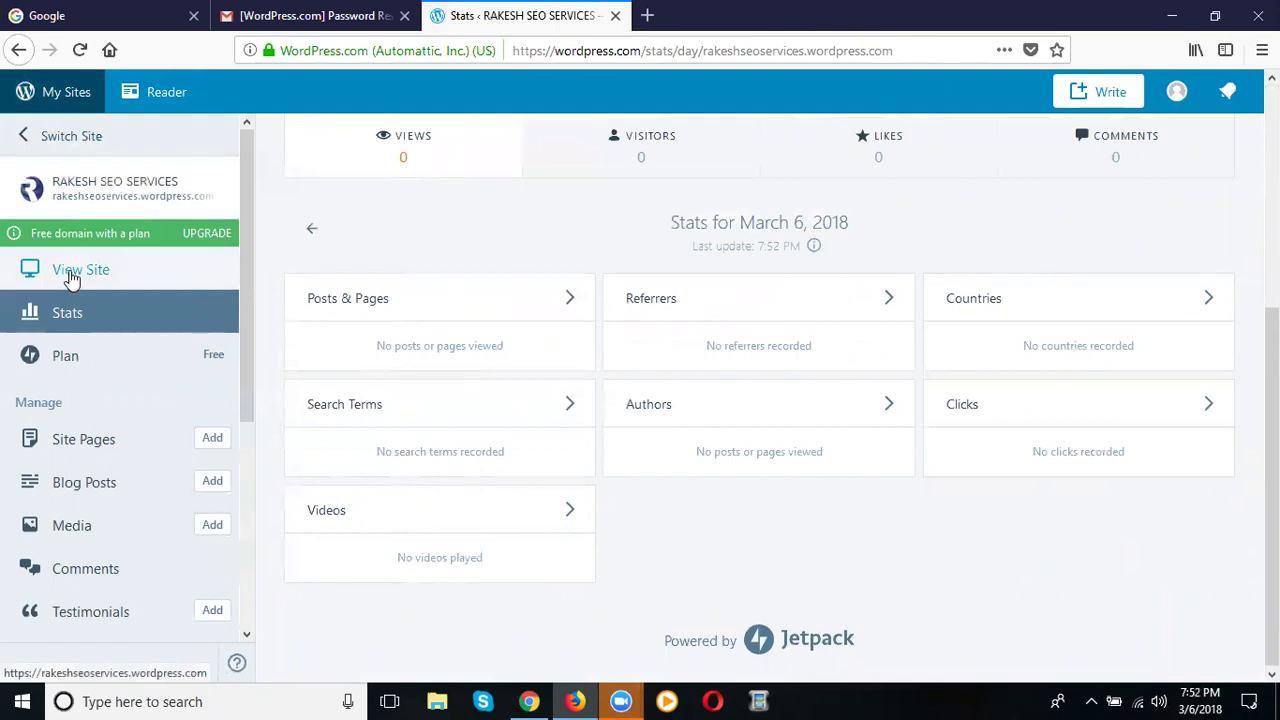
pyautogui.click(50, 138)
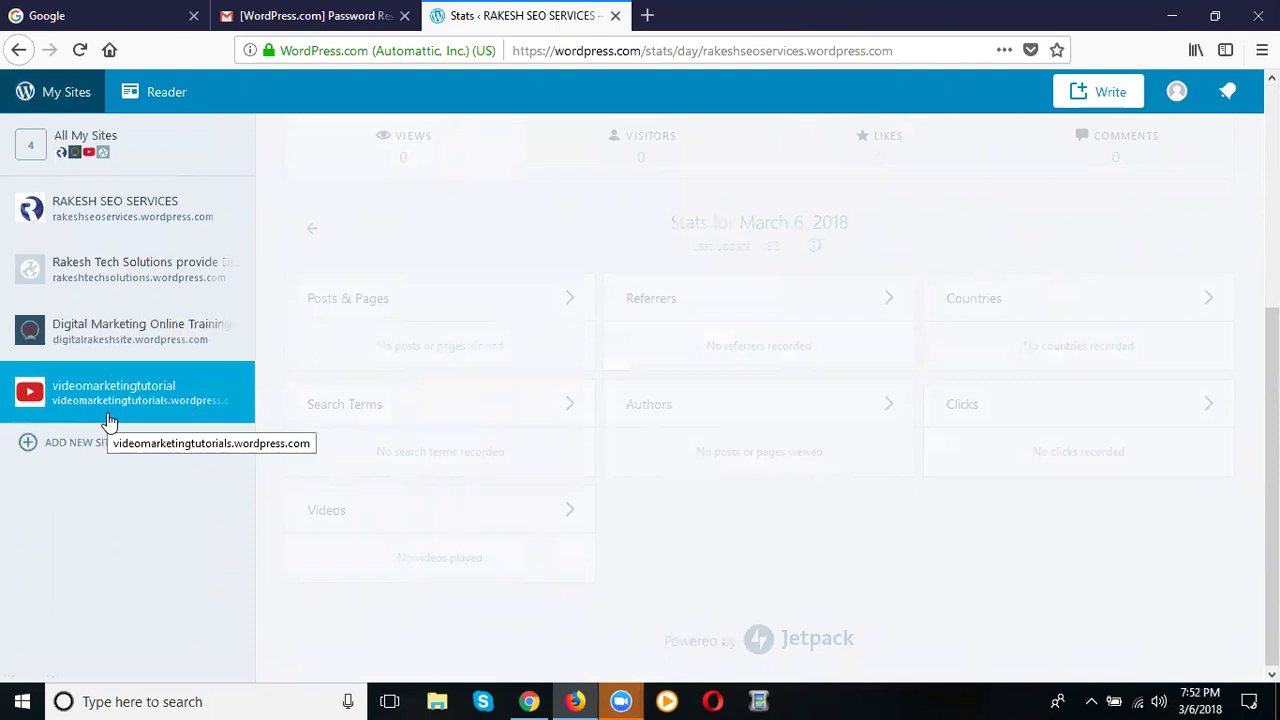
pyautogui.click(68, 97)
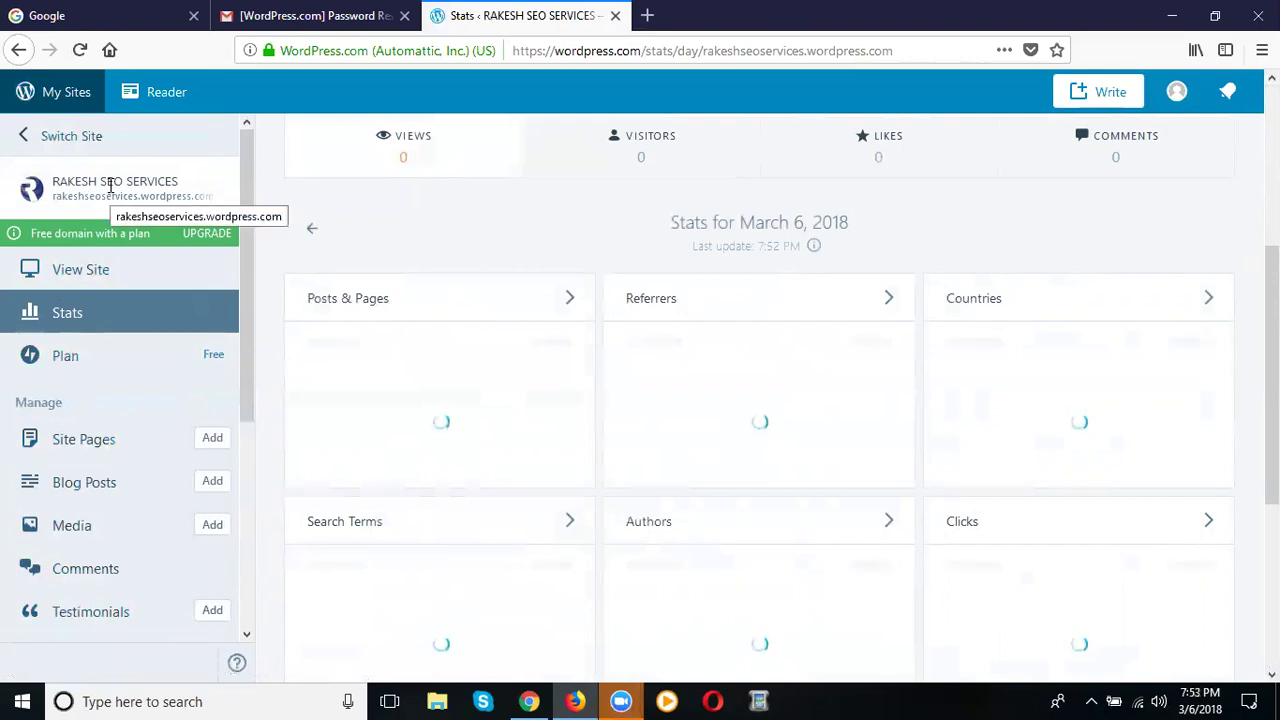
pyautogui.click(45, 135)
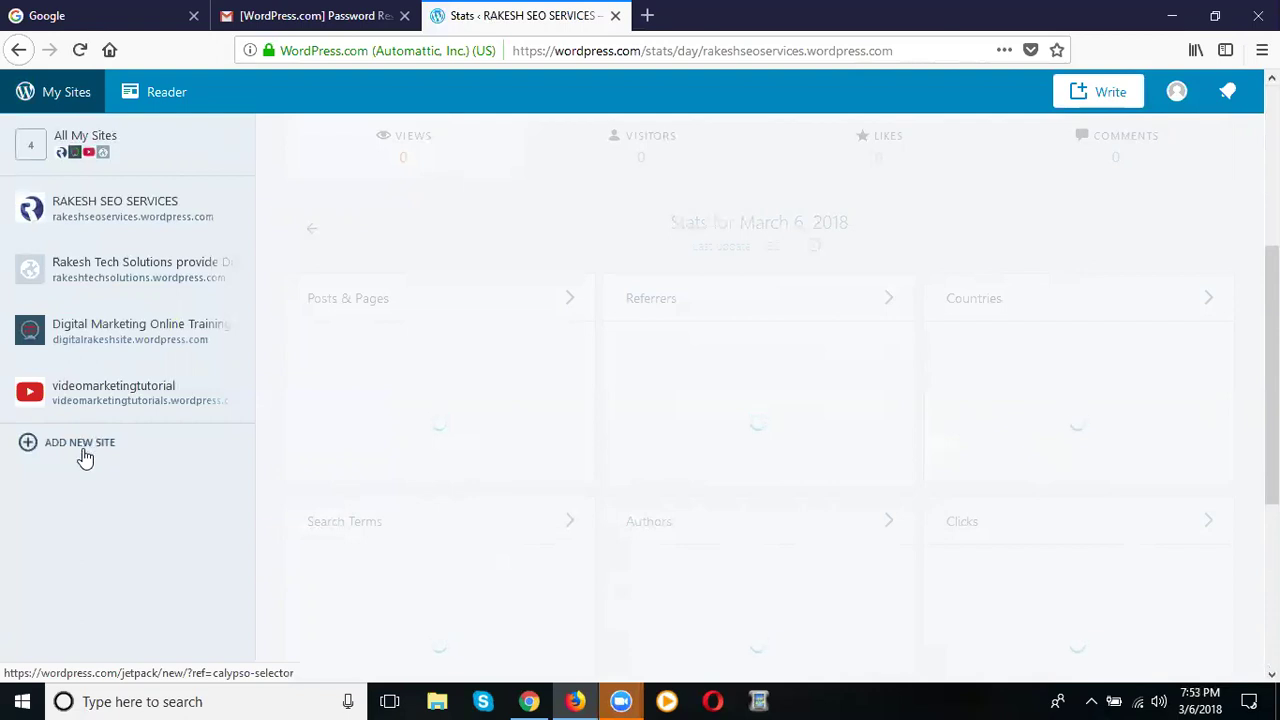
# Step: Start creating a new WordPress.com site and name it digitalrts
pyautogui.click(85, 456)
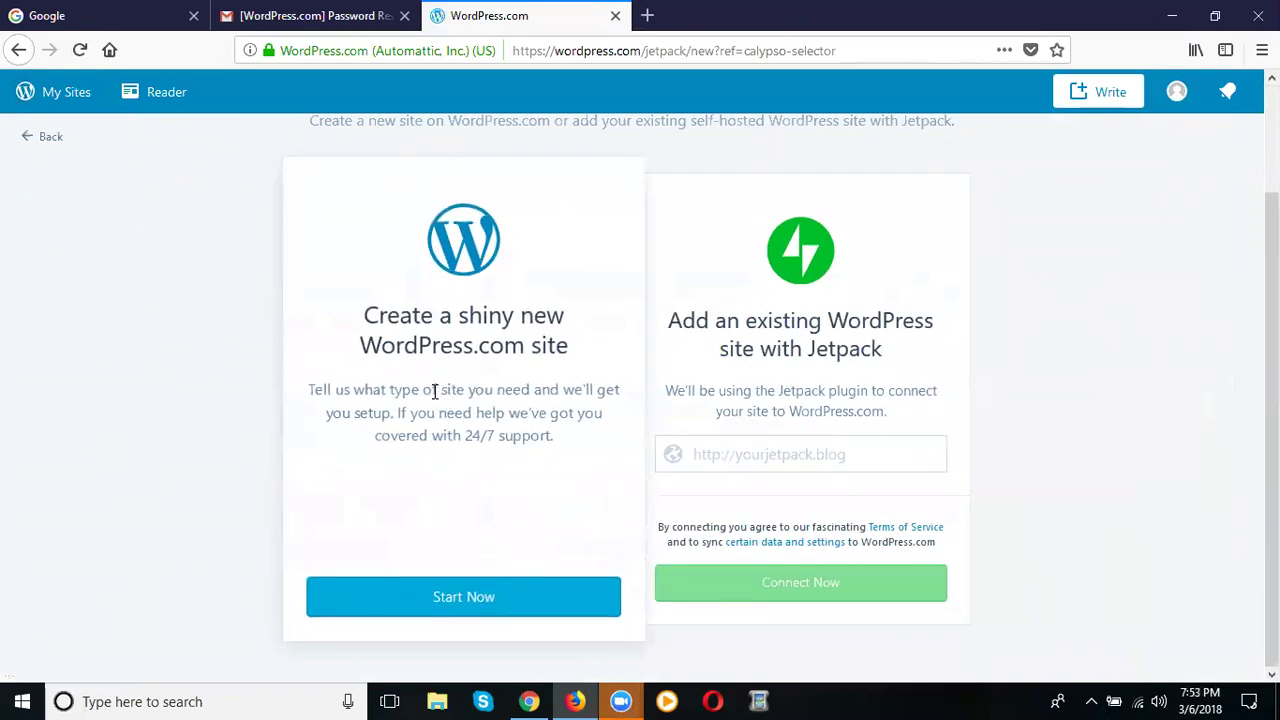
pyautogui.click(445, 605)
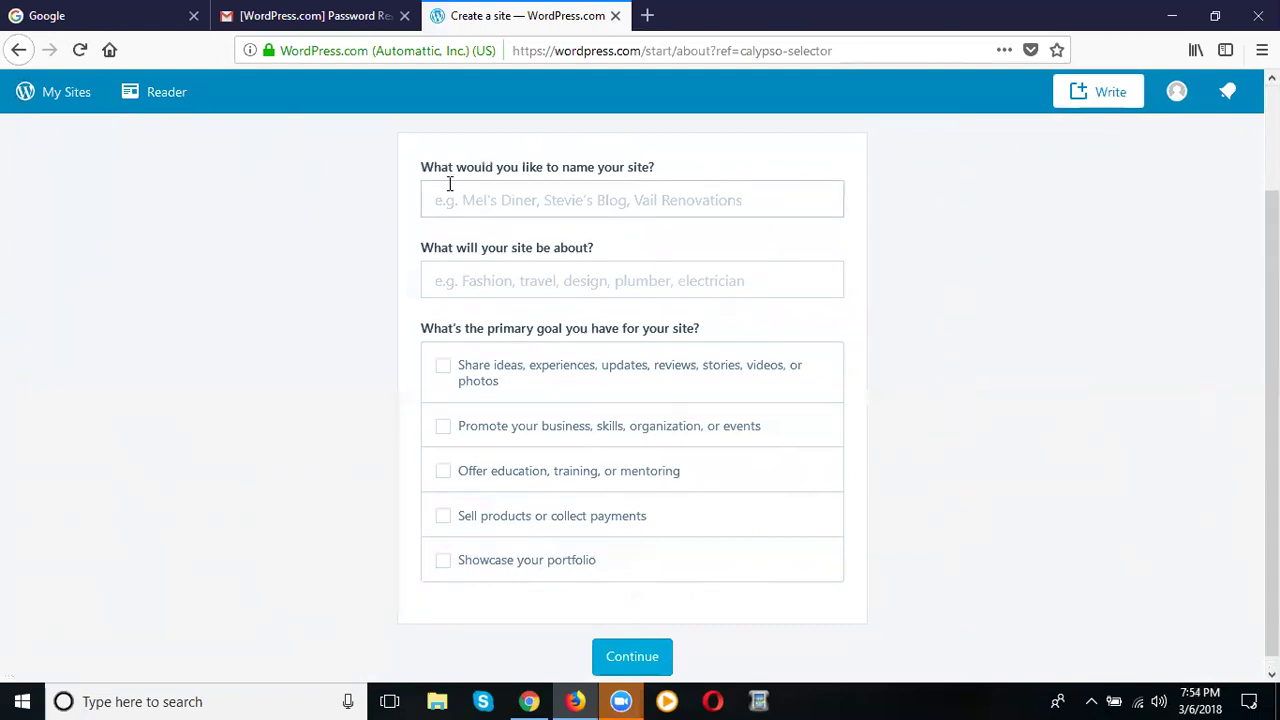
pyautogui.click(577, 204)
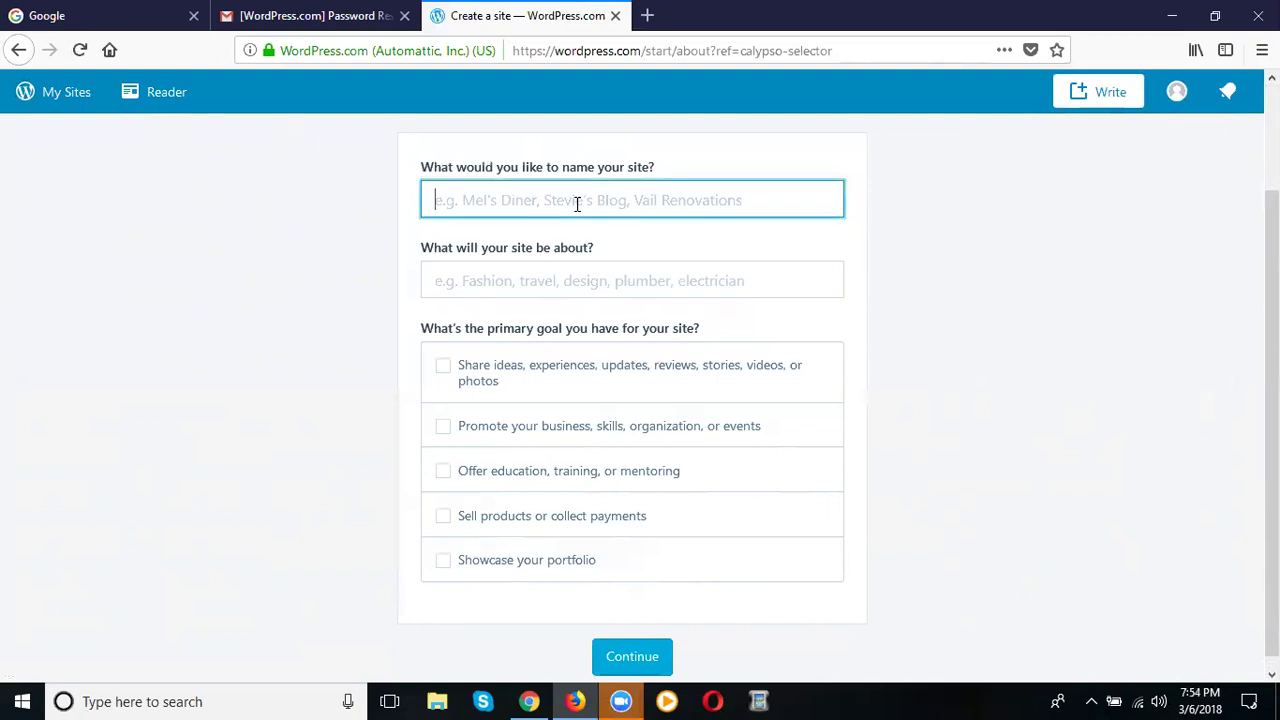
pyautogui.write('digitalrts')
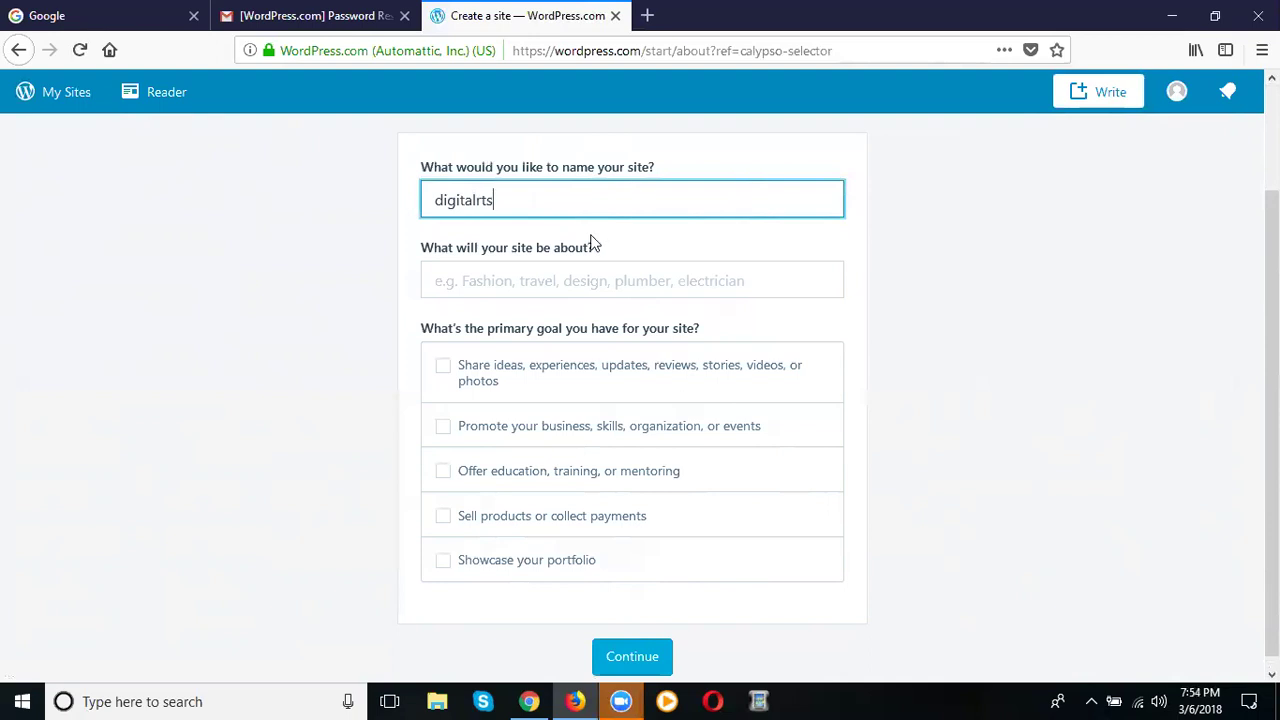
# Step: Set what the site will be about to Education, picking it from the suggestions
pyautogui.click(491, 276)
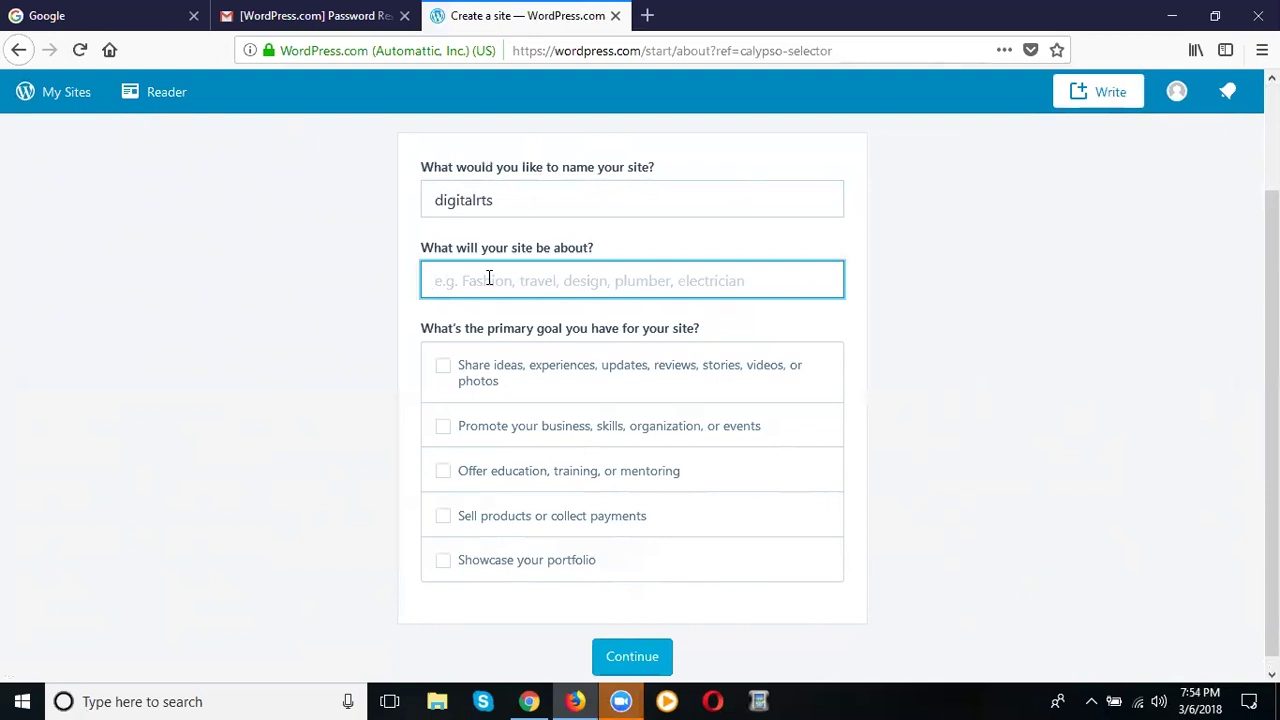
pyautogui.write('Edu')
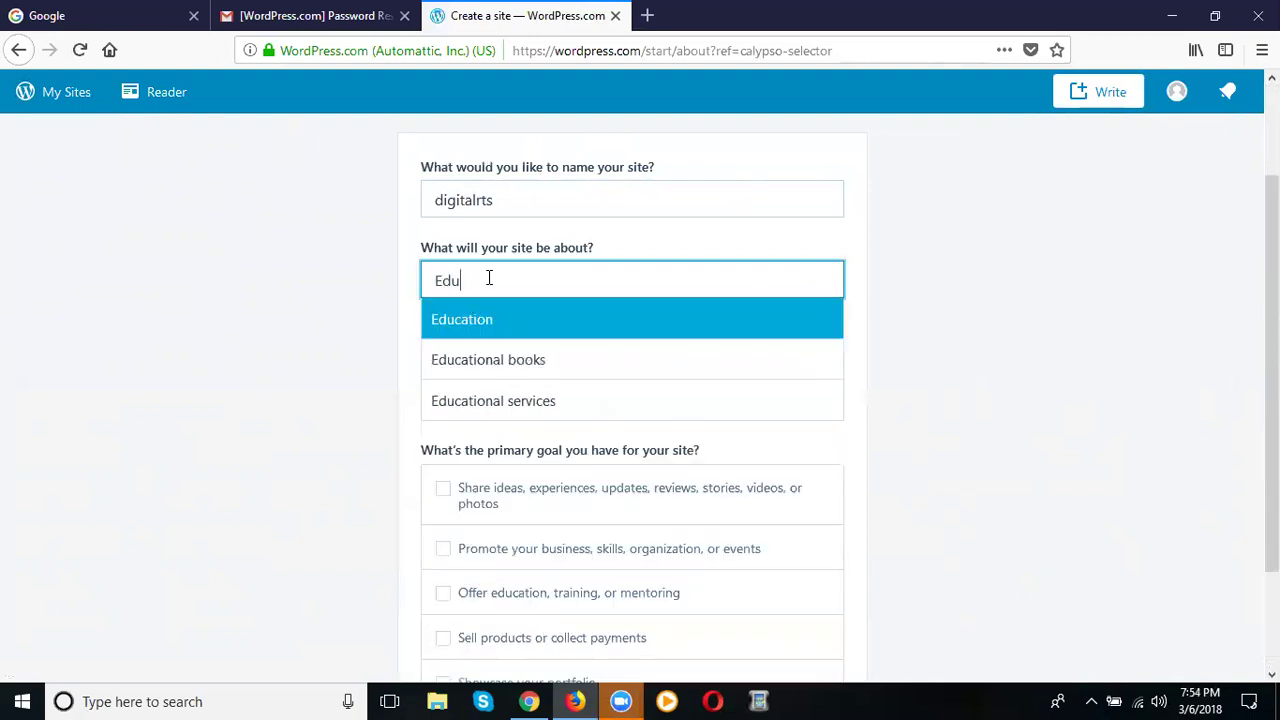
pyautogui.write('cation')
pyautogui.click(503, 331)
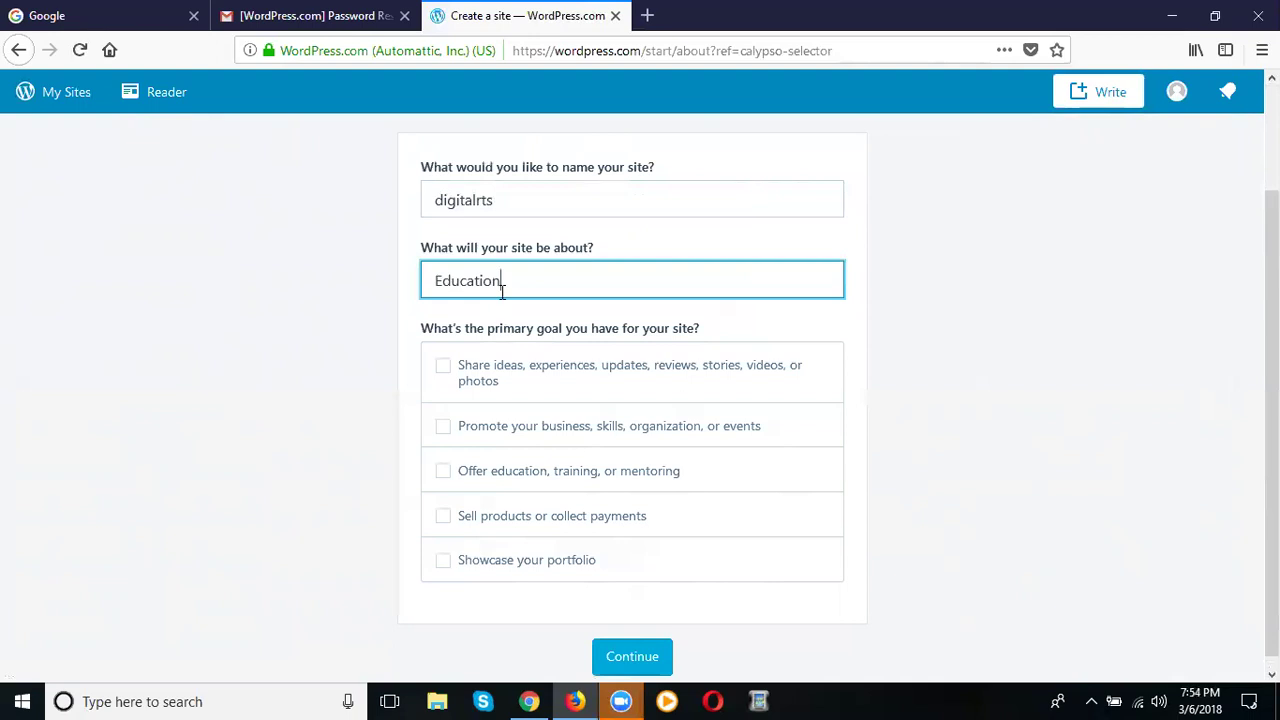
# Step: Replace the site's subject by searching for services and choosing Seo services from the suggestions
pyautogui.doubleClick(503, 281)
pyautogui.write('services')
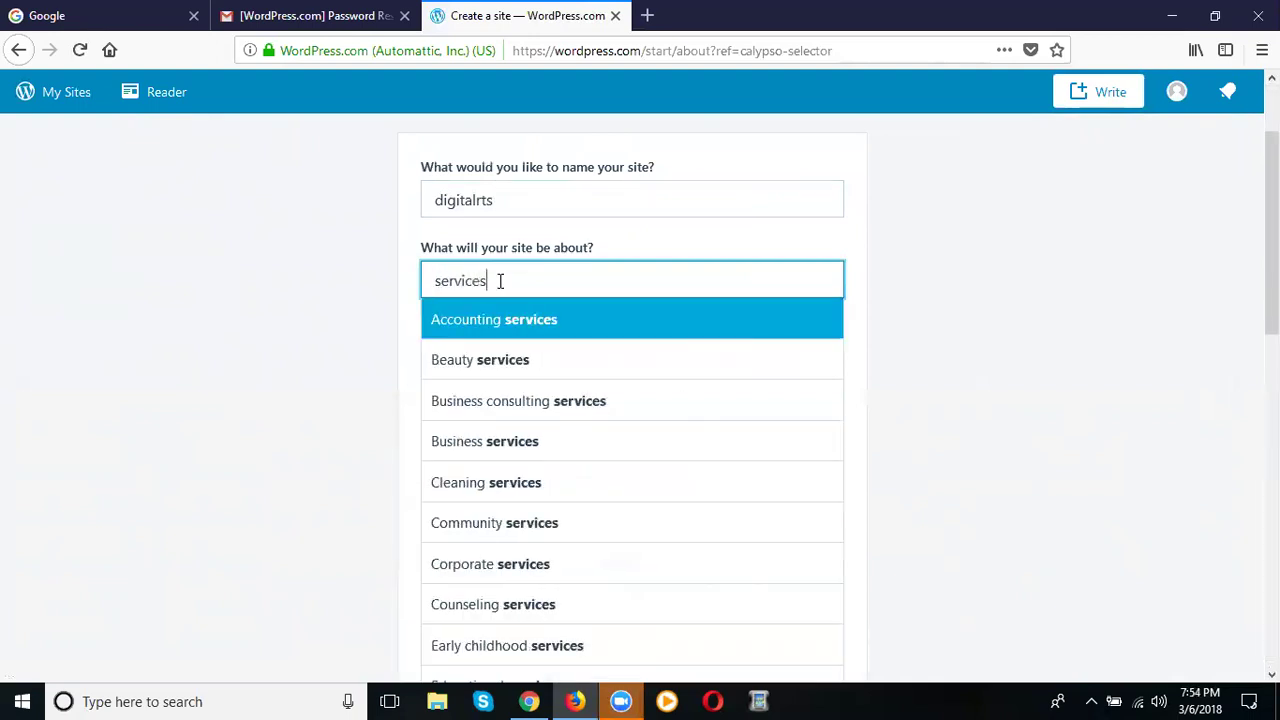
pyautogui.scroll(-1, 512, 386)
pyautogui.scroll(-3, 531, 520)
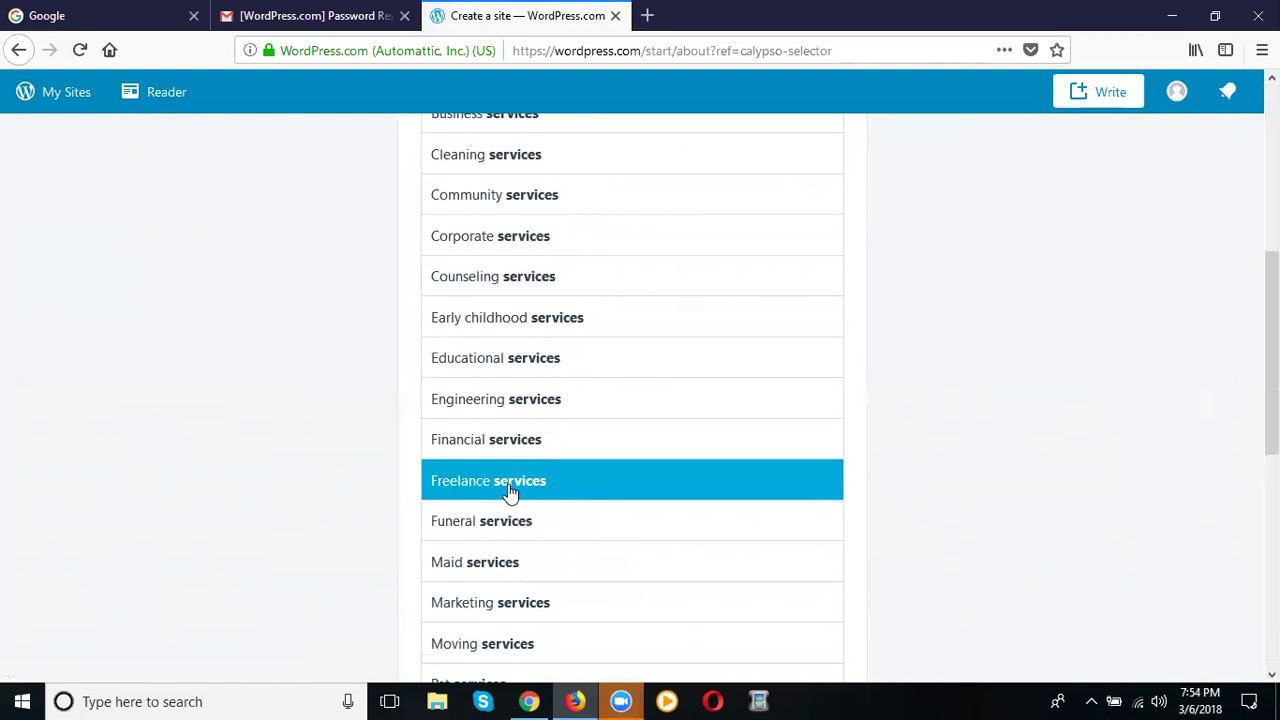
pyautogui.scroll(-1, 505, 500)
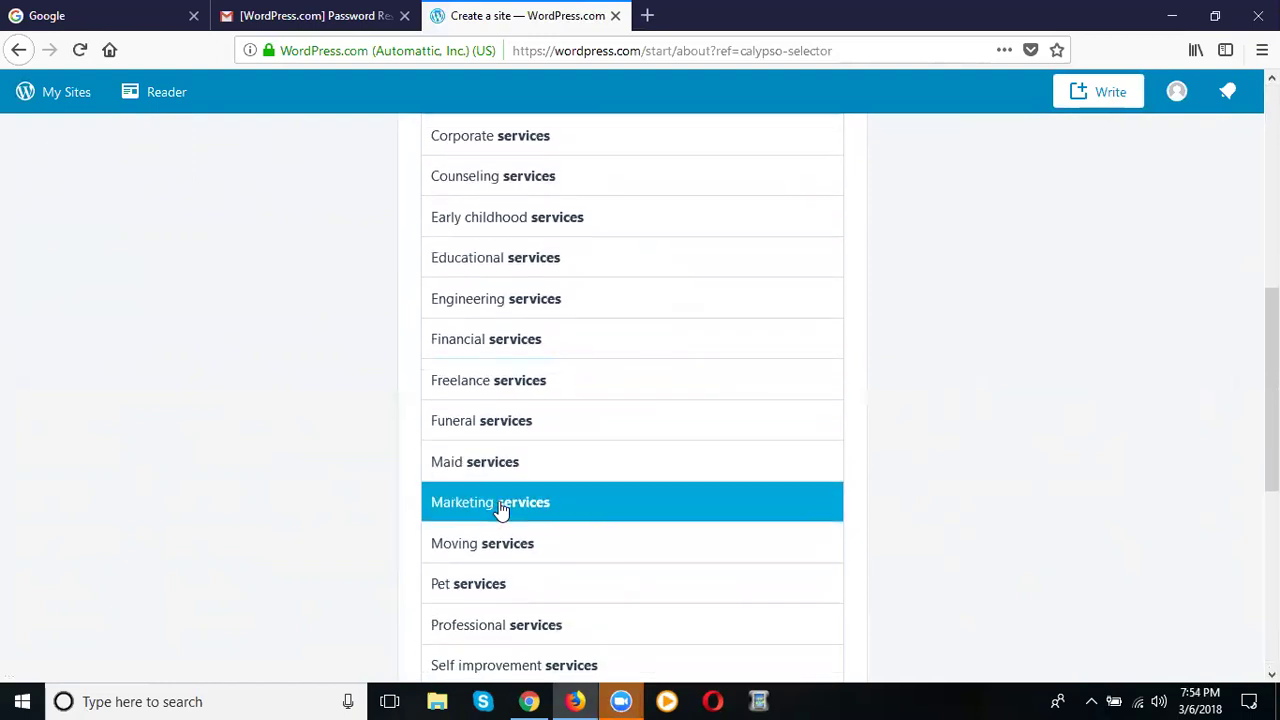
pyautogui.scroll(-3, 502, 510)
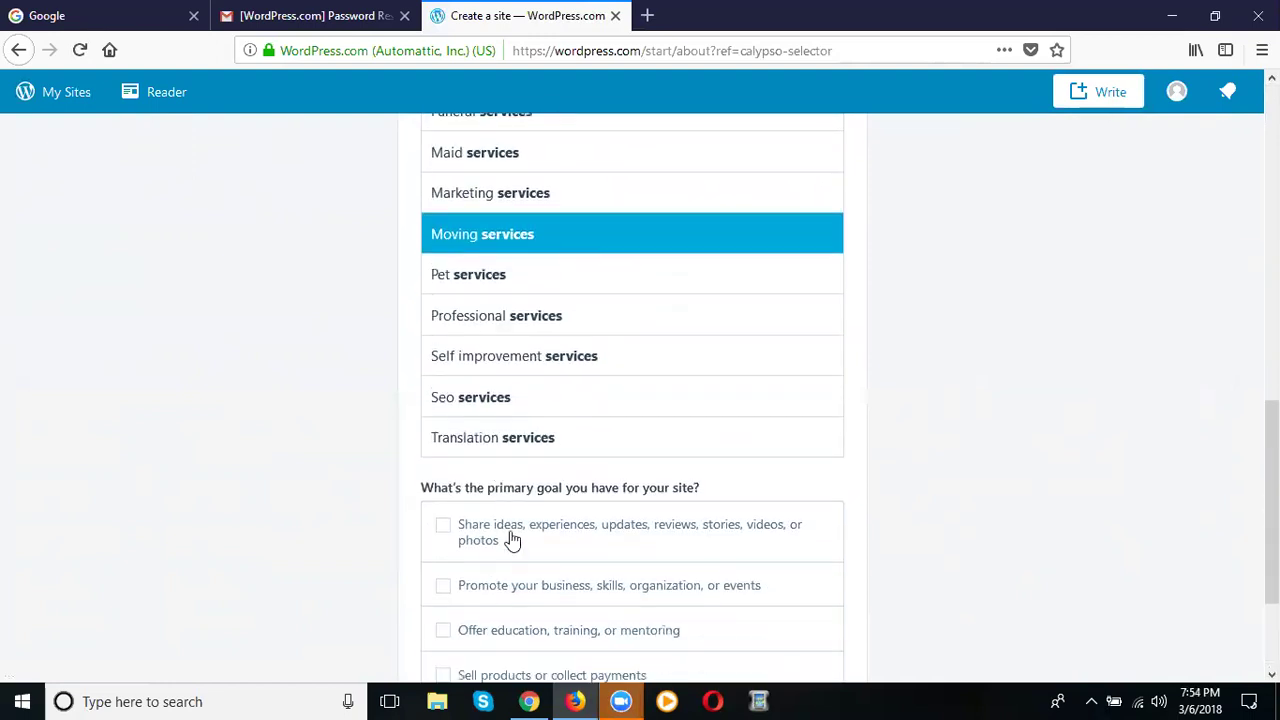
pyautogui.click(510, 390)
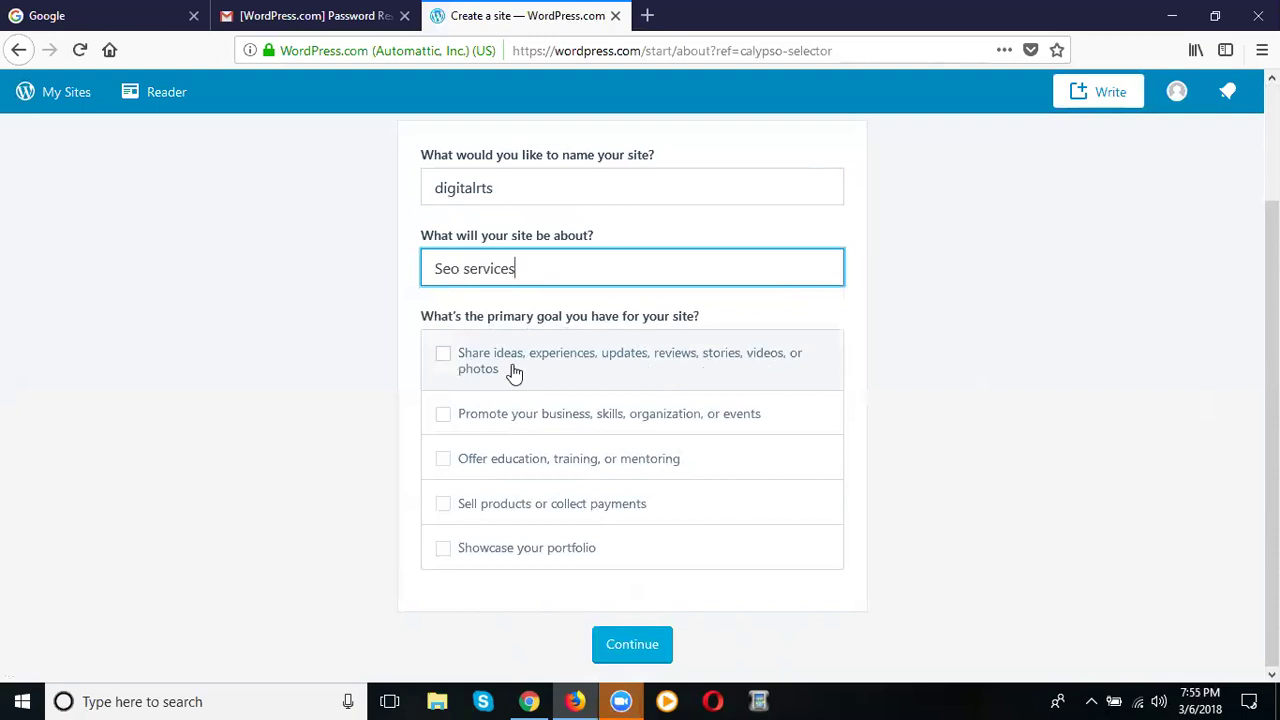
# Step: Select sharing ideas, promoting your business, offering education or training, and showcasing your portfolio as the site's primary goals
pyautogui.click(446, 353)
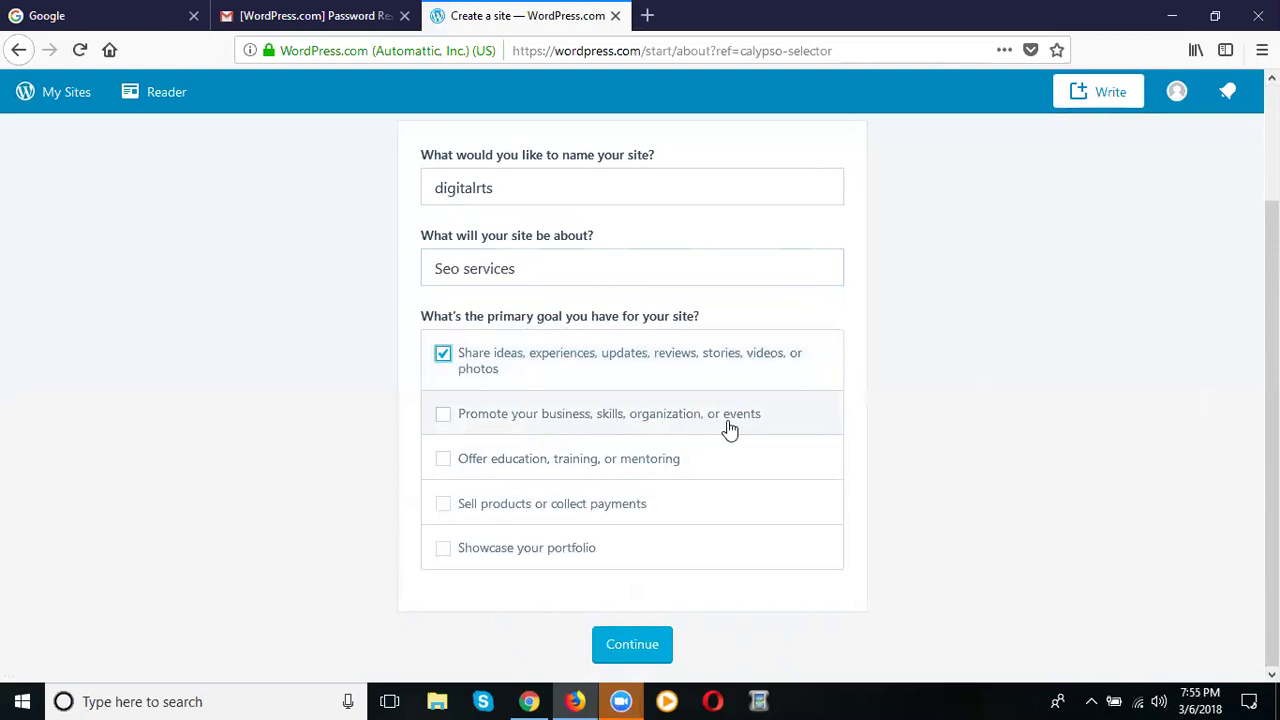
pyautogui.click(445, 416)
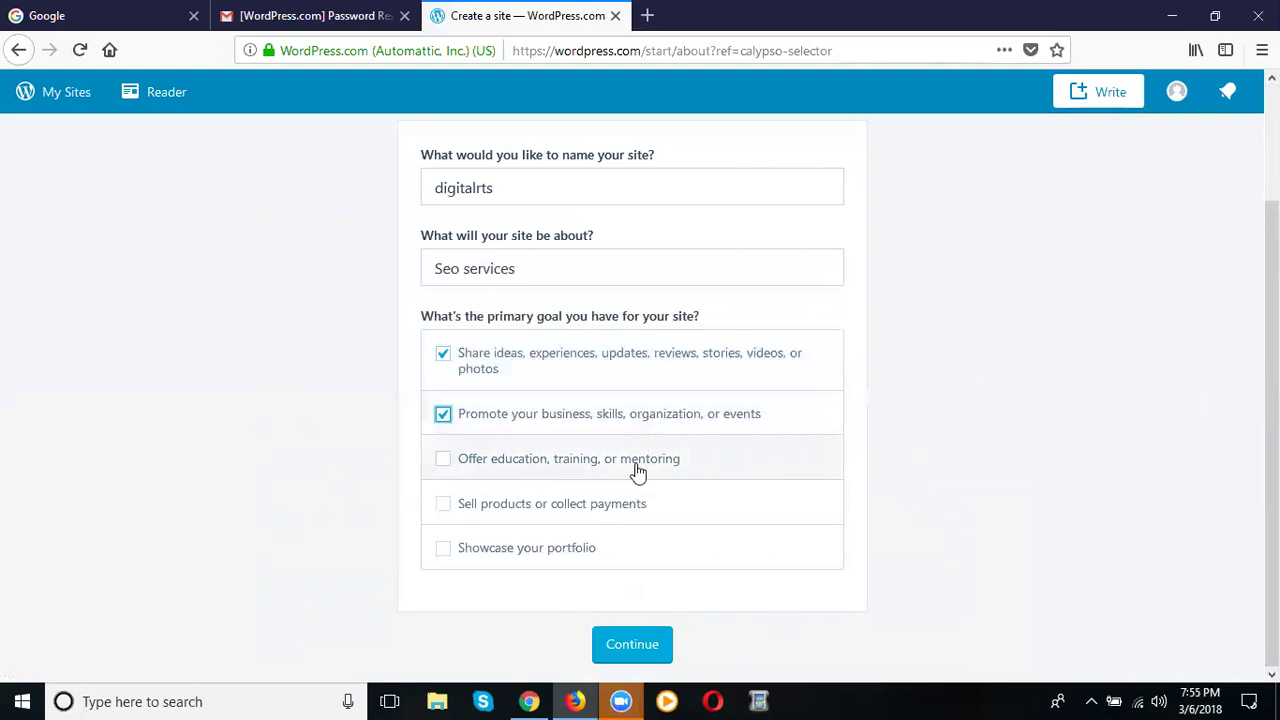
pyautogui.click(443, 466)
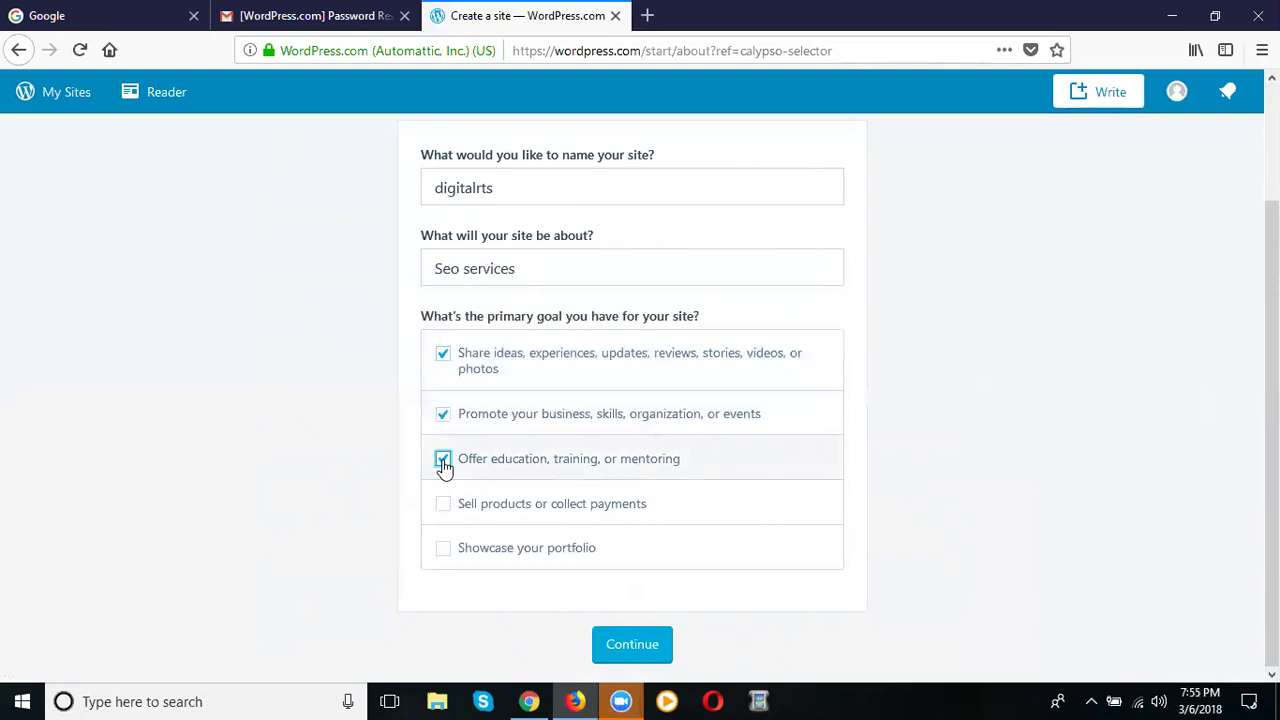
pyautogui.click(449, 551)
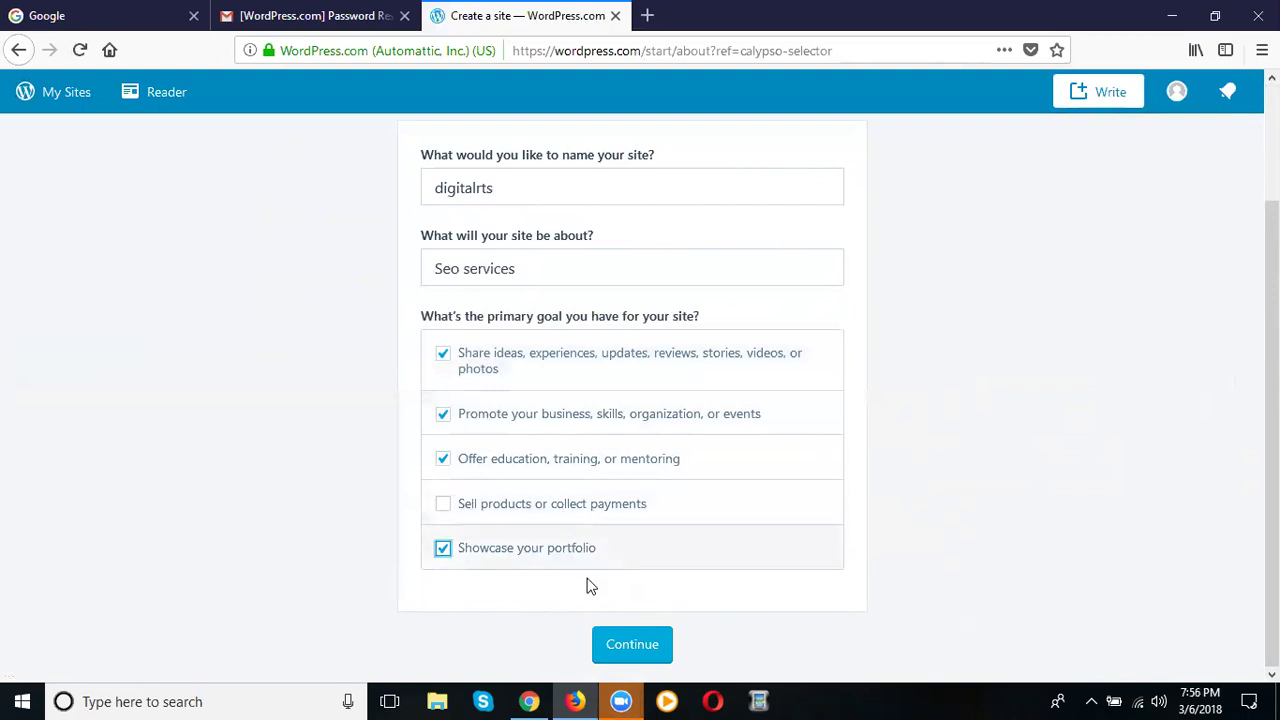
# Step: Submit the site details and search for a site address with the keyword digitalrts
pyautogui.click(640, 652)
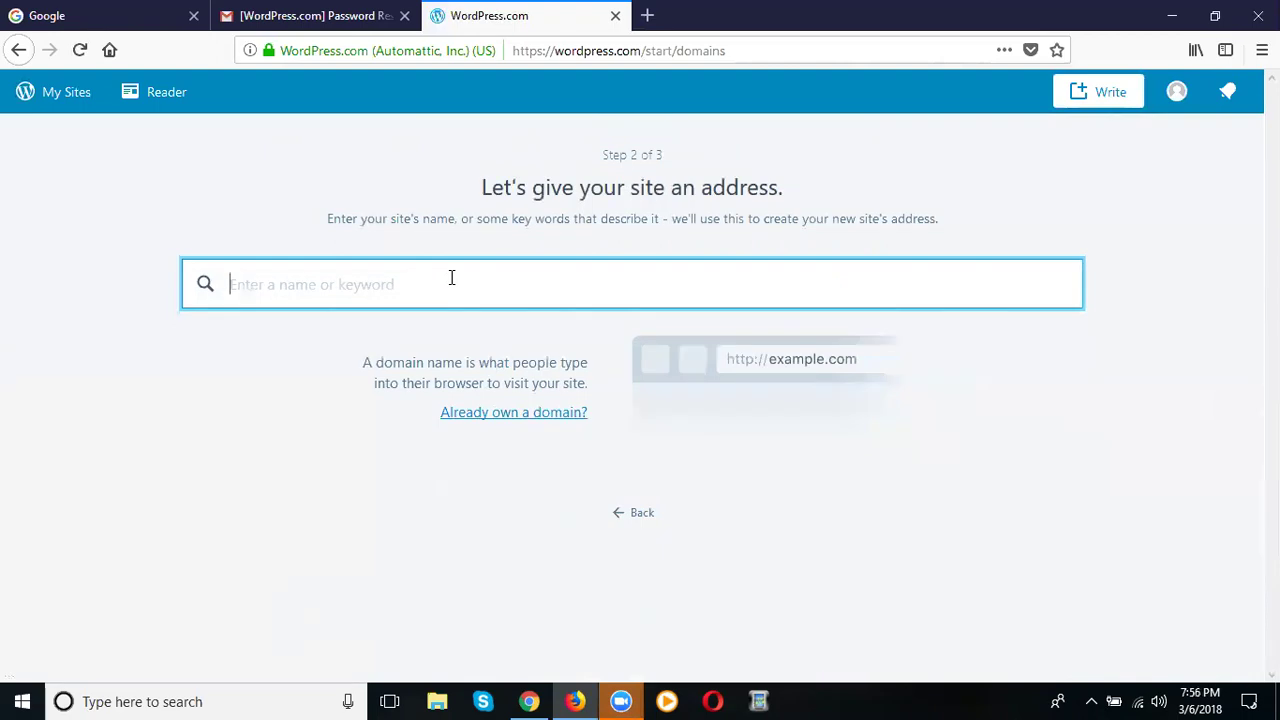
pyautogui.write('digitalrts')
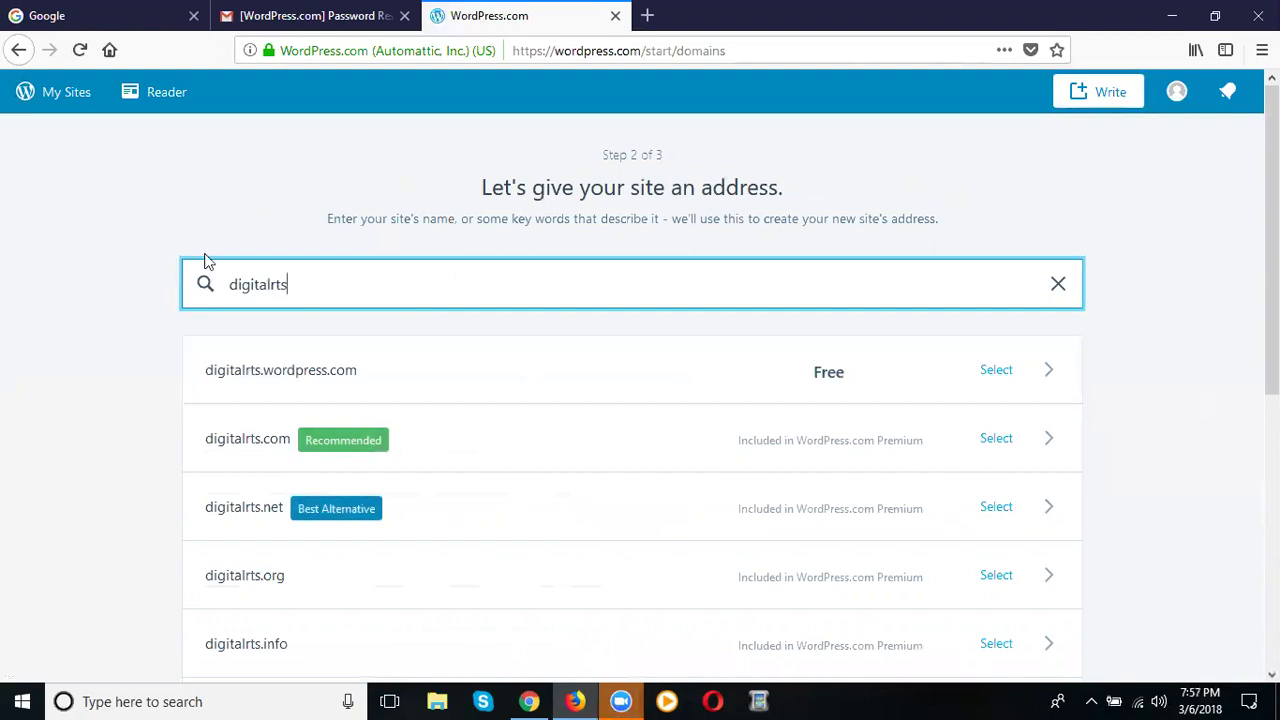
# Step: Try a different address search that combines "digital" with the site owner's first name
pyautogui.press('BackSpace')
pyautogui.press('BackSpace')
pyautogui.press('BackSpace')
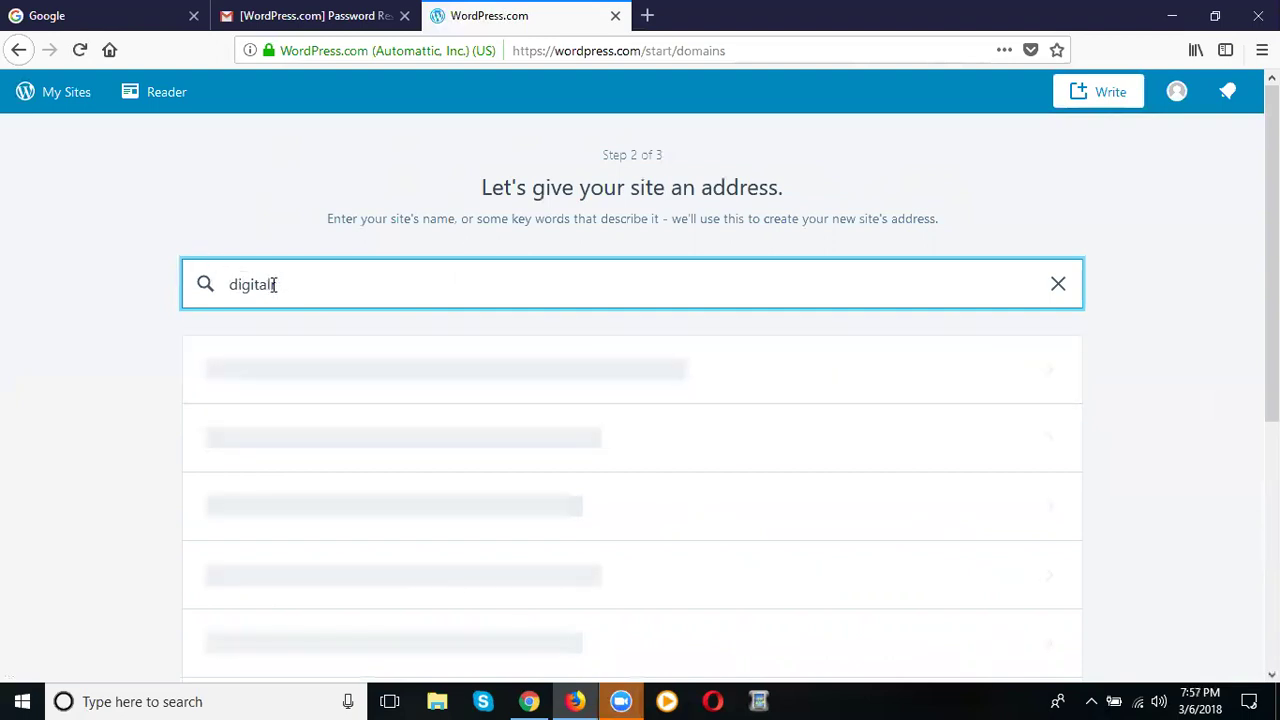
pyautogui.write('rakesh')
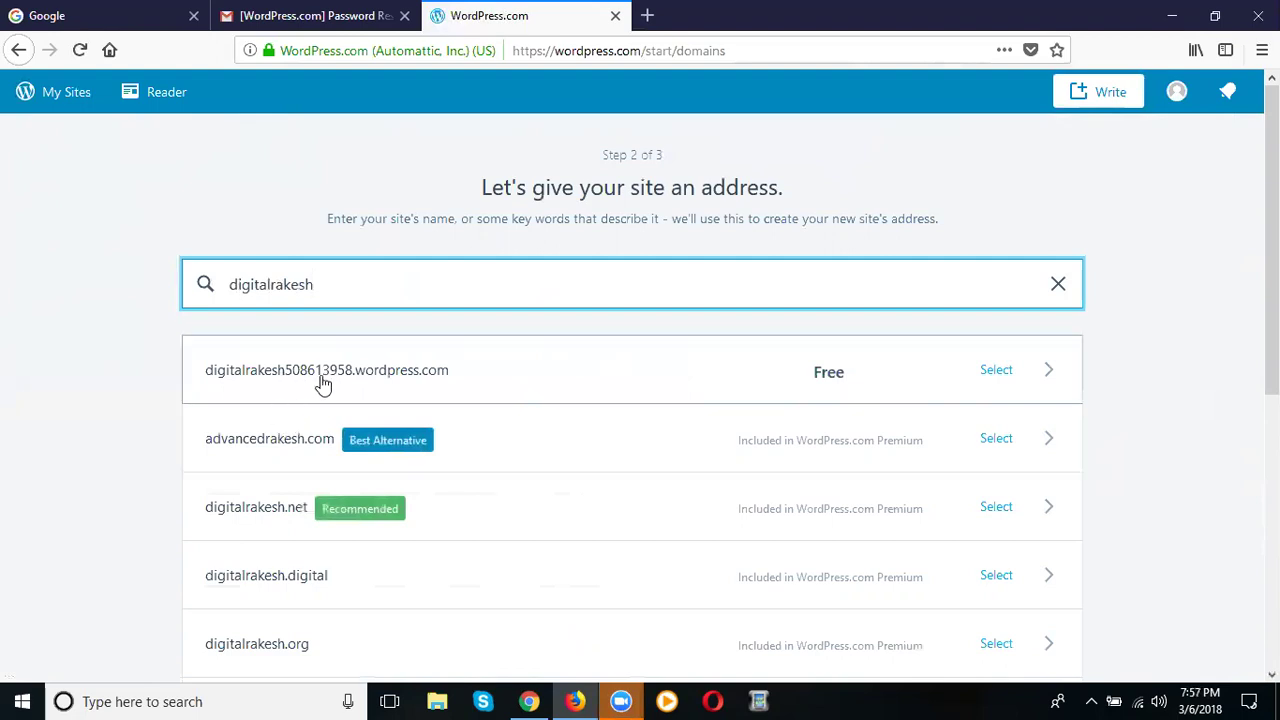
# Step: Change the address search back to digitalrts and review the free and paid domain options
pyautogui.press('BackSpace')
pyautogui.press('BackSpace')
pyautogui.press('BackSpace')
pyautogui.press('BackSpace')
pyautogui.press('BackSpace')
pyautogui.write('ts')
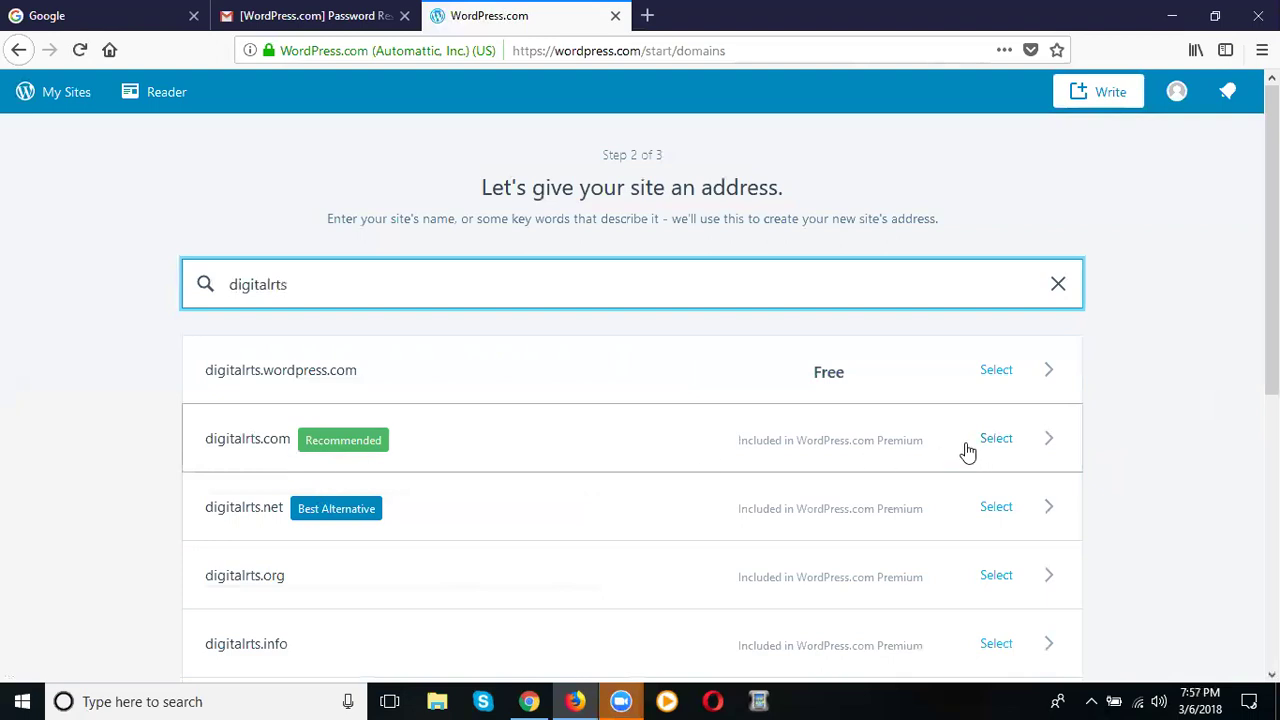
pyautogui.scroll(-1, 968, 452)
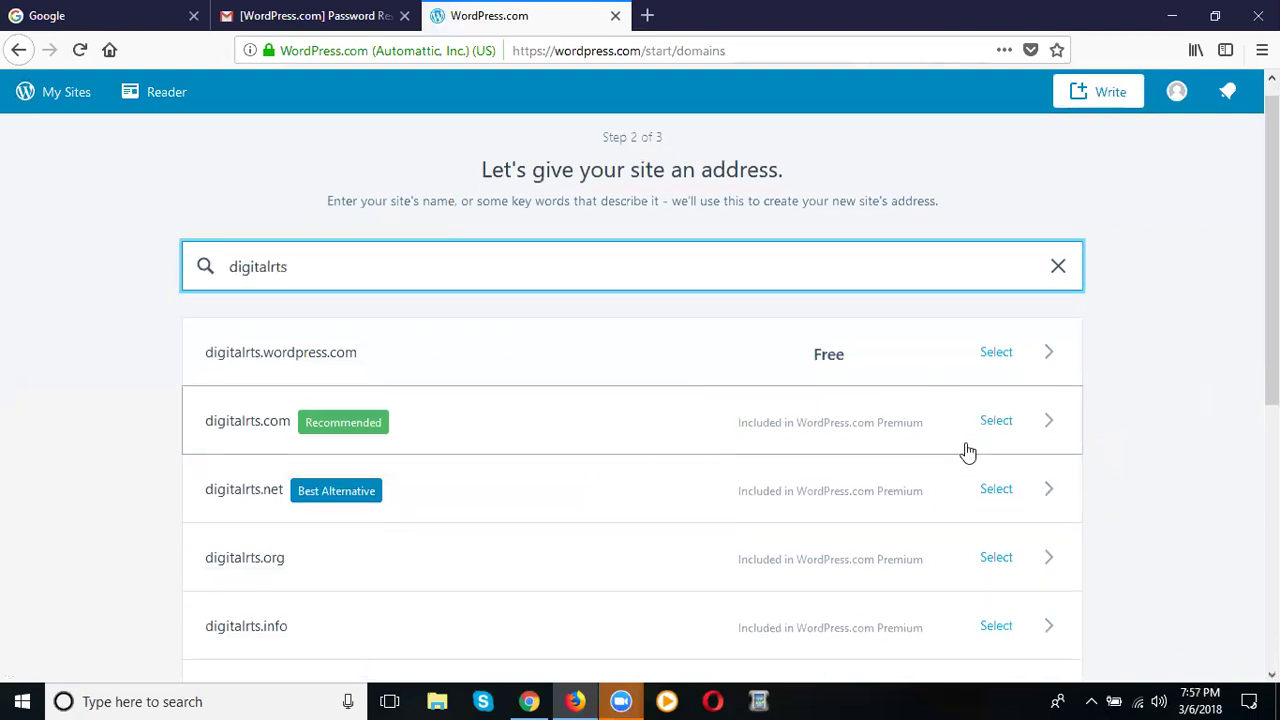
# Step: Review the suggested domains and select the free address digitalrts.wordpress.com for the site
pyautogui.scroll(-2, 968, 452)
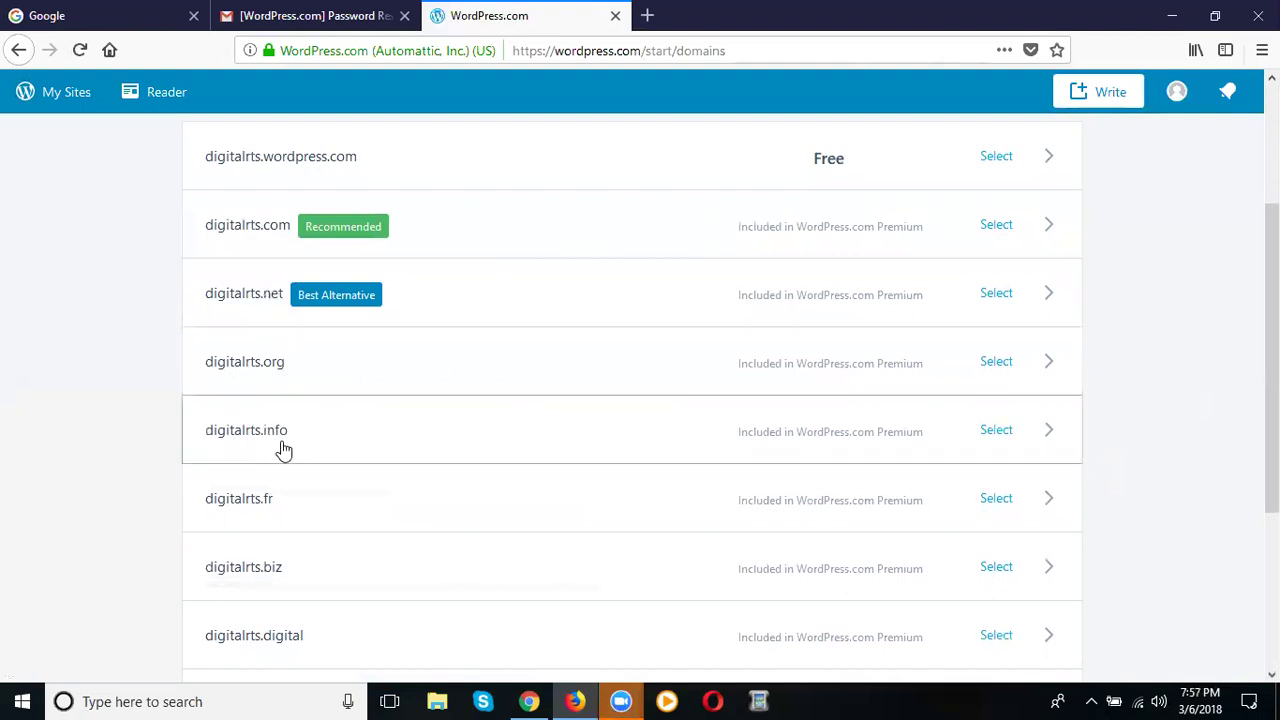
pyautogui.scroll(-1, 282, 517)
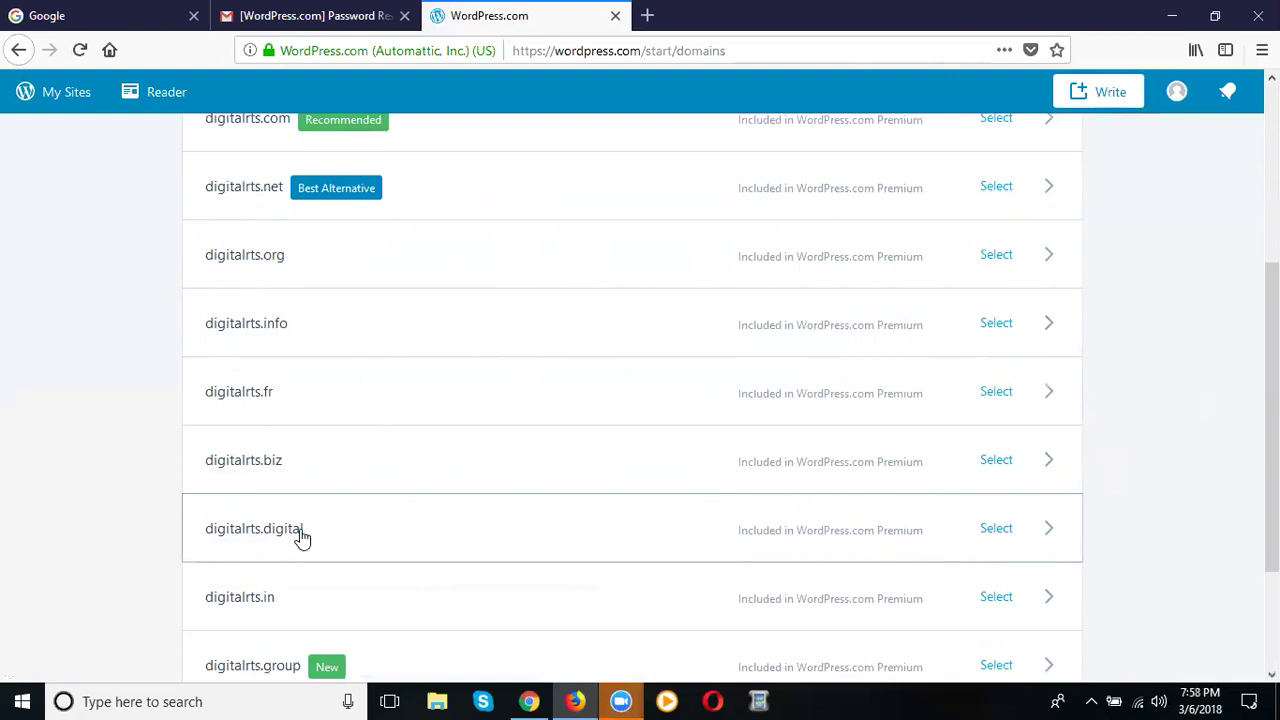
pyautogui.scroll(5, 302, 537)
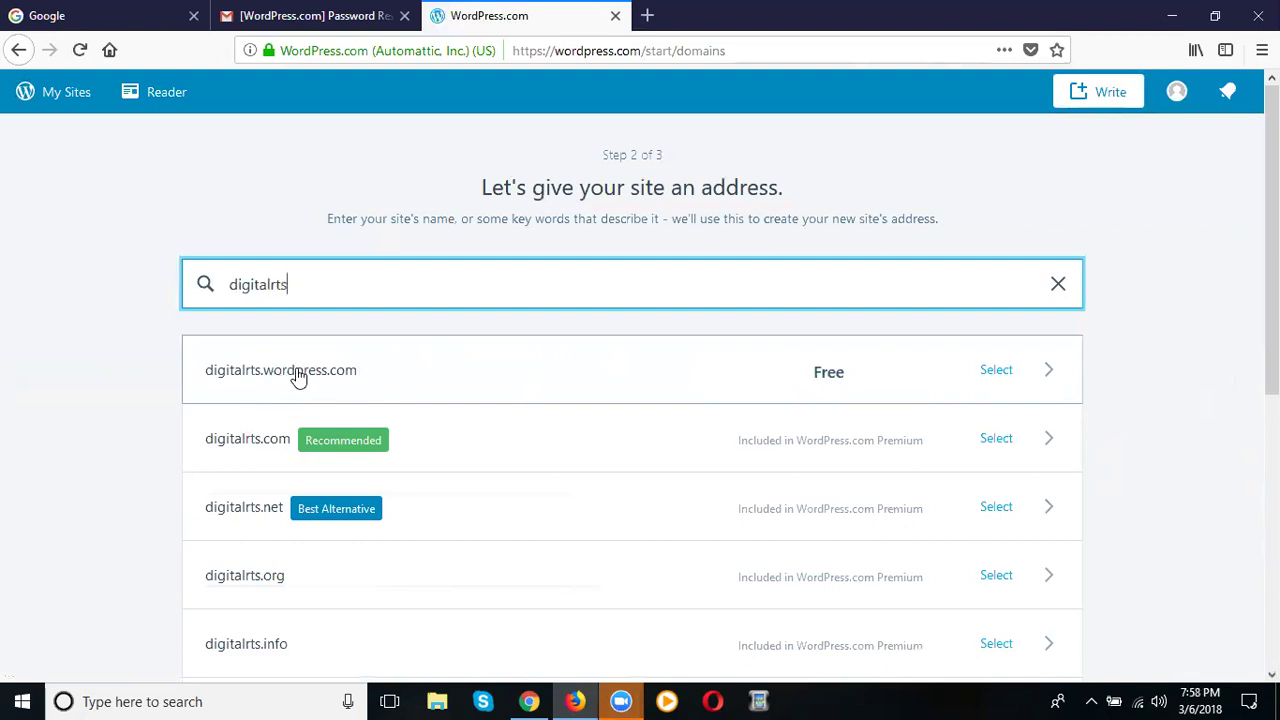
pyautogui.click(788, 371)
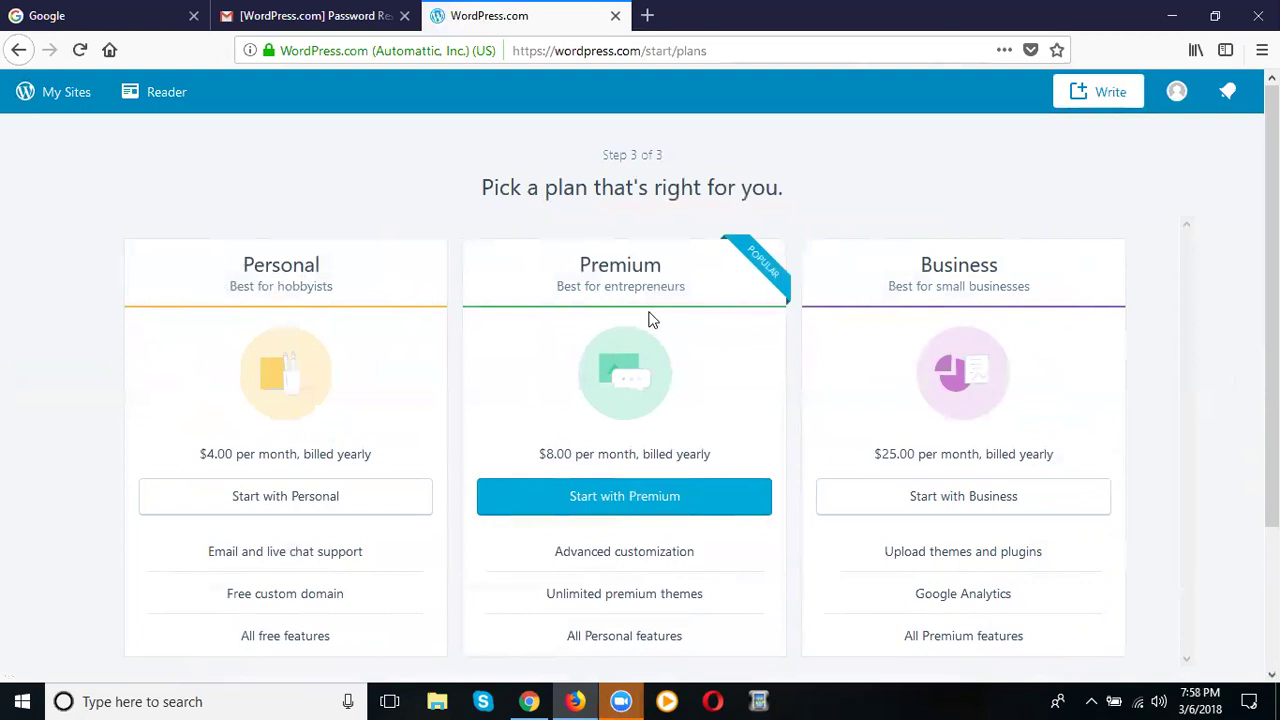
# Step: Compare the paid plans, start the site with the Free plan and view the newly created live site
pyautogui.scroll(-3, 895, 329)
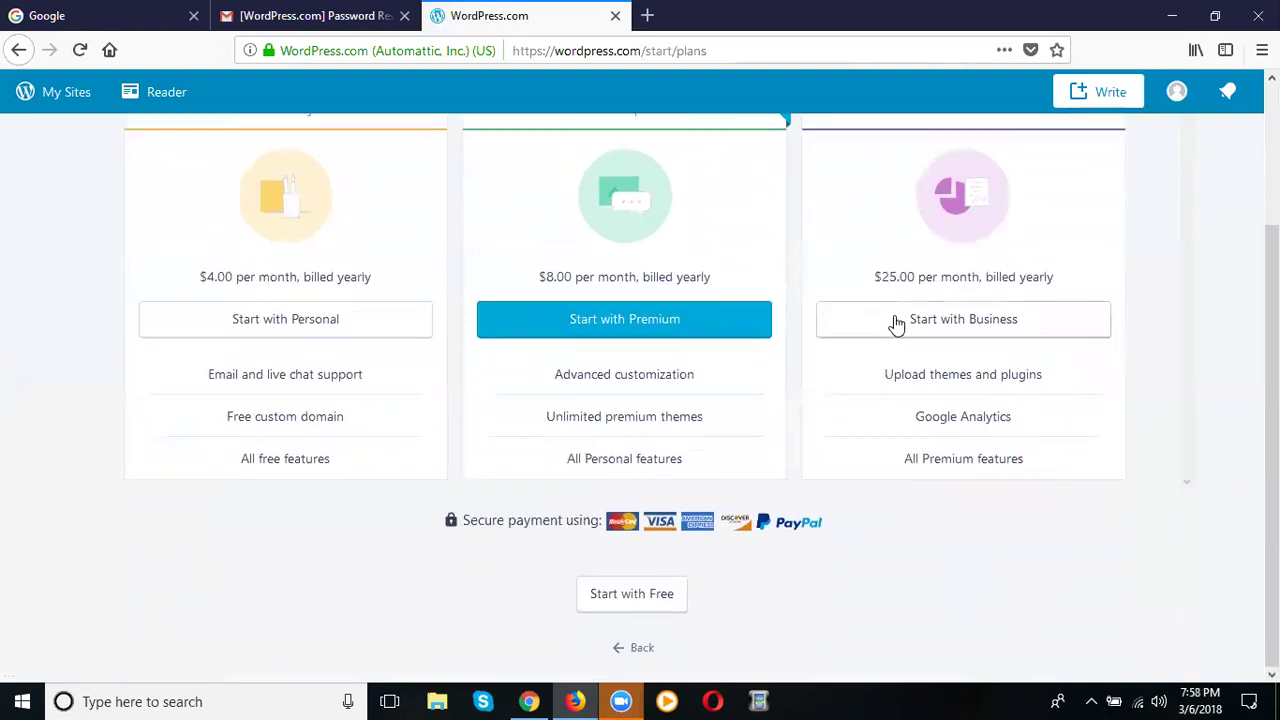
pyautogui.scroll(2, 894, 325)
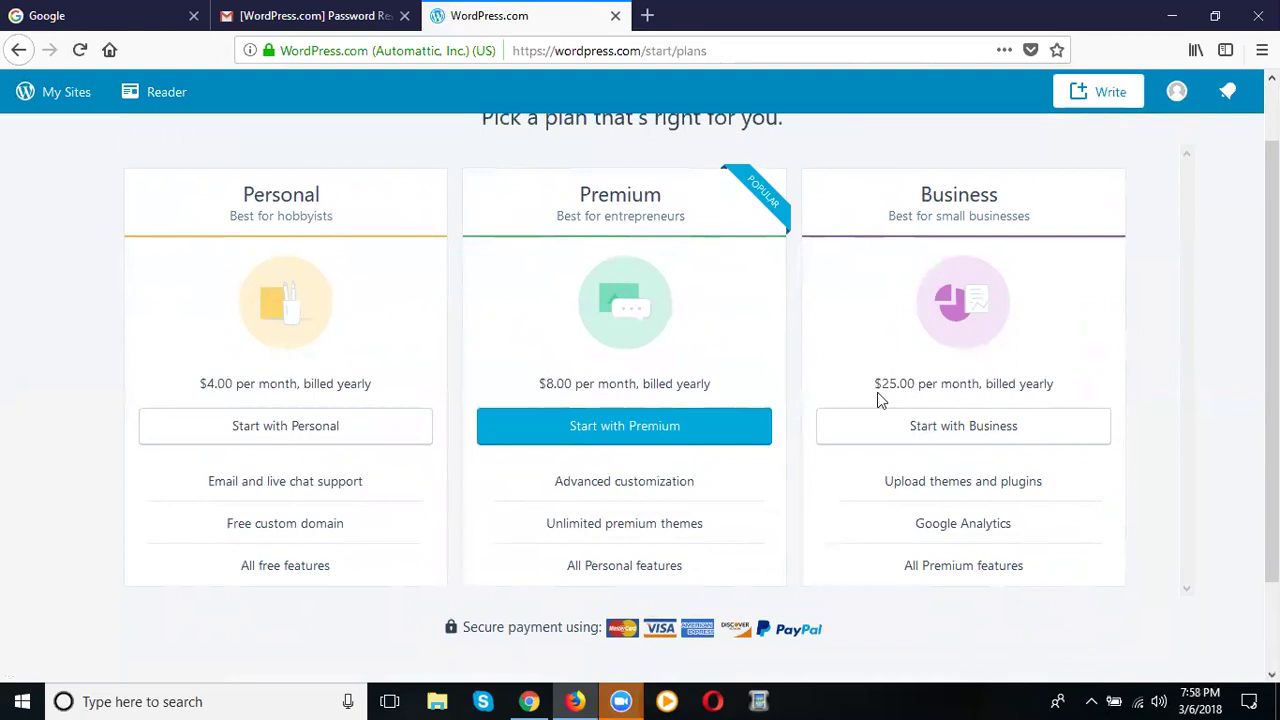
pyautogui.scroll(-2, 609, 401)
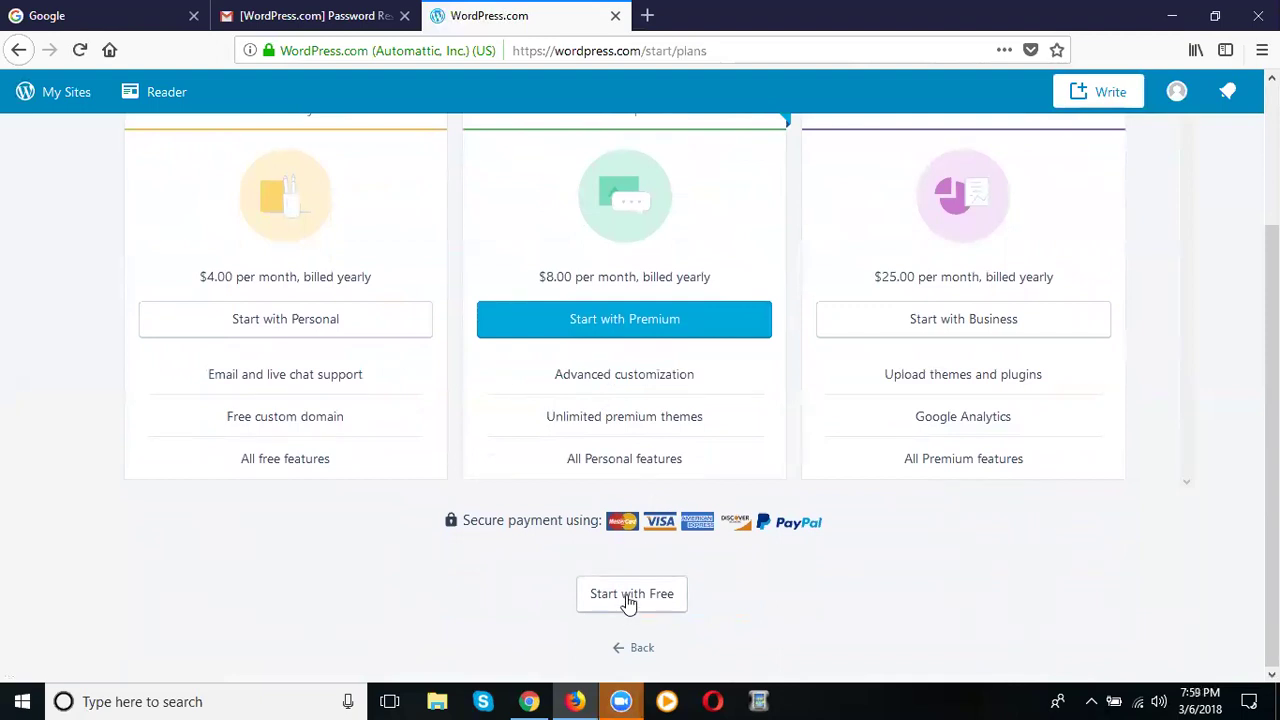
pyautogui.scroll(3, 628, 595)
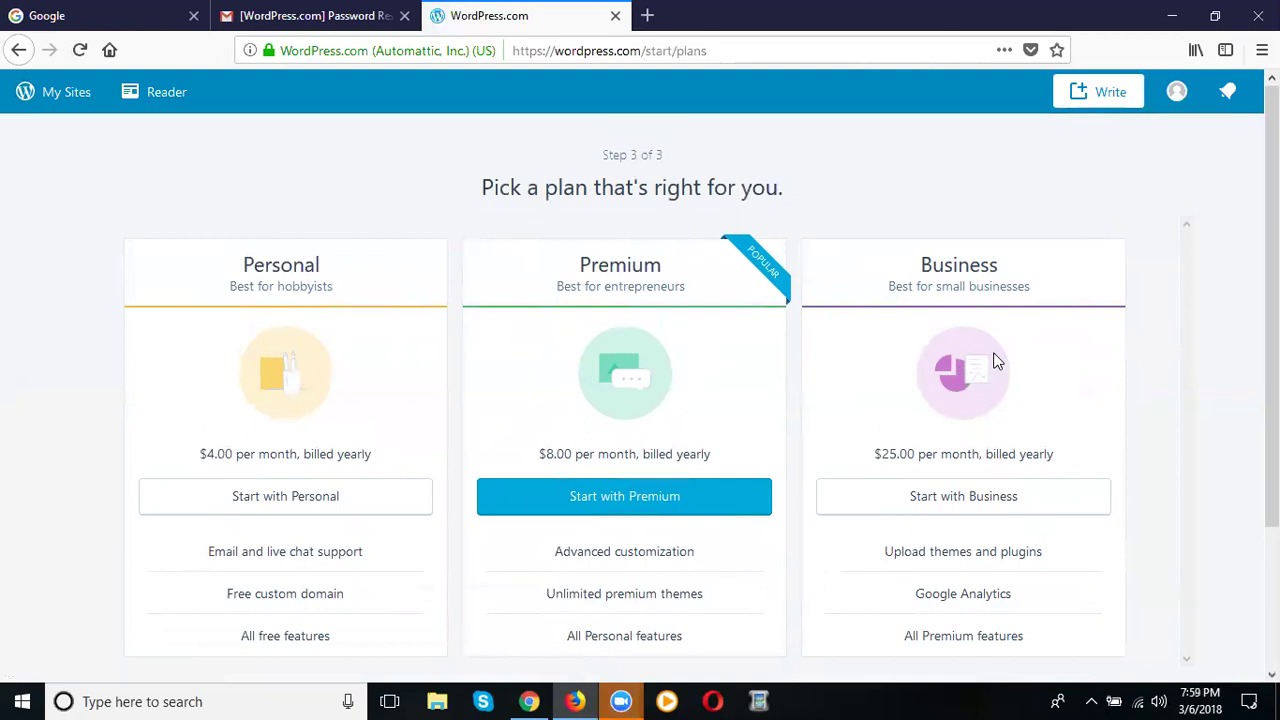
pyautogui.scroll(-3, 995, 375)
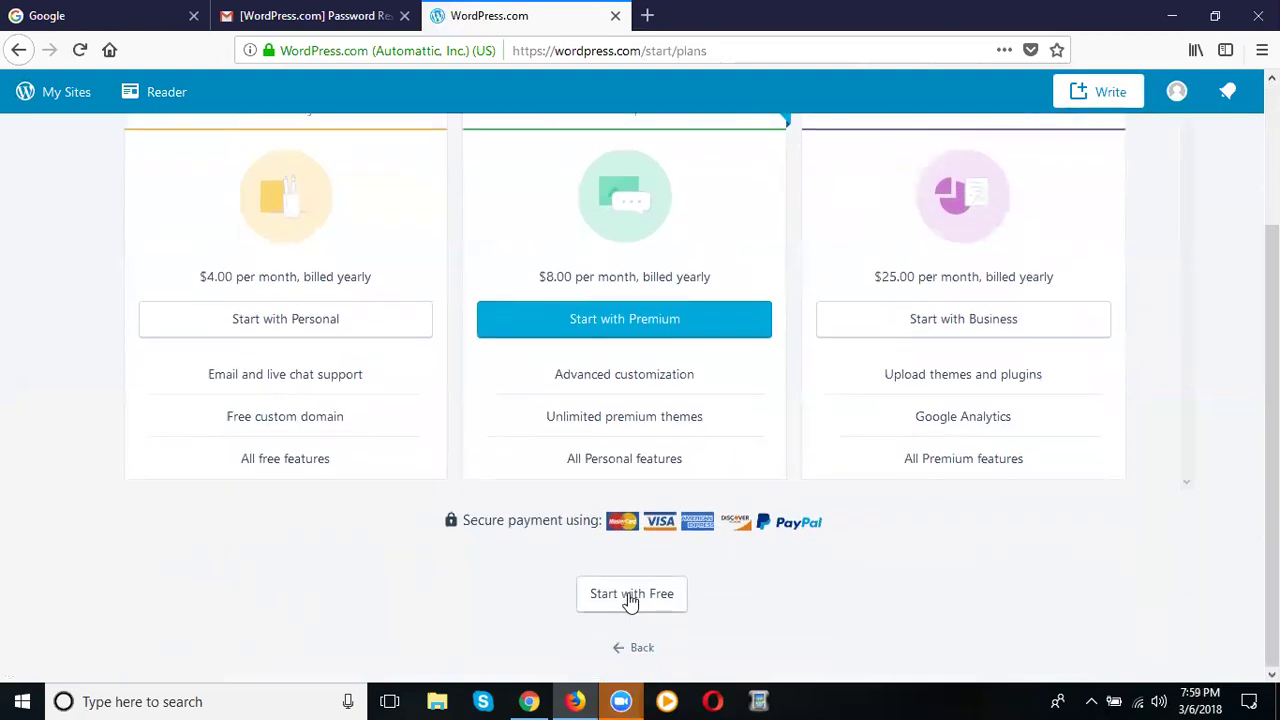
pyautogui.click(630, 594)
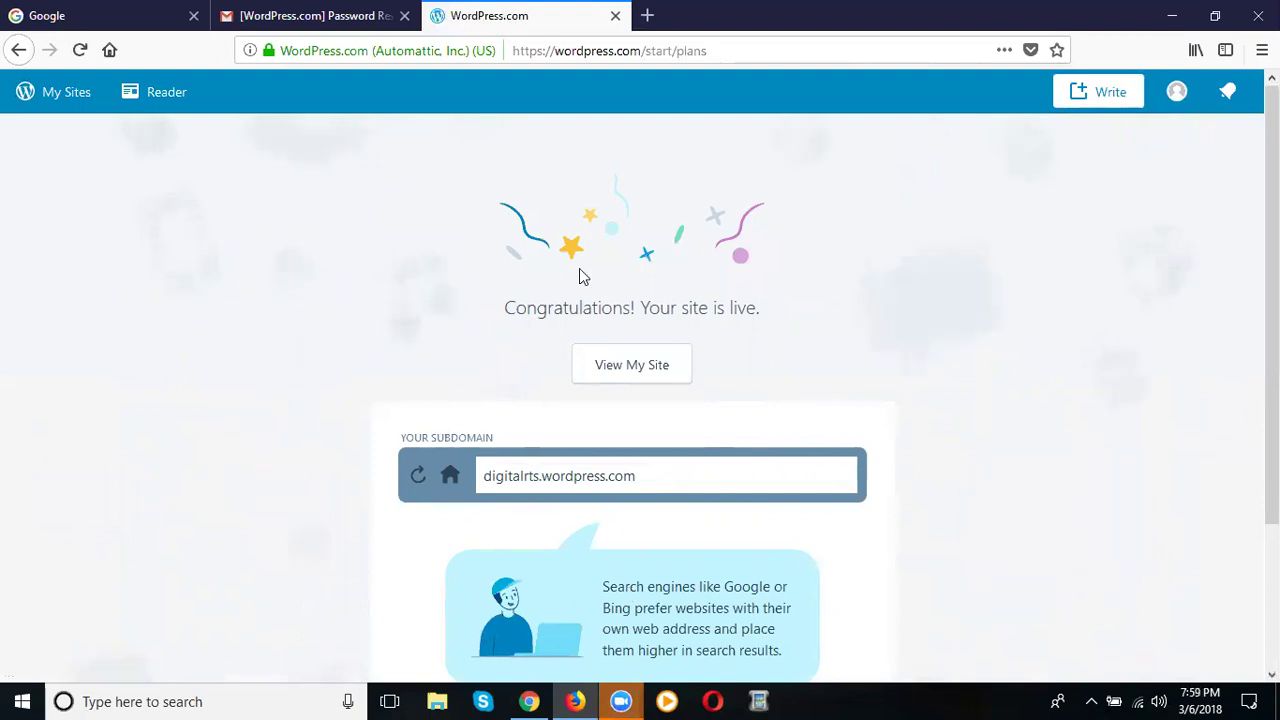
pyautogui.click(628, 377)
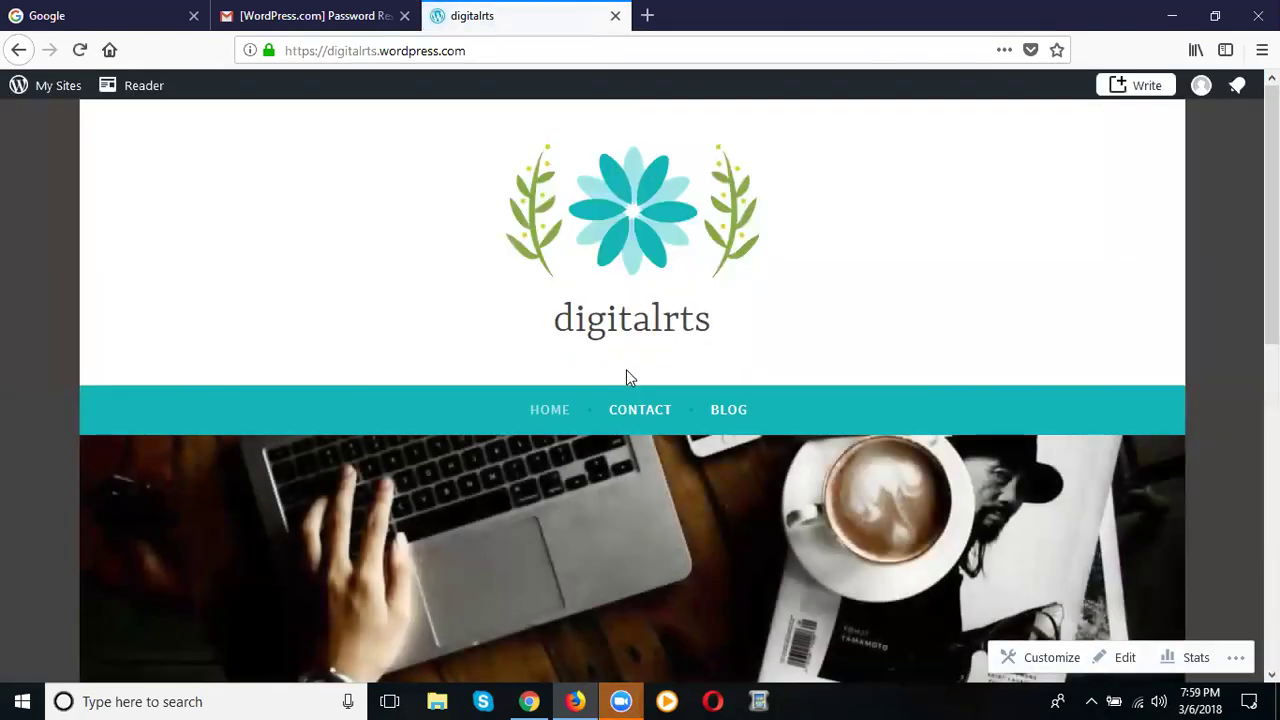
pyautogui.click(640, 409)
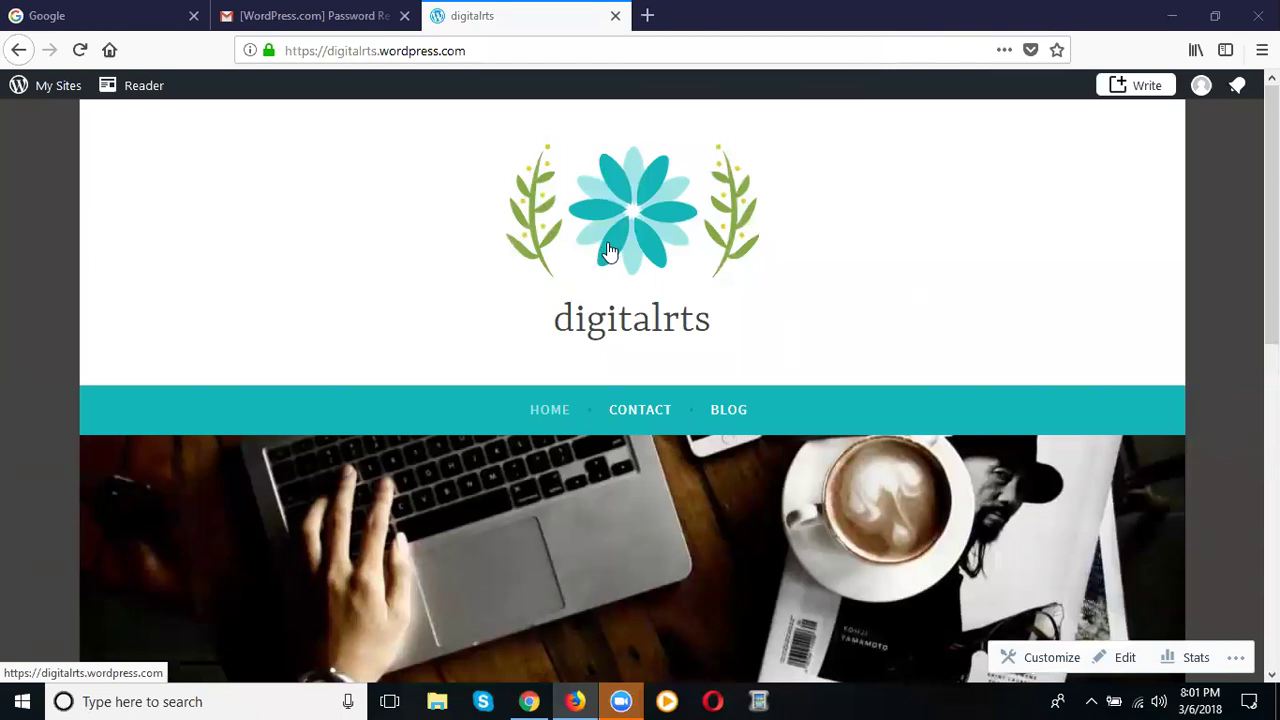
pyautogui.click(494, 40)
pyautogui.hotkey('ctrl', 'c')
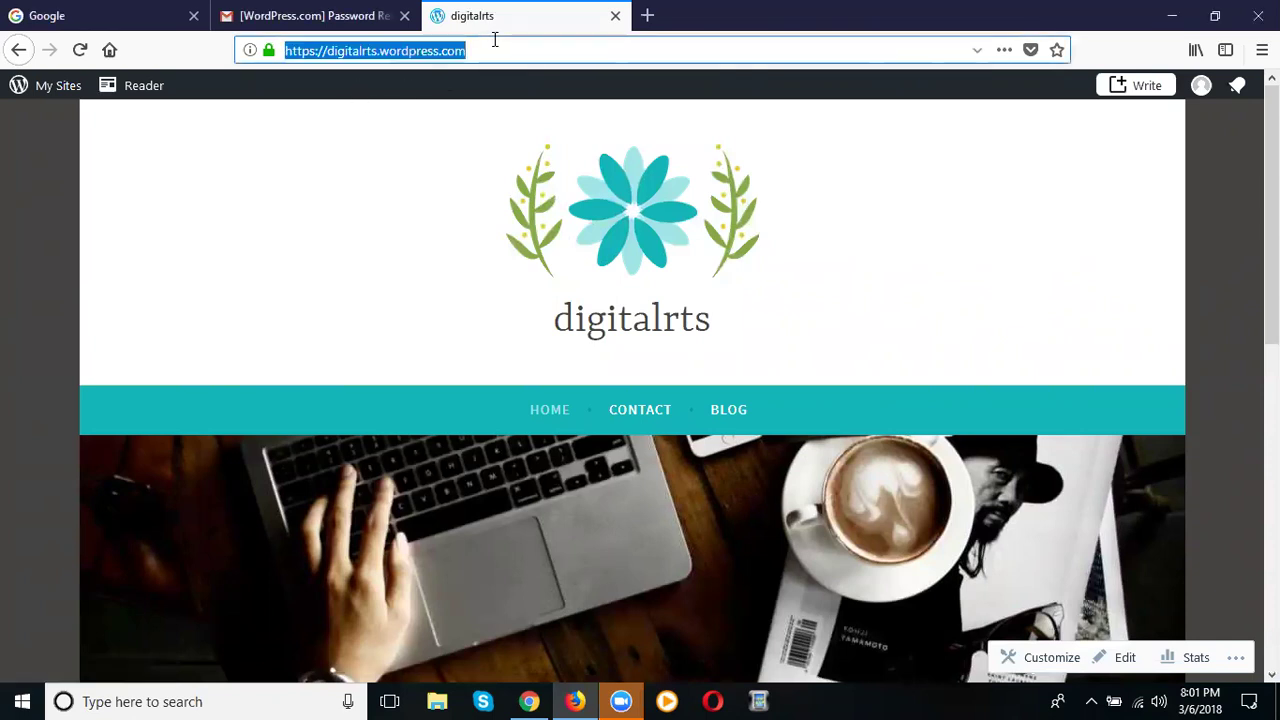
pyautogui.hotkey('ctrl', 't')
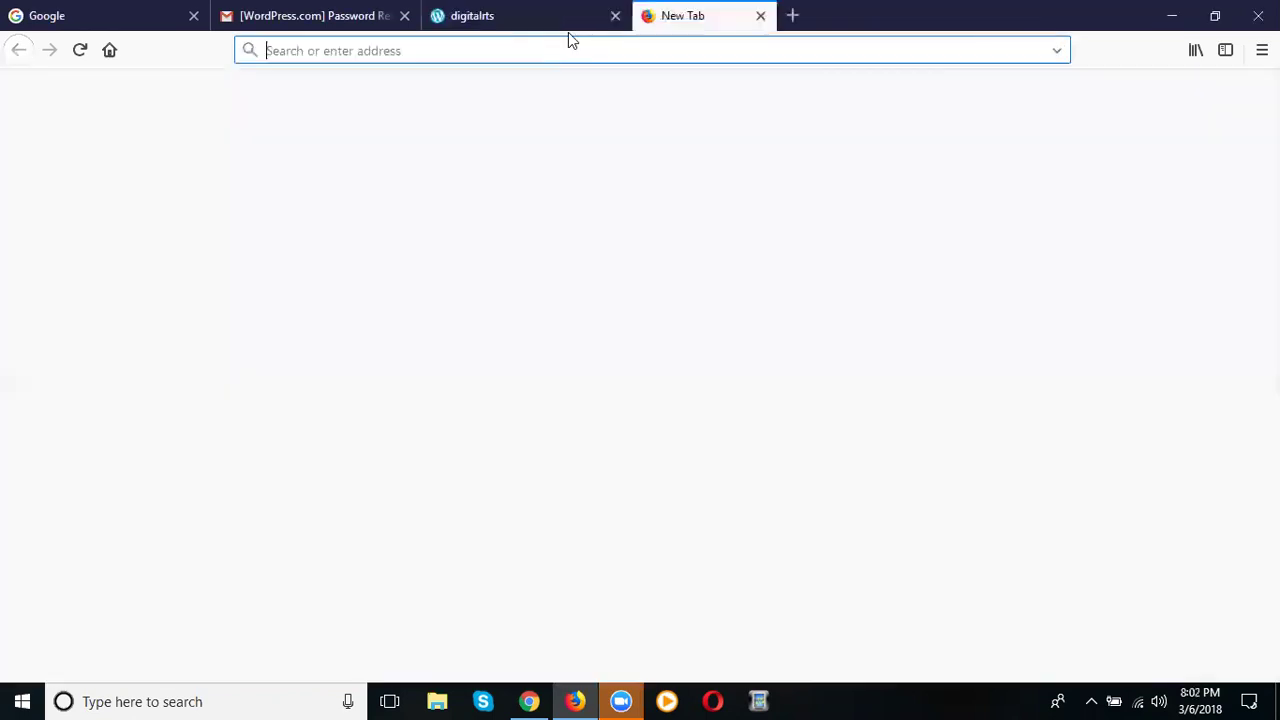
pyautogui.hotkey('ctrl', 'v')
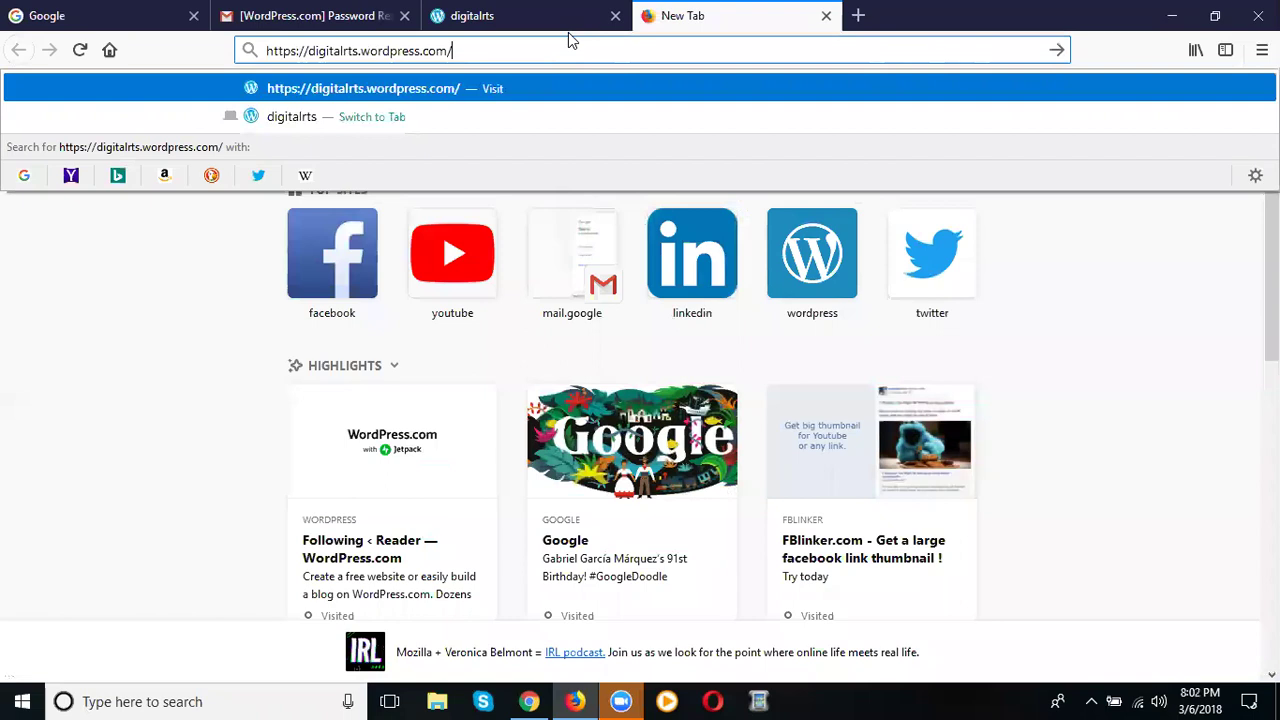
pyautogui.write('wp')
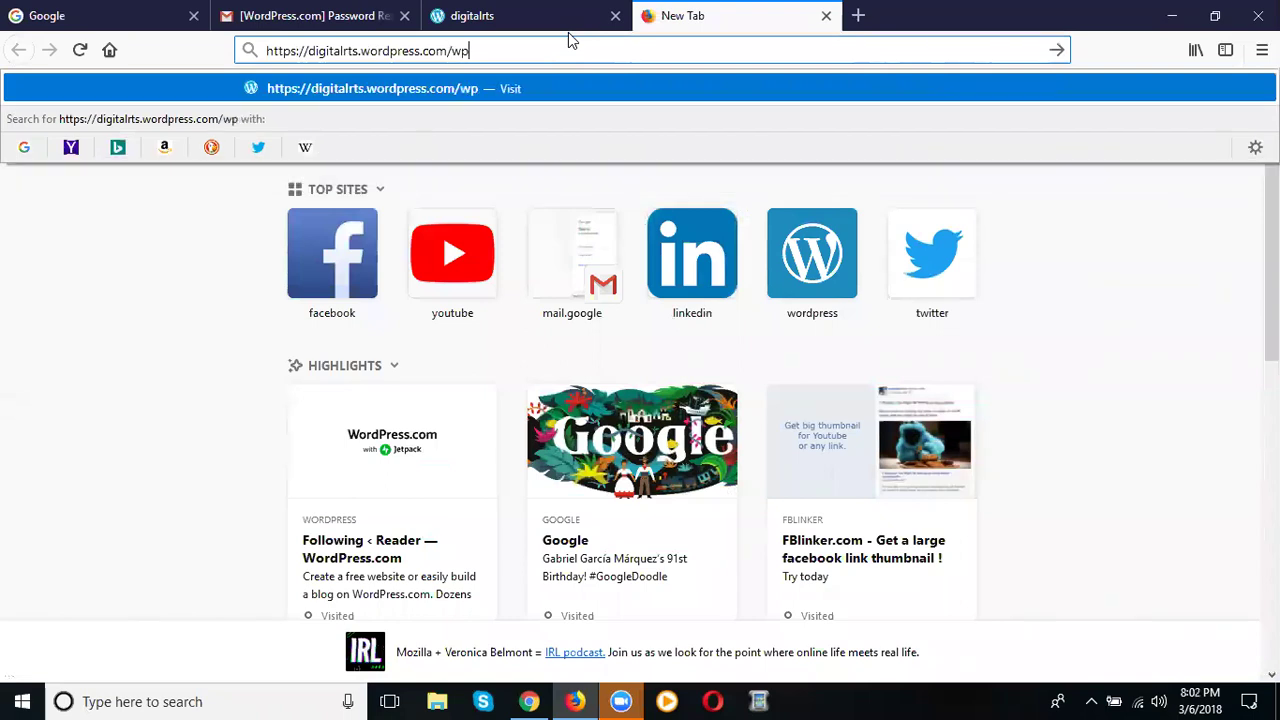
pyautogui.write('-admin')
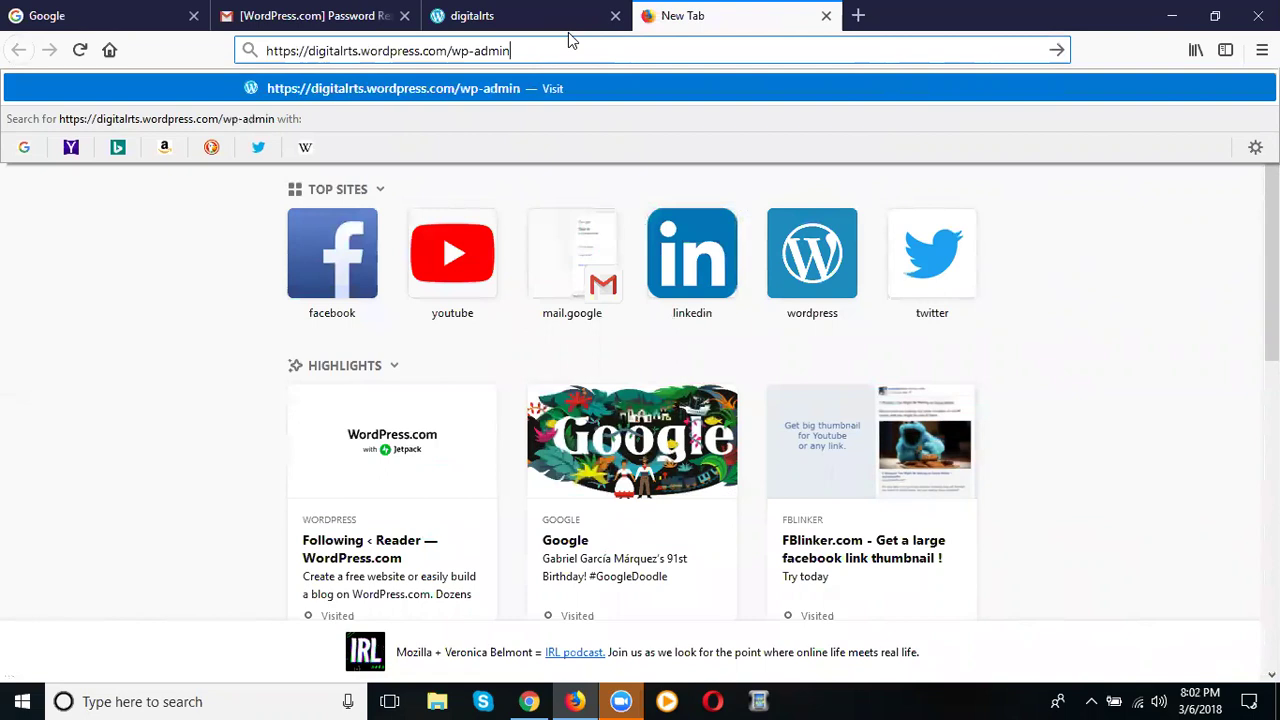
pyautogui.press('Return')
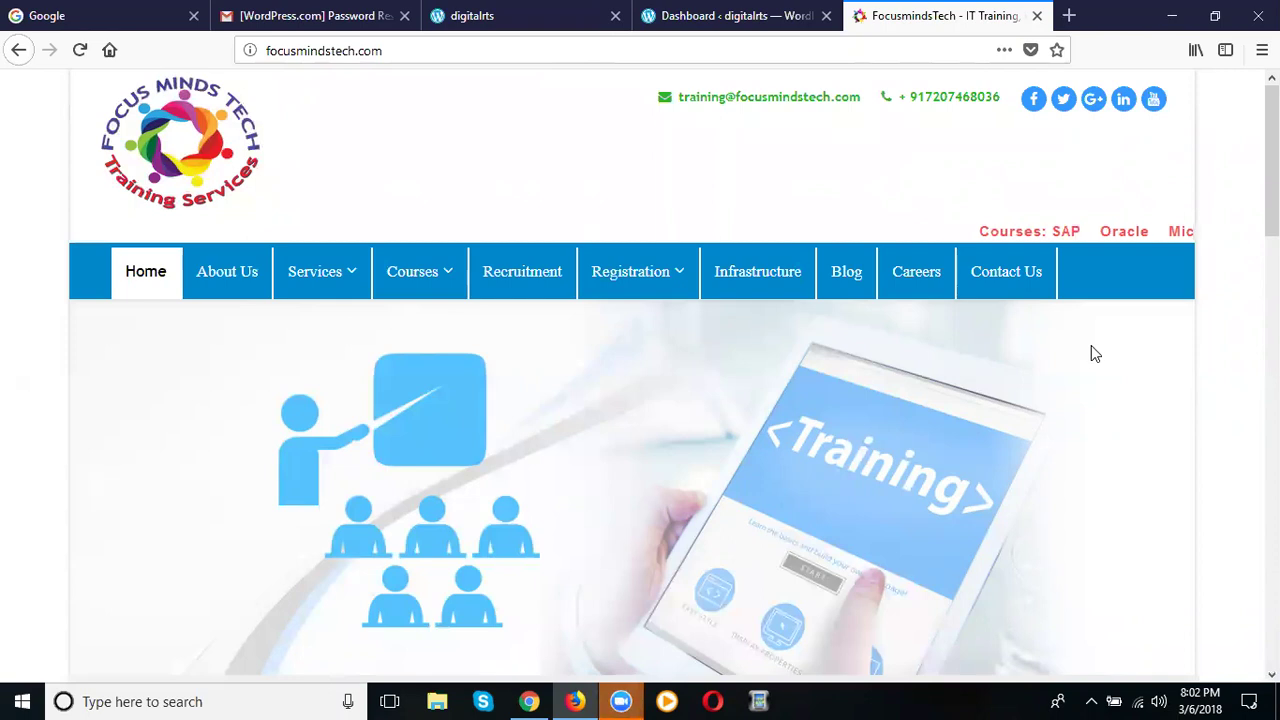
# Step: View the login page at focusmindstech.com/wp-admin as another admin address example, and close that tab
pyautogui.click(423, 50)
pyautogui.click(427, 48)
pyautogui.write('/wp-adm')
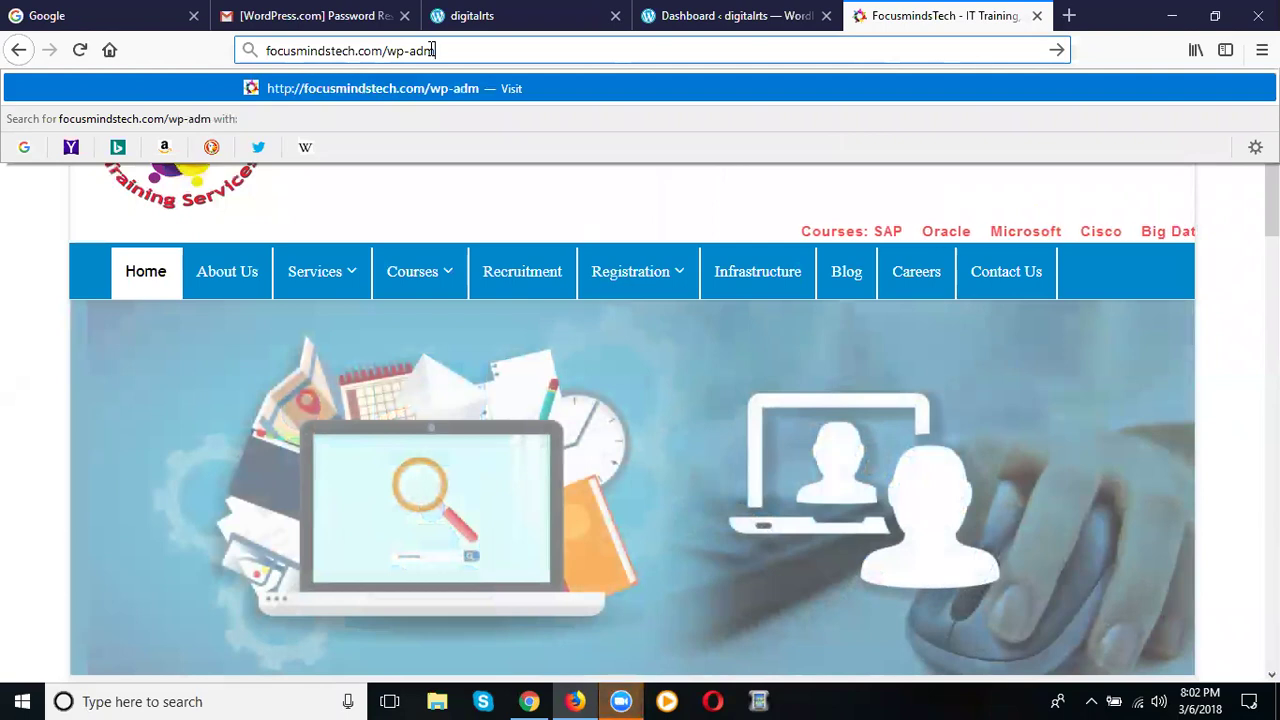
pyautogui.write('in')
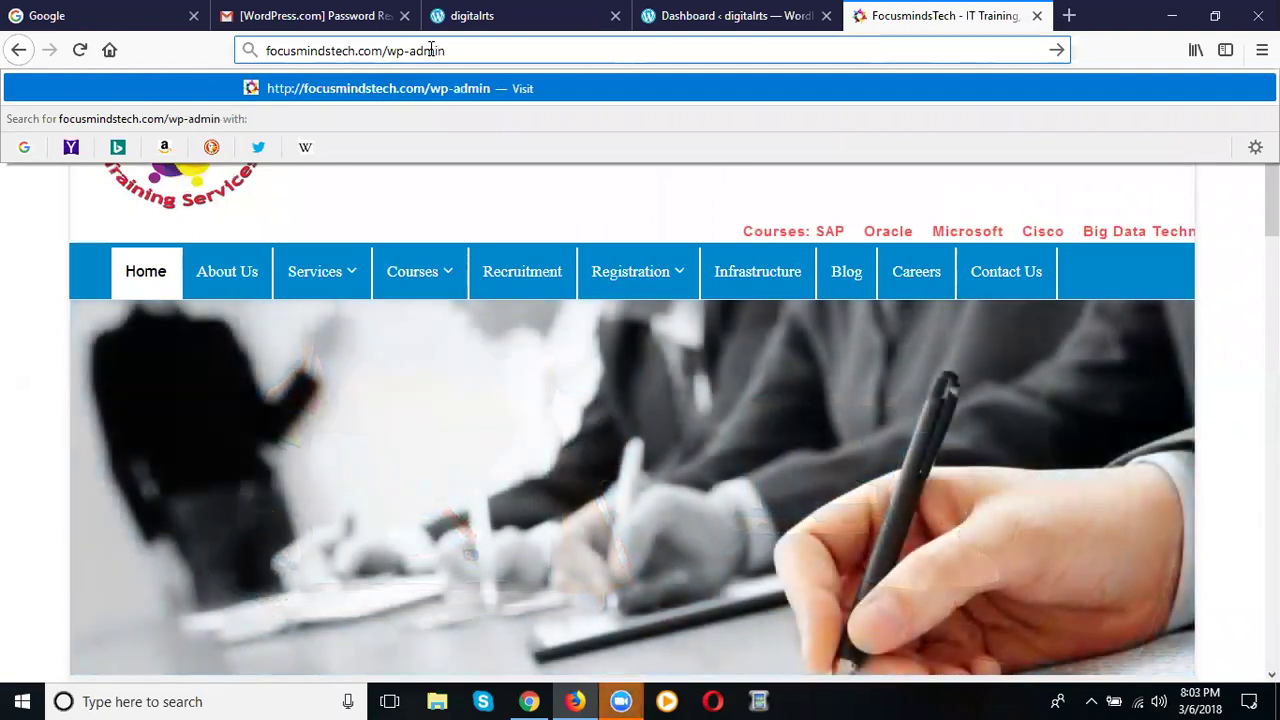
pyautogui.press('Return')
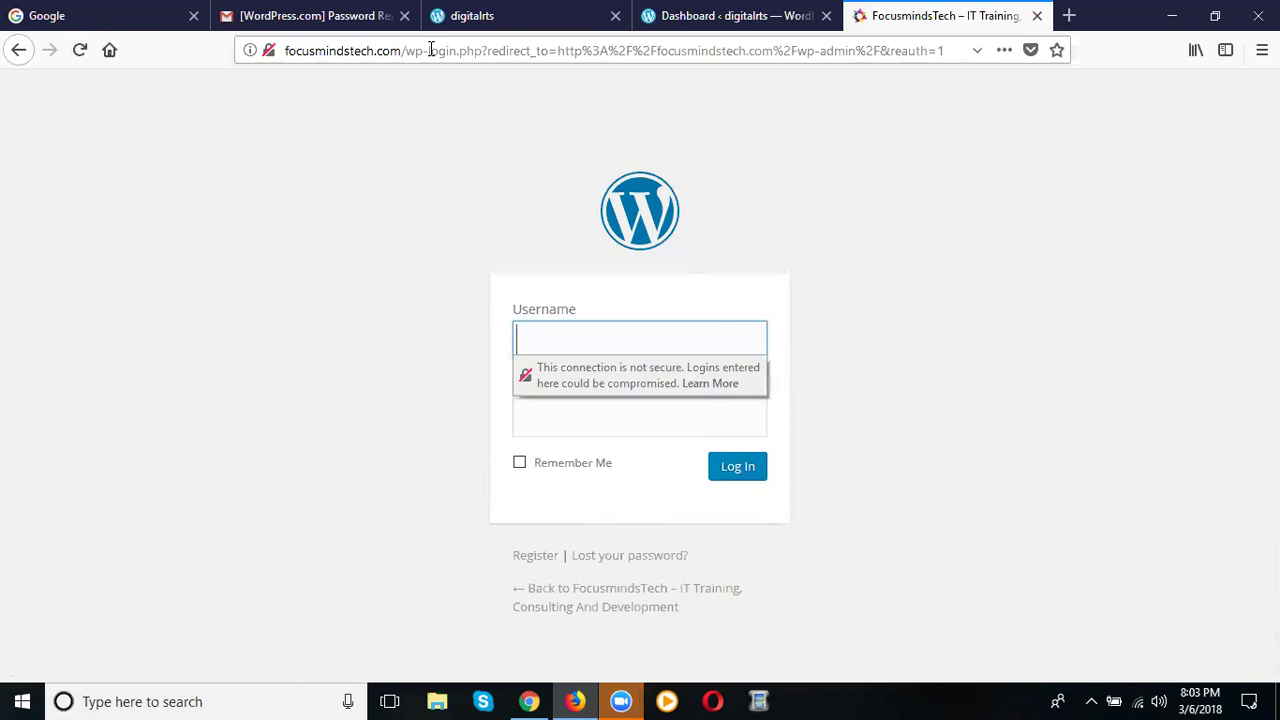
pyautogui.click(1037, 15)
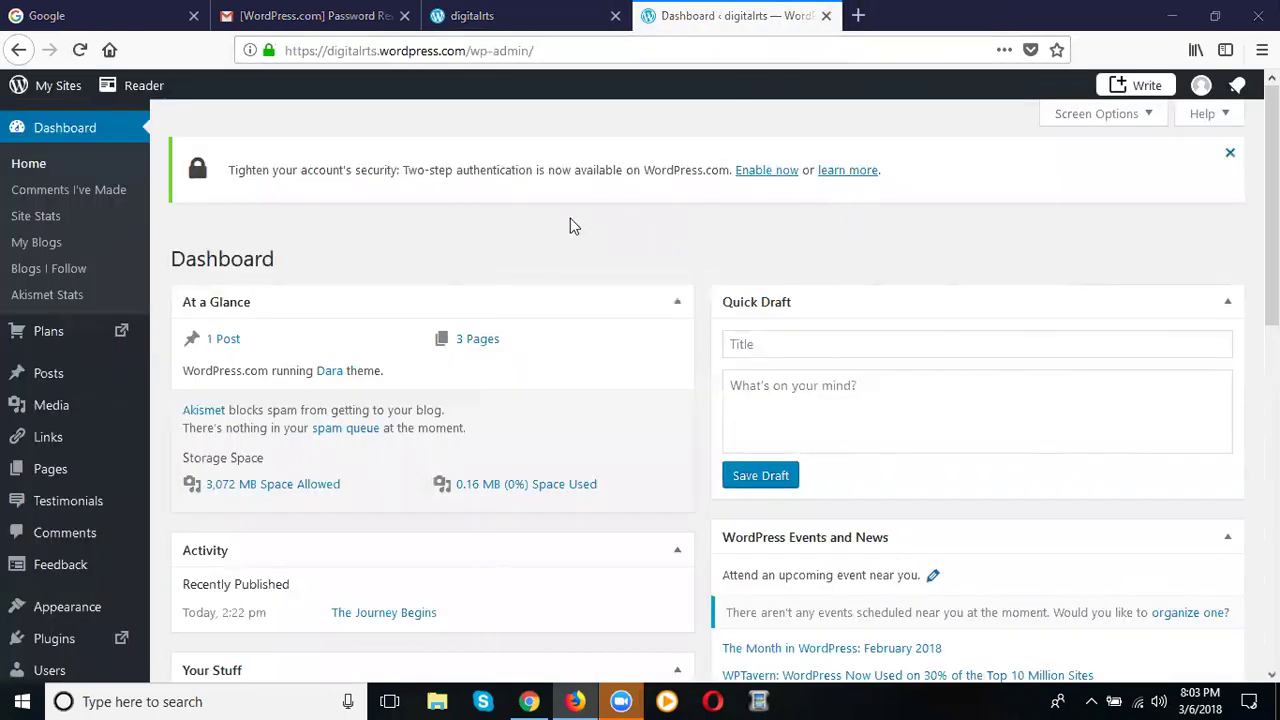
# Step: View the live digitalrts site again and open the theme management page from its admin dashboard
pyautogui.click(455, 20)
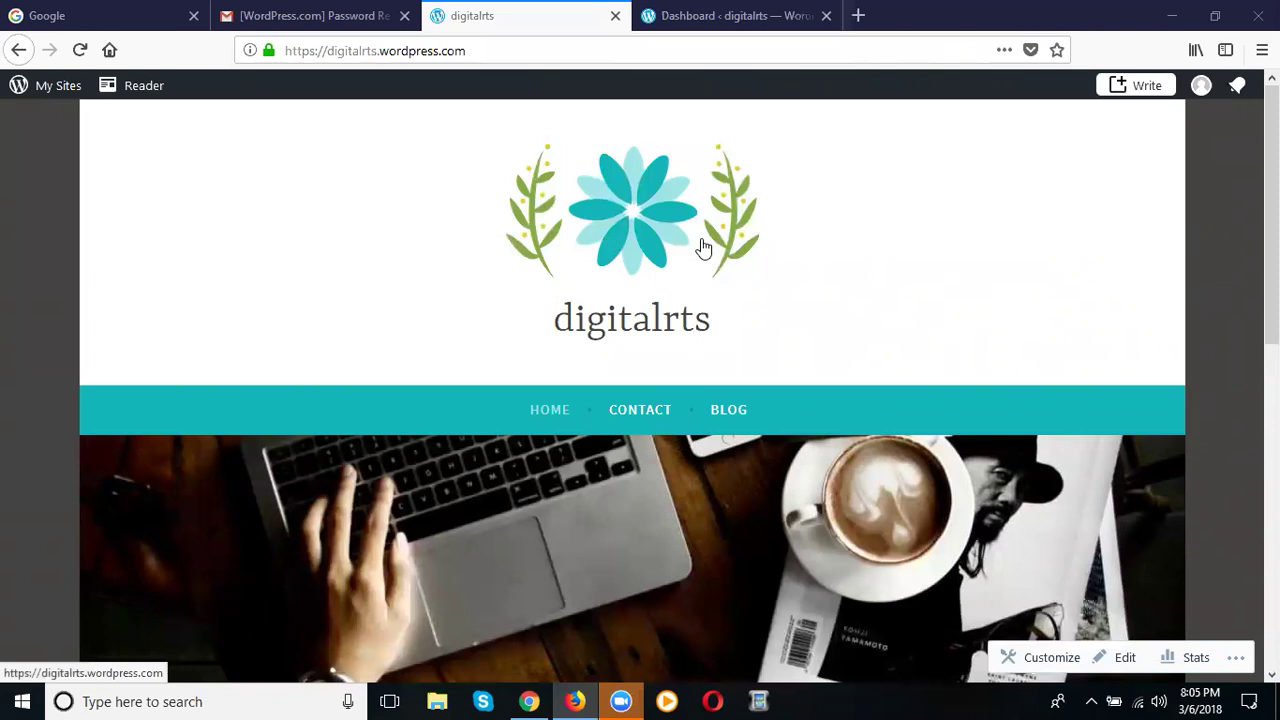
pyautogui.click(669, 20)
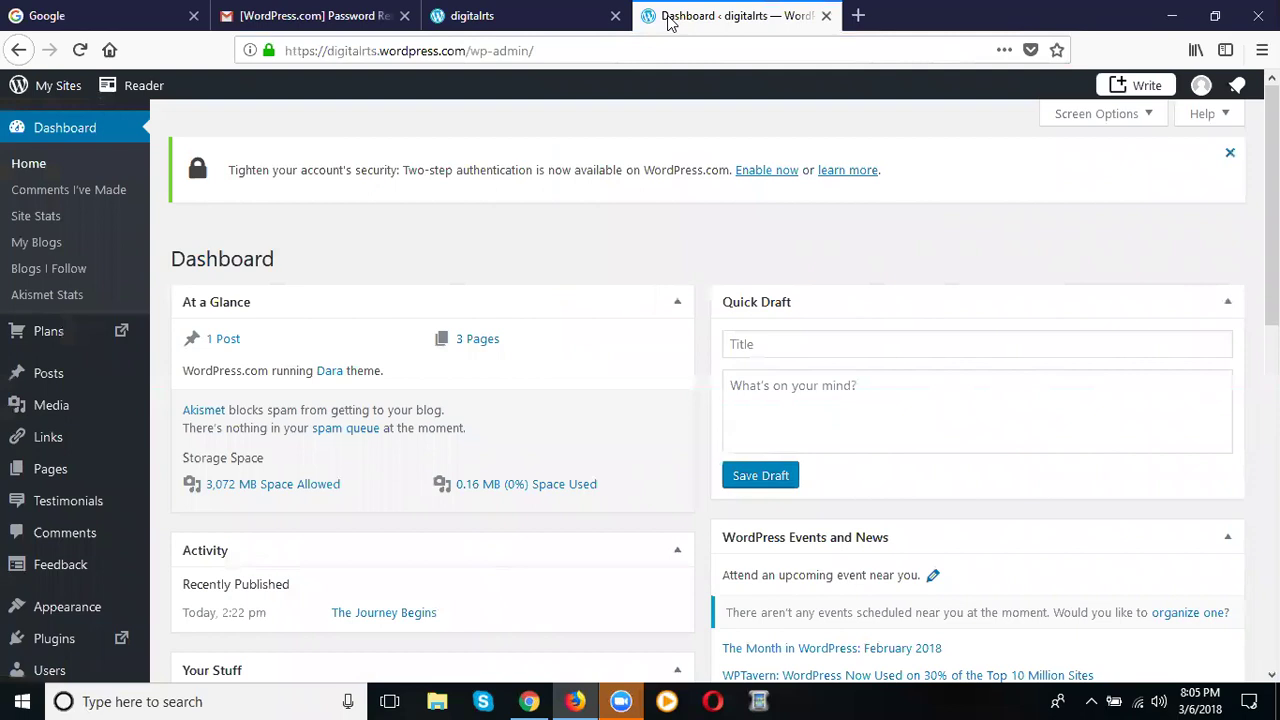
pyautogui.scroll(-4, 40, 395)
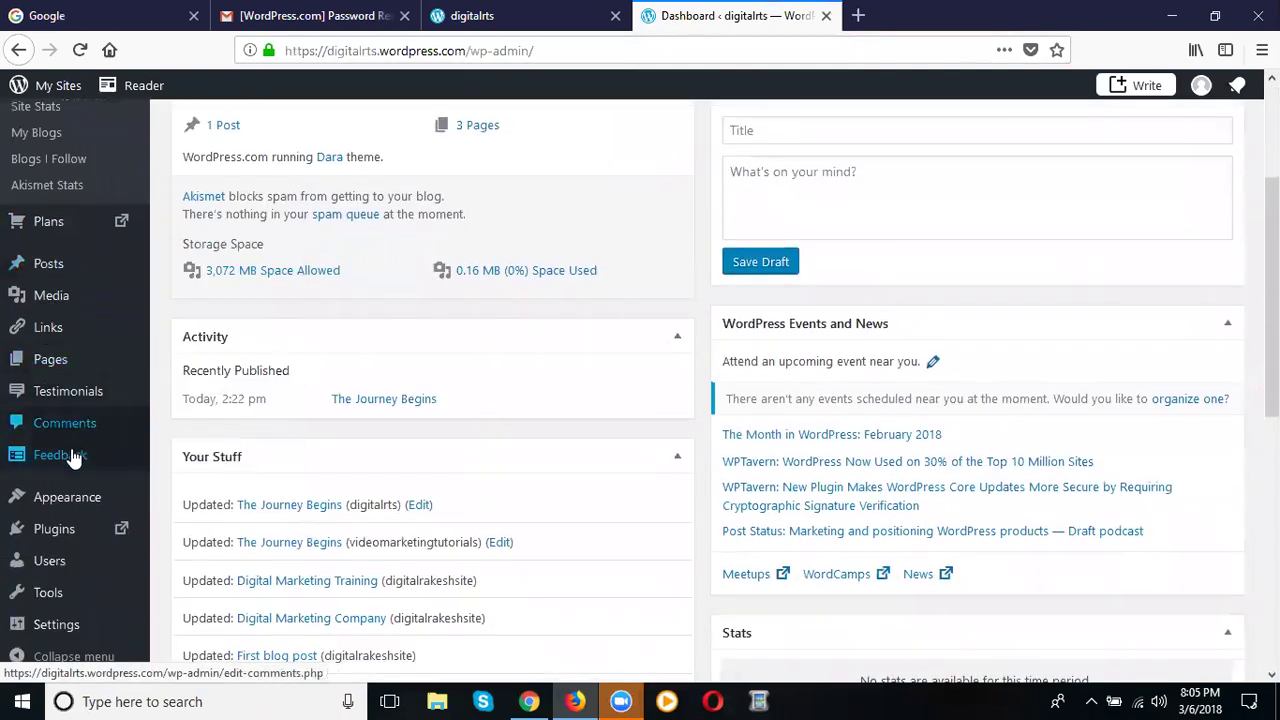
pyautogui.moveTo(85, 502)
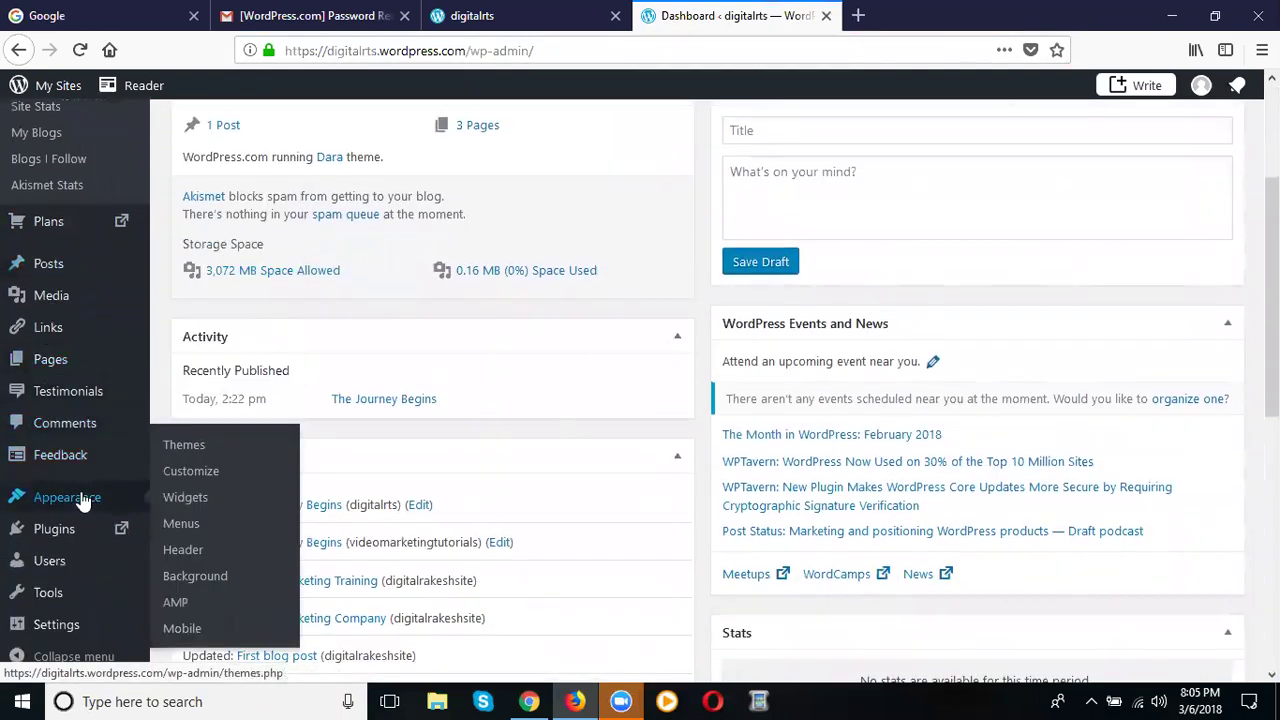
pyautogui.click(198, 447)
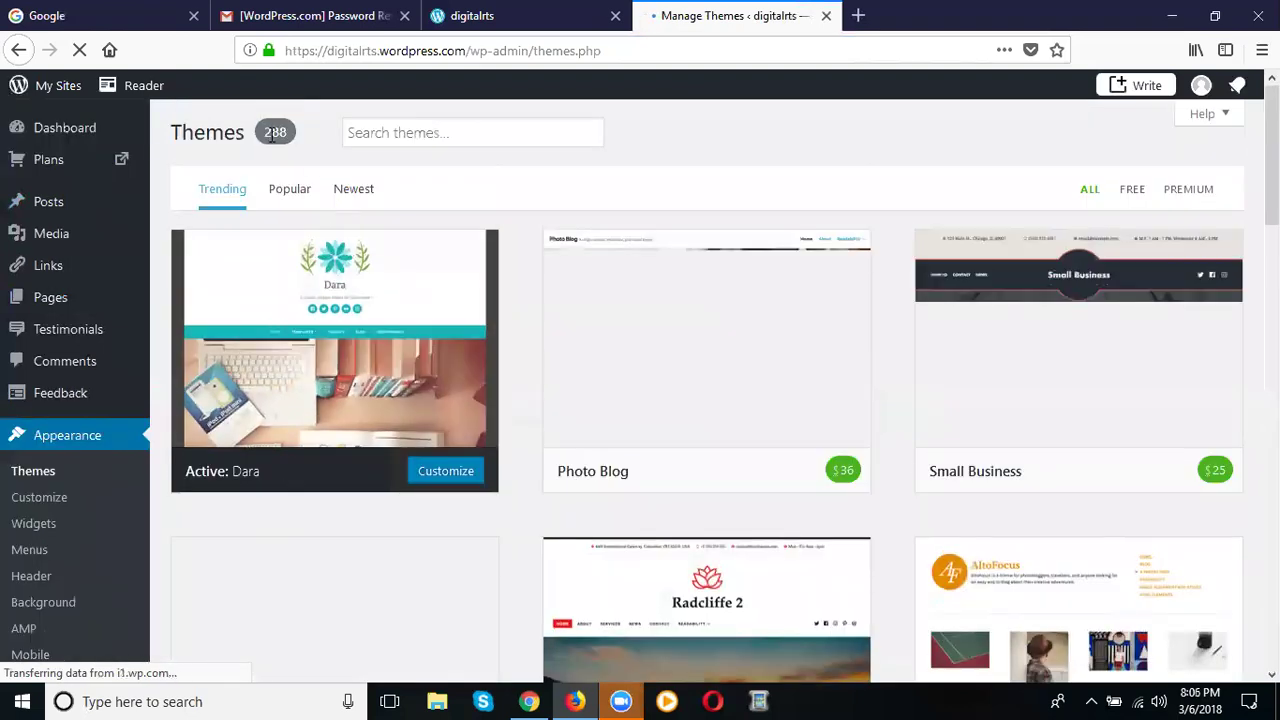
# Step: Filter the theme list to free themes and enlarge the page to 130% zoom
pyautogui.moveTo(1112, 270)
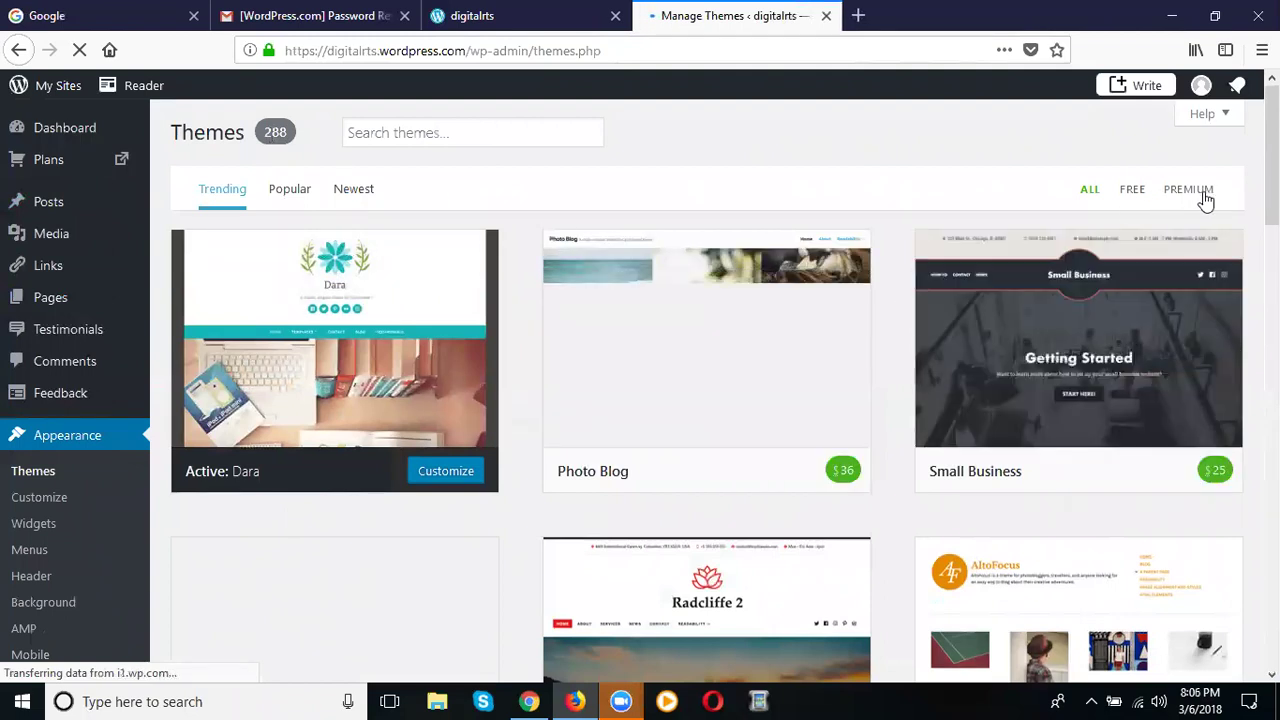
pyautogui.click(1131, 197)
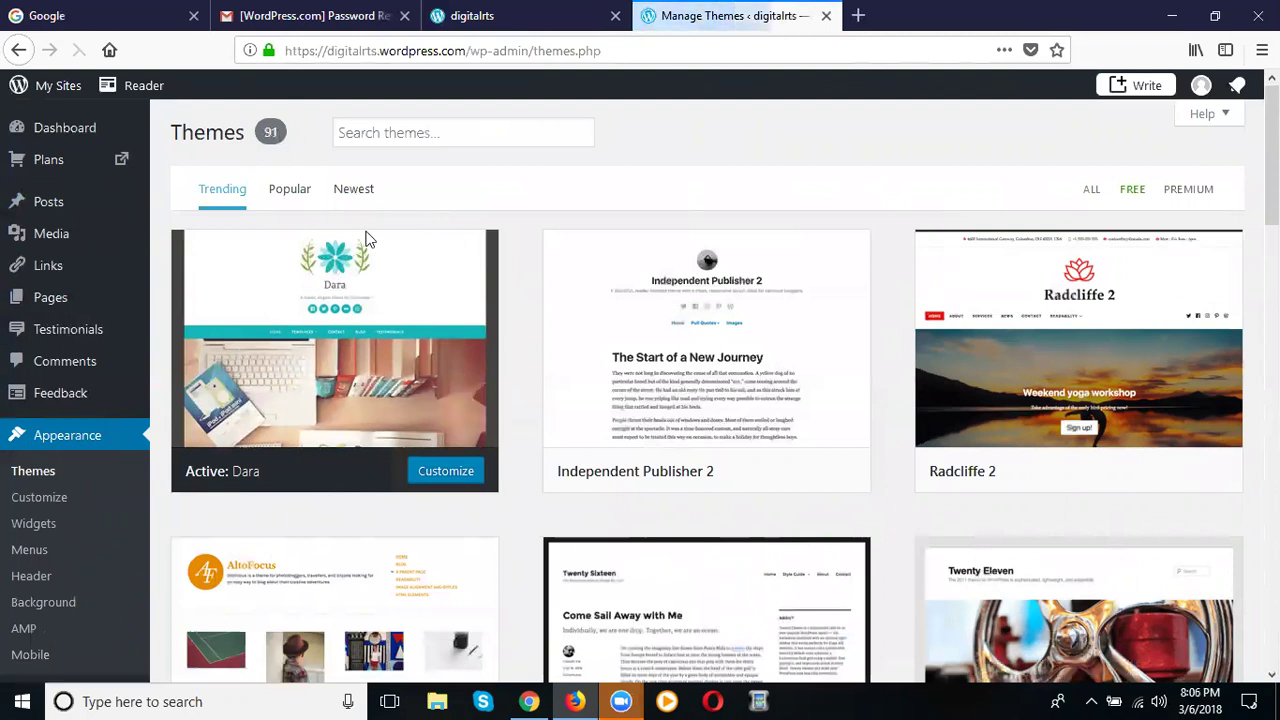
pyautogui.hotkey('ctrl', '+')
pyautogui.hotkey('ctrl', '+')
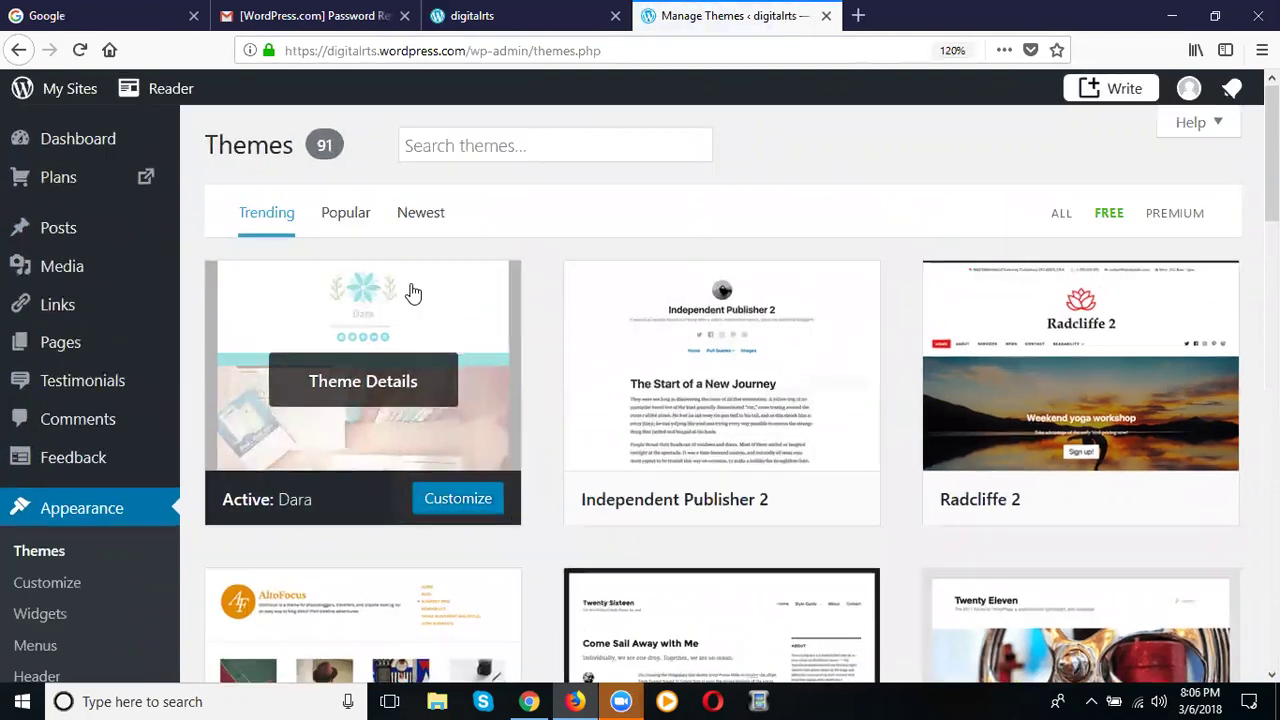
pyautogui.hotkey('ctrl', '+')
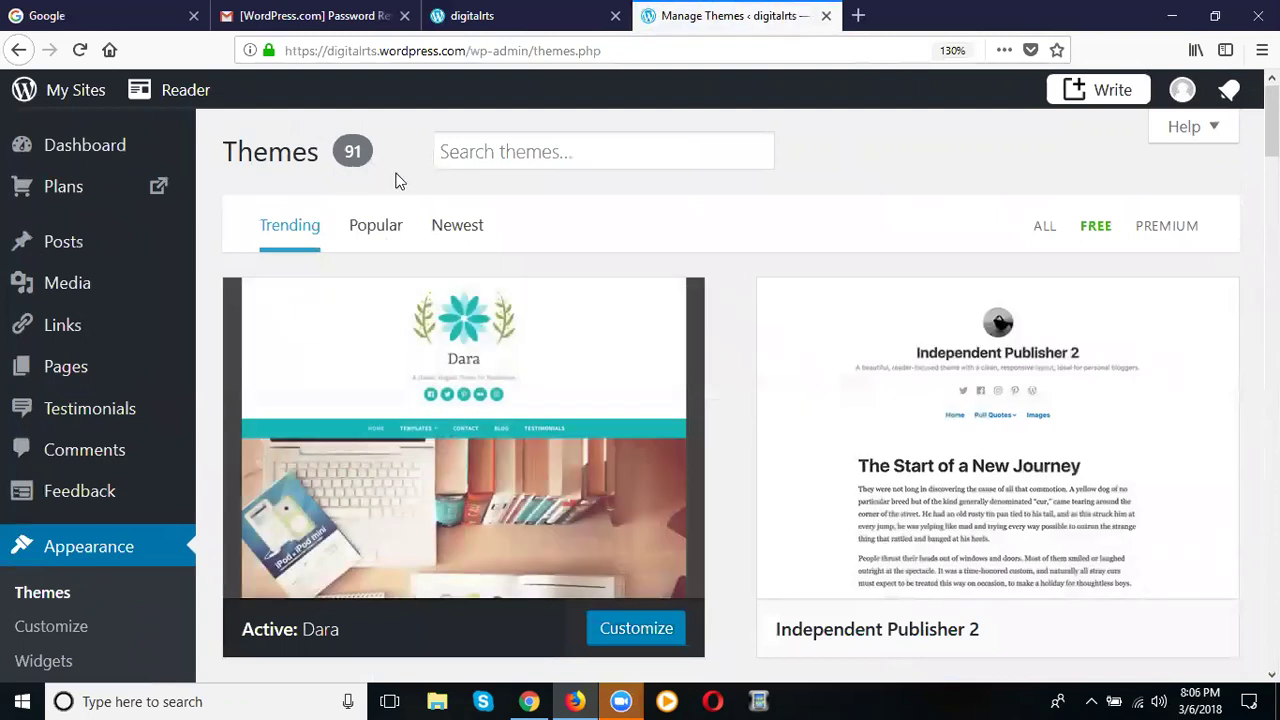
# Step: Check the theme list under the Premium and All filters, and return to the Free filter to browse its themes
pyautogui.click(1166, 228)
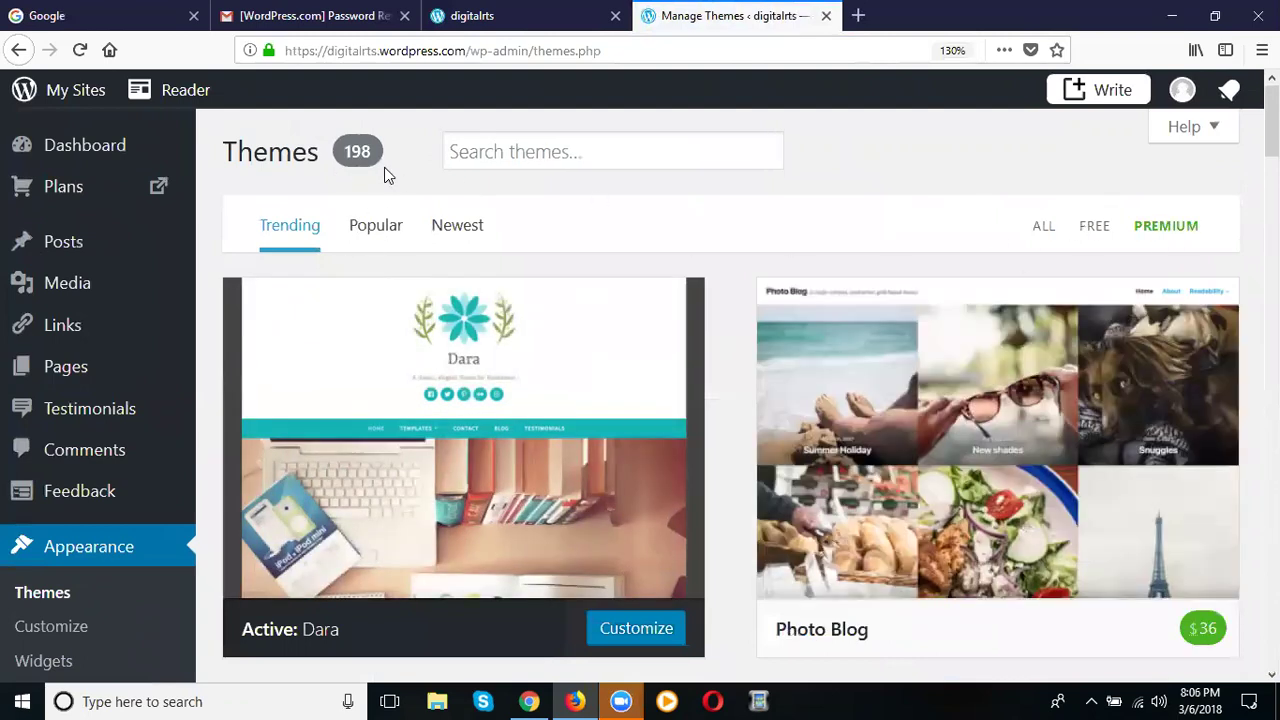
pyautogui.click(1046, 228)
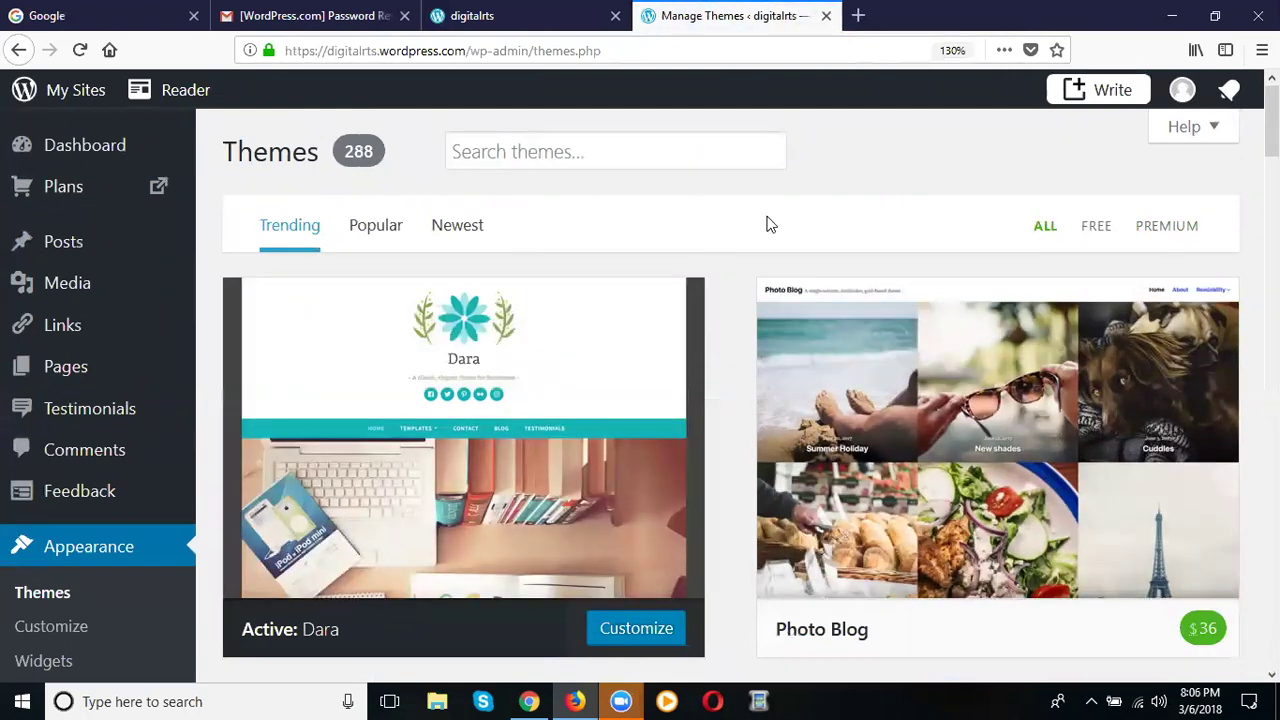
pyautogui.click(1094, 232)
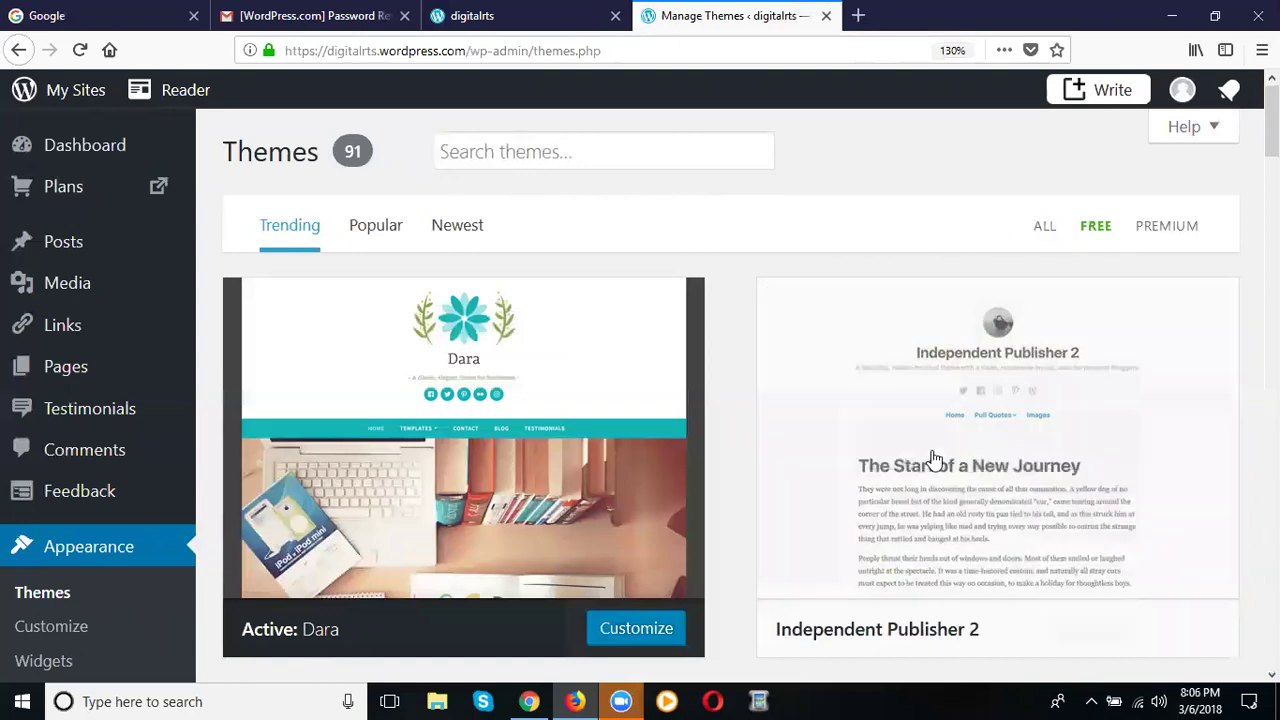
pyautogui.scroll(-4, 737, 323)
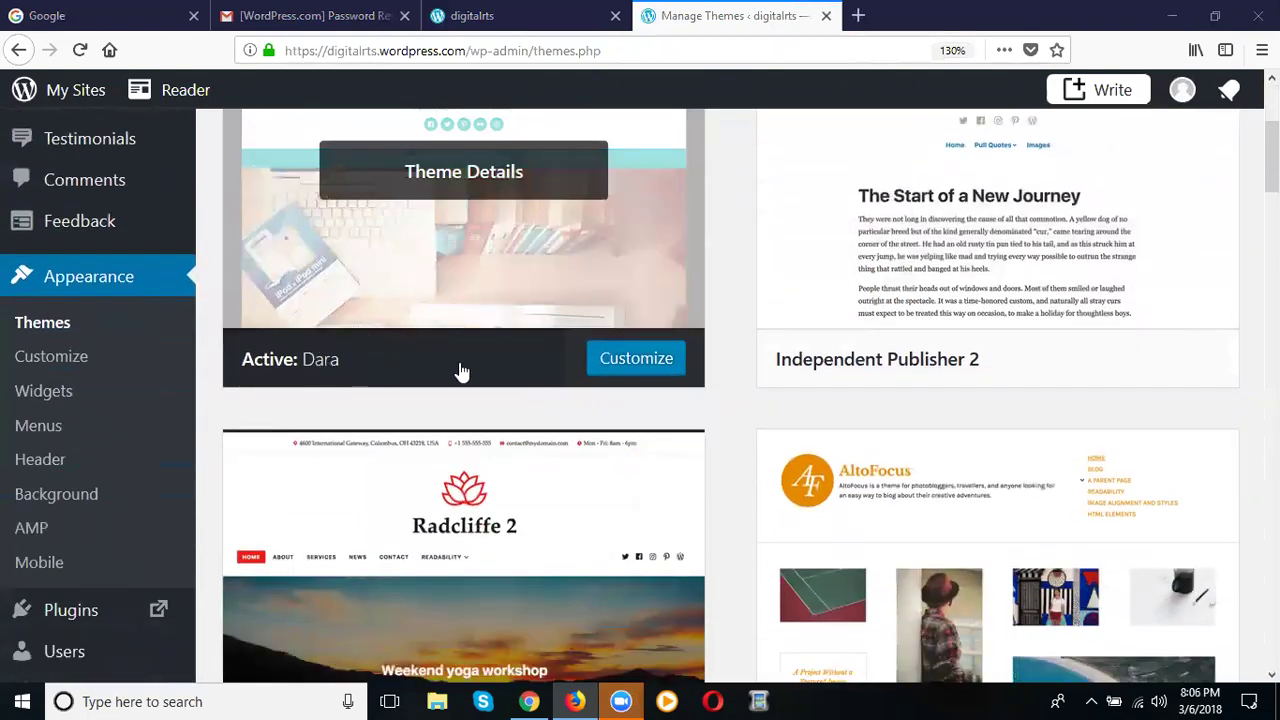
# Step: Examine the free themes in the list from Dara through Twenty Fourteen and Intergalactic 2, and return to the active theme
pyautogui.scroll(-5, 894, 374)
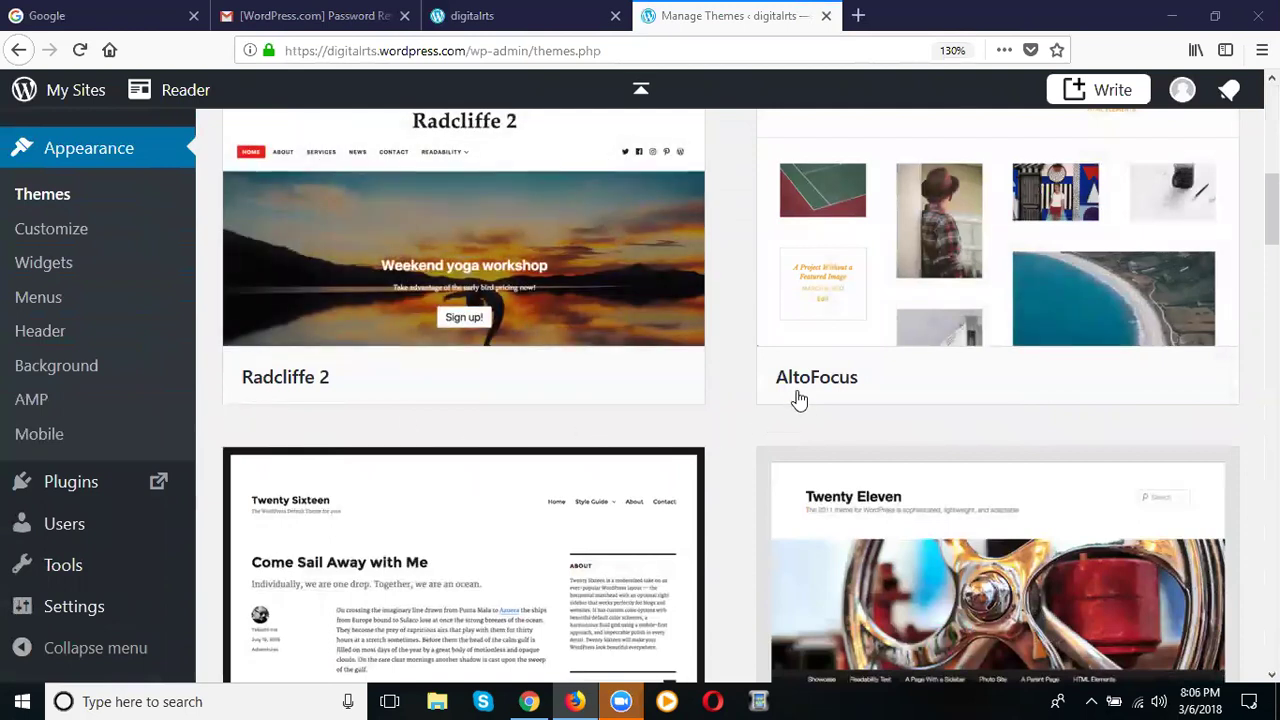
pyautogui.scroll(-5, 787, 417)
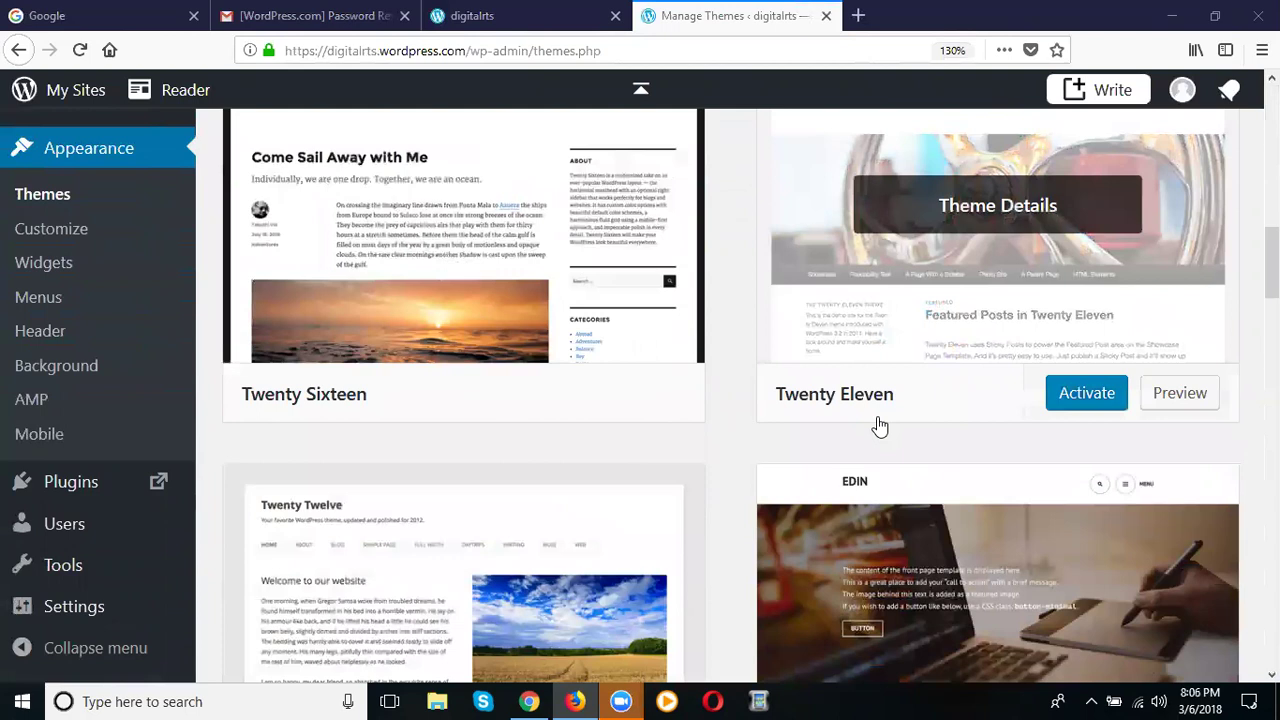
pyautogui.scroll(-5, 879, 427)
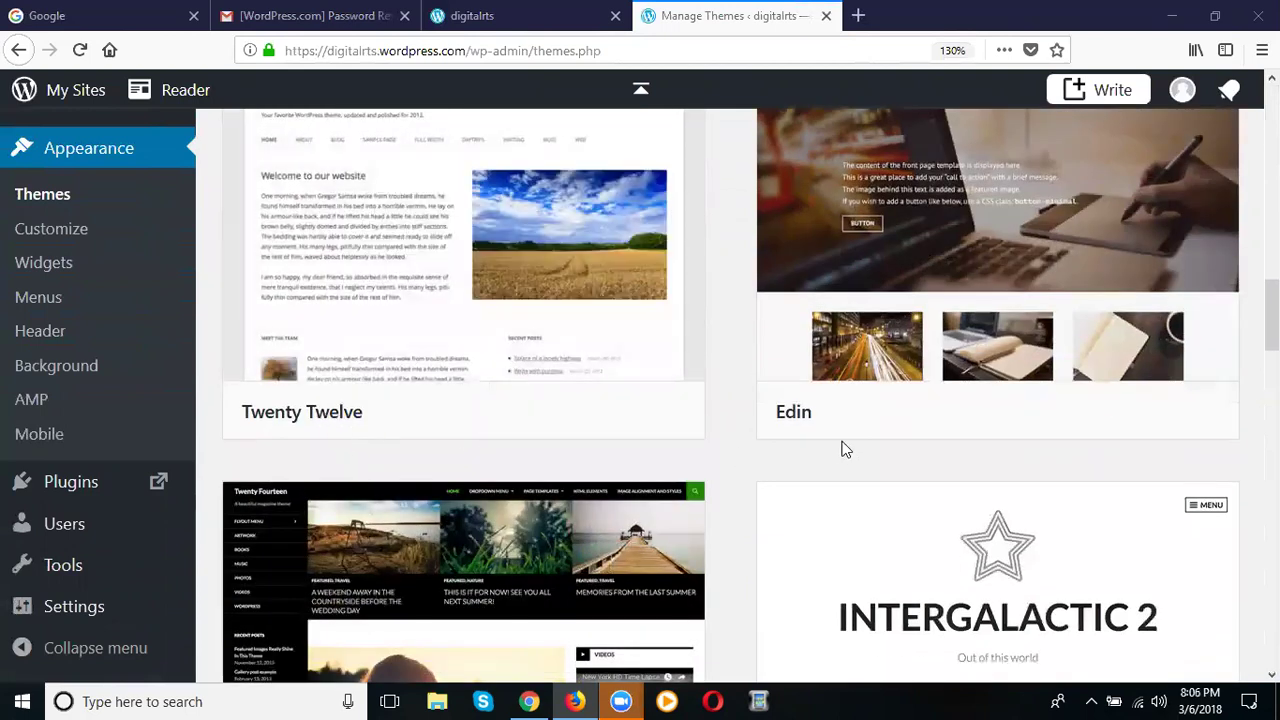
pyautogui.scroll(-3, 845, 445)
pyautogui.scroll(3, 847, 442)
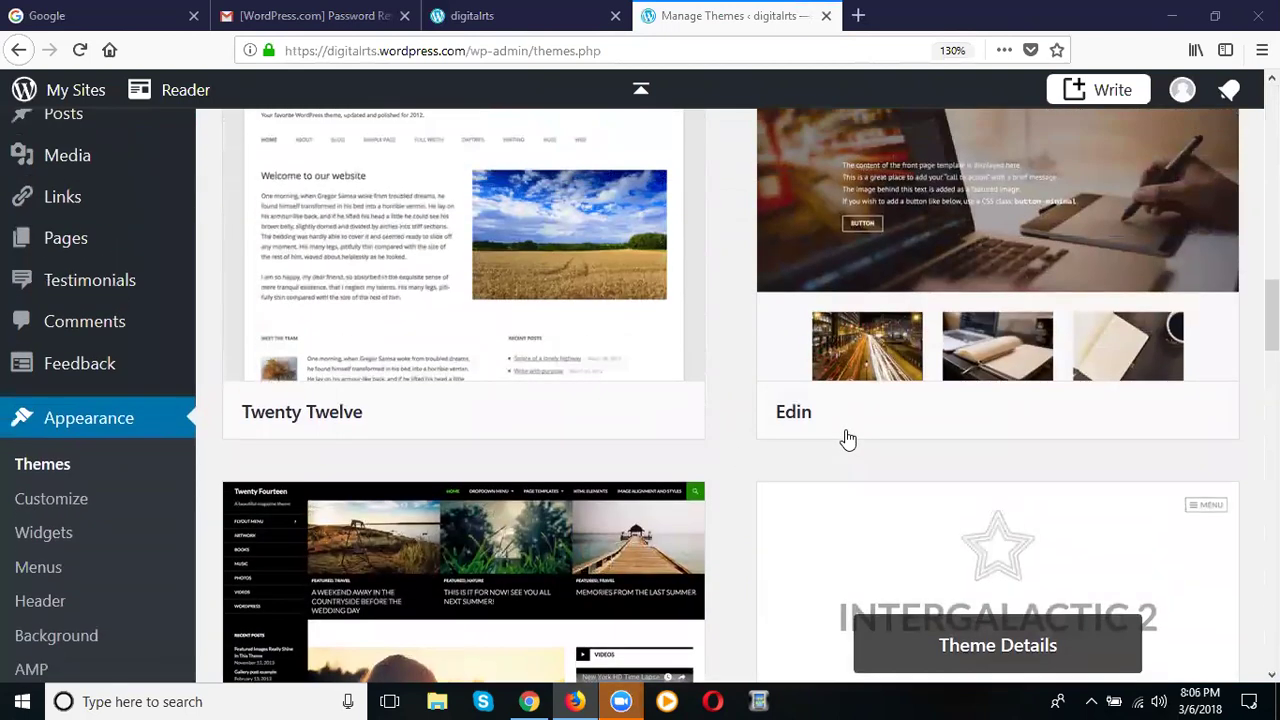
pyautogui.moveTo(847, 440)
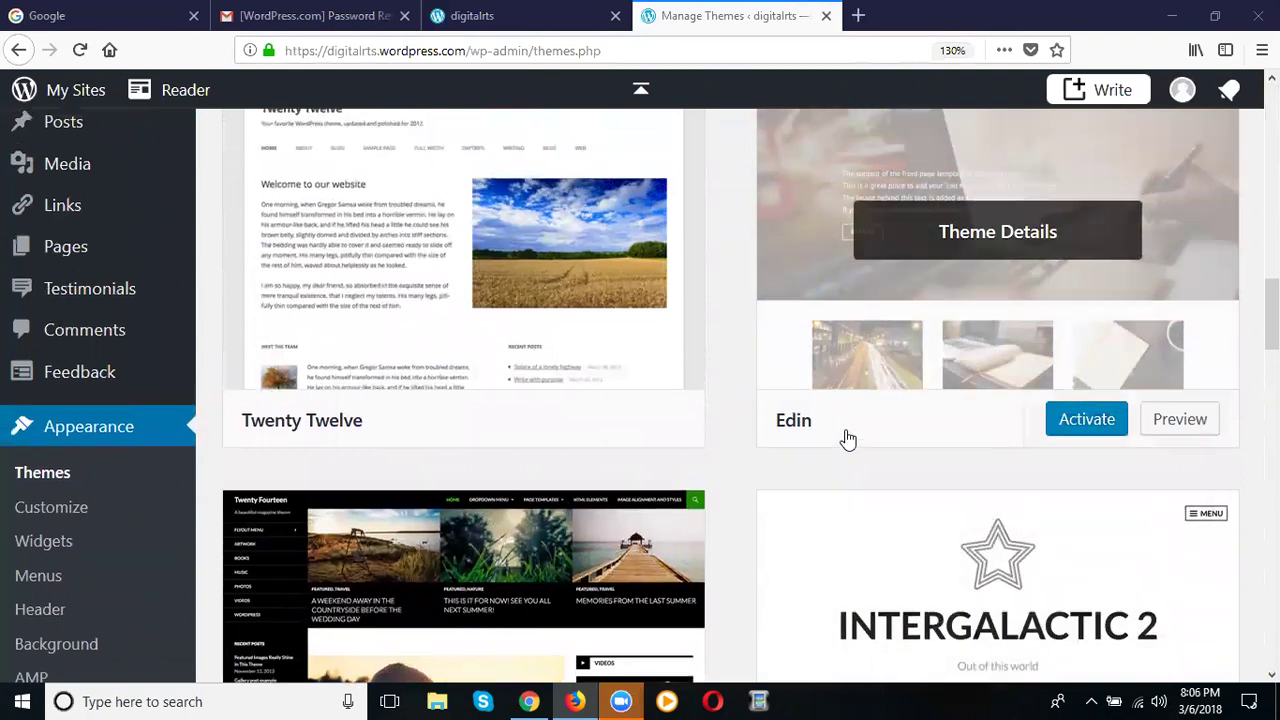
pyautogui.scroll(3, 850, 430)
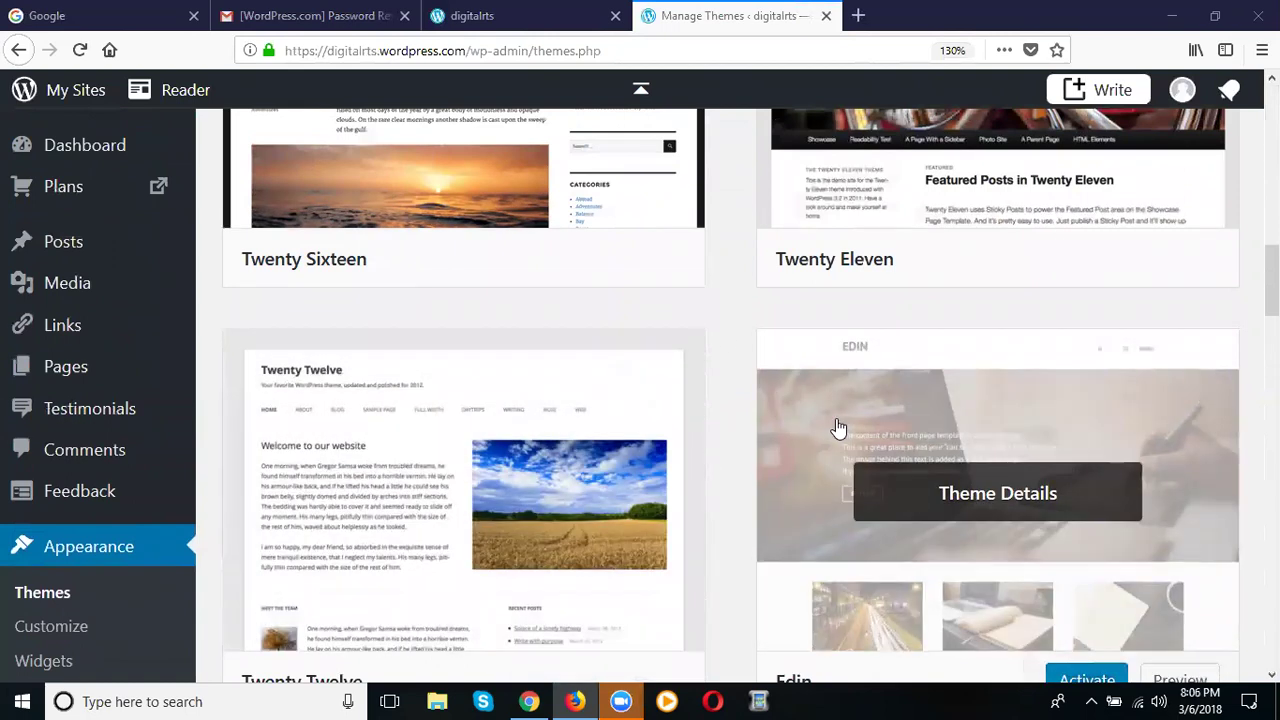
pyautogui.scroll(-3, 838, 428)
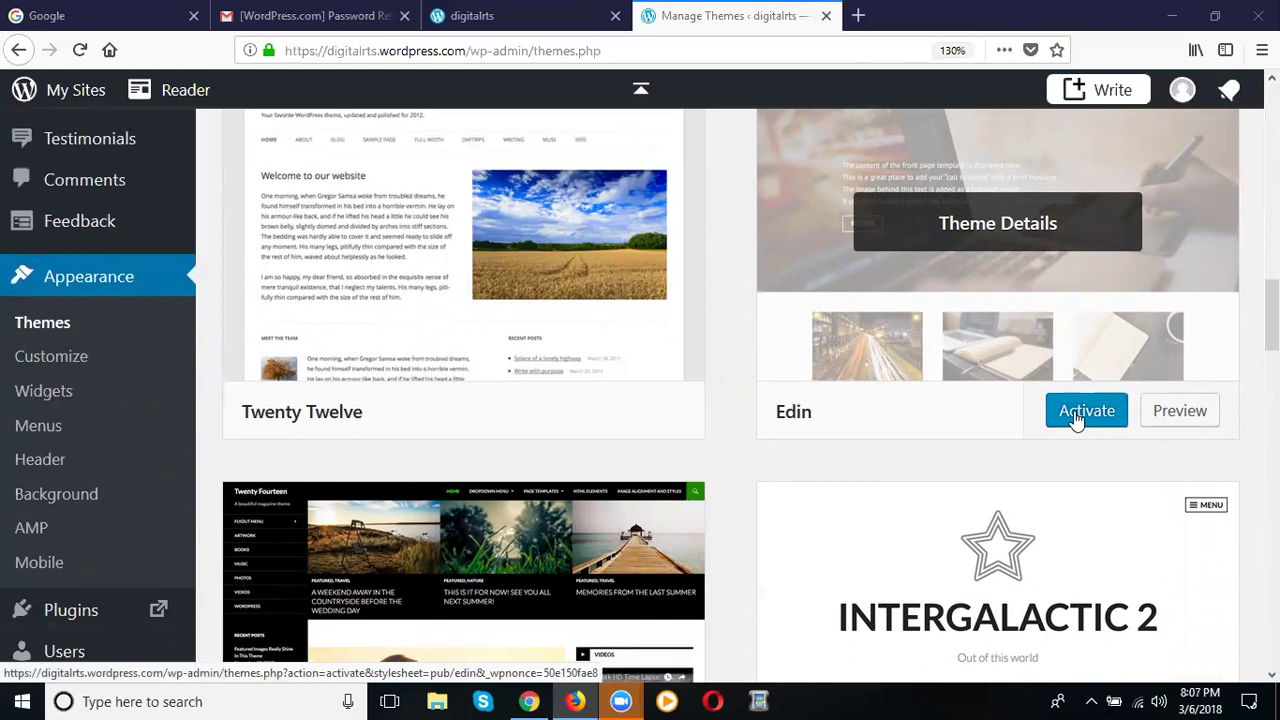
pyautogui.scroll(15, 677, 446)
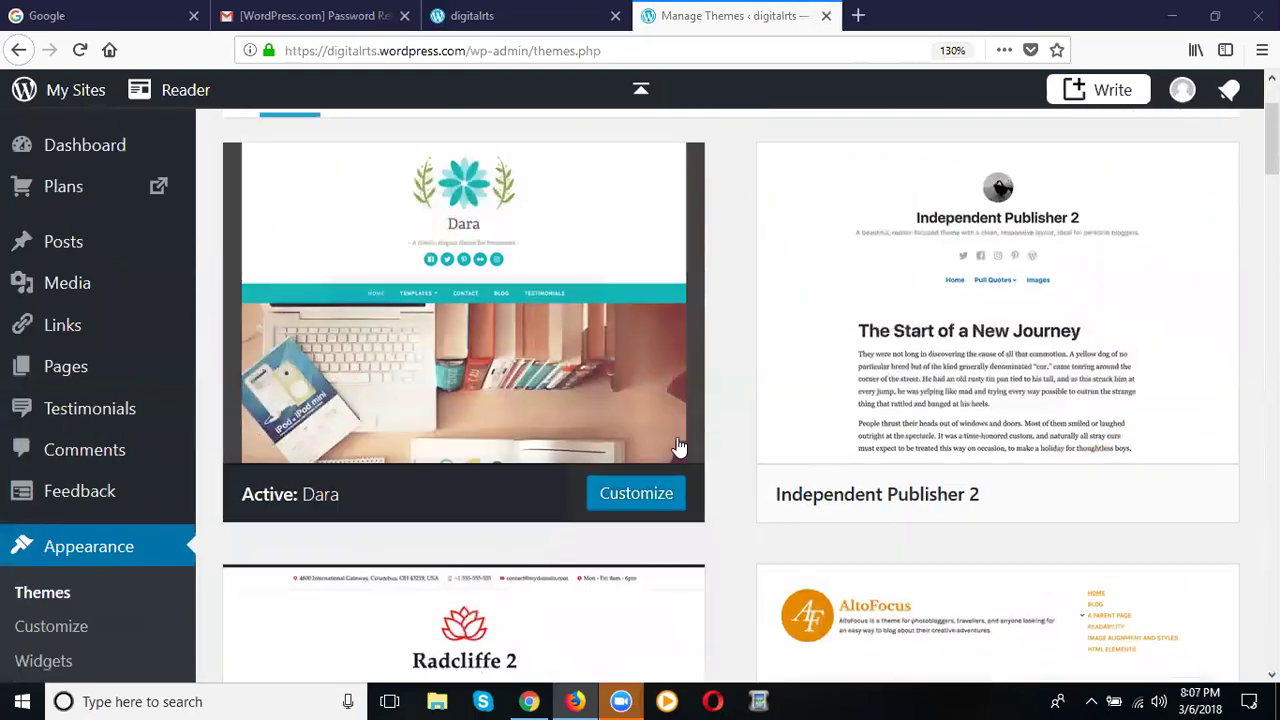
pyautogui.scroll(3, 677, 446)
pyautogui.moveTo(537, 363)
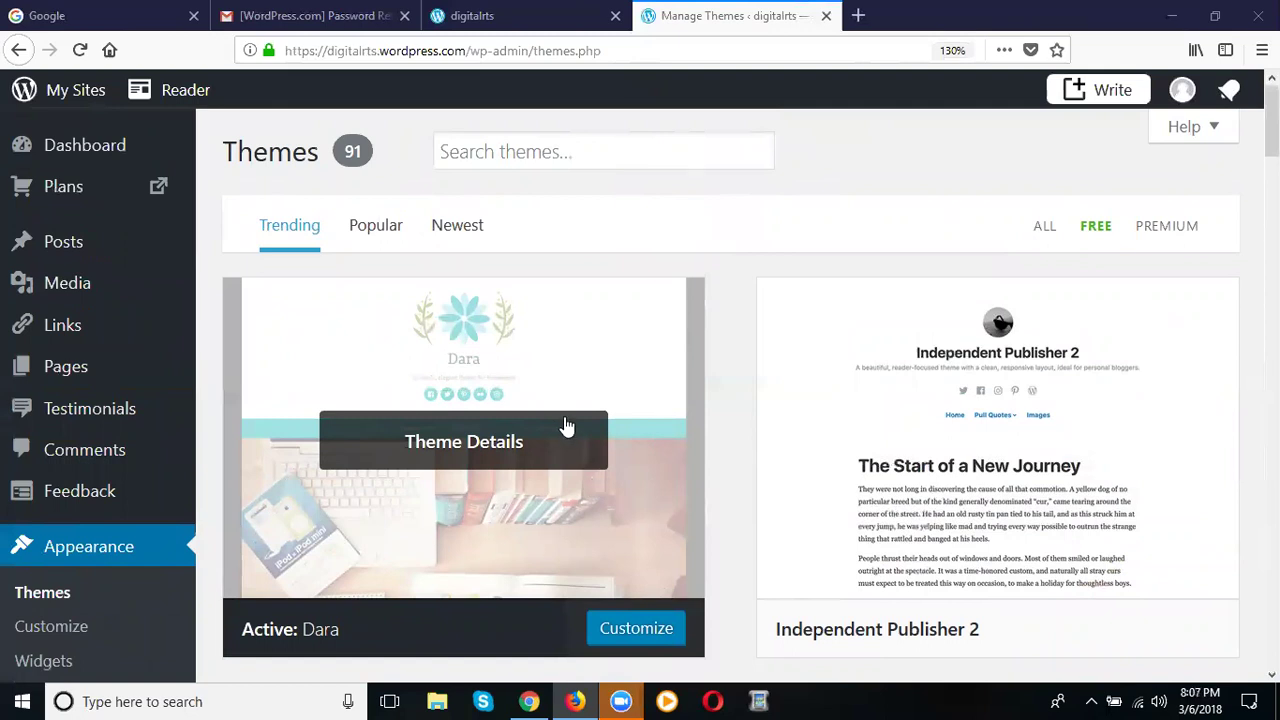
# Step: View the live digitalrts site from header to footer to see how its current Dara theme looks
pyautogui.click(472, 15)
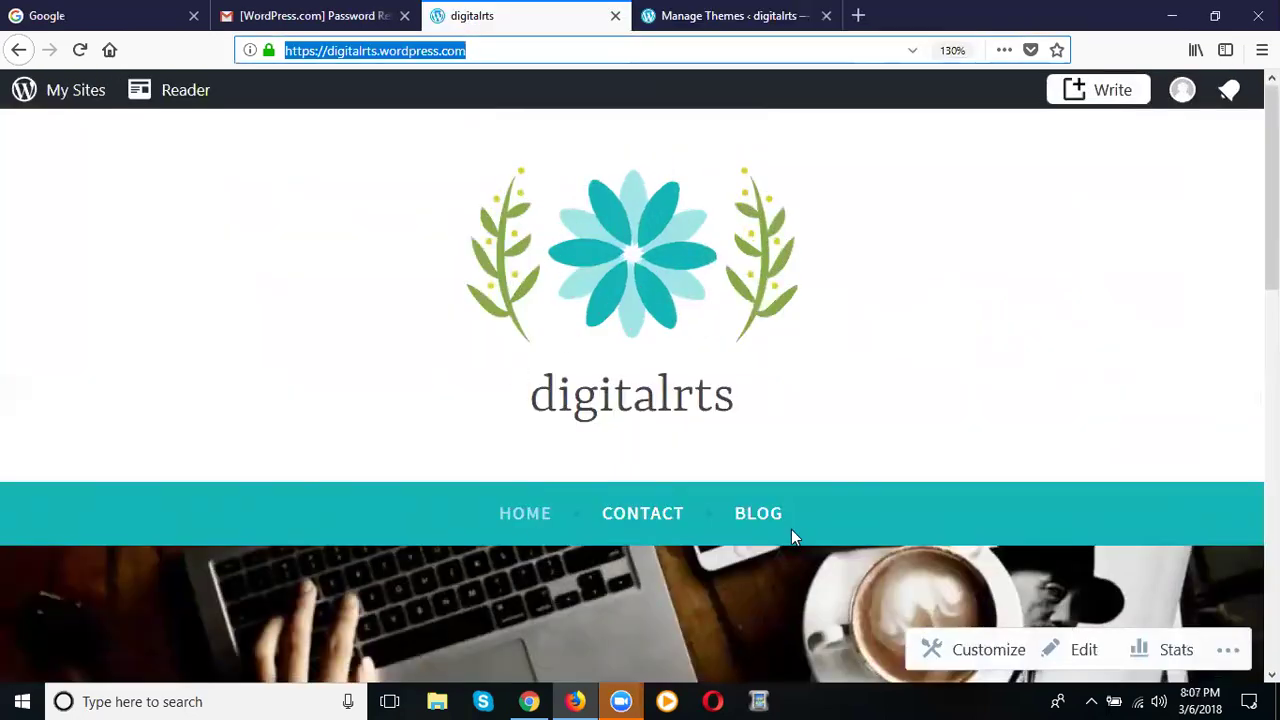
pyautogui.scroll(-10, 790, 530)
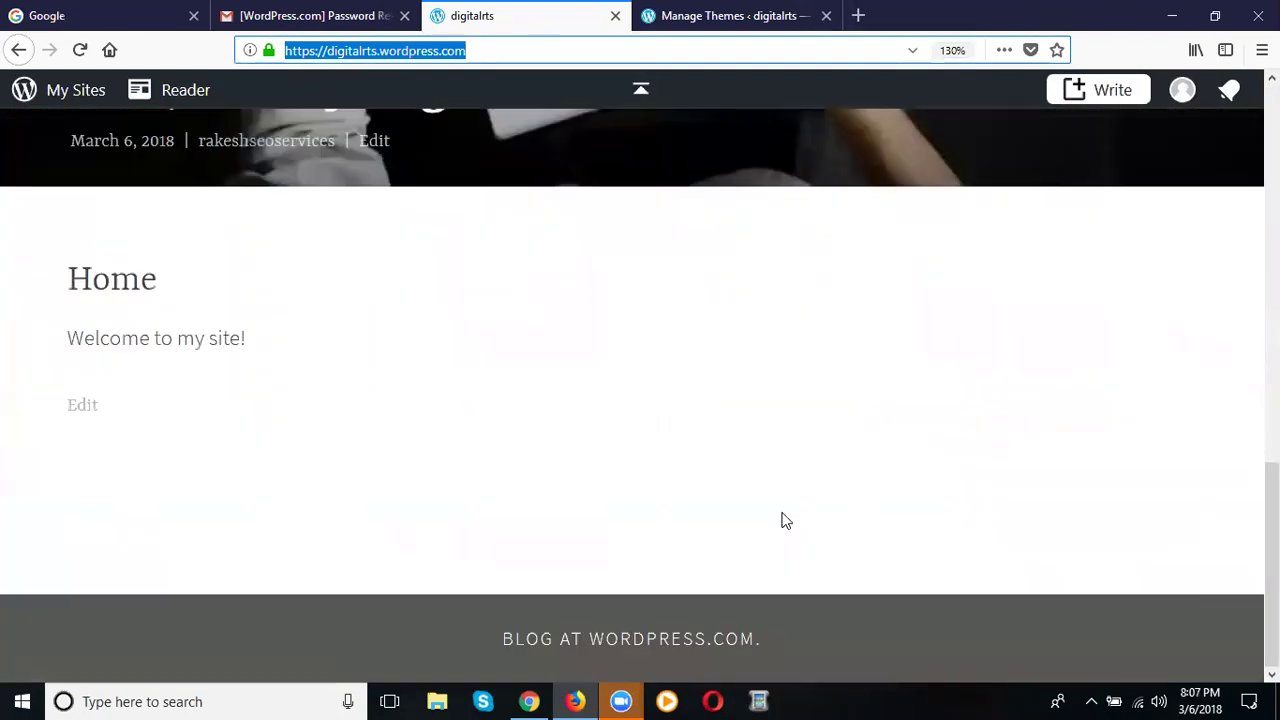
pyautogui.scroll(10, 785, 520)
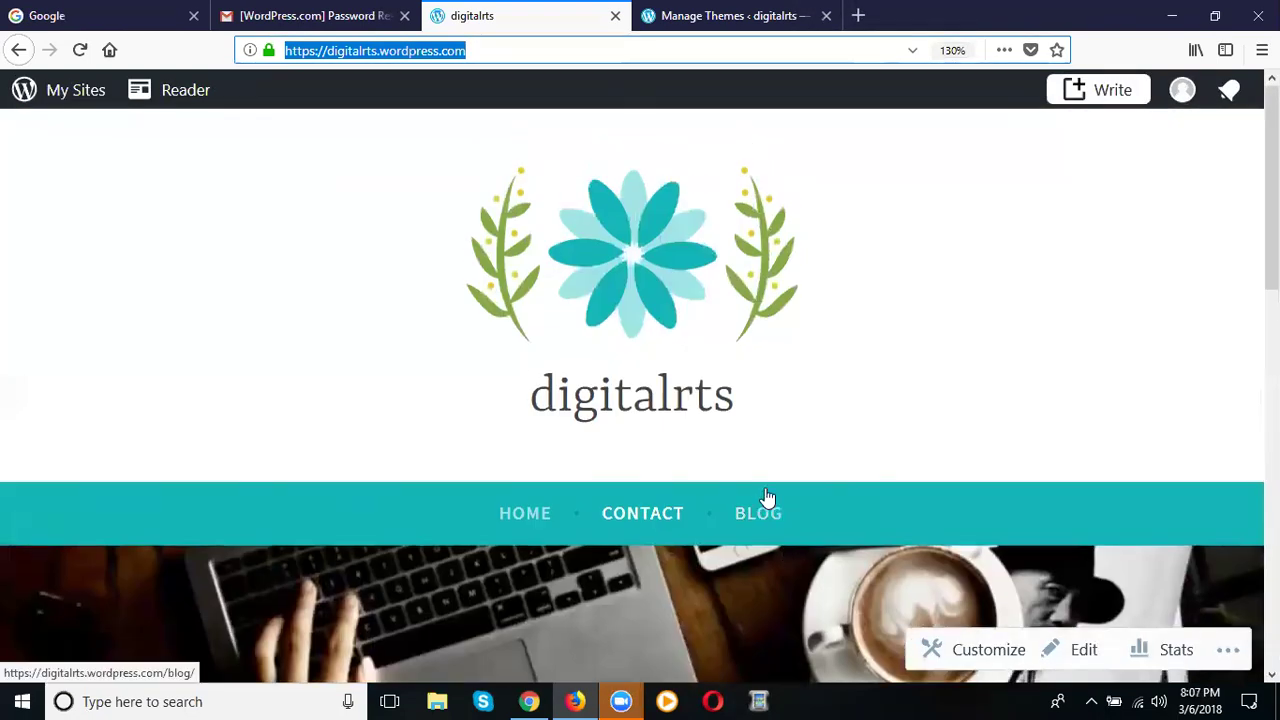
pyautogui.scroll(-3, 760, 397)
# Step: Find the Sela theme among the free themes, activate it for the site, and dismiss the thank-you dialog
pyautogui.click(785, 16)
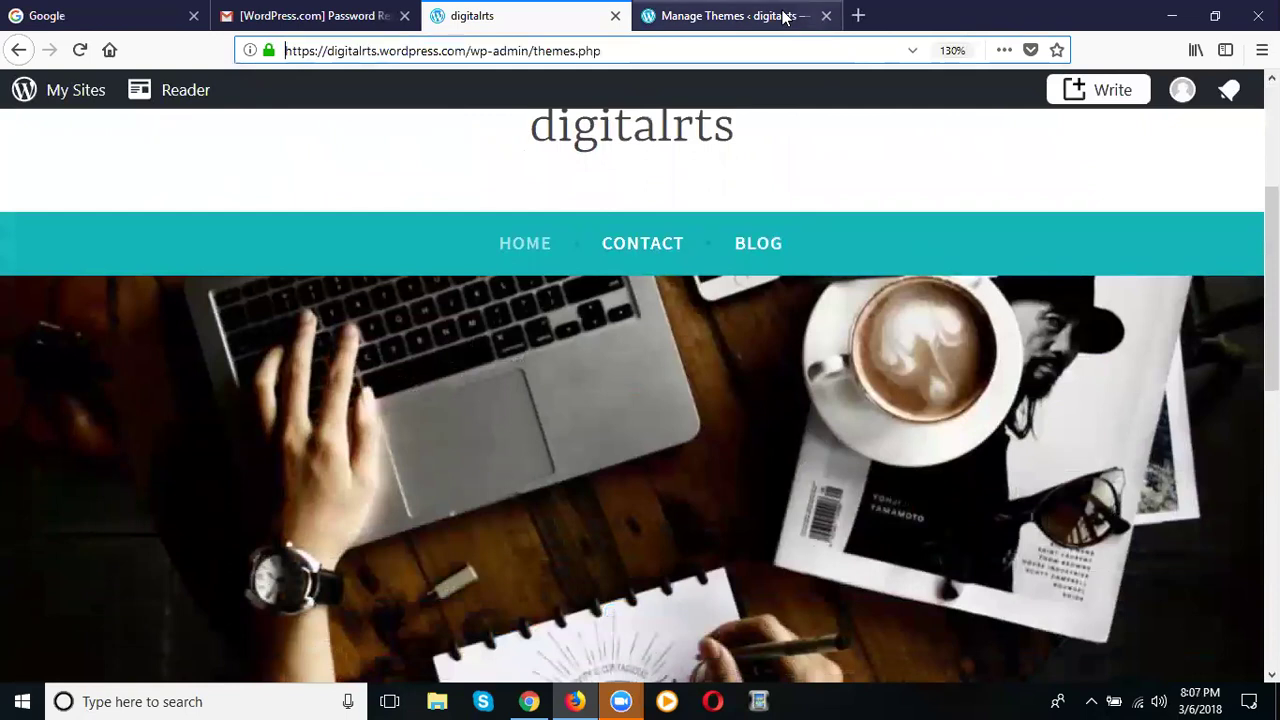
pyautogui.scroll(-5, 871, 329)
pyautogui.scroll(3, 877, 346)
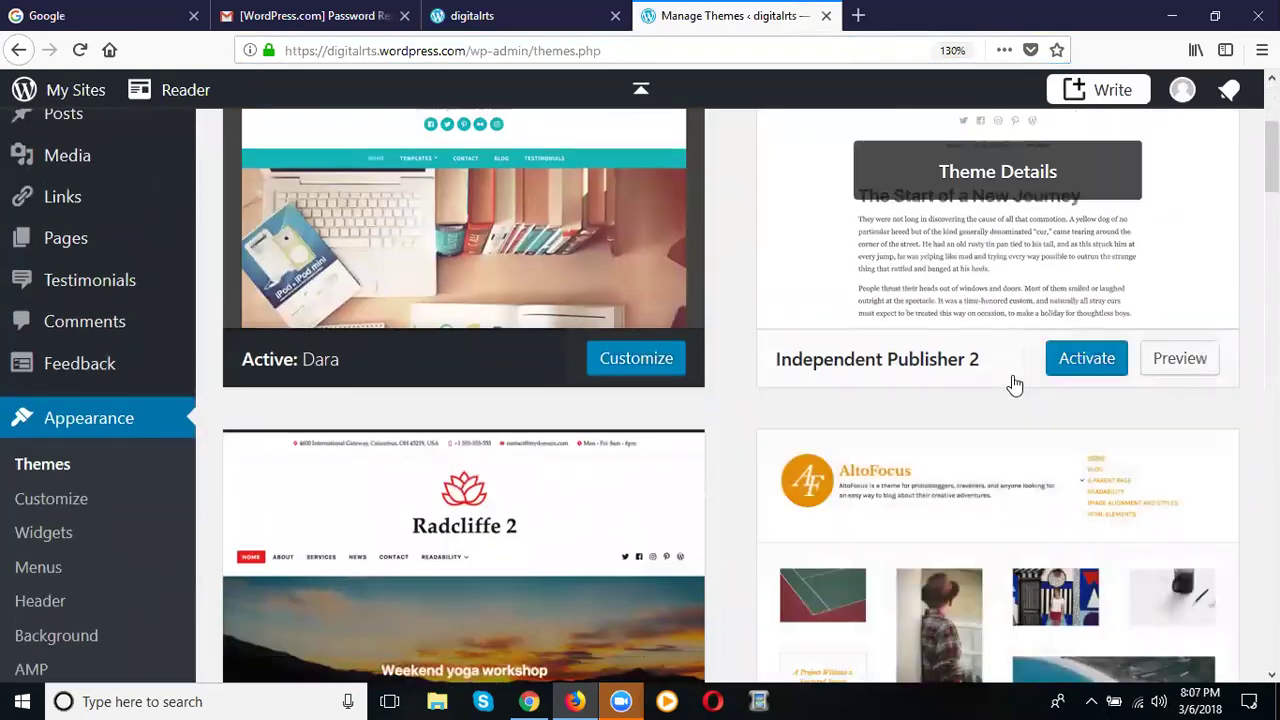
pyautogui.scroll(2, 1014, 384)
pyautogui.scroll(-3, 771, 423)
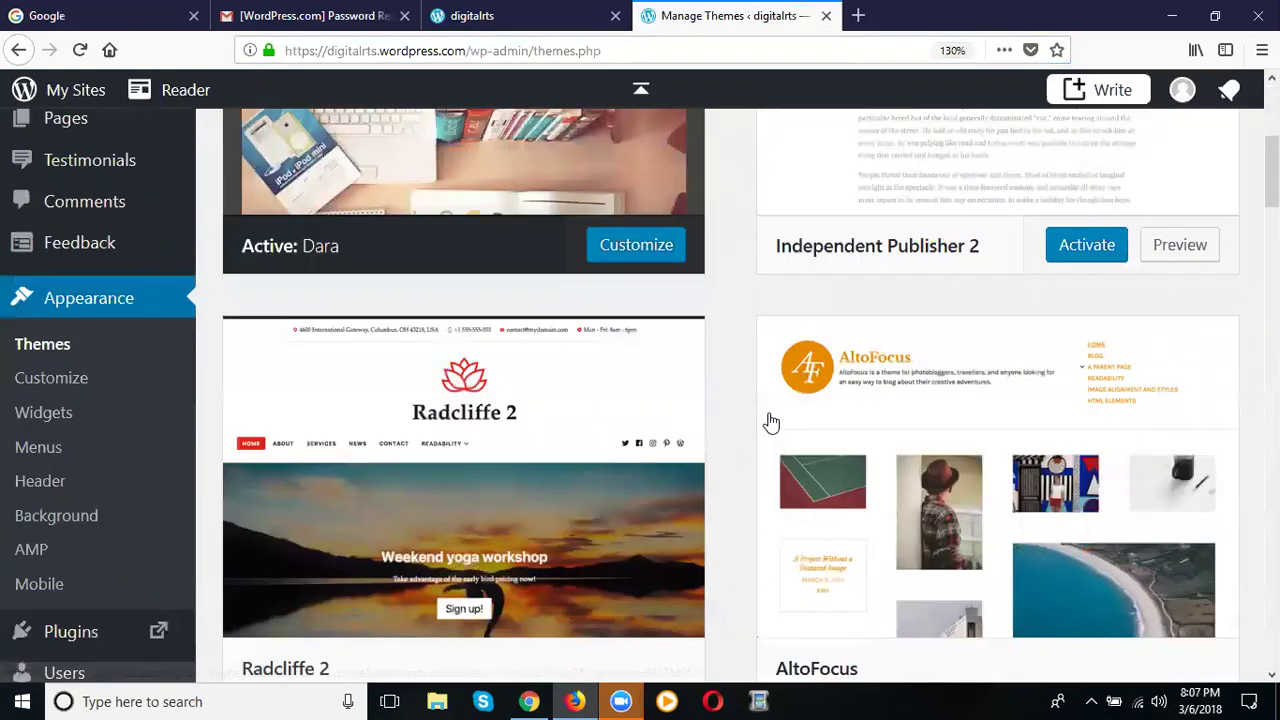
pyautogui.scroll(-2, 771, 423)
pyautogui.scroll(-3, 689, 337)
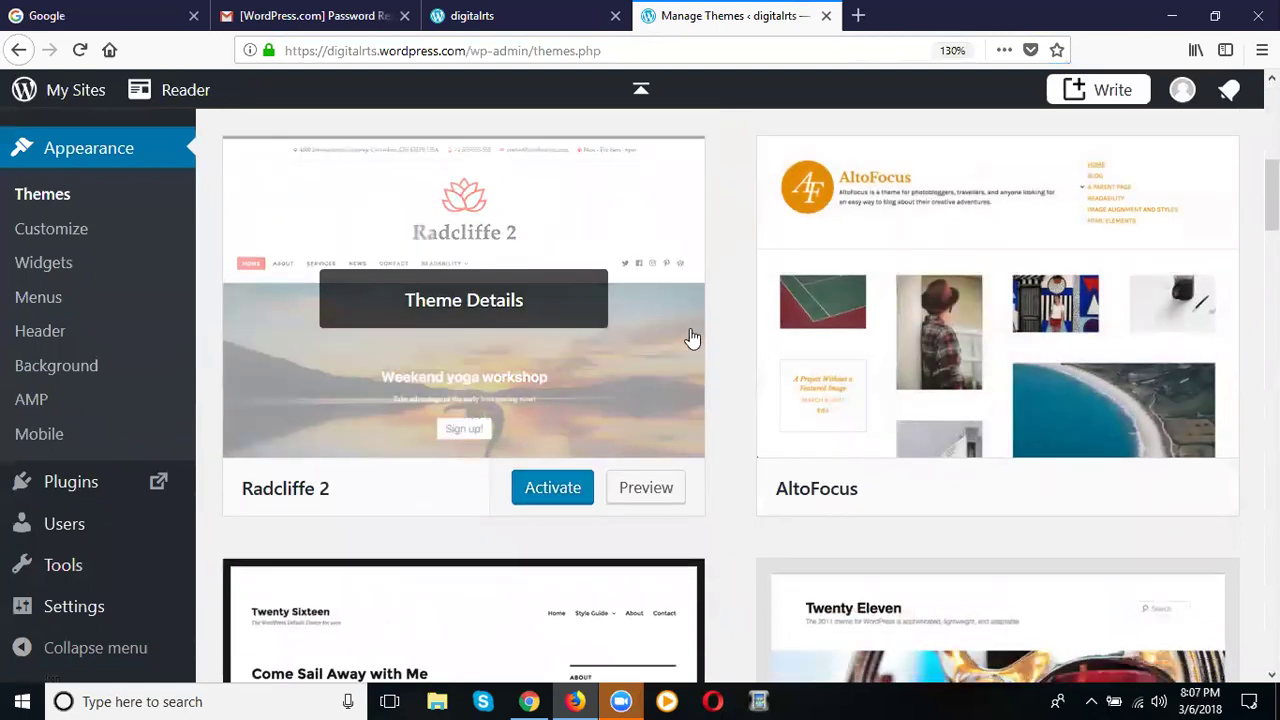
pyautogui.scroll(-6, 696, 359)
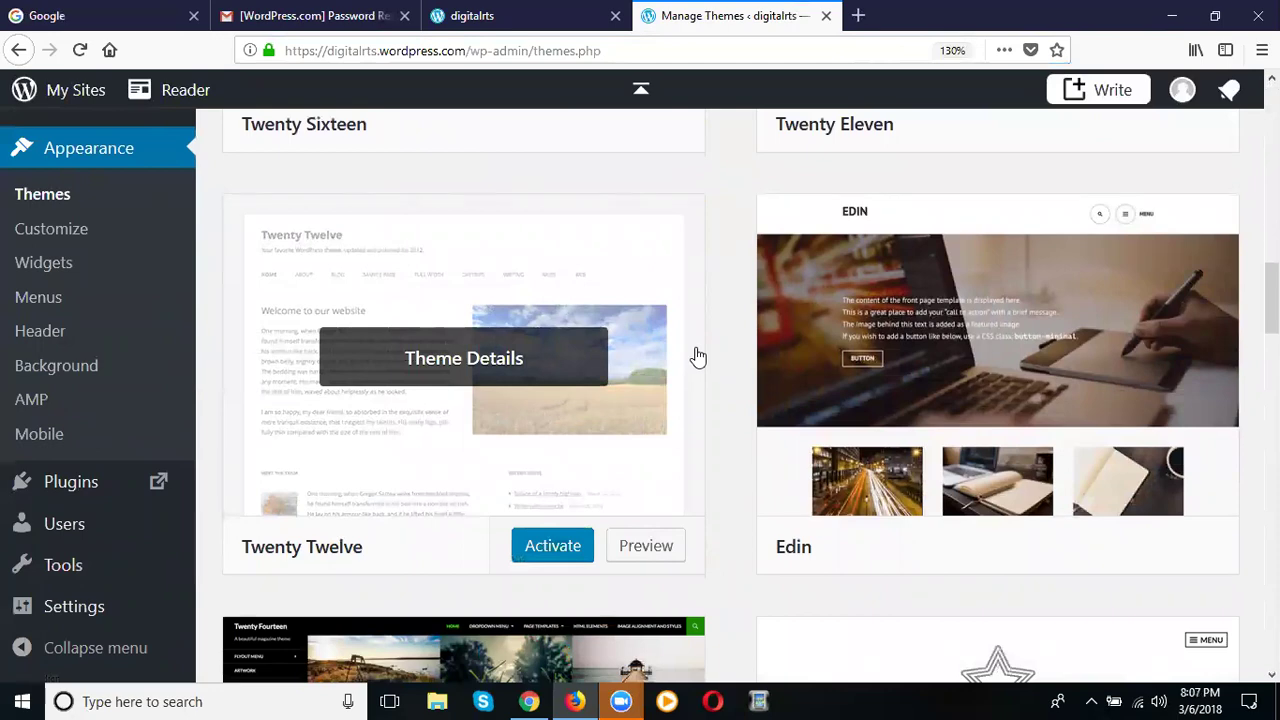
pyautogui.scroll(-4, 698, 358)
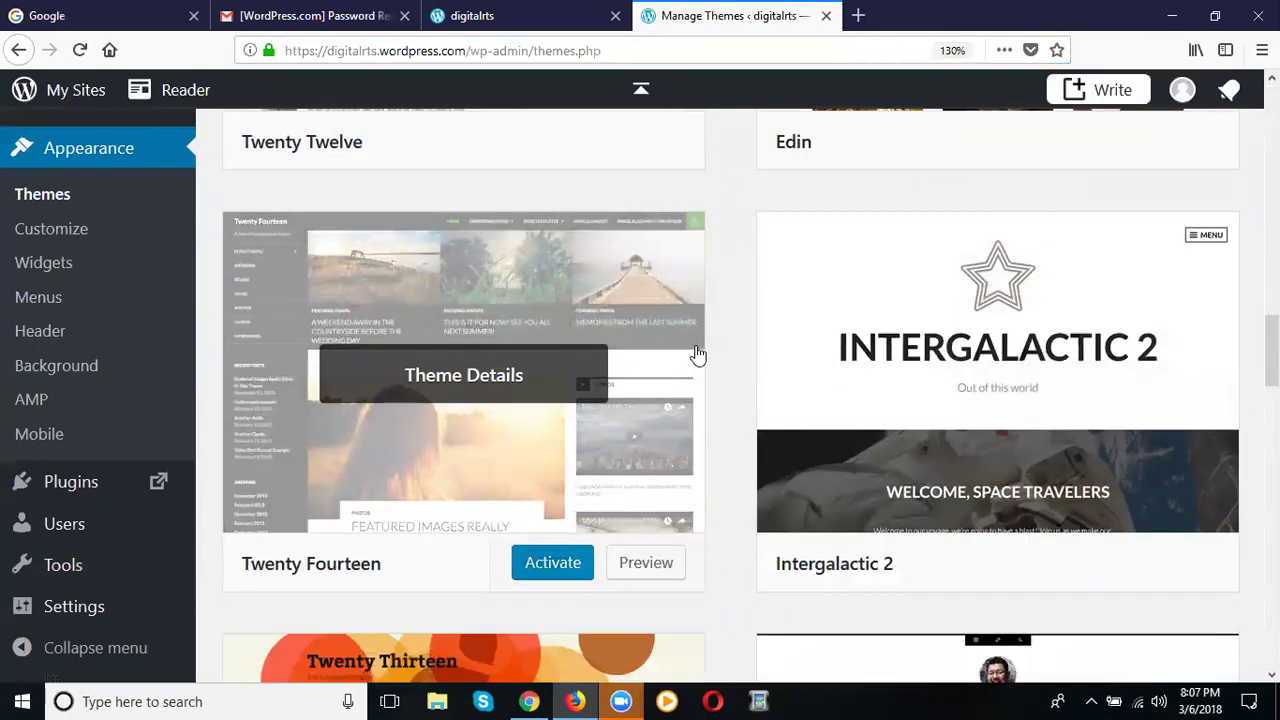
pyautogui.scroll(-6, 698, 355)
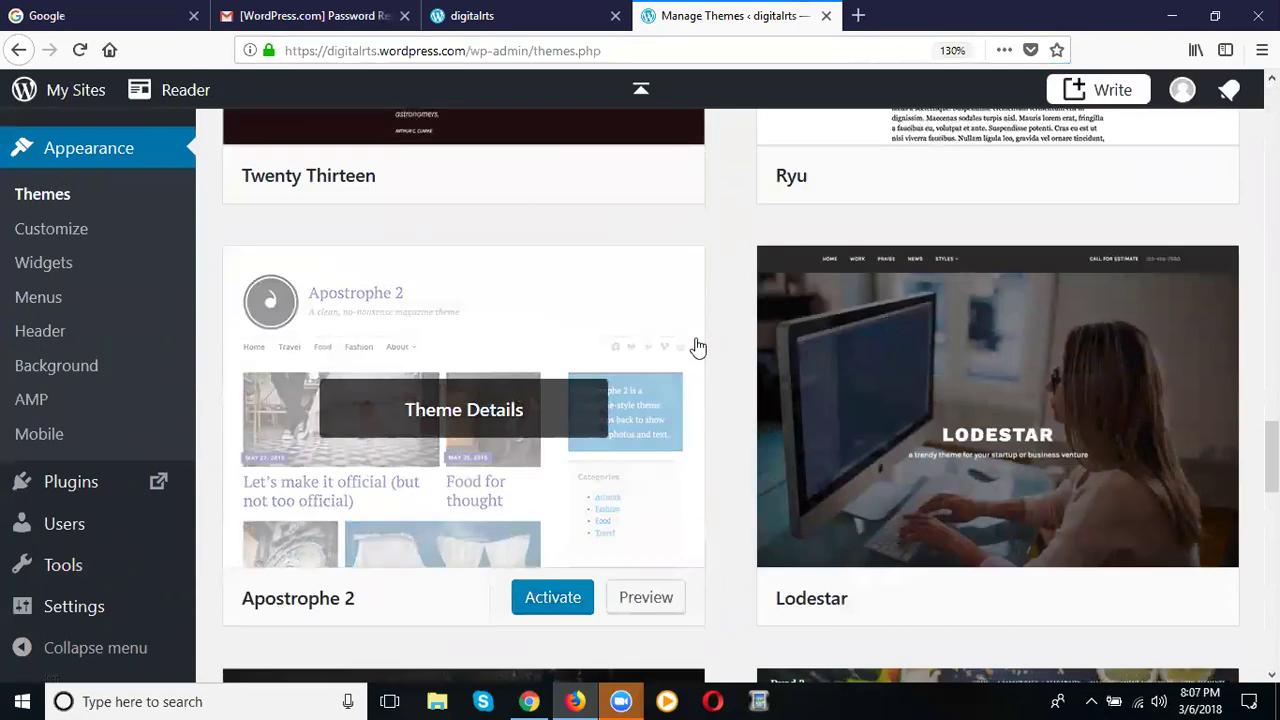
pyautogui.scroll(-5, 697, 346)
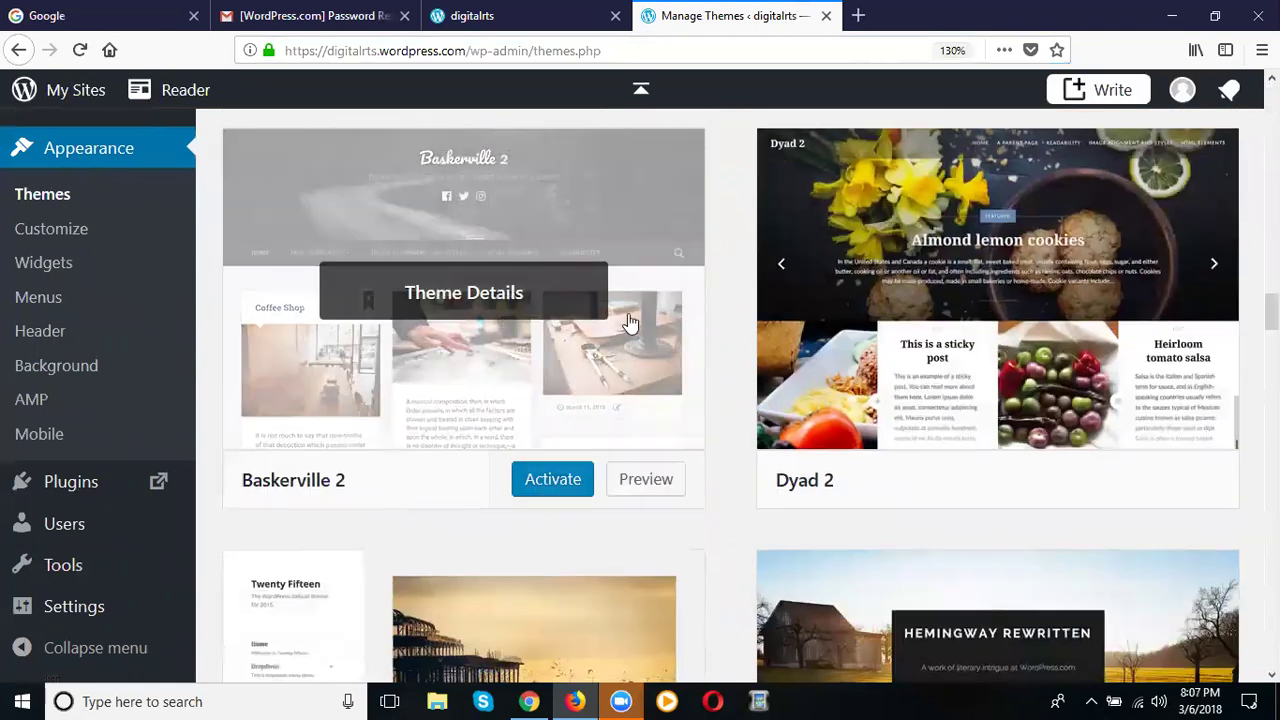
pyautogui.scroll(-3, 625, 318)
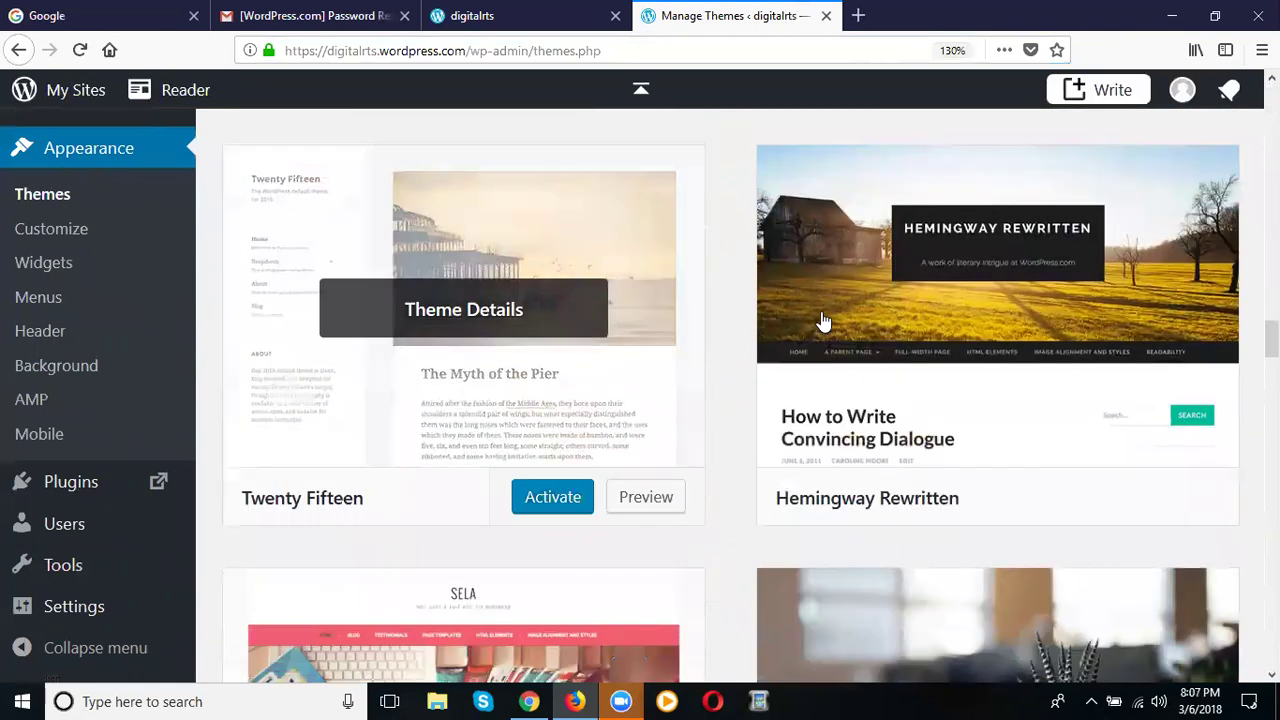
pyautogui.scroll(-3, 822, 320)
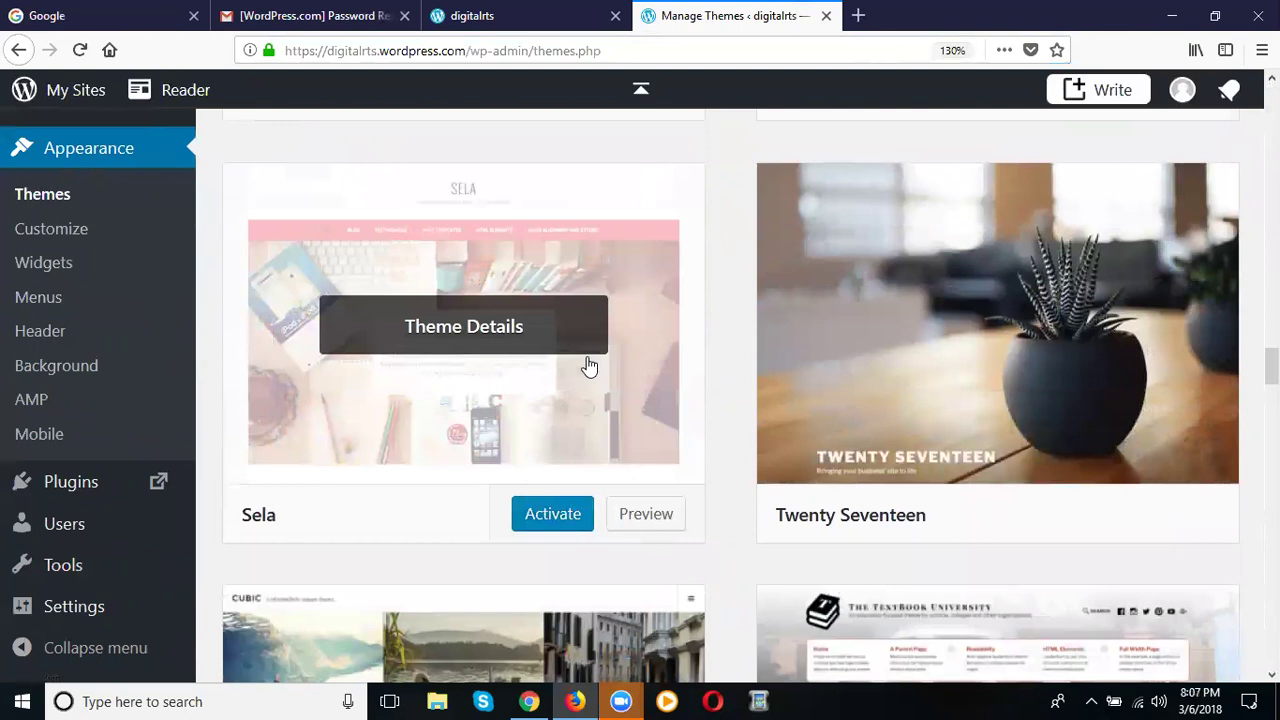
pyautogui.click(568, 527)
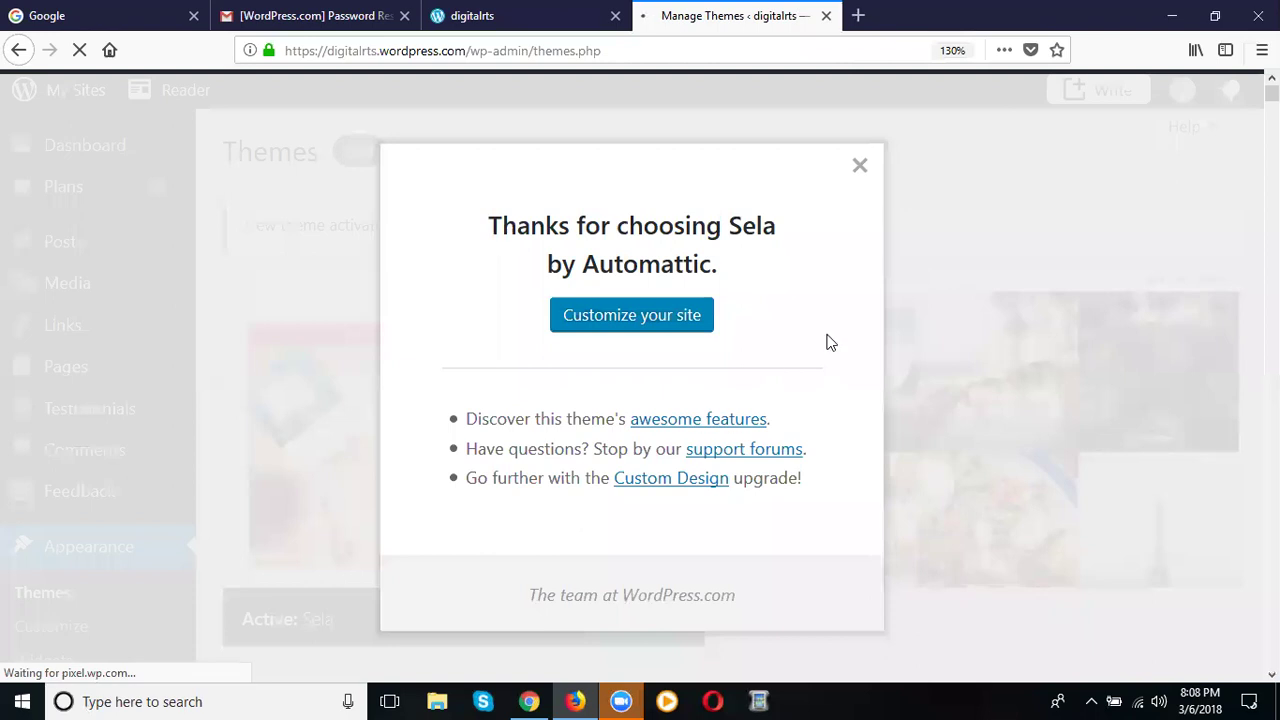
pyautogui.click(860, 168)
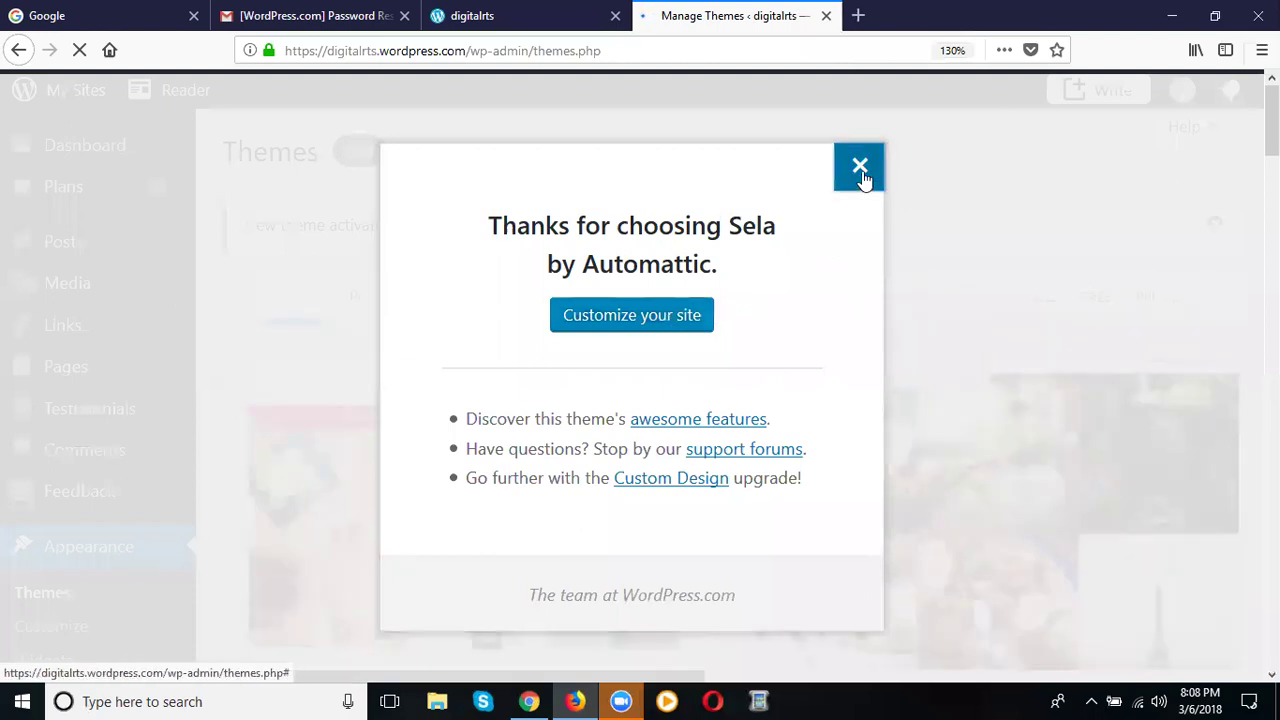
# Step: Reload the live digitalrts site to view it with the Sela theme, comparing it with the theme management page
pyautogui.click(476, 18)
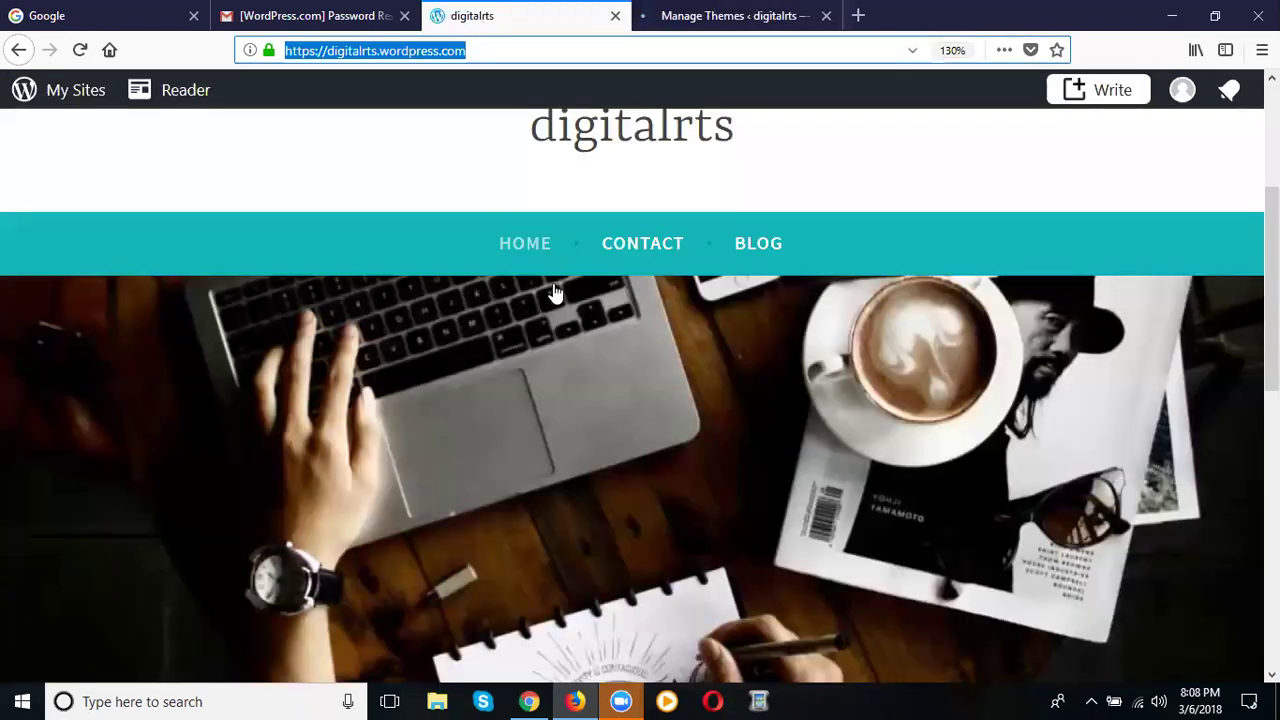
pyautogui.scroll(3, 484, 360)
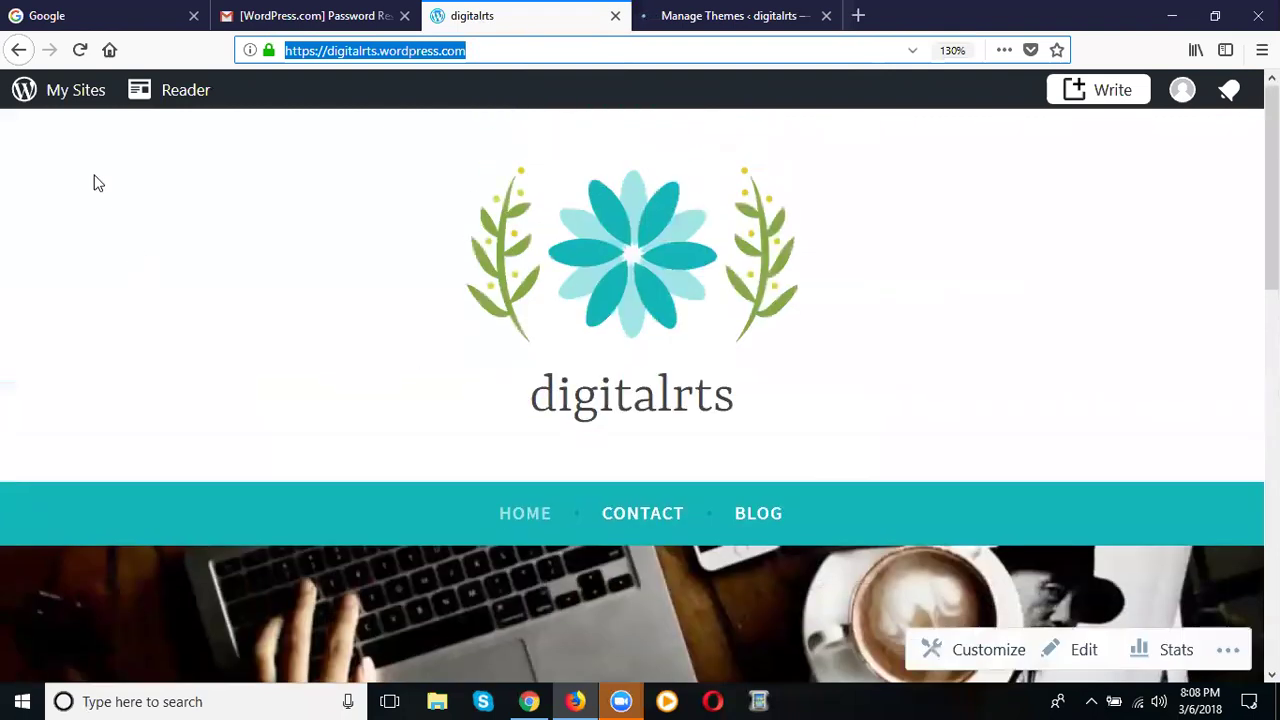
pyautogui.click(80, 50)
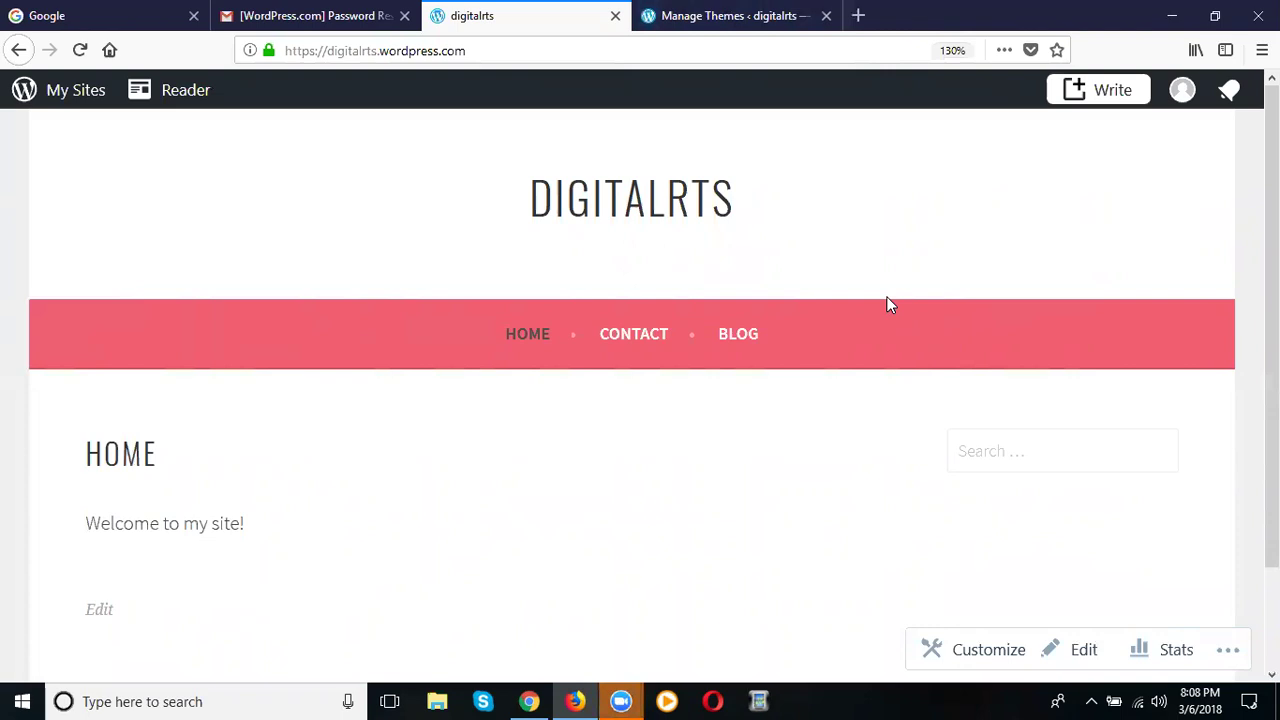
pyautogui.click(708, 12)
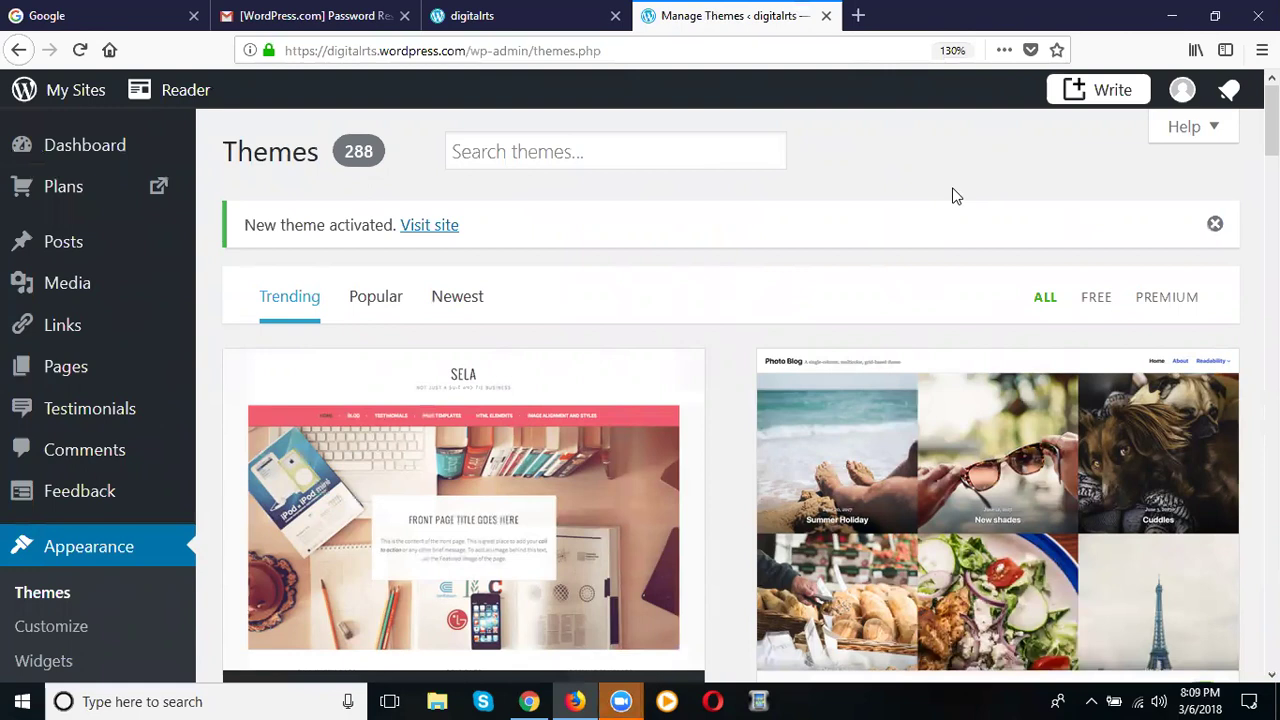
pyautogui.click(443, 22)
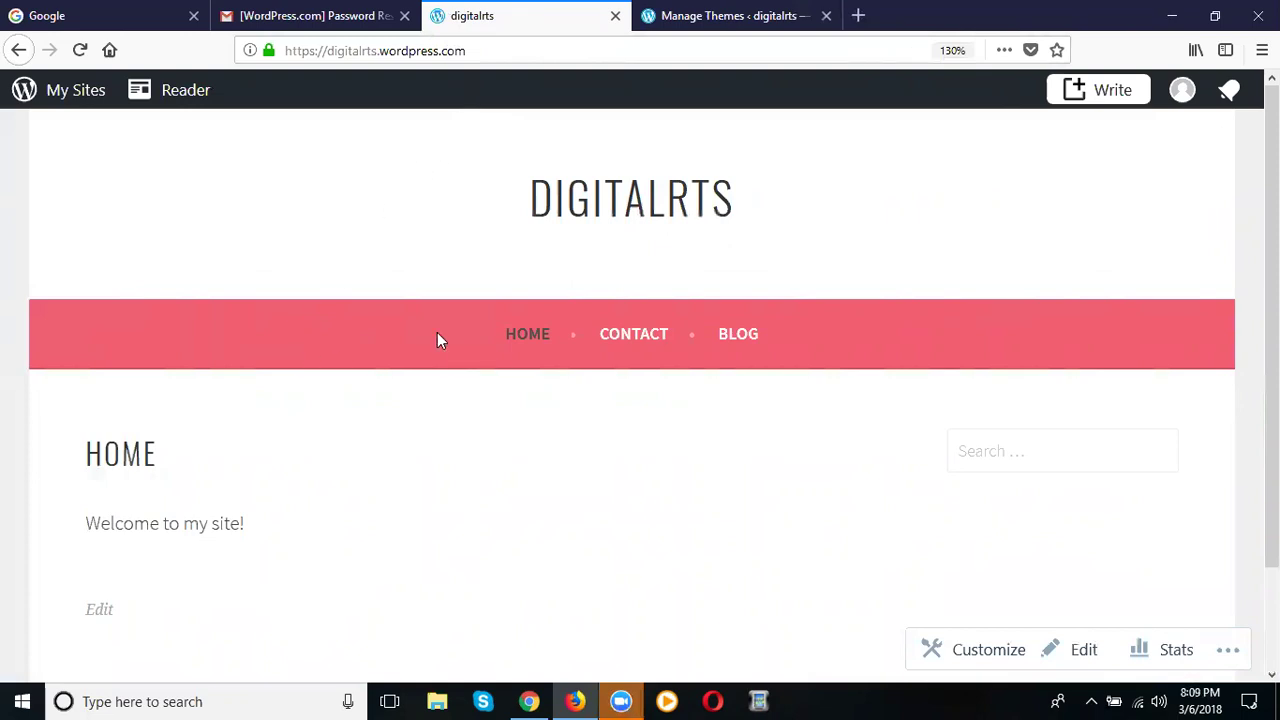
# Step: Search Google for "d" and show the image results
pyautogui.click(135, 20)
pyautogui.click(483, 398)
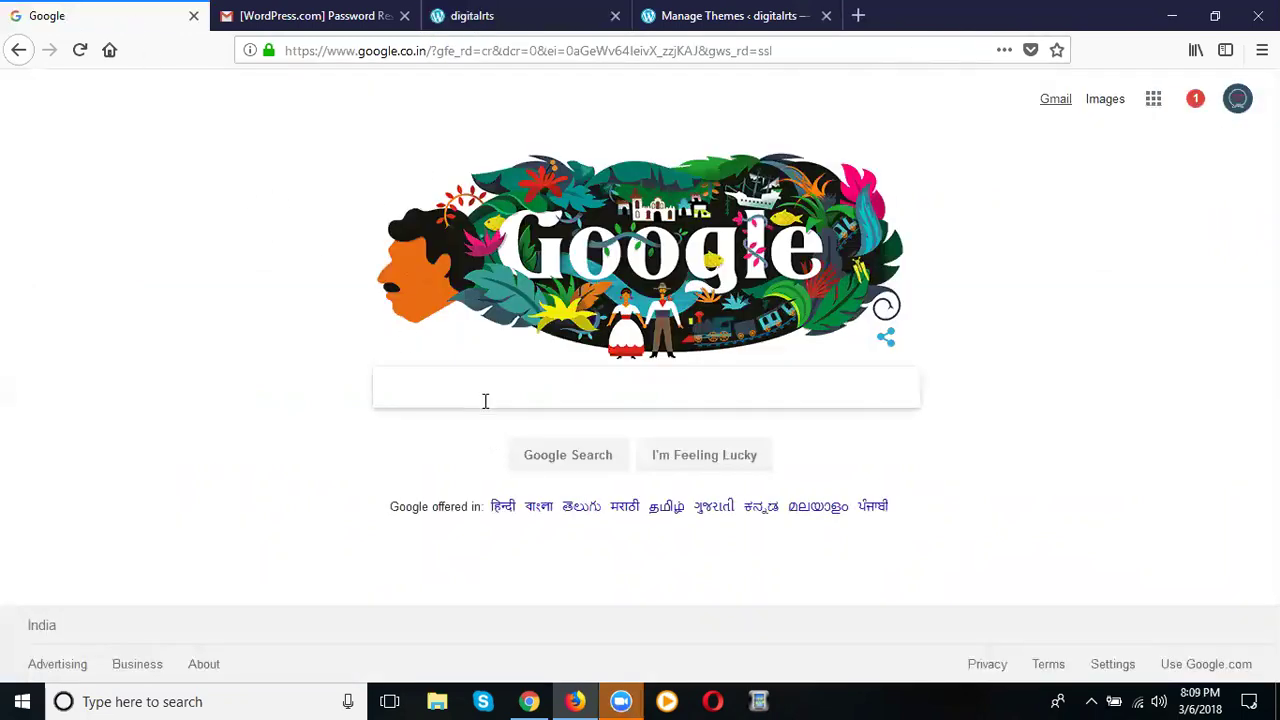
pyautogui.write('d')
pyautogui.press('Return')
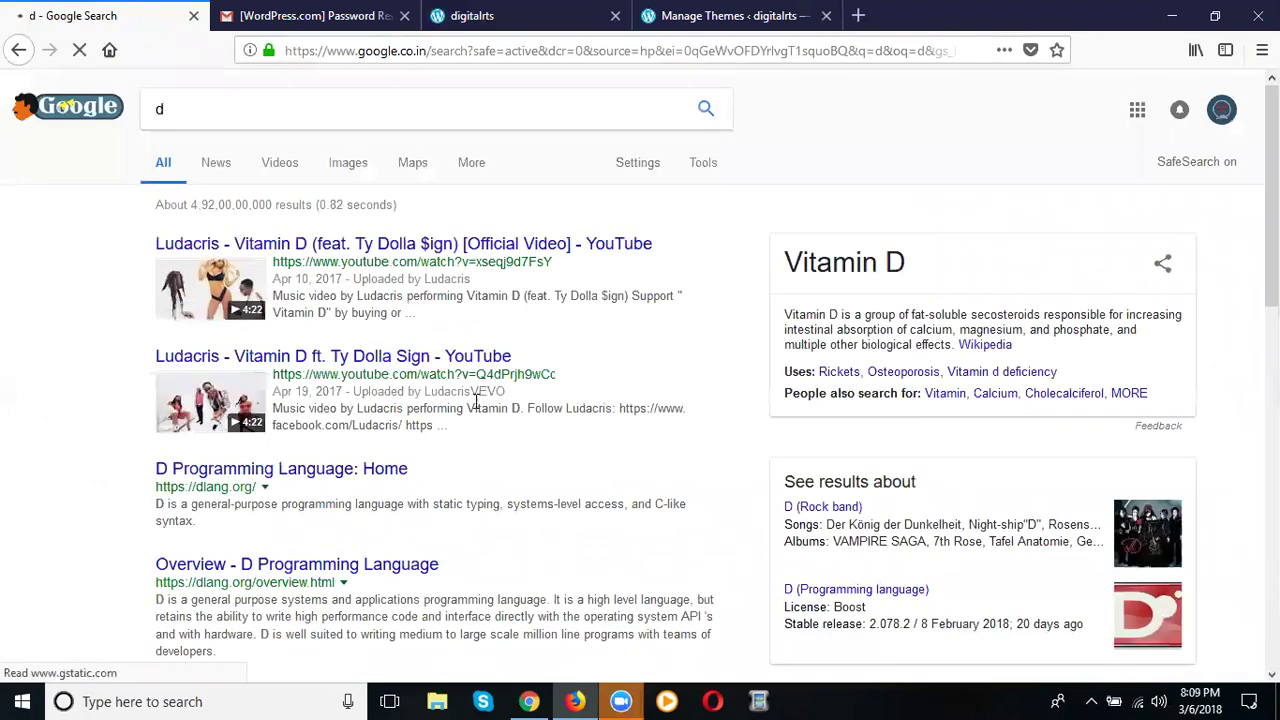
pyautogui.click(347, 163)
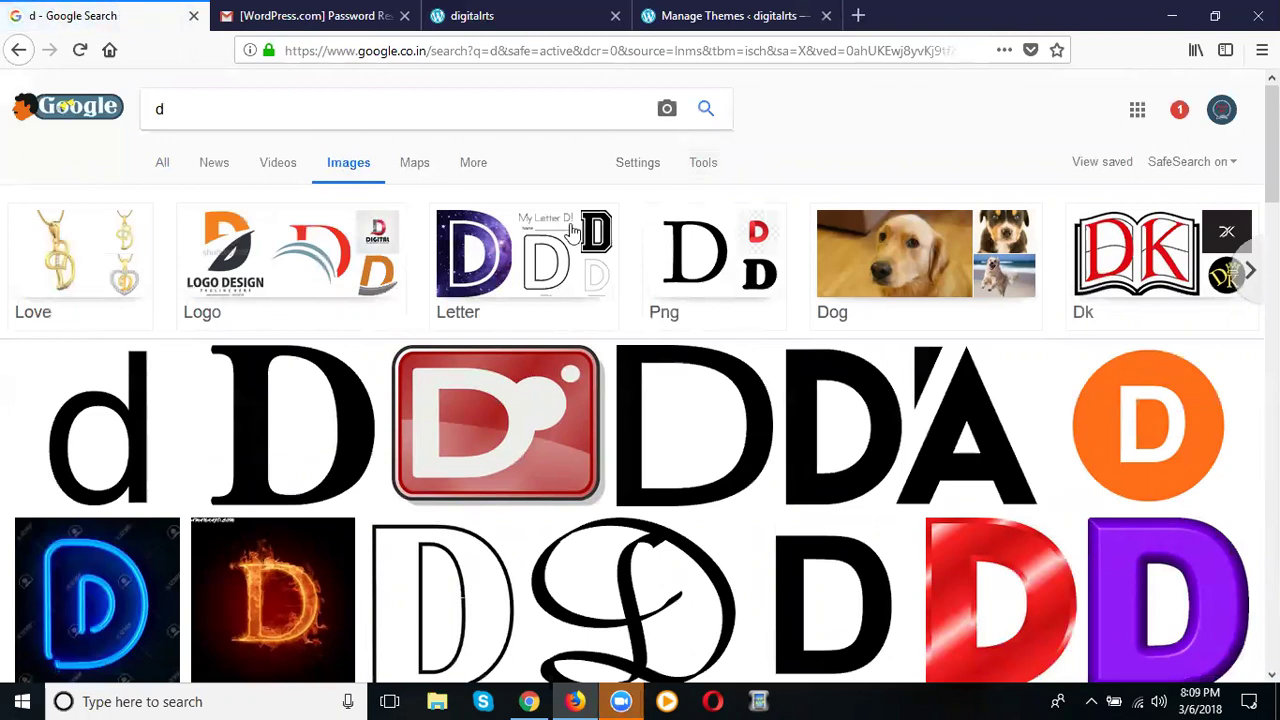
# Step: Filter the image results for "d" to the Icon size
pyautogui.click(697, 174)
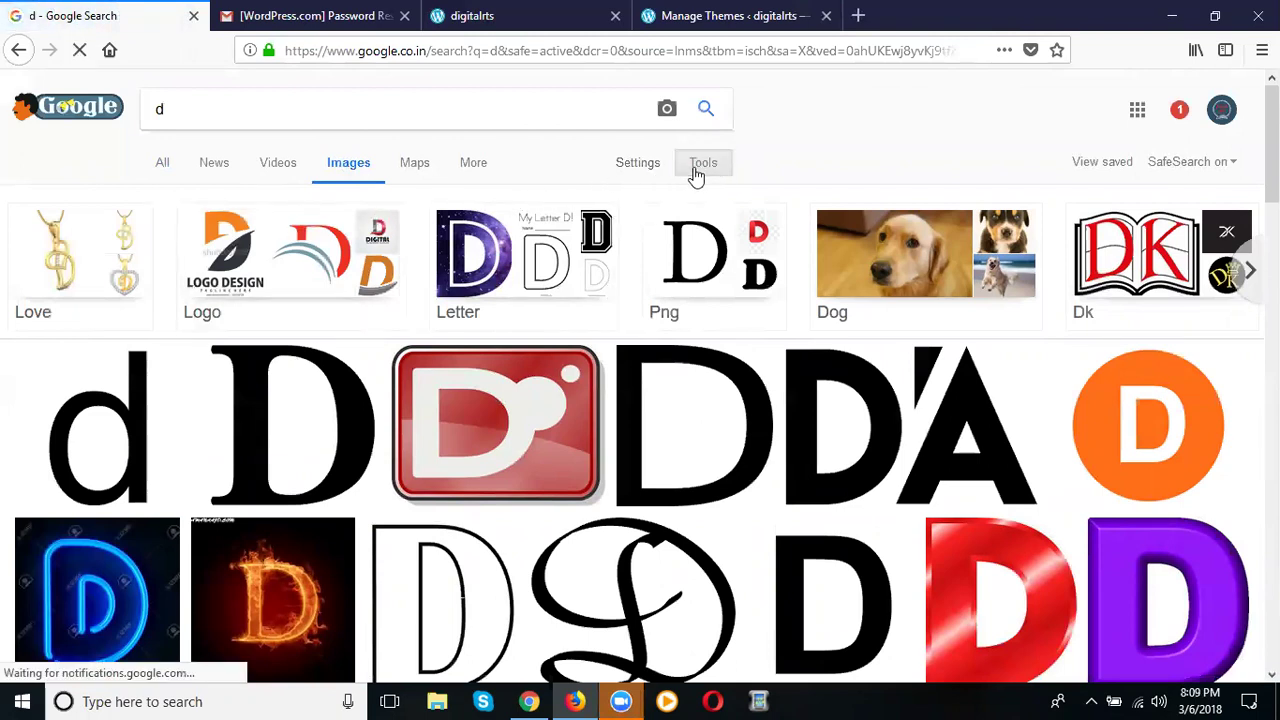
pyautogui.click(167, 199)
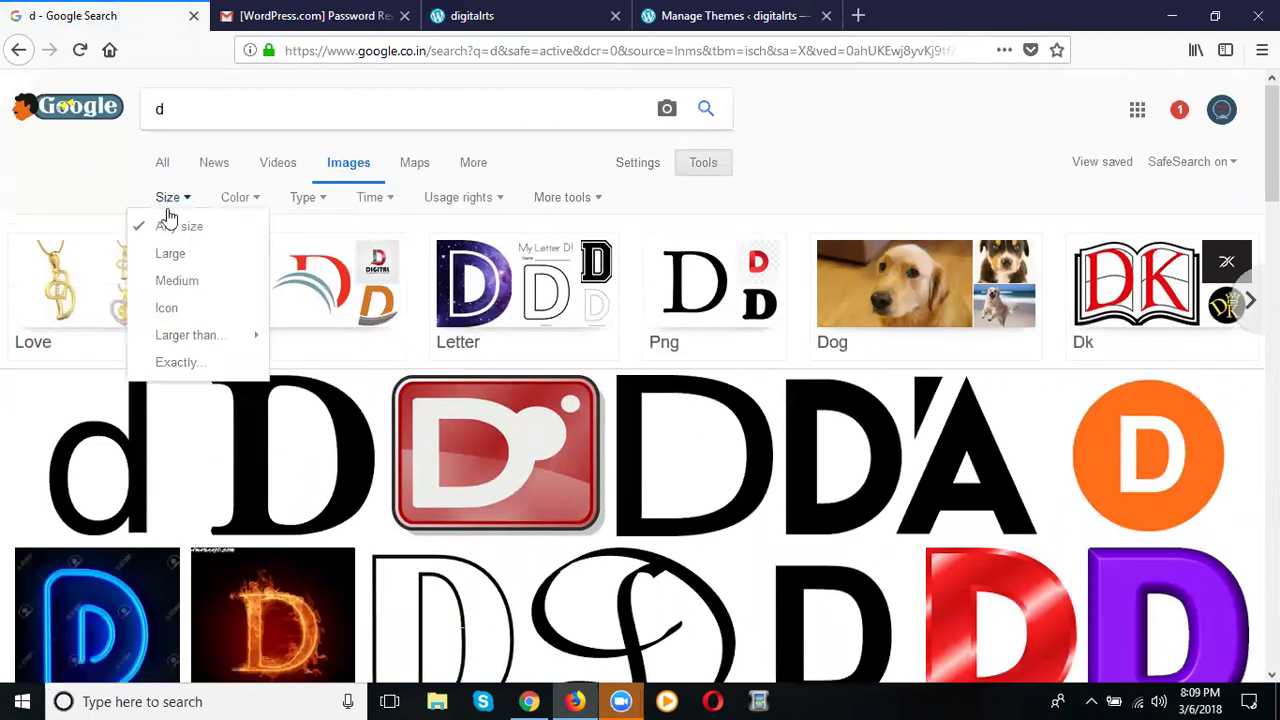
pyautogui.click(168, 311)
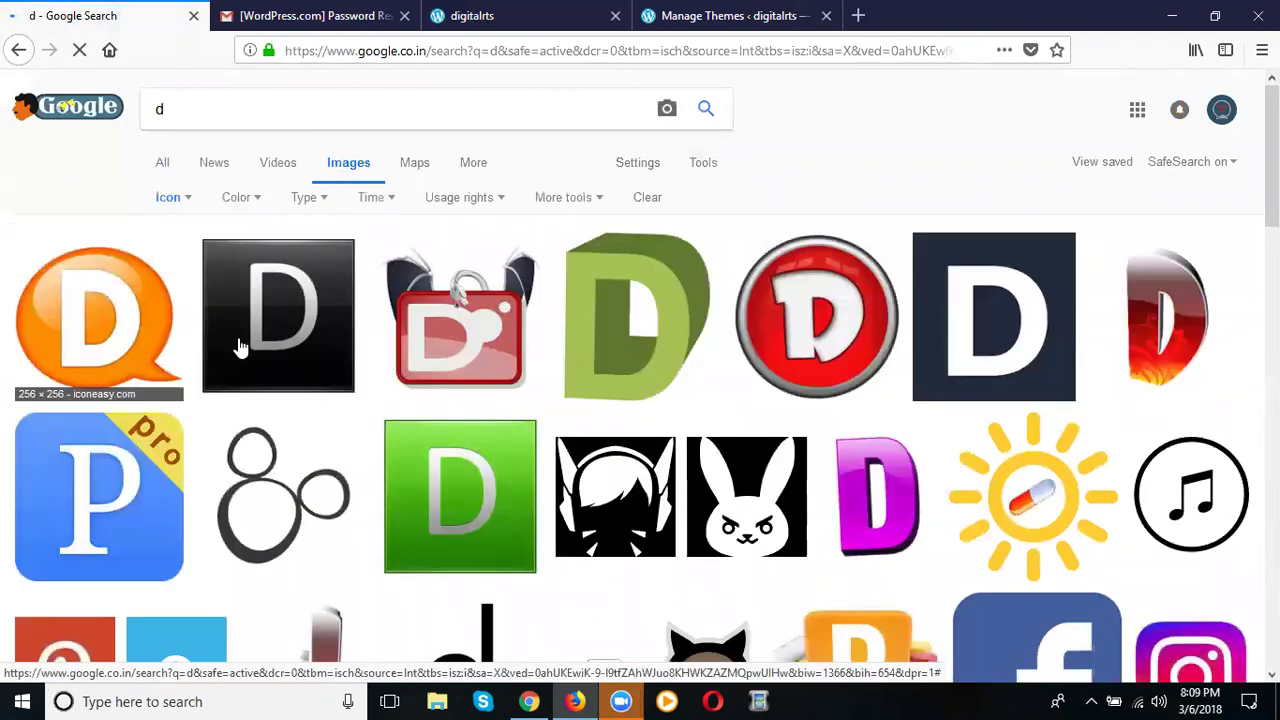
# Step: Browse the icon-size image results for a letter D and open the black calligraphy D preview
pyautogui.scroll(-1, 652, 436)
pyautogui.scroll(-5, 655, 436)
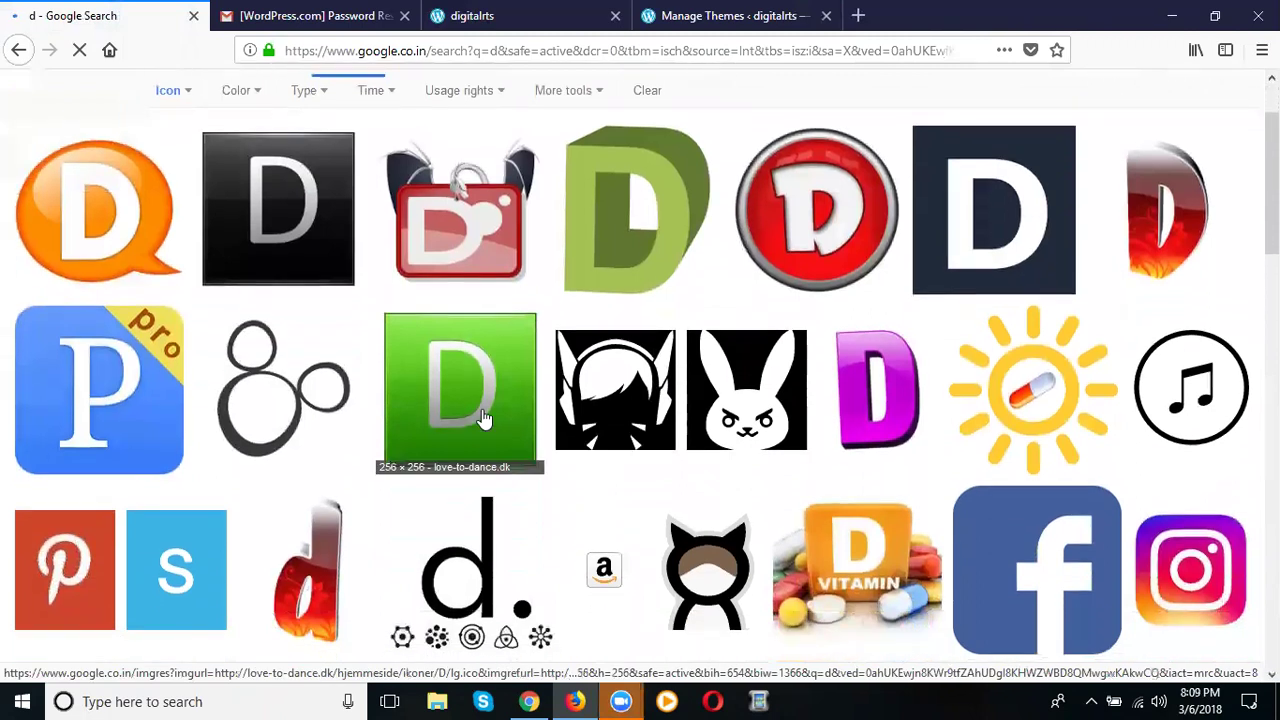
pyautogui.scroll(1, 480, 447)
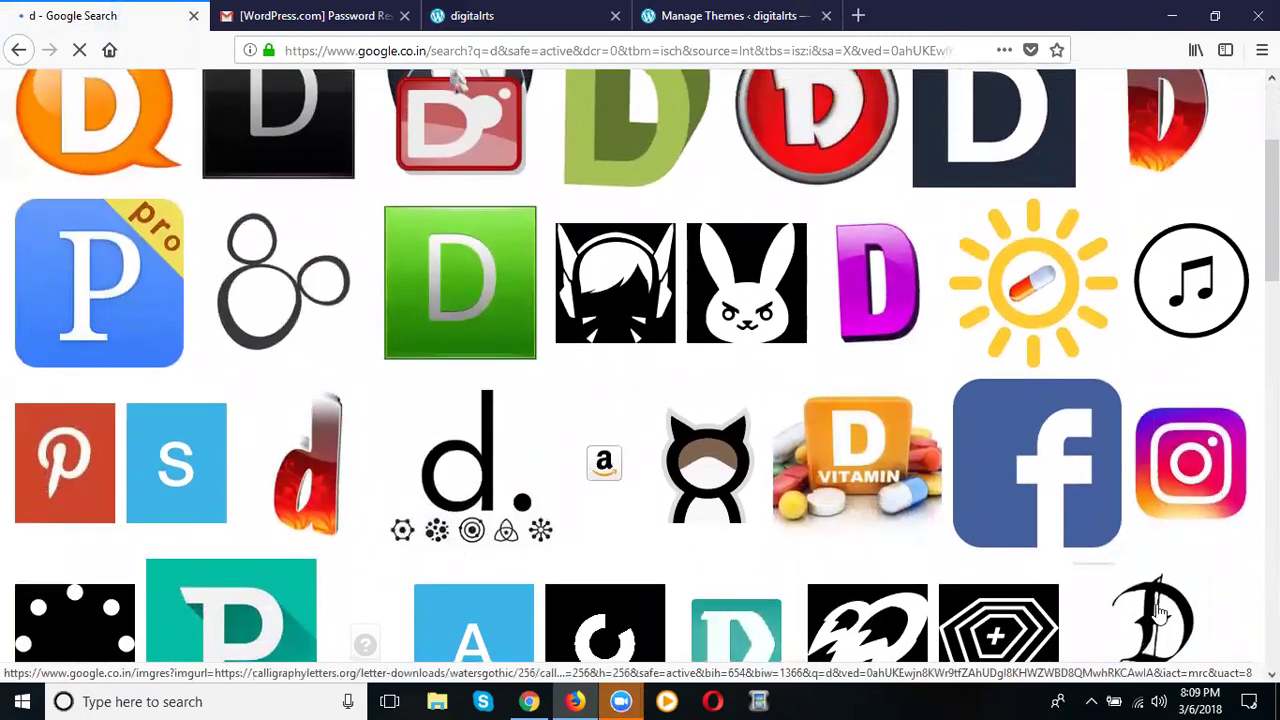
pyautogui.scroll(-1, 1157, 600)
pyautogui.click(1157, 590)
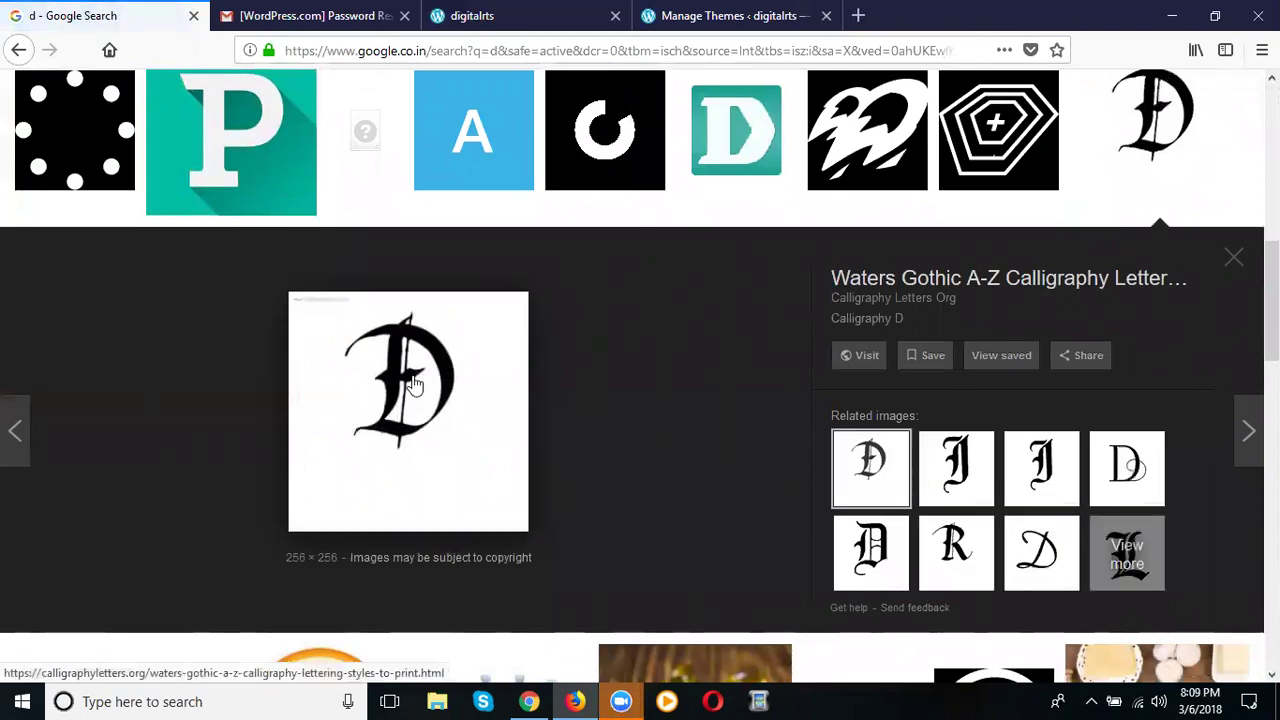
# Step: Save a letter D image to the Desktop under the file name d and check it in the browser's downloads list
pyautogui.rightClick(411, 374)
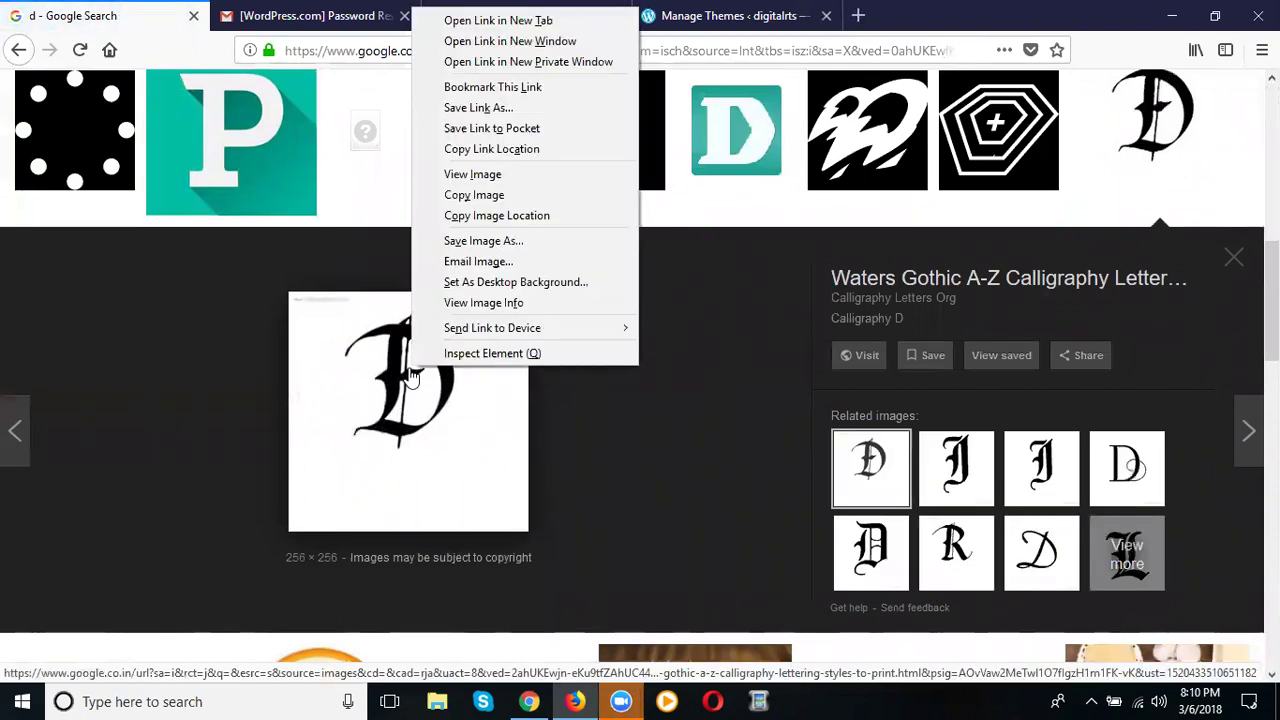
pyautogui.click(476, 241)
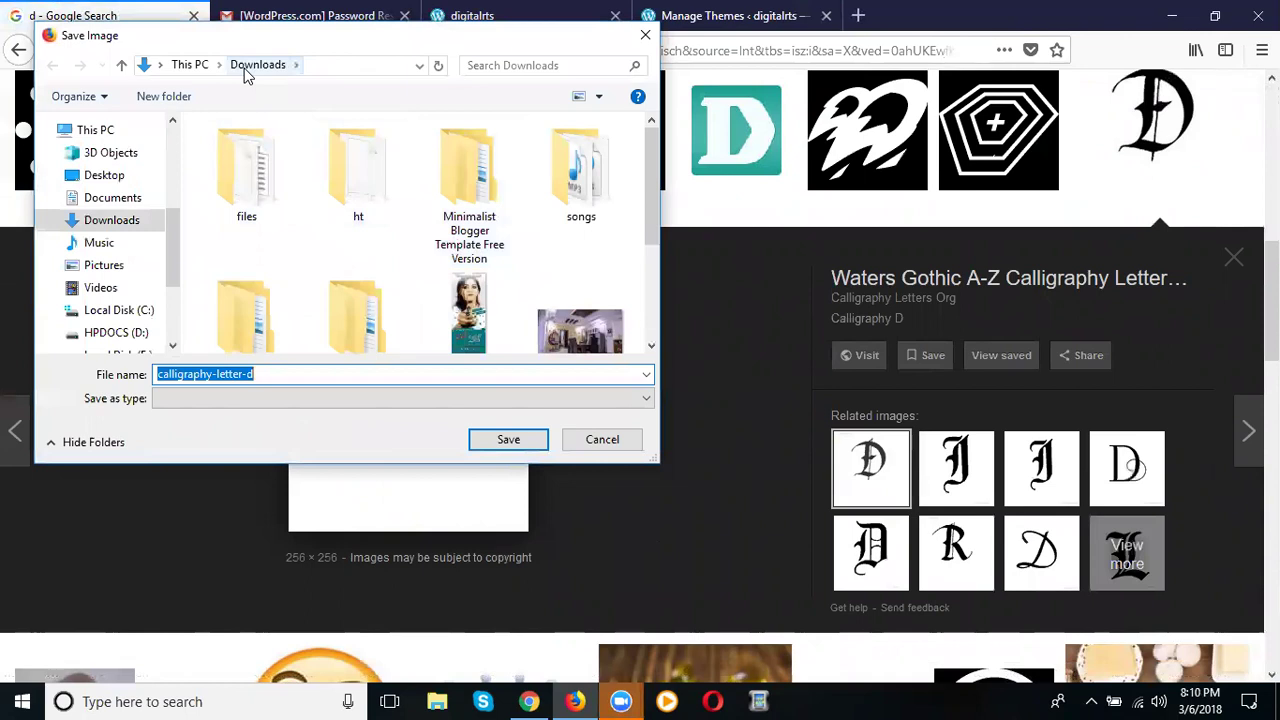
pyautogui.click(107, 180)
pyautogui.doubleClick(205, 374)
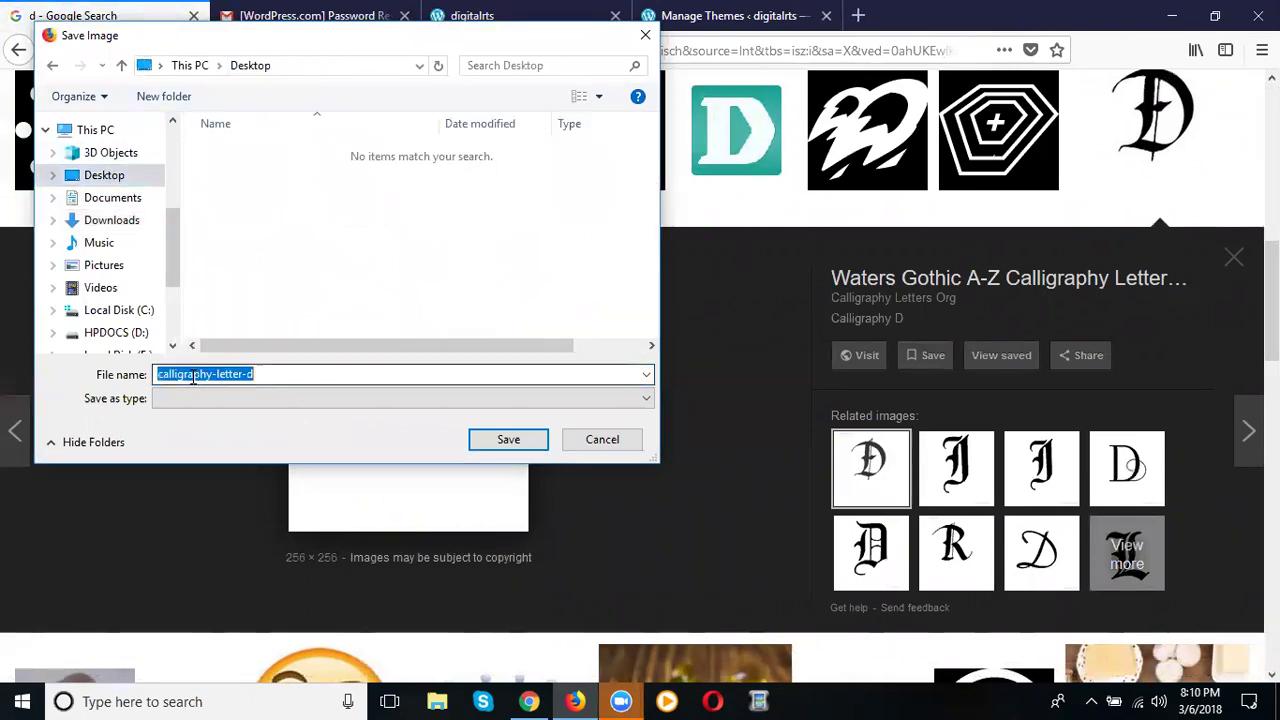
pyautogui.write('d')
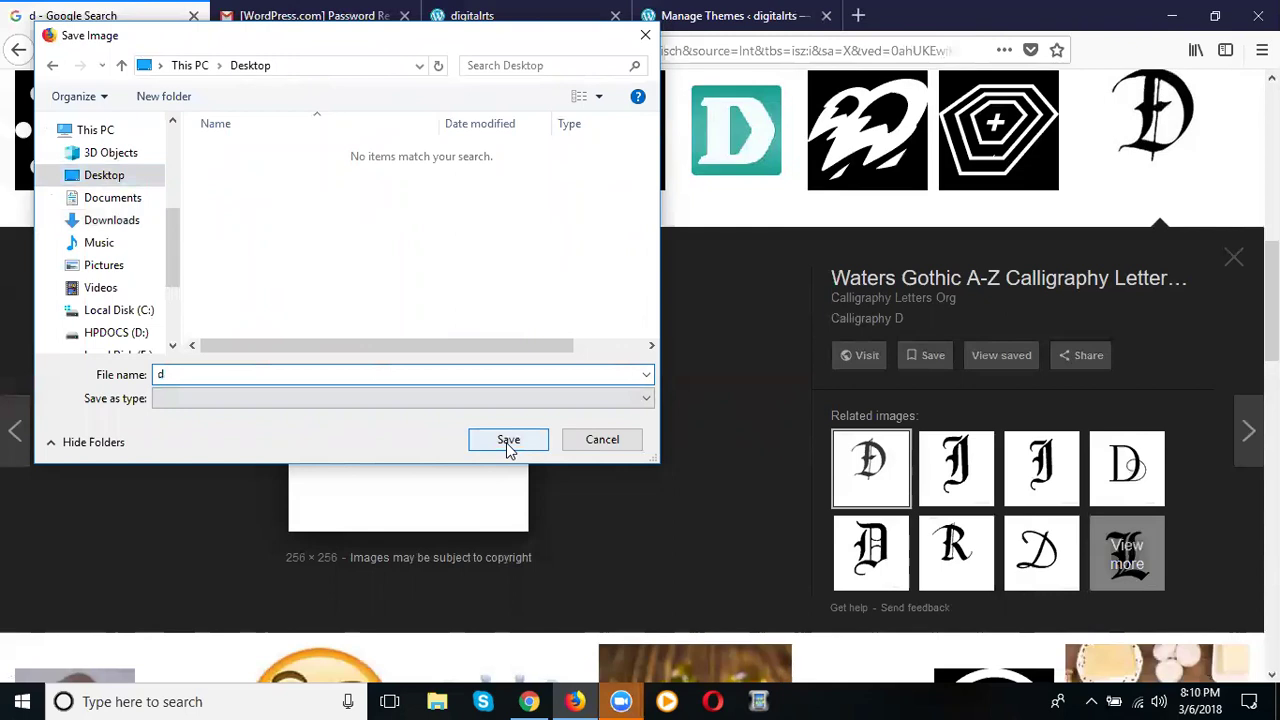
pyautogui.click(600, 440)
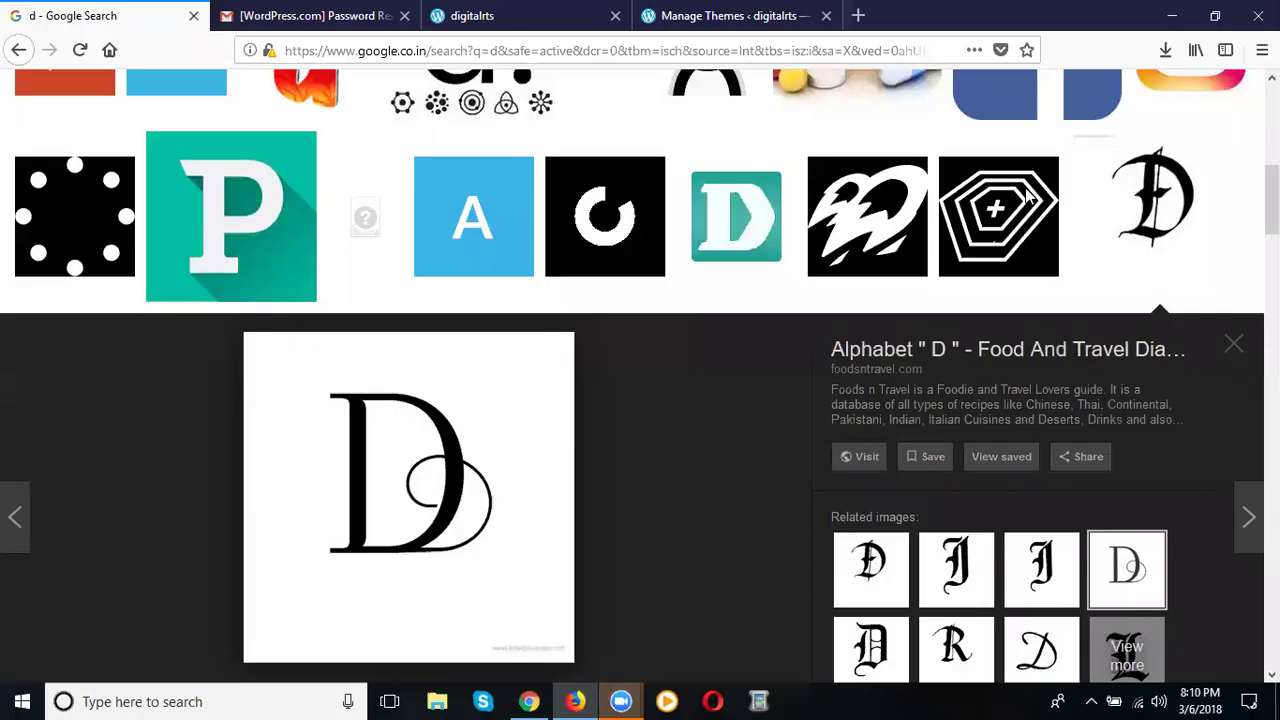
pyautogui.click(1163, 52)
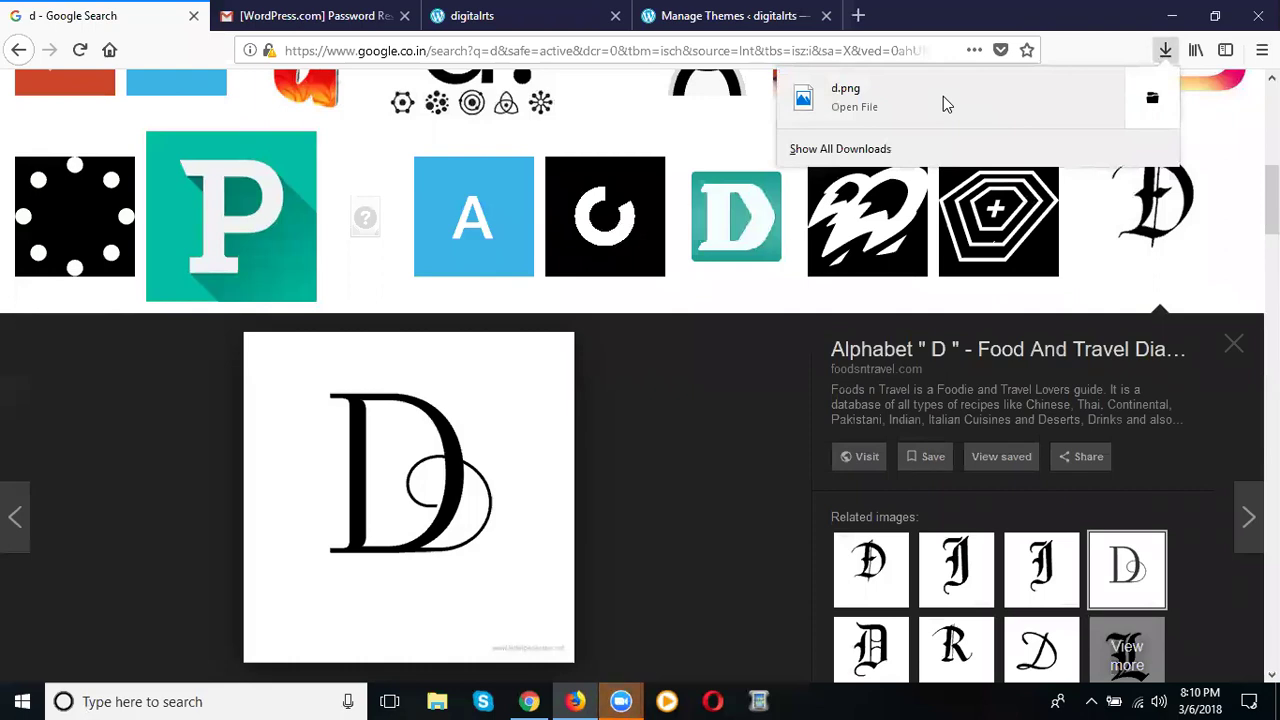
# Step: Return to the digitalrts theme management page, open the site customizer and go to the Site Icon setting under Site Identity
pyautogui.click(676, 15)
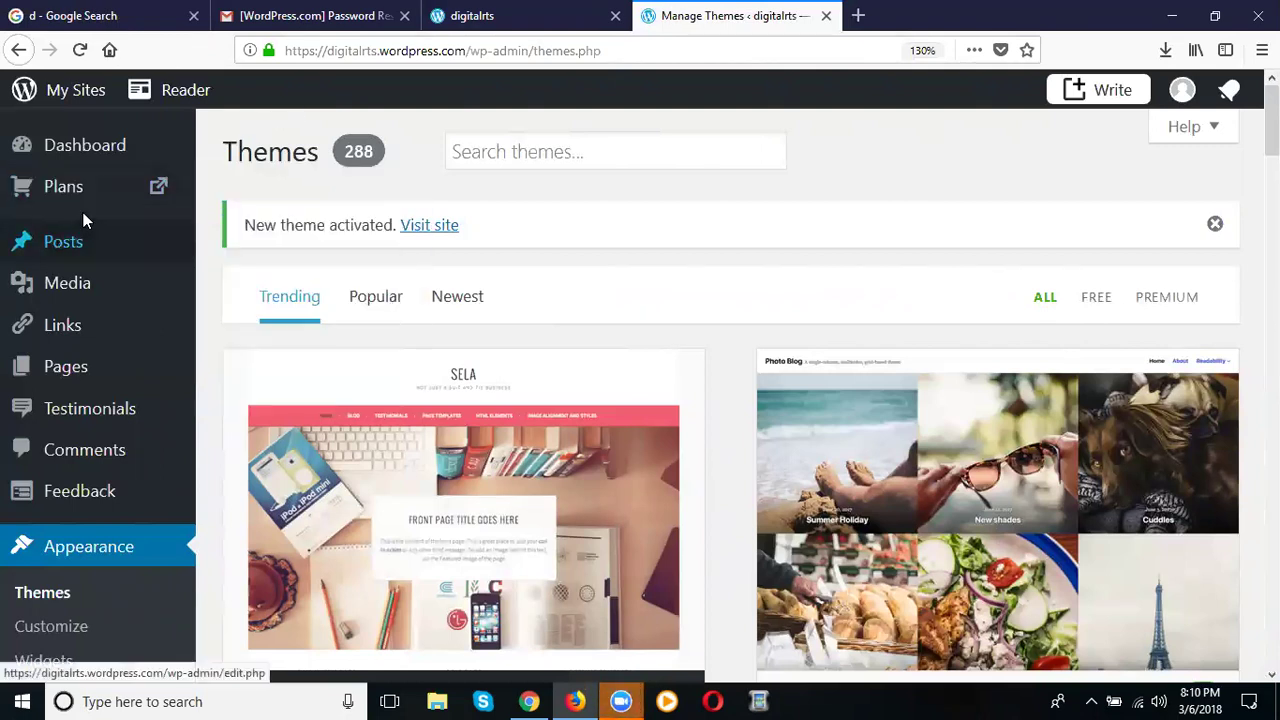
pyautogui.scroll(-1, 82, 215)
pyautogui.scroll(-2, 82, 215)
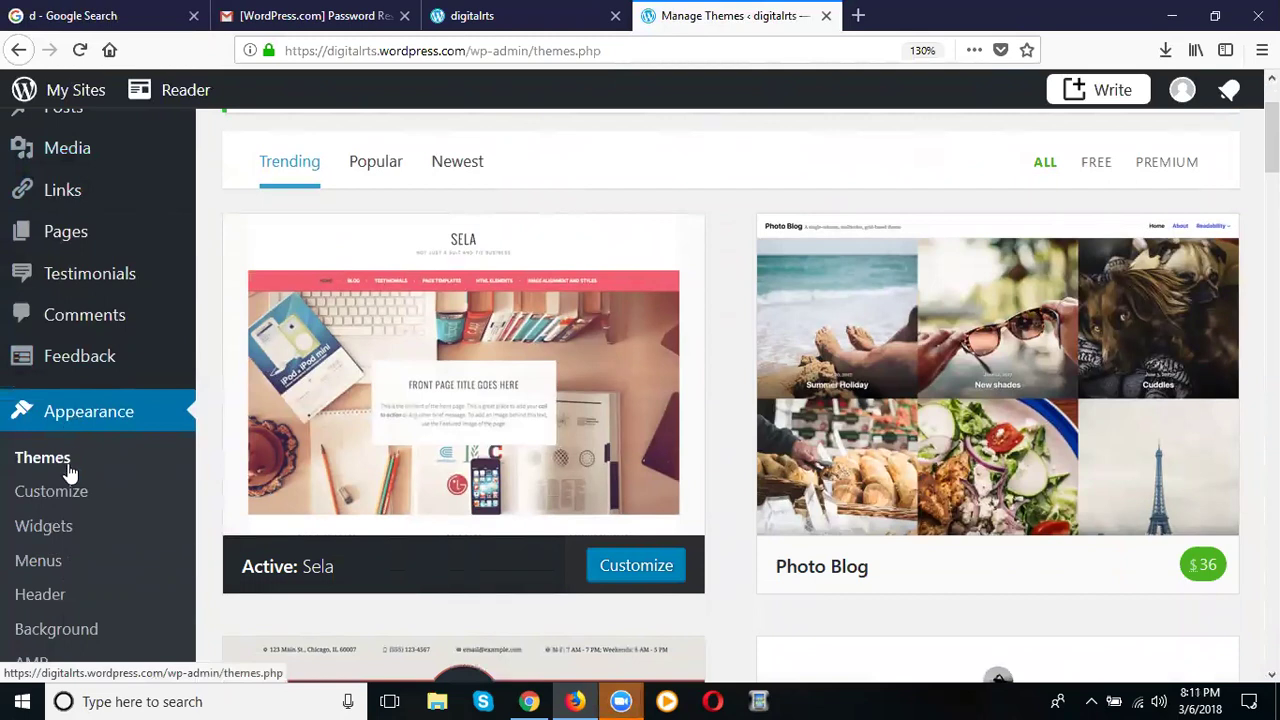
pyautogui.click(57, 500)
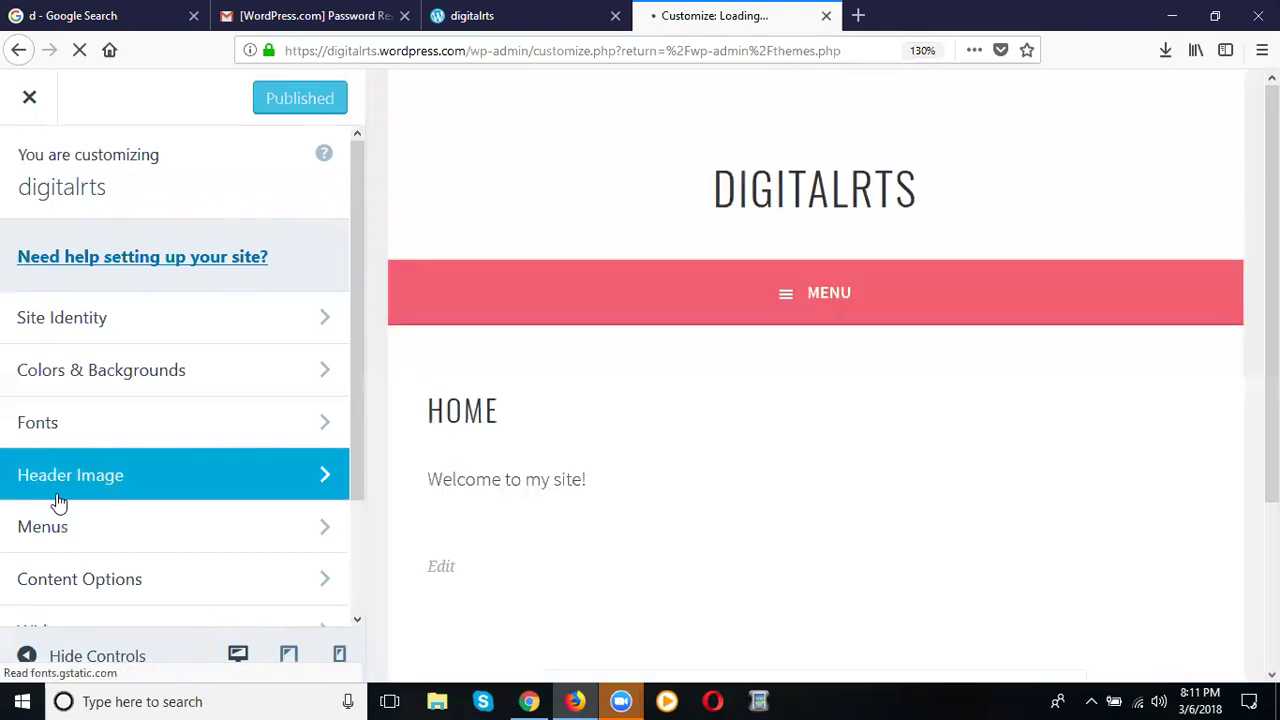
pyautogui.click(108, 318)
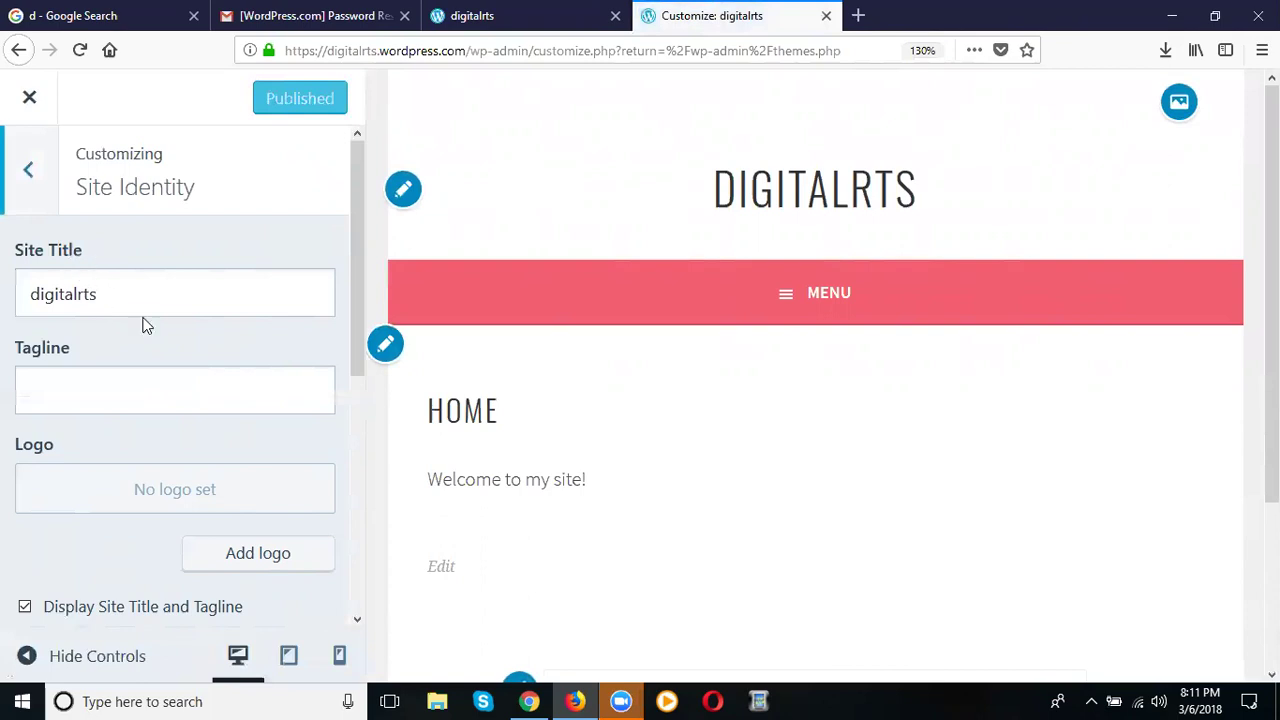
pyautogui.scroll(-4, 143, 325)
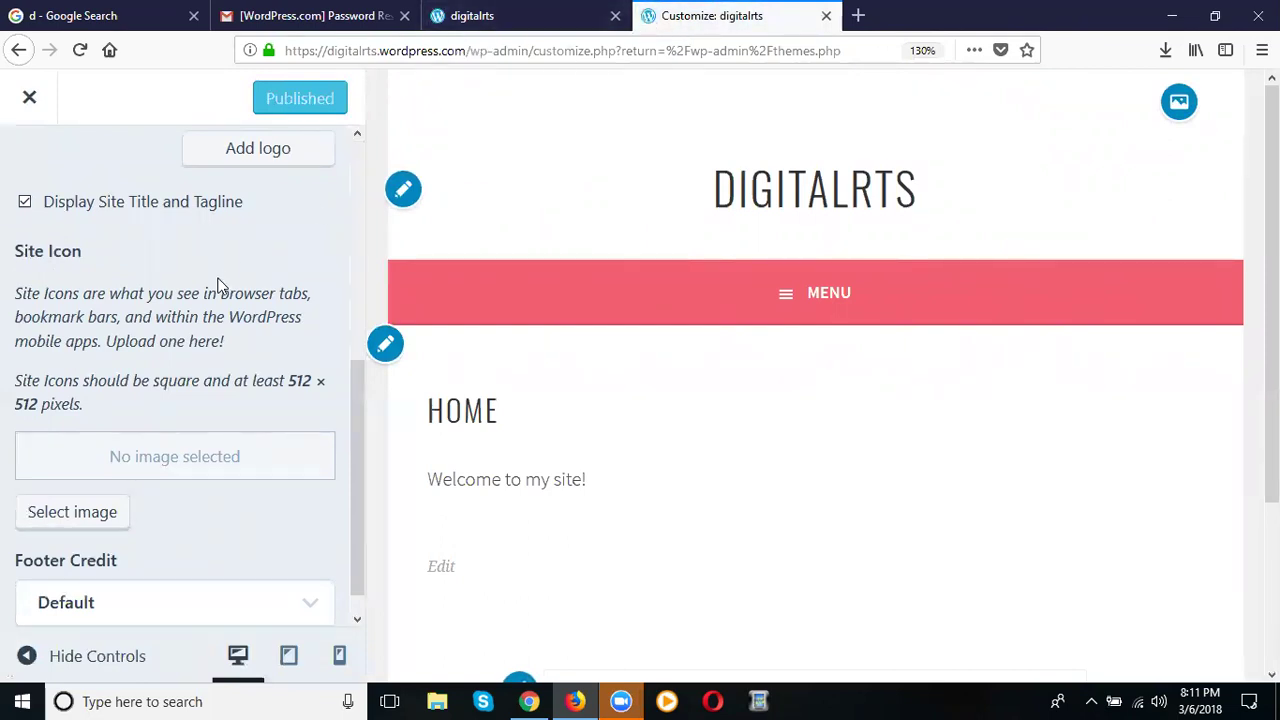
pyautogui.scroll(-1, 77, 483)
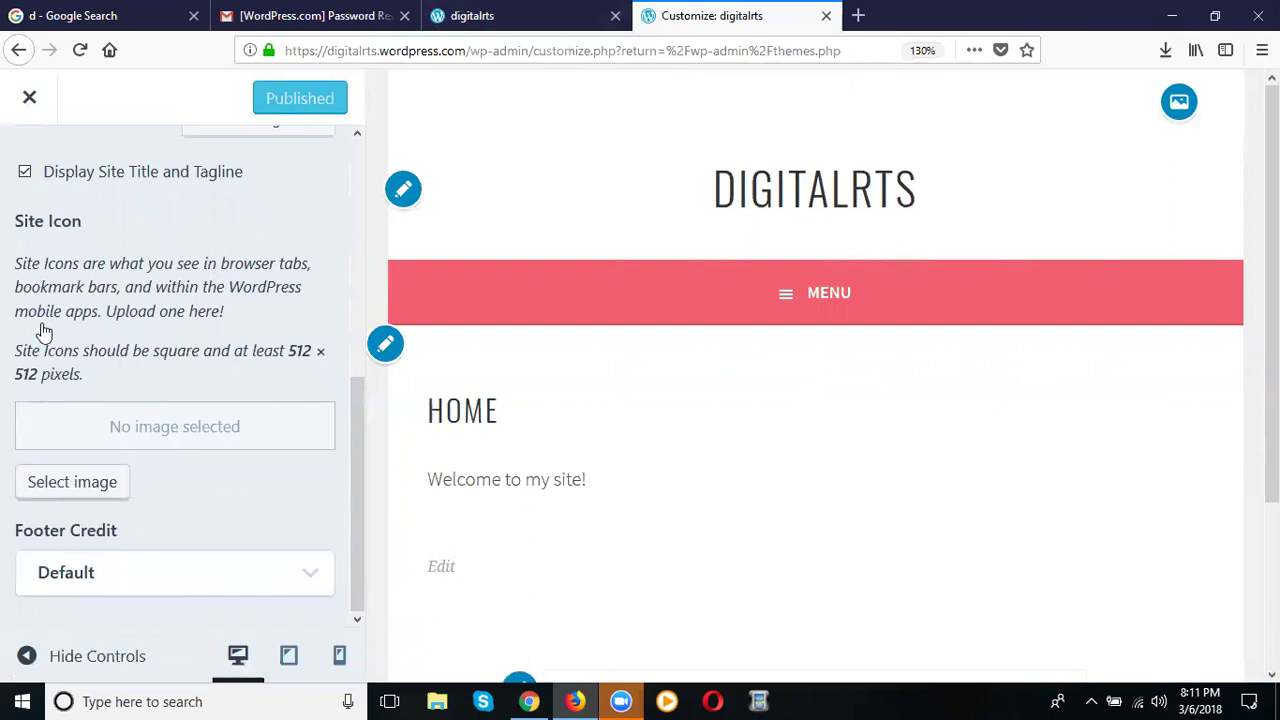
# Step: Upload the d image from the Desktop as the site icon, skip cropping, and publish the change
pyautogui.click(57, 483)
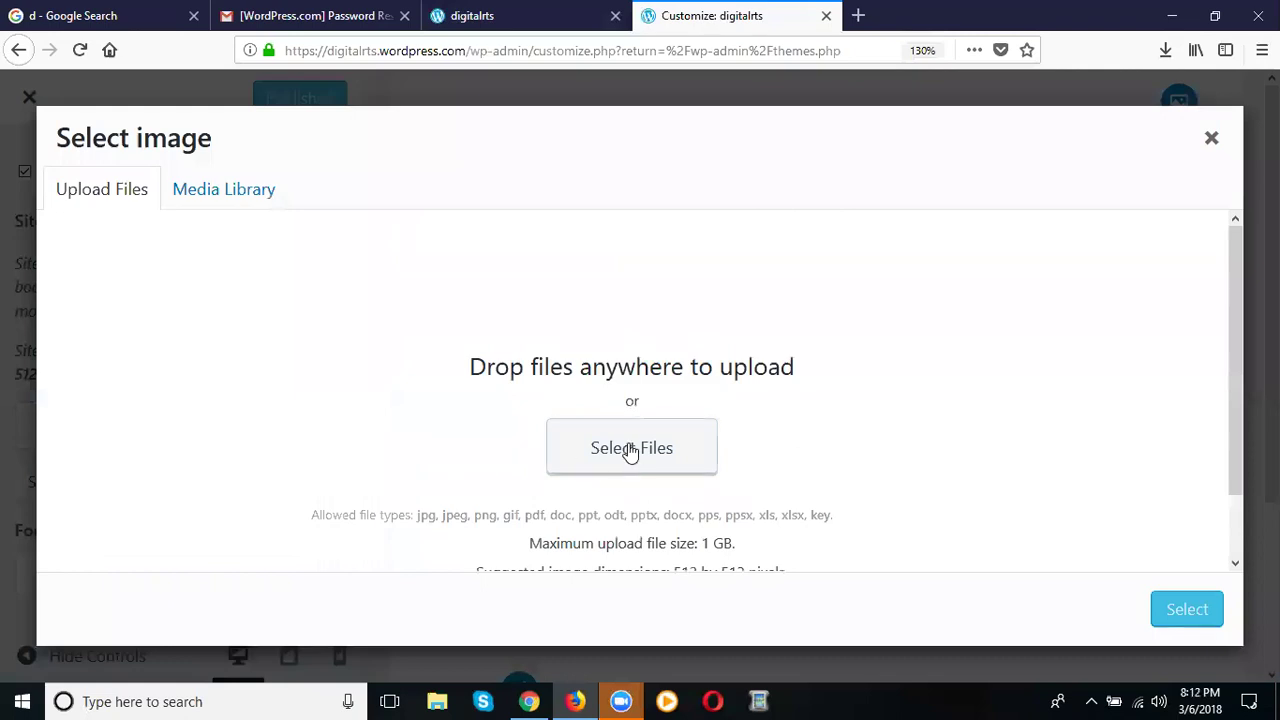
pyautogui.click(631, 452)
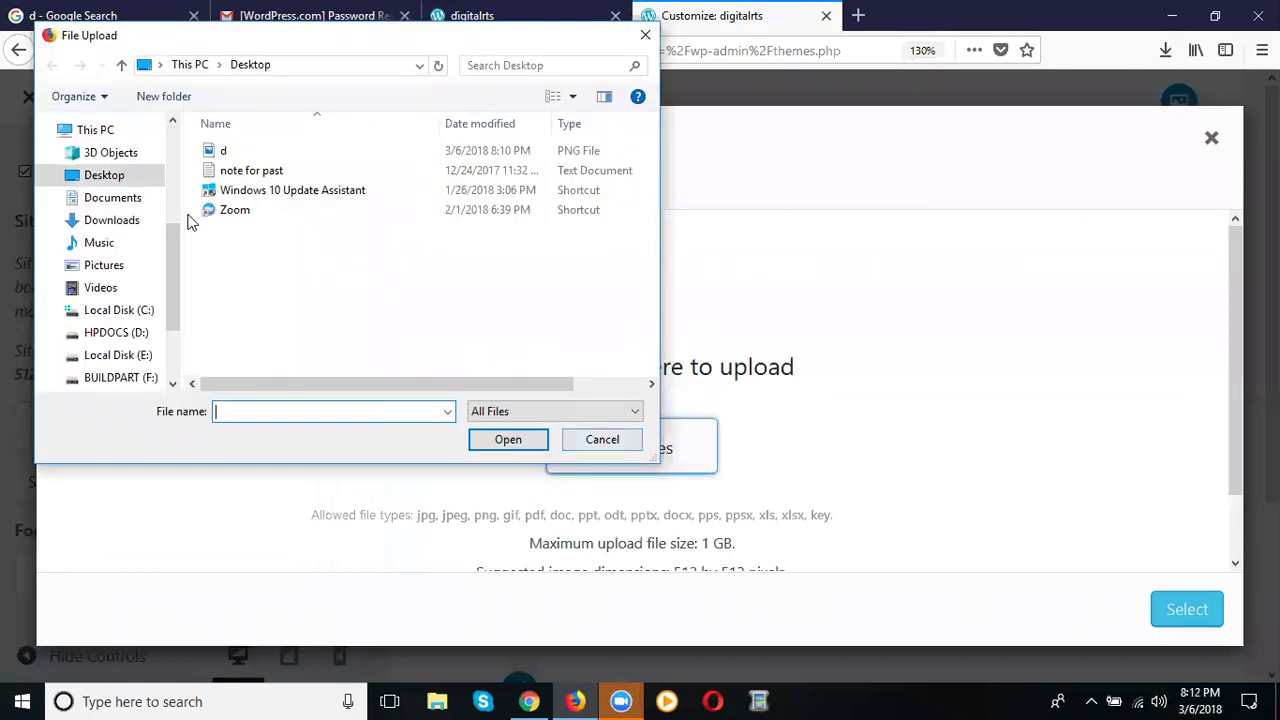
pyautogui.click(121, 179)
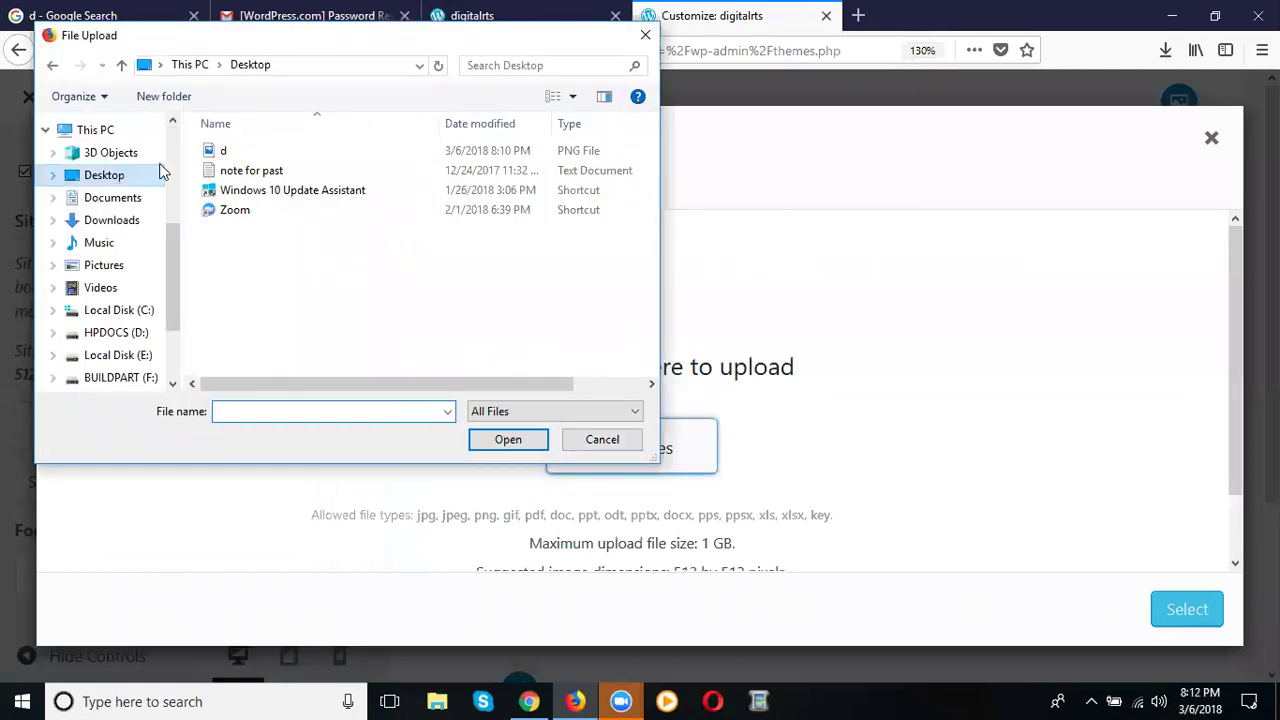
pyautogui.doubleClick(221, 152)
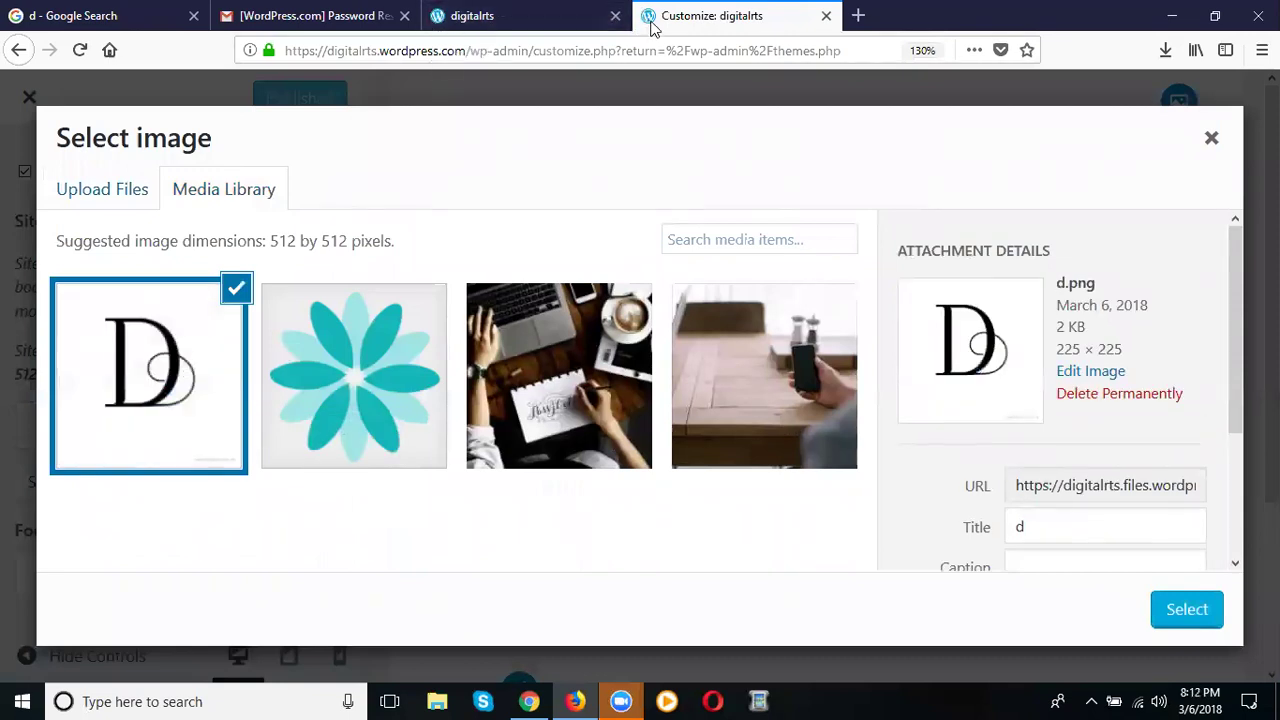
pyautogui.click(1189, 617)
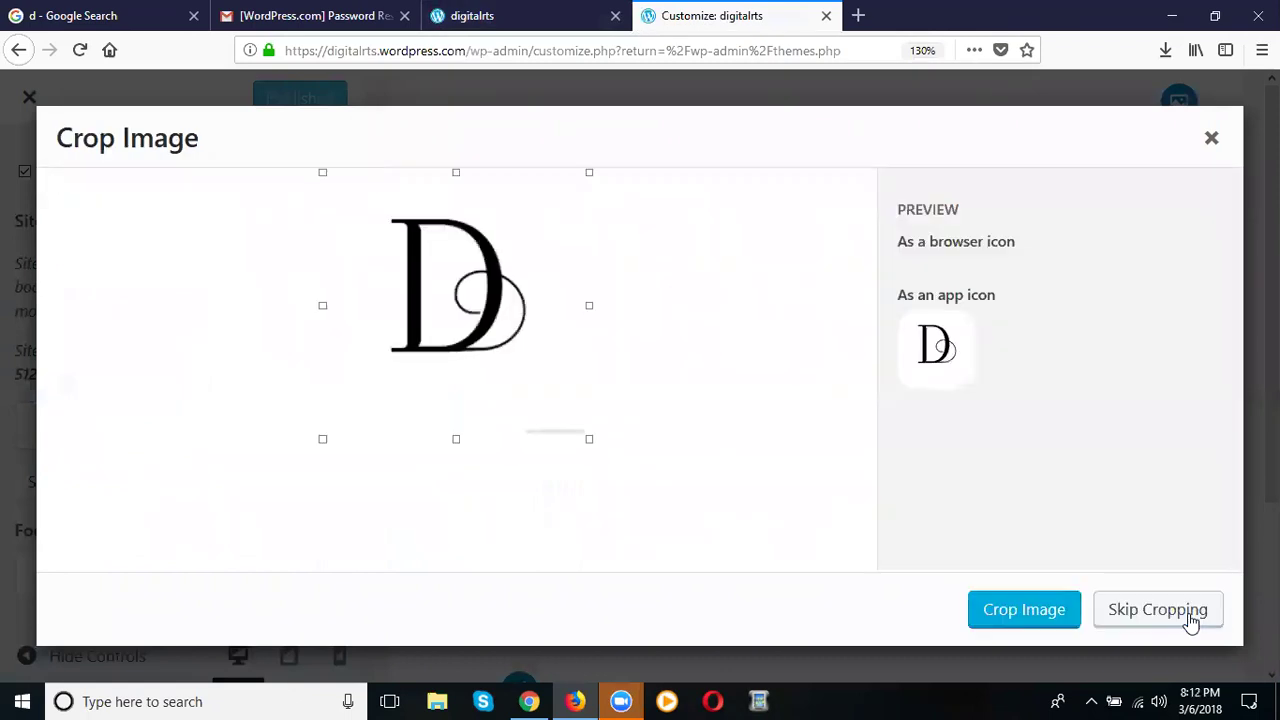
pyautogui.click(1168, 612)
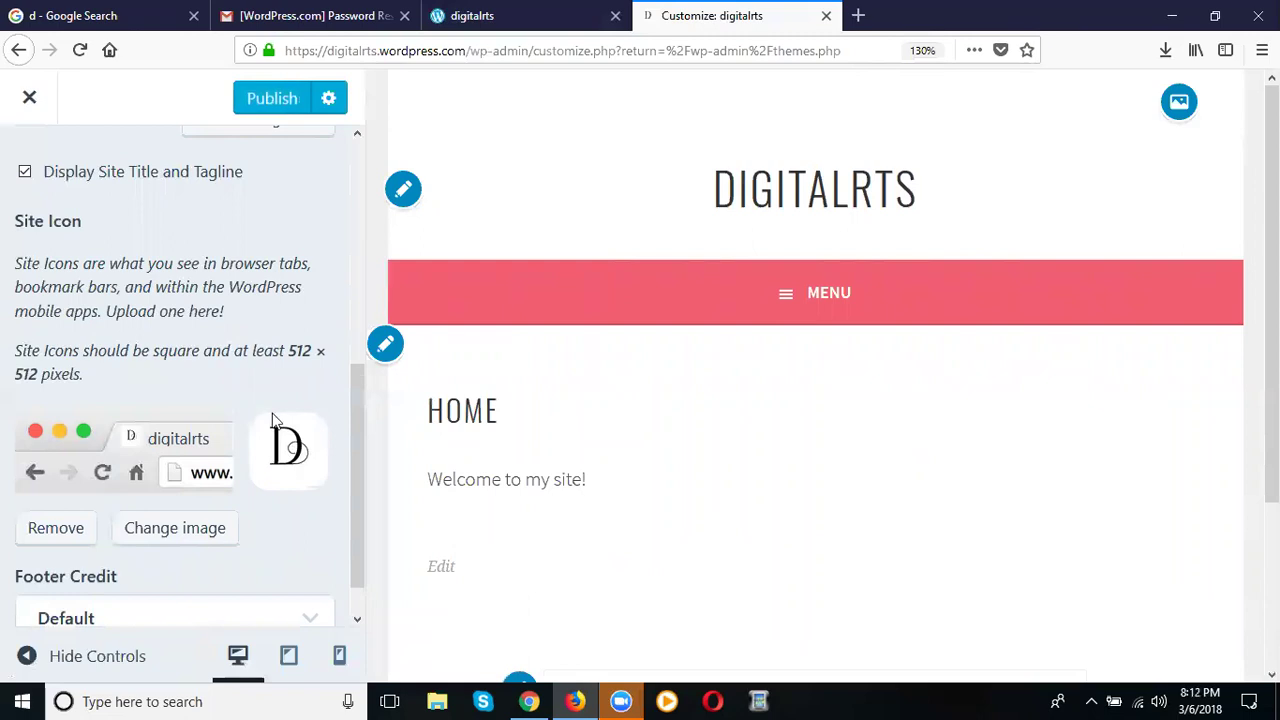
pyautogui.click(258, 100)
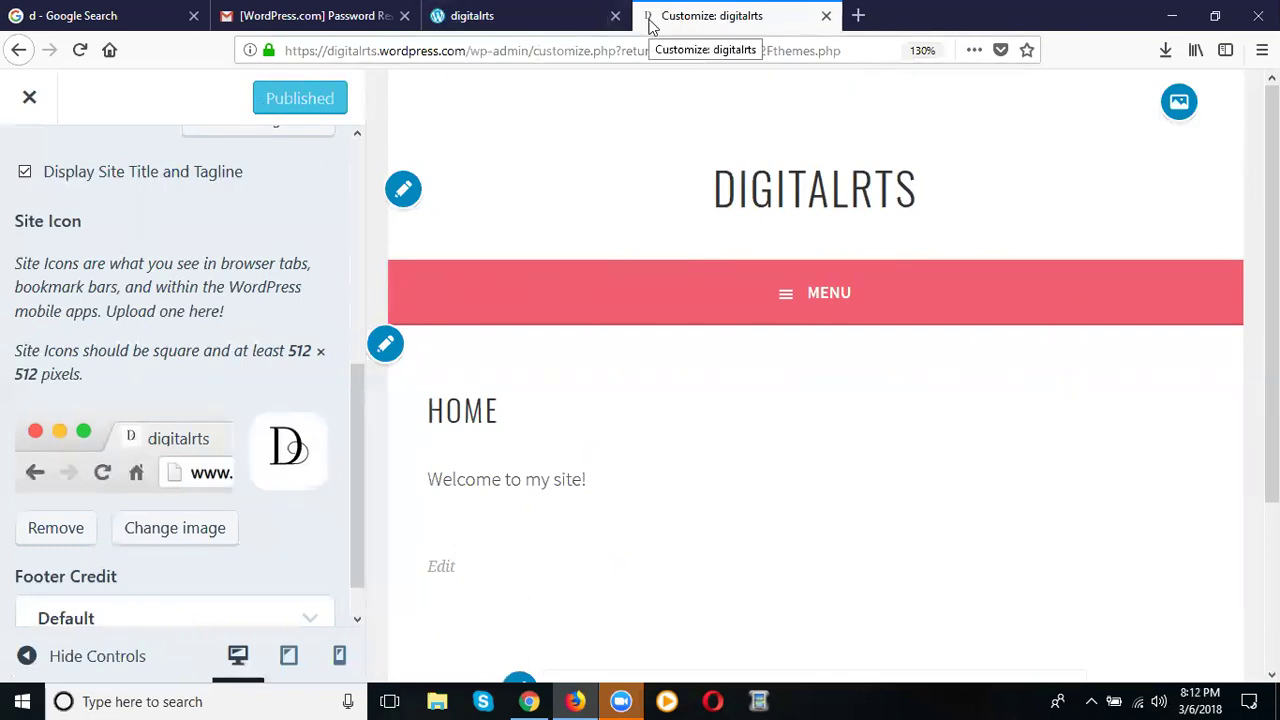
pyautogui.click(534, 18)
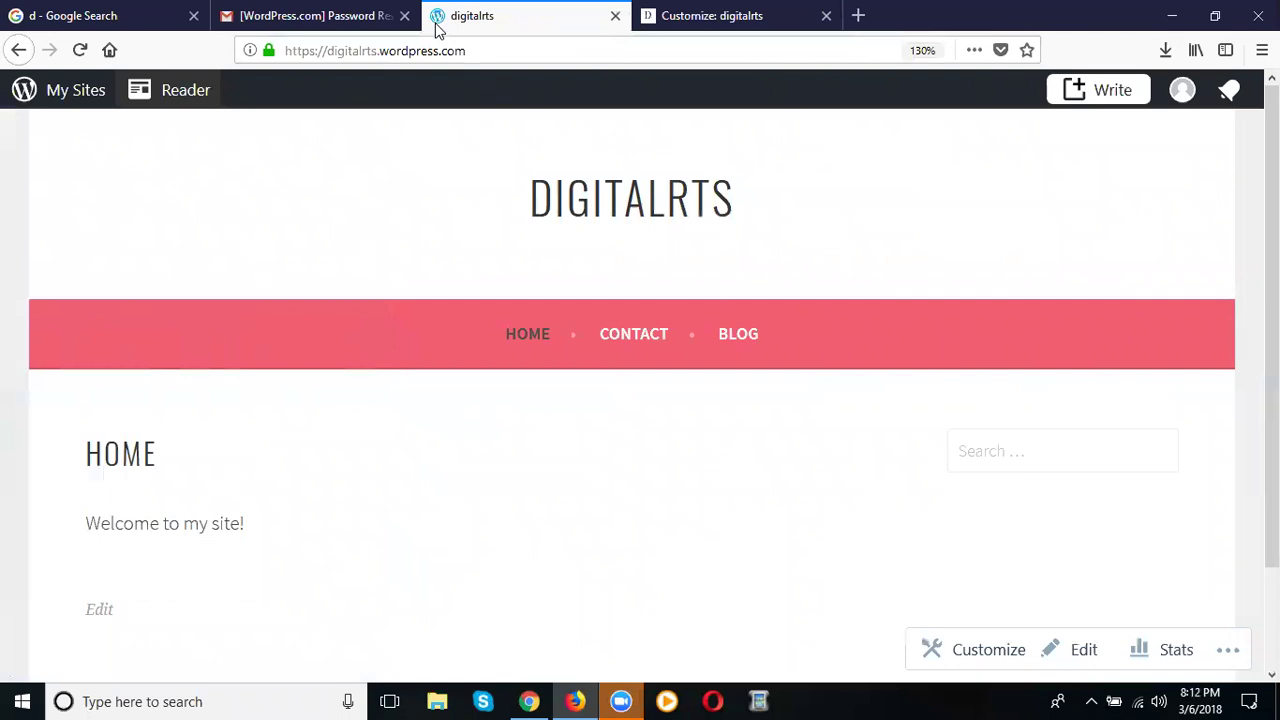
pyautogui.click(80, 50)
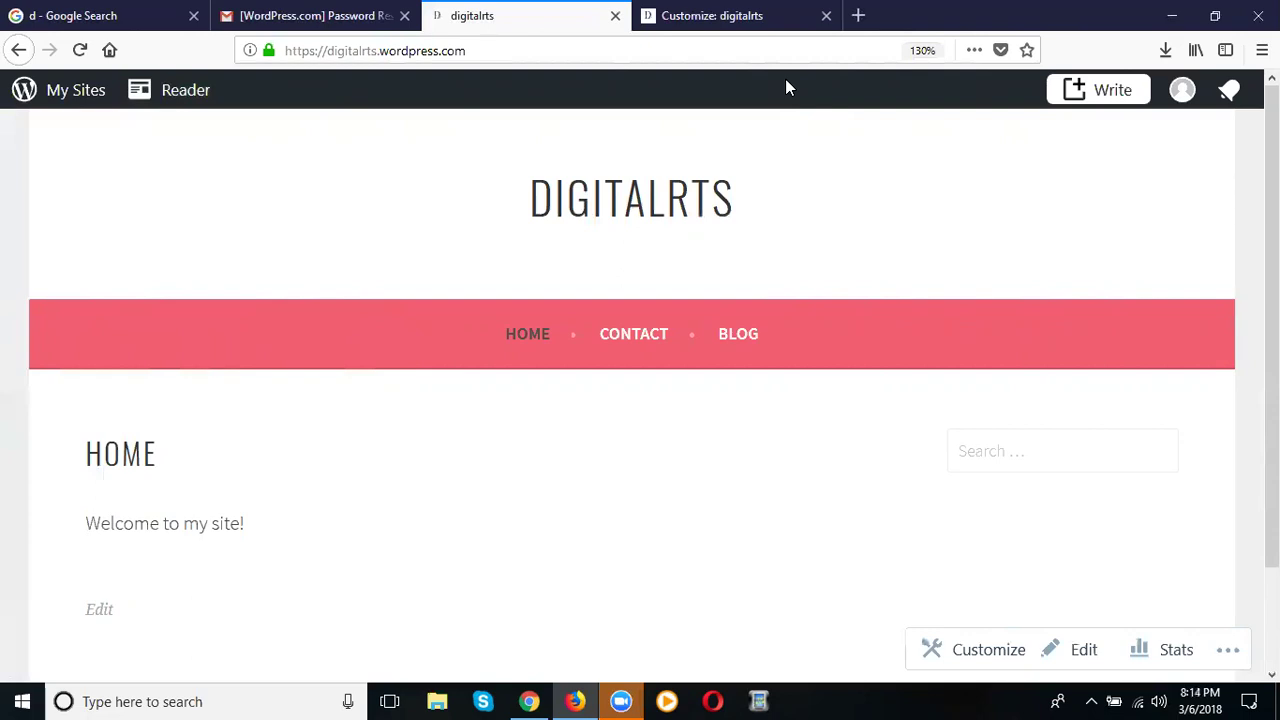
pyautogui.hotkey('ctrl', 't')
pyautogui.write('r')
pyautogui.press('Return')
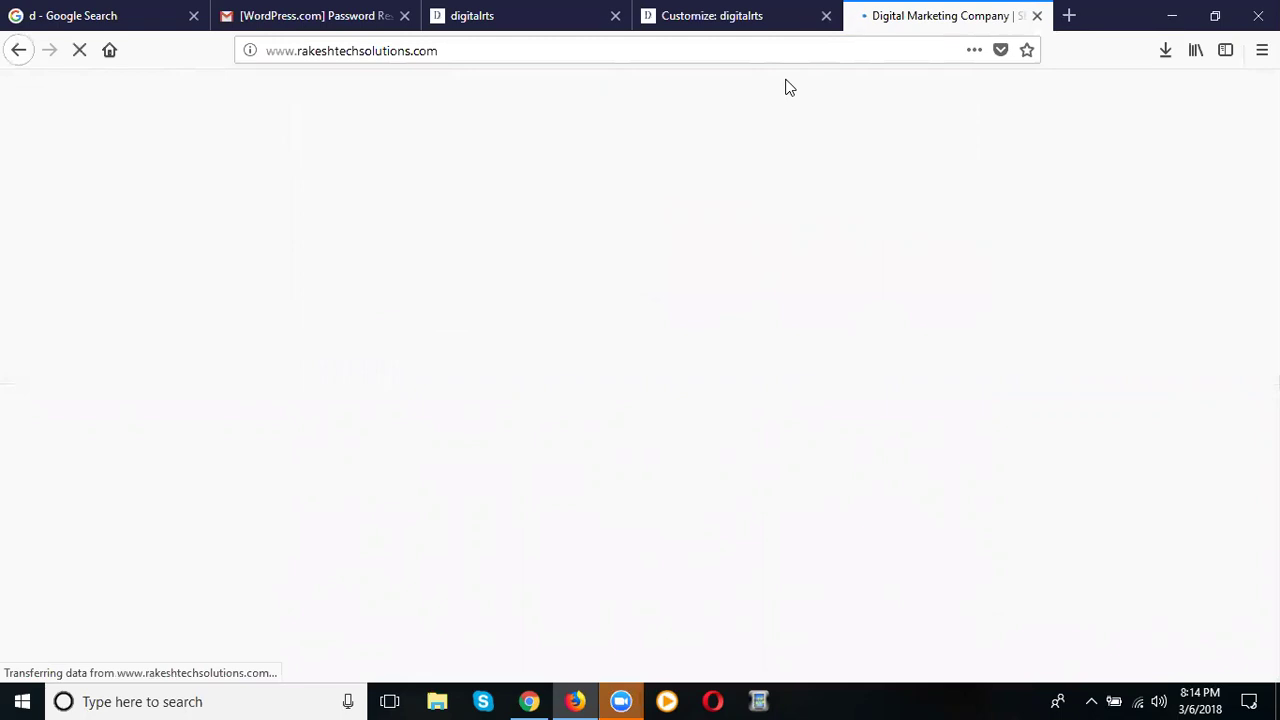
pyautogui.click(529, 18)
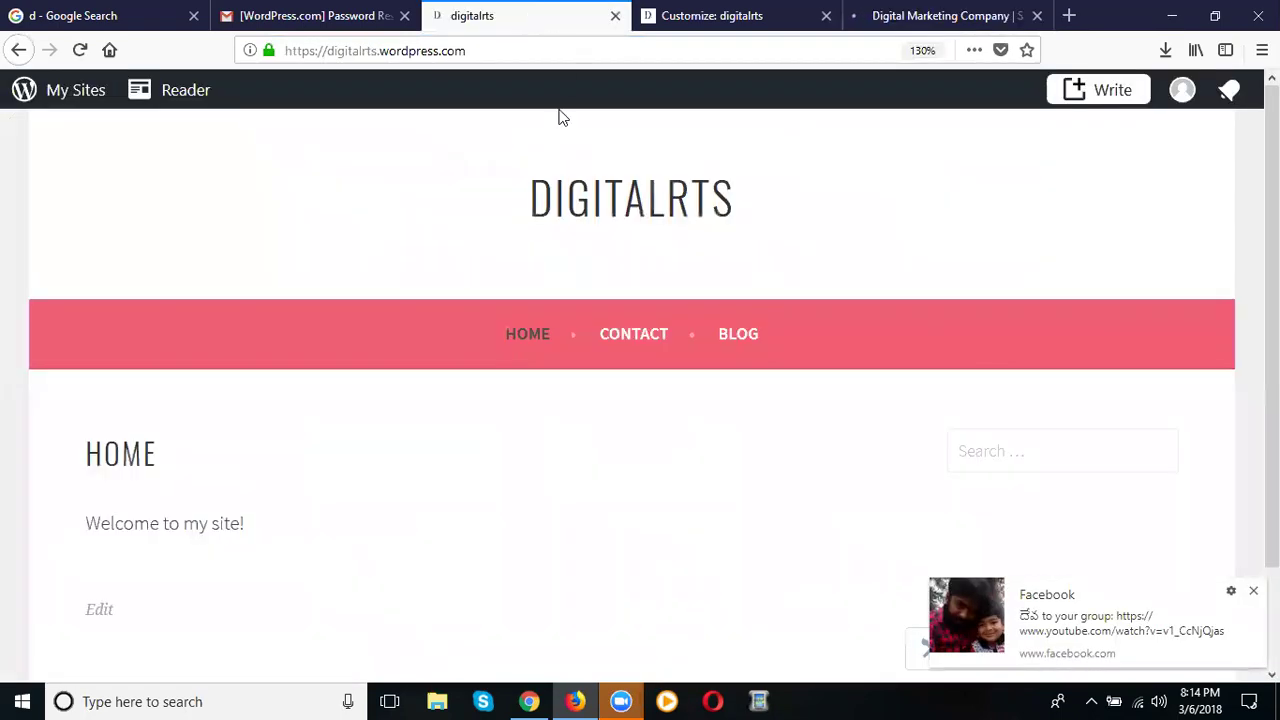
pyautogui.click(617, 197)
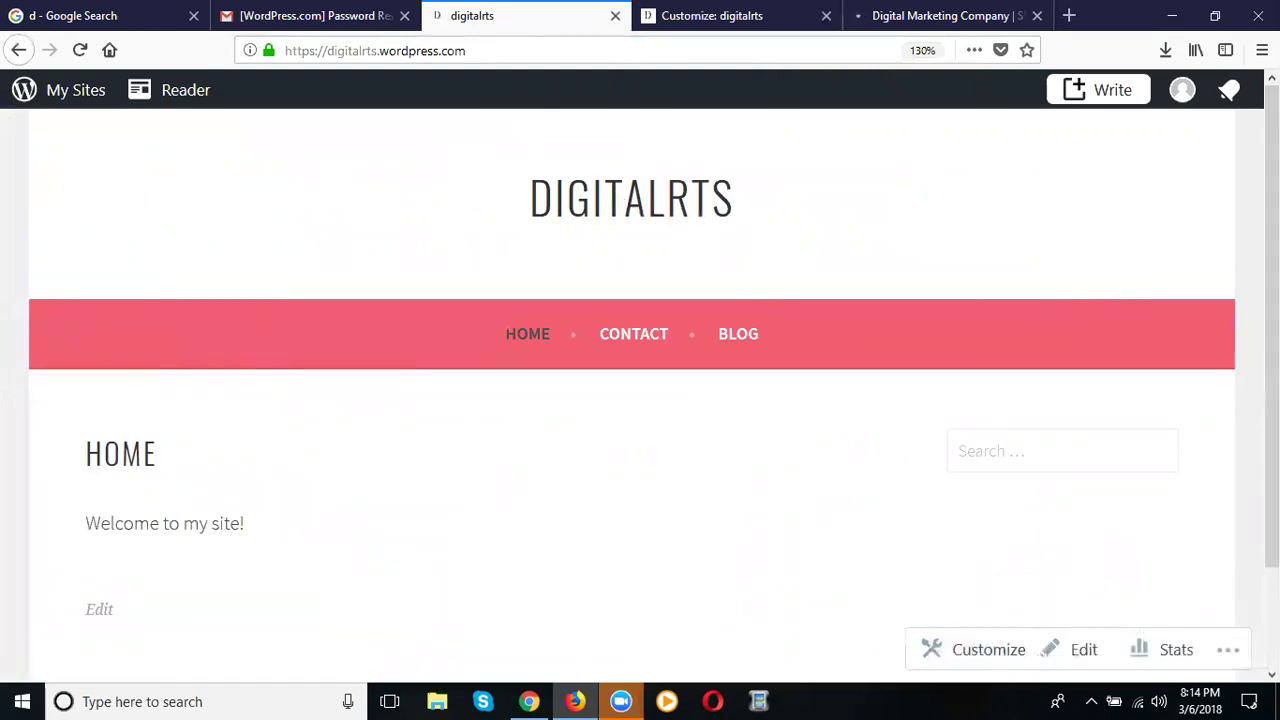
# Step: Close the site customizer and reopen it from the theme management page at the Site Identity settings
pyautogui.click(700, 24)
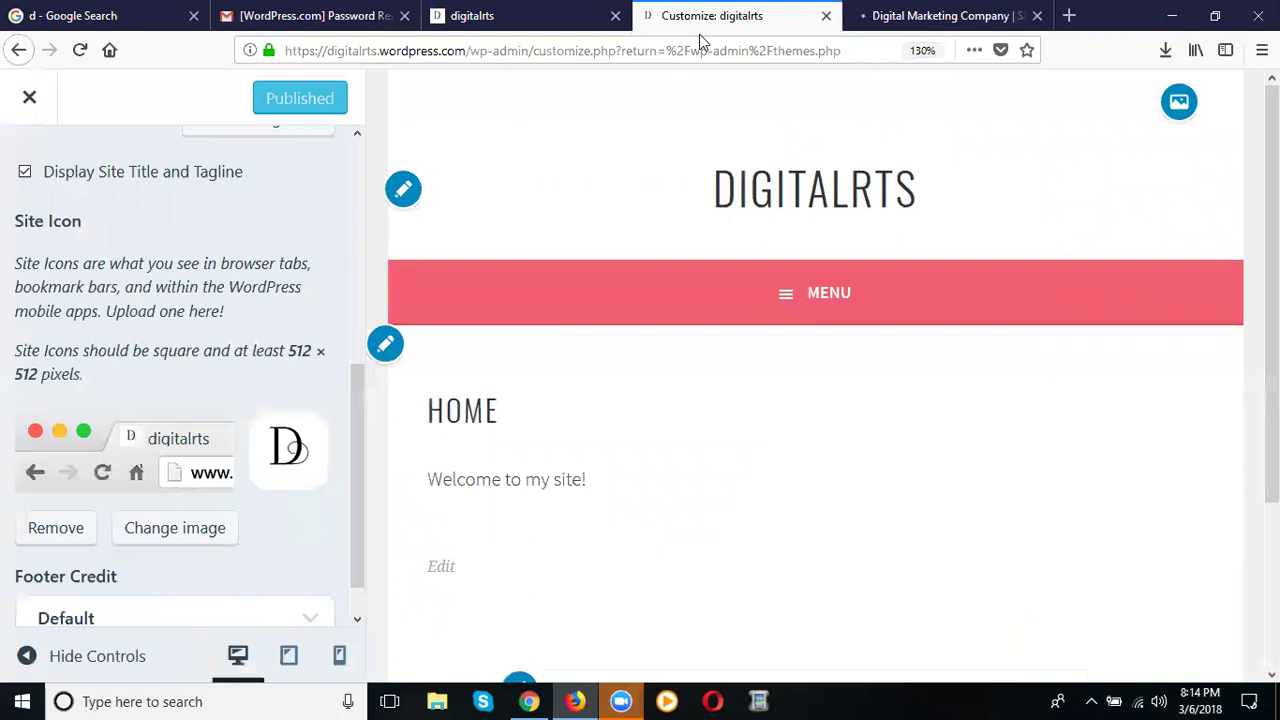
pyautogui.click(32, 97)
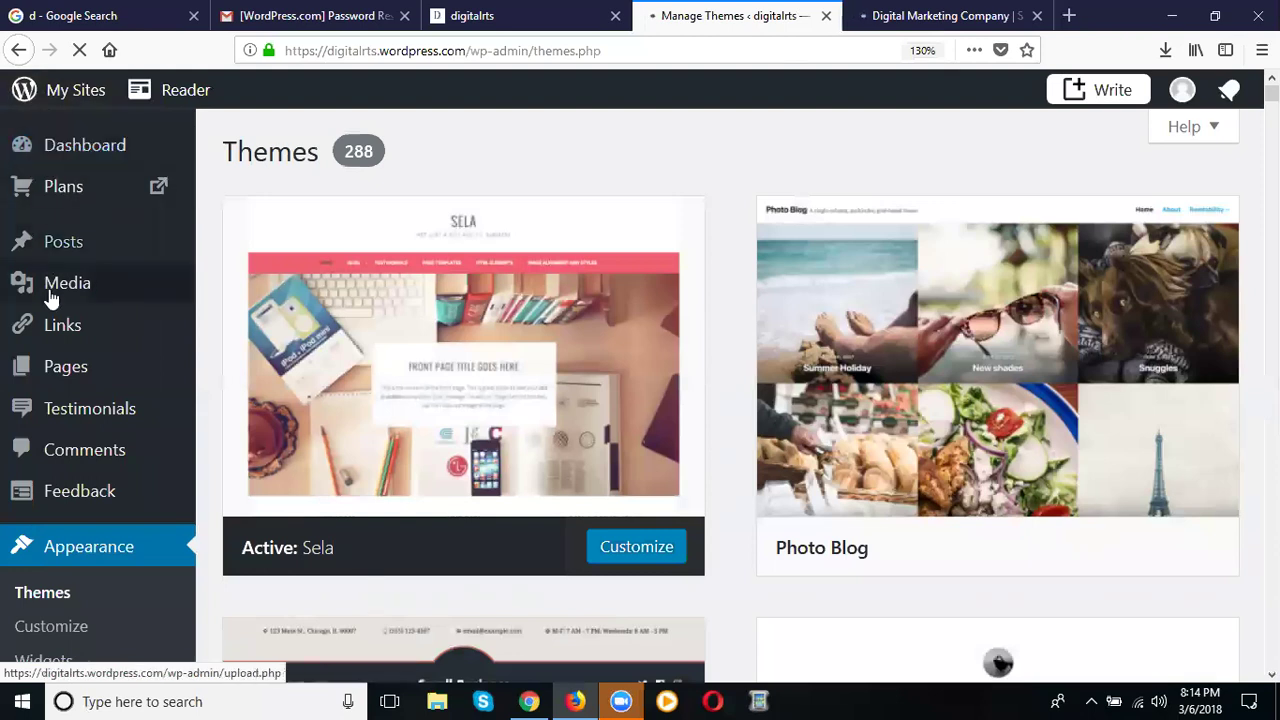
pyautogui.scroll(-5, 50, 298)
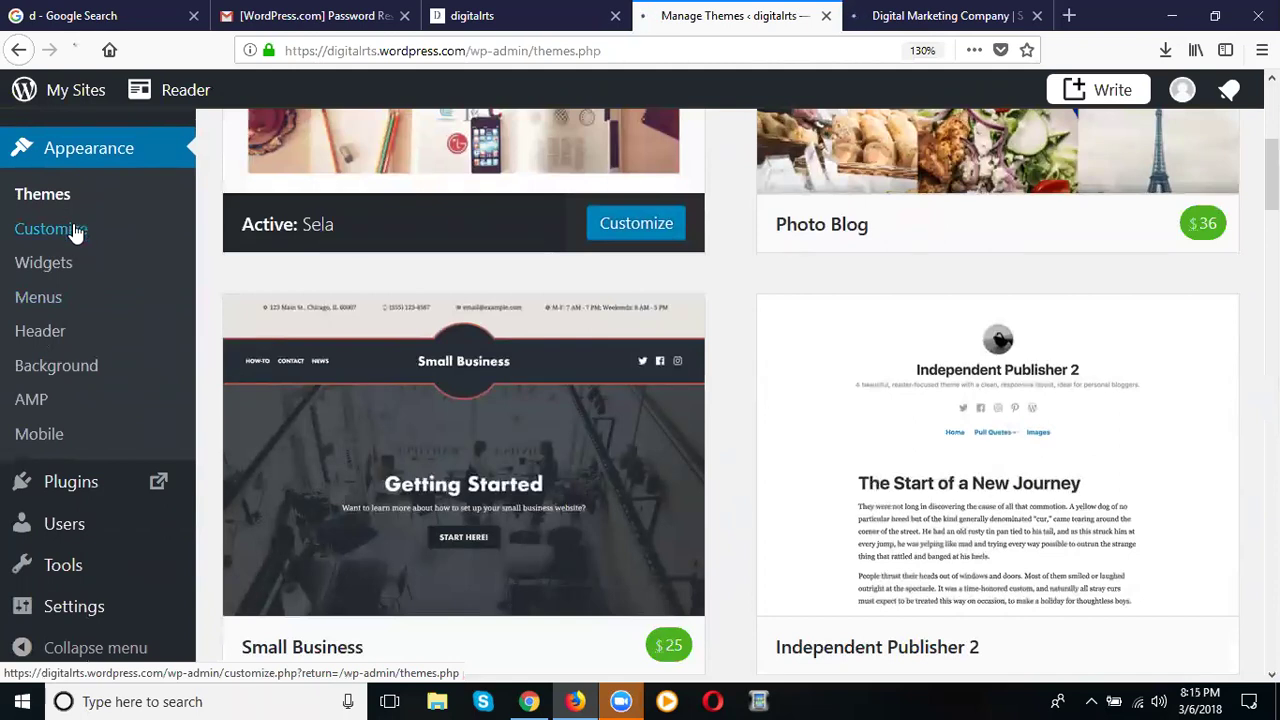
pyautogui.click(77, 230)
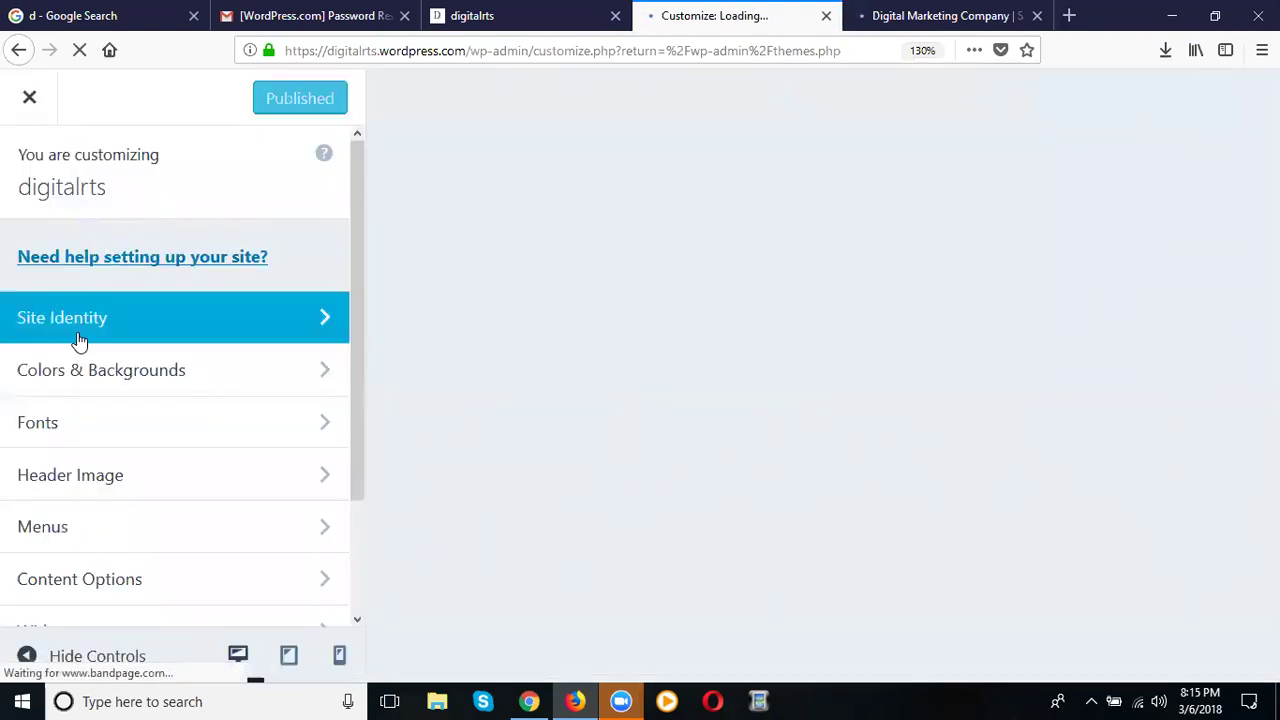
pyautogui.click(79, 341)
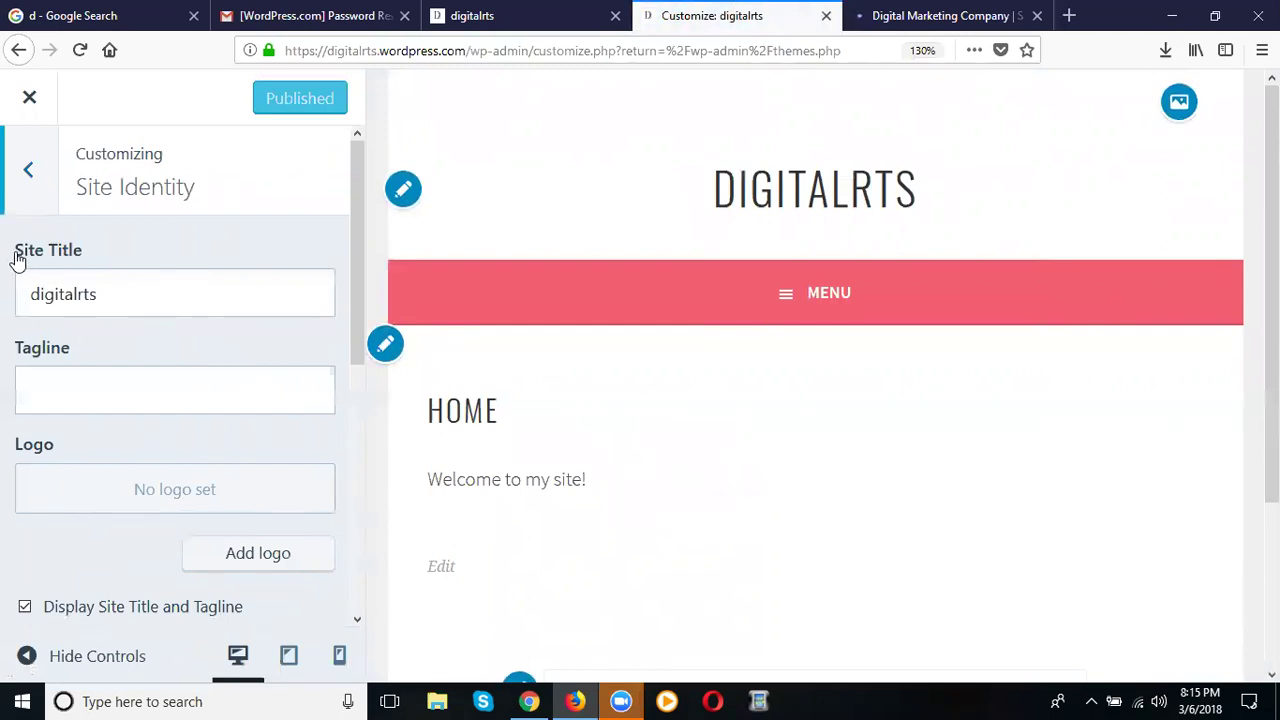
# Step: Upload the dm logo image from the images folder and set it as the site's logo
pyautogui.scroll(-2, 149, 414)
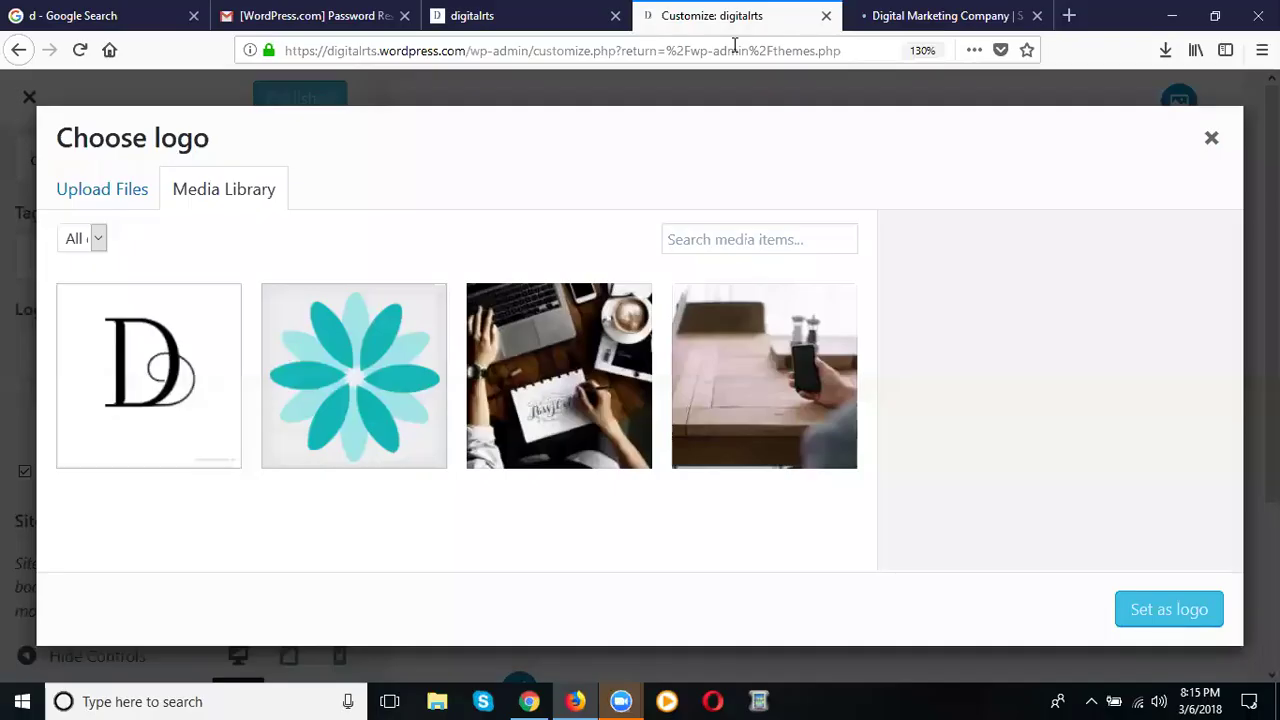
pyautogui.click(90, 193)
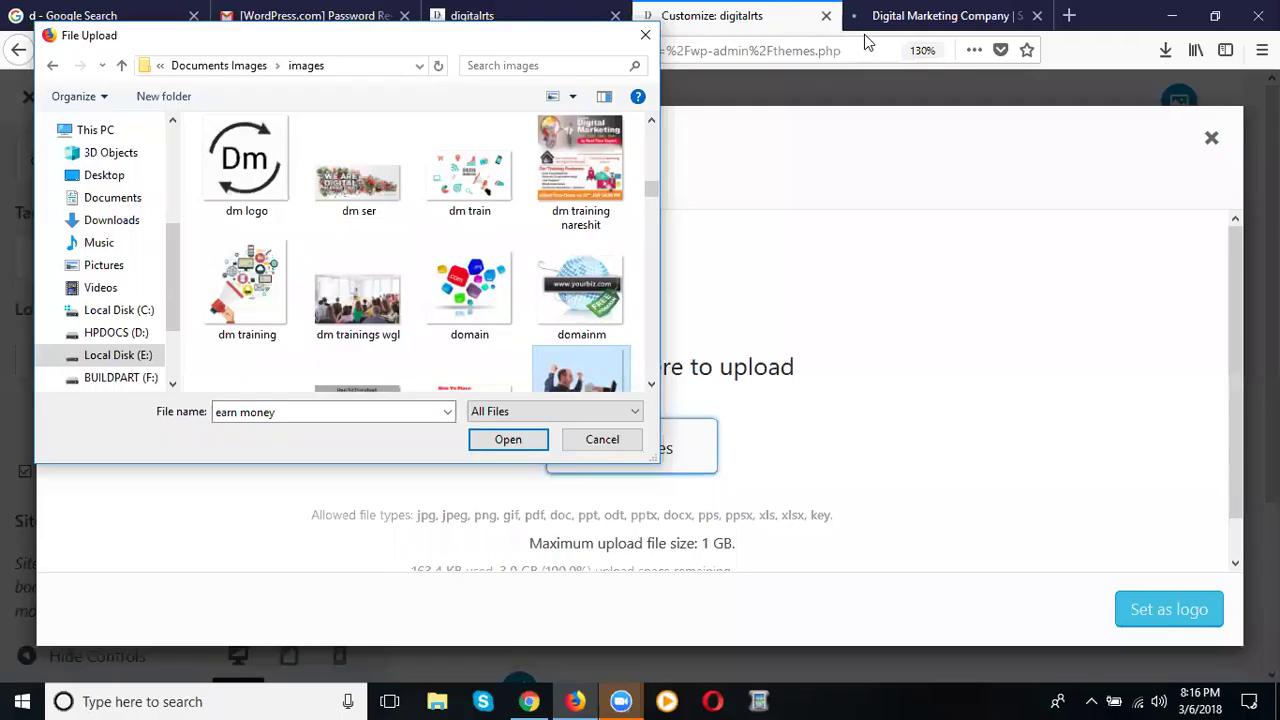
pyautogui.click(248, 172)
pyautogui.doubleClick(248, 172)
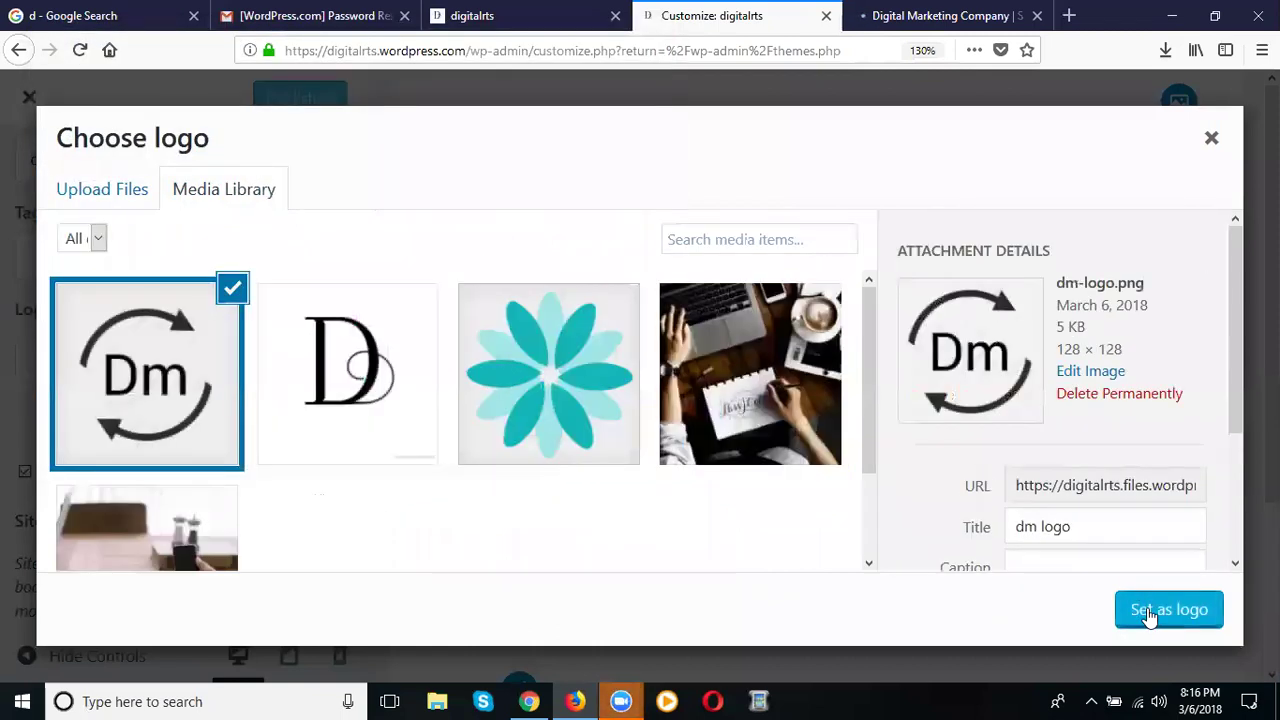
pyautogui.click(1150, 612)
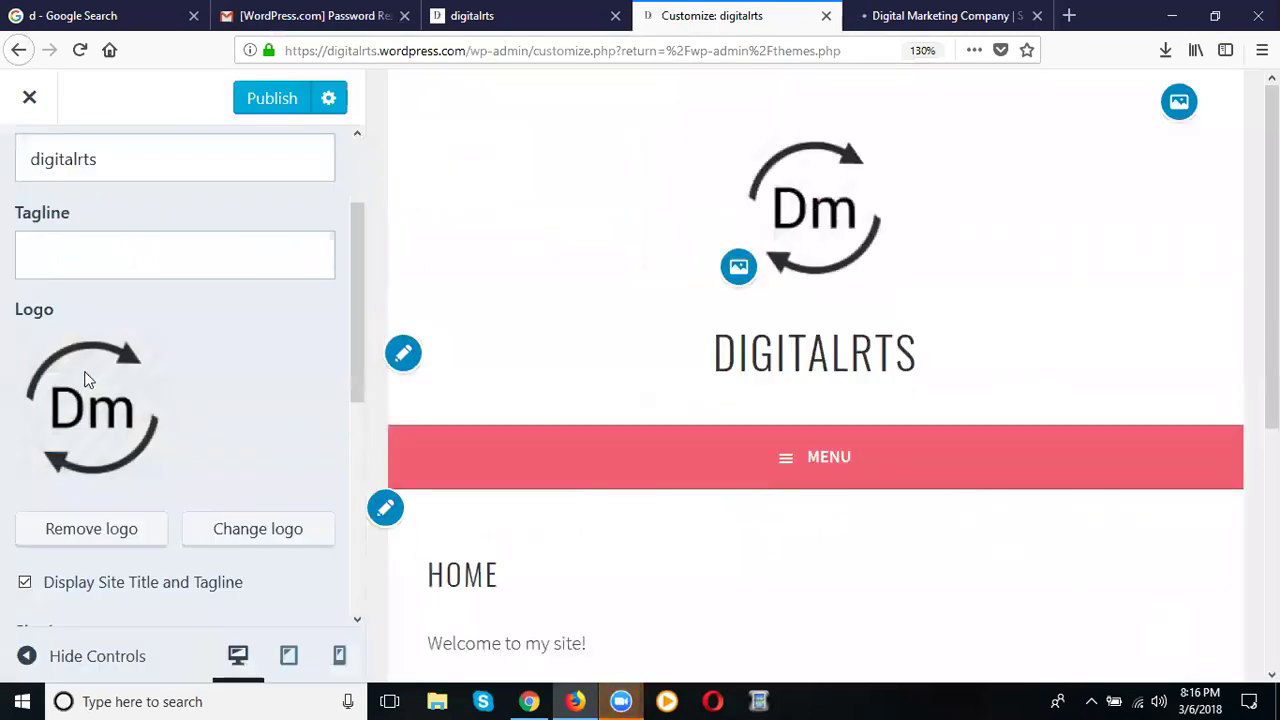
# Step: Turn off Display Site Title and Tagline and publish the site identity changes
pyautogui.scroll(-2, 160, 340)
pyautogui.scroll(-1, 150, 343)
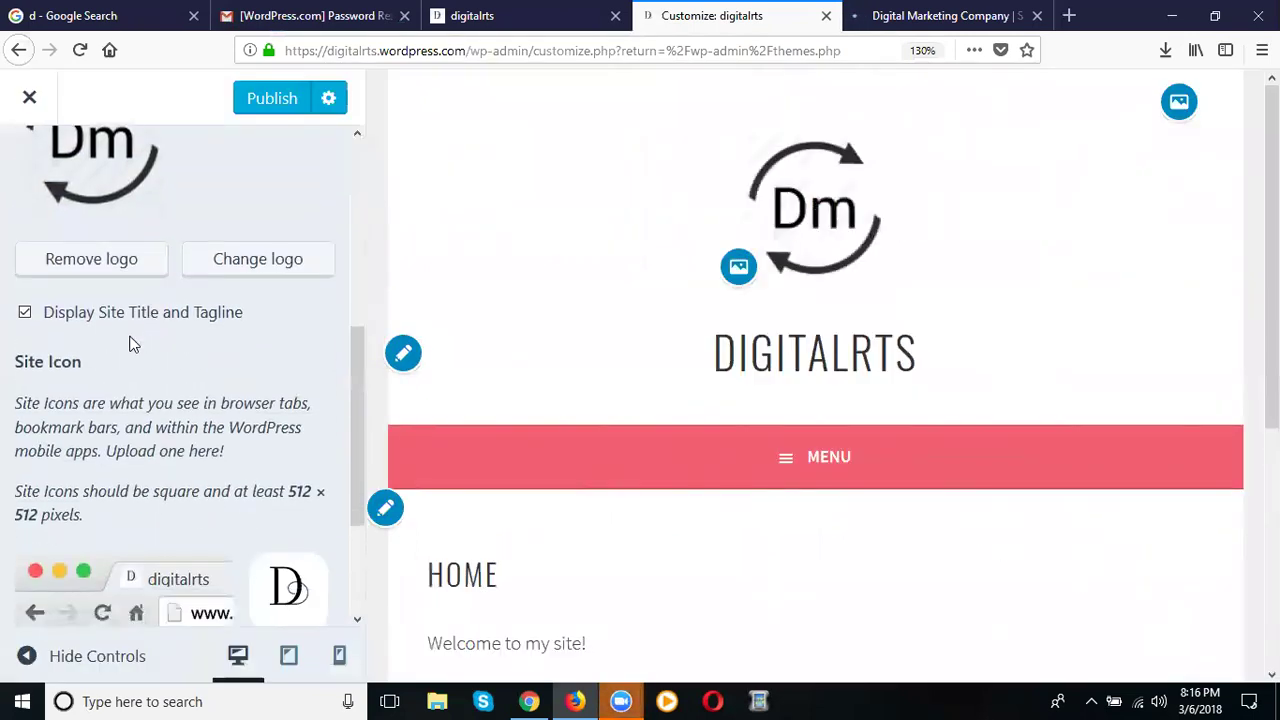
pyautogui.click(26, 313)
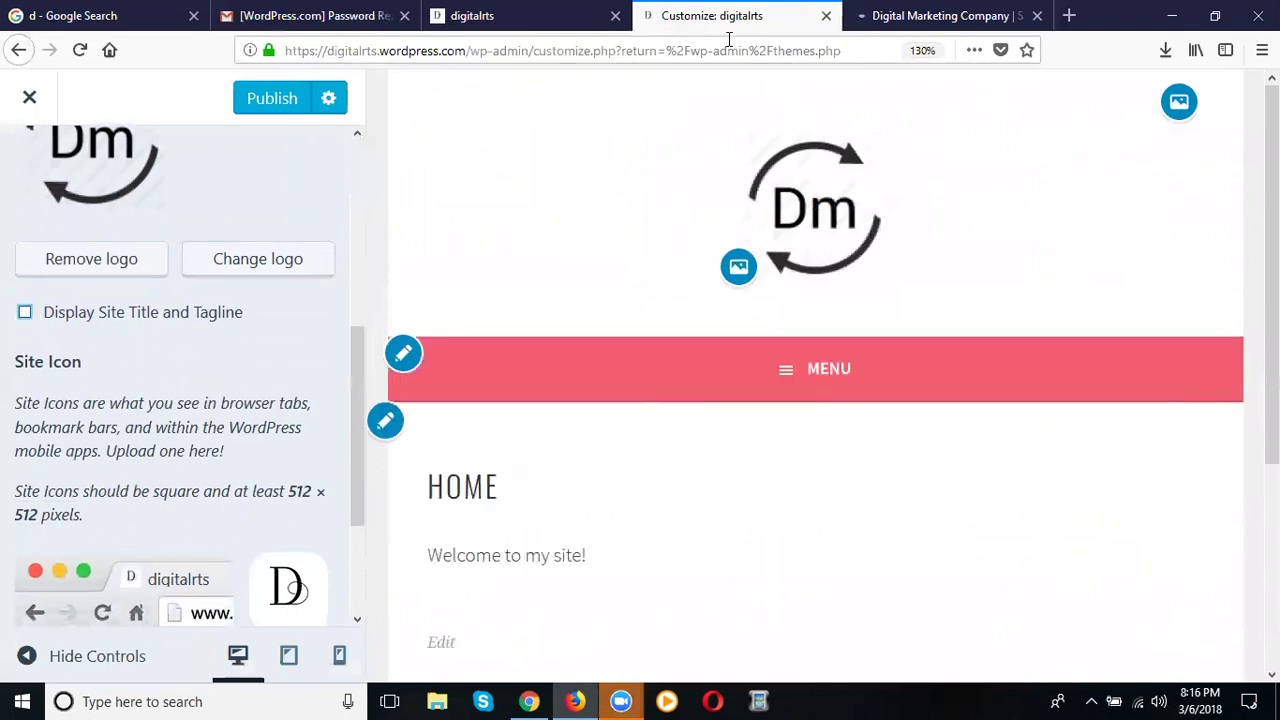
pyautogui.click(280, 100)
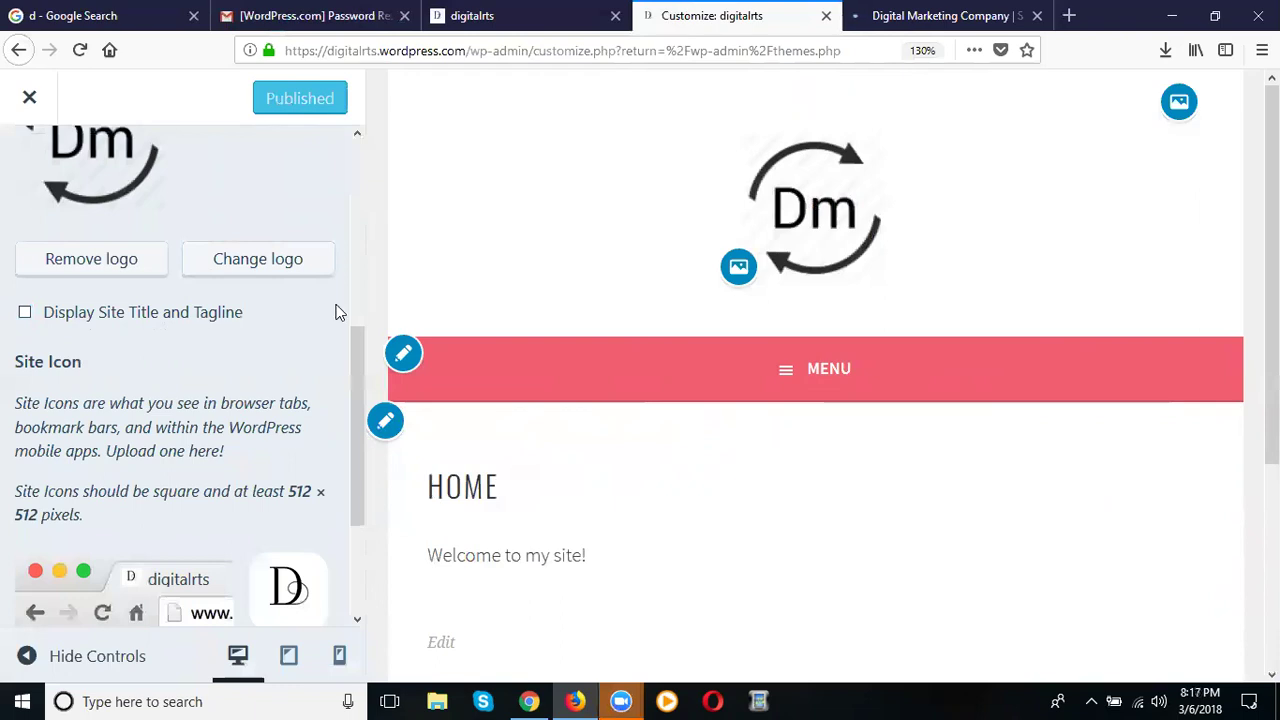
# Step: Reload the live digitalrts site and check the logo in its header
pyautogui.click(486, 16)
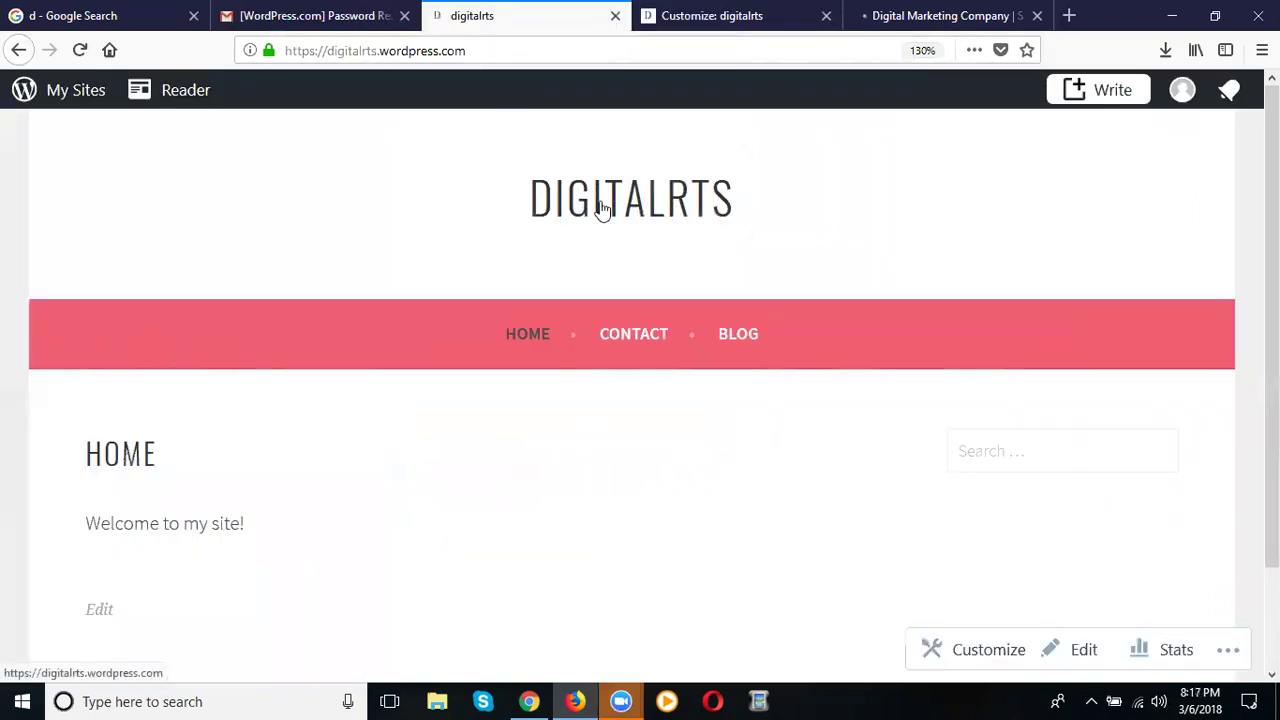
pyautogui.click(80, 50)
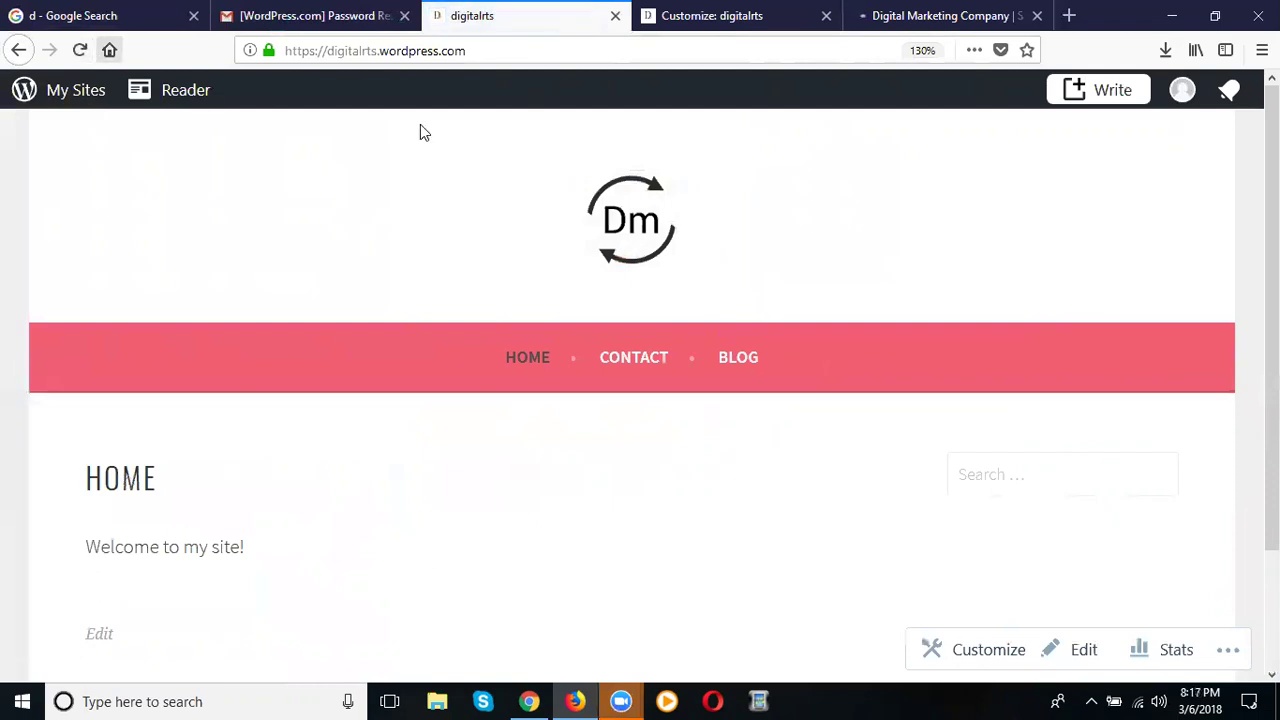
pyautogui.click(648, 226)
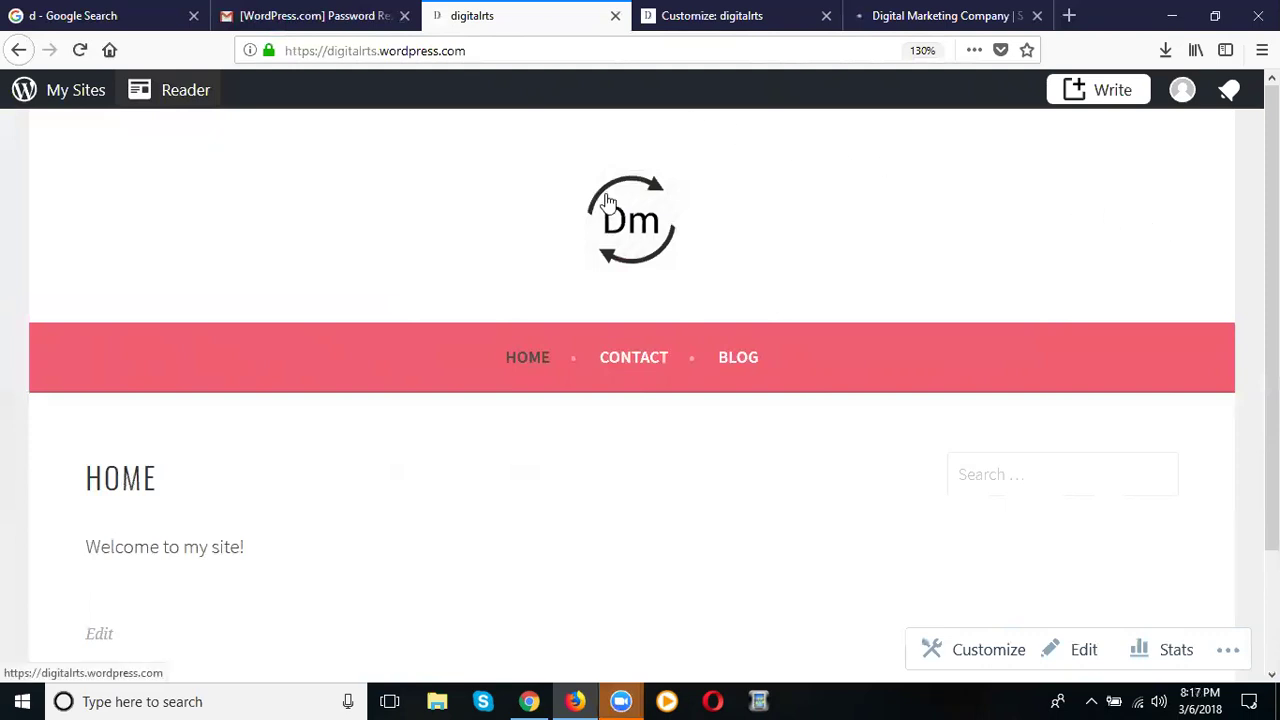
# Step: Publish the site with Display Site Title and Tagline turned back on, and check the header on the reloaded live site
pyautogui.click(722, 25)
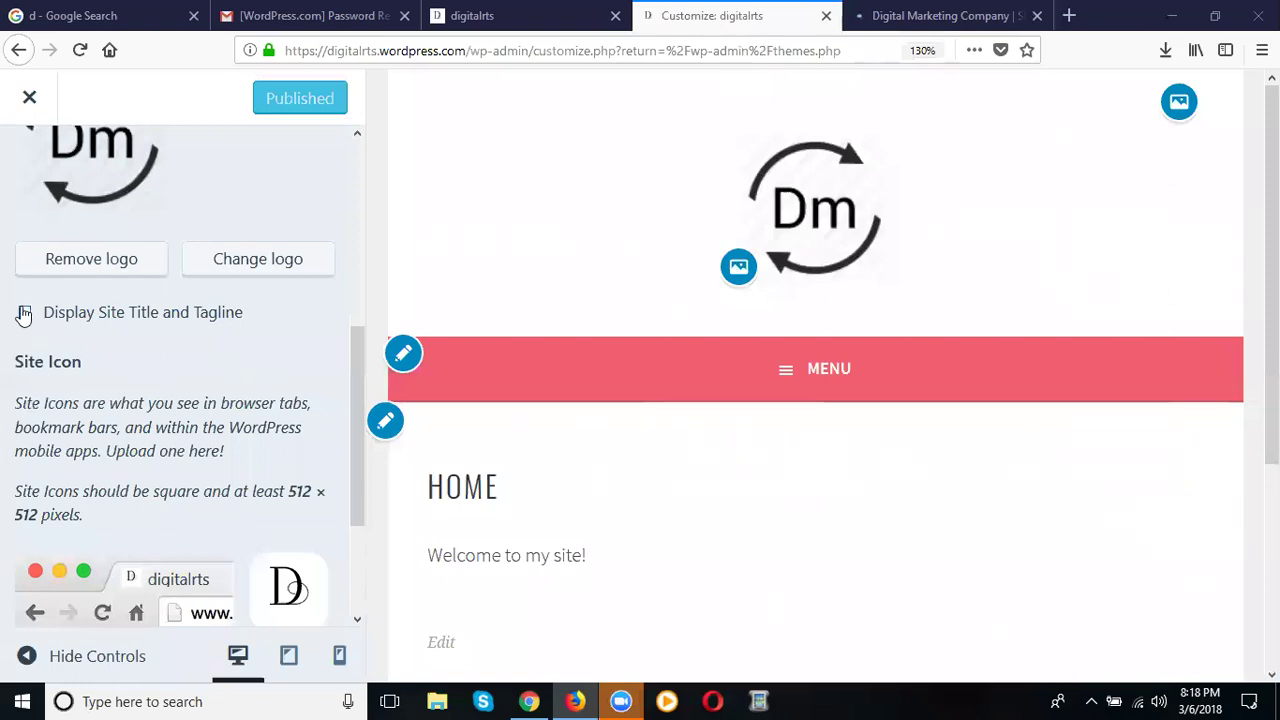
pyautogui.click(24, 313)
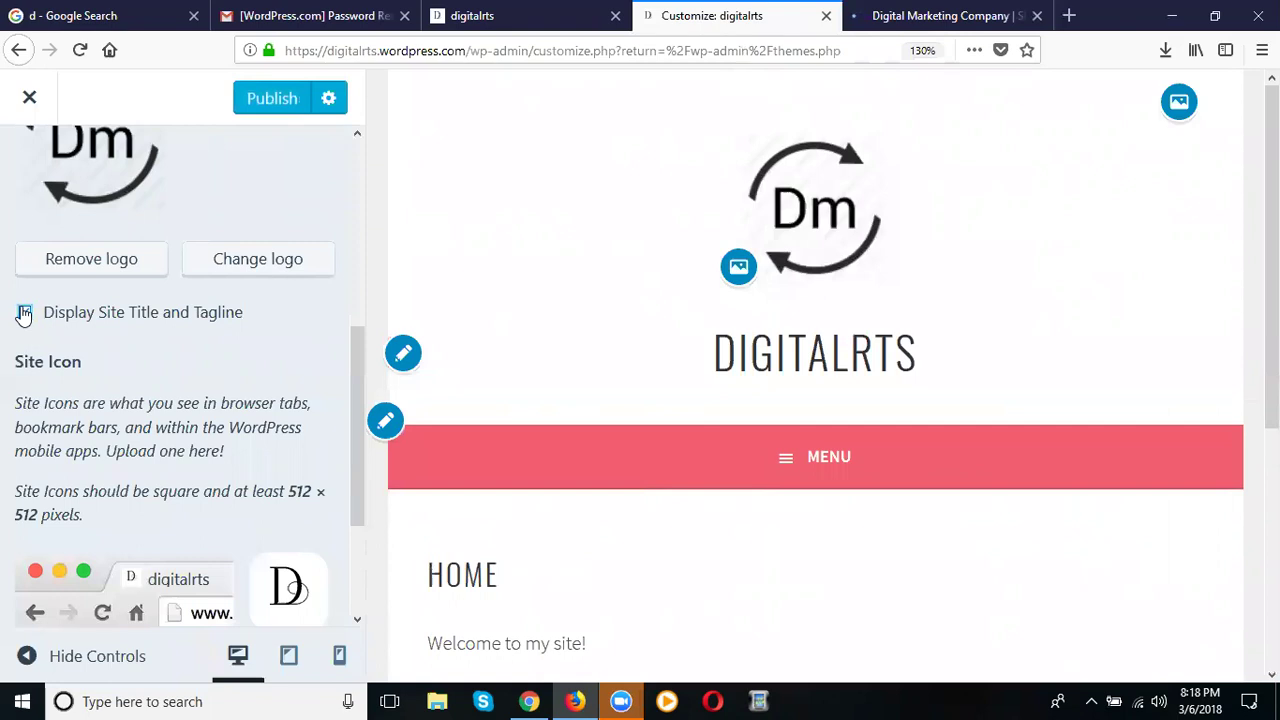
pyautogui.click(271, 110)
pyautogui.click(471, 18)
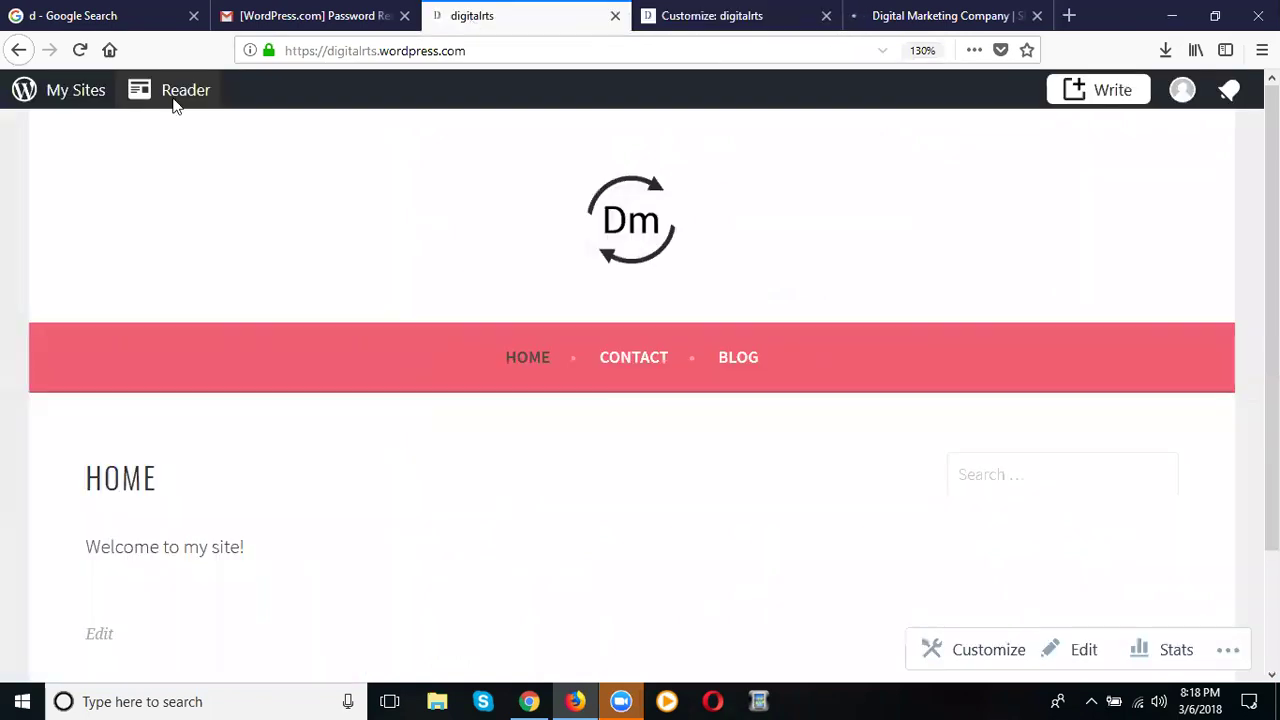
pyautogui.click(78, 50)
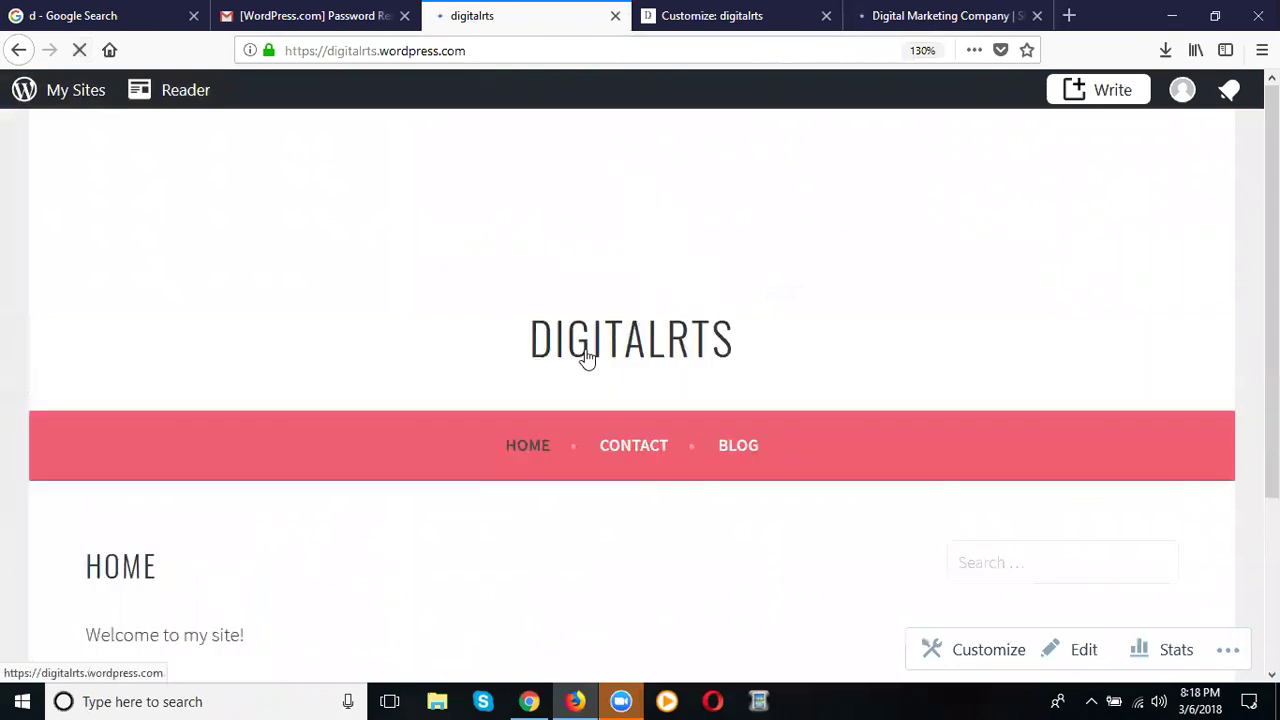
pyautogui.click(631, 226)
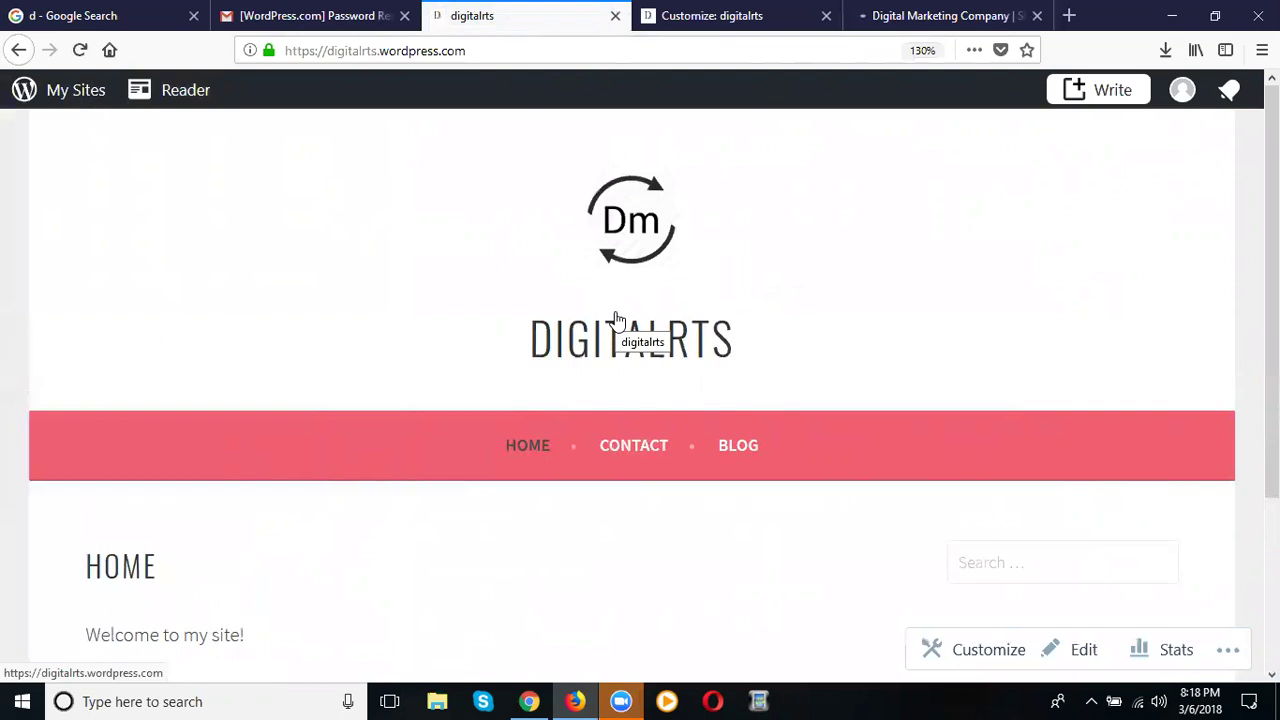
# Step: Return to the site customizer, hide the site title and tagline again, and publish the change
pyautogui.click(658, 34)
pyautogui.click(25, 313)
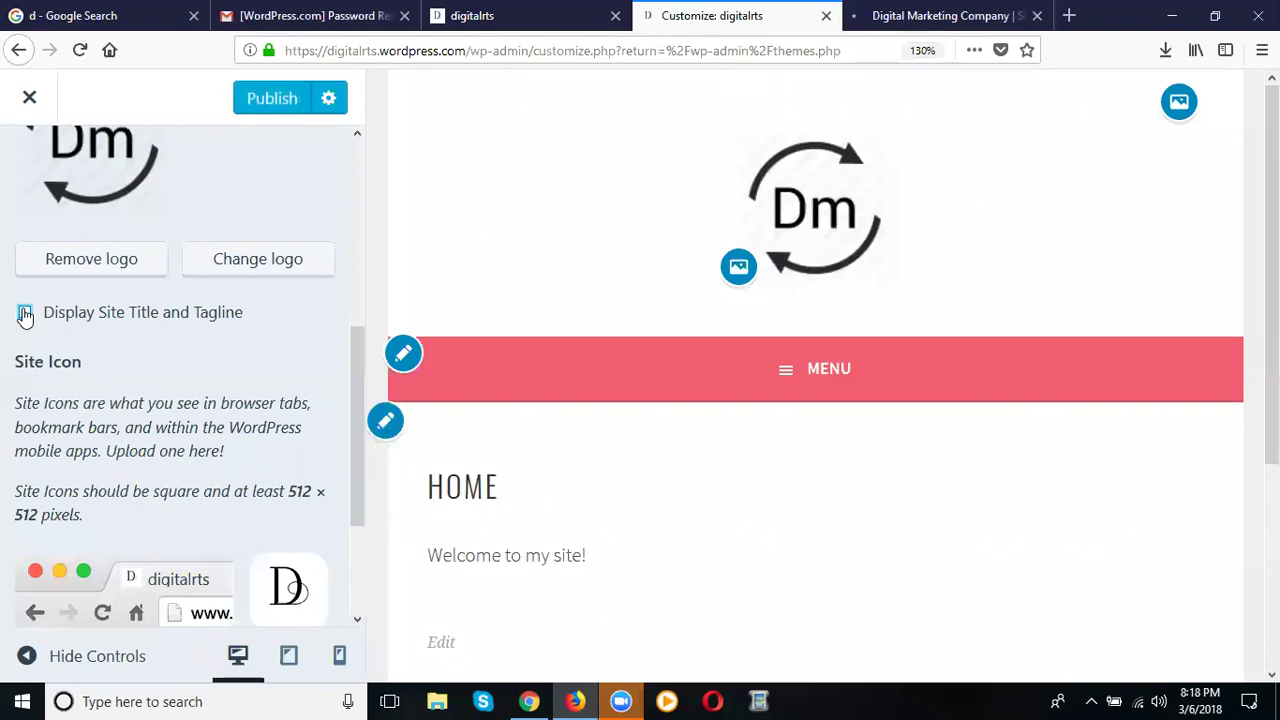
pyautogui.click(272, 99)
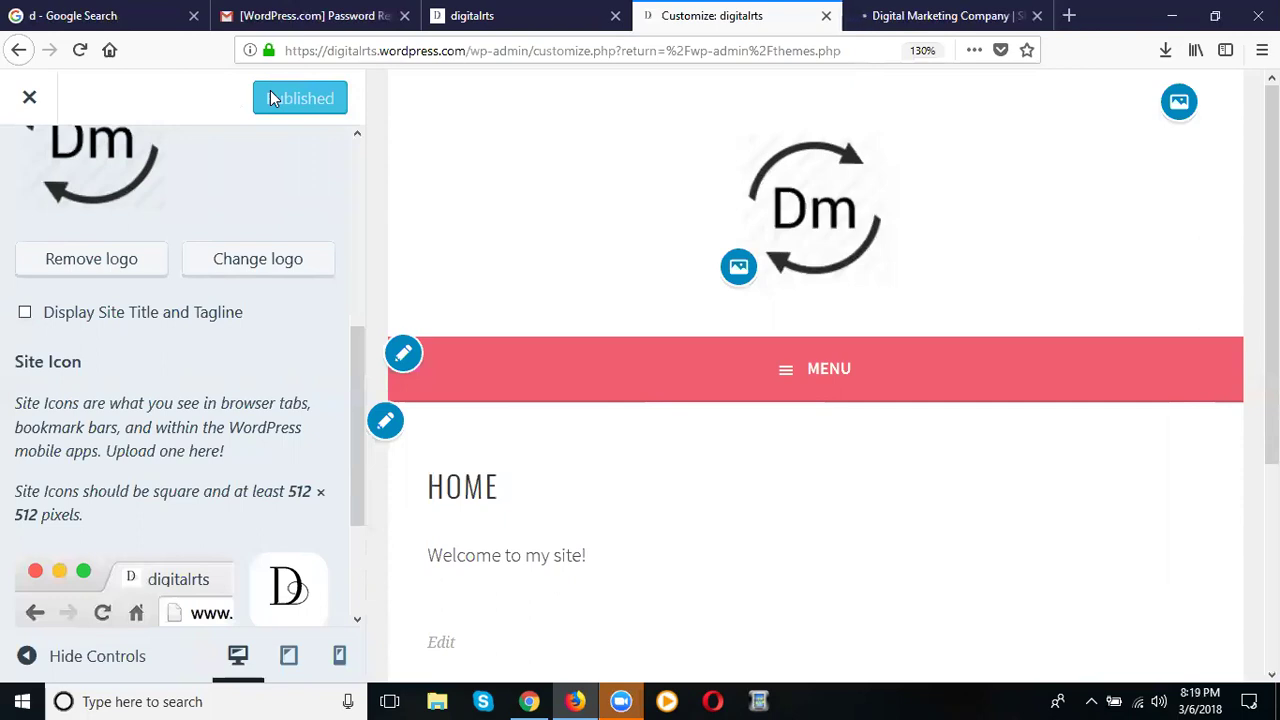
# Step: Reload the live digitalrts site and examine its header and navigation menu
pyautogui.click(433, 16)
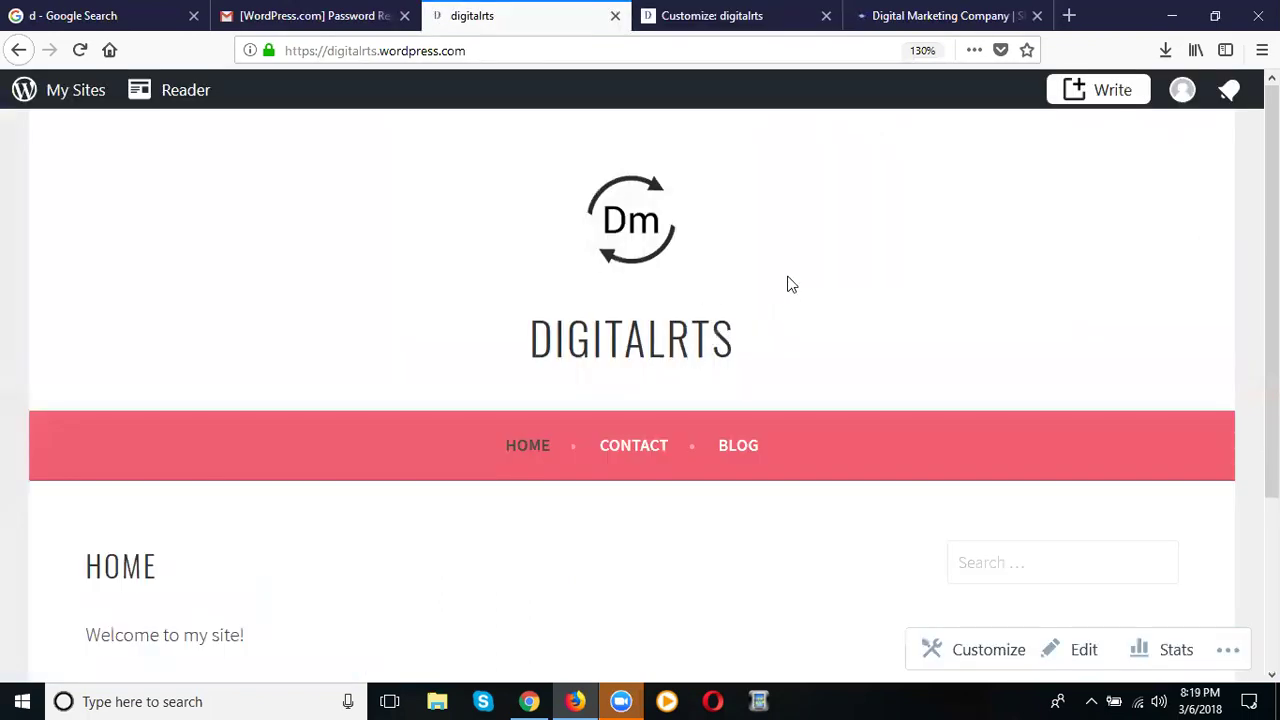
pyautogui.click(80, 50)
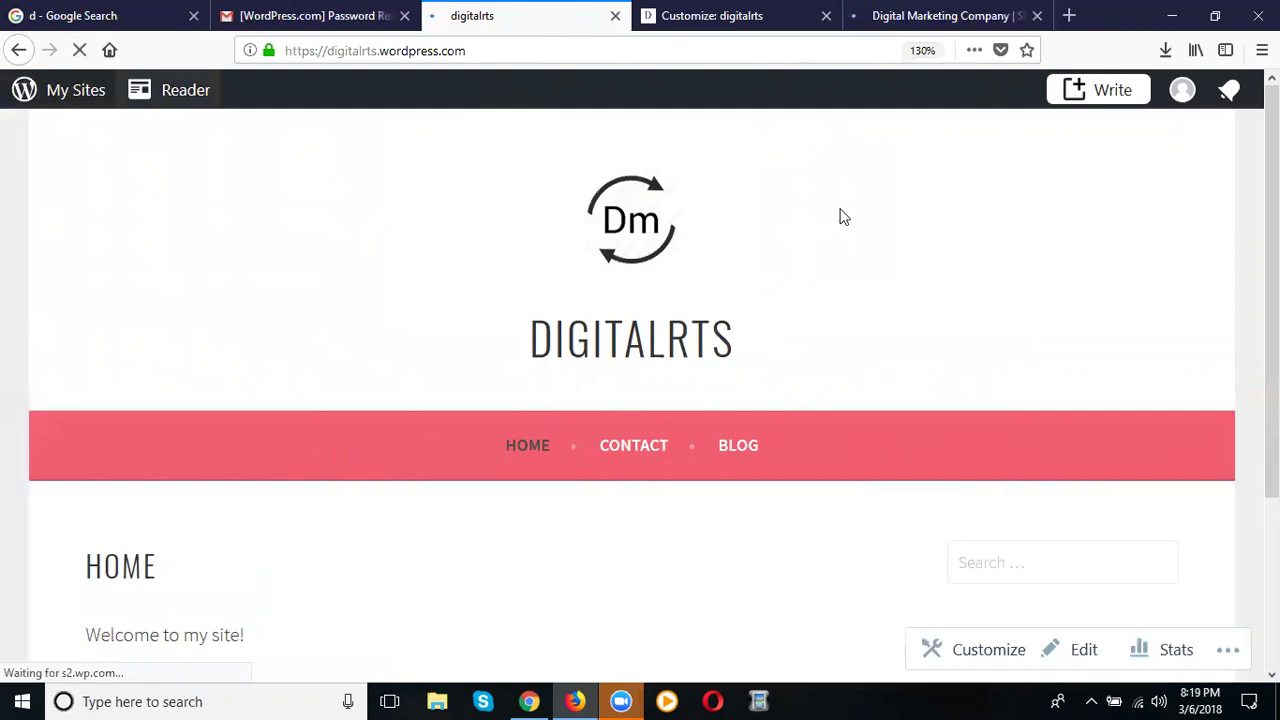
pyautogui.scroll(-3, 737, 258)
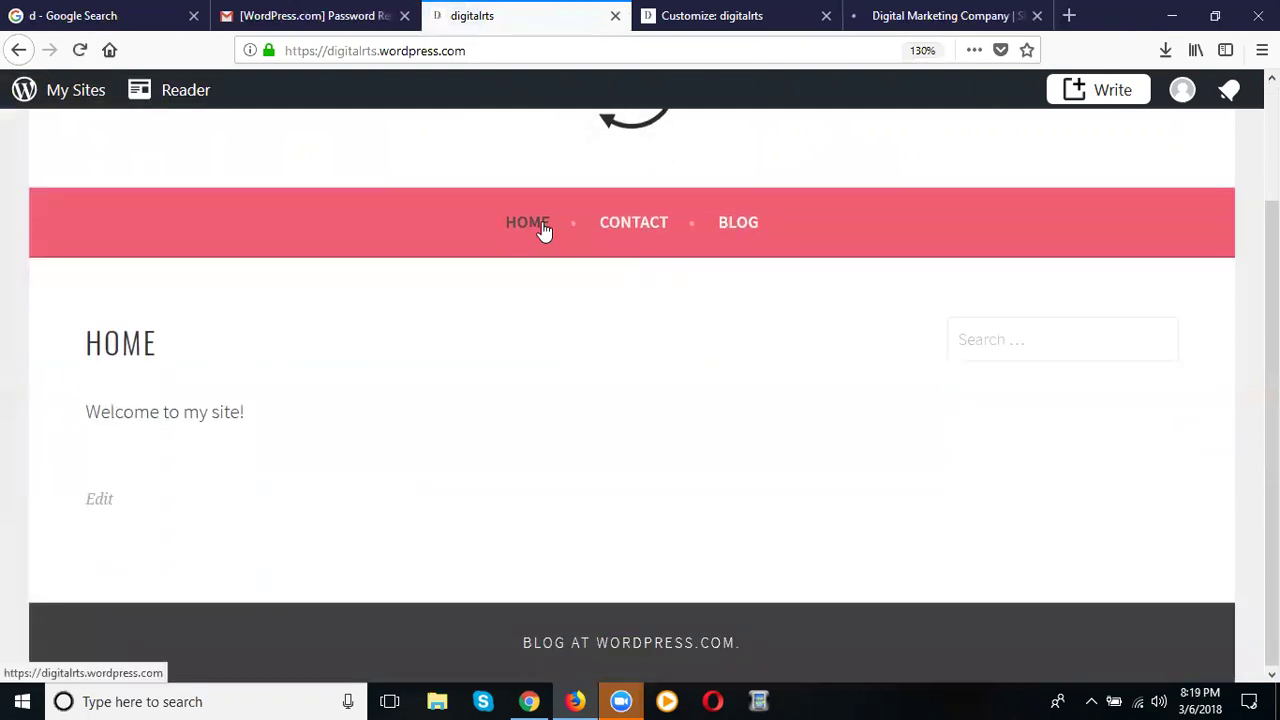
pyautogui.click(628, 231)
# Step: Close the site customizer and open the list of all pages in the site's admin area
pyautogui.click(680, 30)
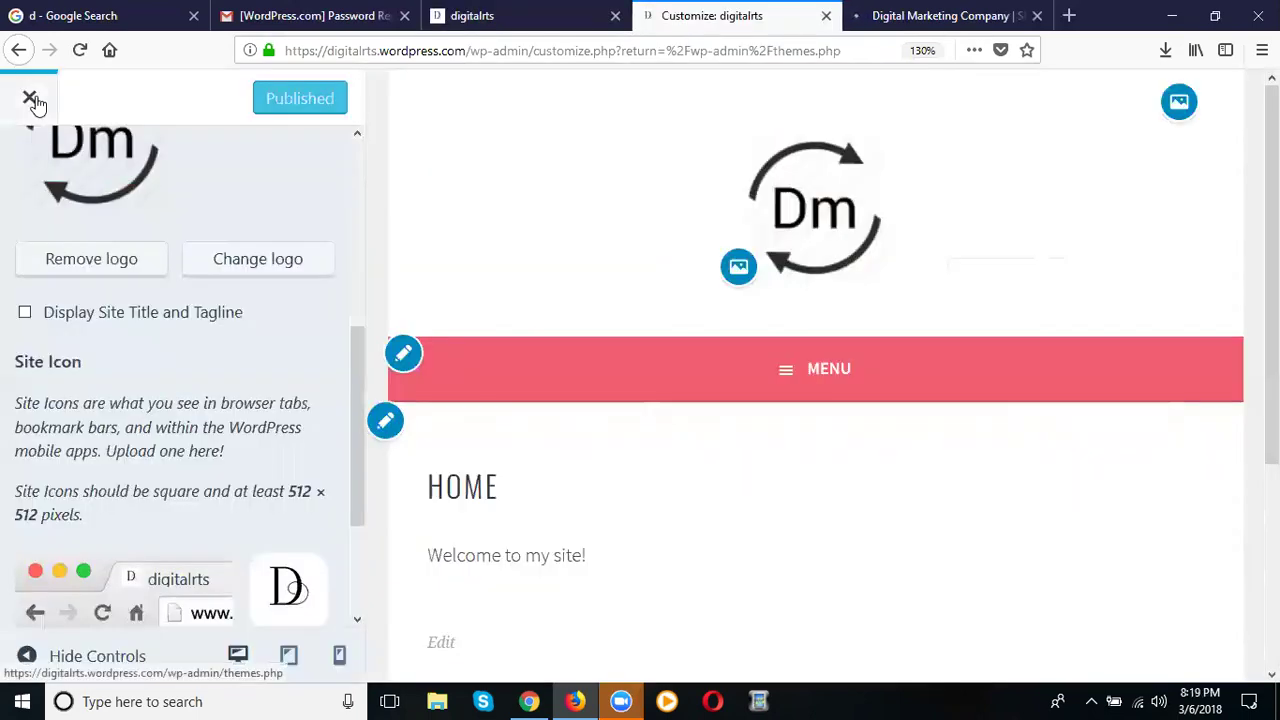
pyautogui.click(30, 99)
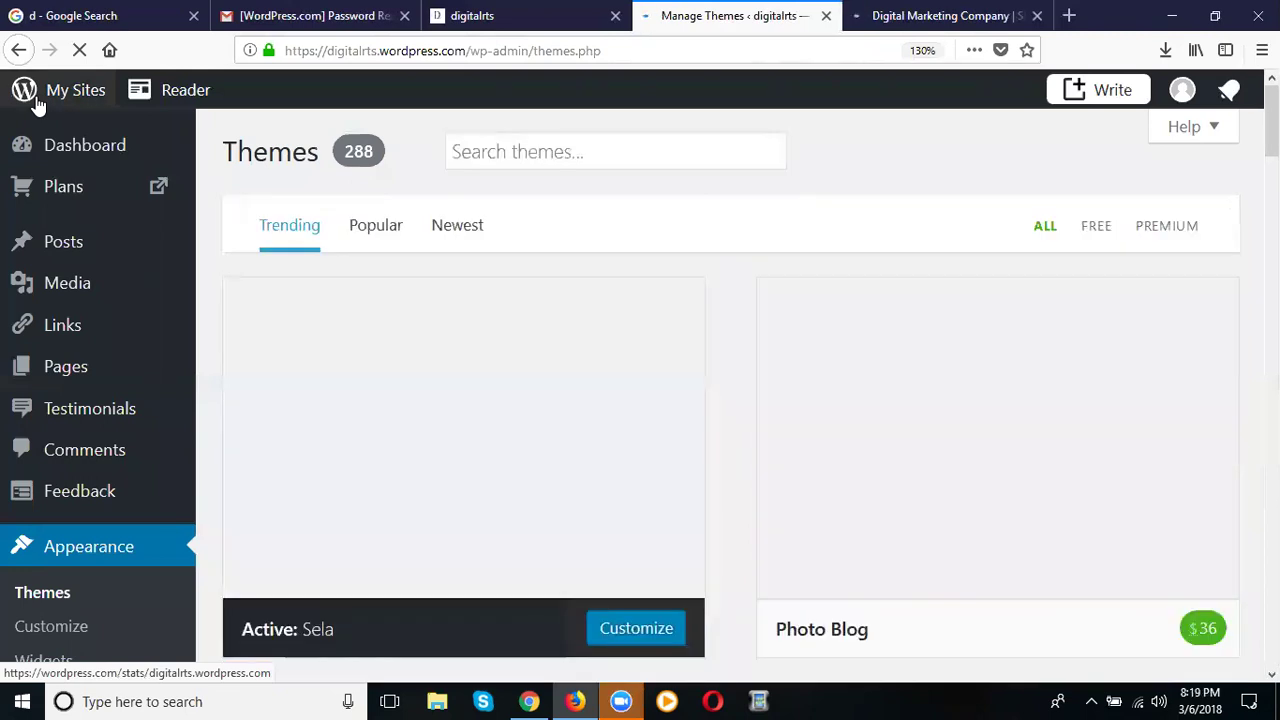
pyautogui.moveTo(123, 201)
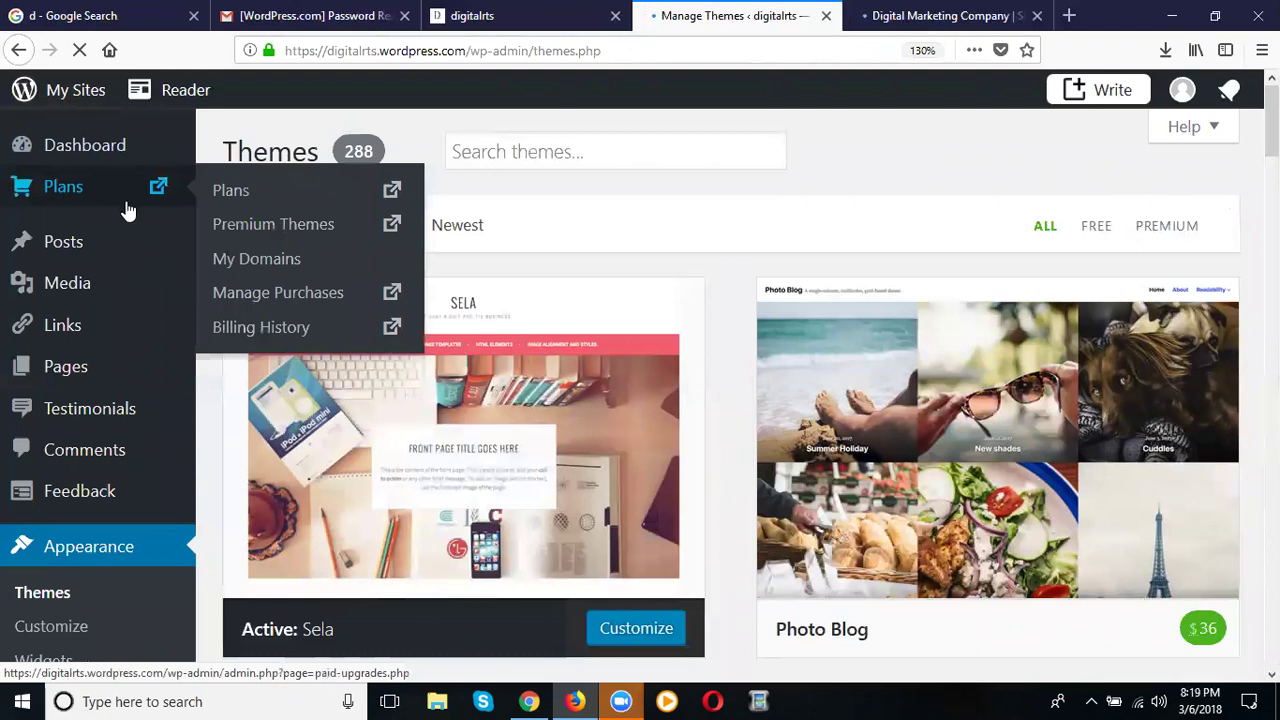
pyautogui.moveTo(80, 372)
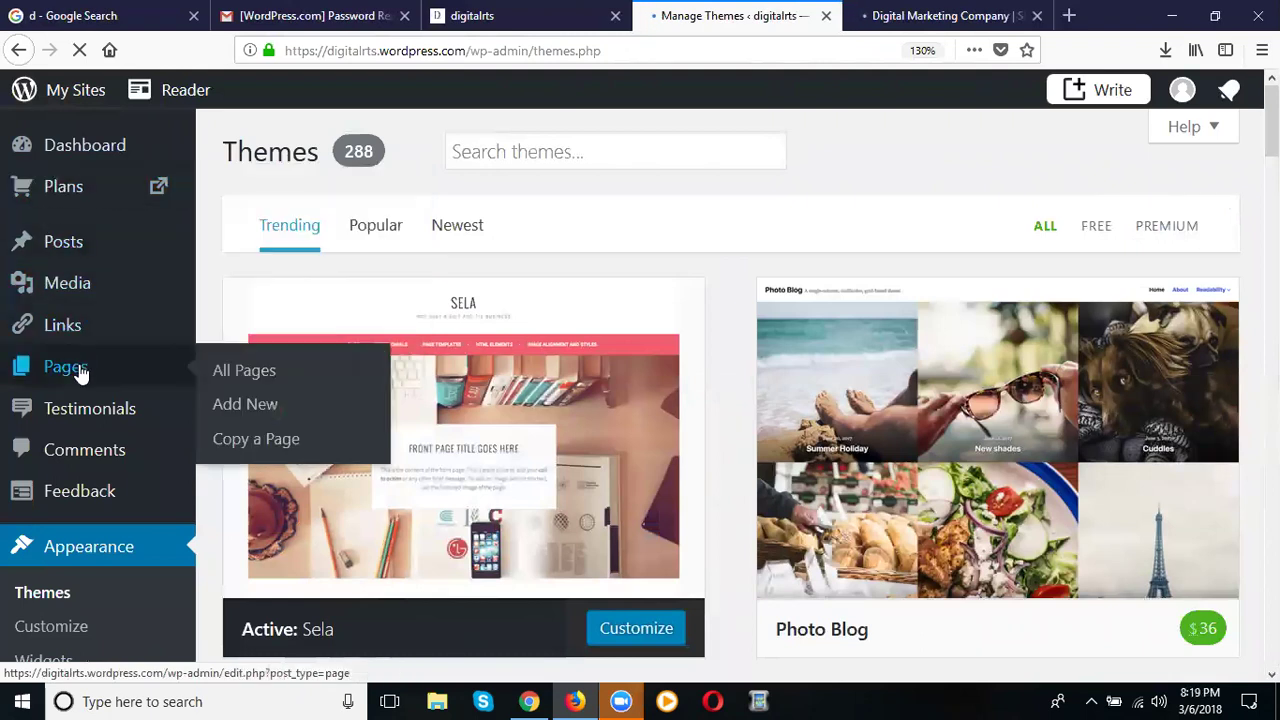
pyautogui.click(64, 367)
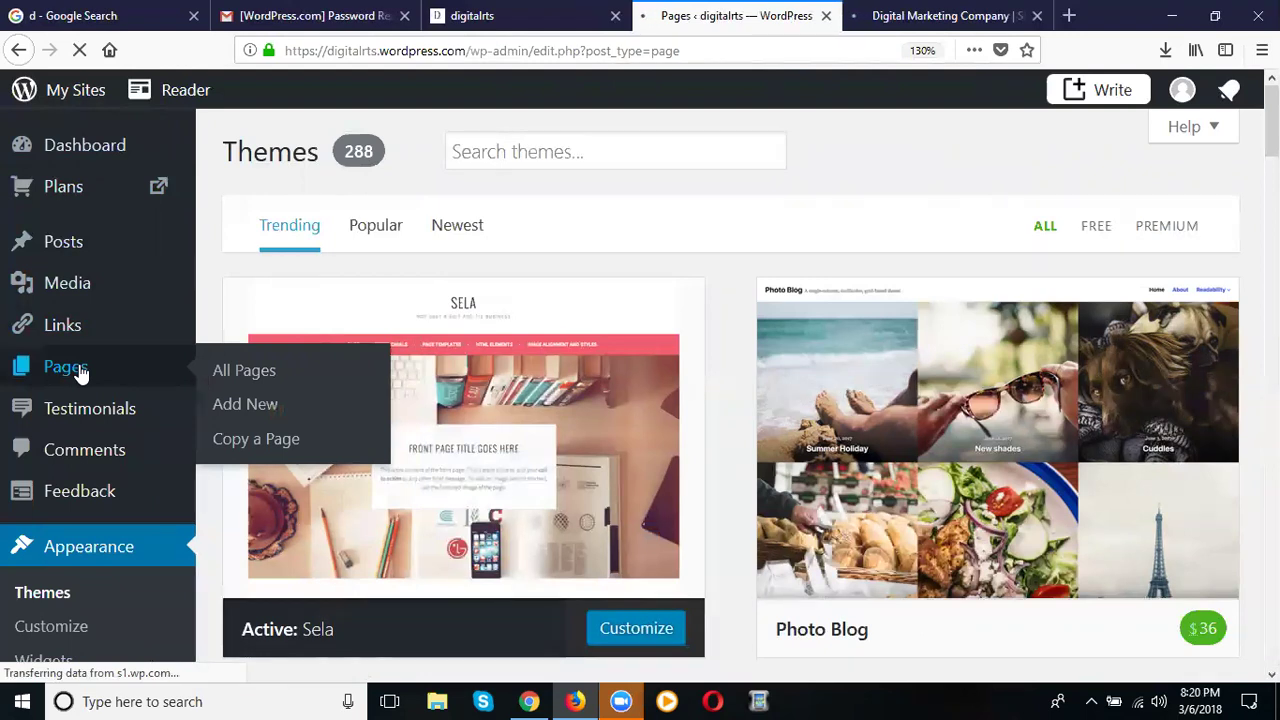
# Step: Compare the Home, Contact and Blog entries in the page list with the live site's navigation menu and Home content
pyautogui.click(516, 12)
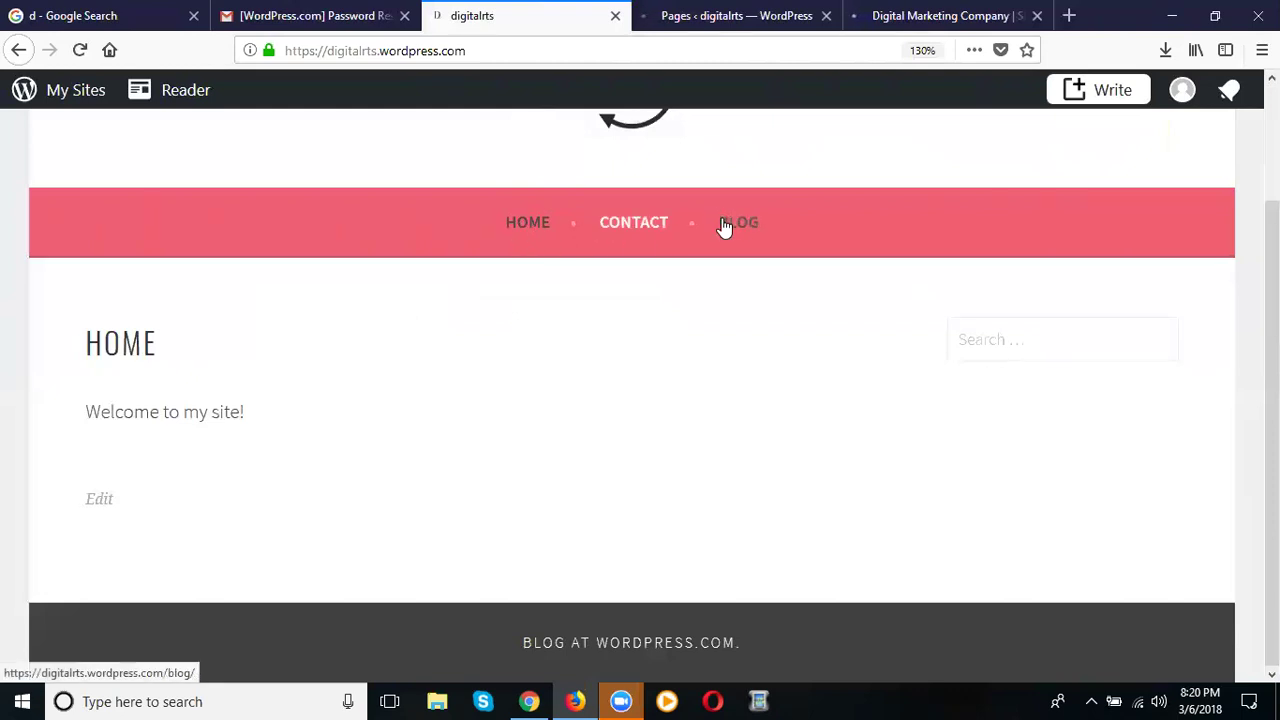
pyautogui.click(714, 30)
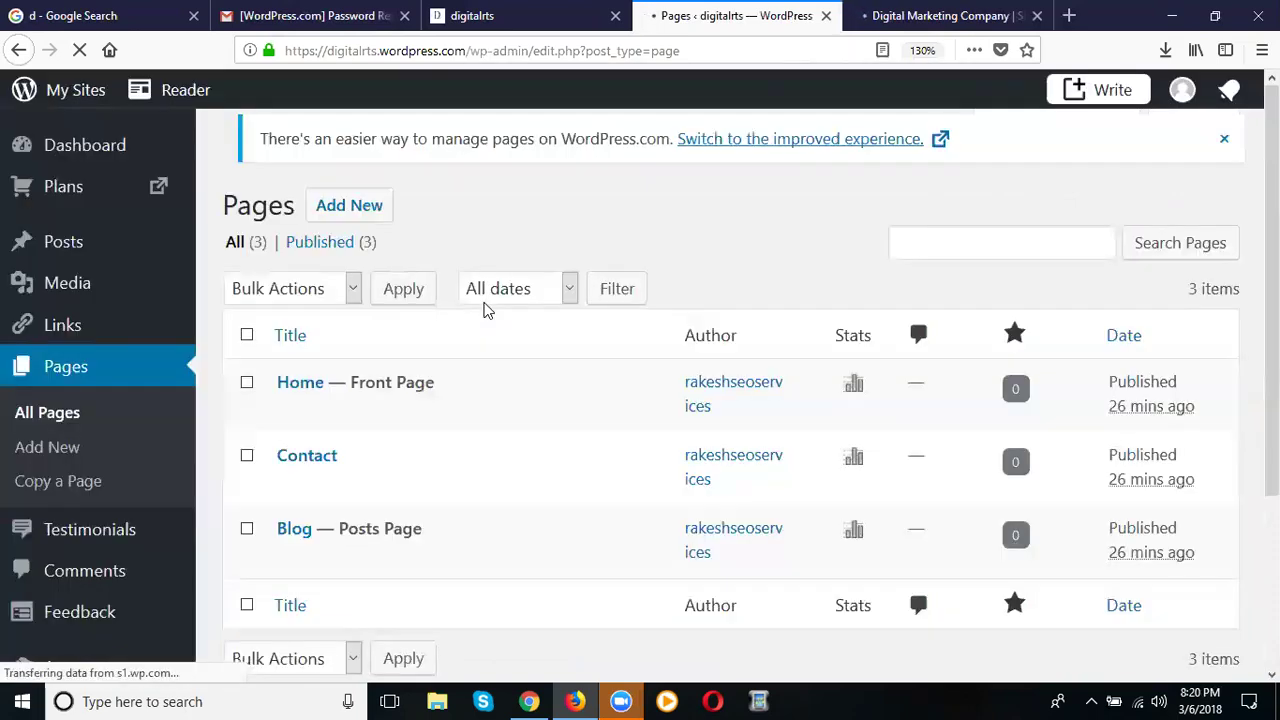
pyautogui.moveTo(290, 393)
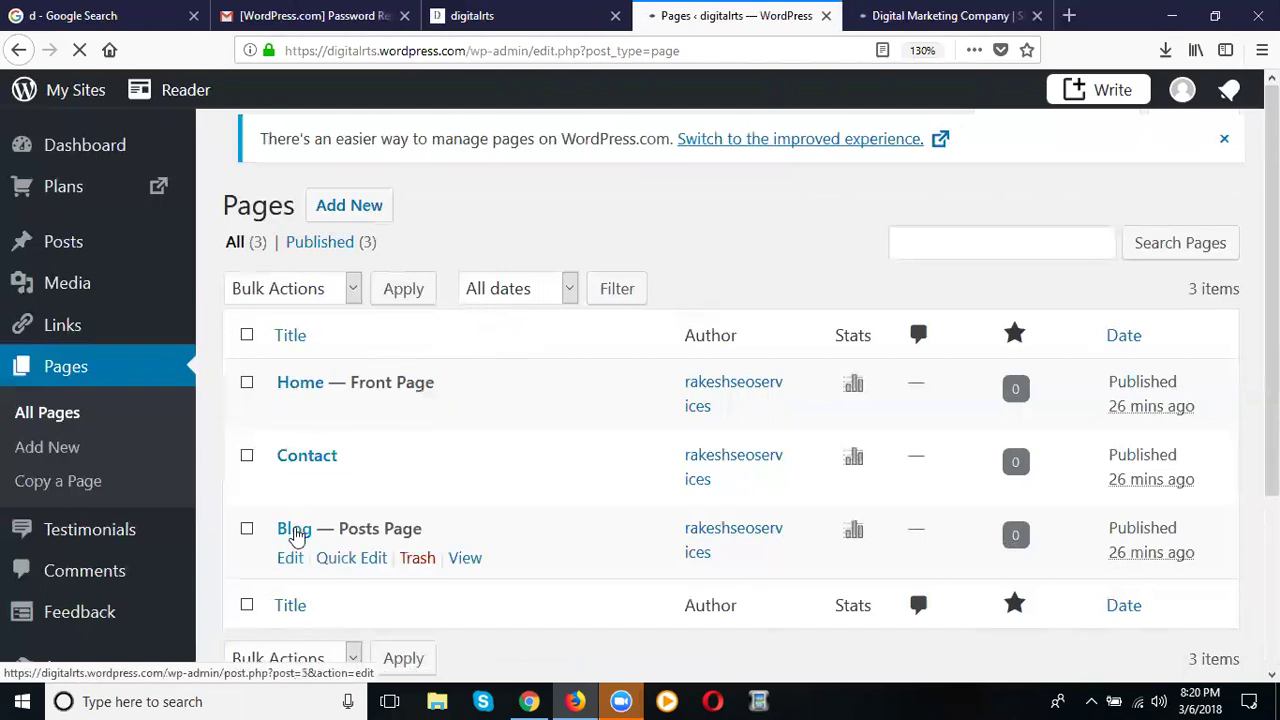
pyautogui.click(491, 15)
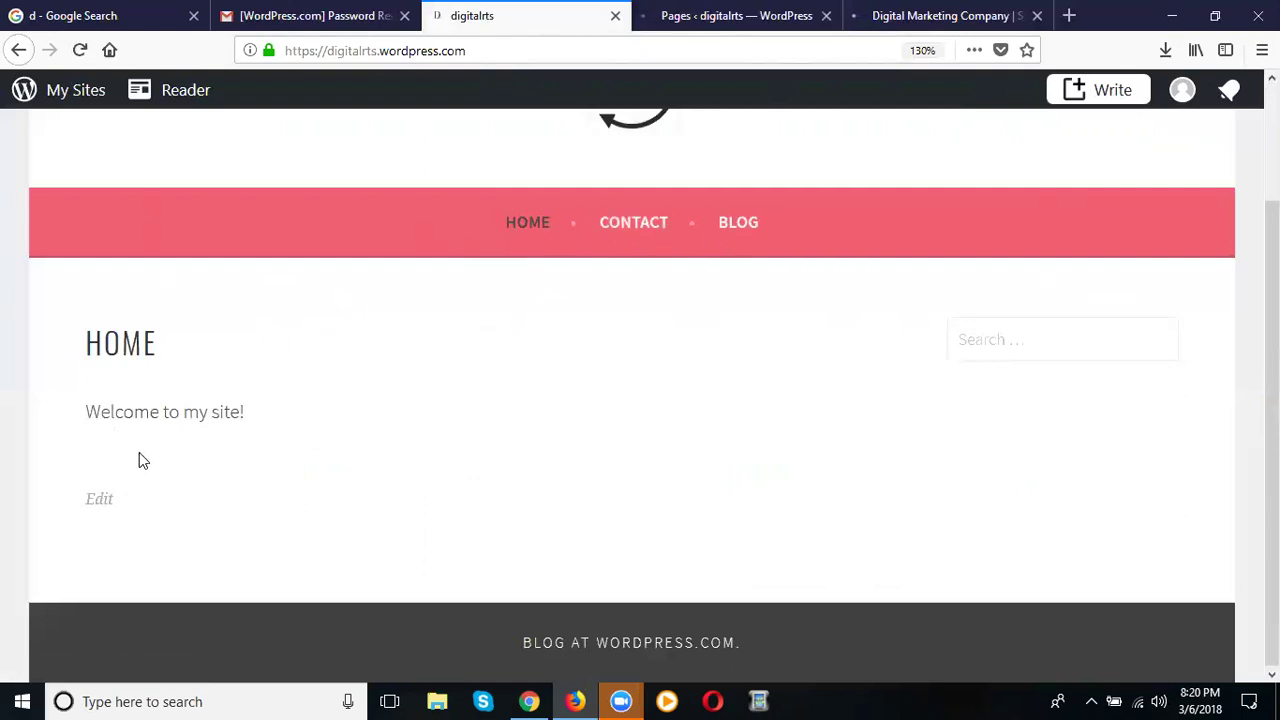
pyautogui.click(650, 16)
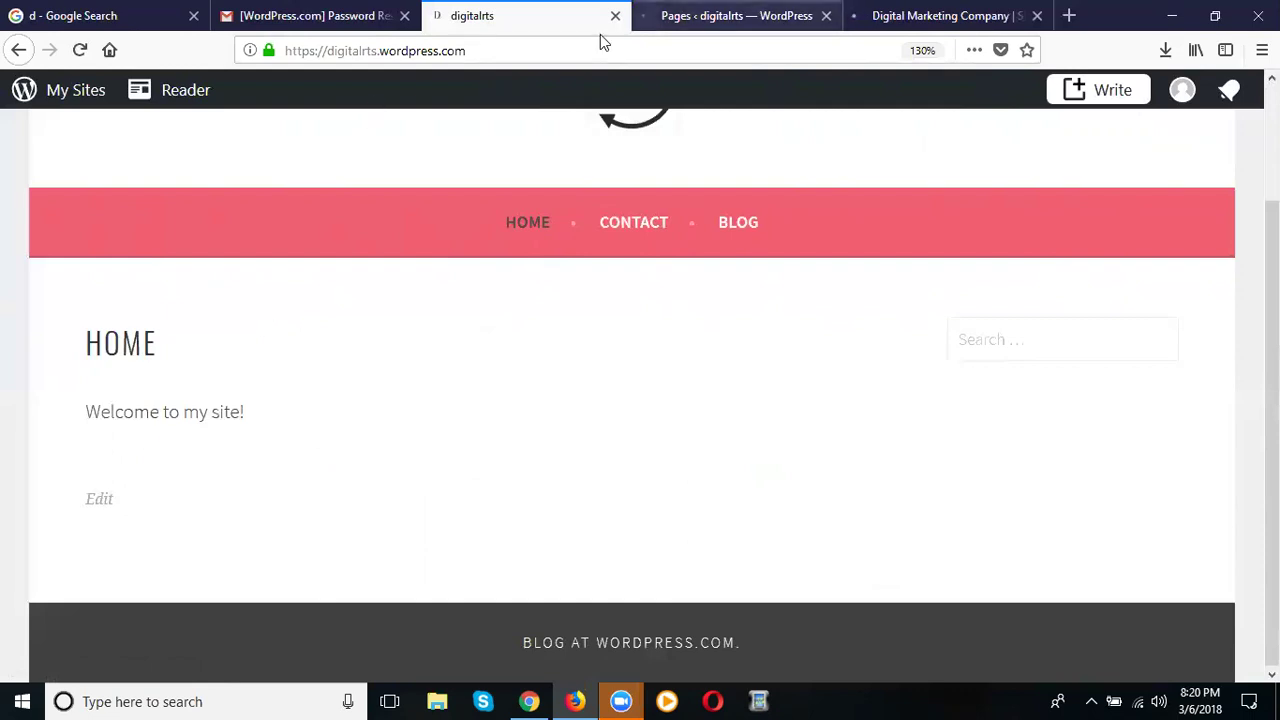
# Step: Open the Home page for editing, delete its "Welcome to my site!" text, and update the page
pyautogui.moveTo(289, 391)
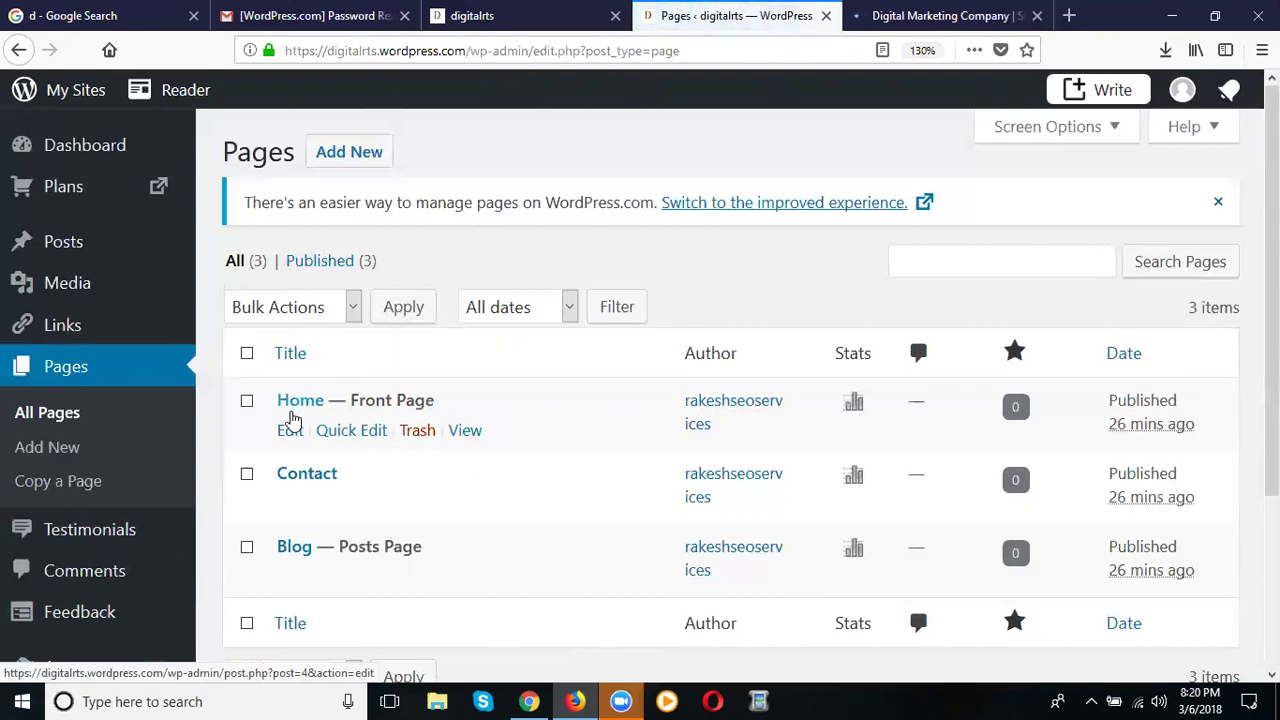
pyautogui.click(291, 432)
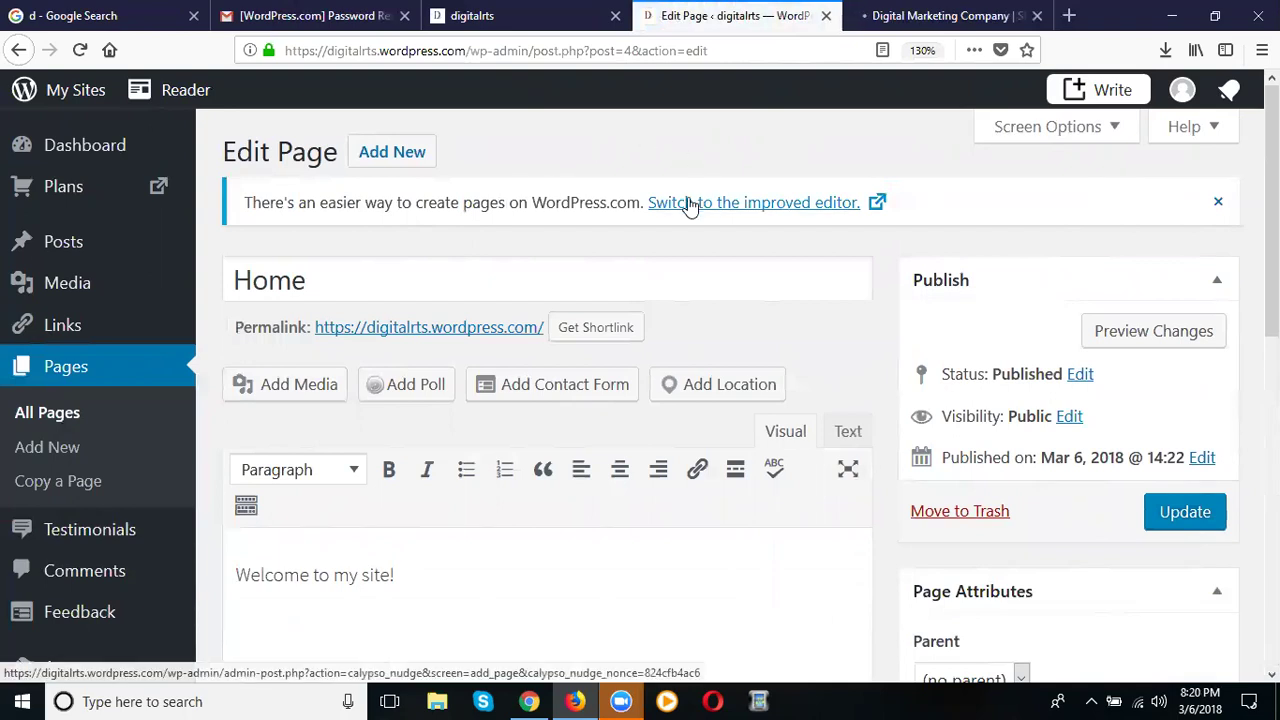
pyautogui.scroll(-3, 688, 206)
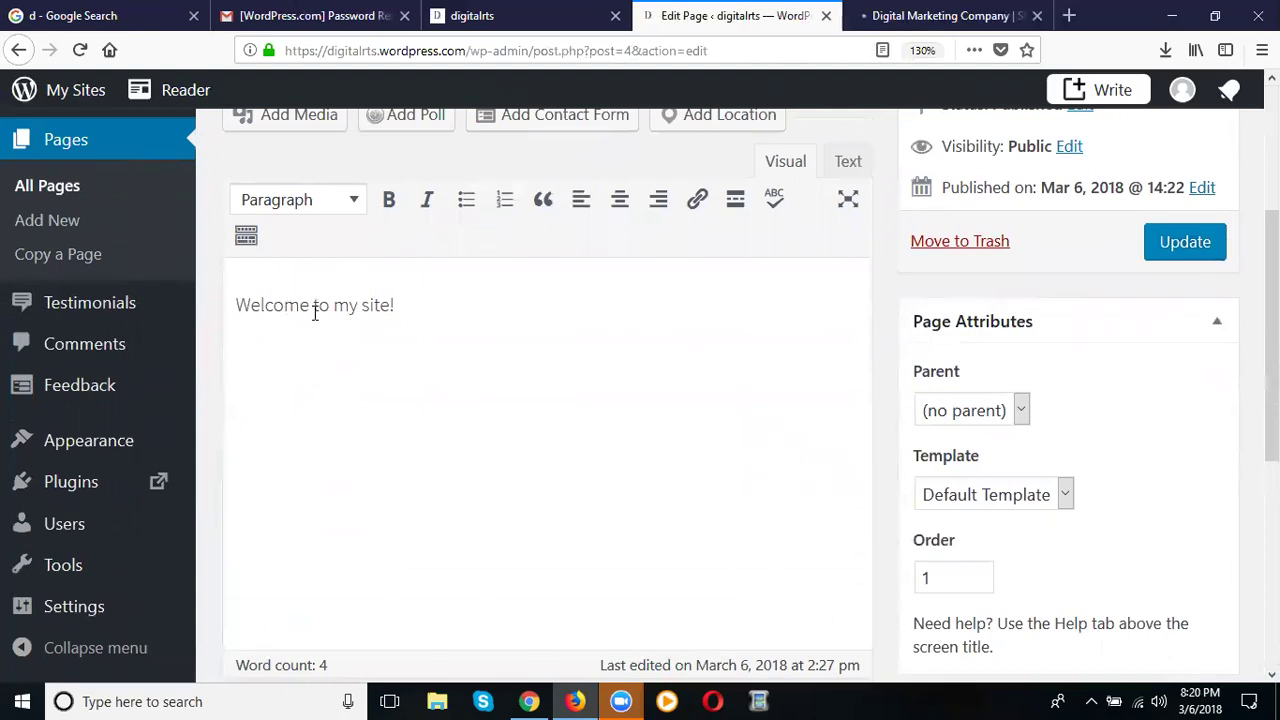
pyautogui.tripleClick(314, 313)
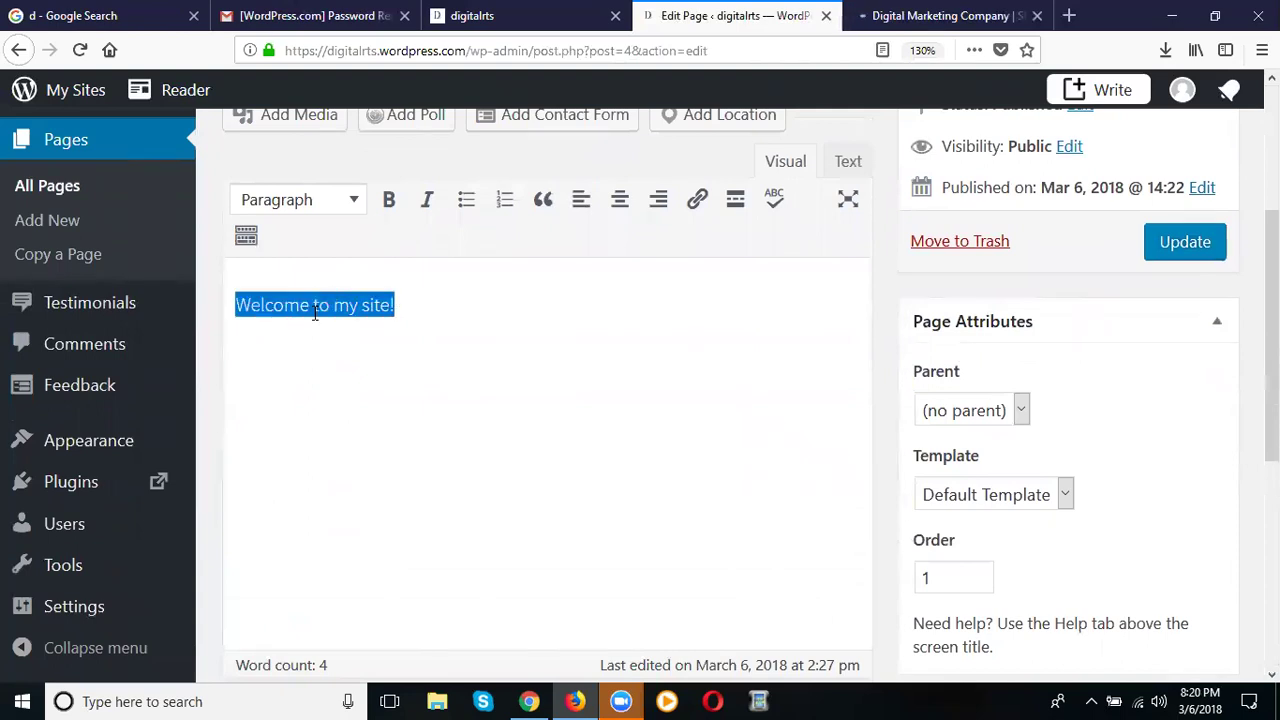
pyautogui.press('BackSpace')
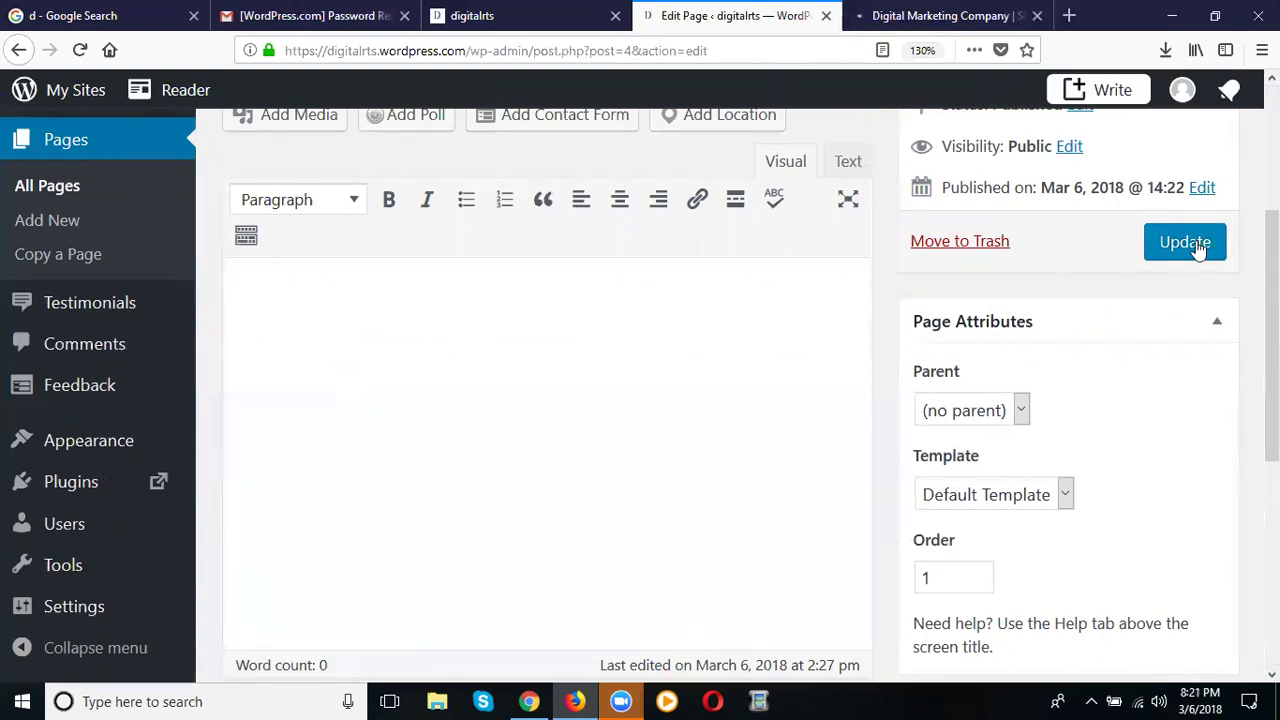
pyautogui.click(1200, 243)
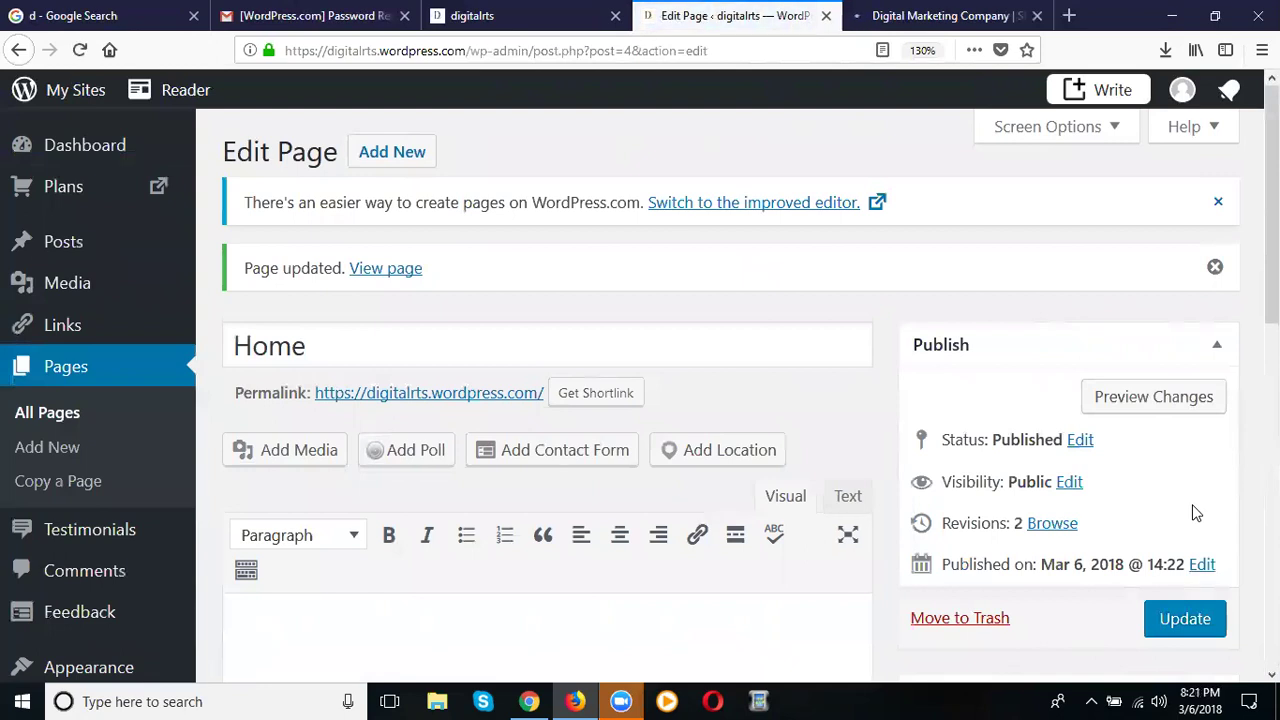
# Step: Reload the live digitalrts site and check the content of its Home page
pyautogui.scroll(-5, 1193, 520)
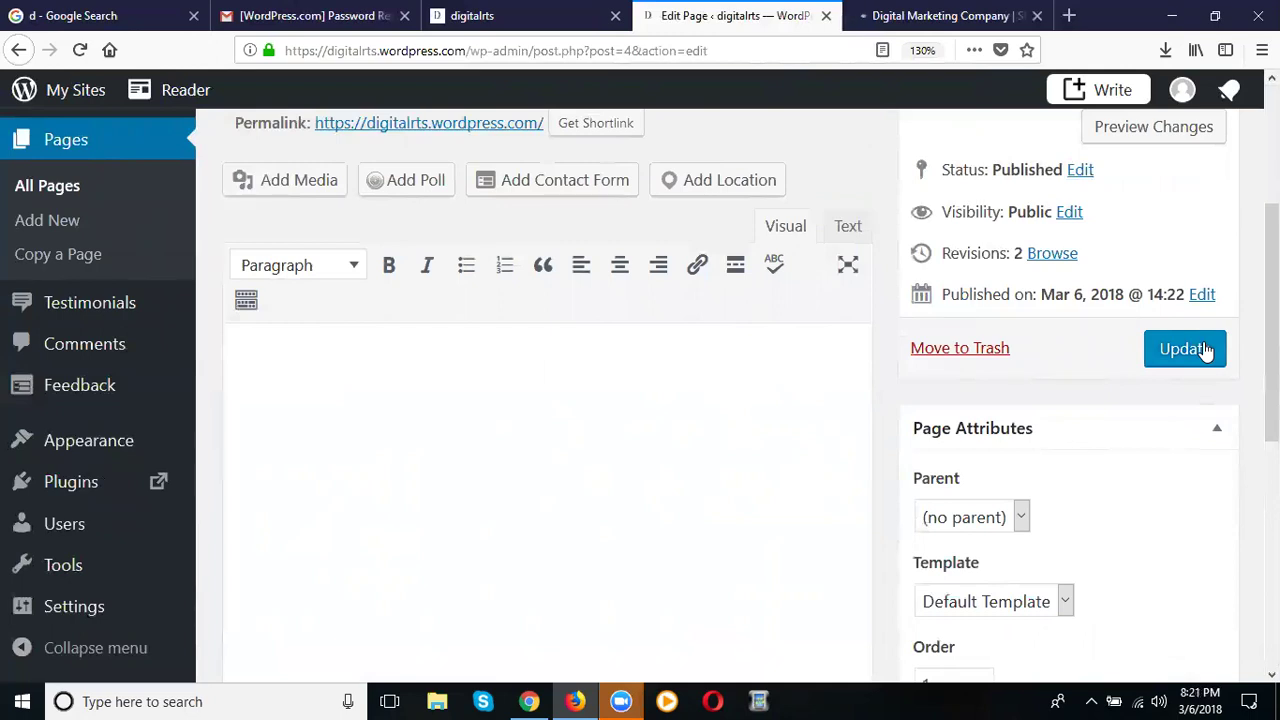
pyautogui.click(550, 22)
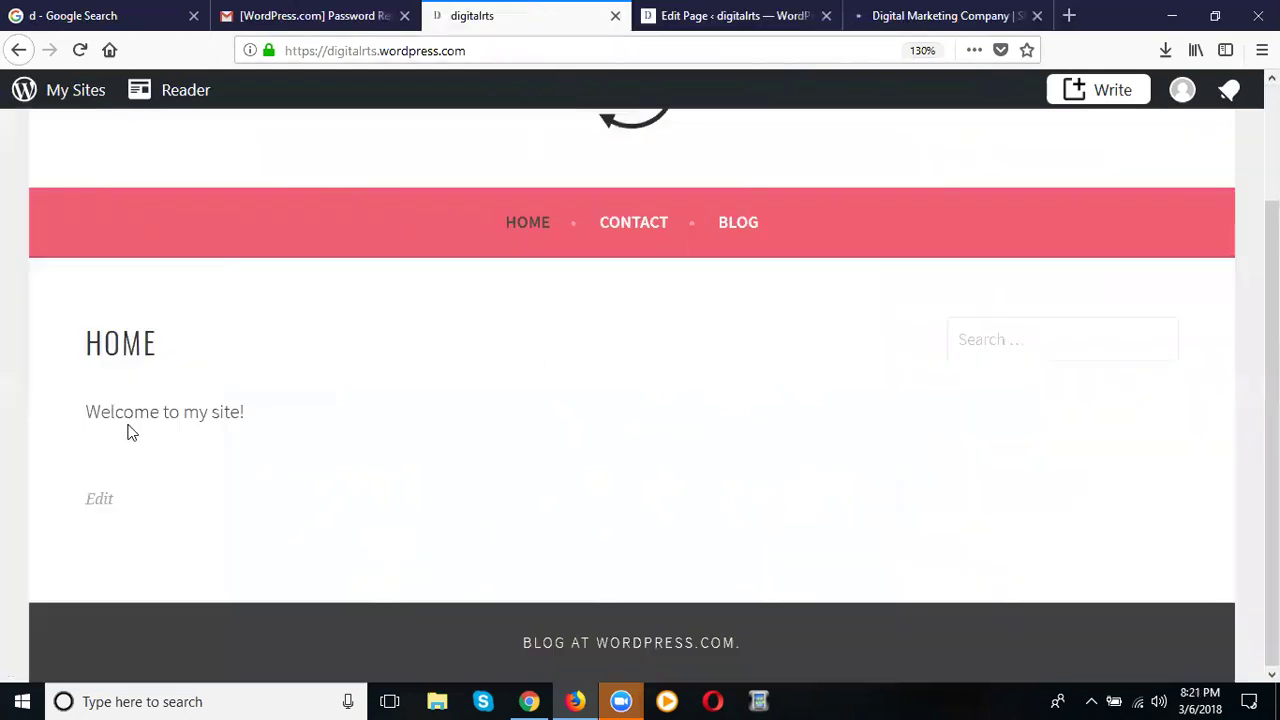
pyautogui.click(80, 50)
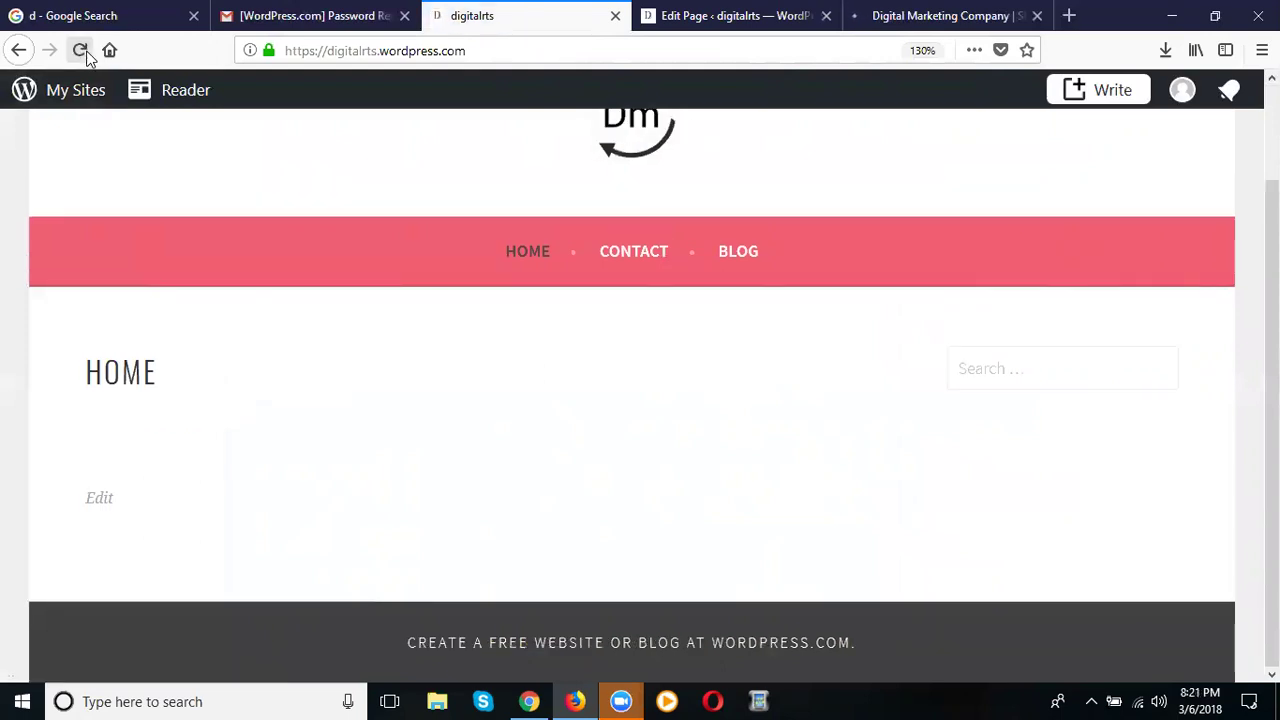
pyautogui.click(84, 53)
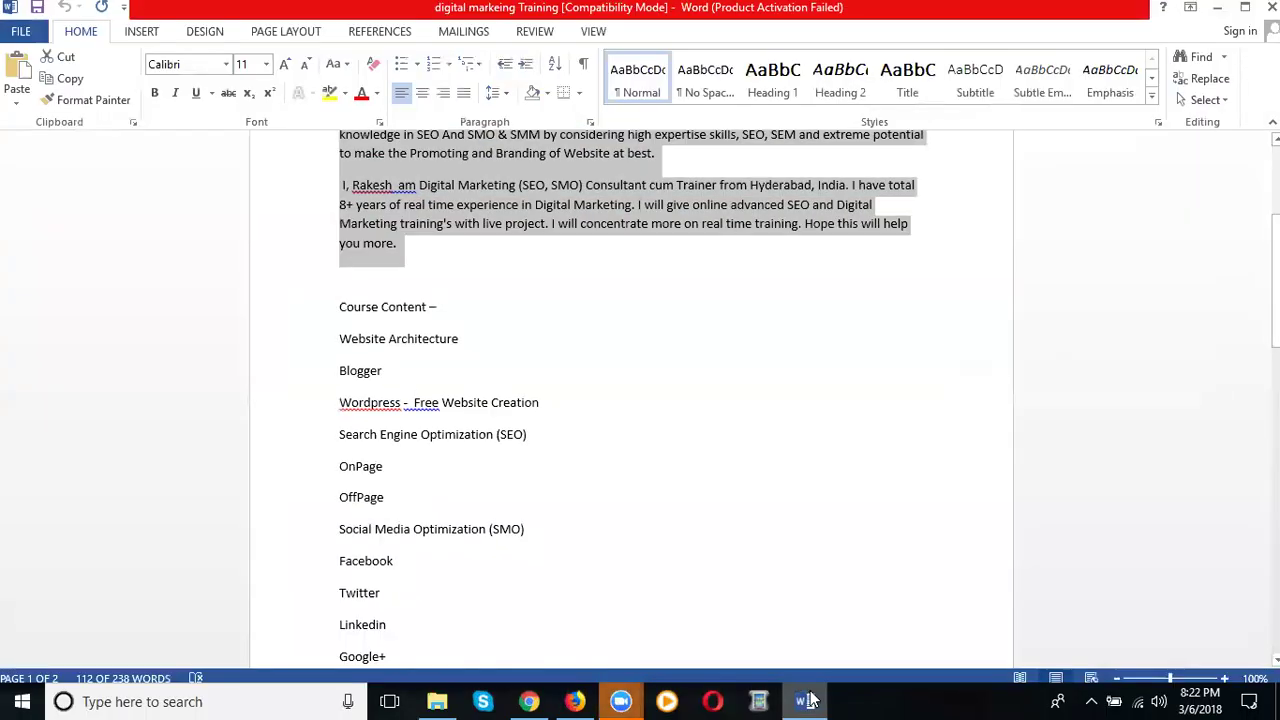
# Step: Return from the Word document to the Home page editor and open the file chooser for uploading media into the empty body
pyautogui.click(806, 700)
pyautogui.click(665, 30)
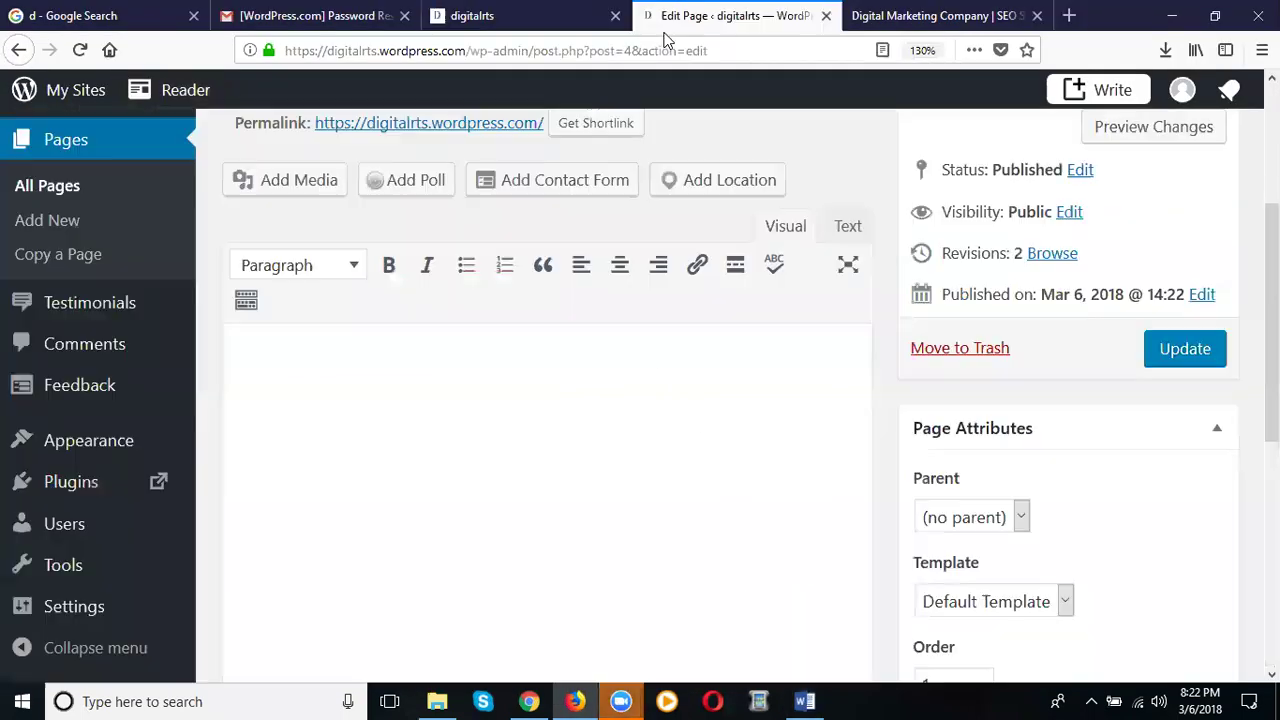
pyautogui.click(303, 432)
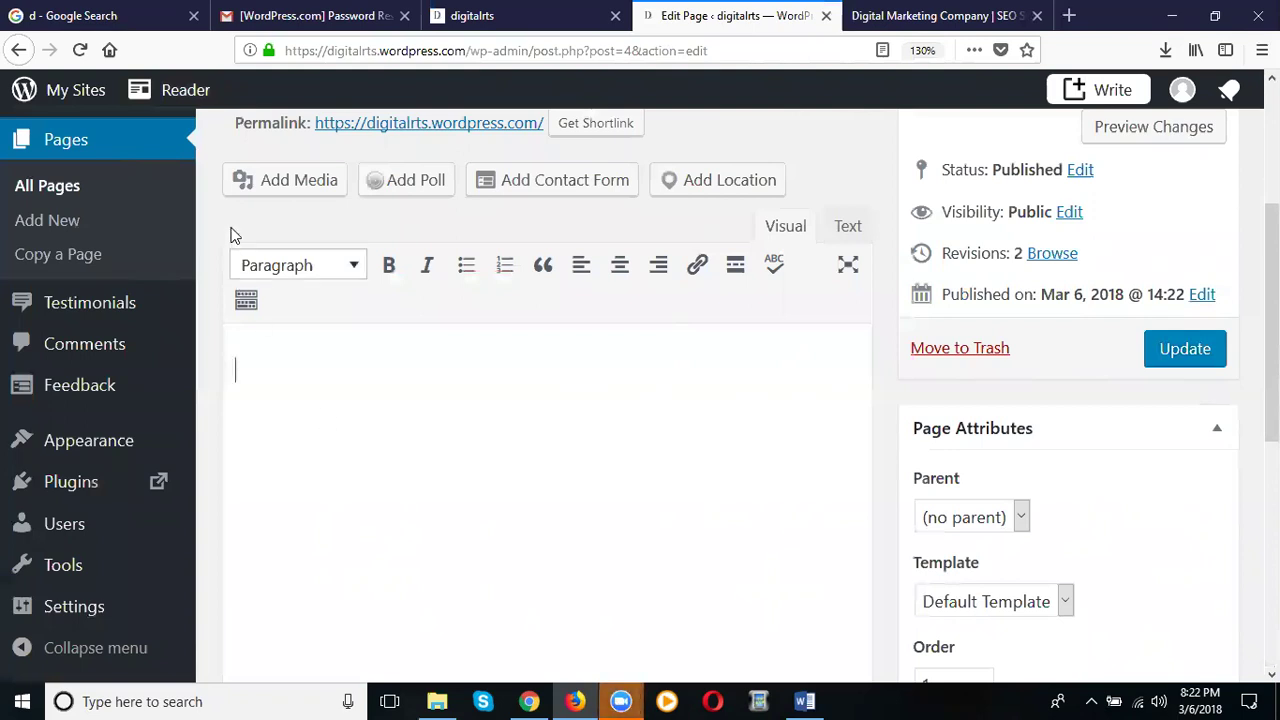
pyautogui.click(274, 190)
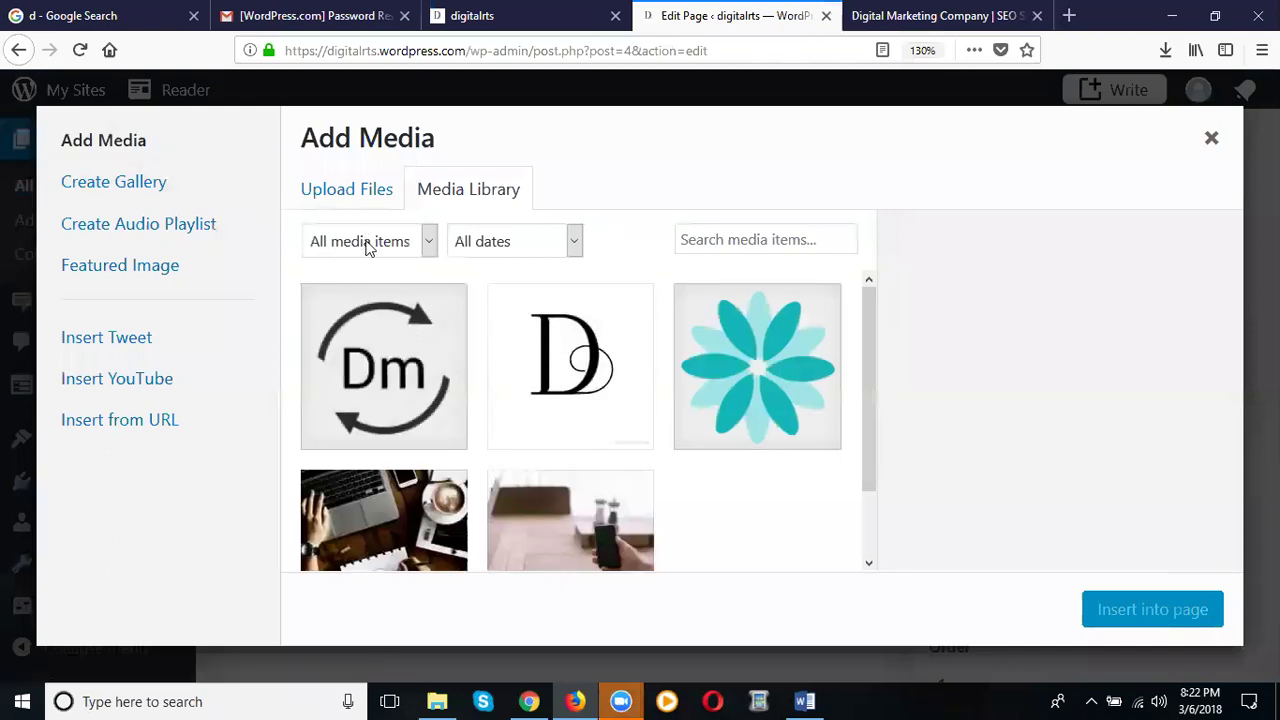
pyautogui.click(334, 187)
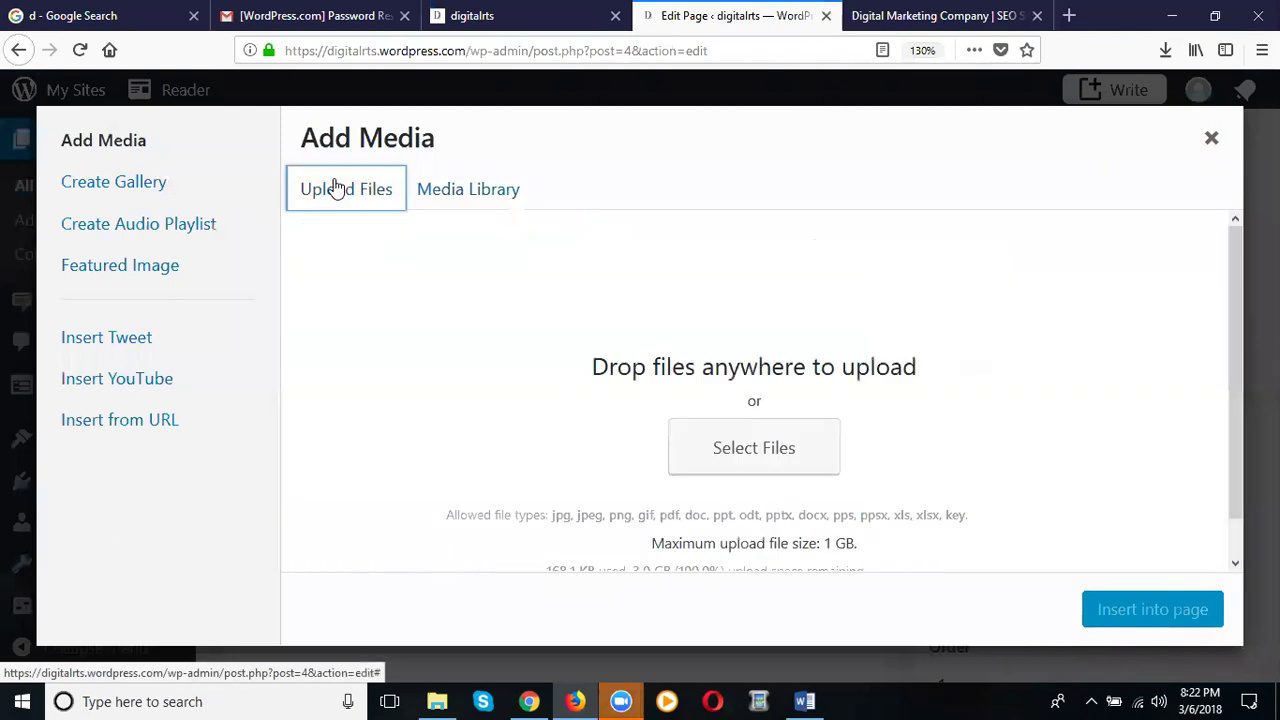
pyautogui.click(709, 443)
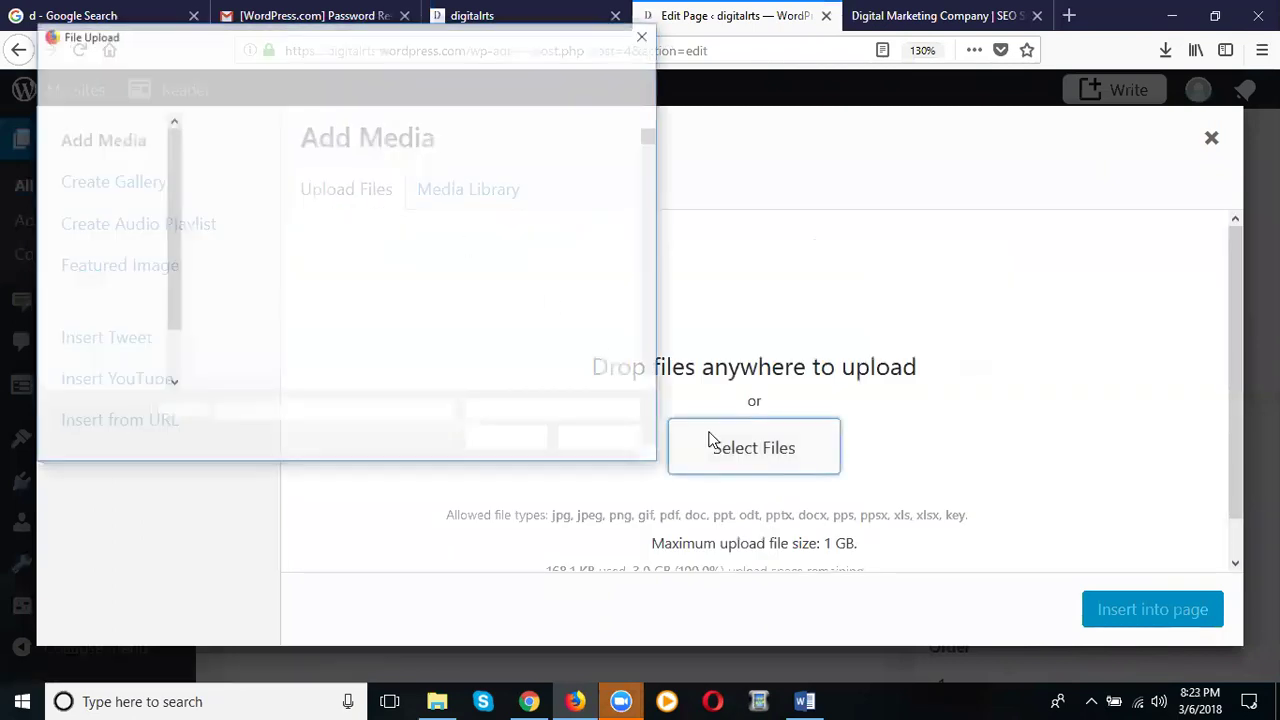
# Step: Upload the image digital-marketing-training-rts from the Digital Marketing Training folder and insert it into the Home page
pyautogui.click(240, 65)
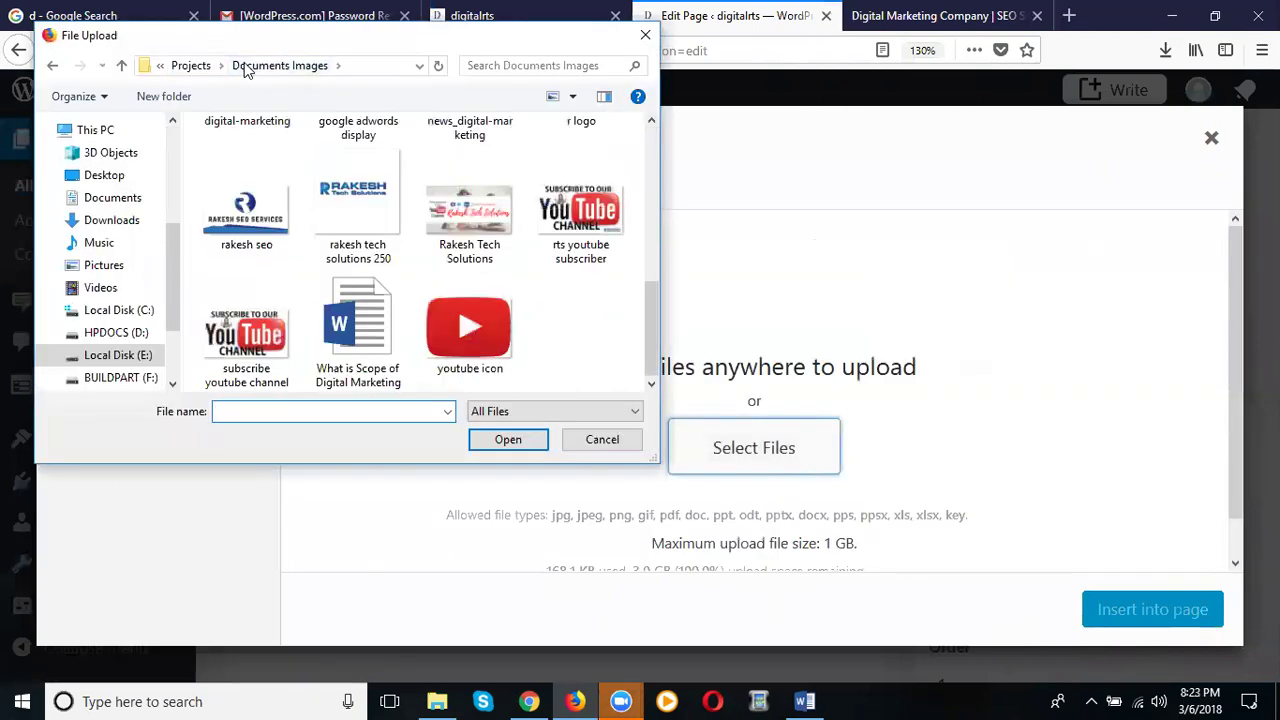
pyautogui.scroll(5, 291, 157)
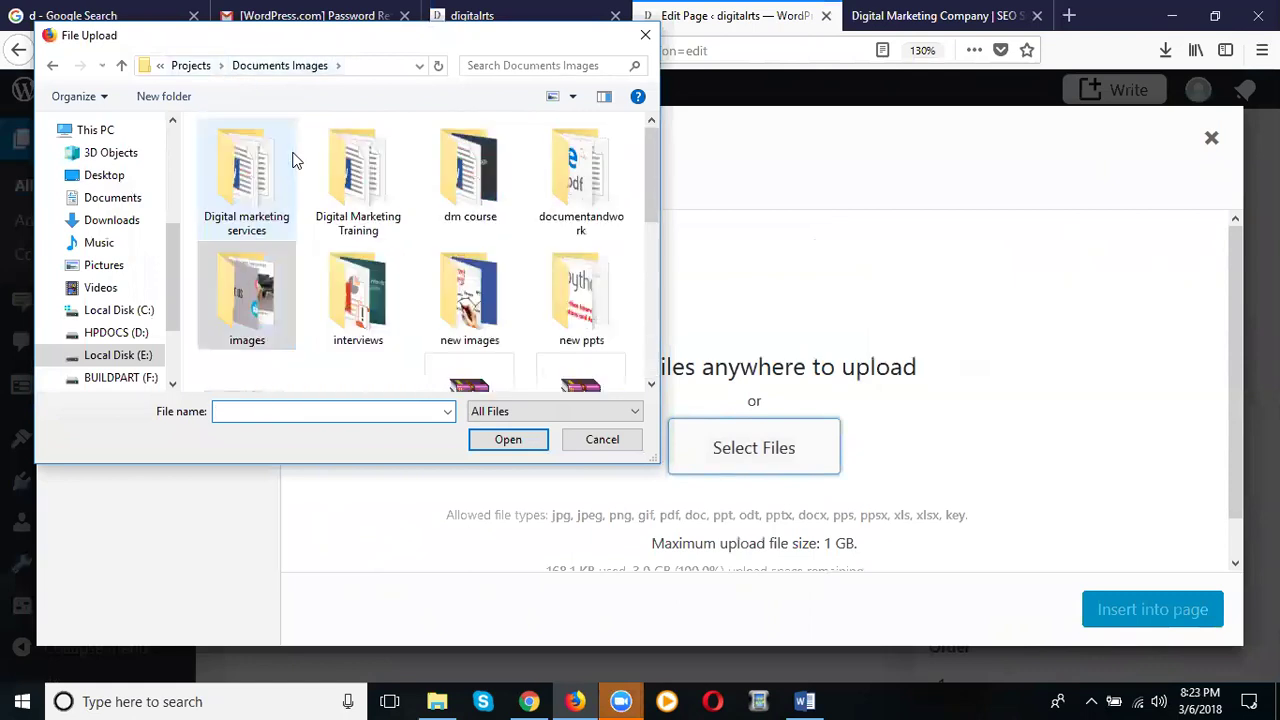
pyautogui.doubleClick(356, 173)
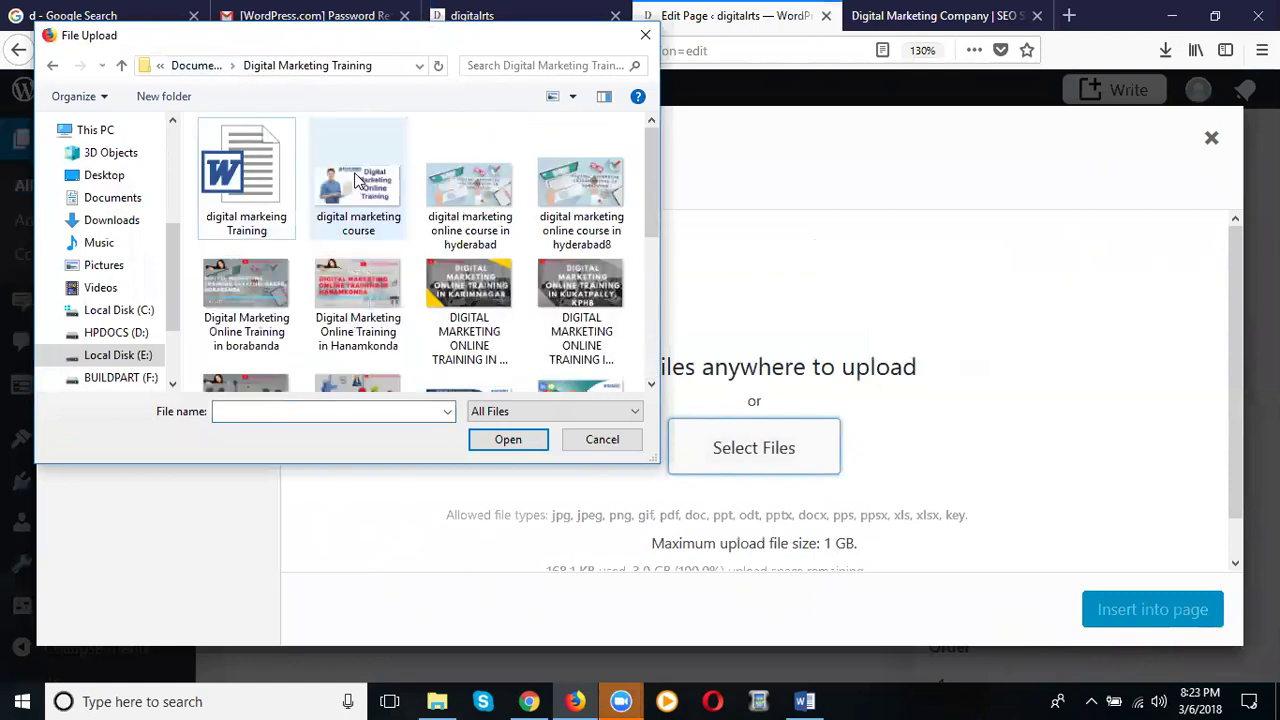
pyautogui.scroll(-5, 422, 228)
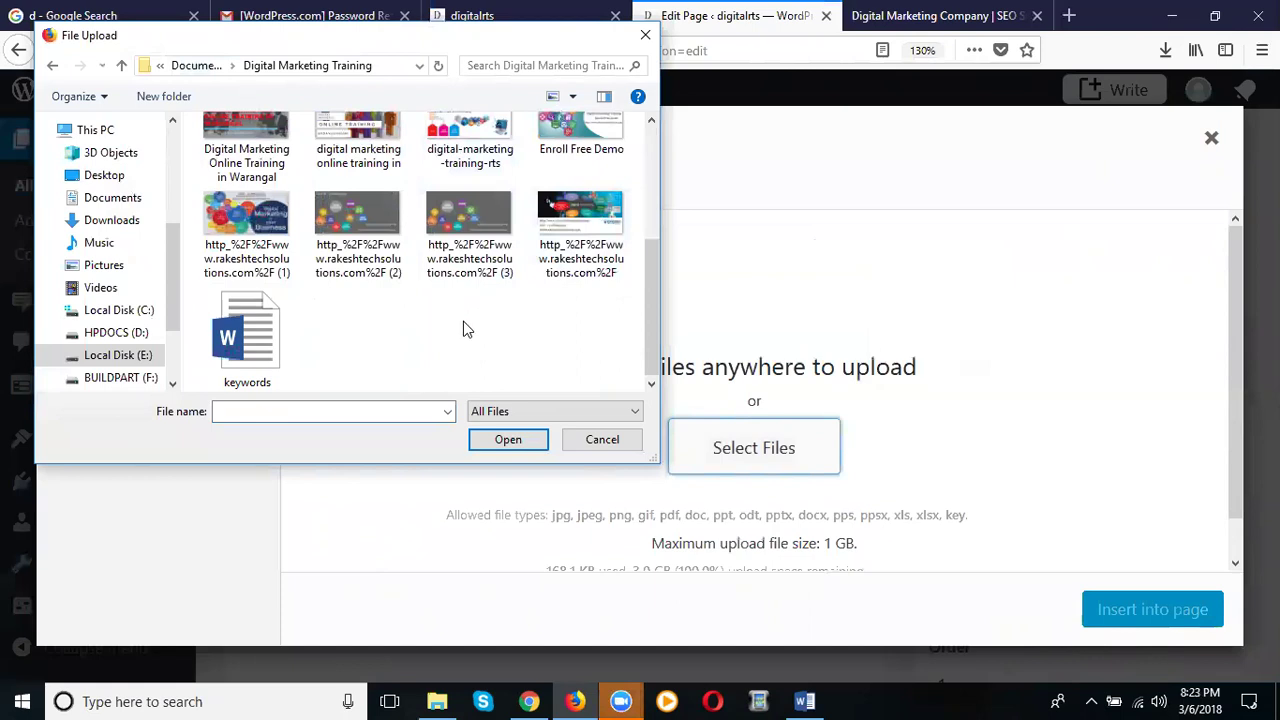
pyautogui.doubleClick(463, 150)
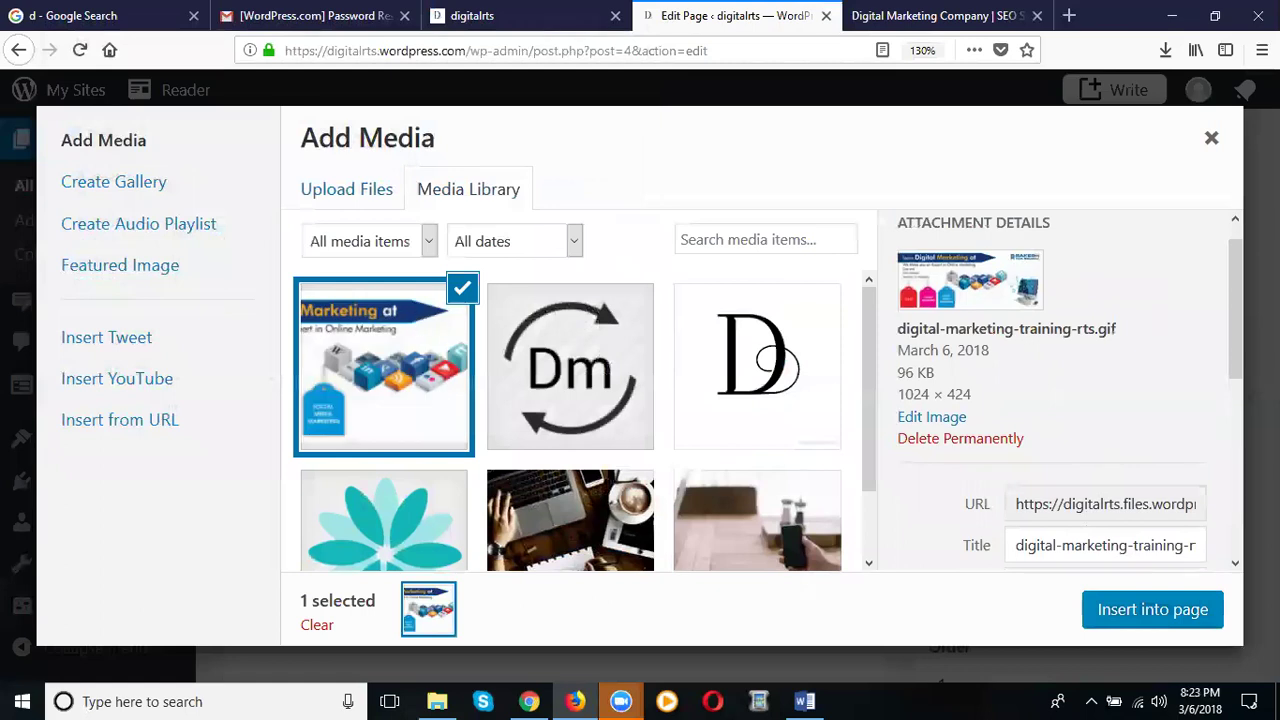
pyautogui.click(1178, 611)
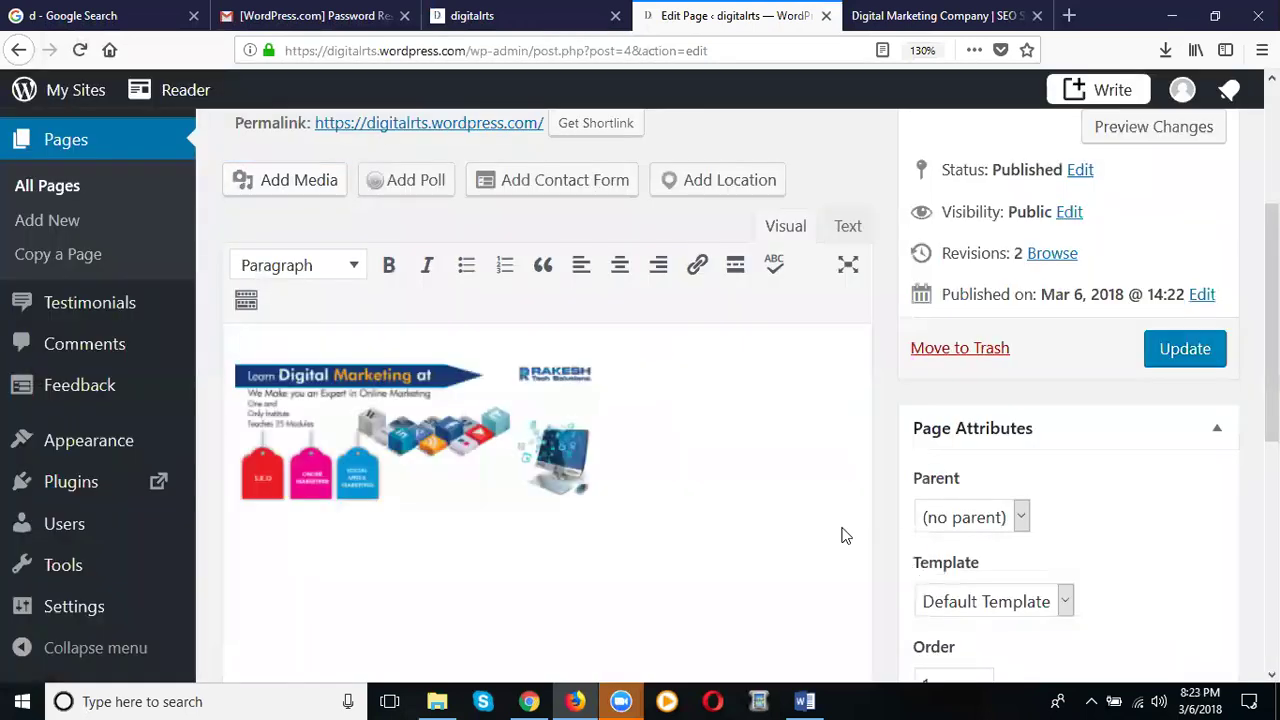
# Step: Center the inserted banner image and set its size to Large – 620 × 257
pyautogui.click(465, 436)
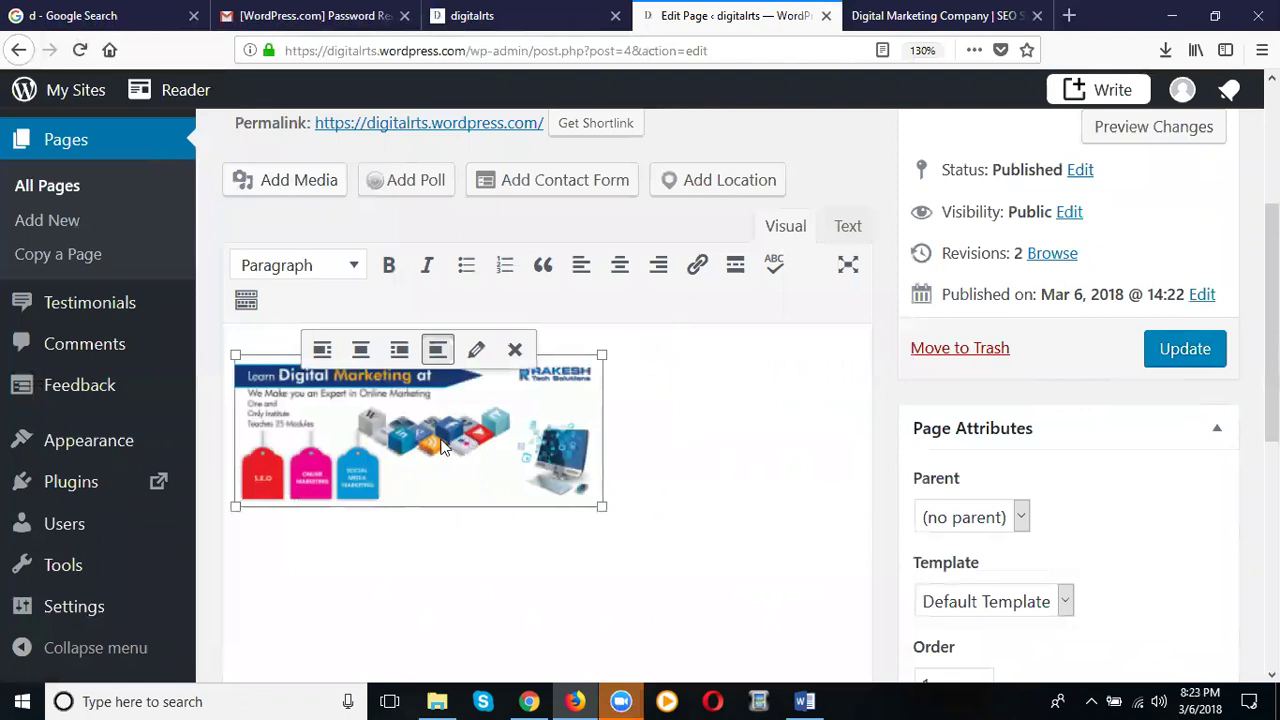
pyautogui.click(480, 353)
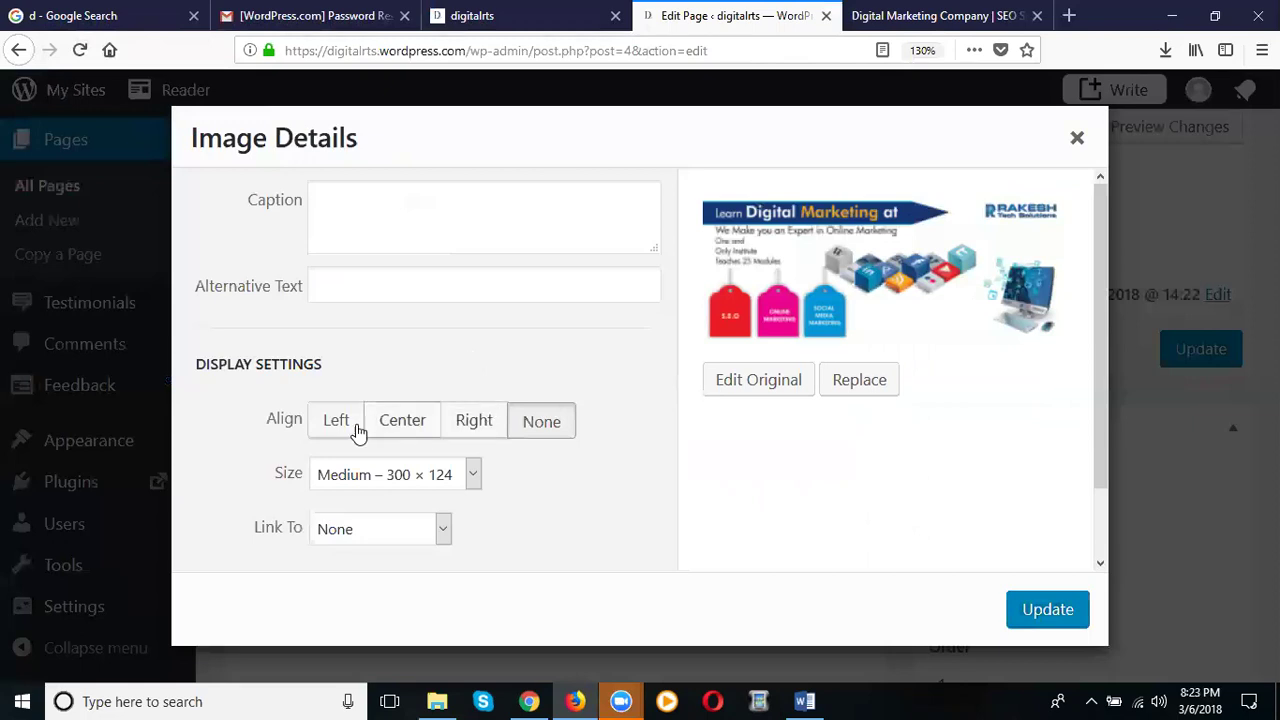
pyautogui.click(402, 436)
pyautogui.scroll(-1, 500, 425)
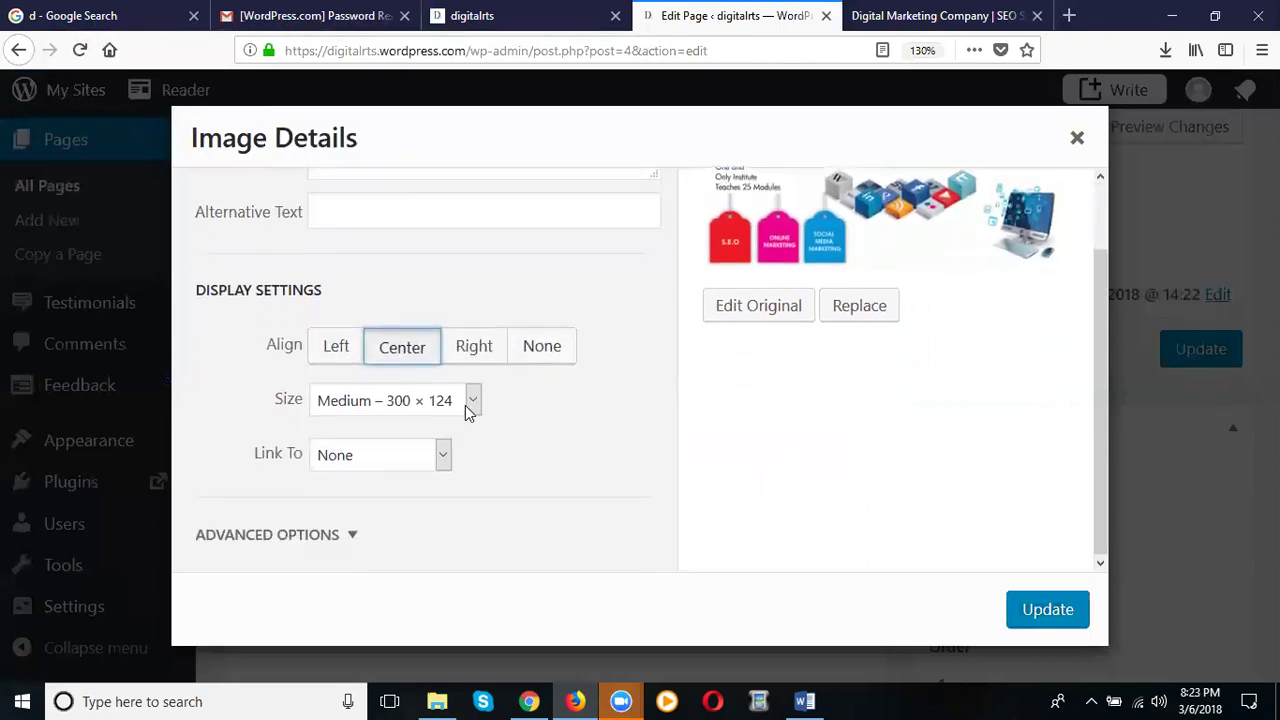
pyautogui.click(472, 401)
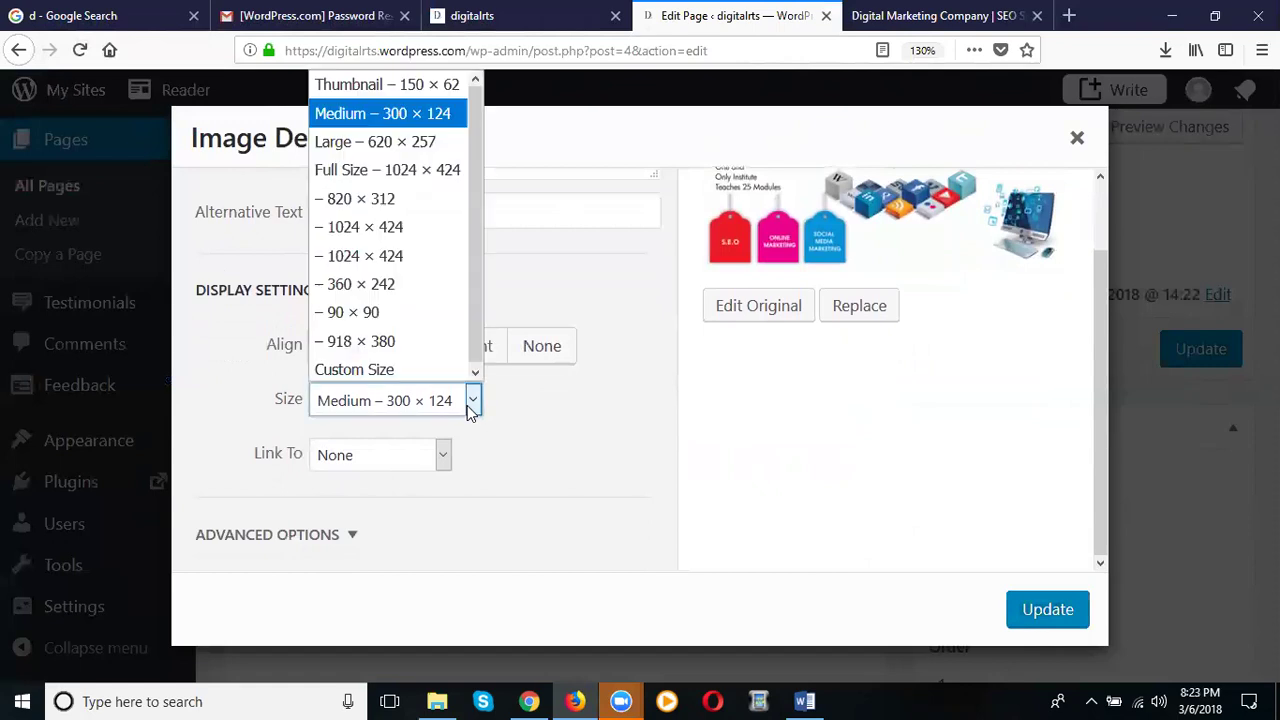
pyautogui.click(374, 140)
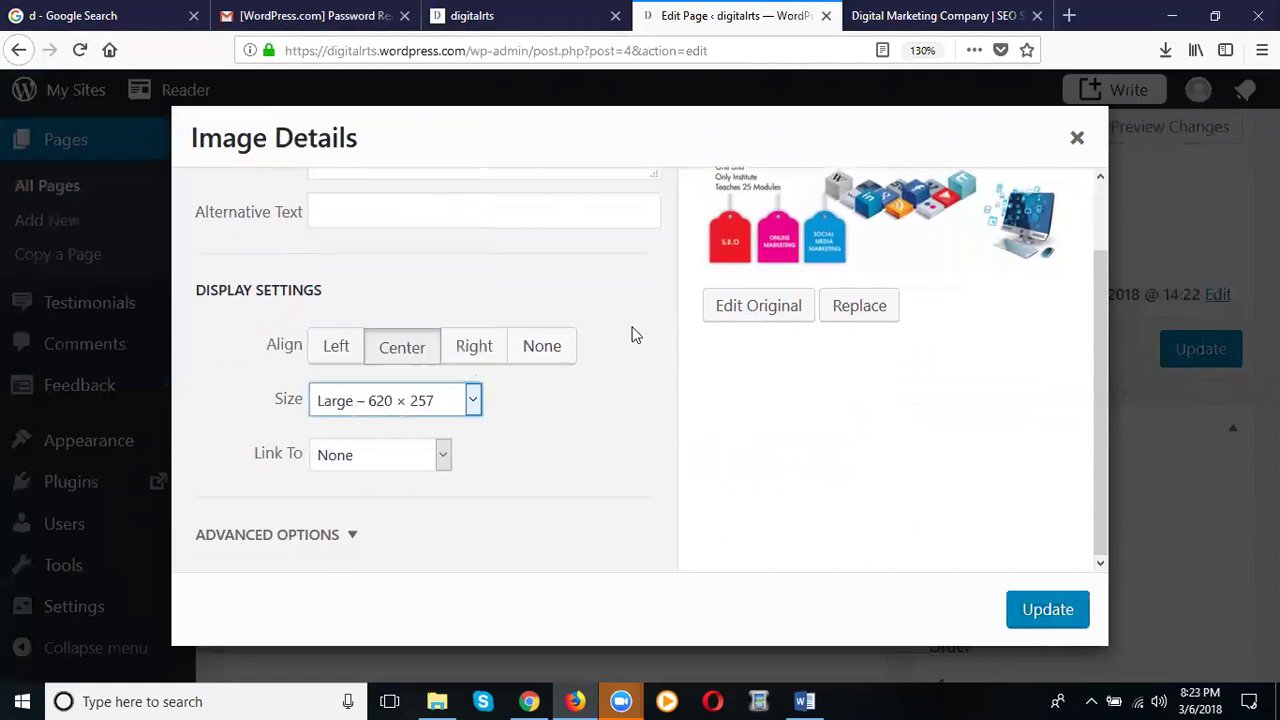
pyautogui.click(1028, 607)
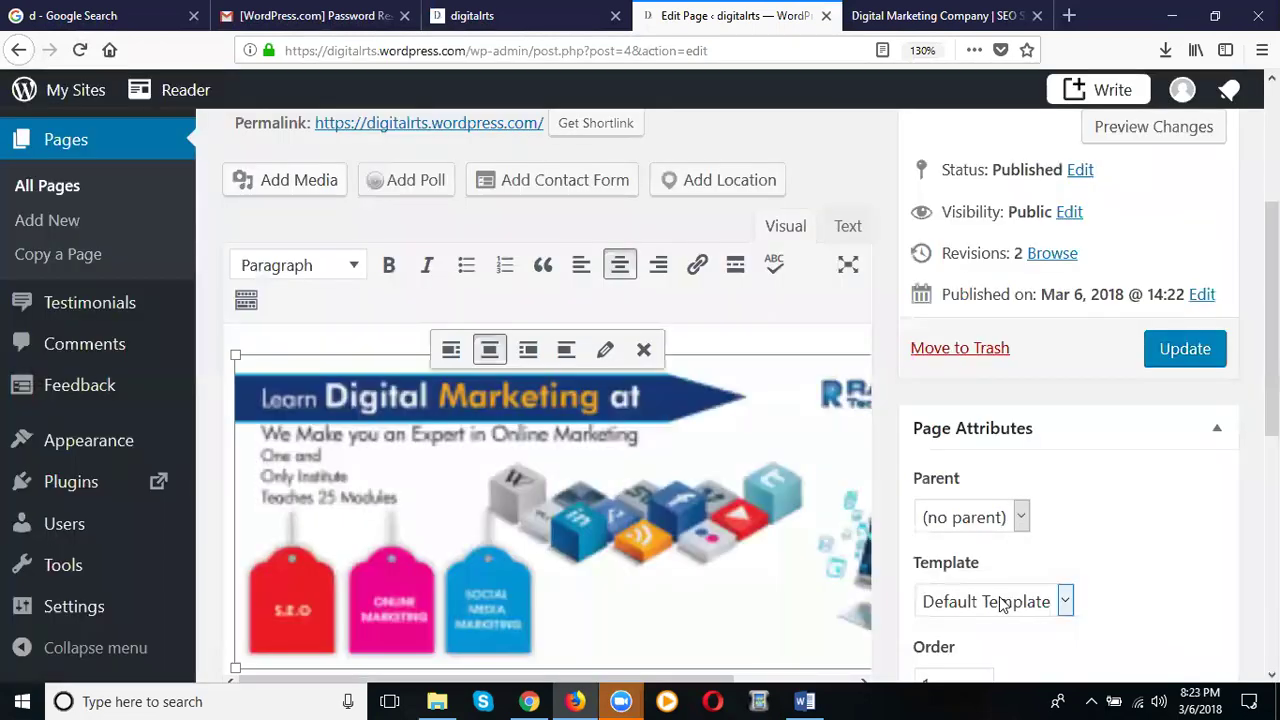
# Step: Paste the two introductory paragraphs about Rakesh Tech Solutions and its trainer from the Word document below the banner image
pyautogui.scroll(-4, 804, 525)
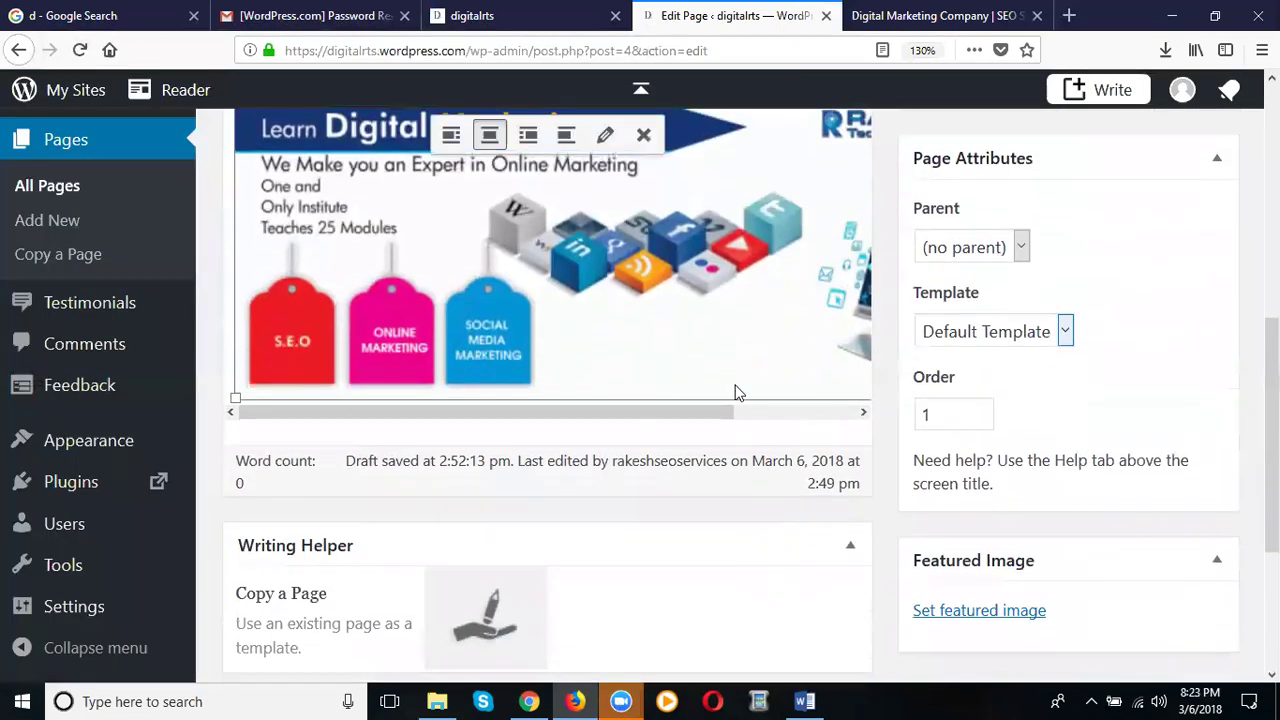
pyautogui.scroll(4, 735, 392)
pyautogui.hotkey('ctrl', '-')
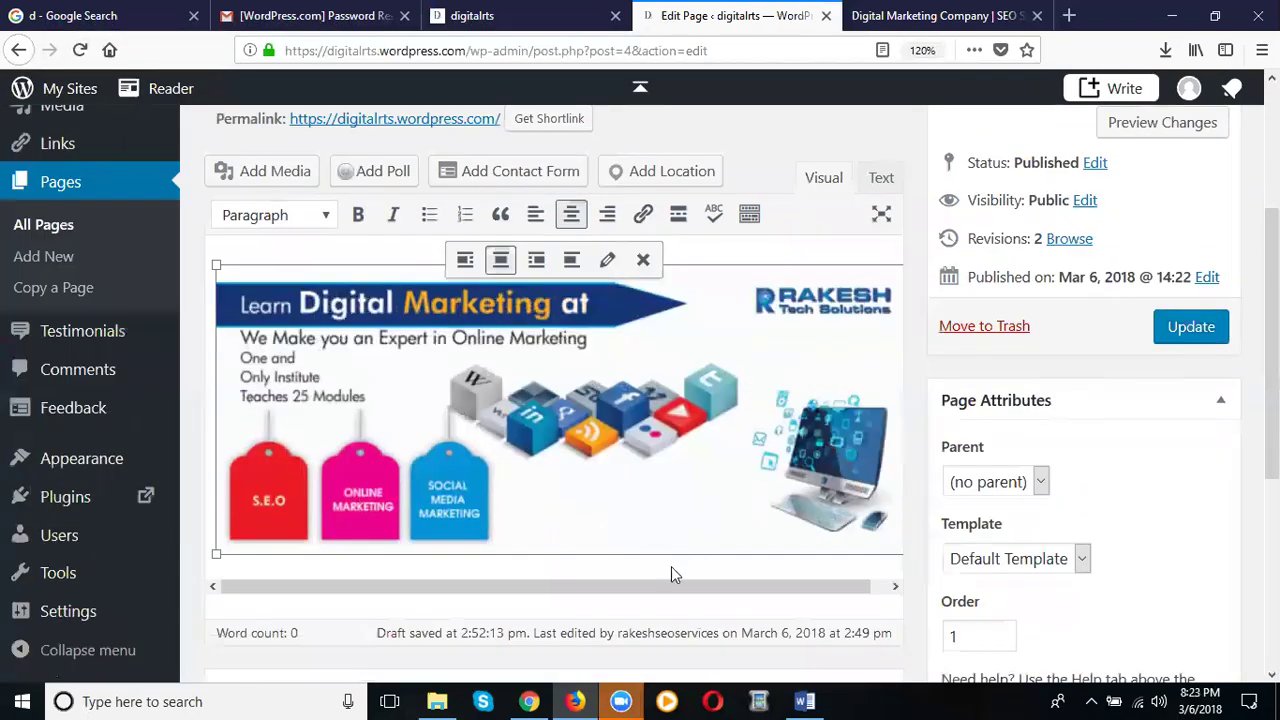
pyautogui.click(676, 520)
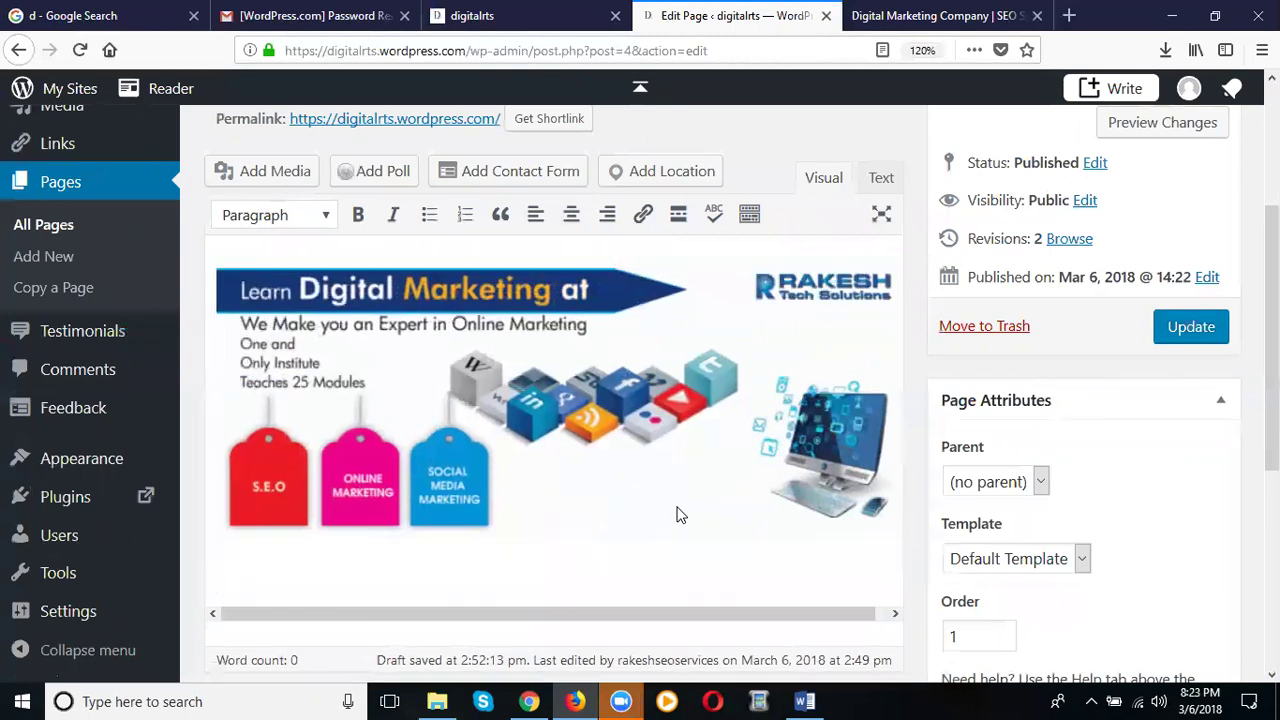
pyautogui.scroll(-1, 677, 512)
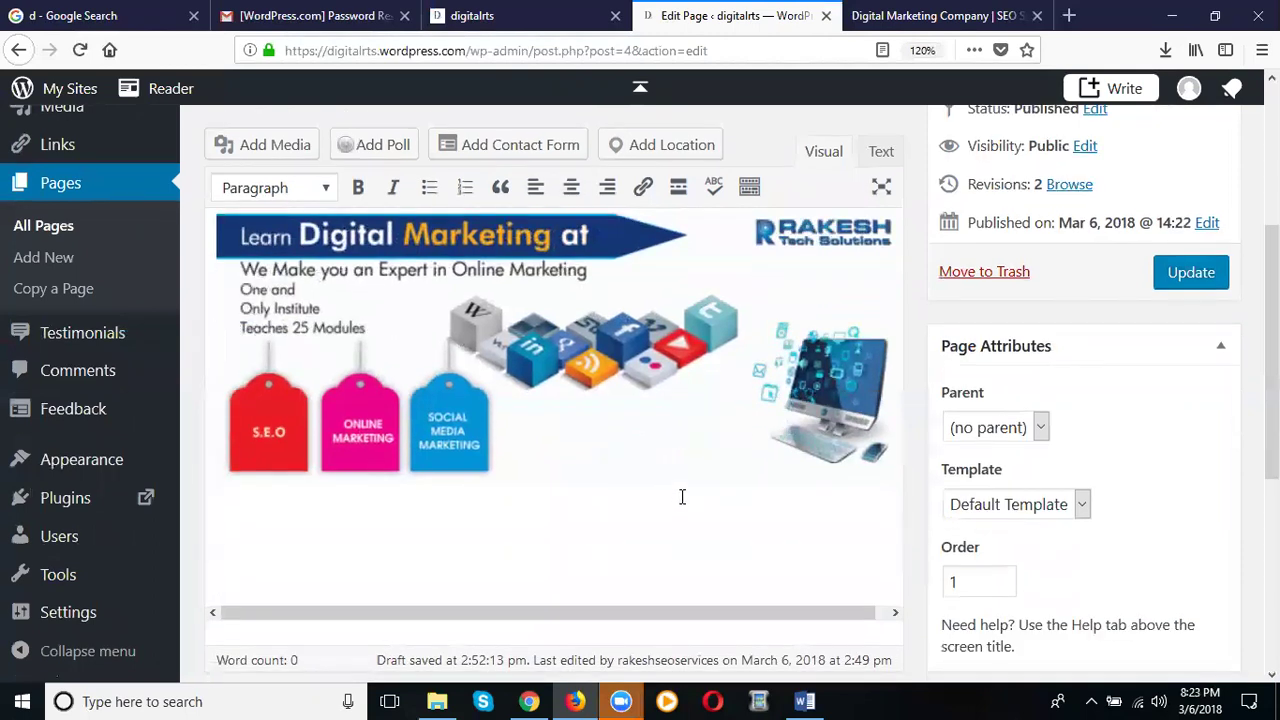
pyautogui.click(824, 700)
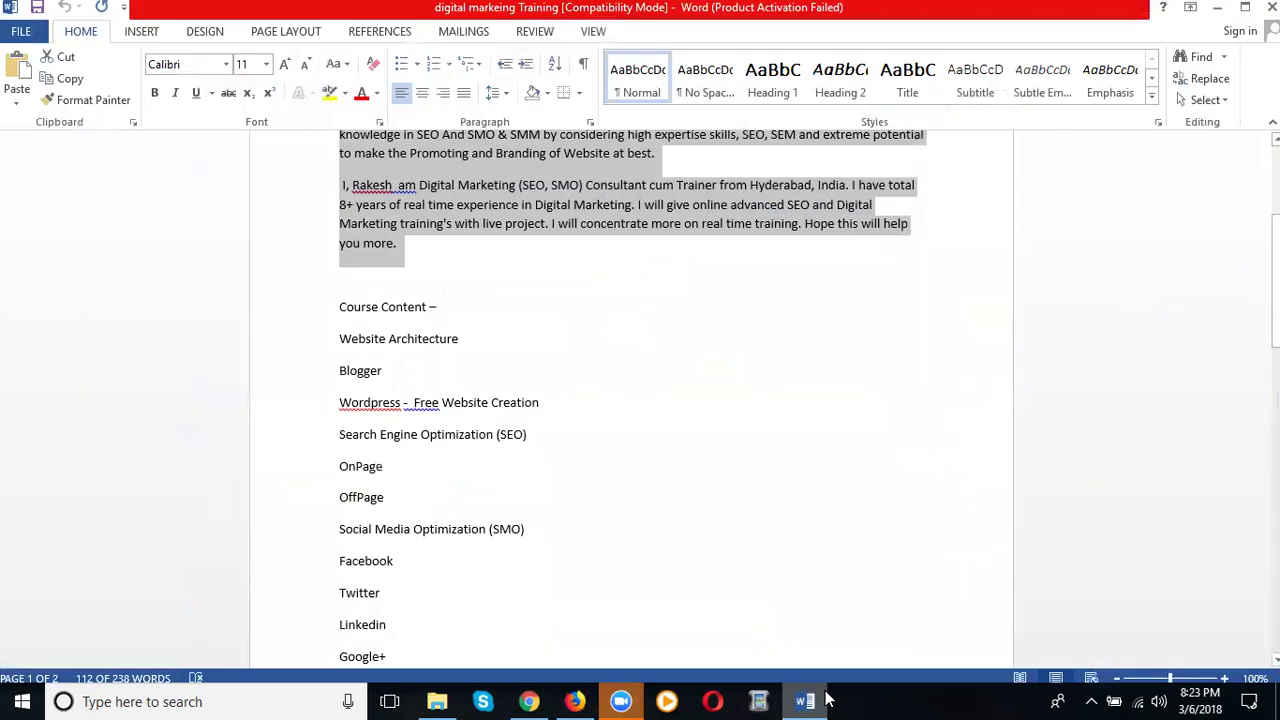
pyautogui.click(805, 701)
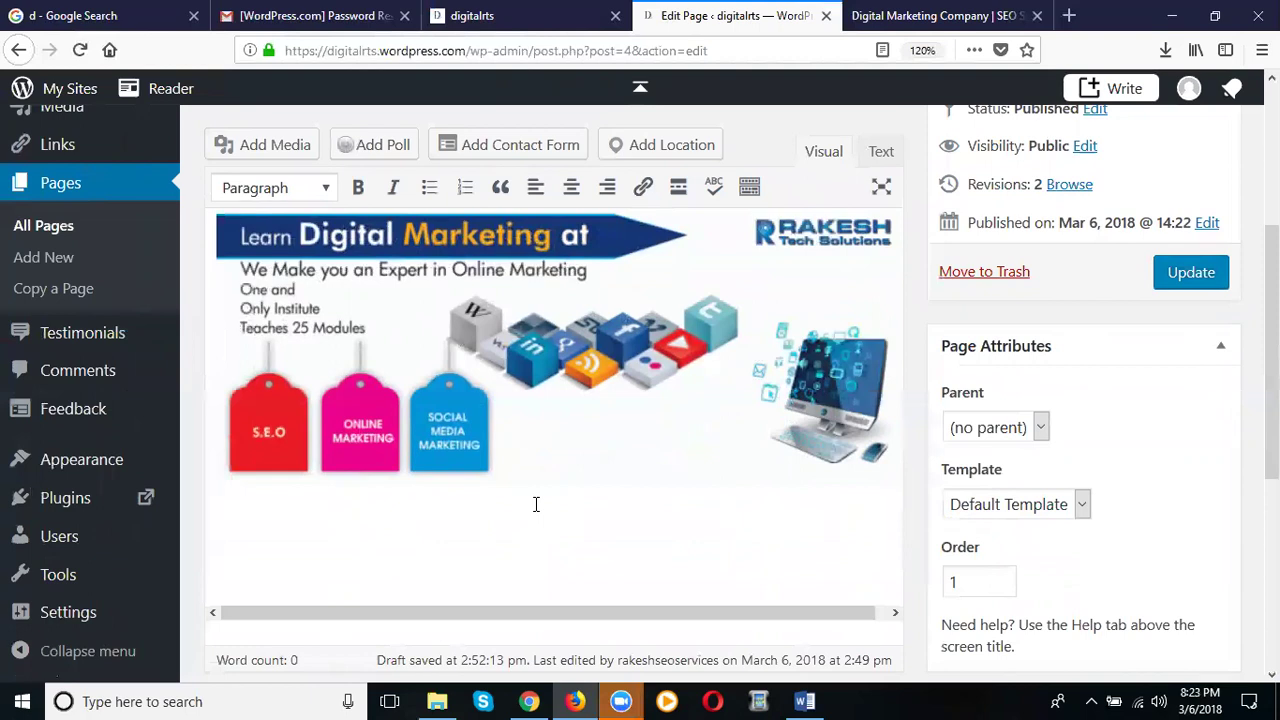
pyautogui.write("Rakesh Tech Solutions is one of the Best and Professional Digital Marketing Platform among them with more than 7 years of strong SEO, SMO, SMM And SEM experience, which has gained in depth knowledge in SEO And SMO & SMM by considering high expertise skills, SEO, SEM and extreme potential to make the Promoting and Branding of Website at best. I, Rakesh  am Digital Marketing (SEO, SMO) Consultant cum Trainer from Hyderabad, India. I have total 8+ years of real time experience in Digital Marketing. I will give online advanced SEO and Digital Marketing training's with live project. I will concentrate more on real time training. Hope this will help you more.")
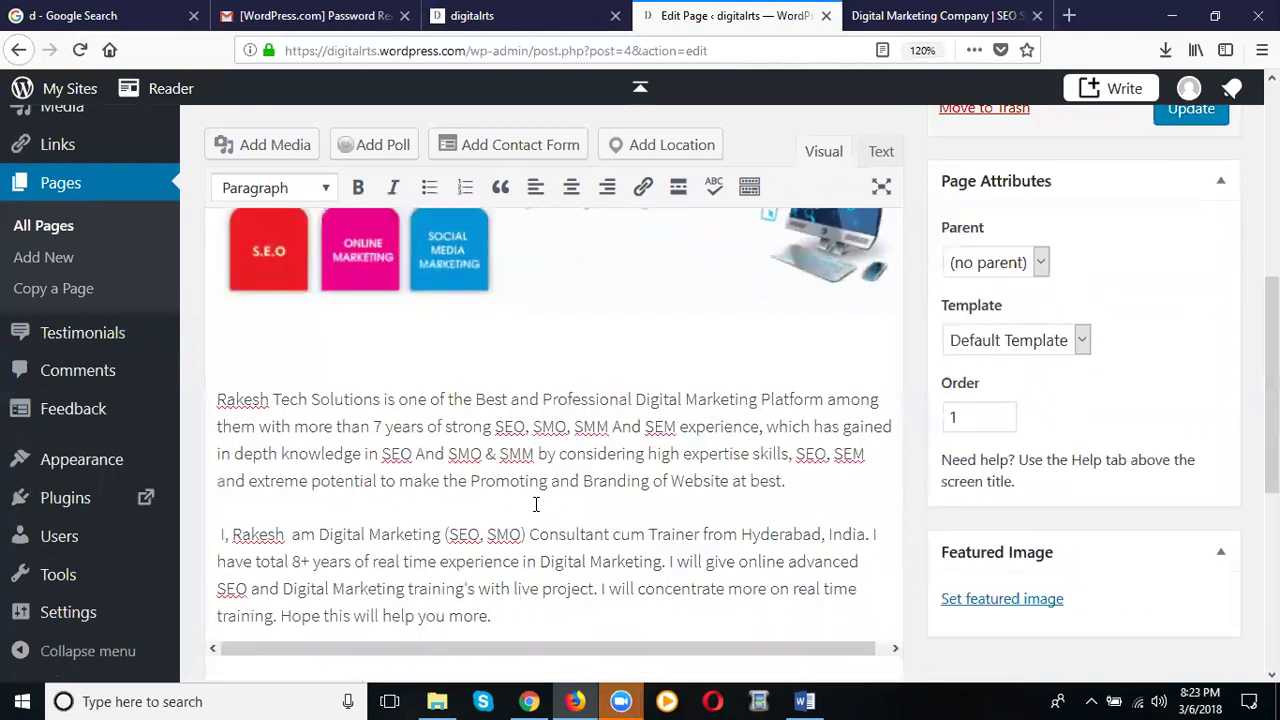
pyautogui.scroll(4, 1222, 414)
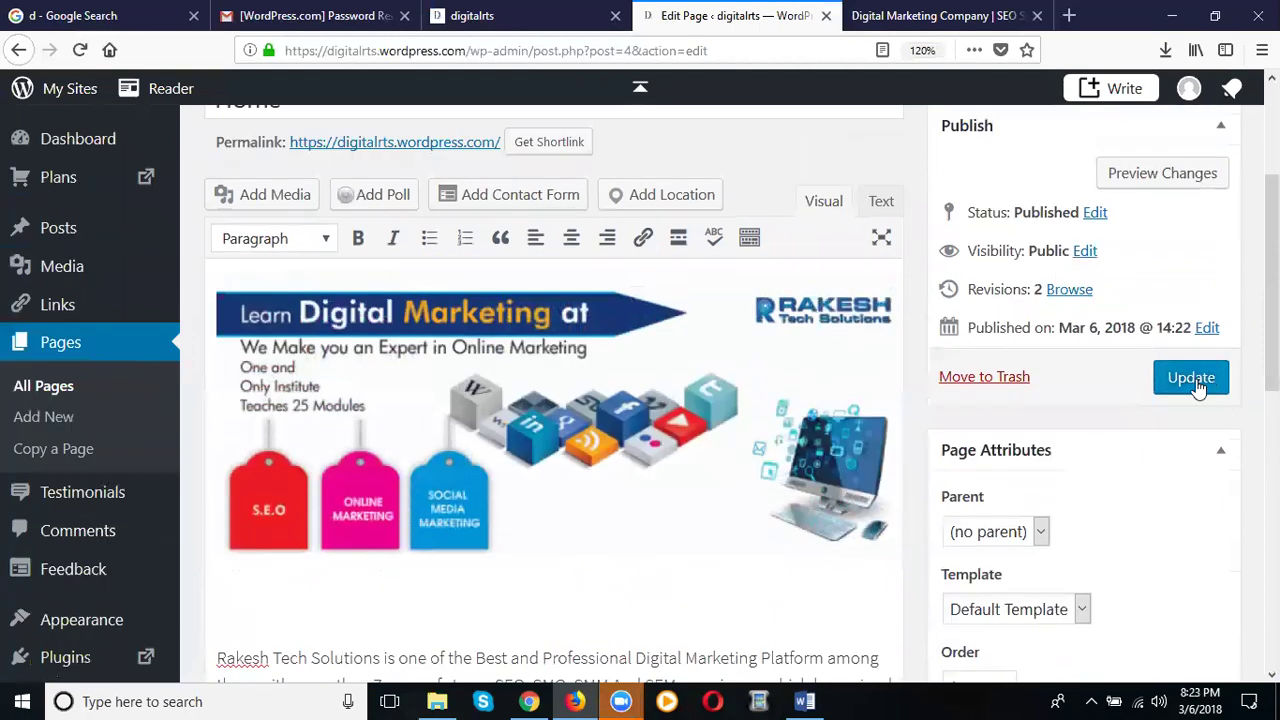
# Step: Update the Home page with its new banner and text, and reload the live digitalrts site
pyautogui.click(1192, 380)
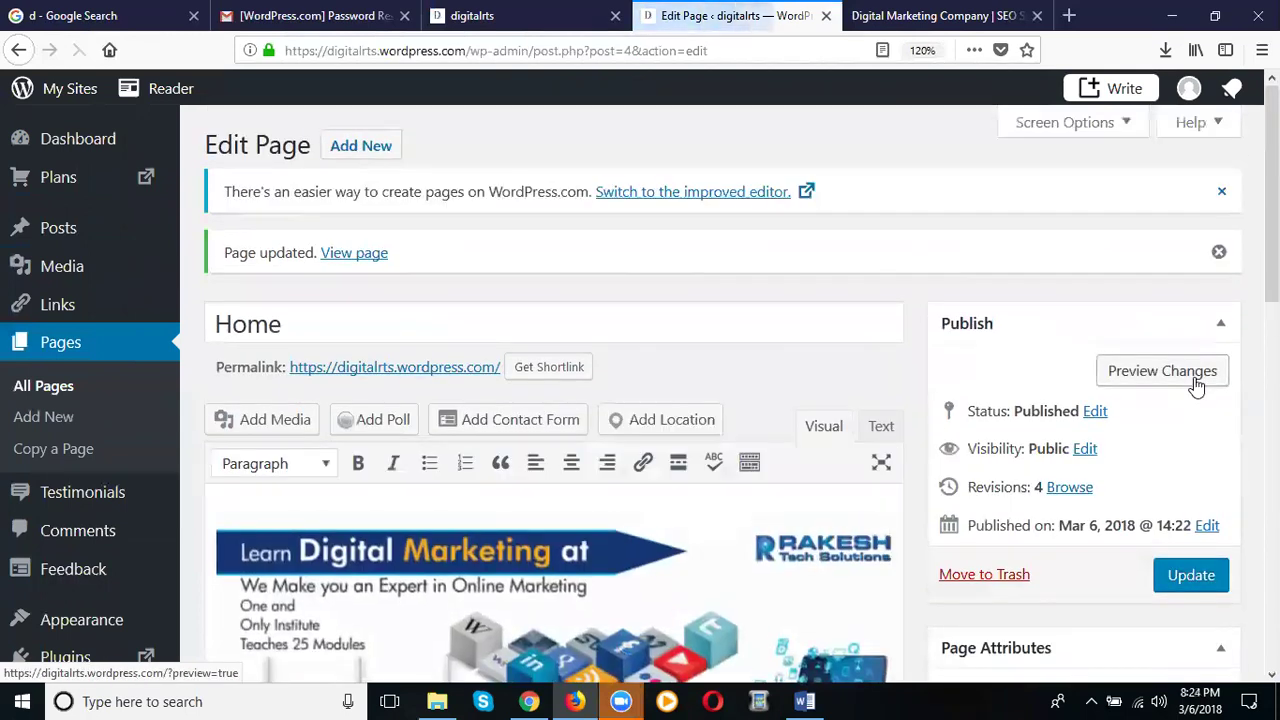
pyautogui.click(500, 15)
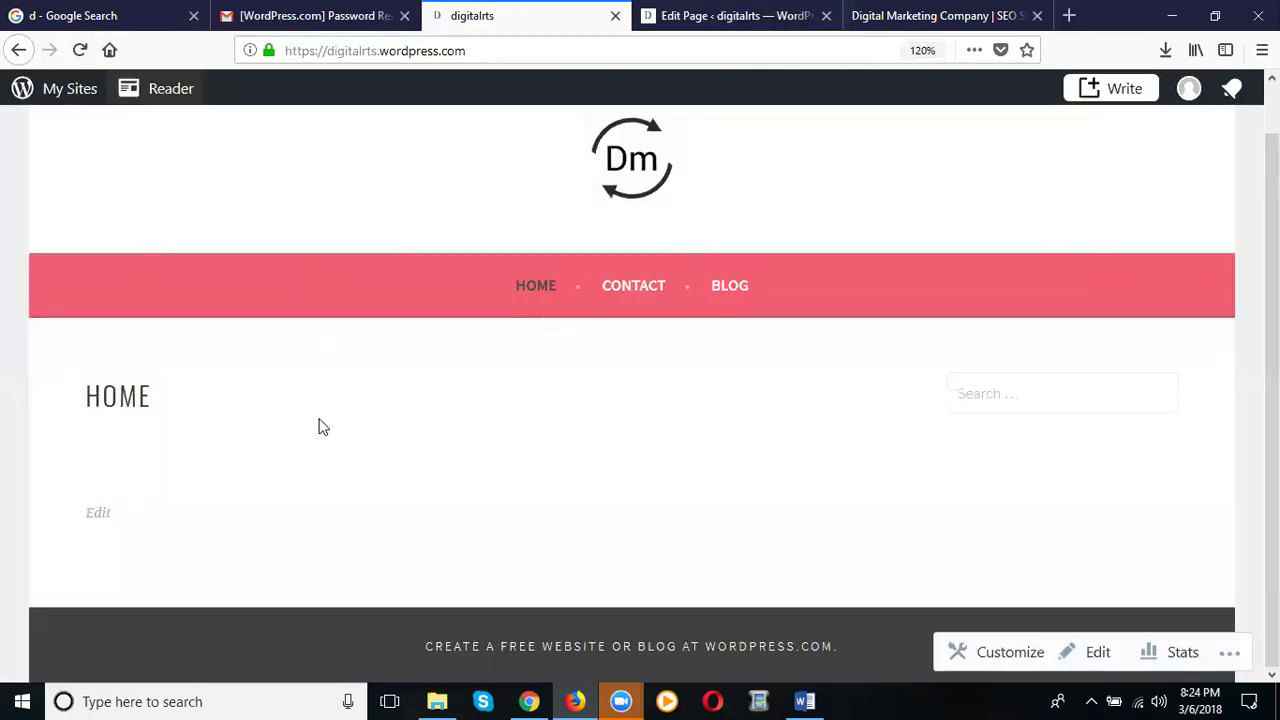
pyautogui.click(76, 52)
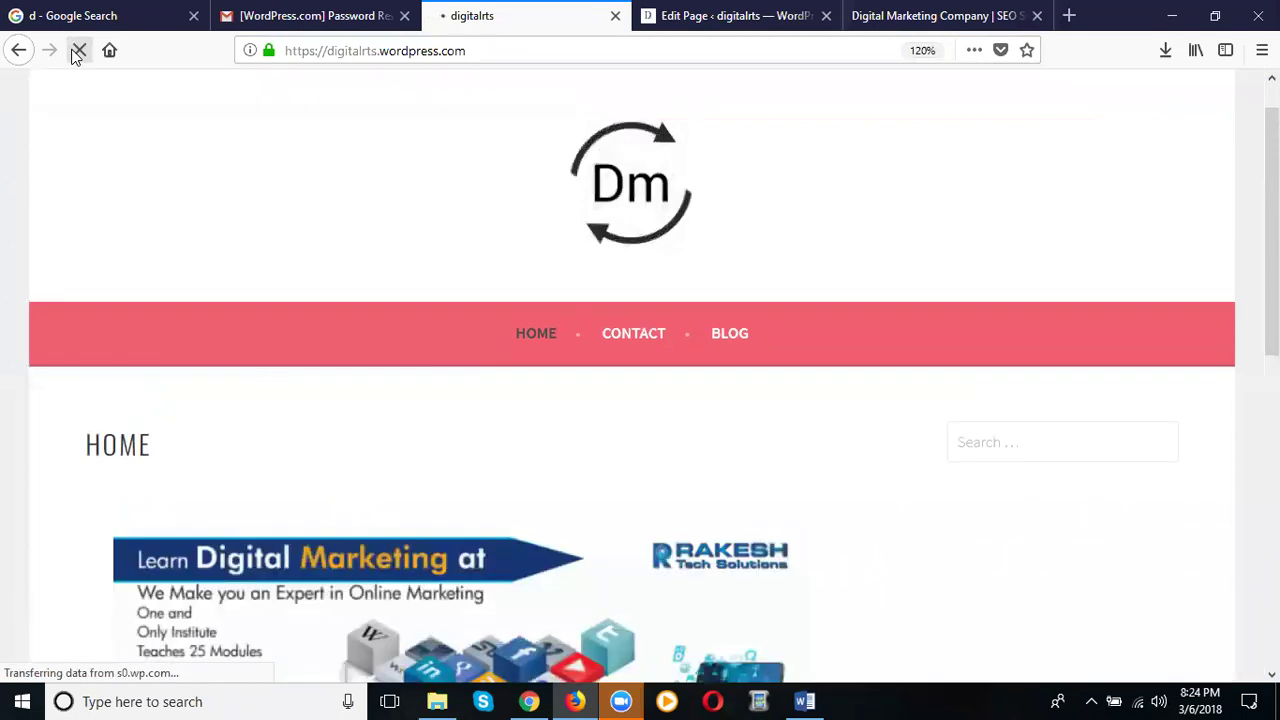
# Step: Review the banner image and both introductory paragraphs on the live Home page, and return to the Home page editor
pyautogui.scroll(-5, 615, 218)
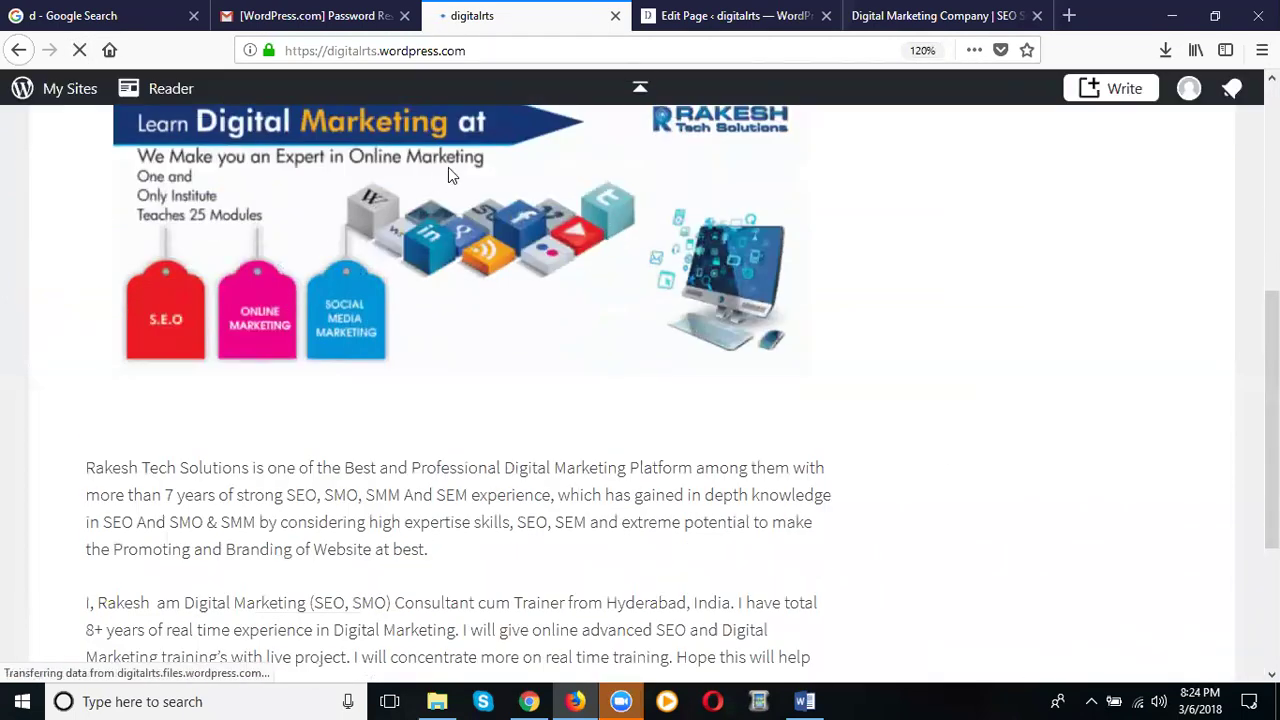
pyautogui.scroll(-3, 451, 306)
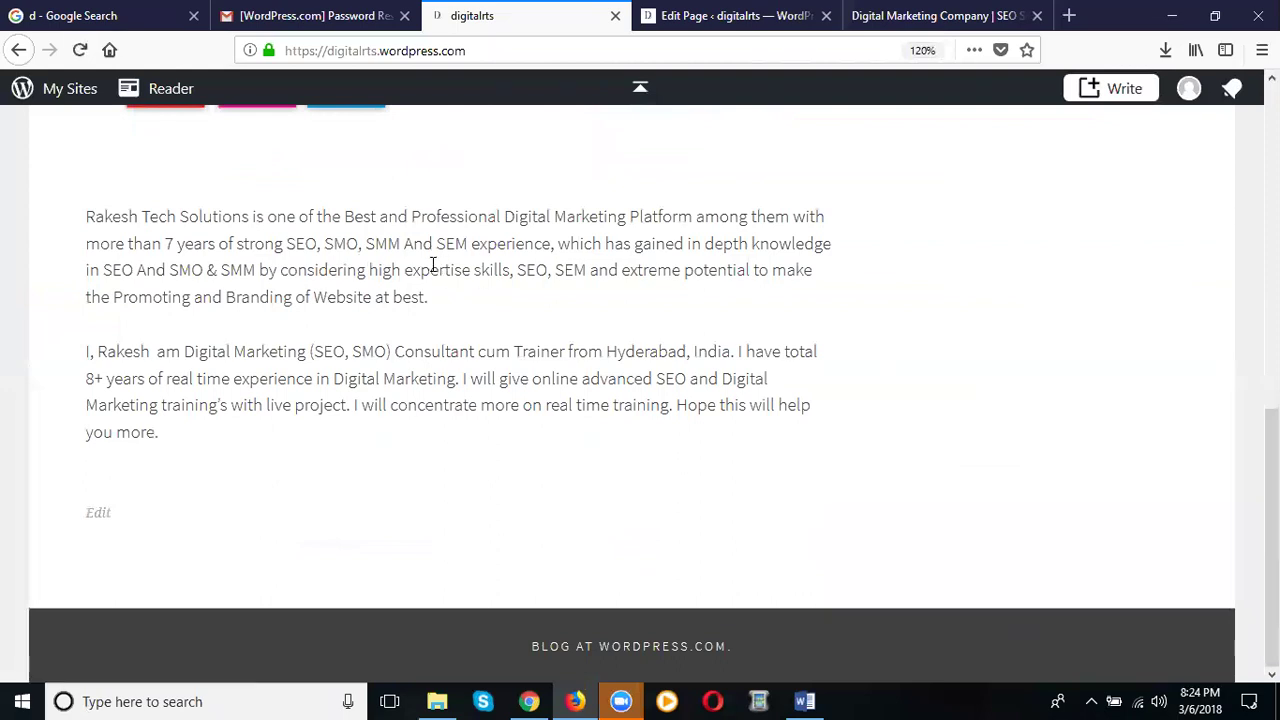
pyautogui.scroll(2, 437, 250)
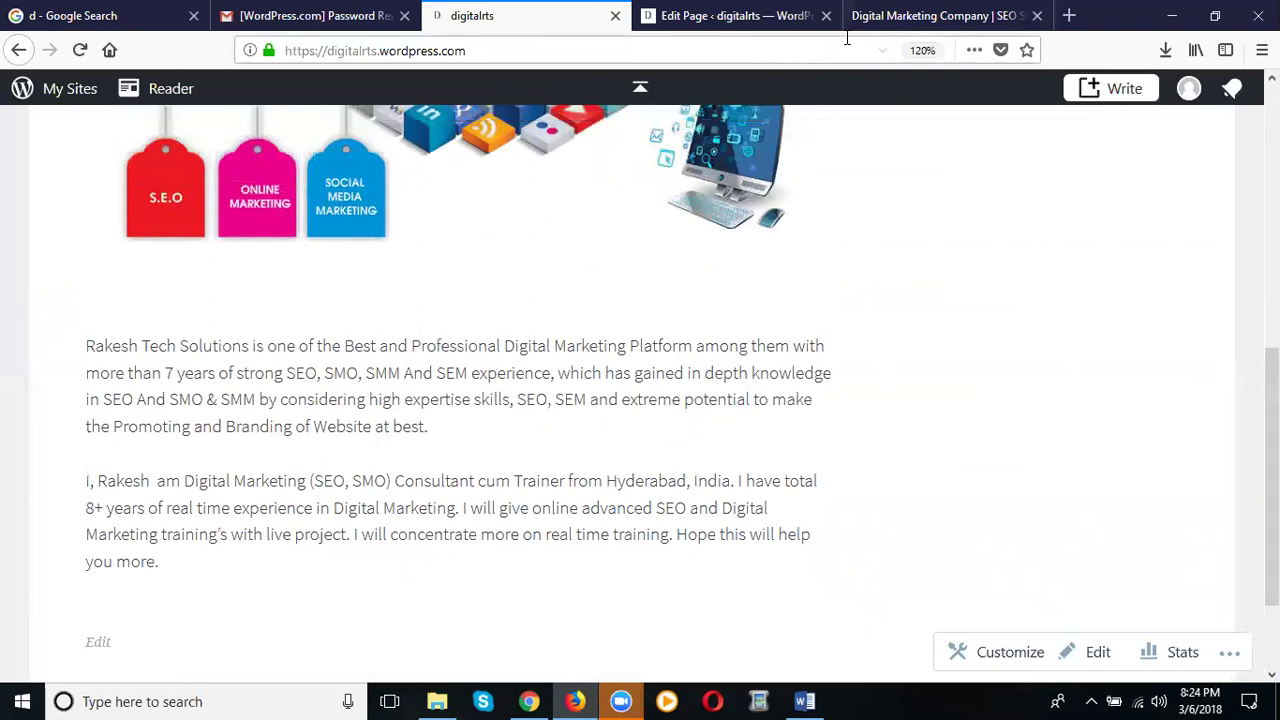
pyautogui.scroll(4, 1023, 167)
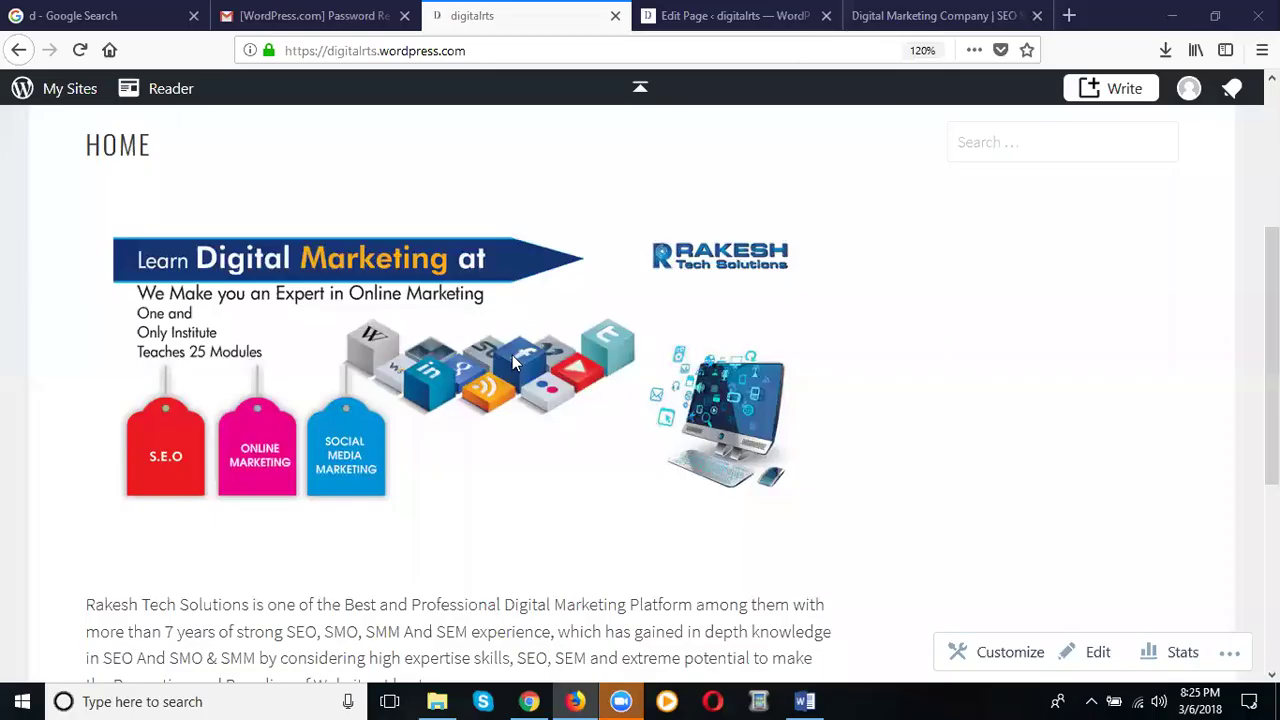
pyautogui.scroll(-6, 516, 380)
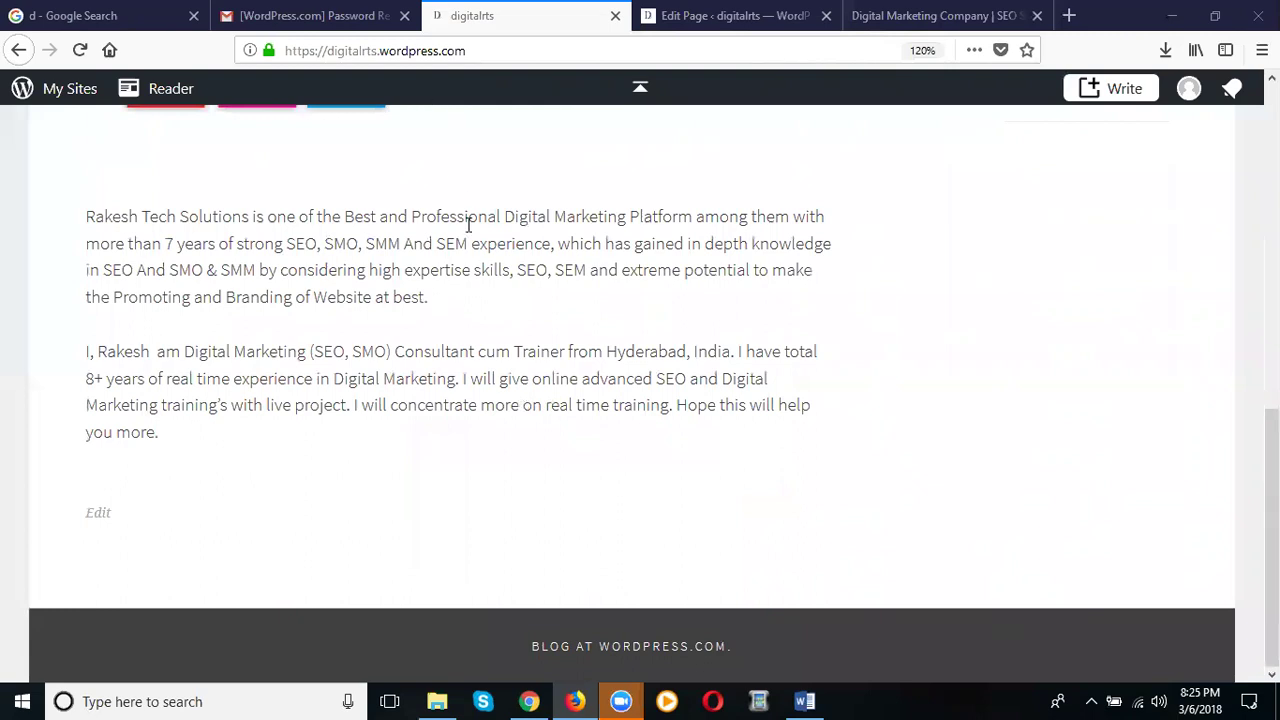
pyautogui.scroll(8, 480, 225)
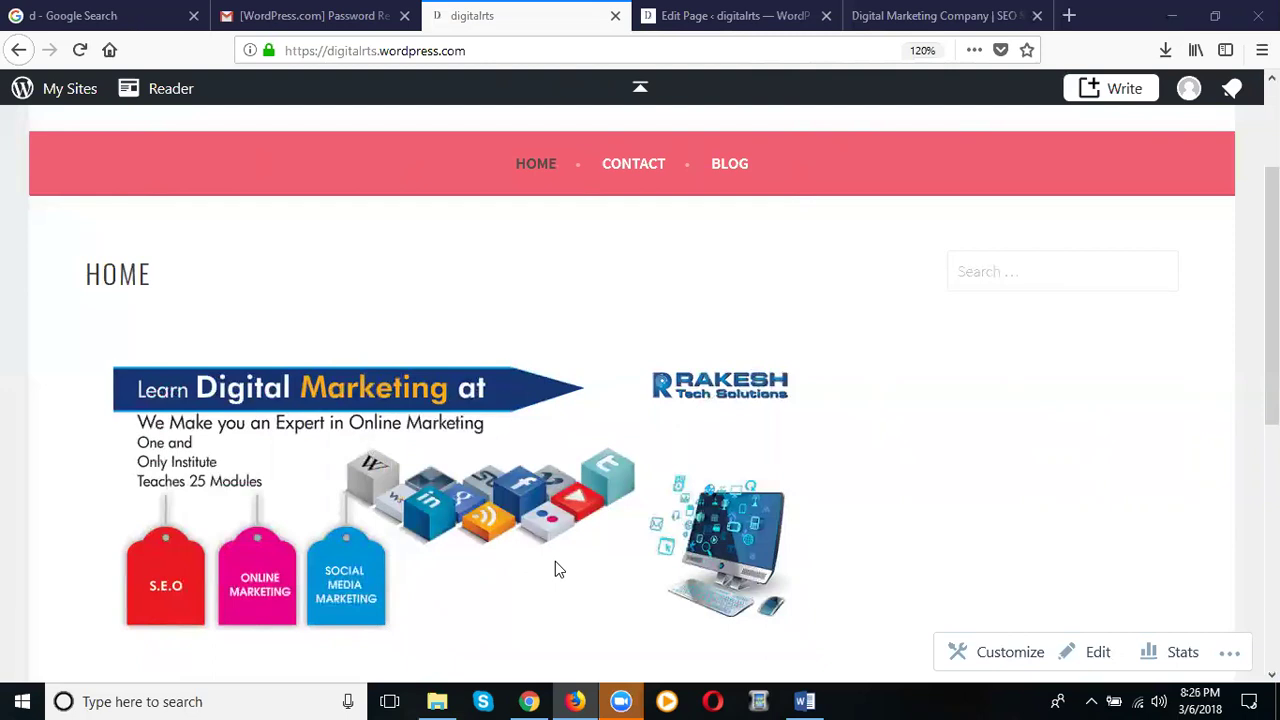
pyautogui.click(672, 36)
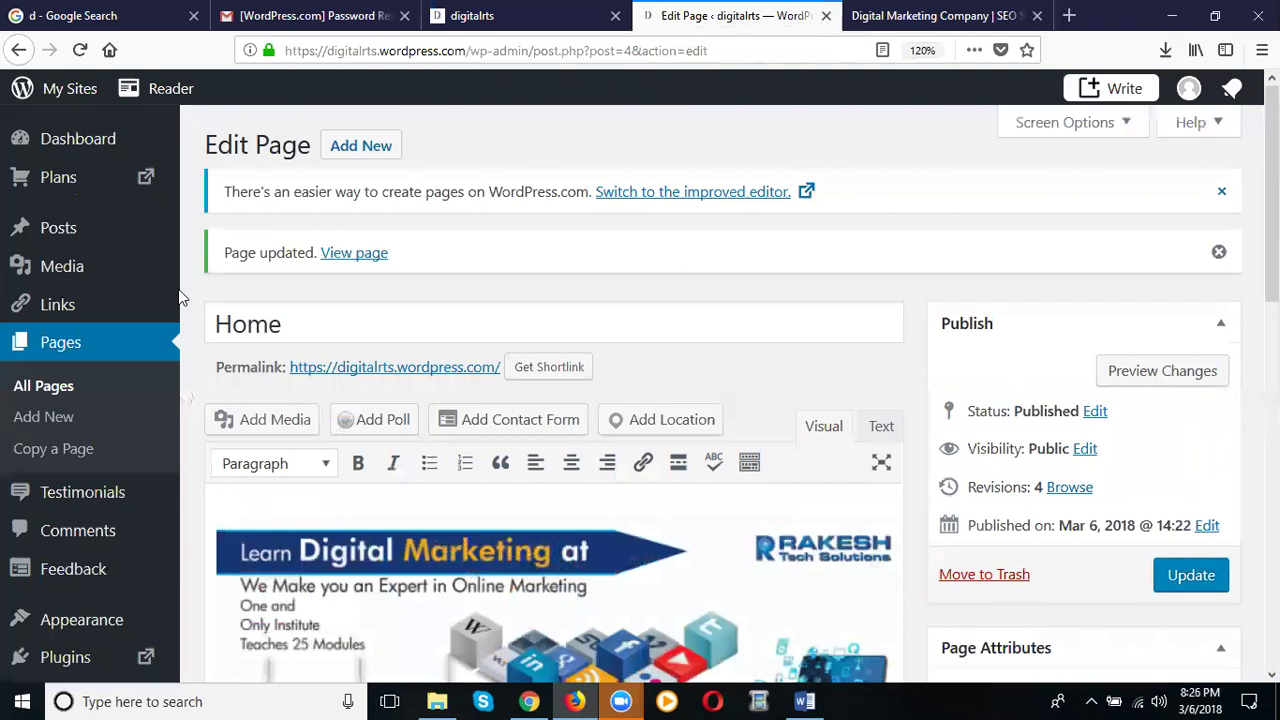
# Step: Add a new page to the site and title it Course Content
pyautogui.click(106, 343)
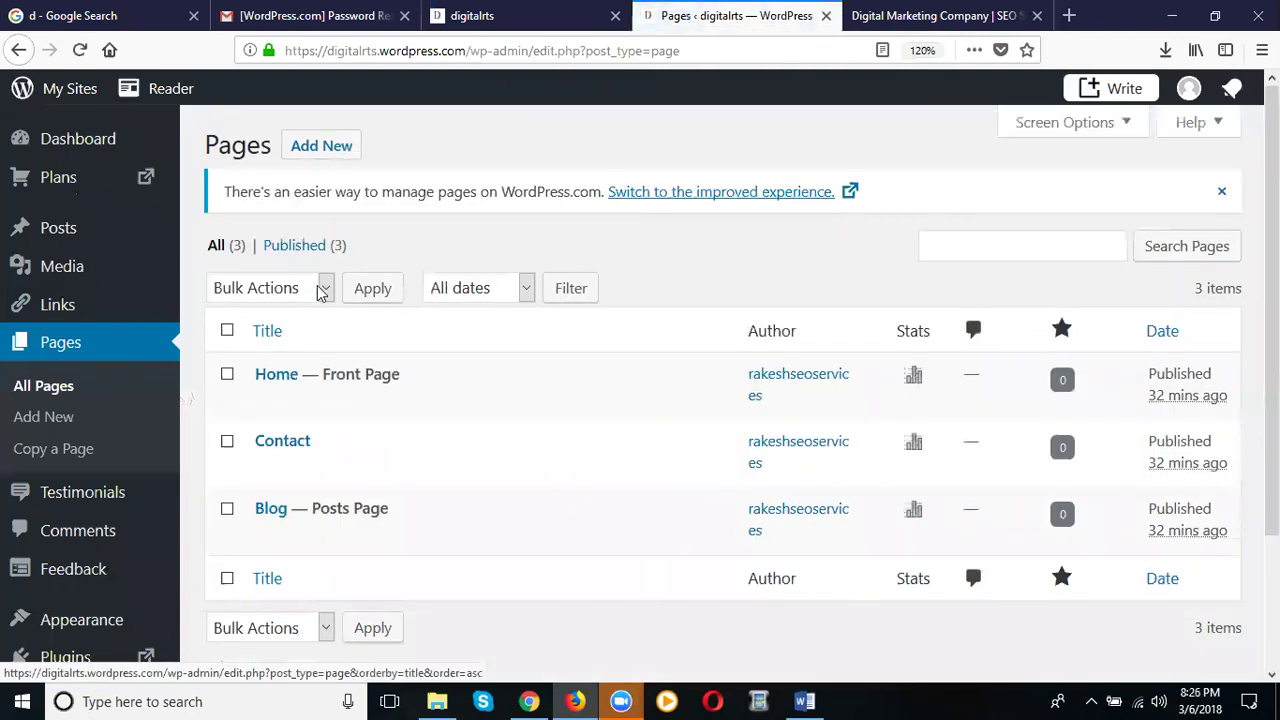
pyautogui.click(336, 148)
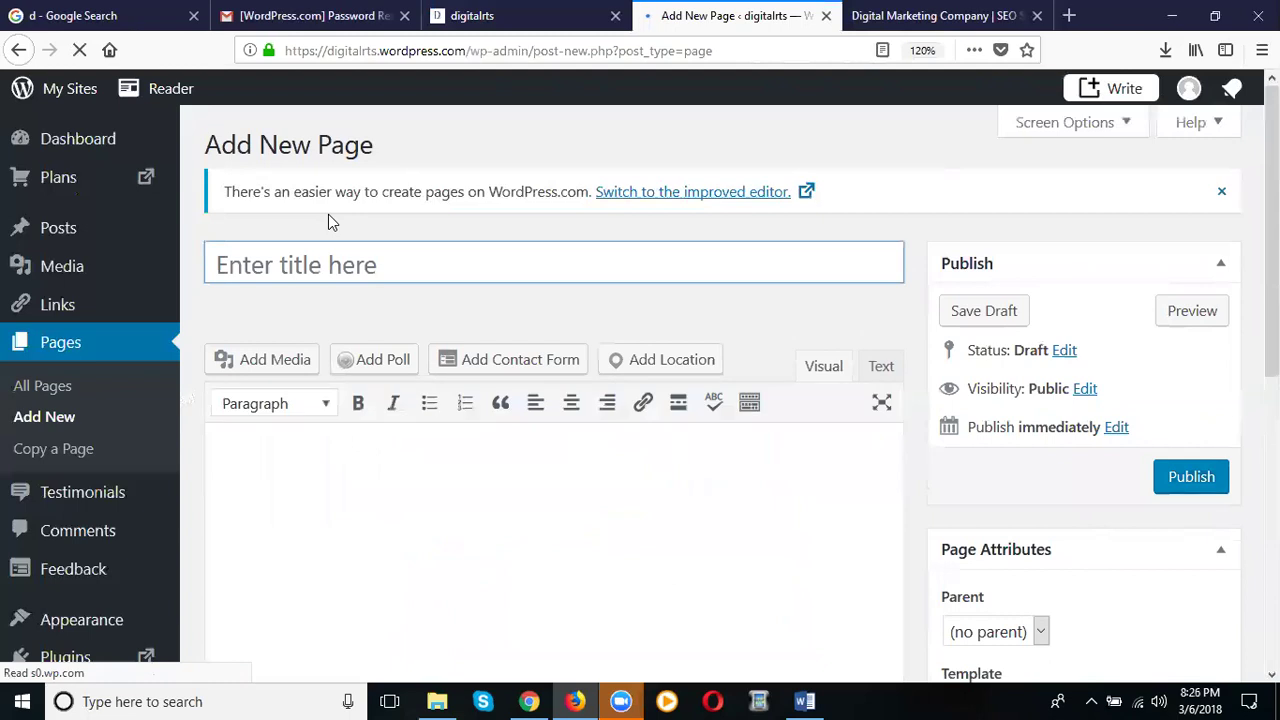
pyautogui.write('Course')
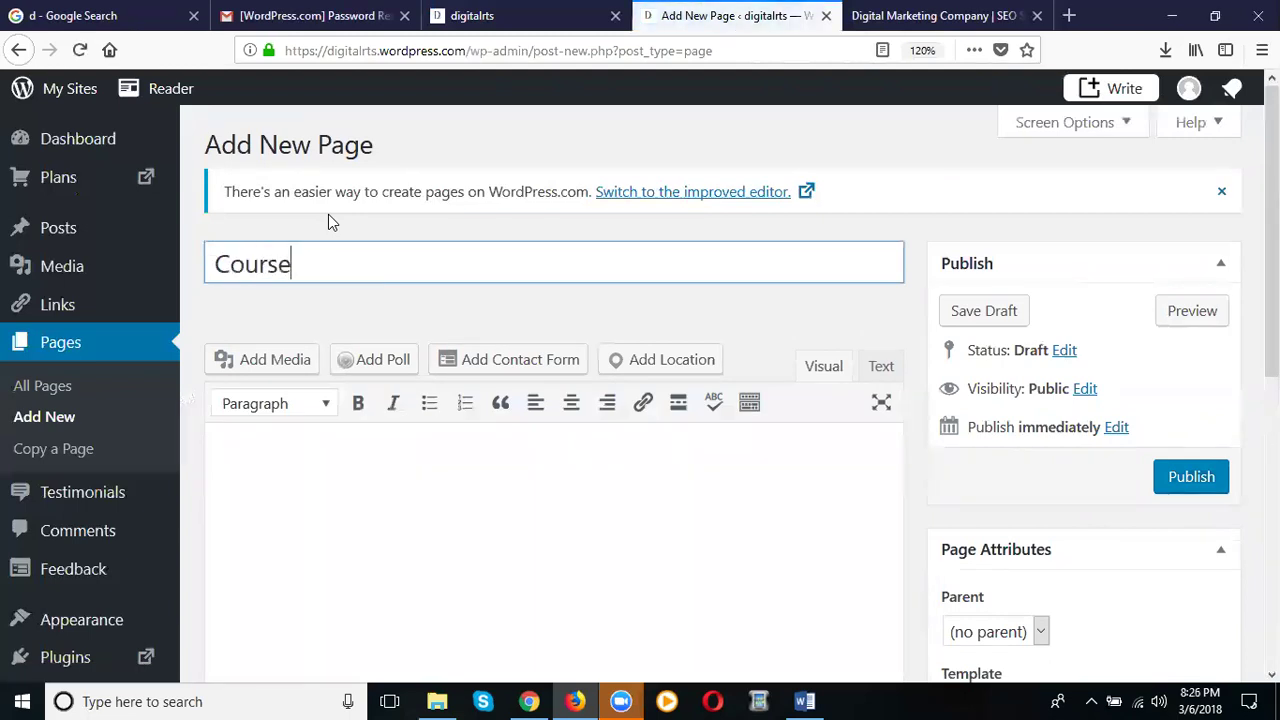
pyautogui.write(' Content')
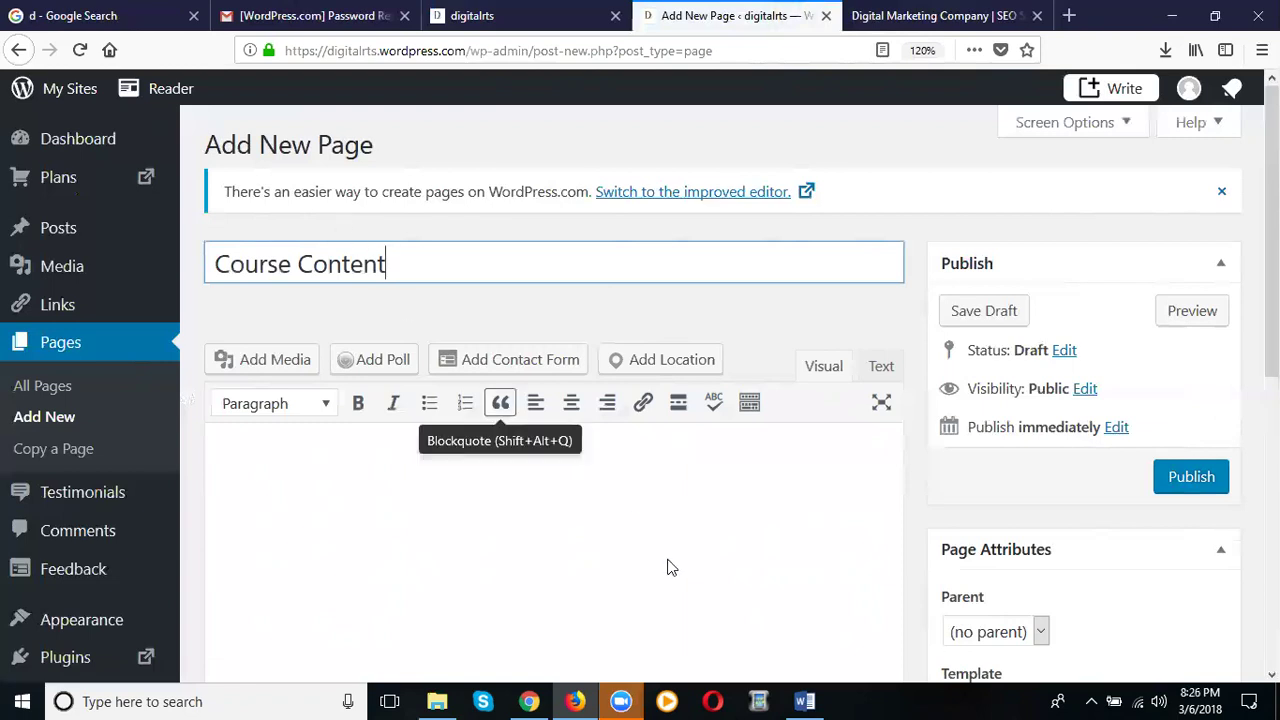
# Step: Copy the list from "Course Content –" to "Internship – 3 Months" in the Word training document and paste it into the page body
pyautogui.click(806, 701)
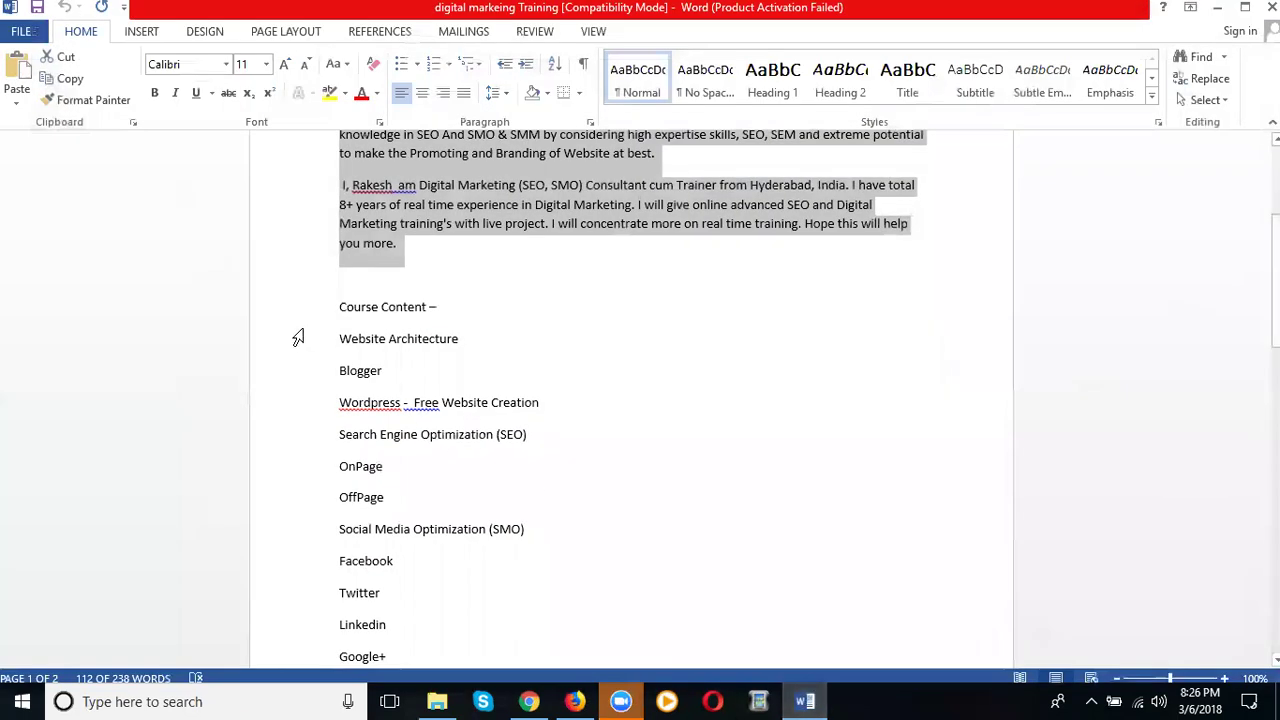
pyautogui.moveTo(298, 310); pyautogui.dragTo(365, 440)
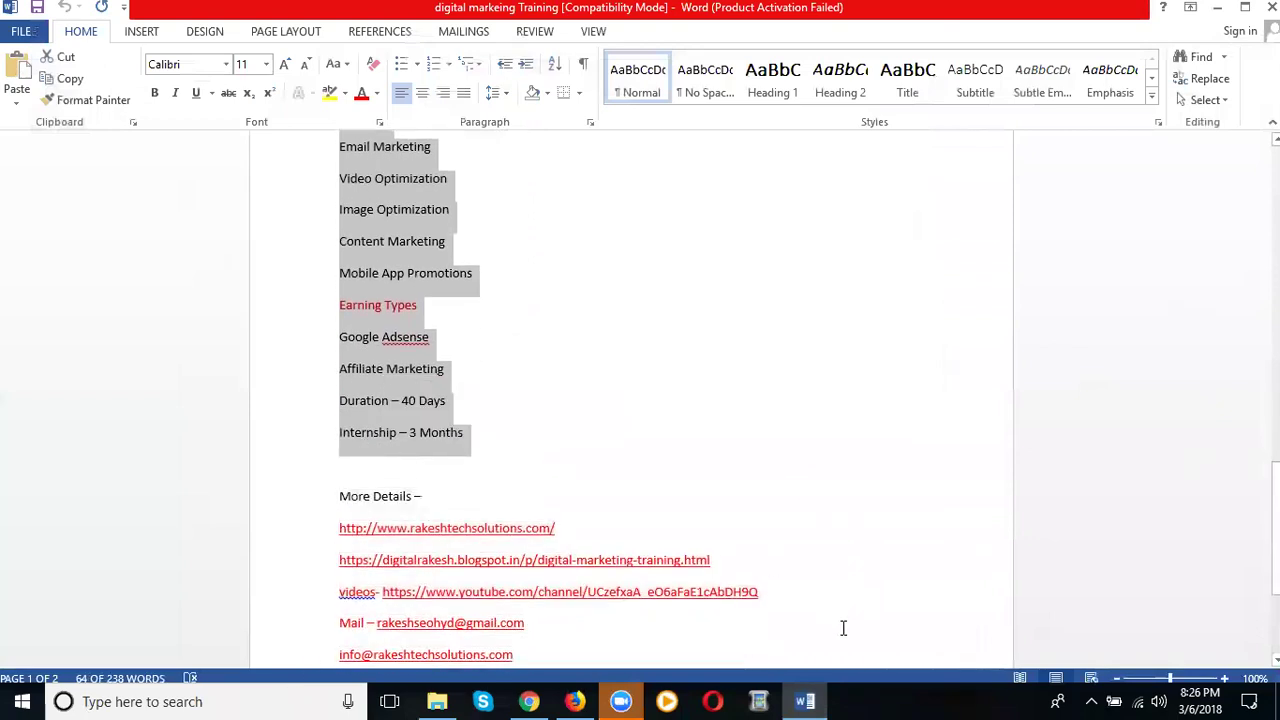
pyautogui.click(805, 701)
pyautogui.click(418, 478)
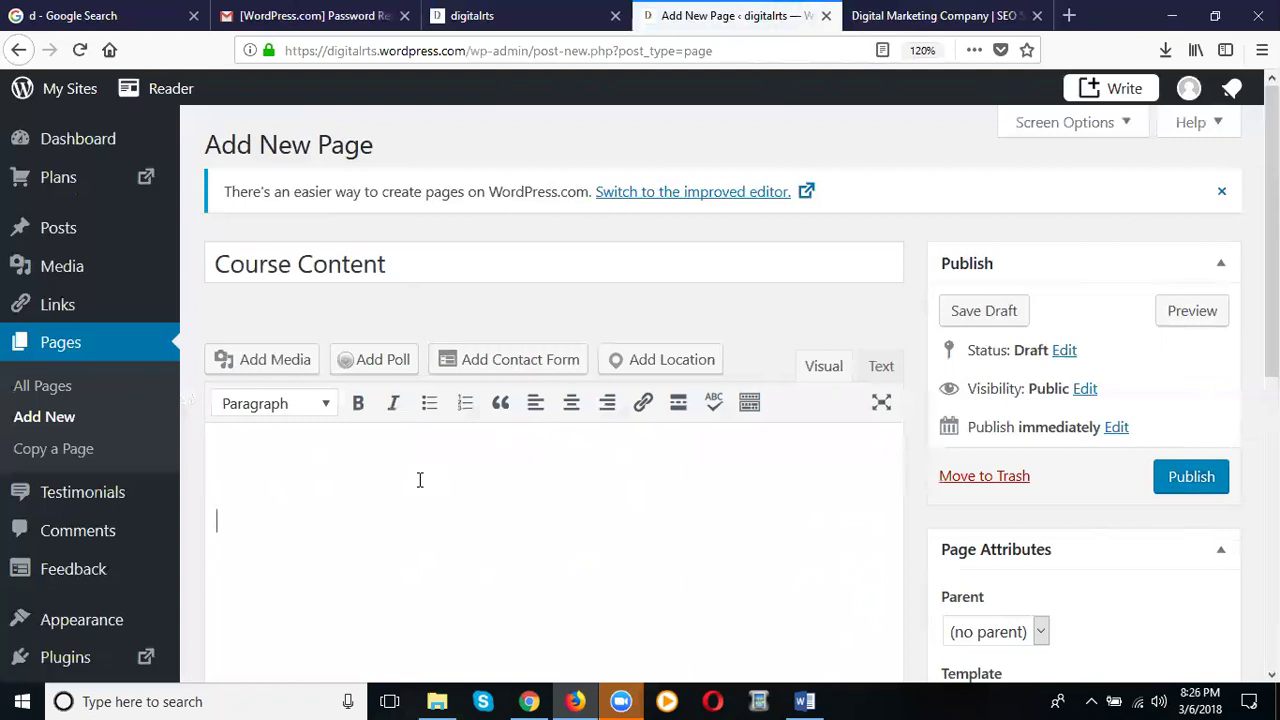
pyautogui.hotkey('ctrl', 'v')
# Step: Copy the Rakesh Tech Solutions training institute paragraph from the Word document and paste it above the course list in the page body
pyautogui.click(805, 701)
pyautogui.scroll(3, 526, 456)
pyautogui.scroll(15, 525, 463)
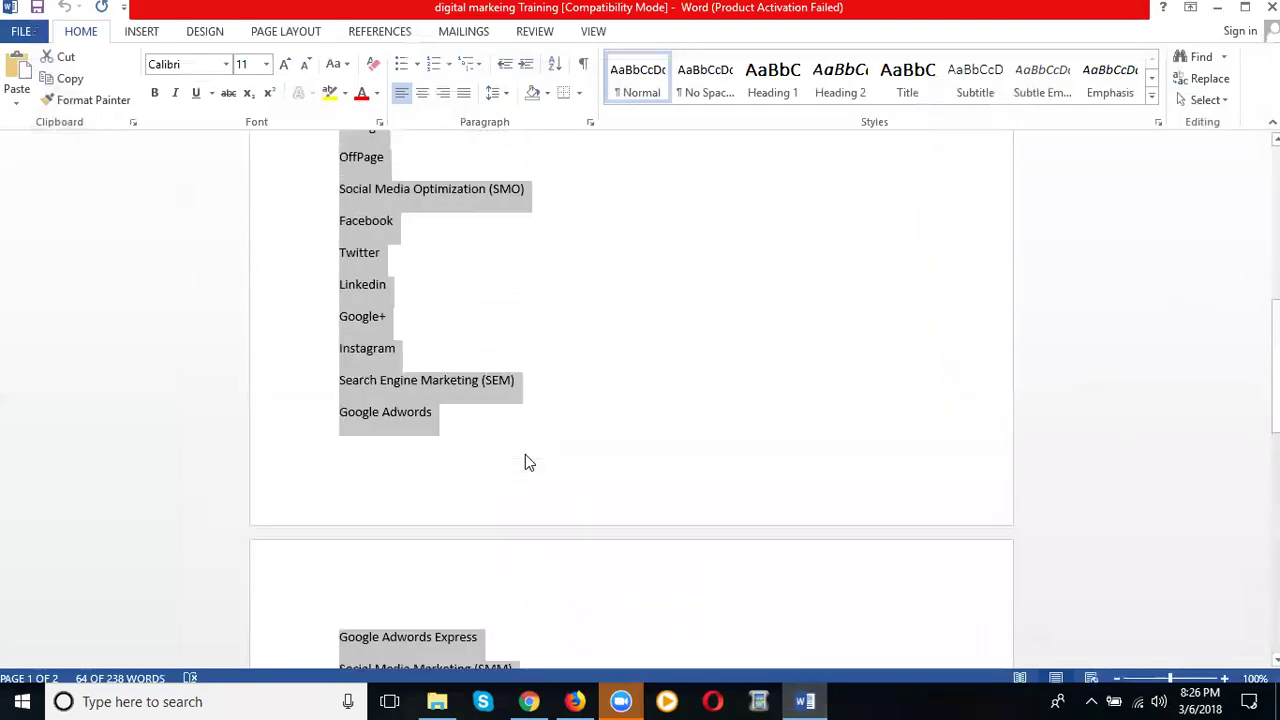
pyautogui.moveTo(315, 162); pyautogui.dragTo(307, 222)
pyautogui.hotkey('ctrl', 'c')
pyautogui.hotkey('alt', 'Tab')
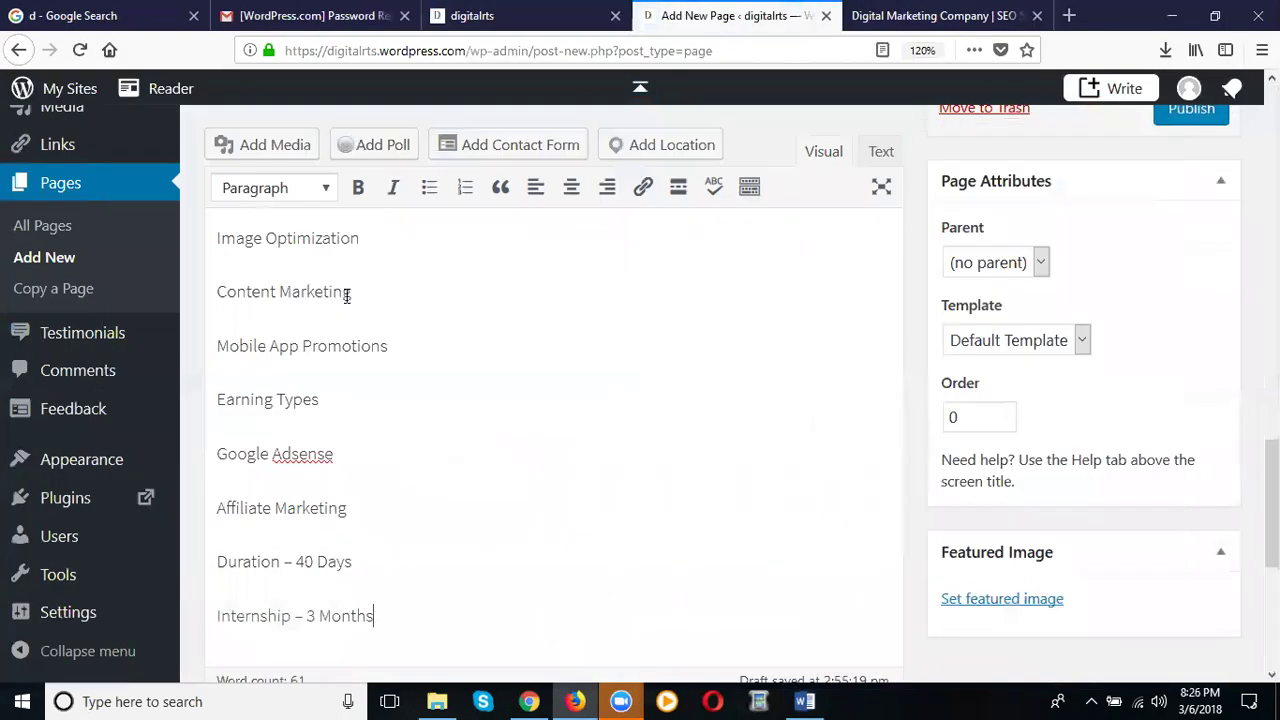
pyautogui.scroll(10, 257, 269)
pyautogui.scroll(3, 257, 268)
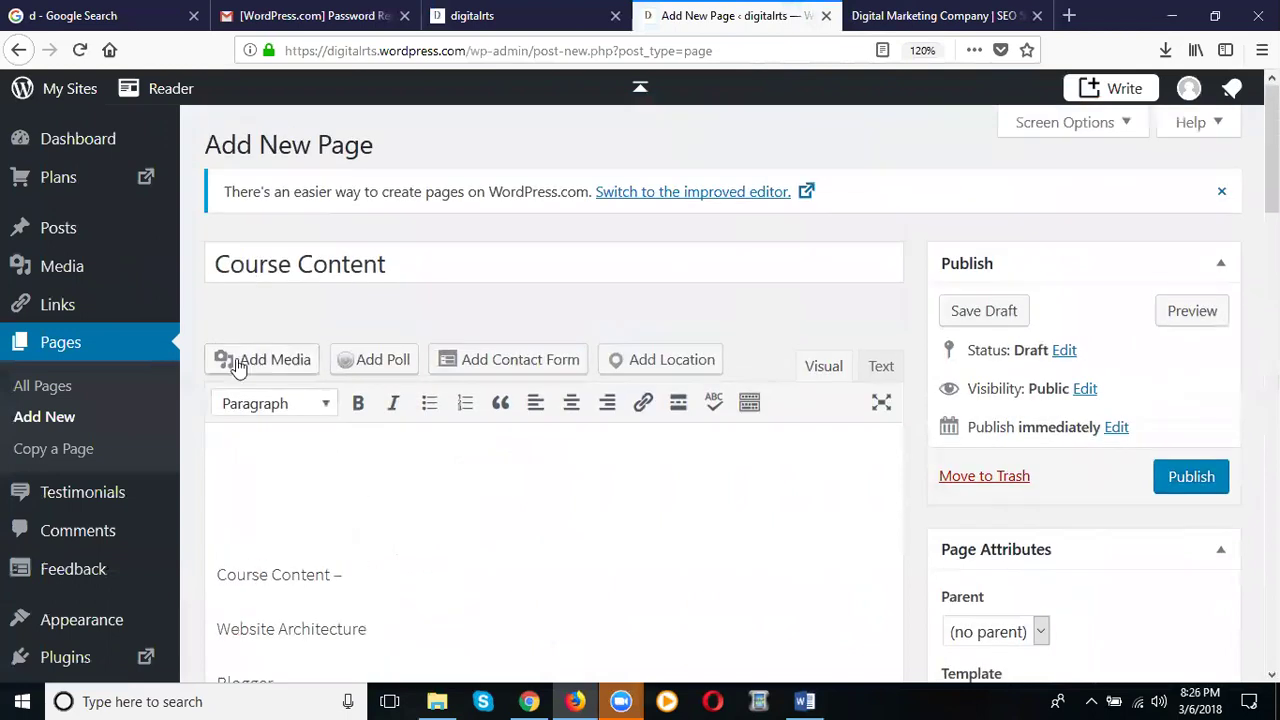
pyautogui.hotkey('ctrl', 'v')
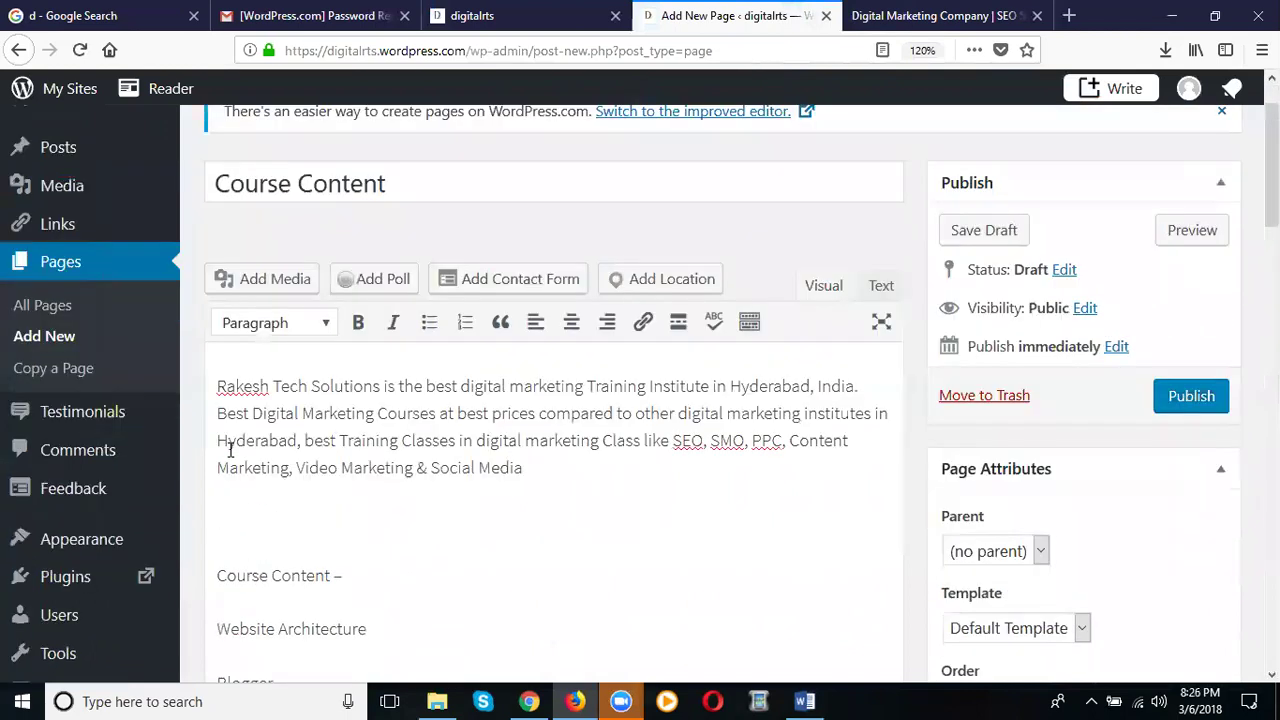
# Step: Add blank lines above the introductory paragraph and insert digital-marketing-course.jpg from the media library there on its own line
pyautogui.click(254, 385)
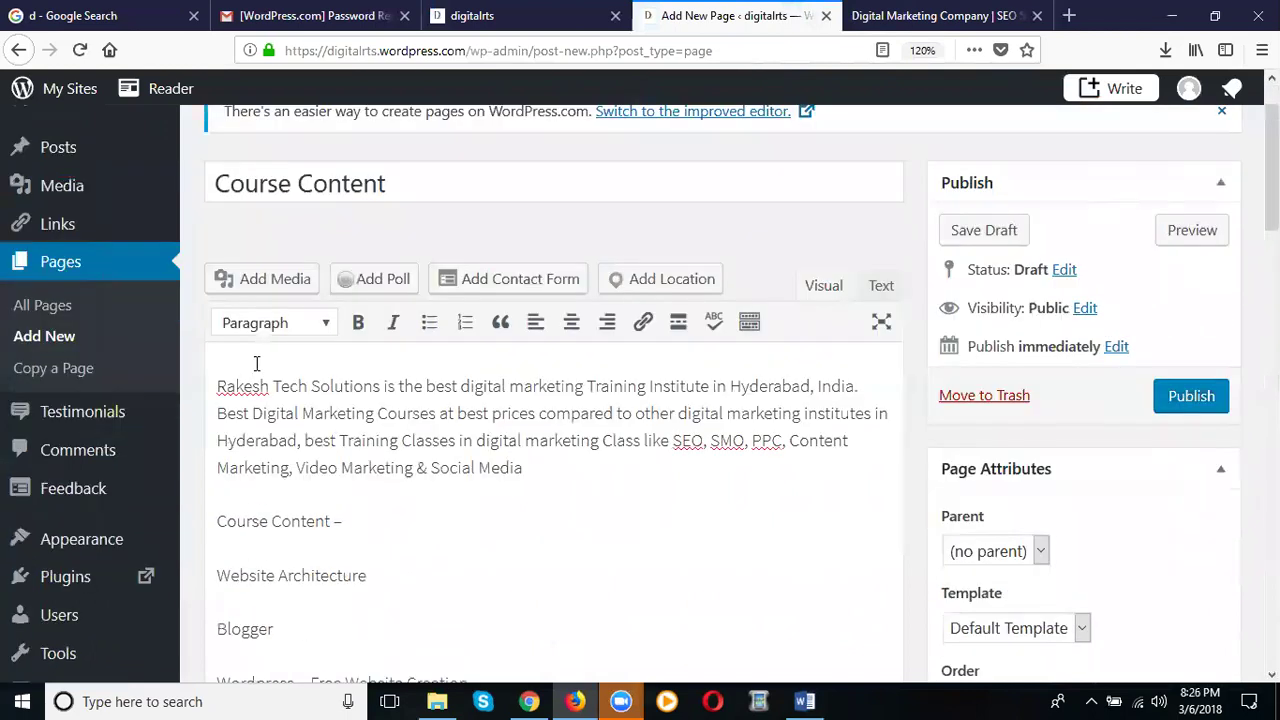
pyautogui.click(216, 385)
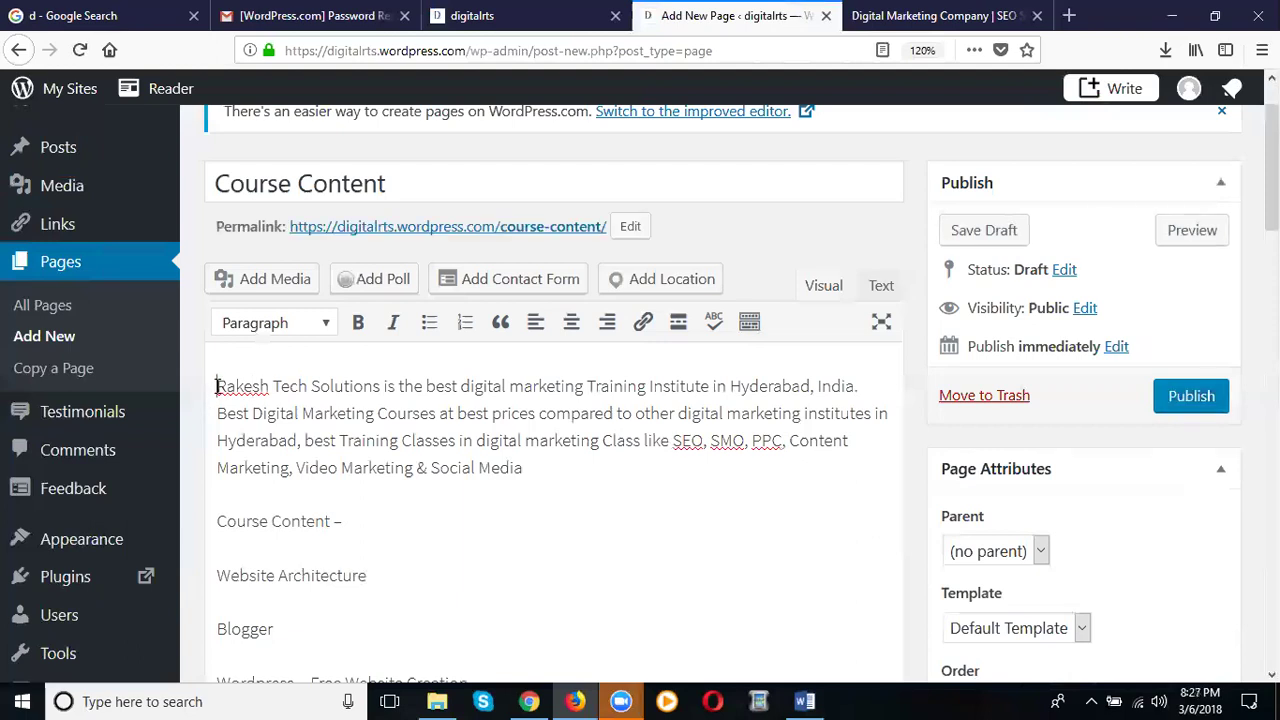
pyautogui.press('Return')
pyautogui.press('Return')
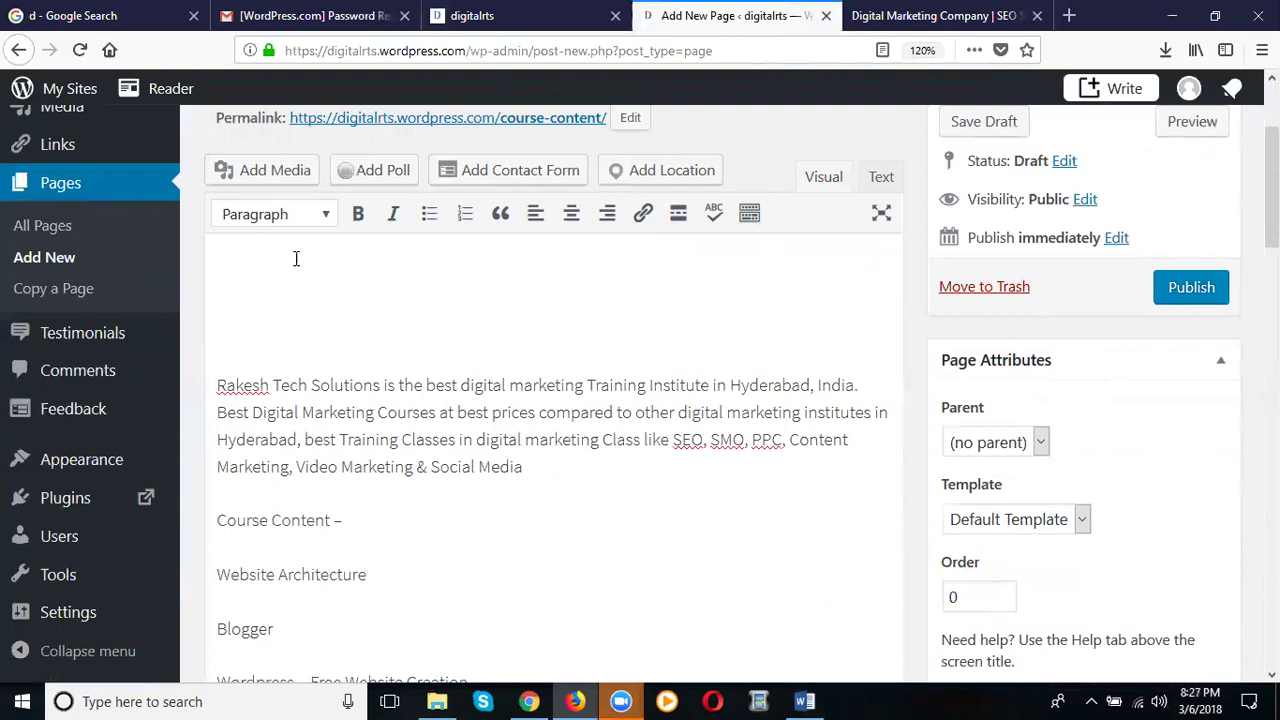
pyautogui.click(281, 173)
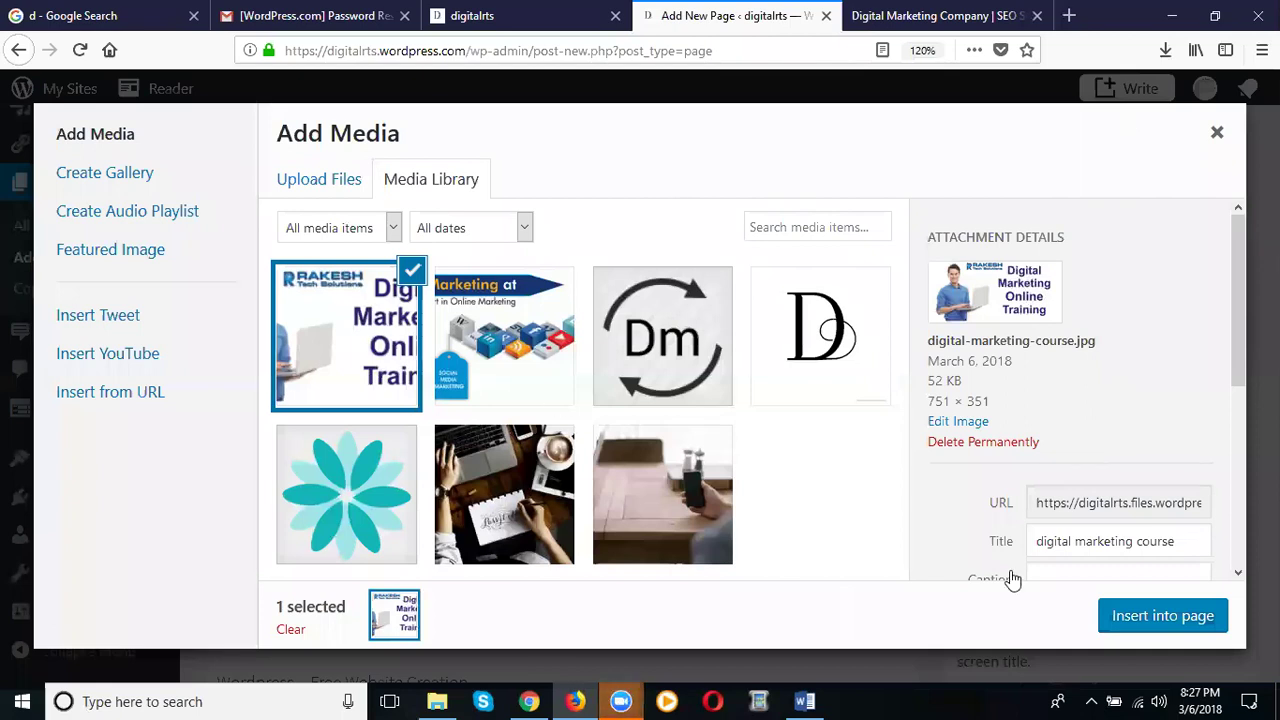
pyautogui.click(1172, 614)
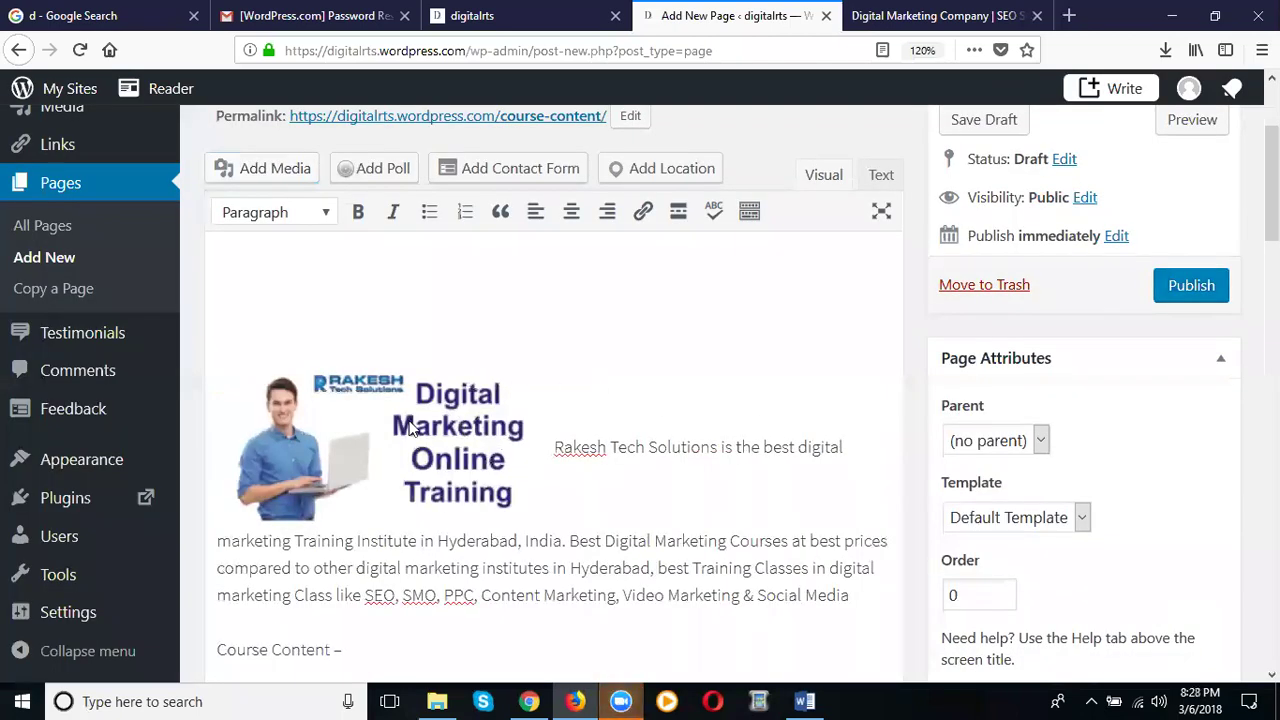
pyautogui.press('Return')
pyautogui.scroll(-2, 420, 437)
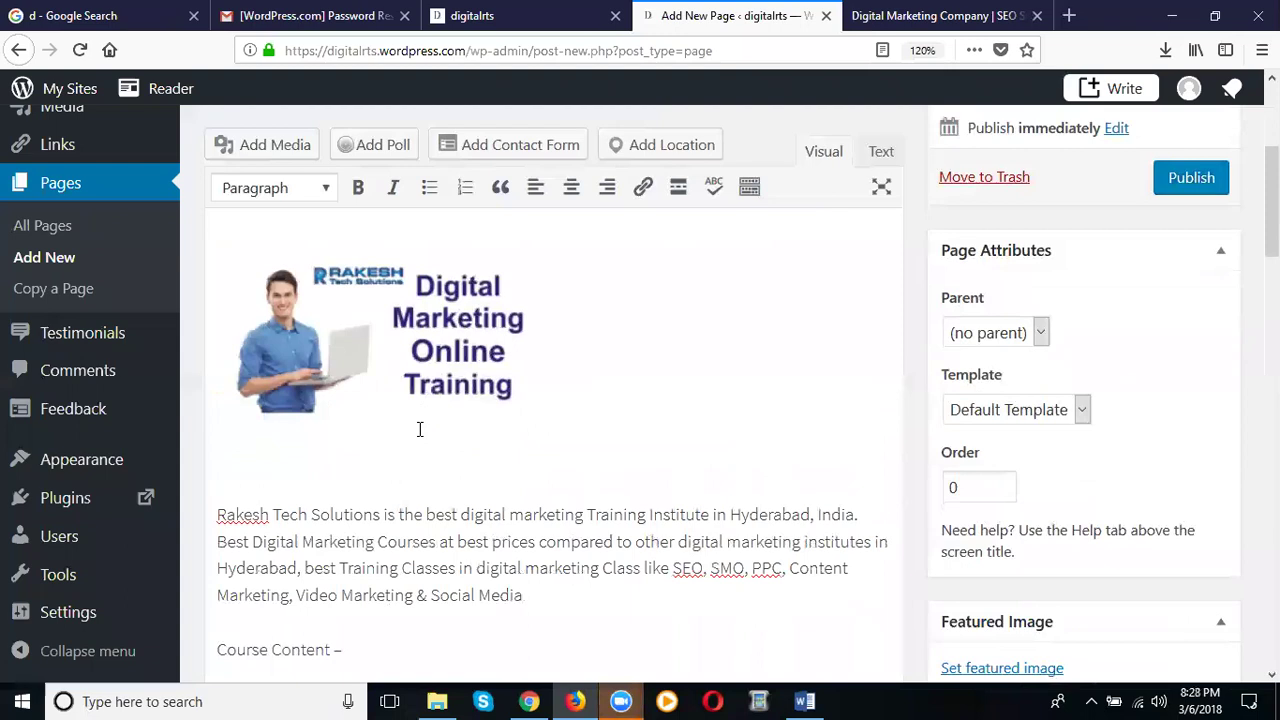
# Step: Set the inserted image's alignment to Center and its size to Large – 620 × 290
pyautogui.click(442, 362)
pyautogui.scroll(-1, 442, 362)
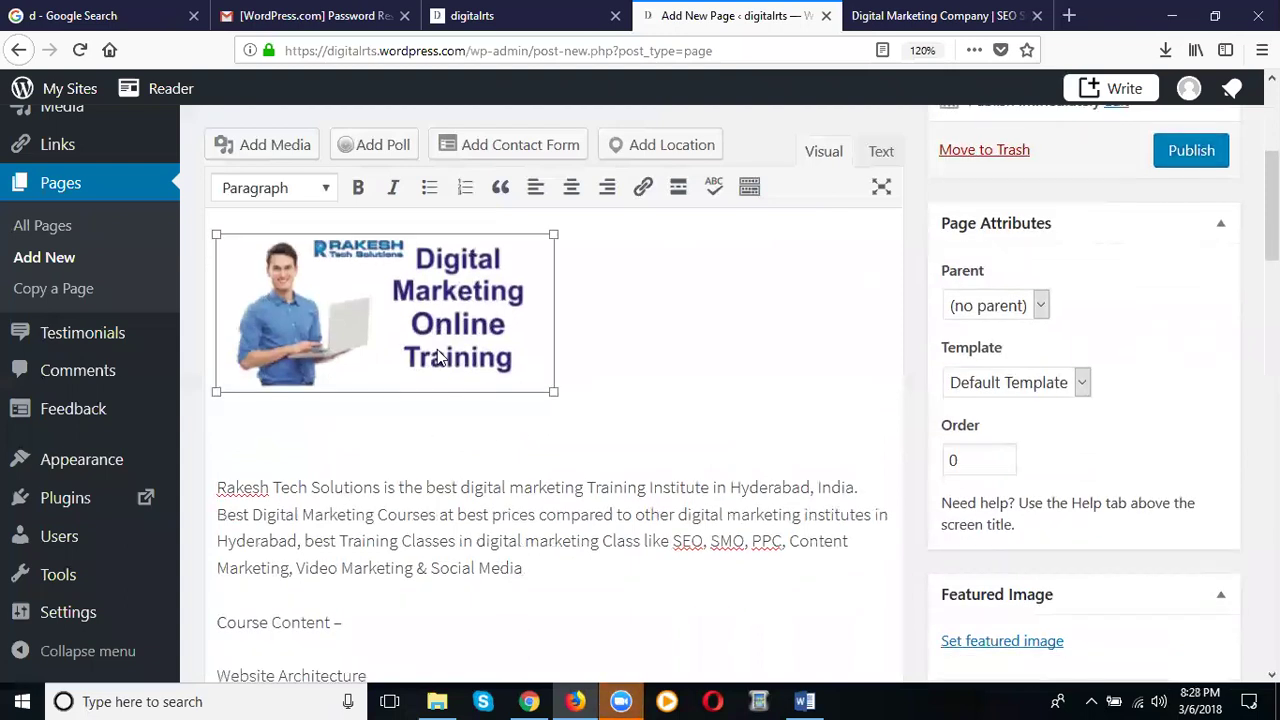
pyautogui.click(438, 420)
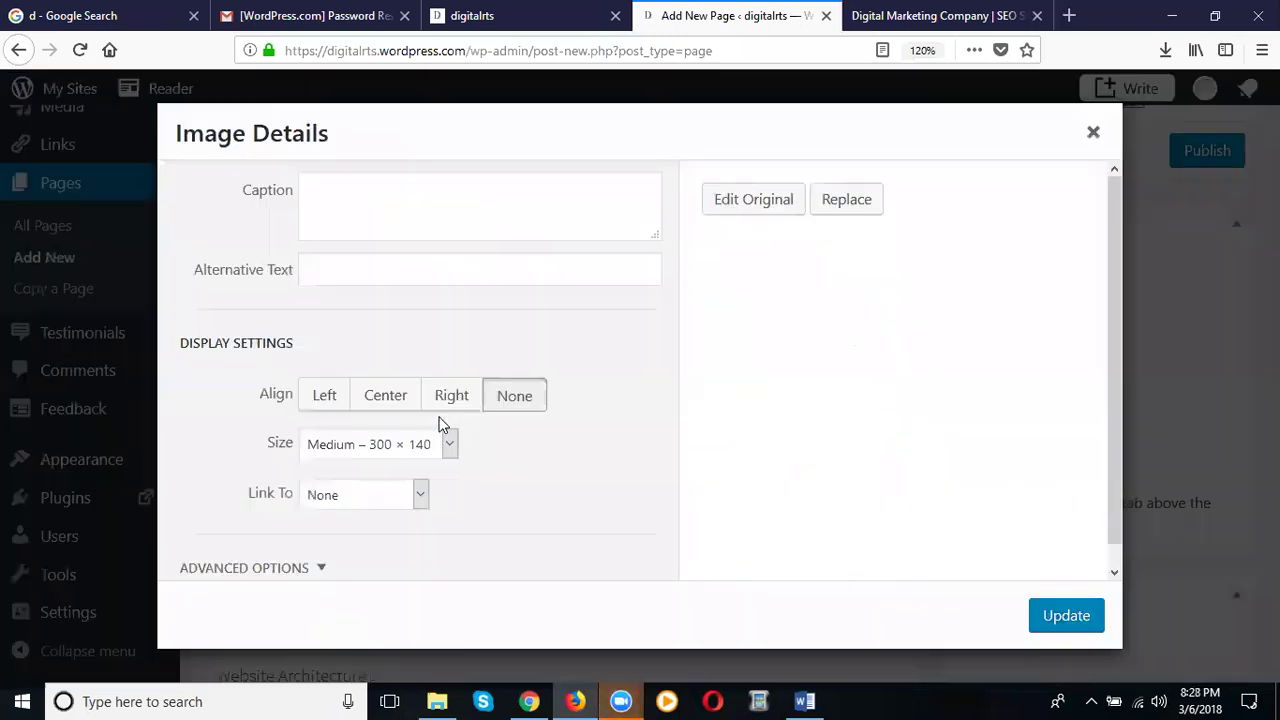
pyautogui.click(387, 397)
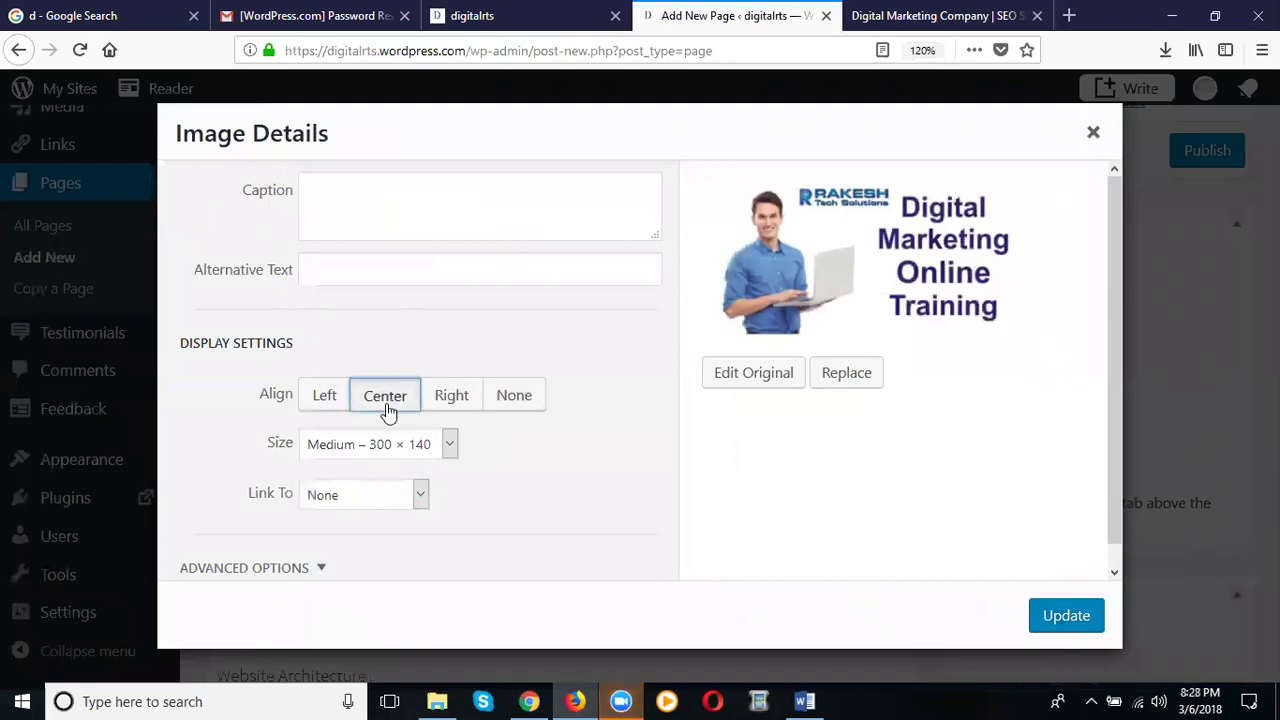
pyautogui.click(375, 452)
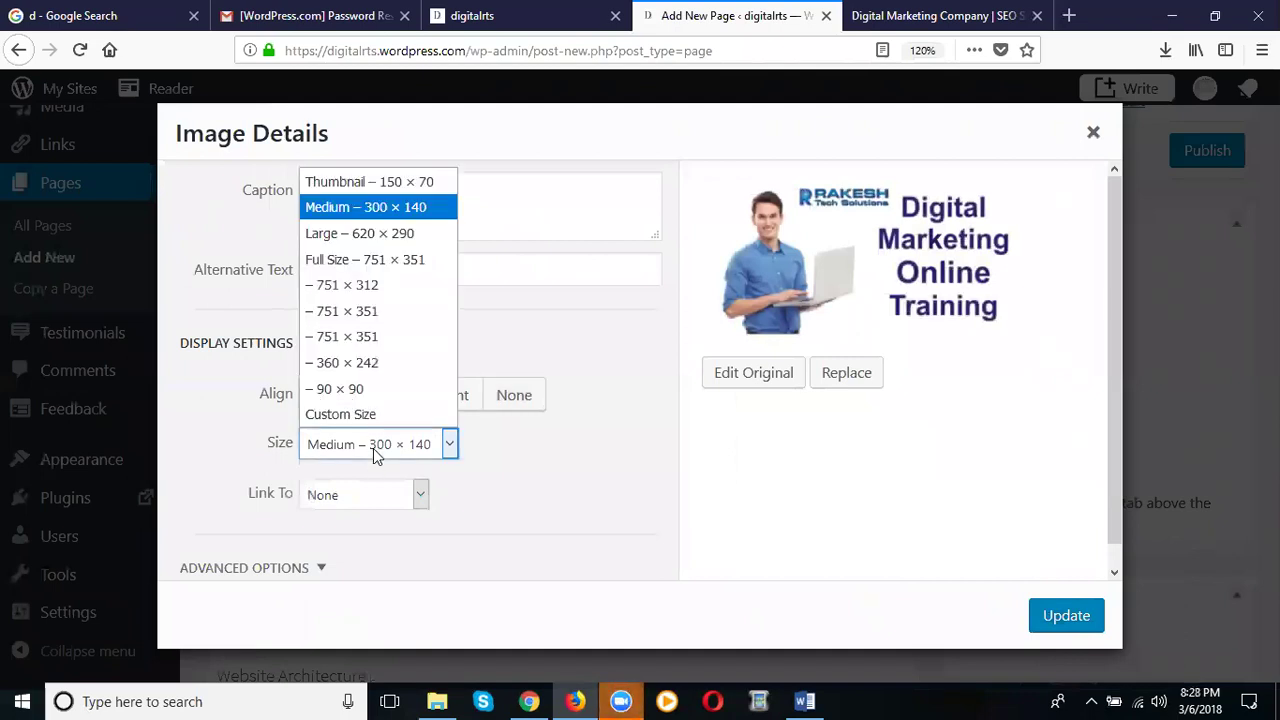
pyautogui.click(364, 234)
pyautogui.click(1057, 615)
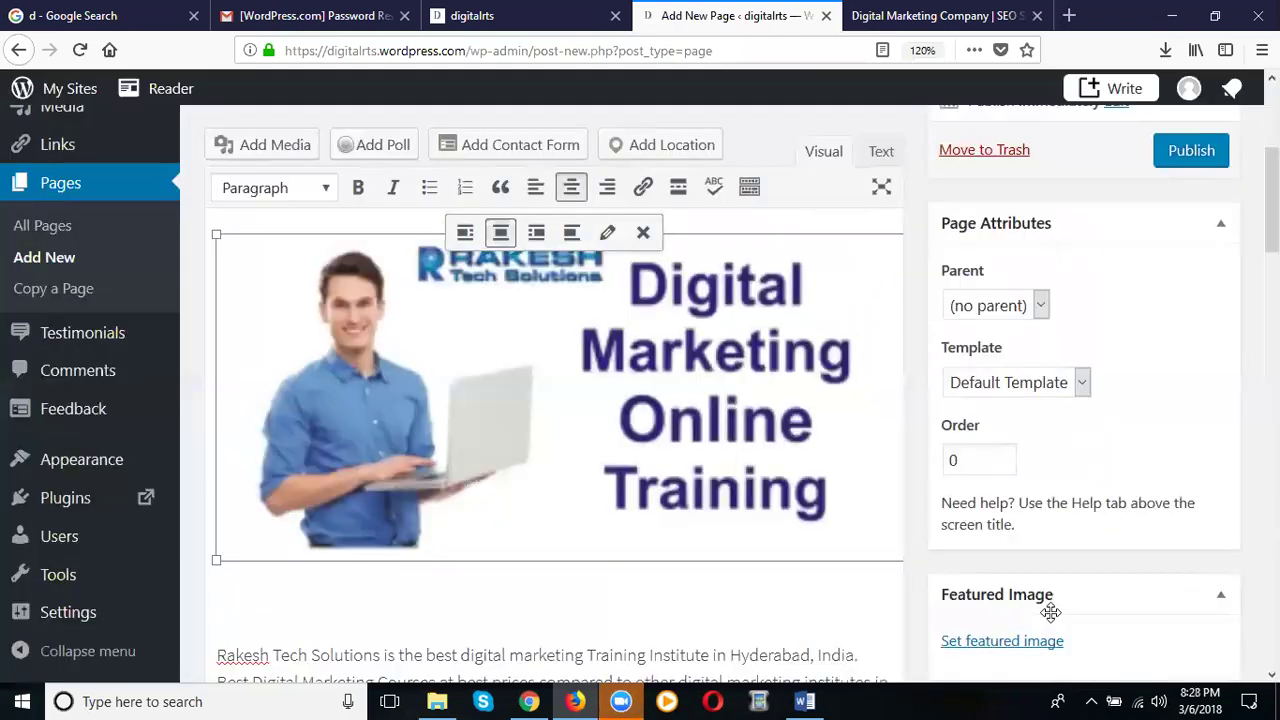
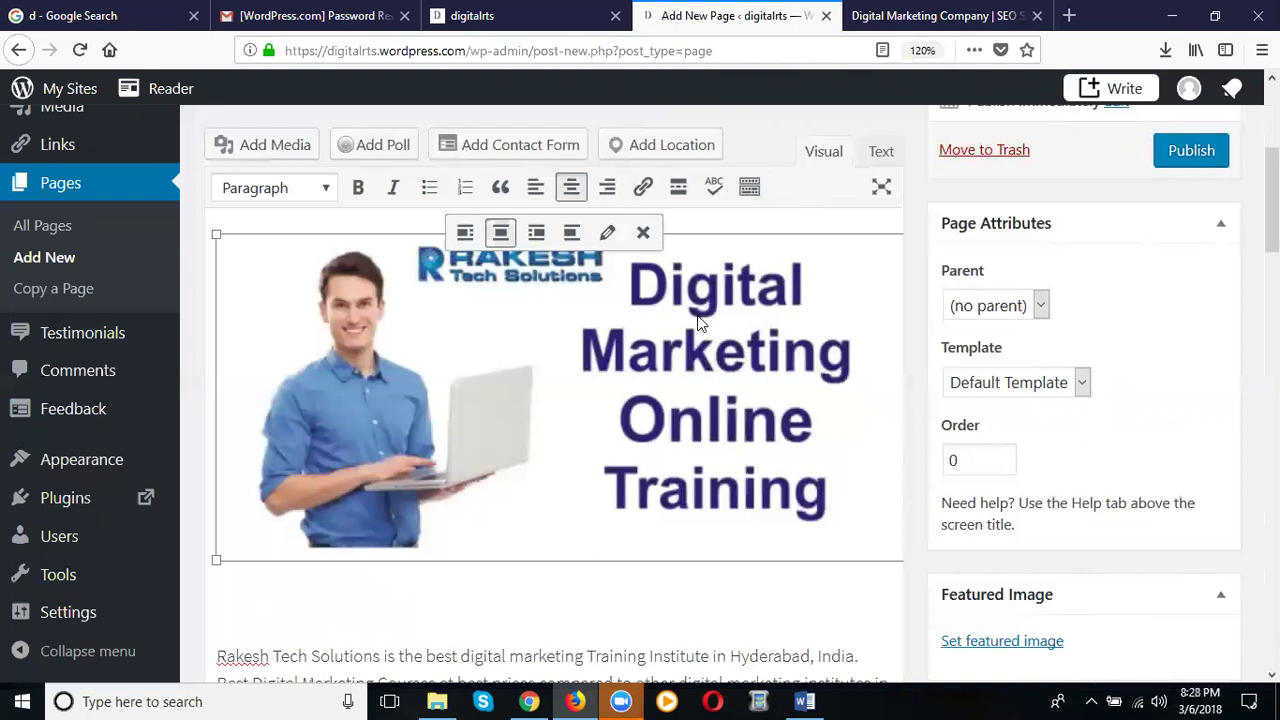
# Step: Set digital-marketing-course.jpg as the page's featured image and publish the page
pyautogui.scroll(-5, 914, 346)
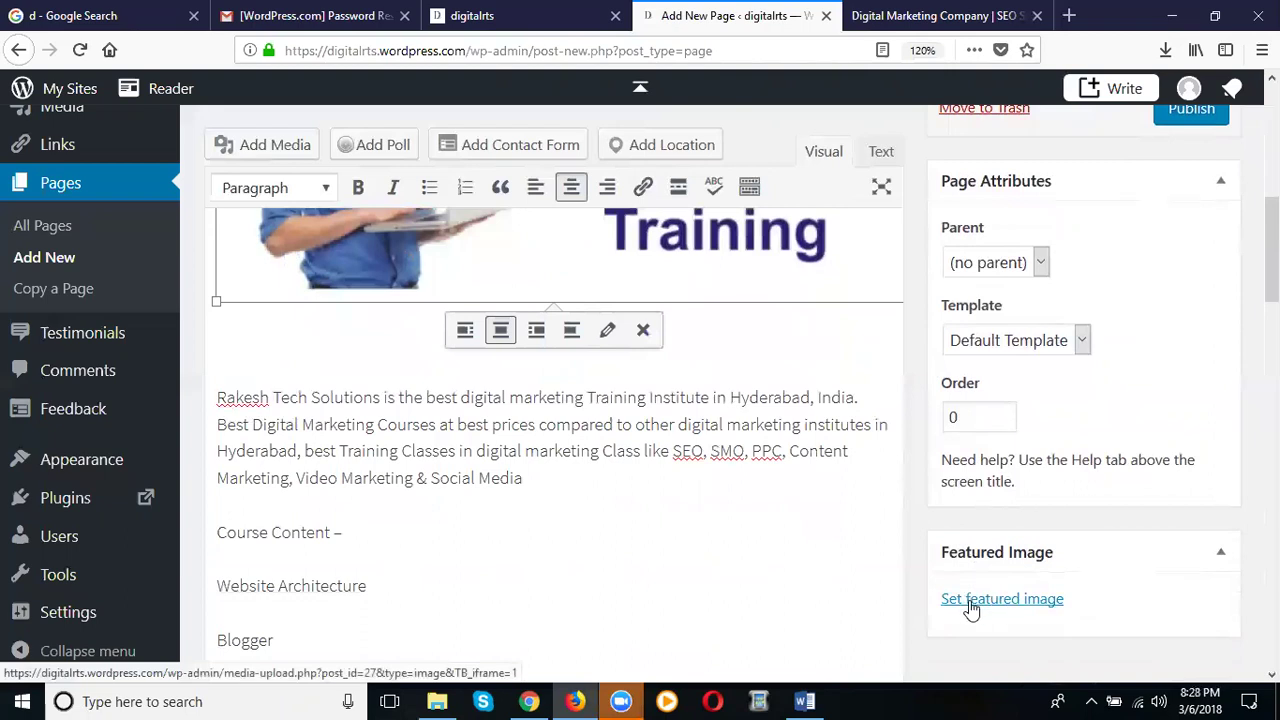
pyautogui.click(969, 606)
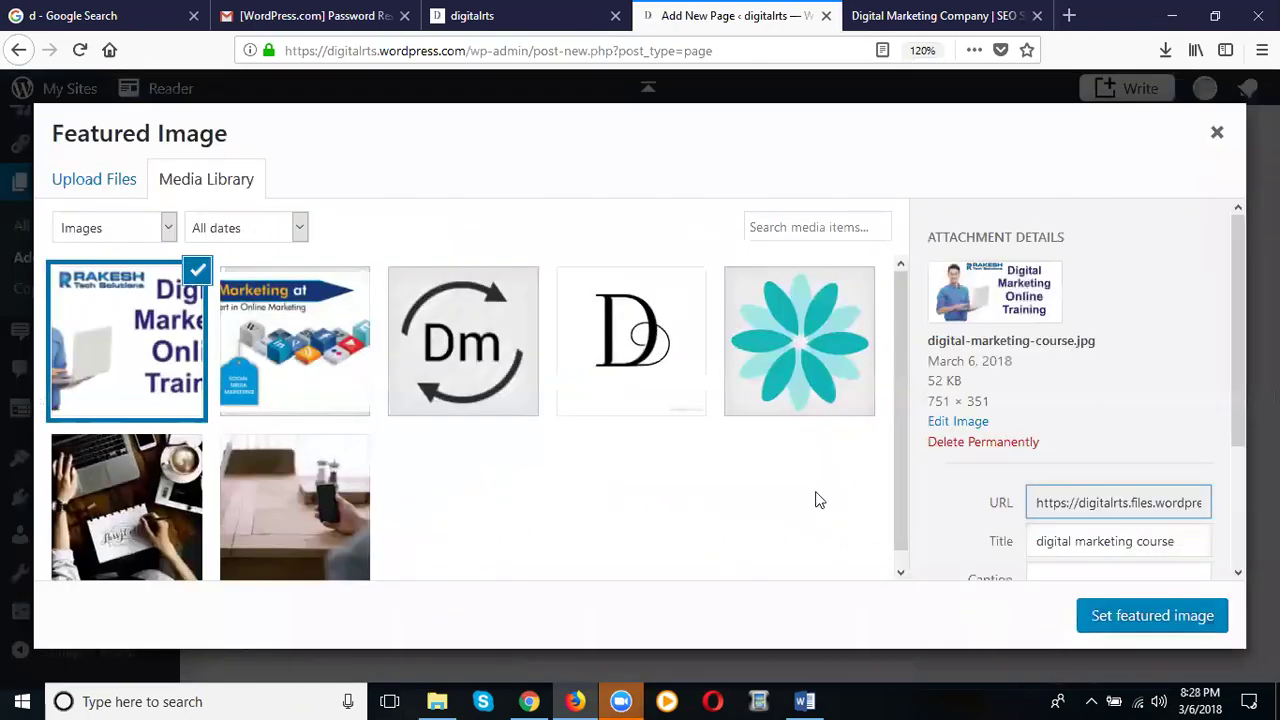
pyautogui.click(1091, 614)
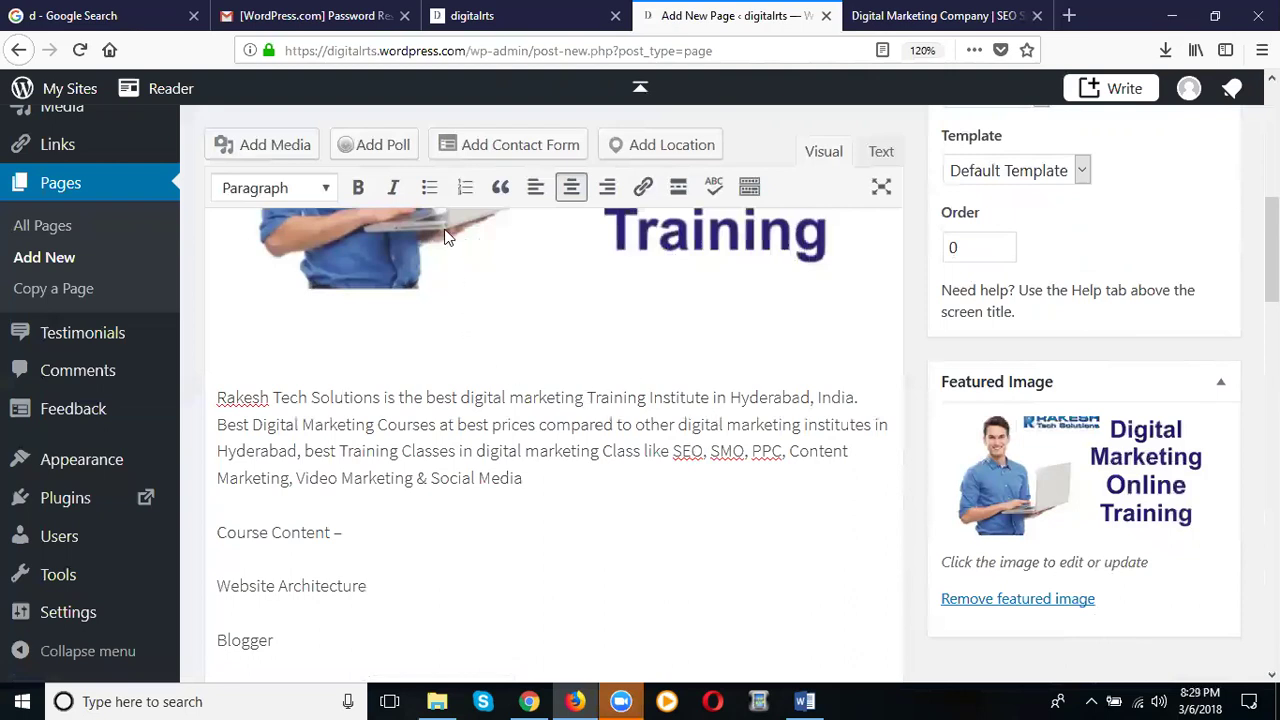
pyautogui.scroll(4, 651, 408)
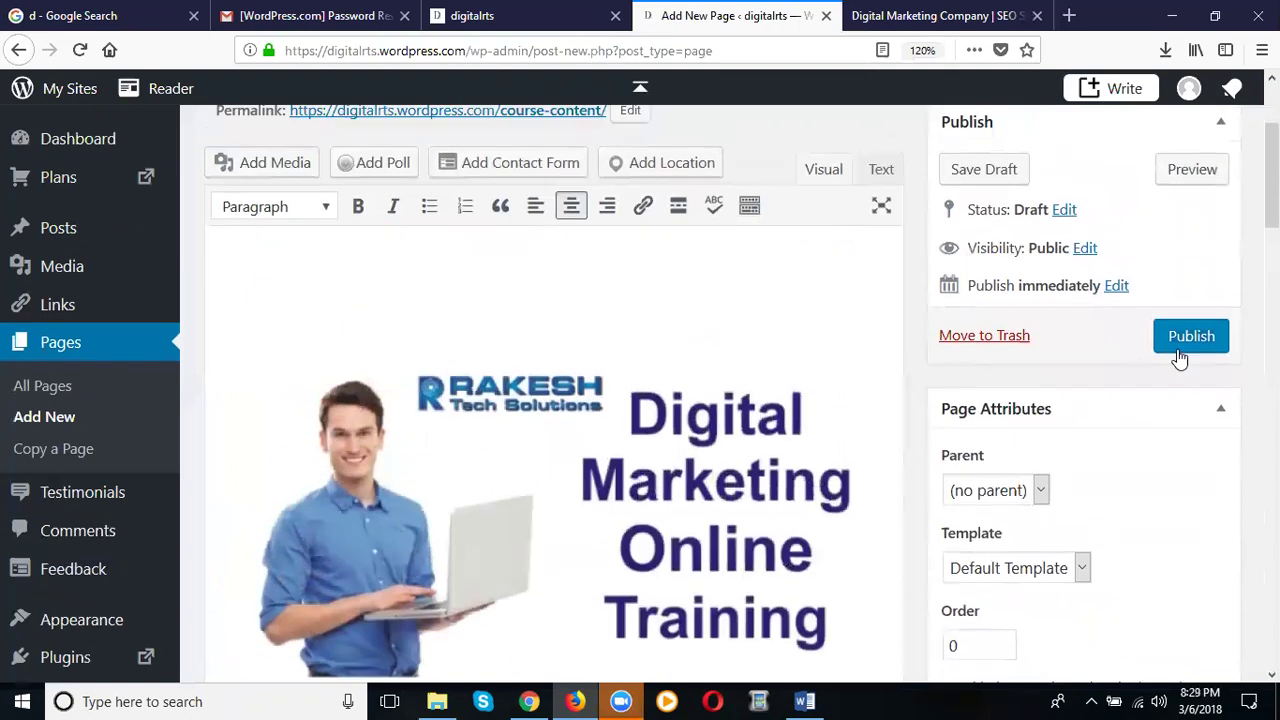
pyautogui.click(1189, 344)
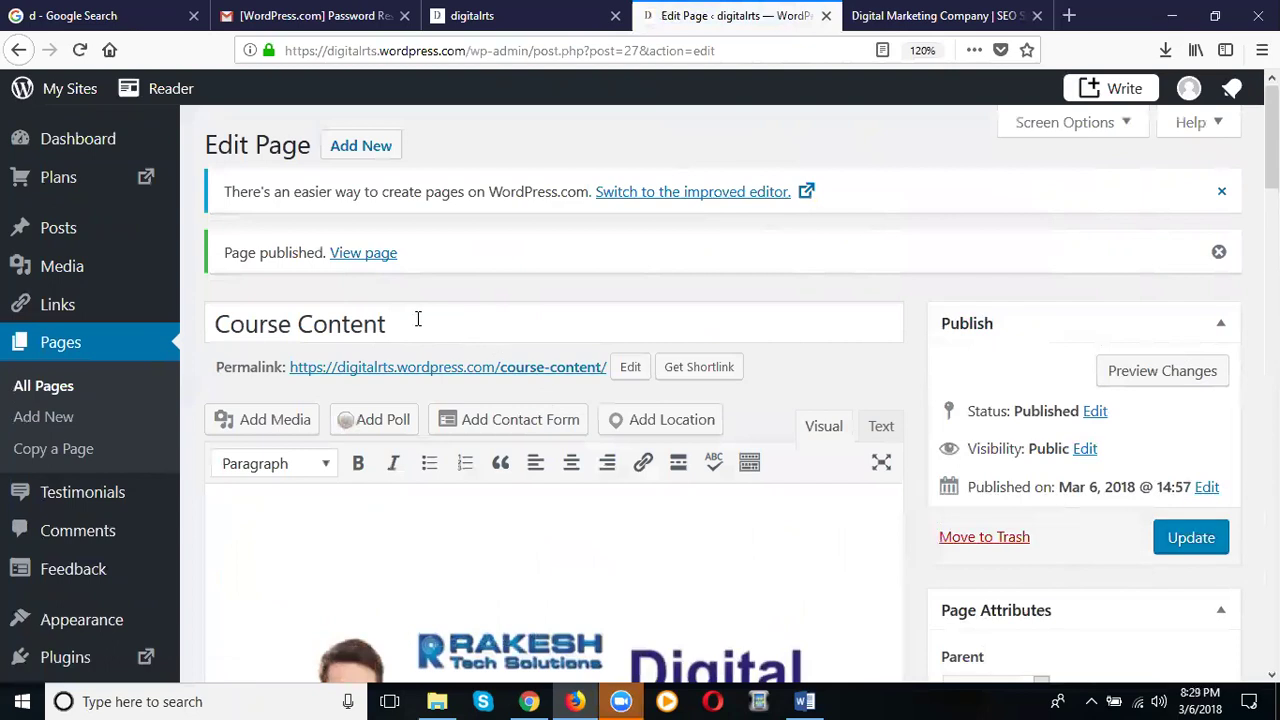
# Step: Move the Blog posts page to the trash from the list of all pages
pyautogui.click(101, 342)
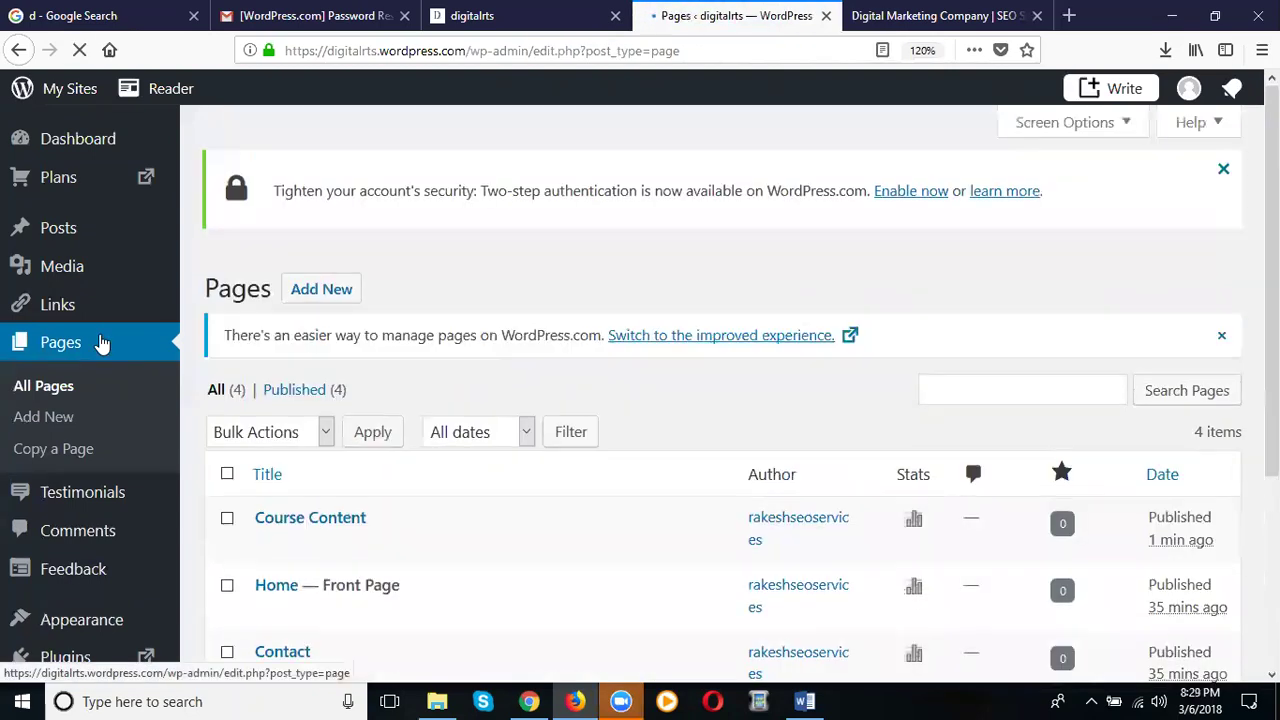
pyautogui.scroll(-5, 429, 323)
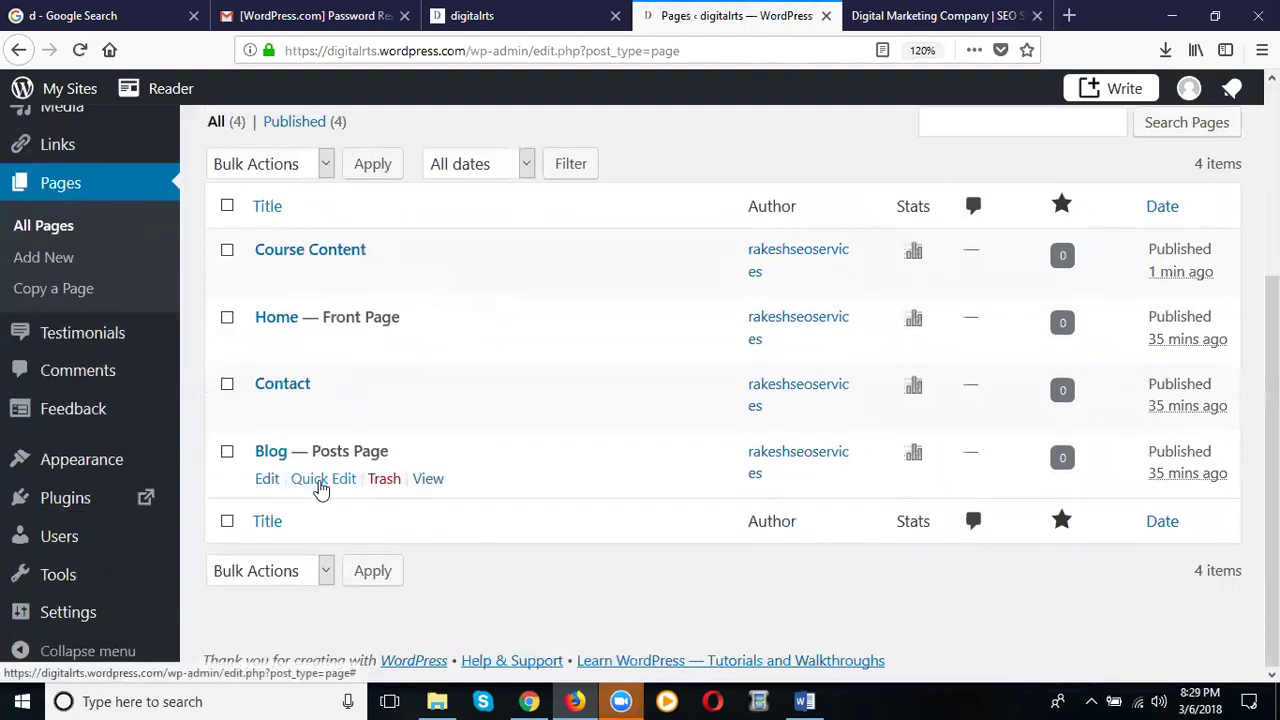
pyautogui.click(228, 455)
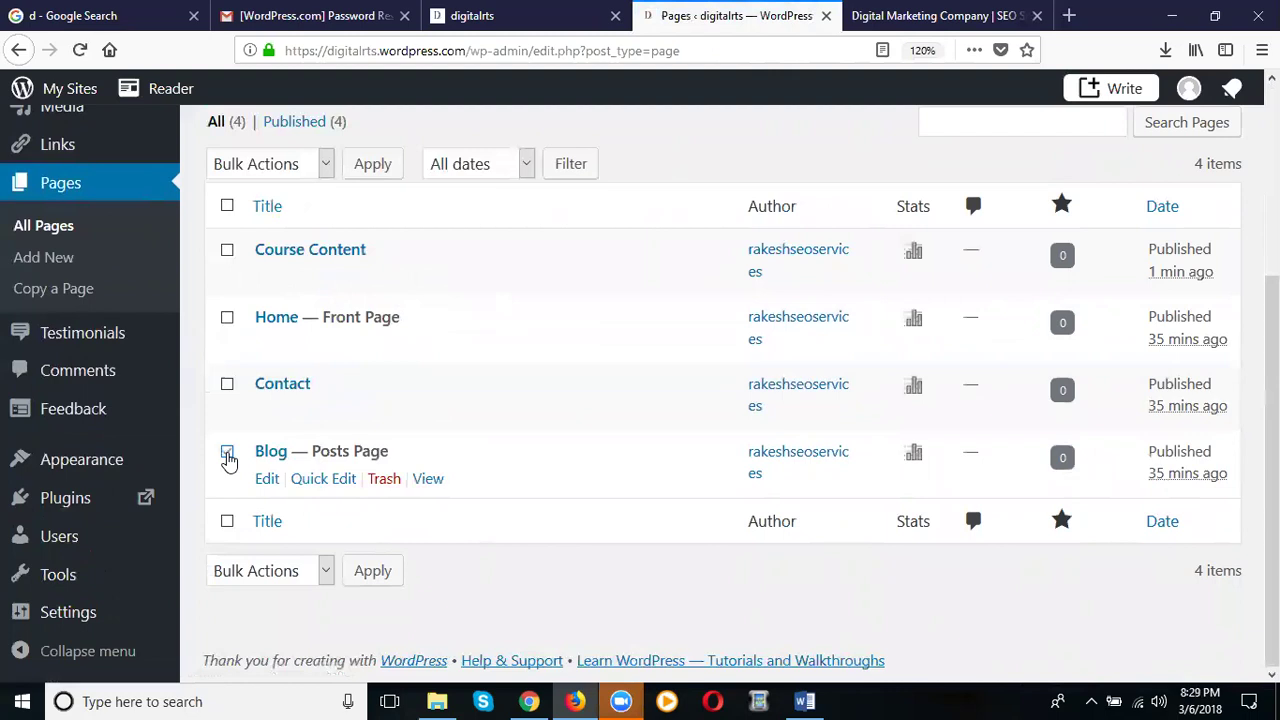
pyautogui.scroll(2, 280, 343)
pyautogui.click(293, 295)
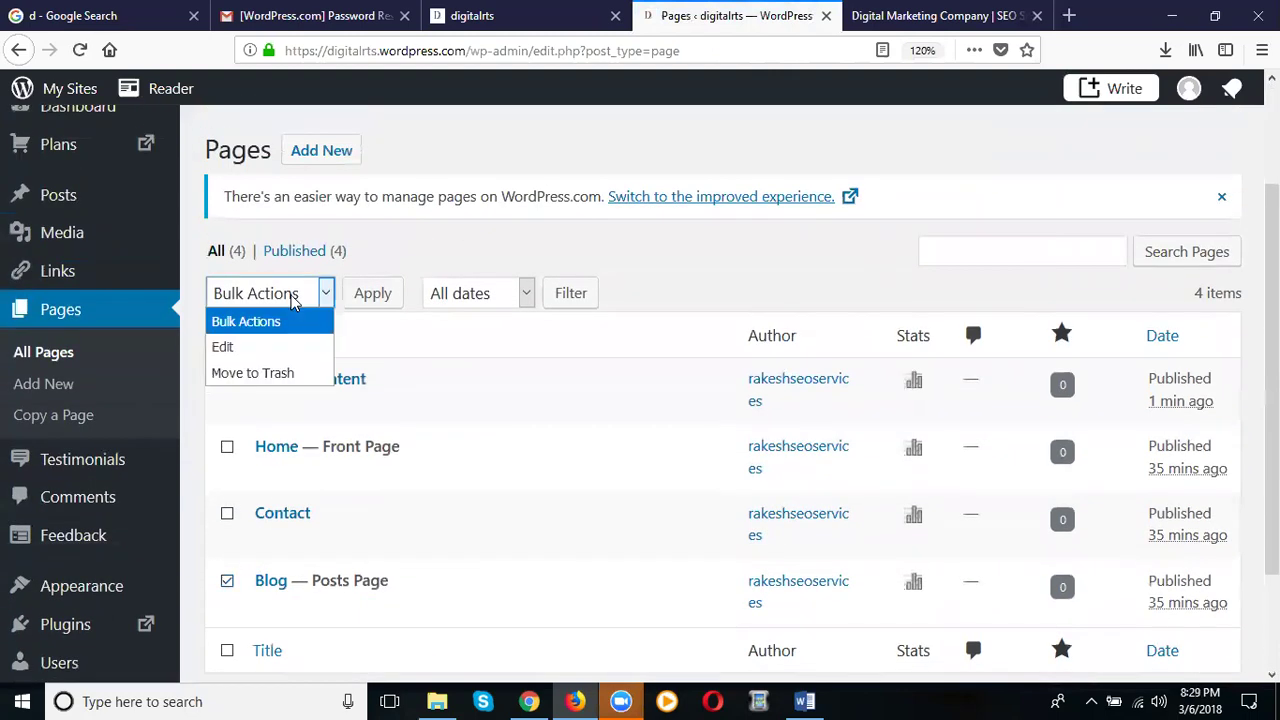
pyautogui.click(270, 374)
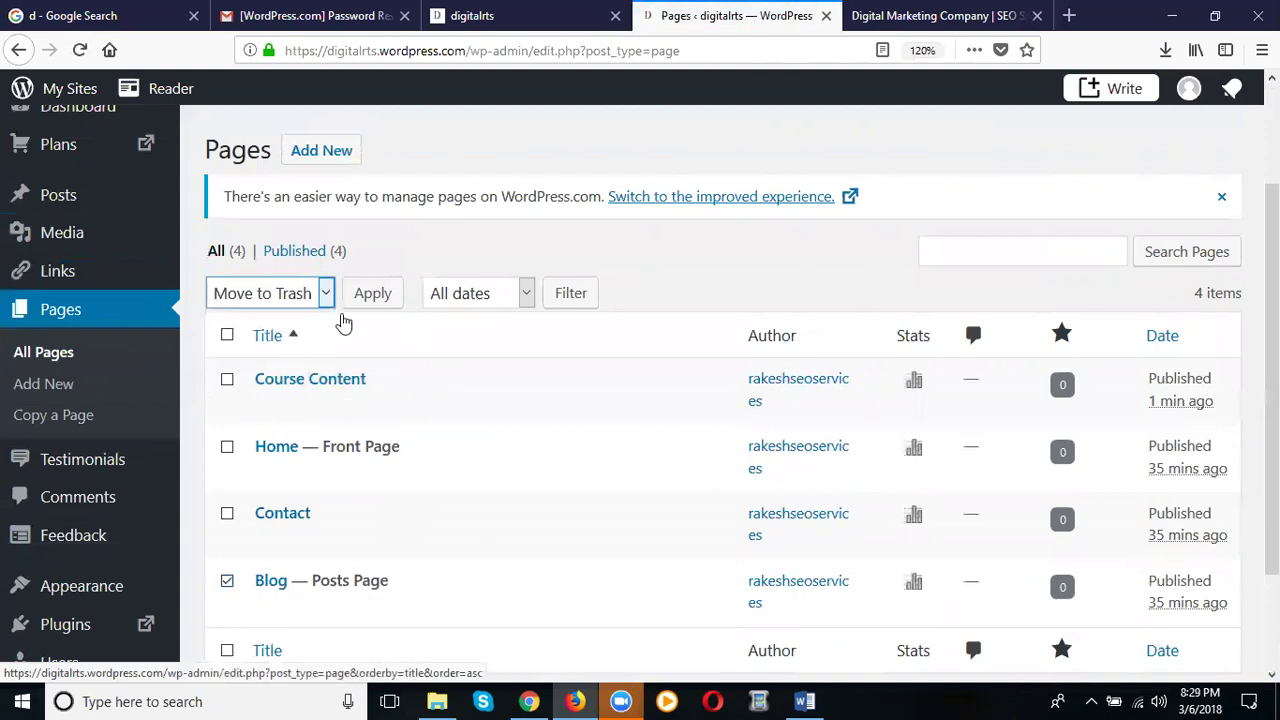
pyautogui.scroll(-2, 297, 337)
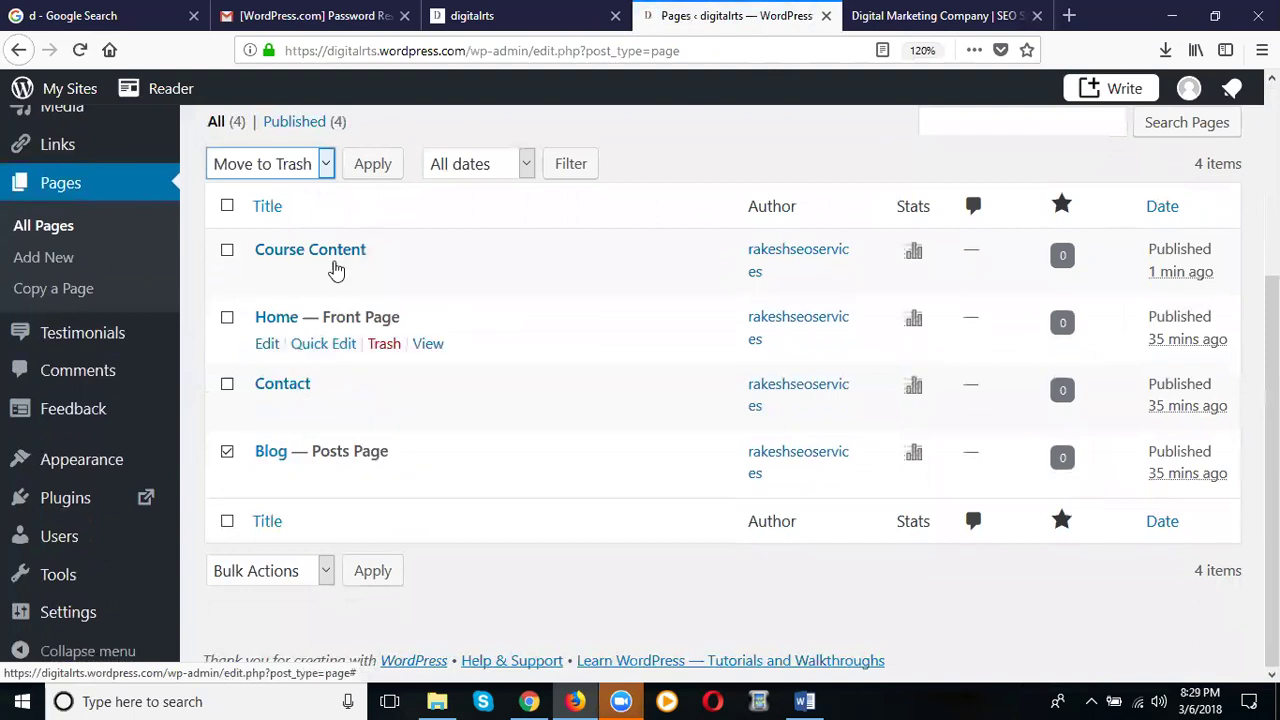
pyautogui.click(372, 166)
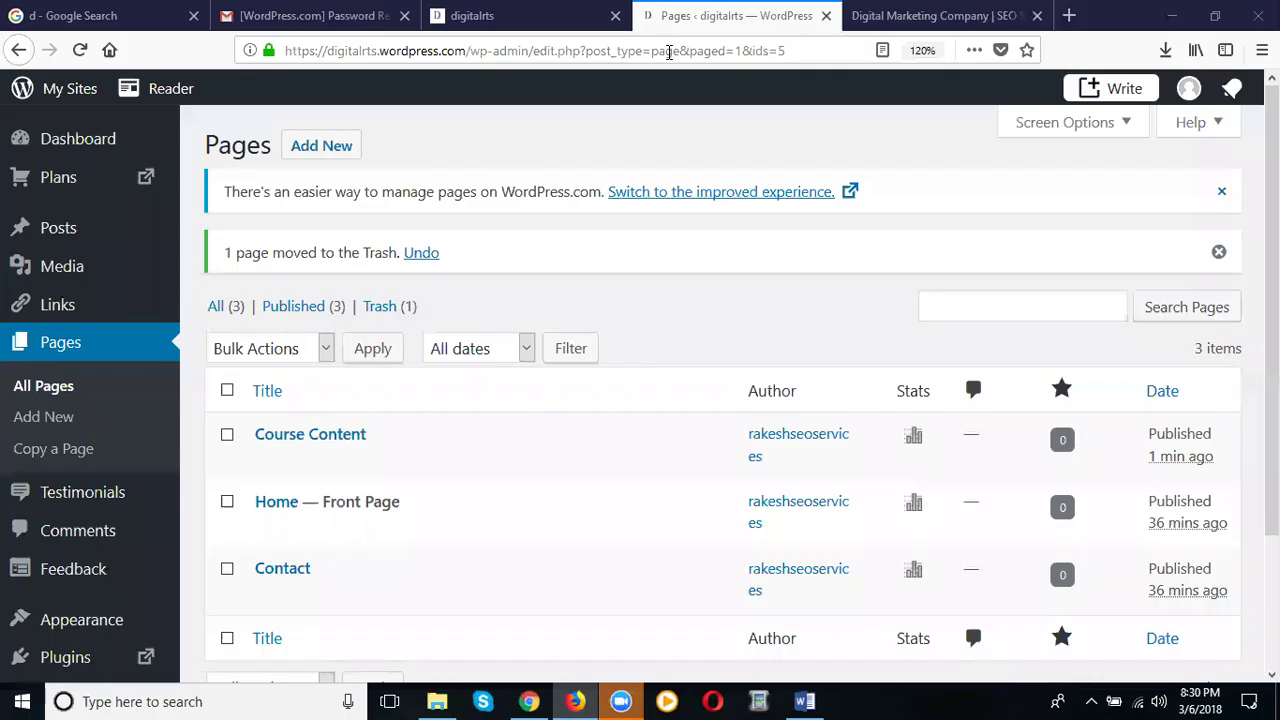
# Step: Inspect the trashed Blog page and the bulk actions offered for it, and return to the list of all pages
pyautogui.scroll(-2, 314, 320)
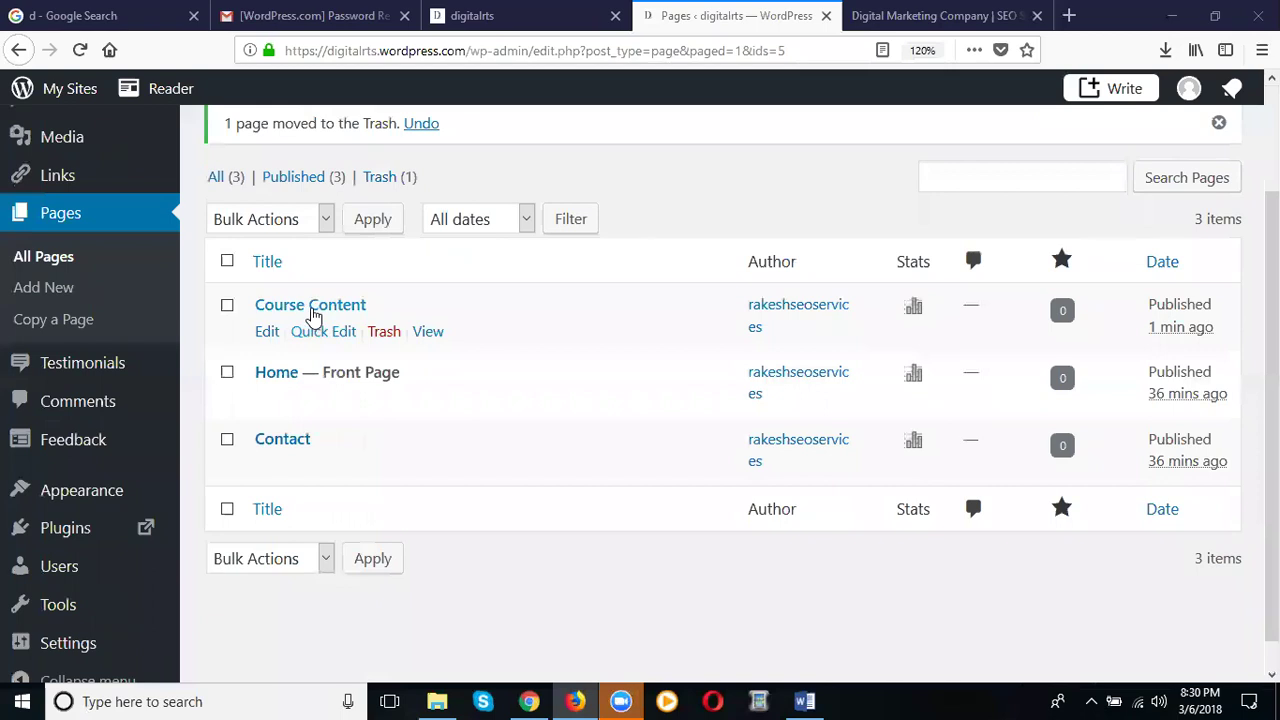
pyautogui.scroll(2, 338, 483)
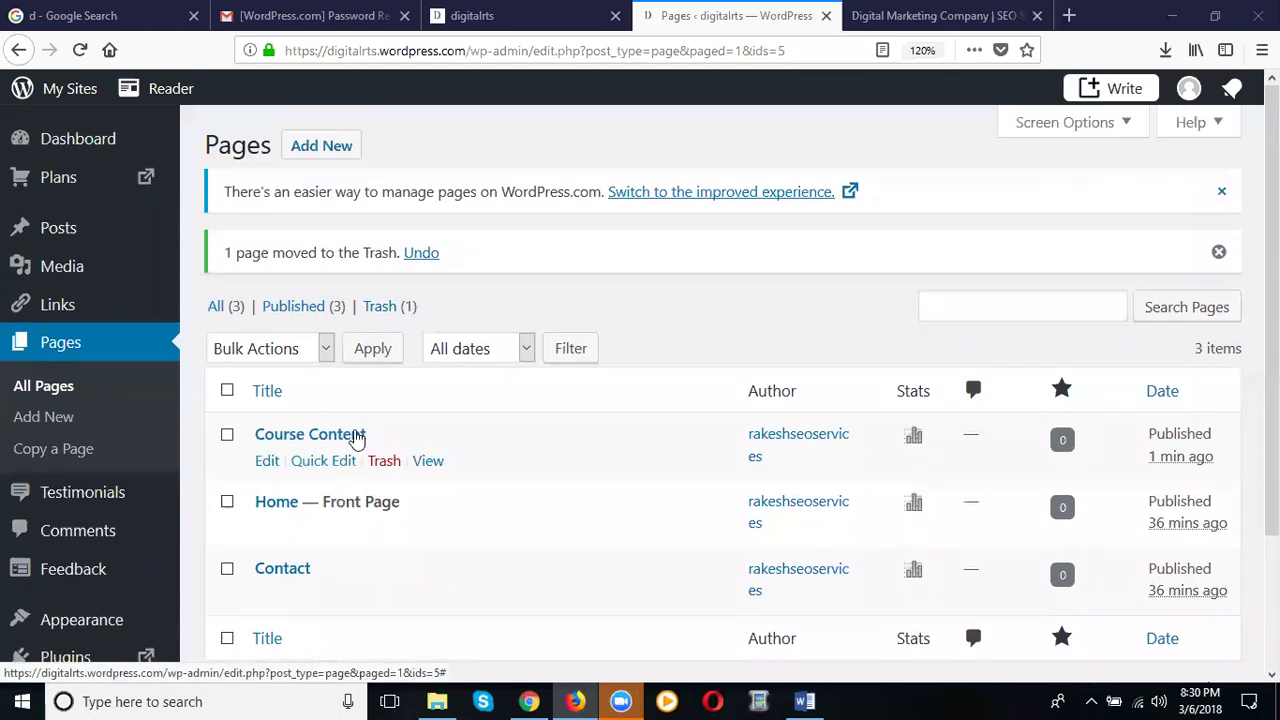
pyautogui.click(393, 309)
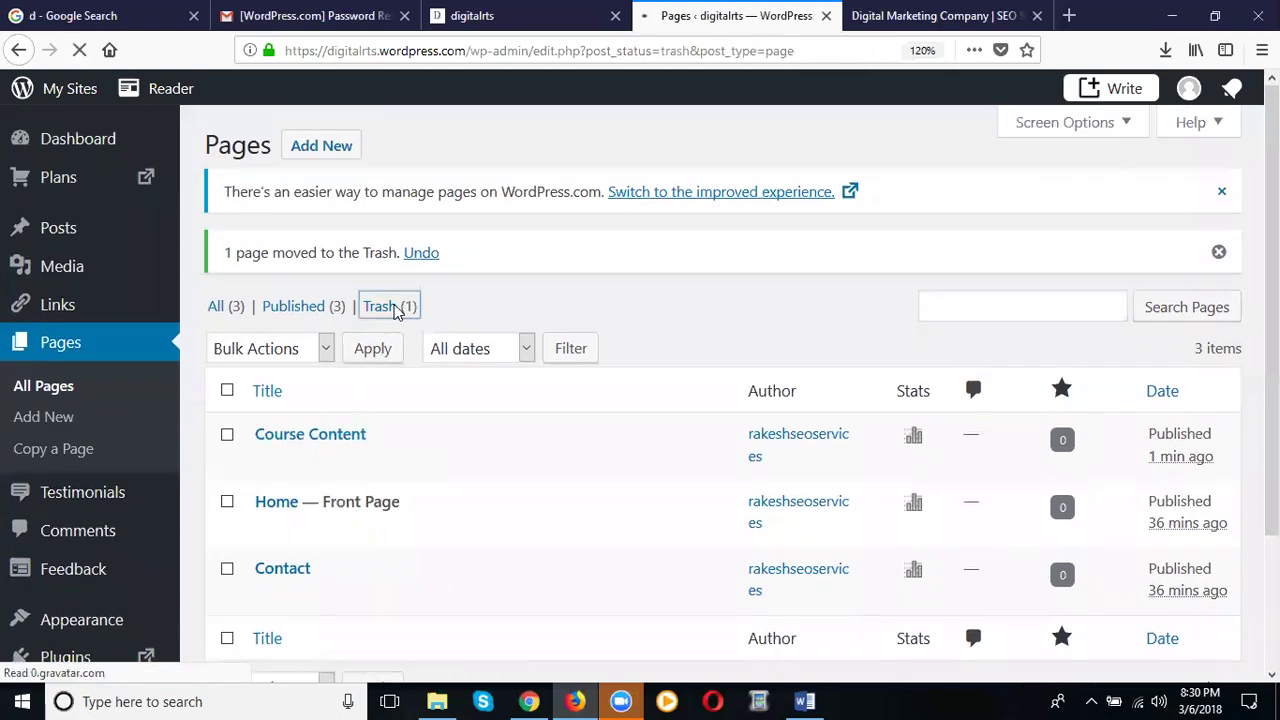
pyautogui.moveTo(234, 414)
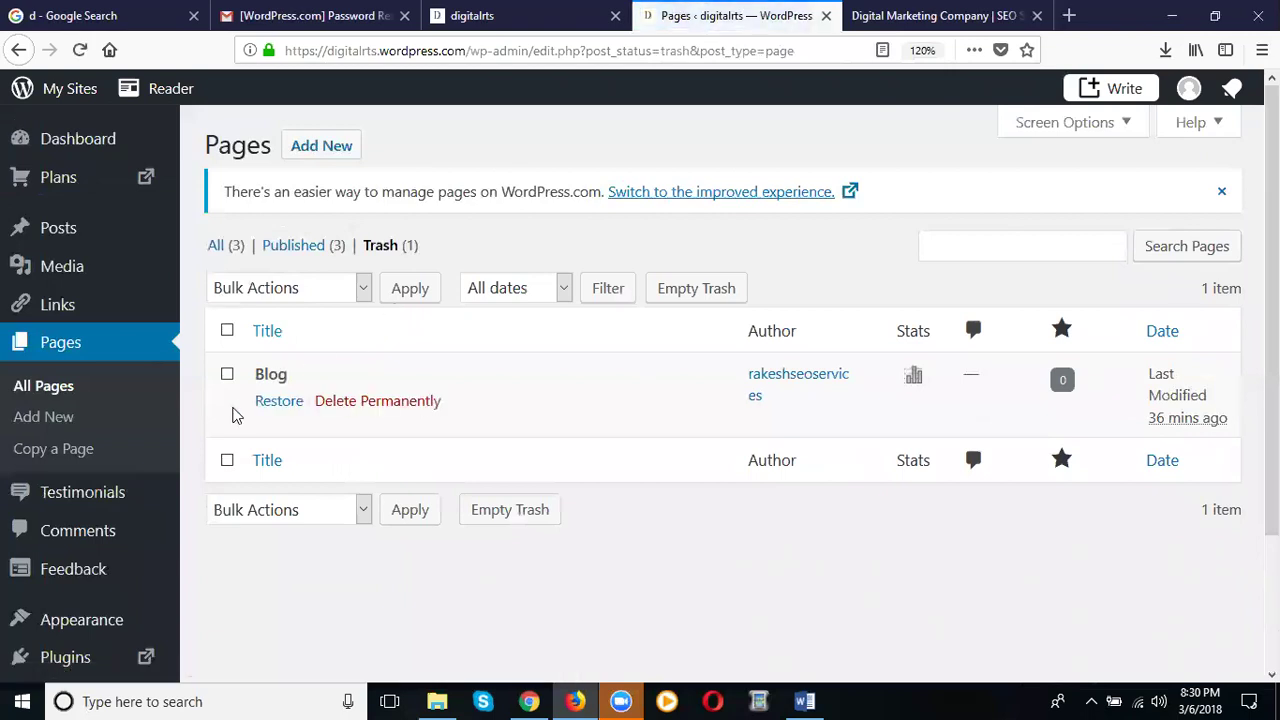
pyautogui.click(229, 375)
pyautogui.click(290, 288)
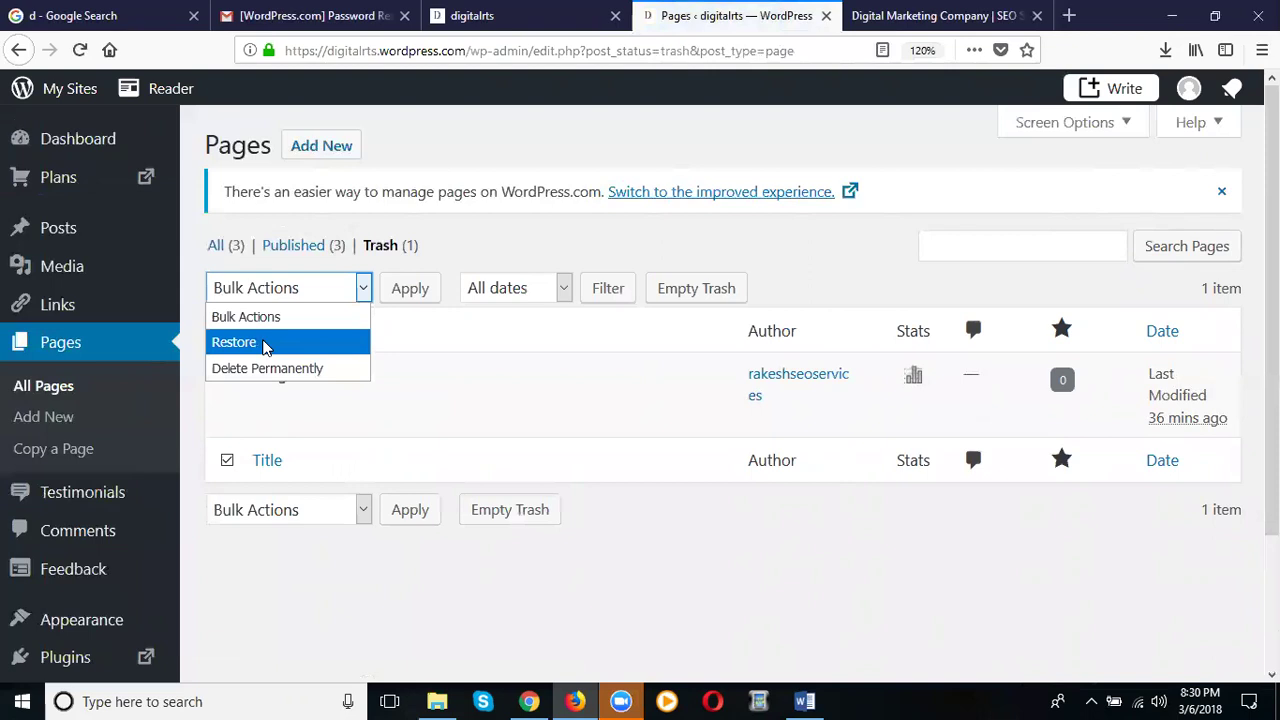
pyautogui.click(230, 250)
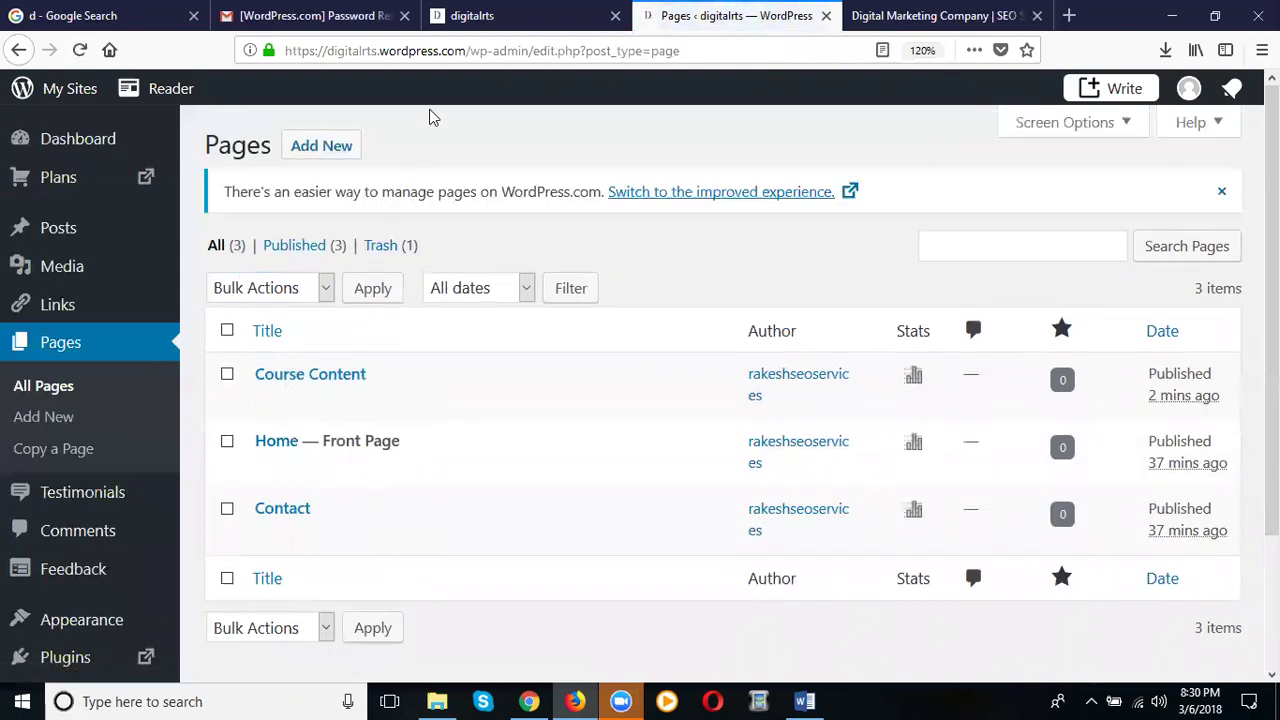
# Step: Reload the live digitalrts site and compare its navigation menu with the list of published pages
pyautogui.click(480, 16)
pyautogui.click(79, 57)
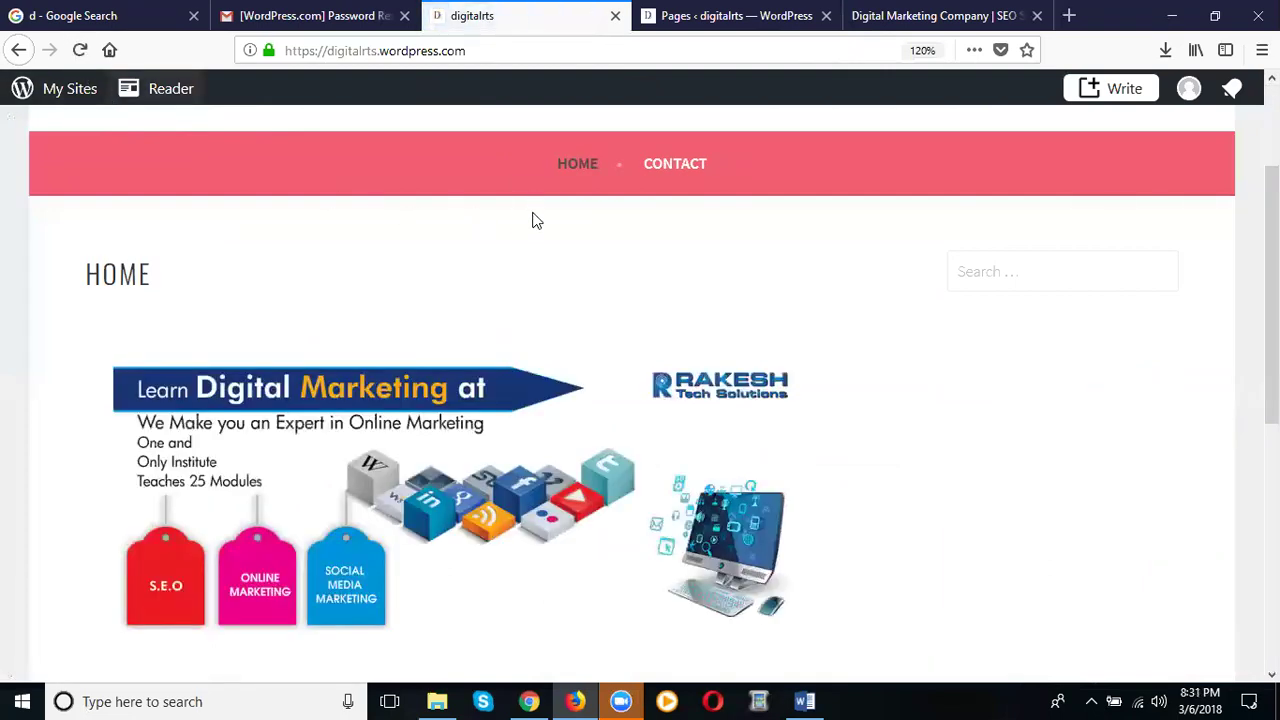
pyautogui.click(730, 16)
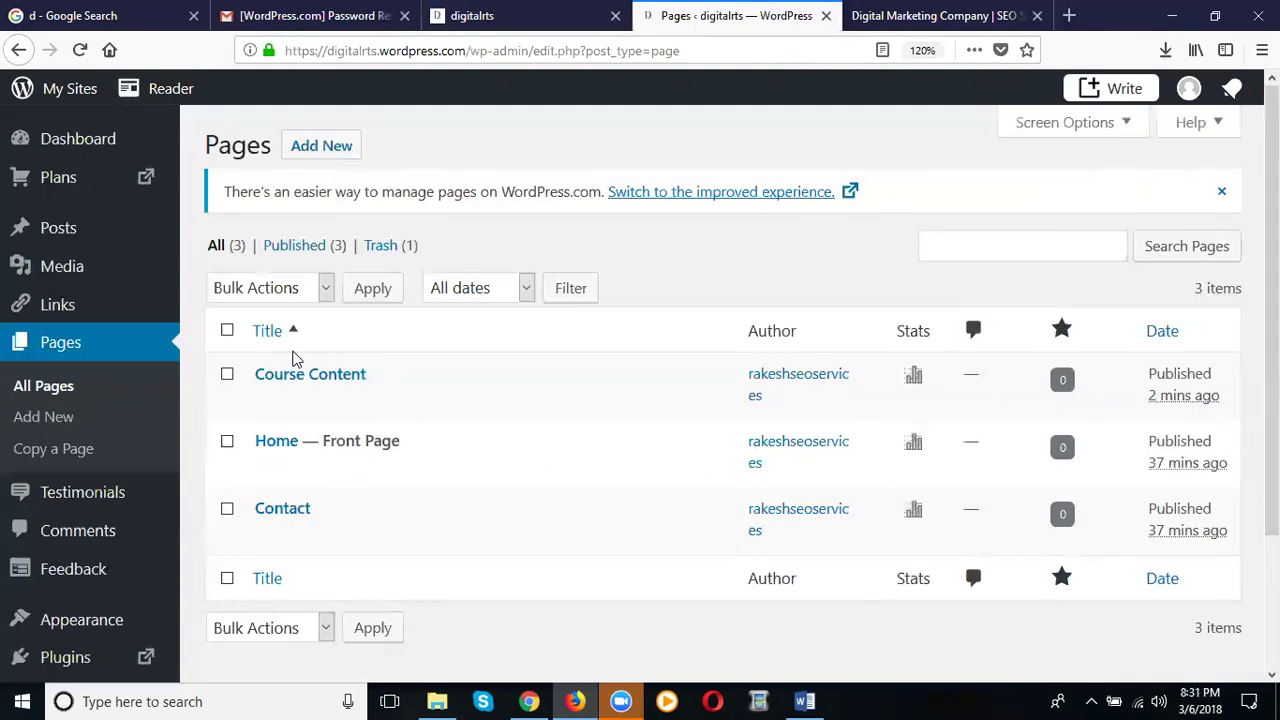
pyautogui.click(485, 16)
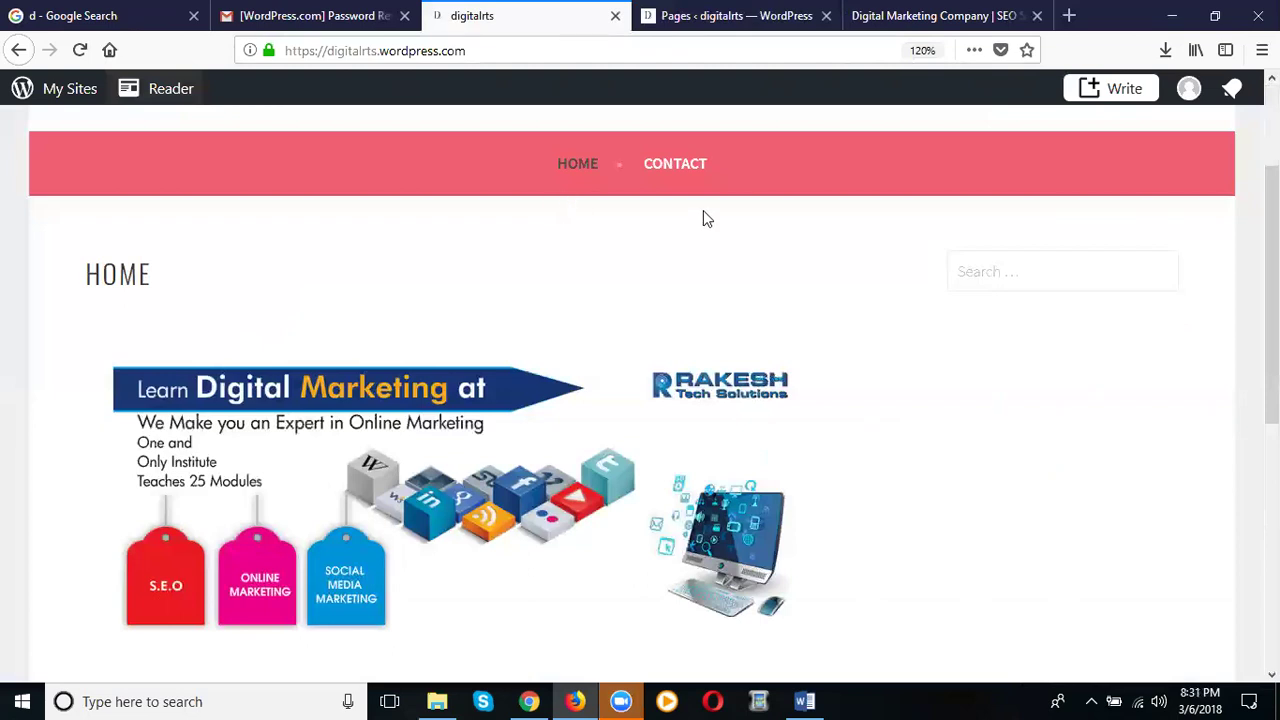
pyautogui.click(697, 18)
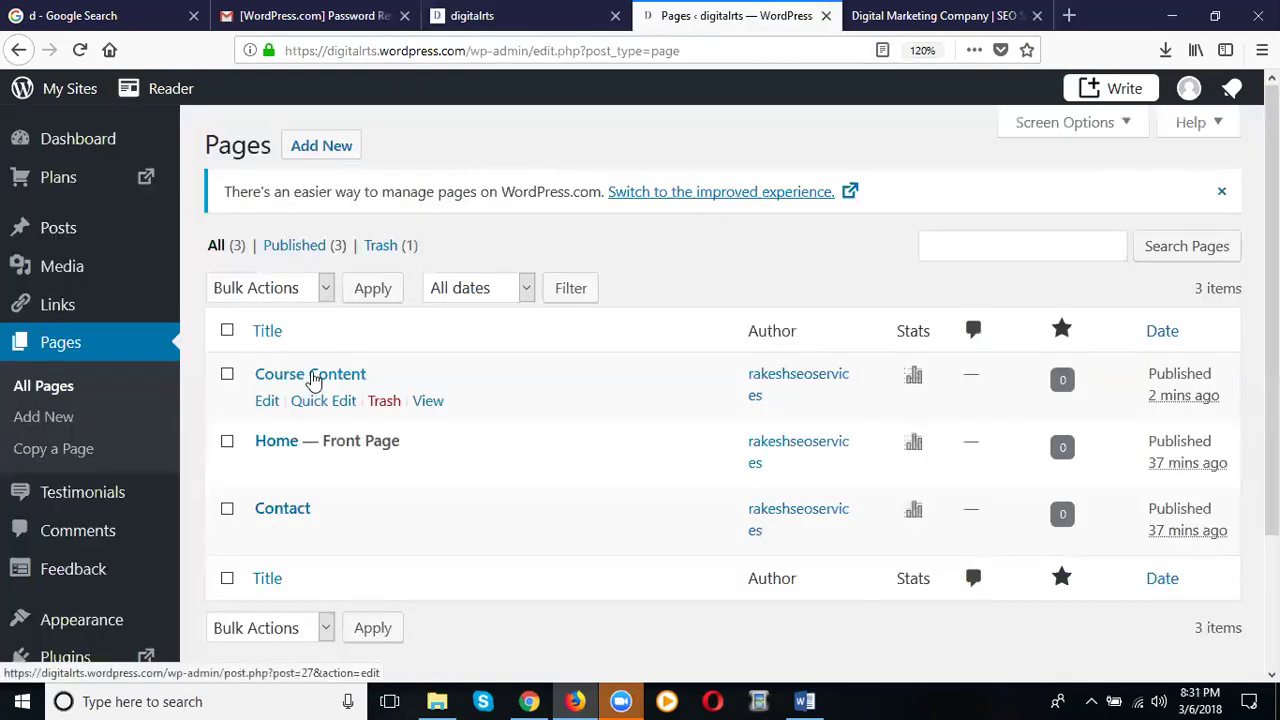
# Step: Open the site's menu editor and add the Course Content page to the Primary menu
pyautogui.moveTo(138, 306)
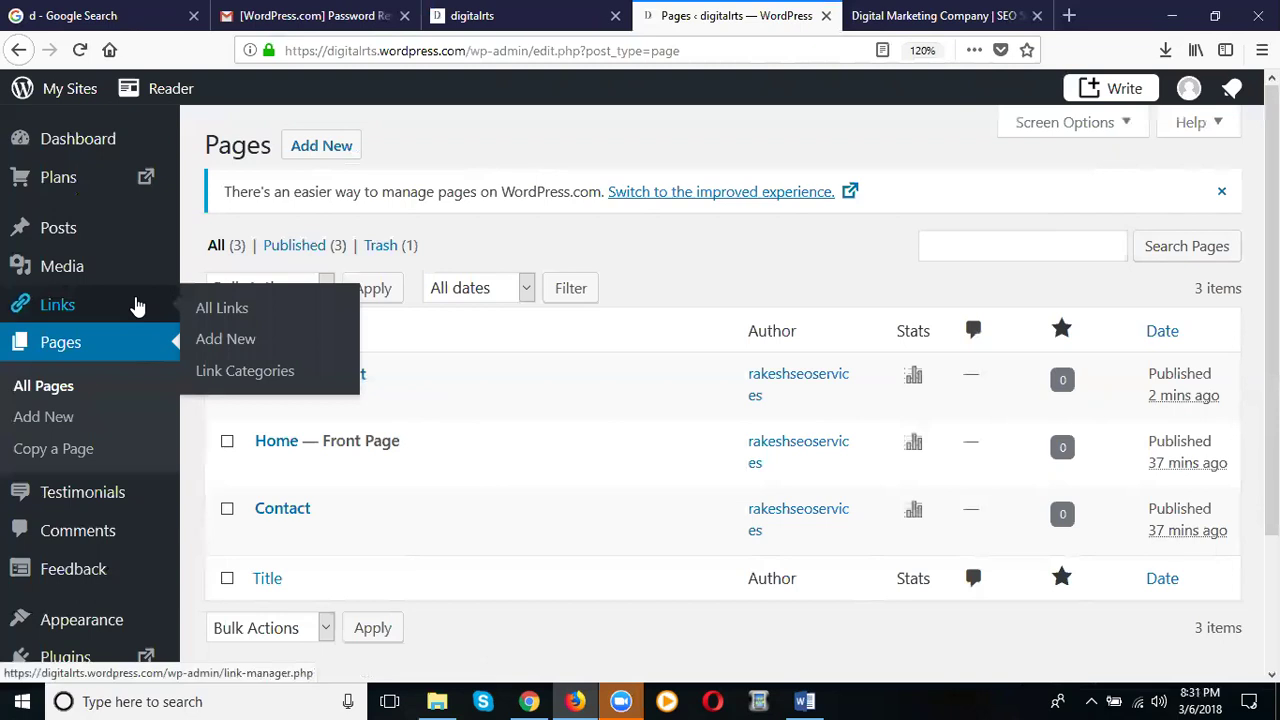
pyautogui.scroll(-3, 138, 306)
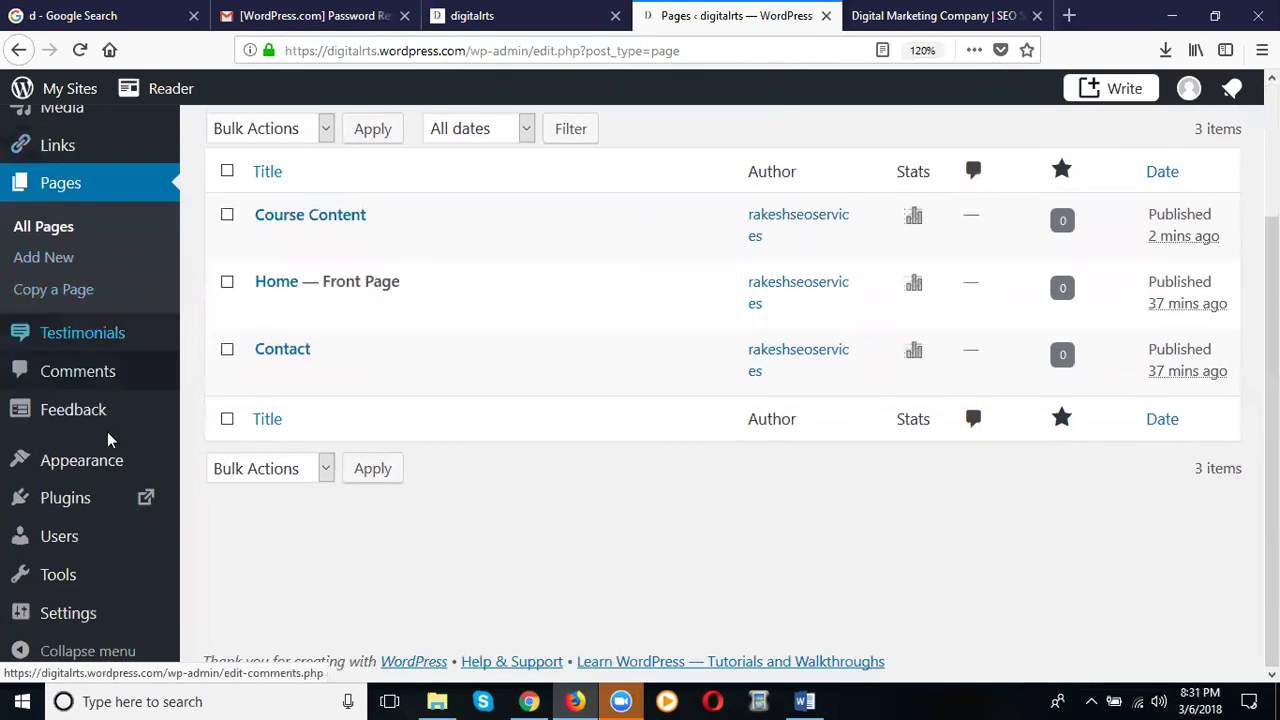
pyautogui.moveTo(30, 472)
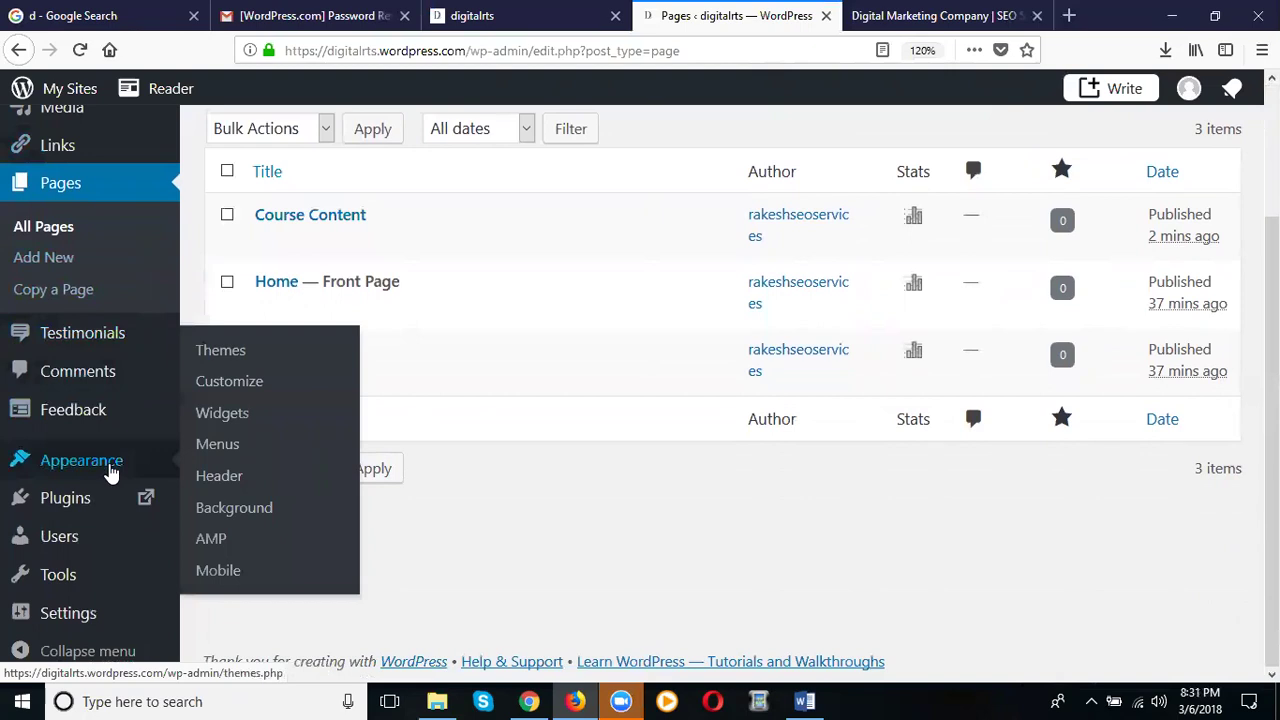
pyautogui.click(217, 445)
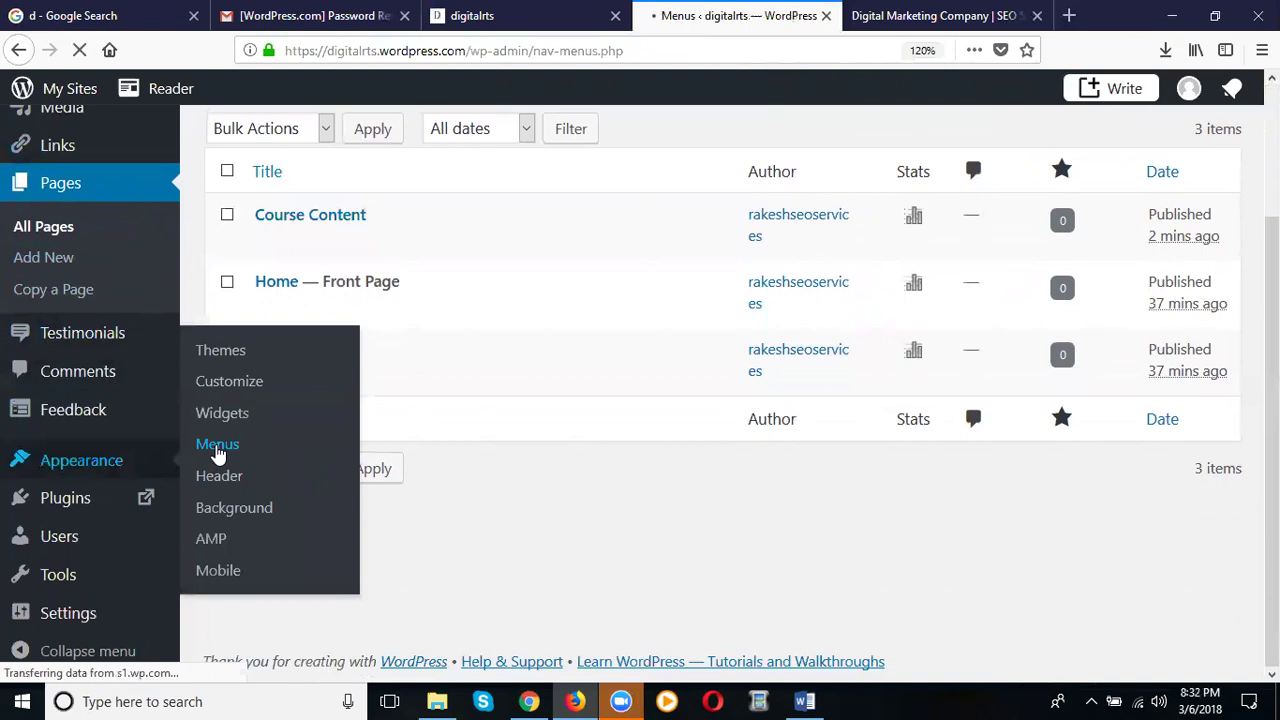
pyautogui.scroll(-4, 658, 216)
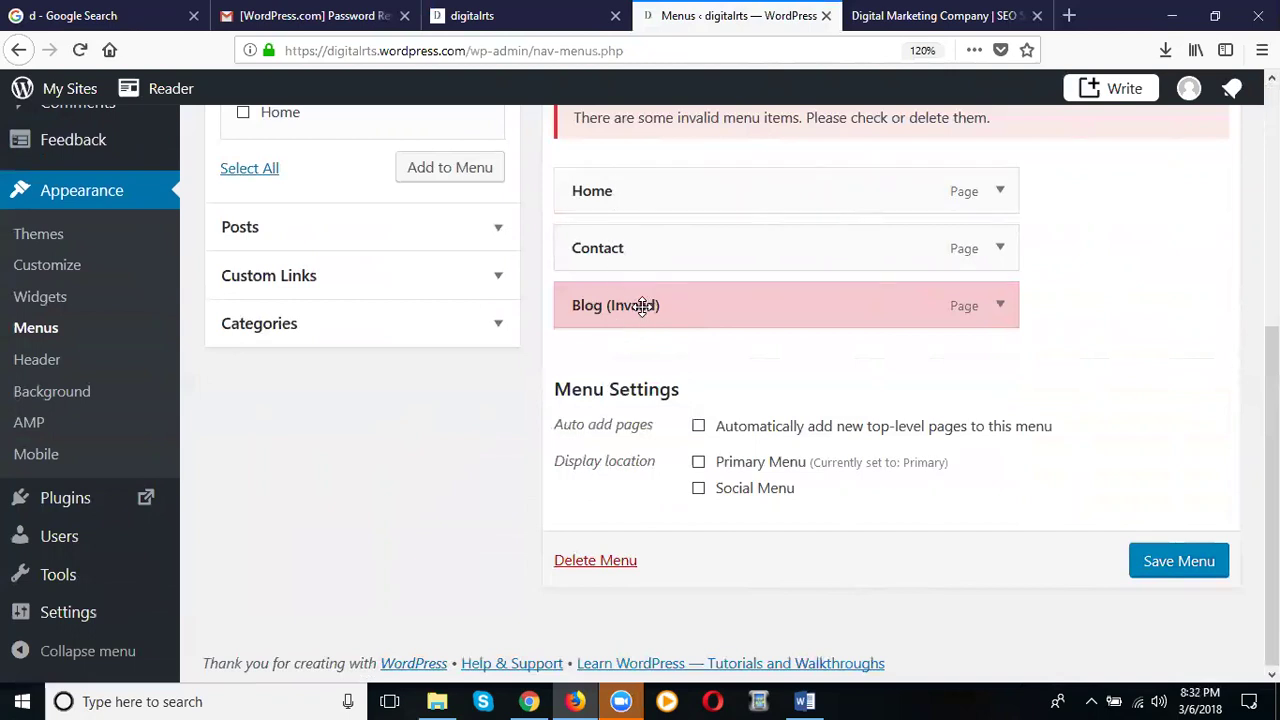
pyautogui.scroll(3, 495, 358)
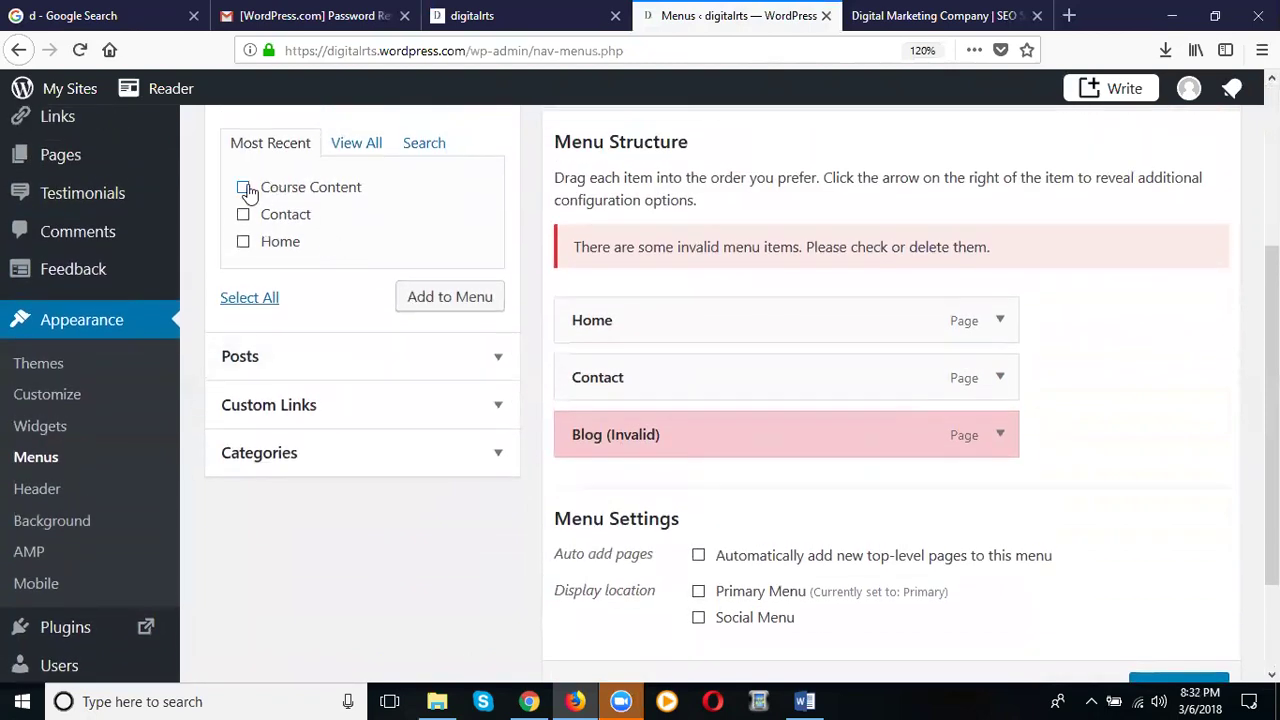
pyautogui.click(244, 189)
pyautogui.click(450, 297)
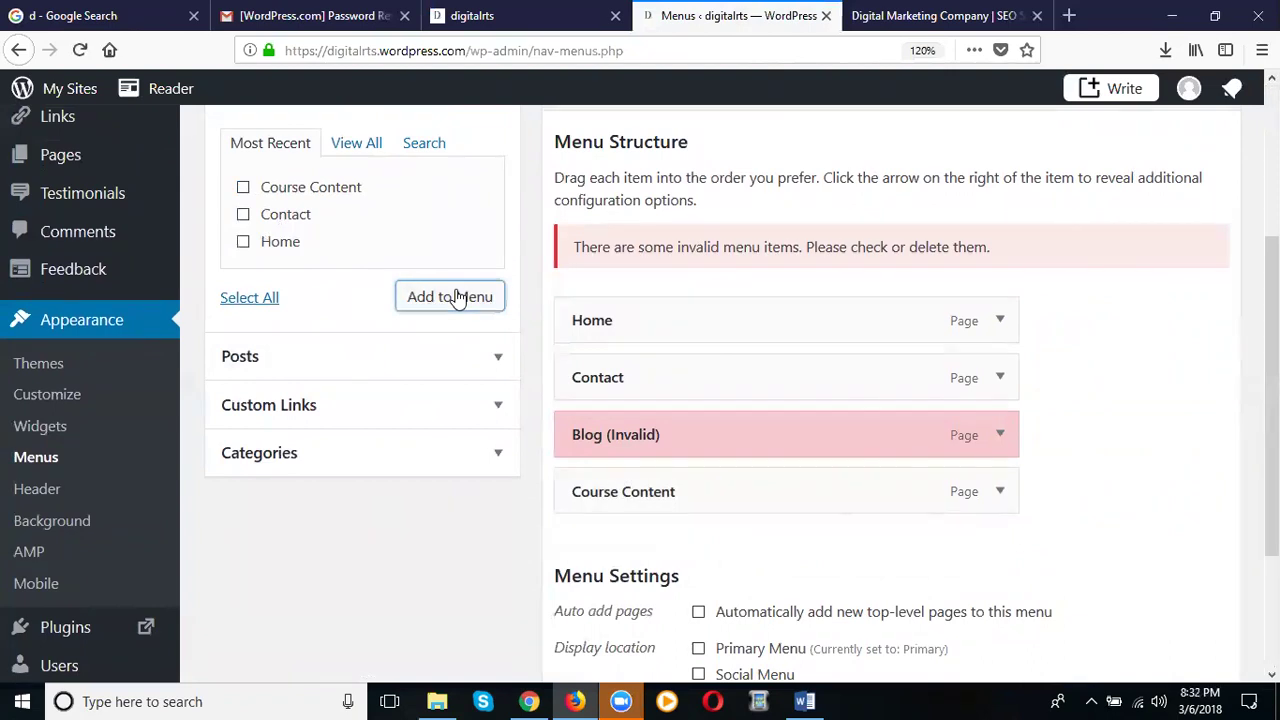
# Step: Enable automatic adding of new top-level pages, assign the menu to the Primary Menu and Social Menu locations, and save it
pyautogui.scroll(-2, 477, 317)
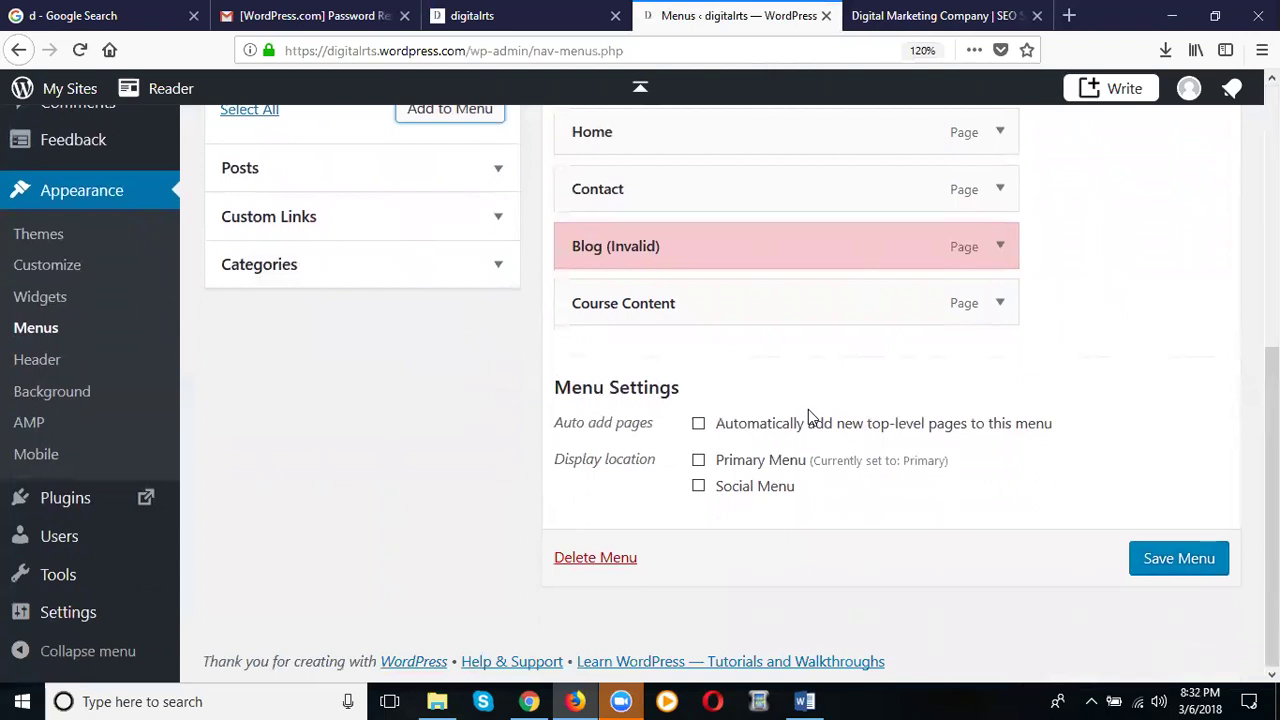
pyautogui.click(699, 424)
pyautogui.click(698, 461)
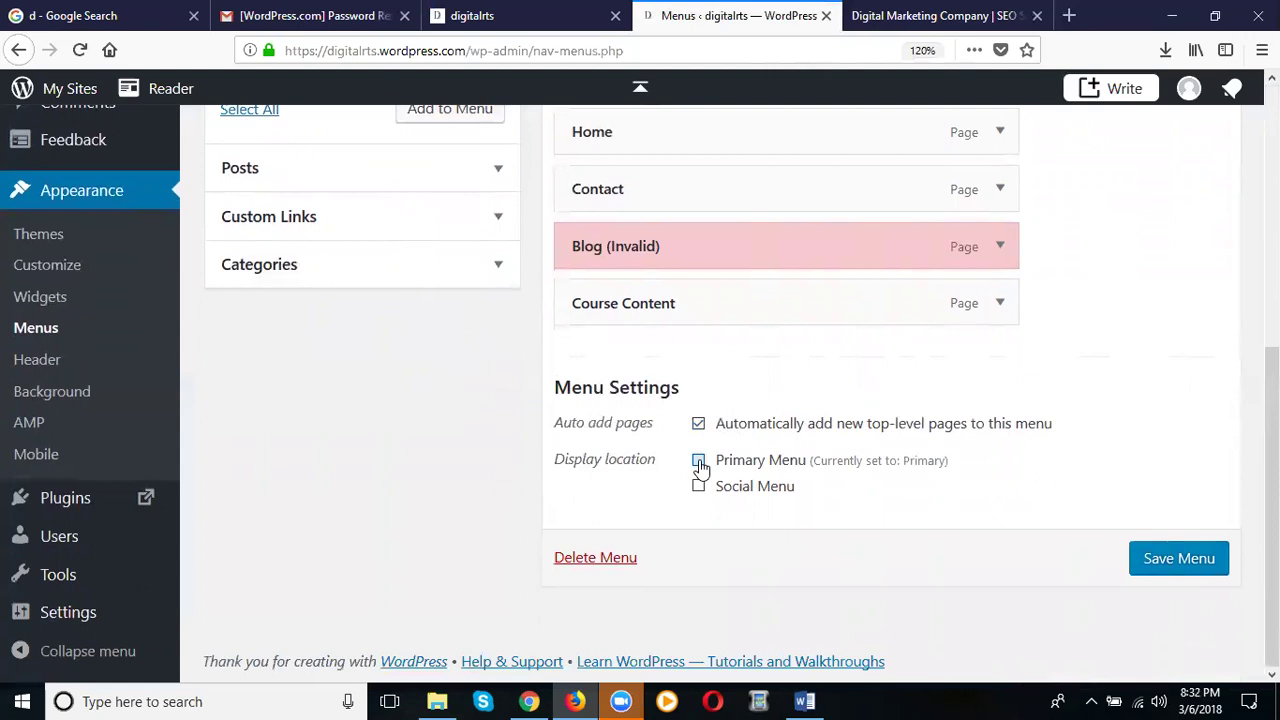
pyautogui.click(698, 487)
pyautogui.click(1155, 562)
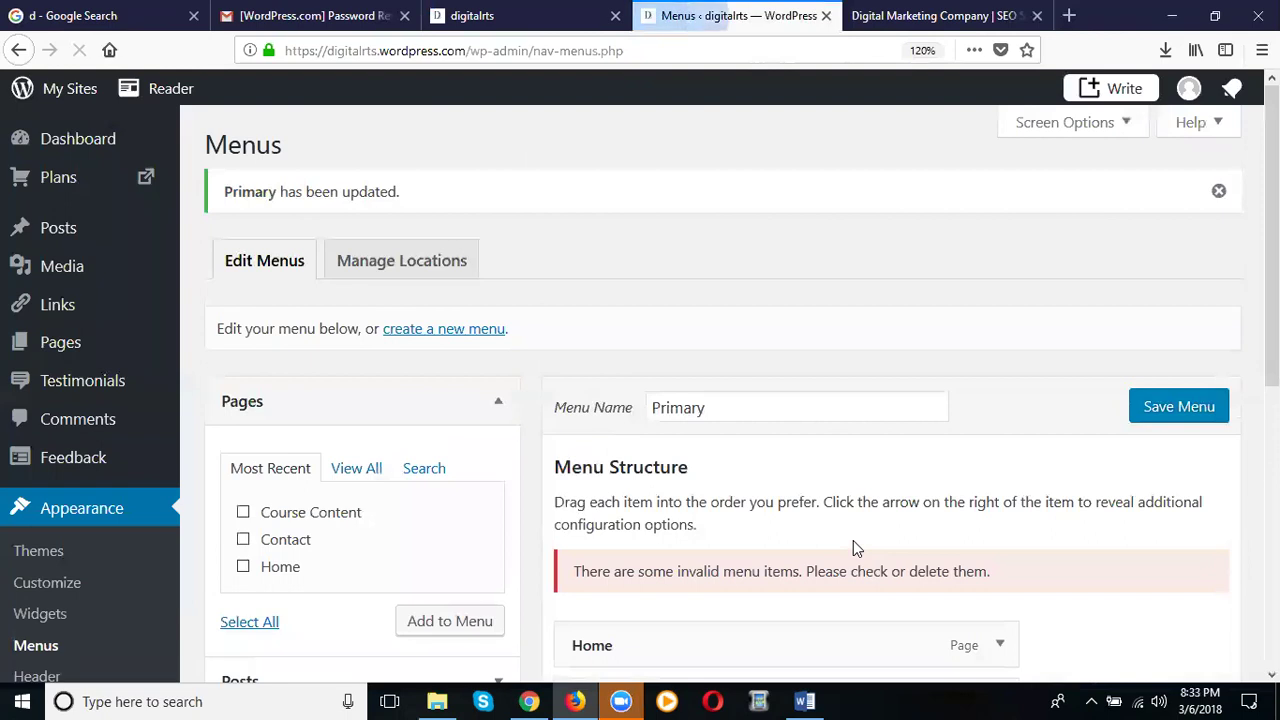
# Step: Remove the invalid Blog item from the Primary menu and save the menu
pyautogui.scroll(-5, 746, 572)
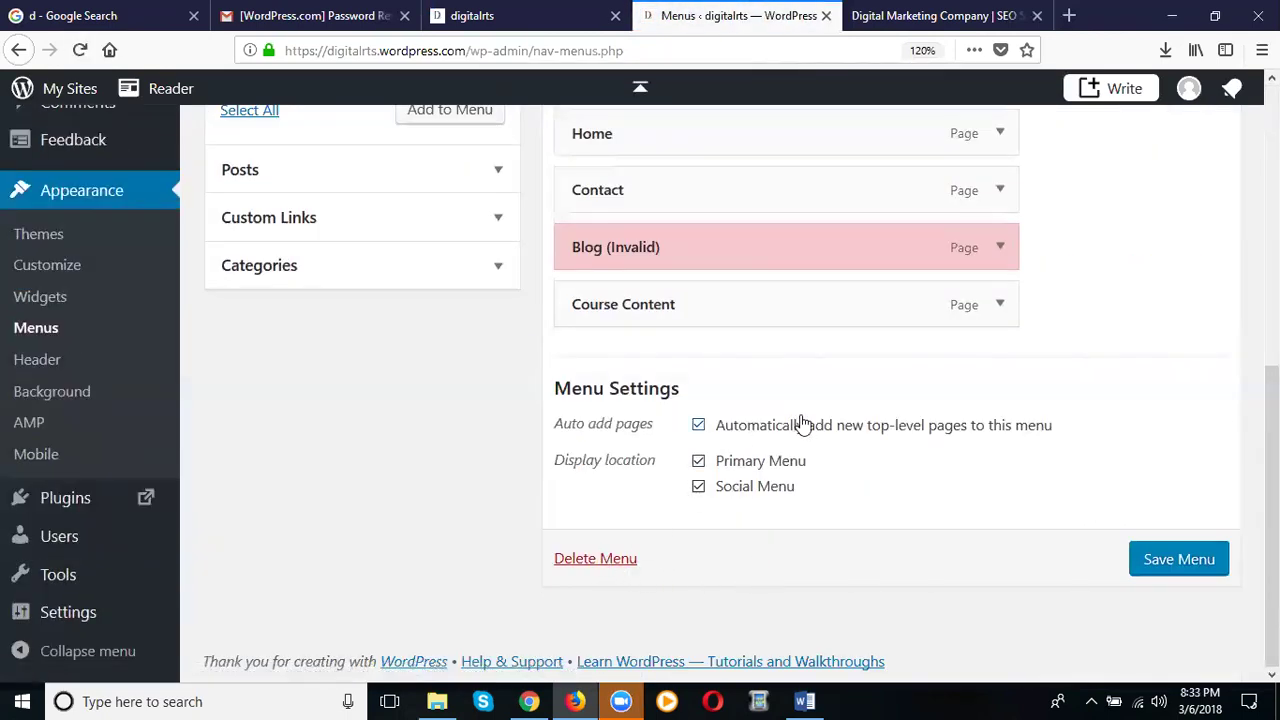
pyautogui.click(999, 250)
pyautogui.click(590, 452)
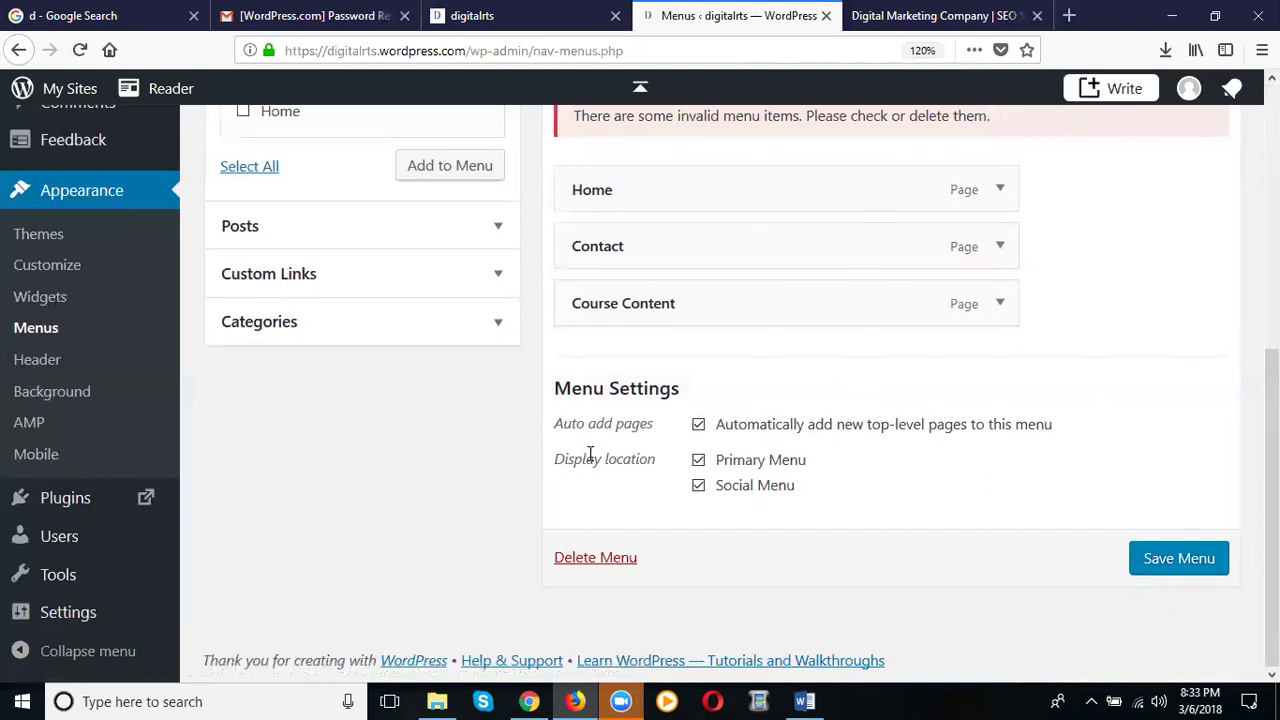
pyautogui.click(1171, 569)
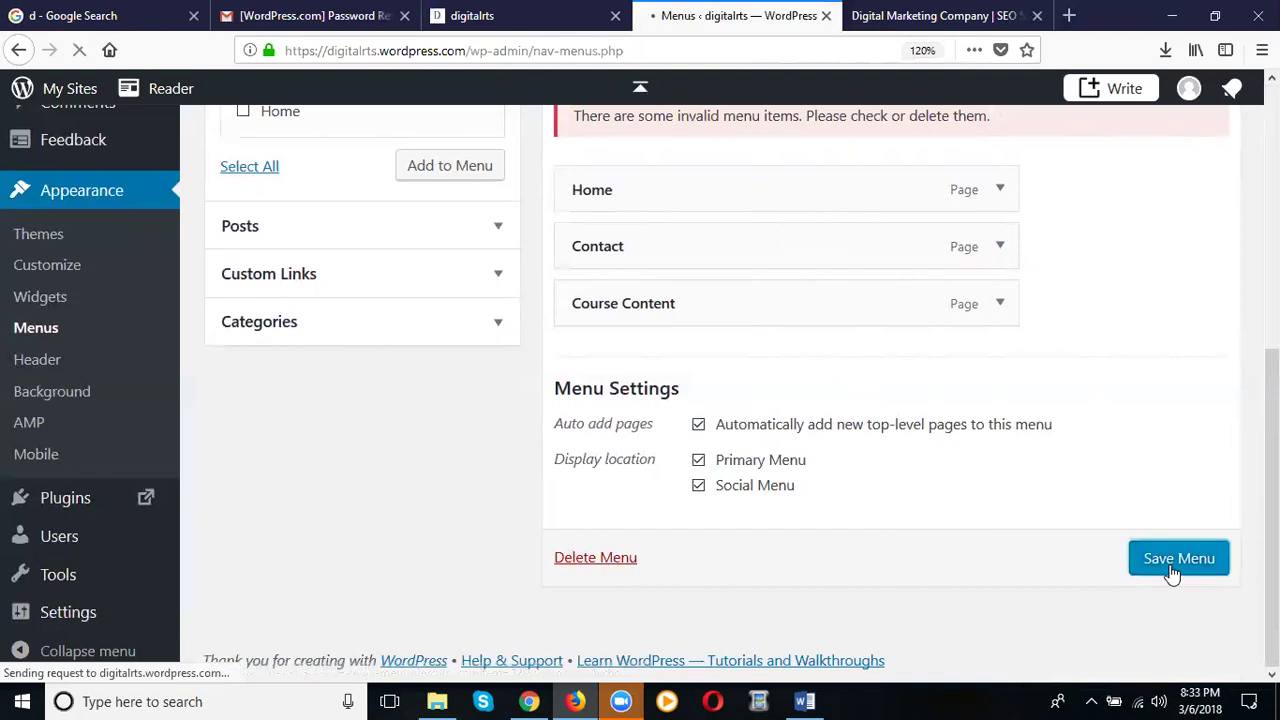
# Step: Reload the live site and check that Course Content is included in its navigation
pyautogui.click(534, 28)
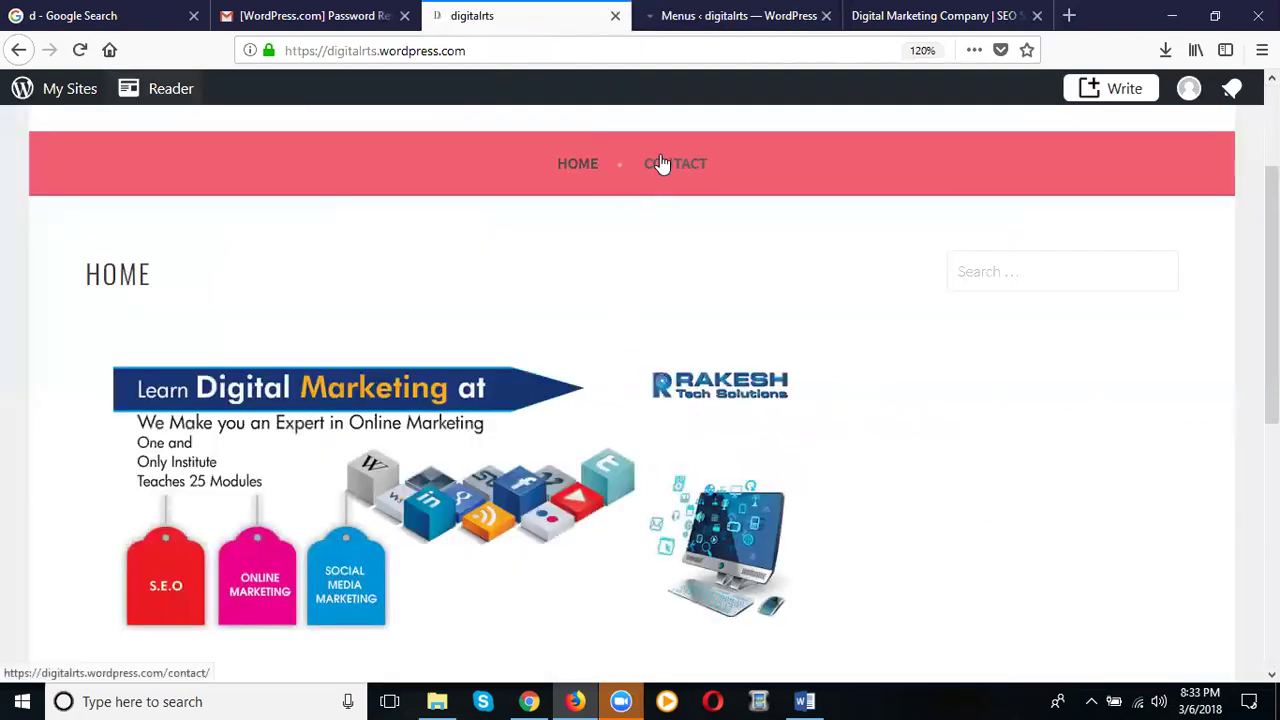
pyautogui.click(80, 50)
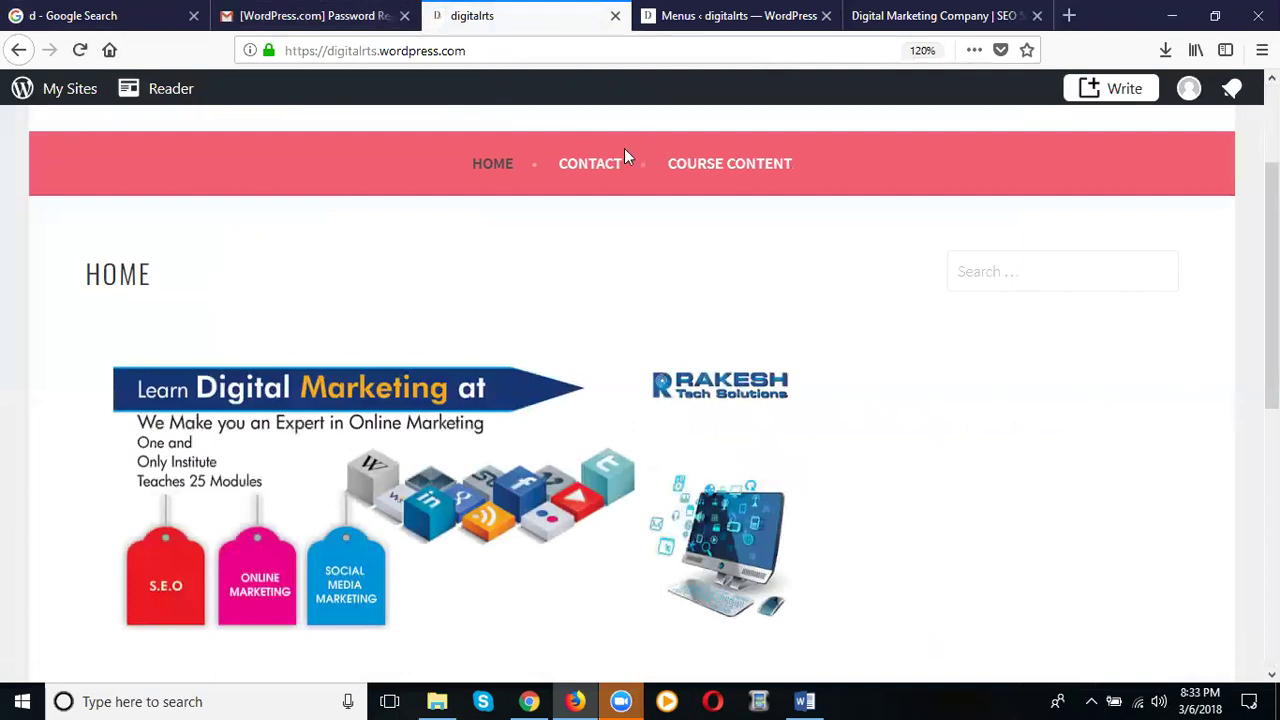
pyautogui.click(498, 165)
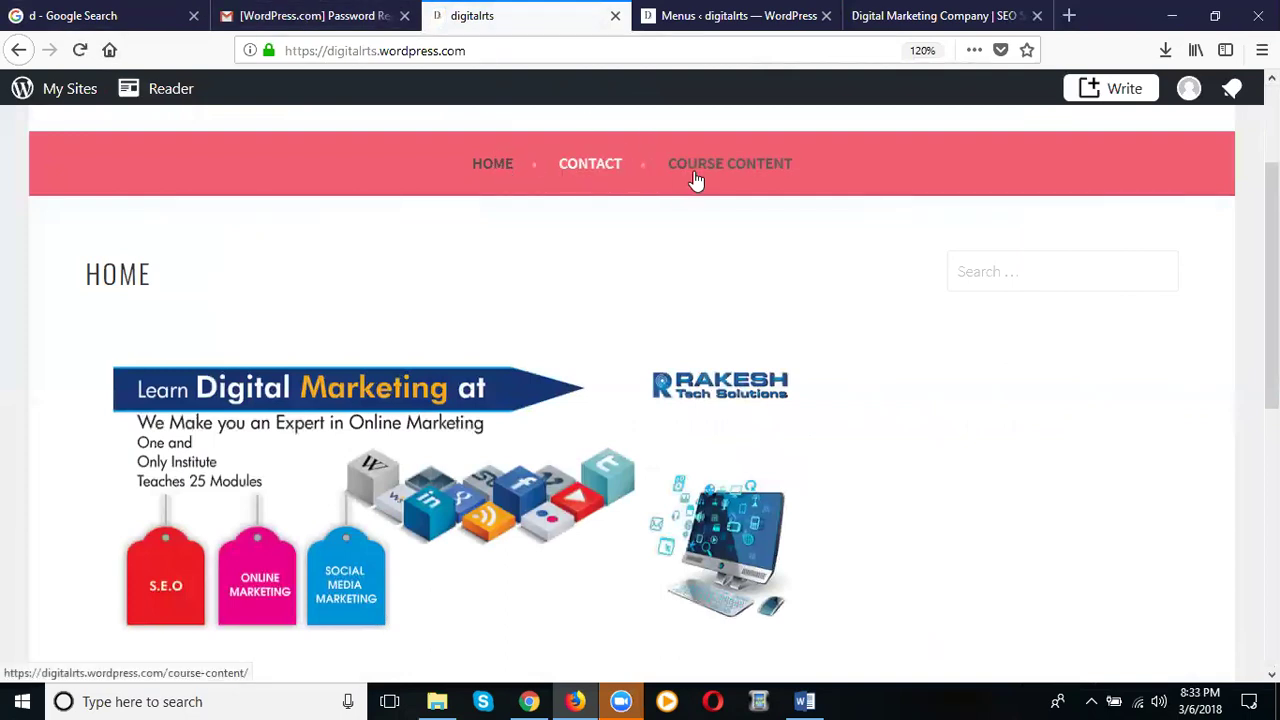
# Step: Move Course Content between Home and Contact in the Primary menu structure and save the menu
pyautogui.click(665, 20)
pyautogui.scroll(-1, 788, 440)
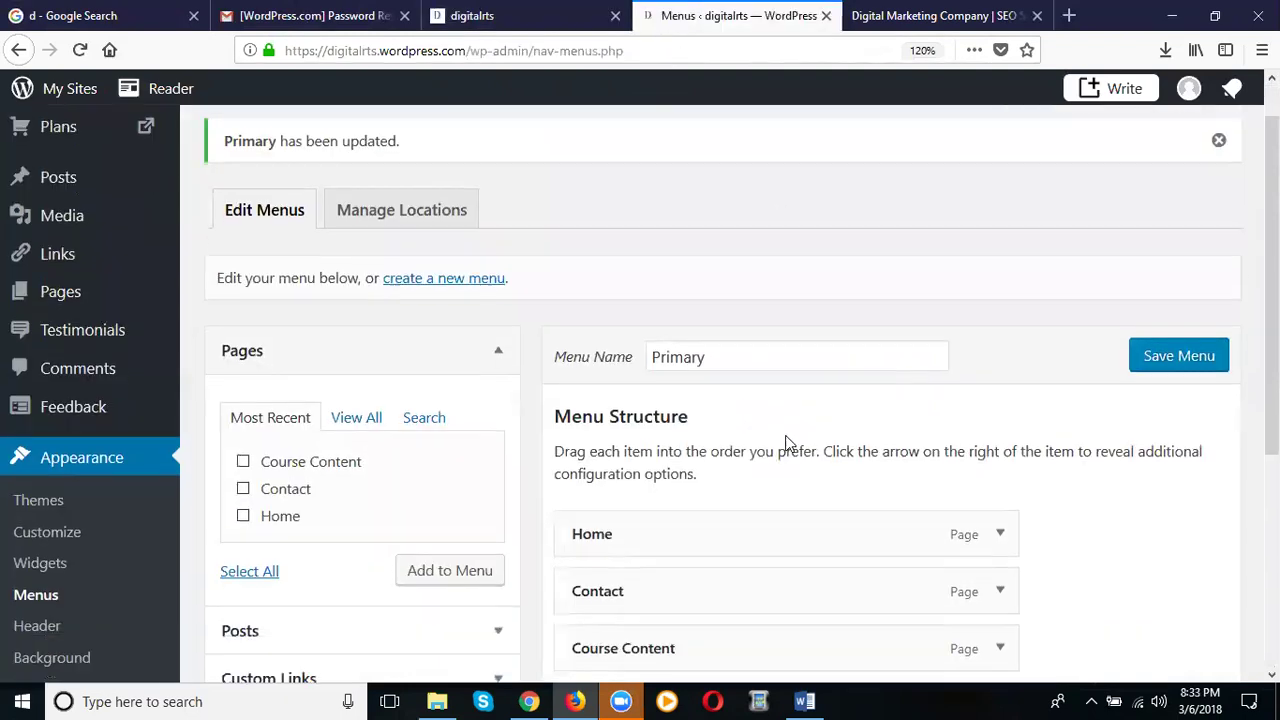
pyautogui.scroll(-4, 785, 443)
pyautogui.scroll(1, 650, 280)
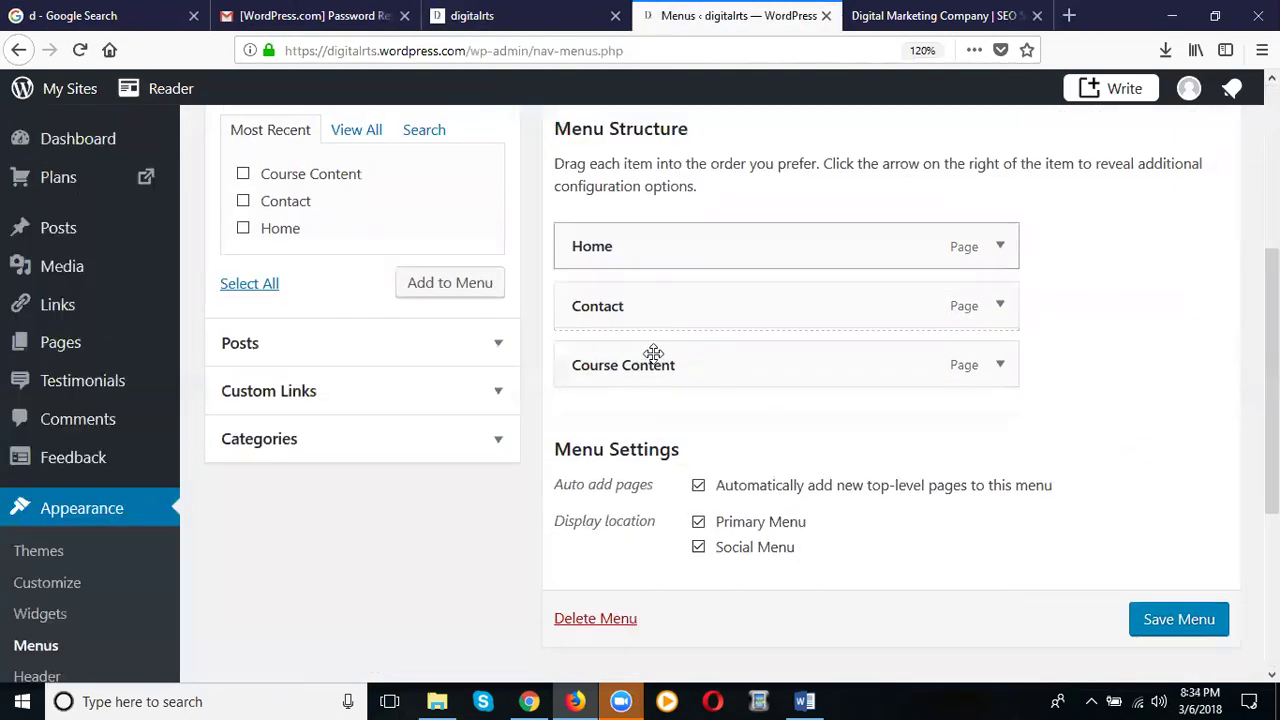
pyautogui.moveTo(653, 353); pyautogui.dragTo(654, 360)
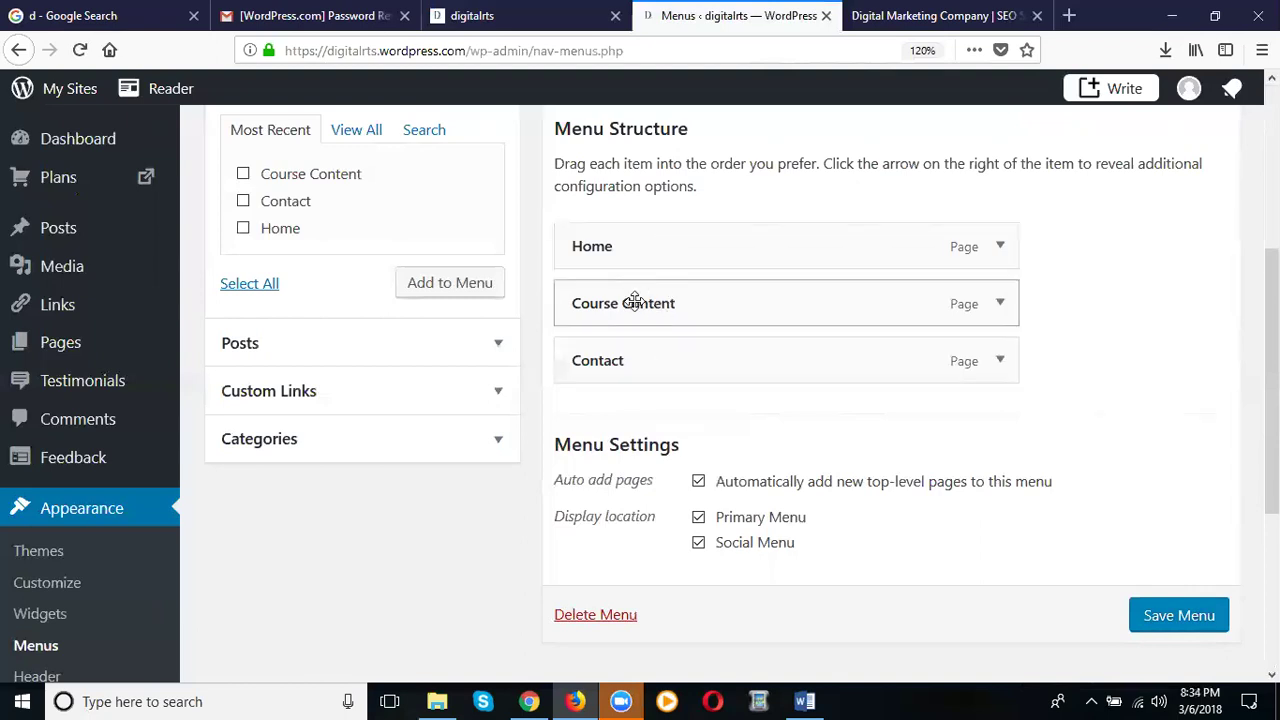
pyautogui.moveTo(640, 250); pyautogui.dragTo(605, 232)
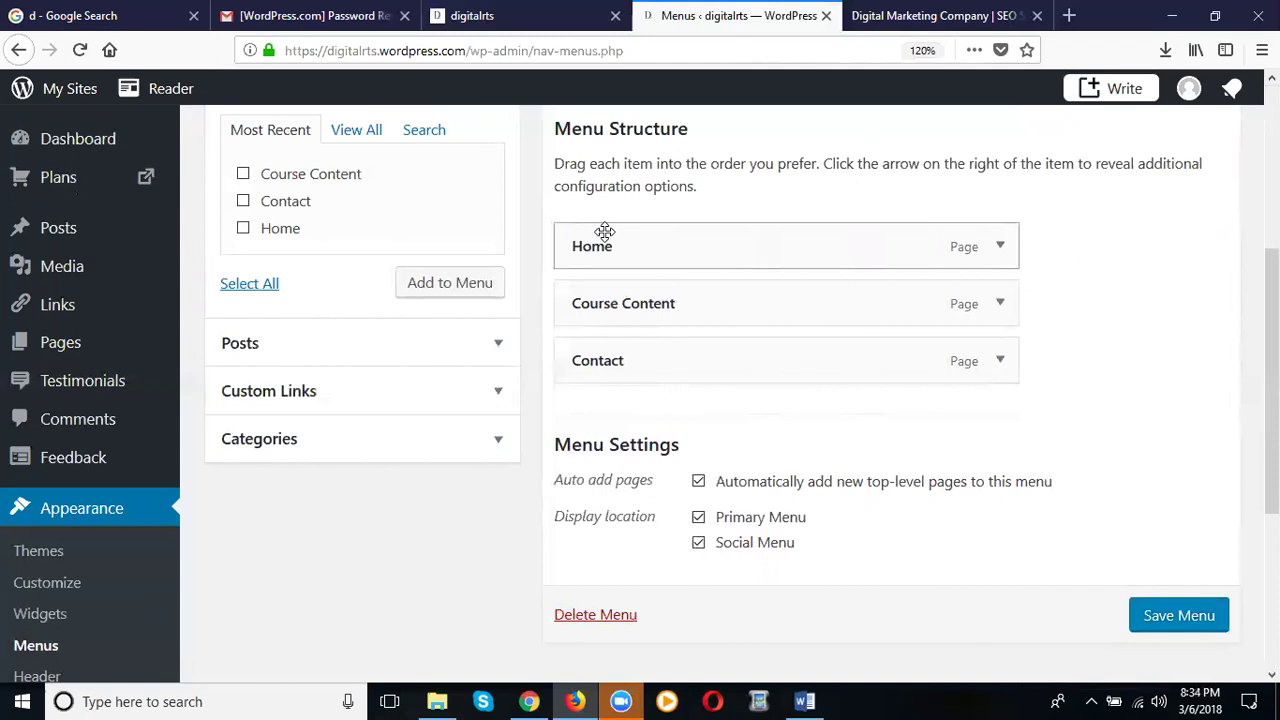
pyautogui.click(1150, 615)
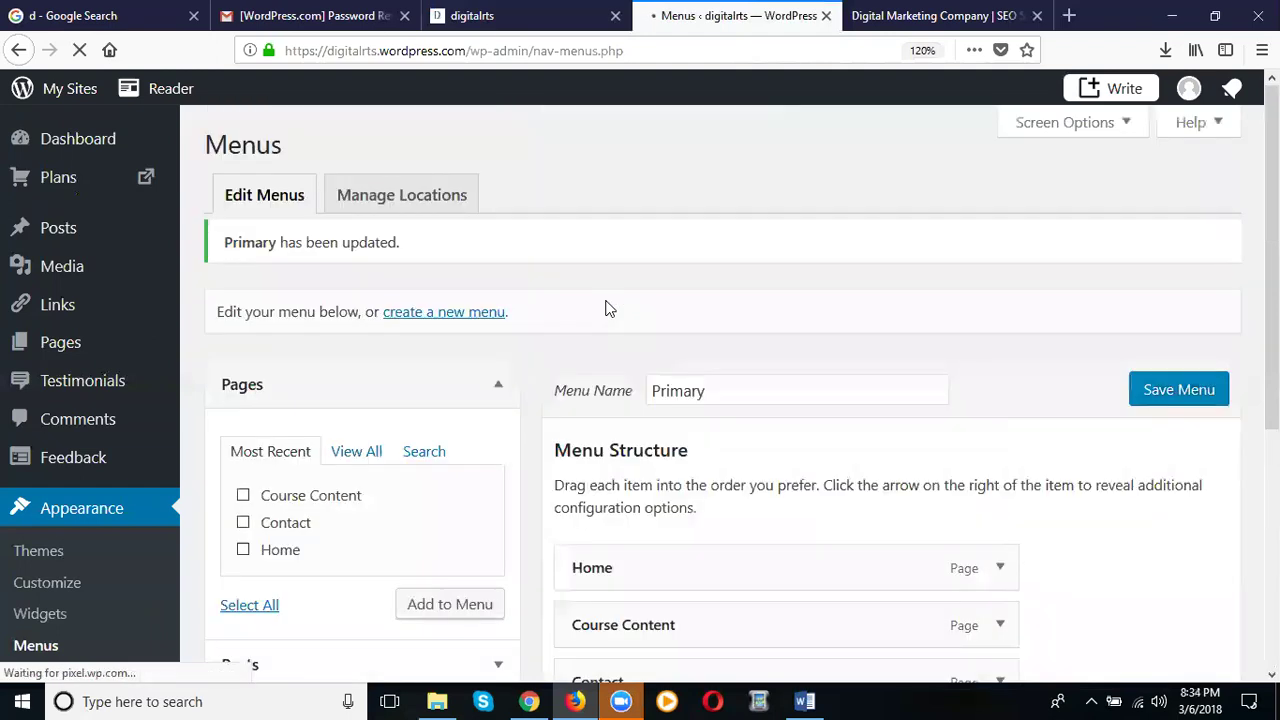
# Step: Reload the live site to check the order of its navigation items, and return to the menu editor
pyautogui.click(460, 16)
pyautogui.click(80, 50)
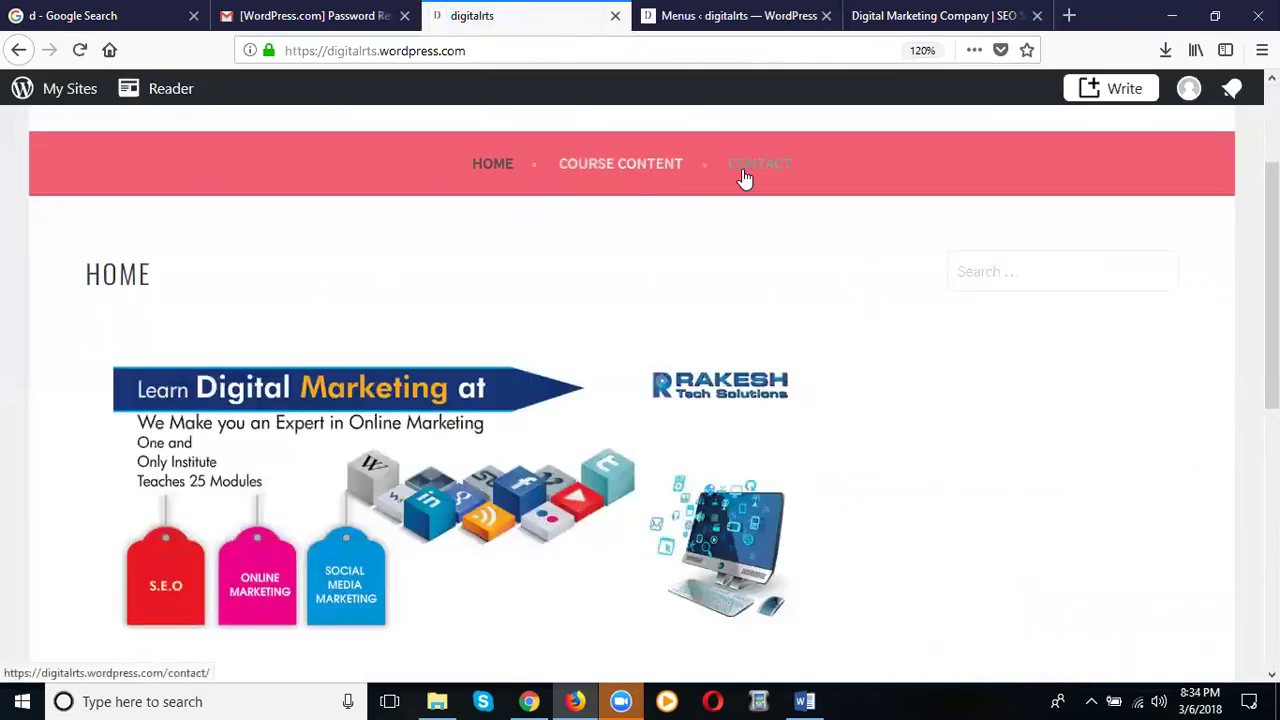
pyautogui.click(668, 22)
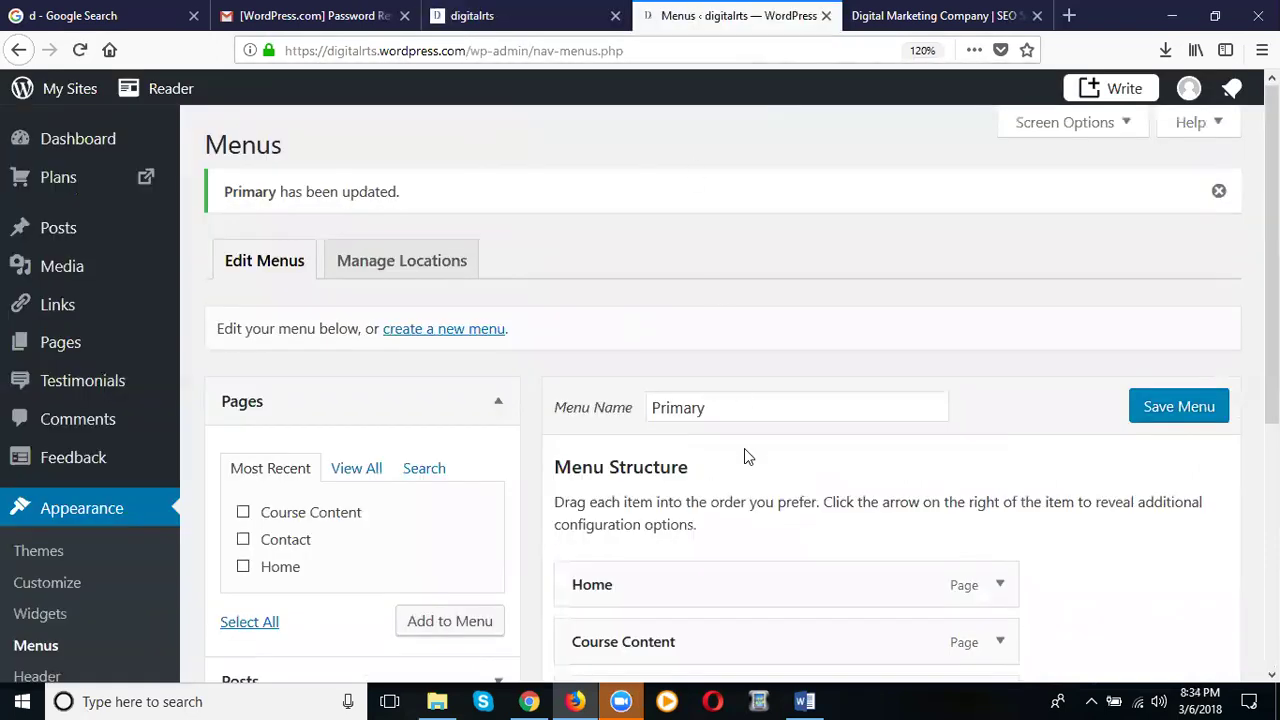
# Step: Nest Contact as a sub item under Home, above Course Content, and save the Primary menu
pyautogui.scroll(-5, 744, 456)
pyautogui.moveTo(606, 297); pyautogui.dragTo(645, 292)
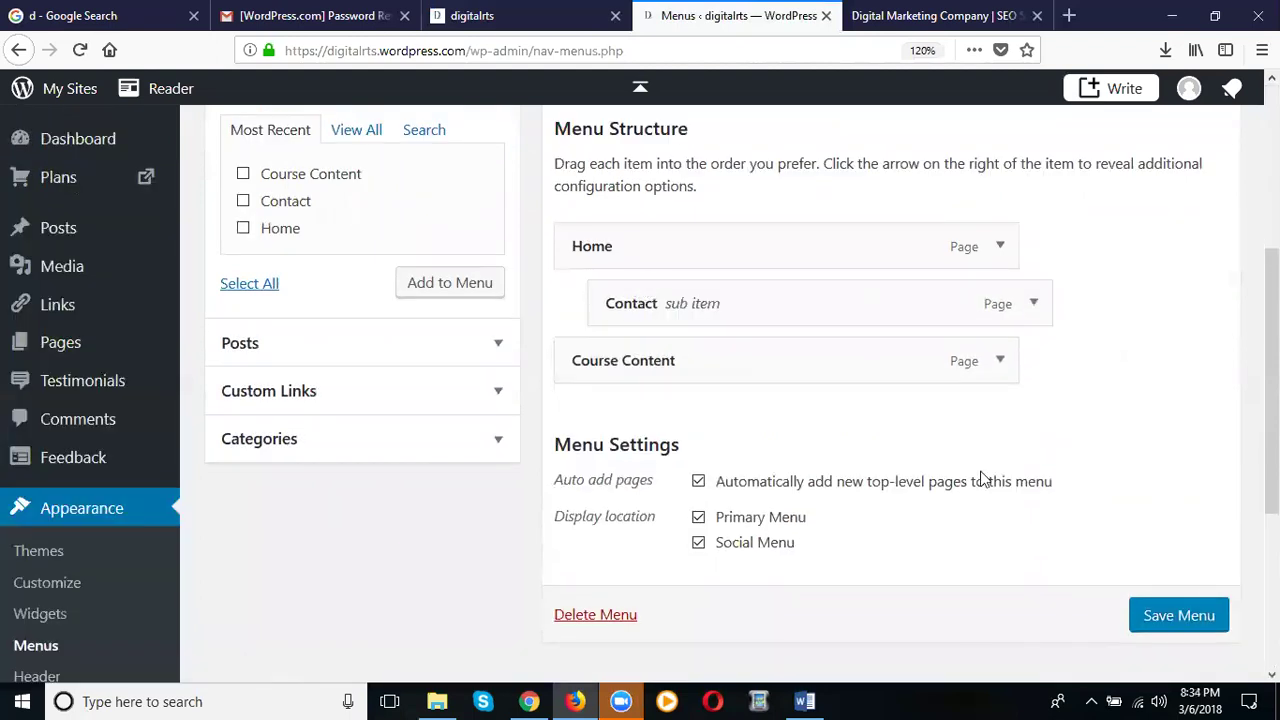
pyautogui.click(1160, 612)
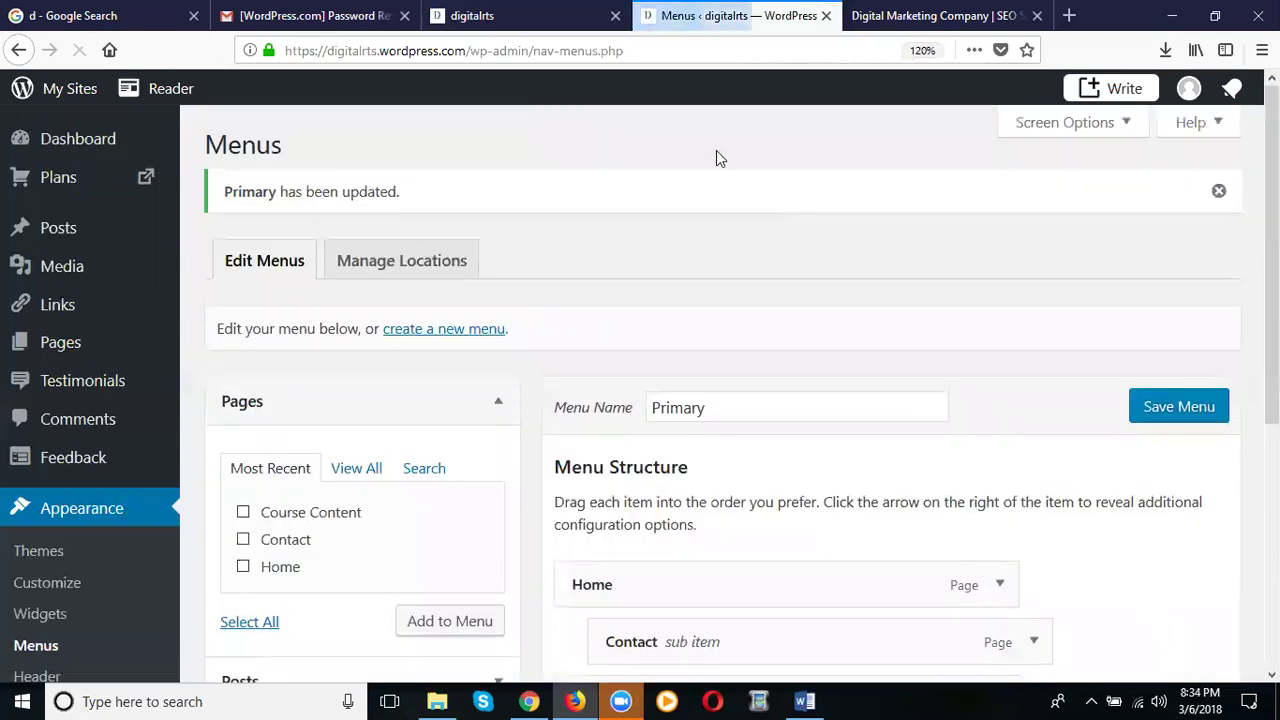
# Step: Reload the live site and check that Contact is nested under Home in its navigation
pyautogui.click(540, 16)
pyautogui.click(79, 51)
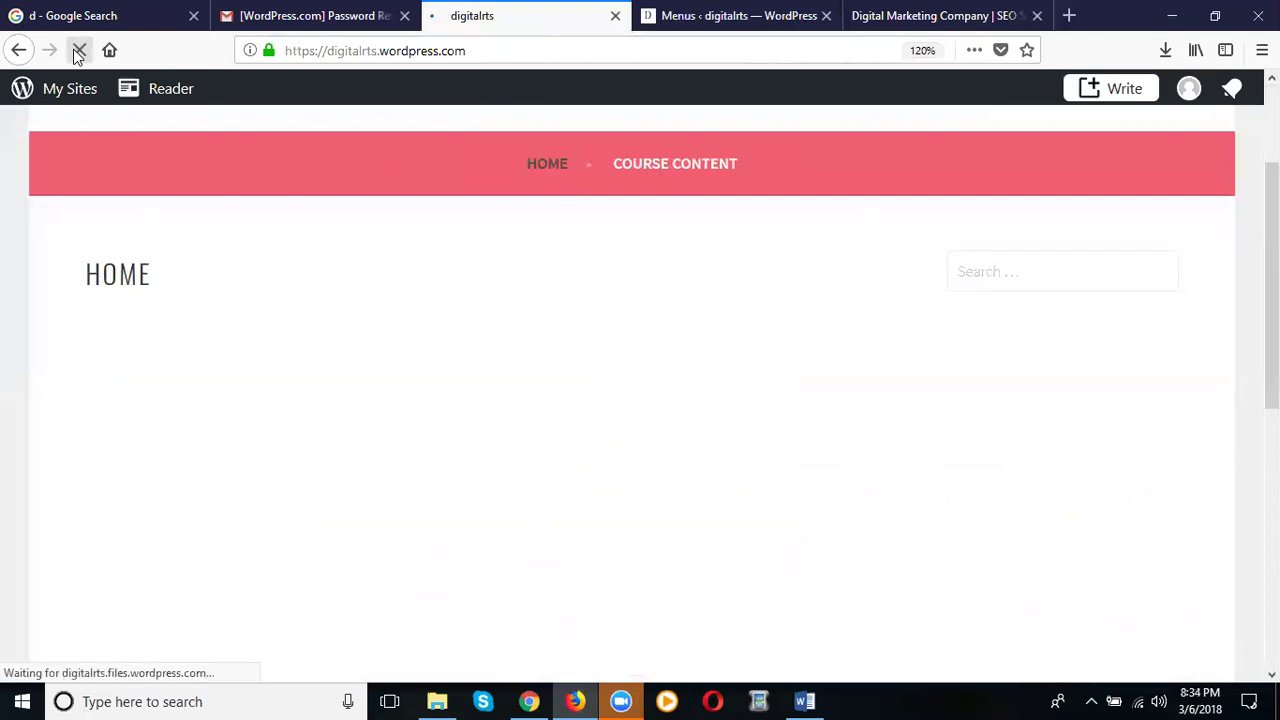
pyautogui.moveTo(535, 170)
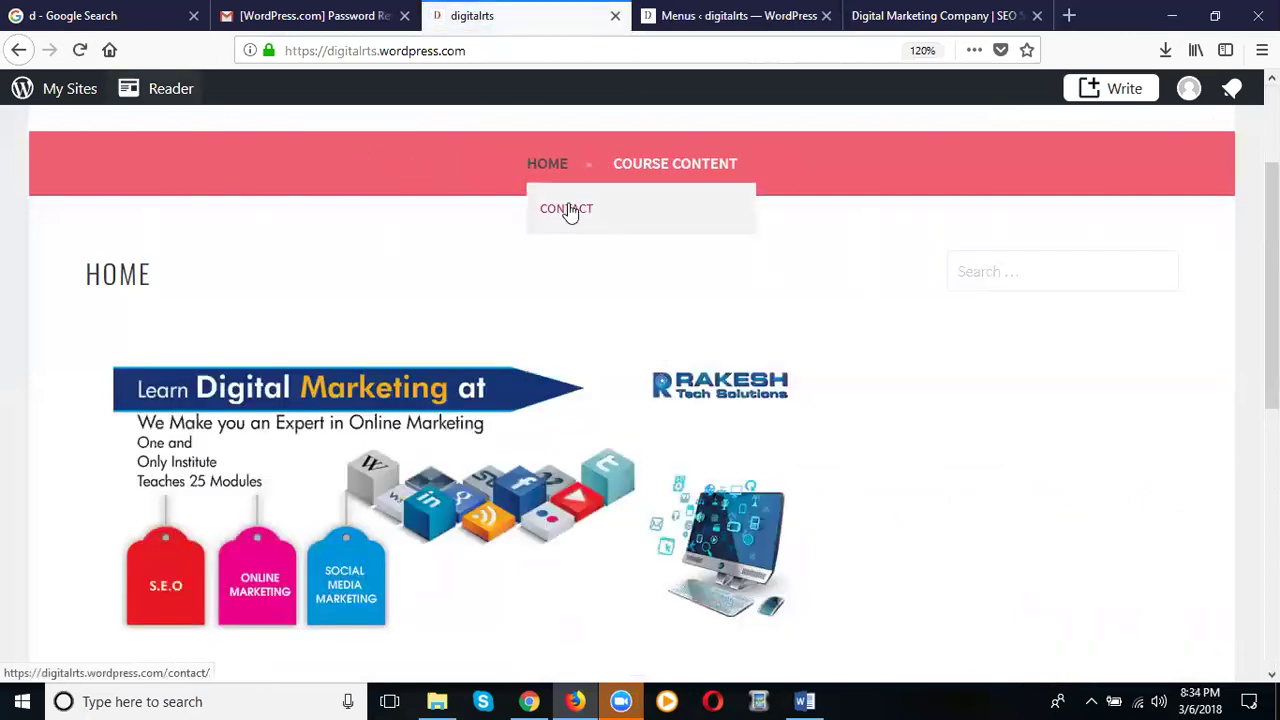
pyautogui.click(567, 210)
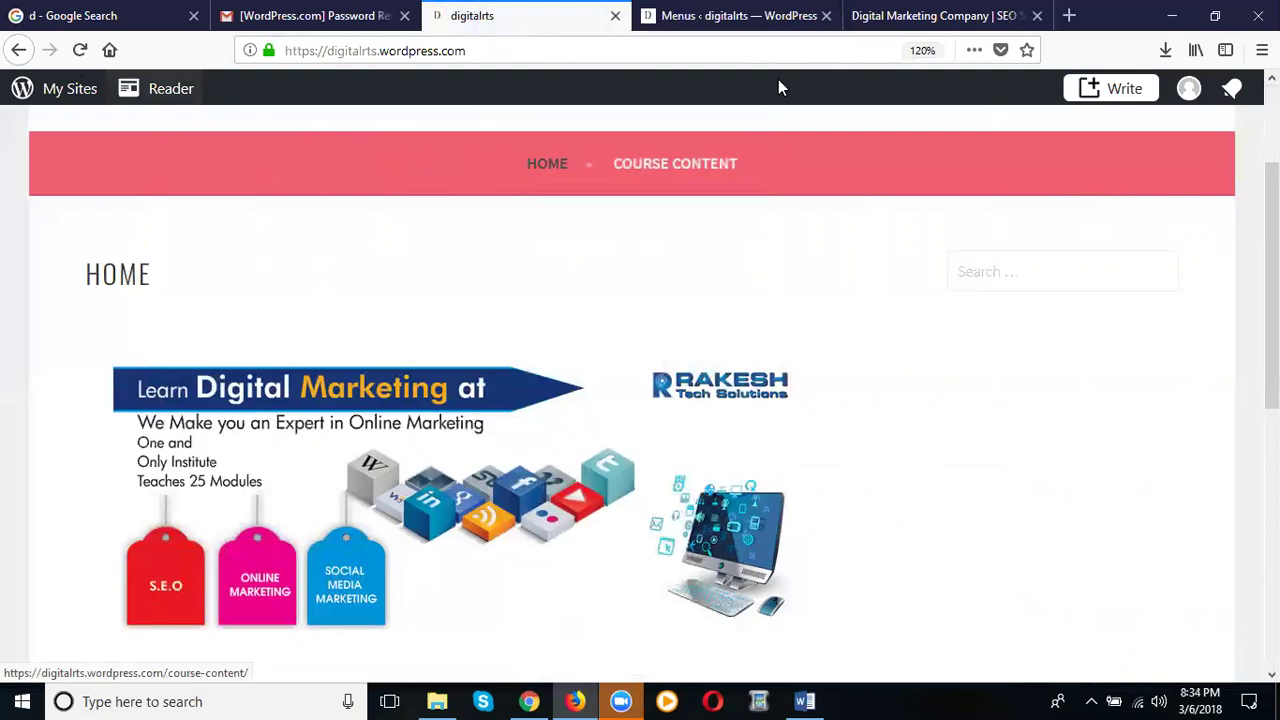
# Step: Move Contact below Course Content in the Primary menu structure and make it a top-level item
pyautogui.click(700, 17)
pyautogui.scroll(-3, 729, 268)
pyautogui.moveTo(635, 381); pyautogui.dragTo(642, 440)
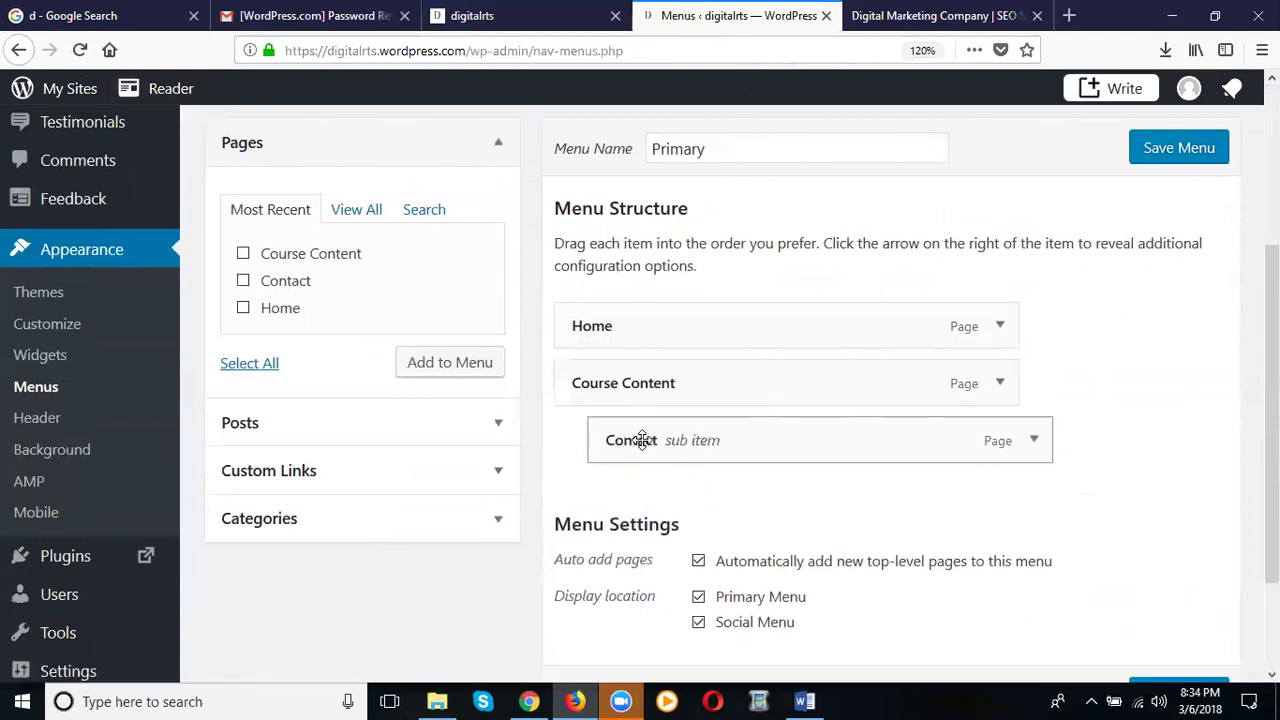
pyautogui.moveTo(642, 440); pyautogui.dragTo(604, 443)
pyautogui.moveTo(588, 382)
pyautogui.mouseDown()
pyautogui.moveTo(623, 374)
pyautogui.moveTo(594, 372)
pyautogui.mouseUp()
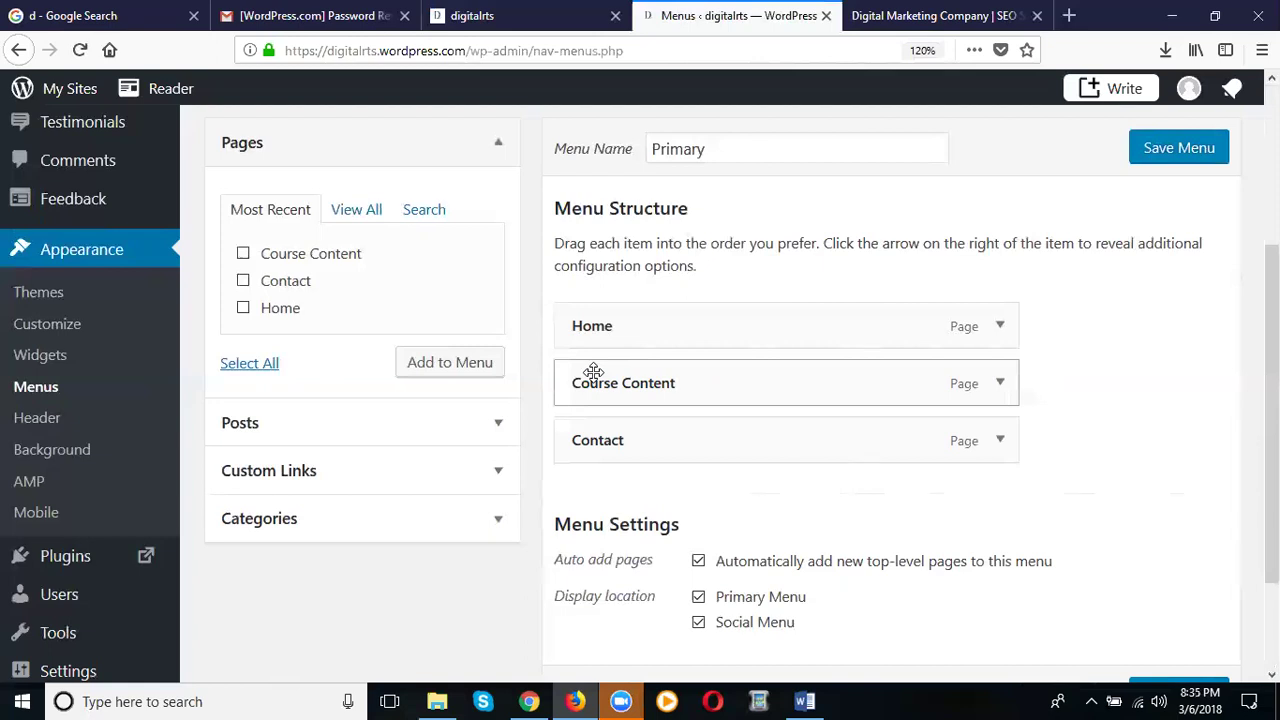
# Step: Nest Course Content under Home and Contact under Course Content, and save the Primary menu
pyautogui.moveTo(583, 380); pyautogui.dragTo(625, 376)
pyautogui.moveTo(610, 423); pyautogui.dragTo(688, 425)
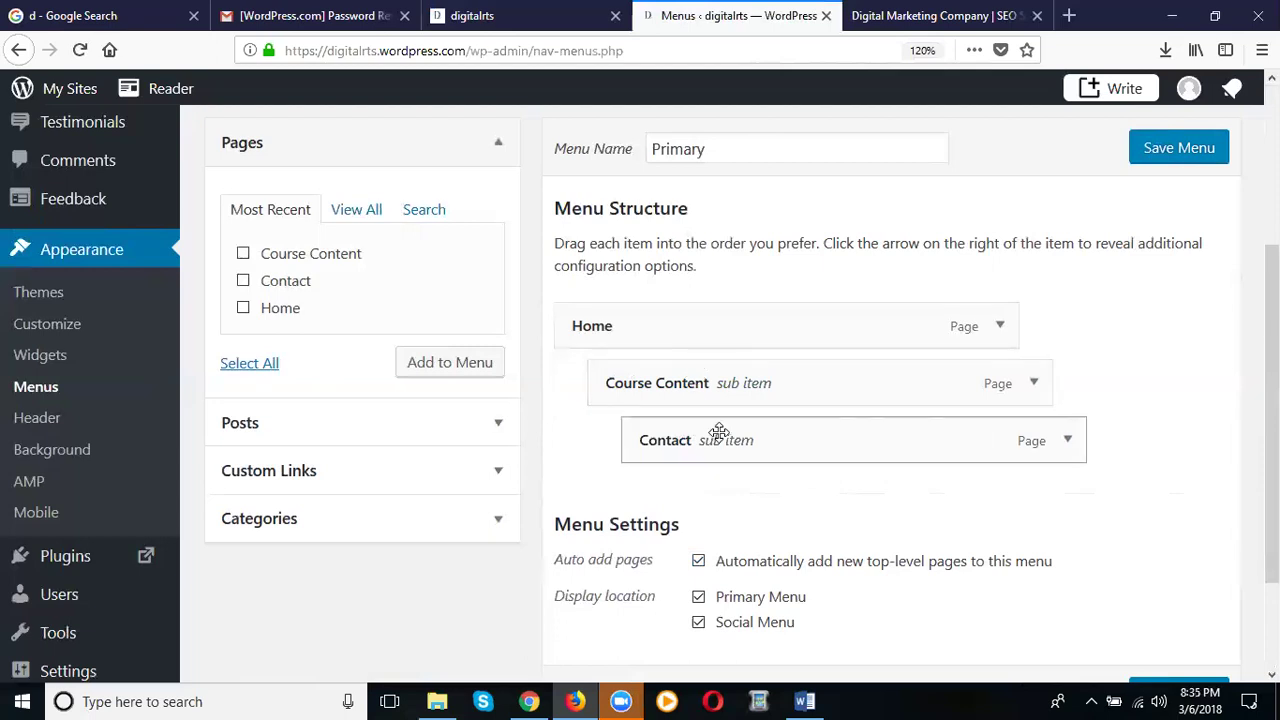
pyautogui.scroll(-3, 1164, 638)
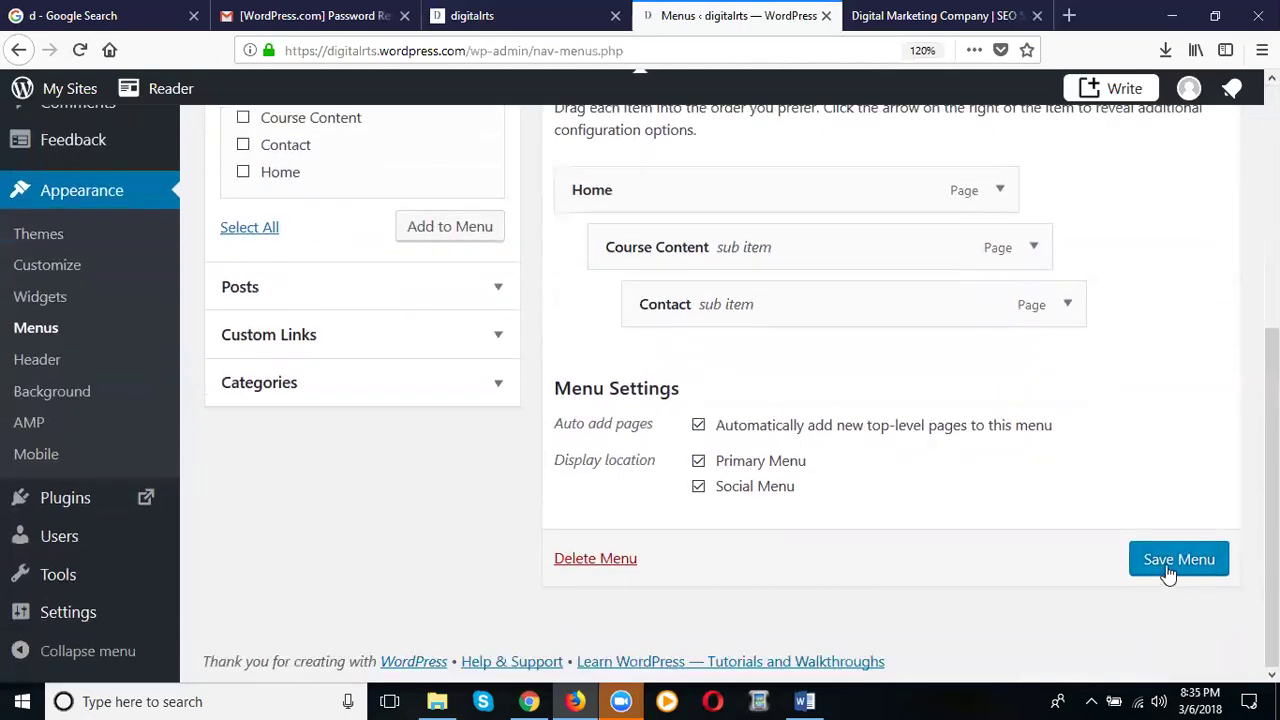
pyautogui.click(1176, 563)
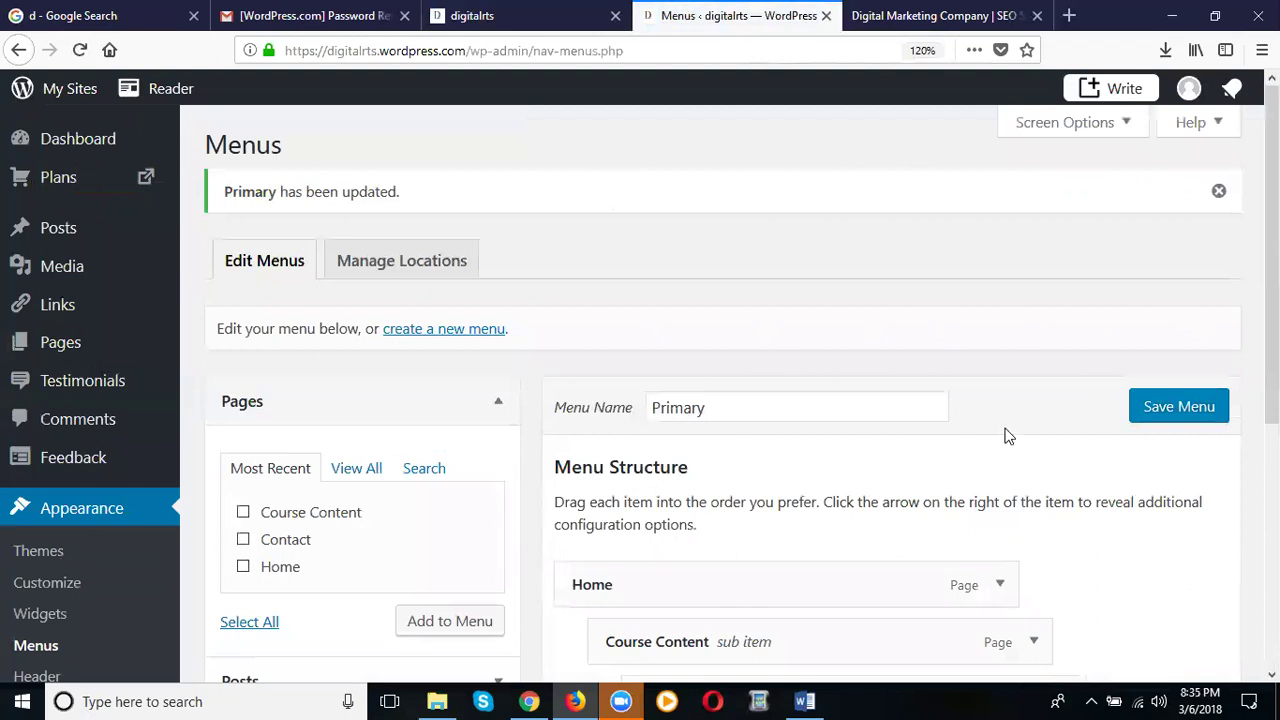
# Step: Reload the live site and check the two-level submenu under Home
pyautogui.click(517, 18)
pyautogui.click(79, 50)
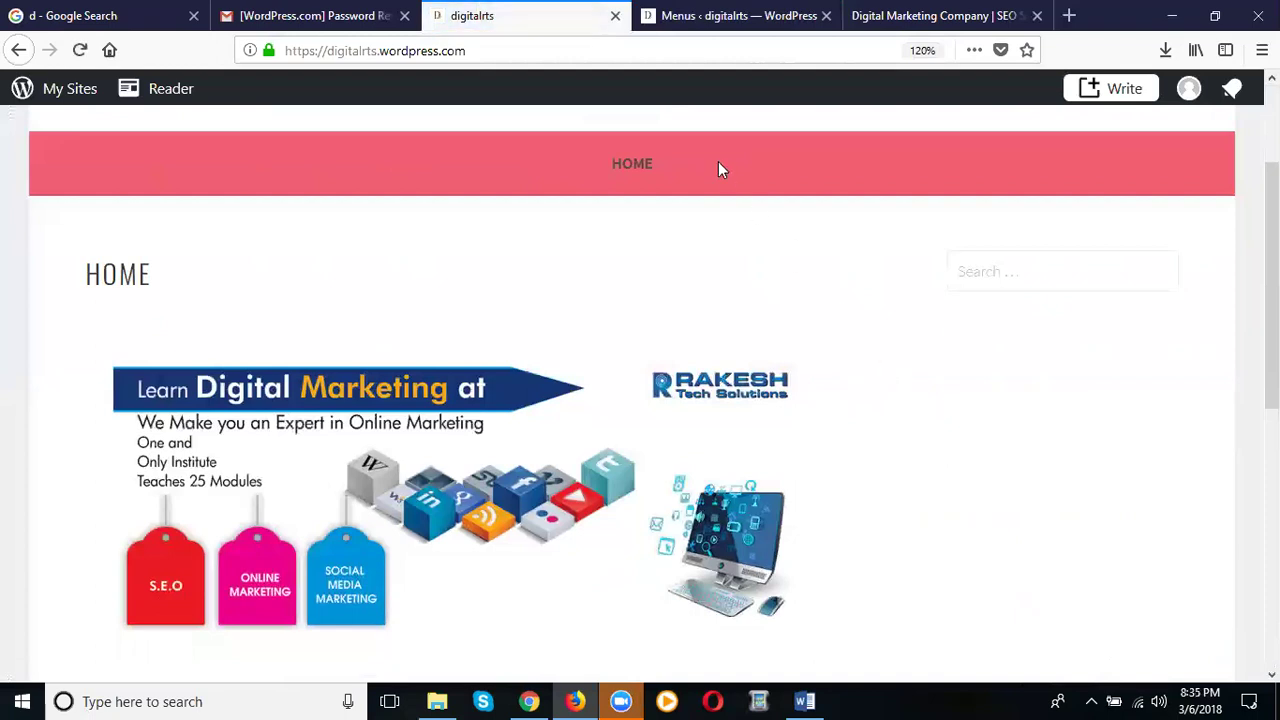
pyautogui.moveTo(640, 171)
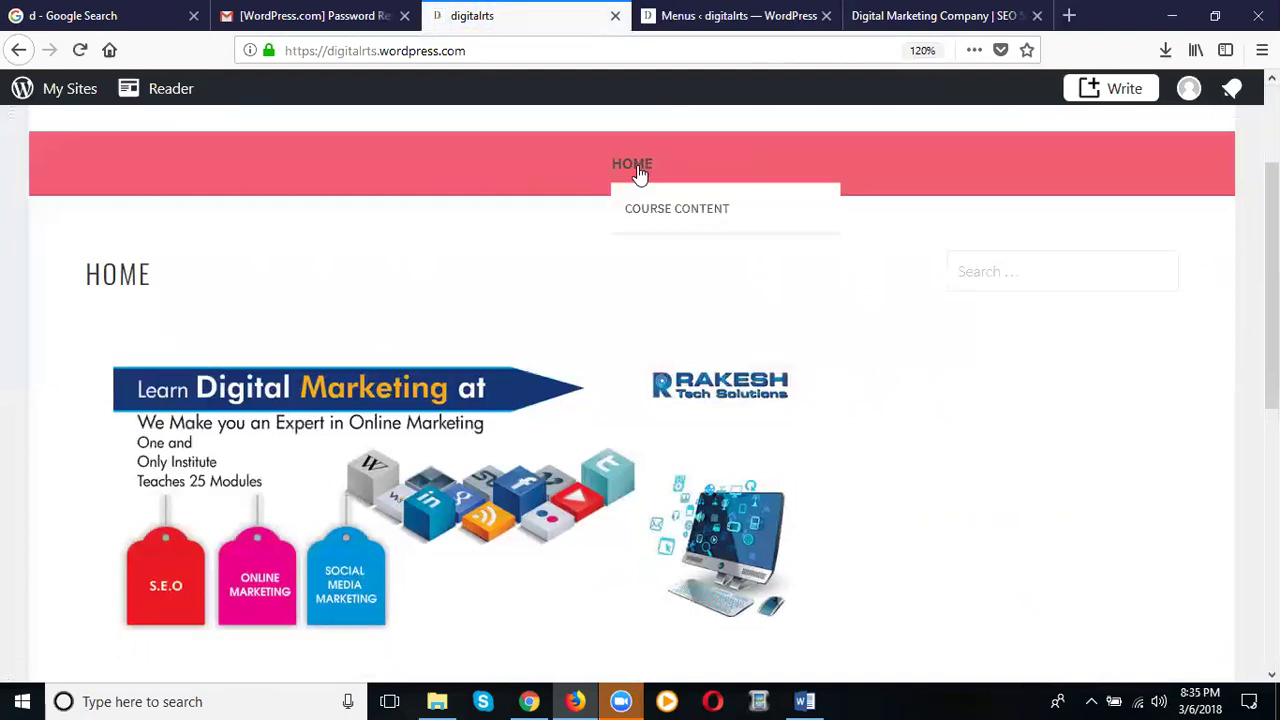
pyautogui.click(661, 215)
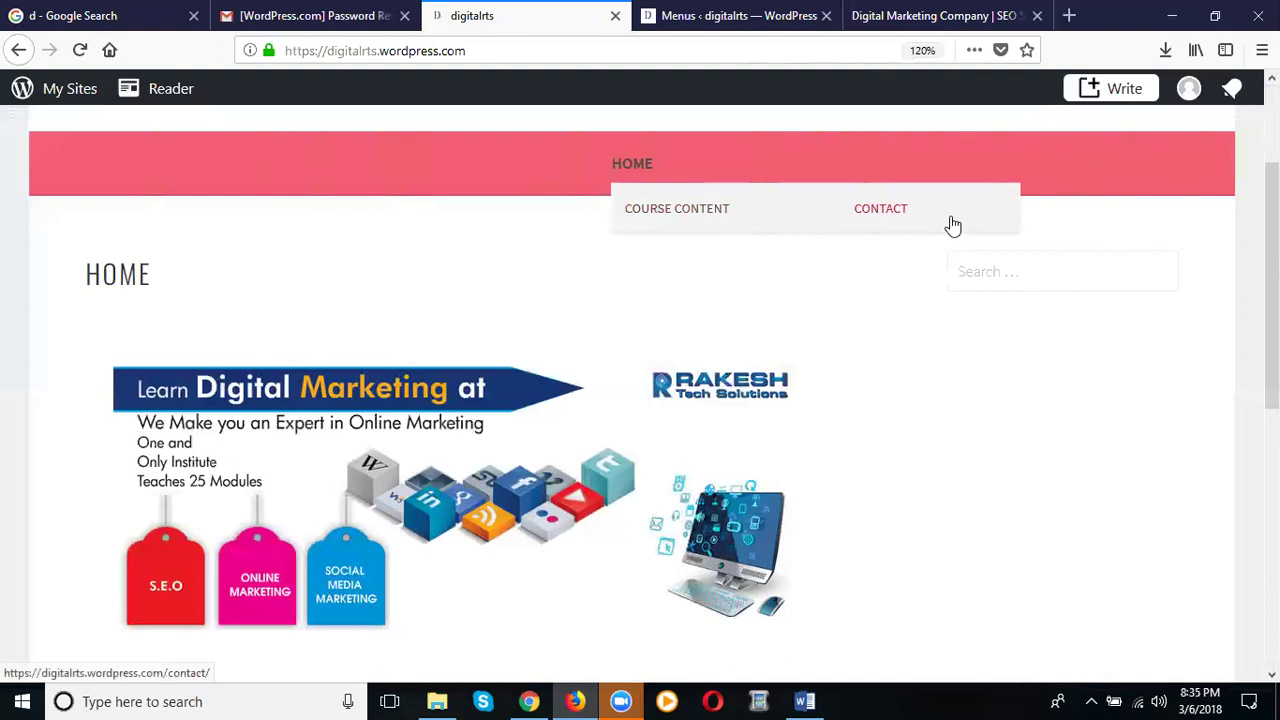
# Step: Return Course Content and Contact to top-level items in the Primary menu structure and save the menu
pyautogui.click(738, 16)
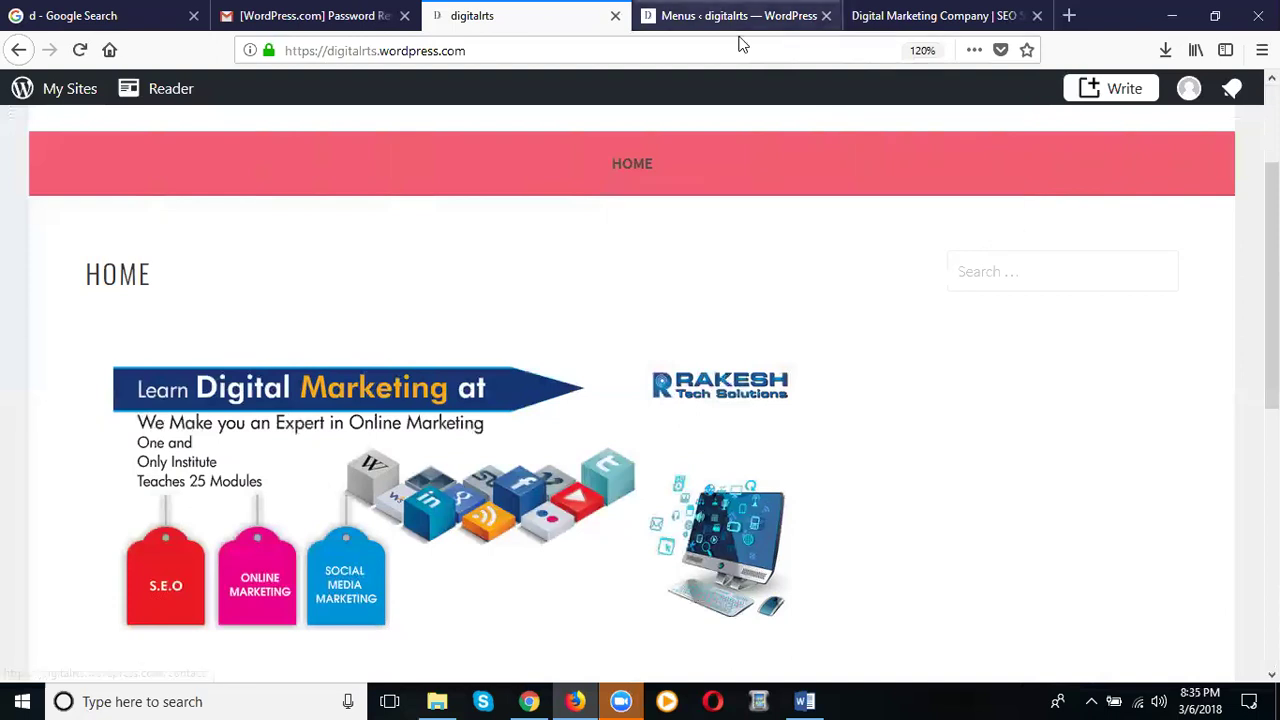
pyautogui.scroll(-2, 860, 310)
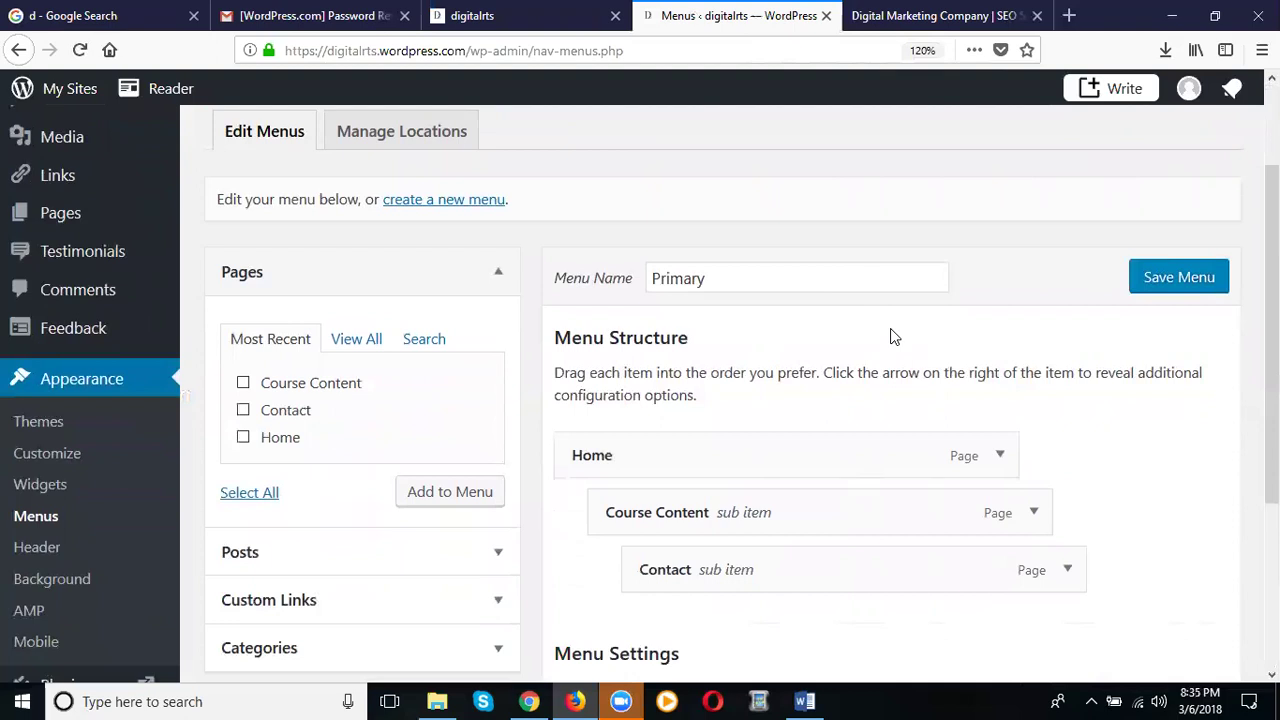
pyautogui.scroll(-4, 900, 330)
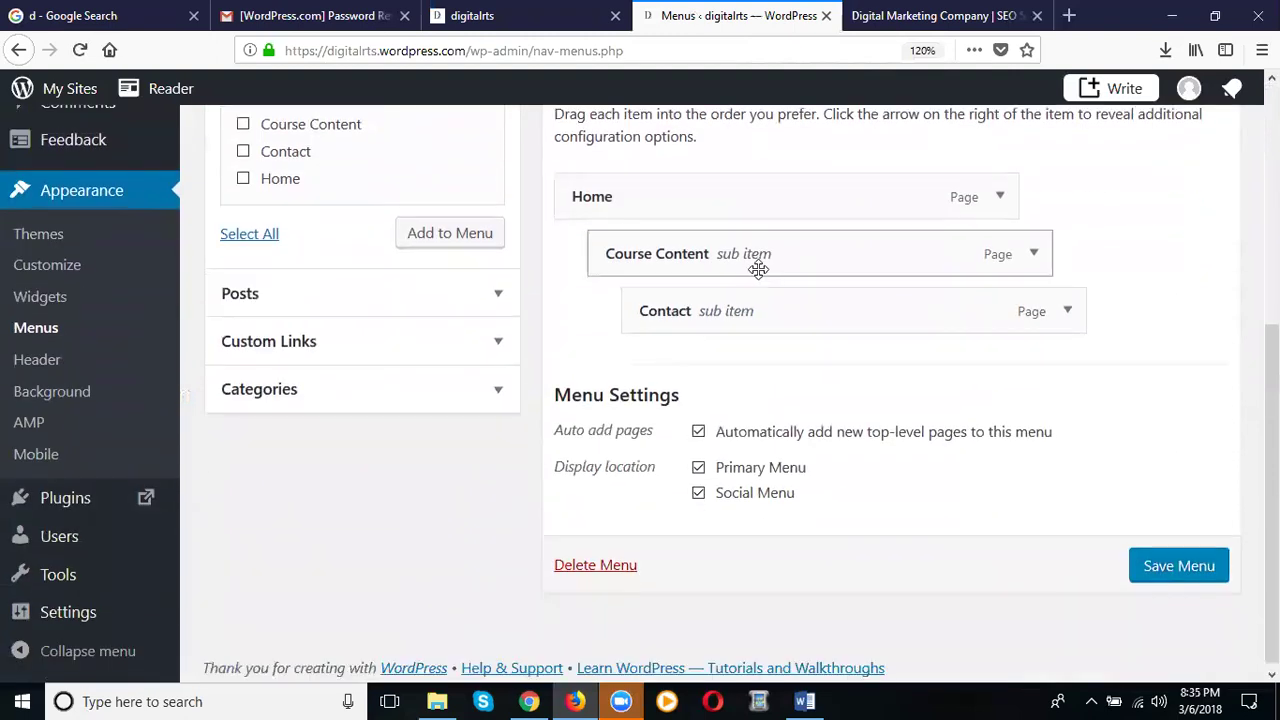
pyautogui.scroll(2, 705, 253)
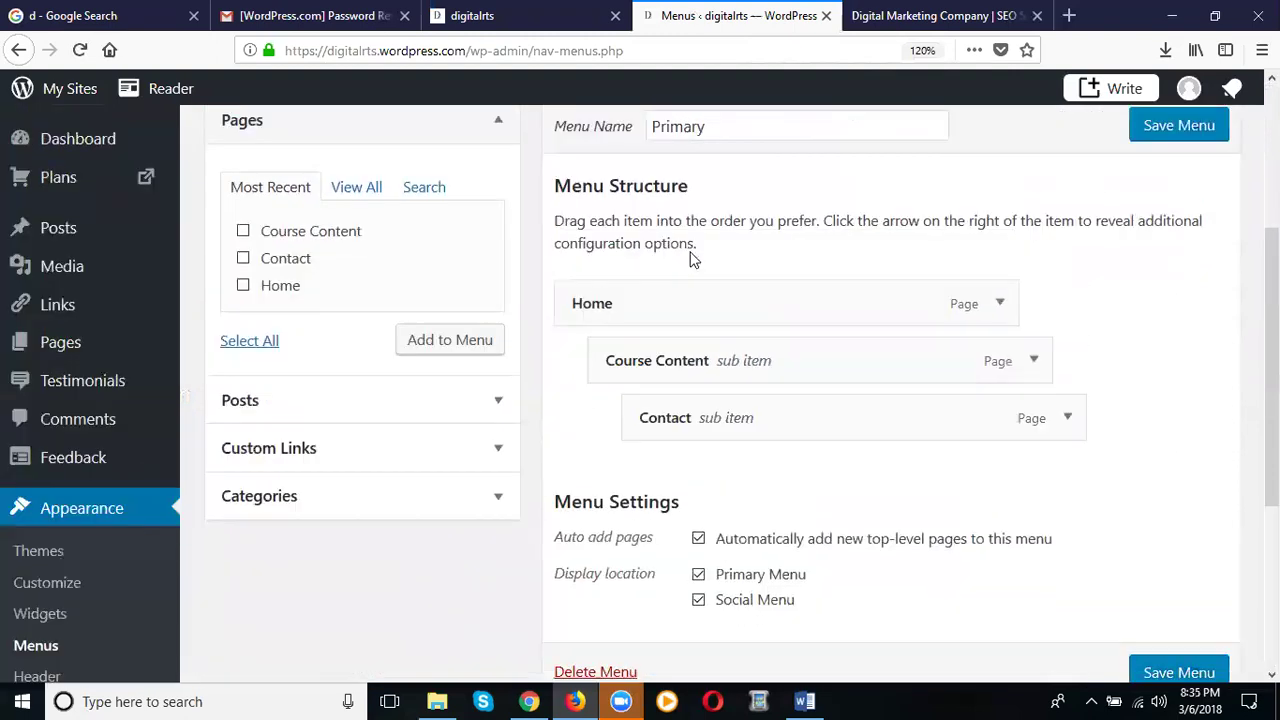
pyautogui.moveTo(683, 364); pyautogui.dragTo(655, 362)
pyautogui.moveTo(662, 414); pyautogui.dragTo(630, 420)
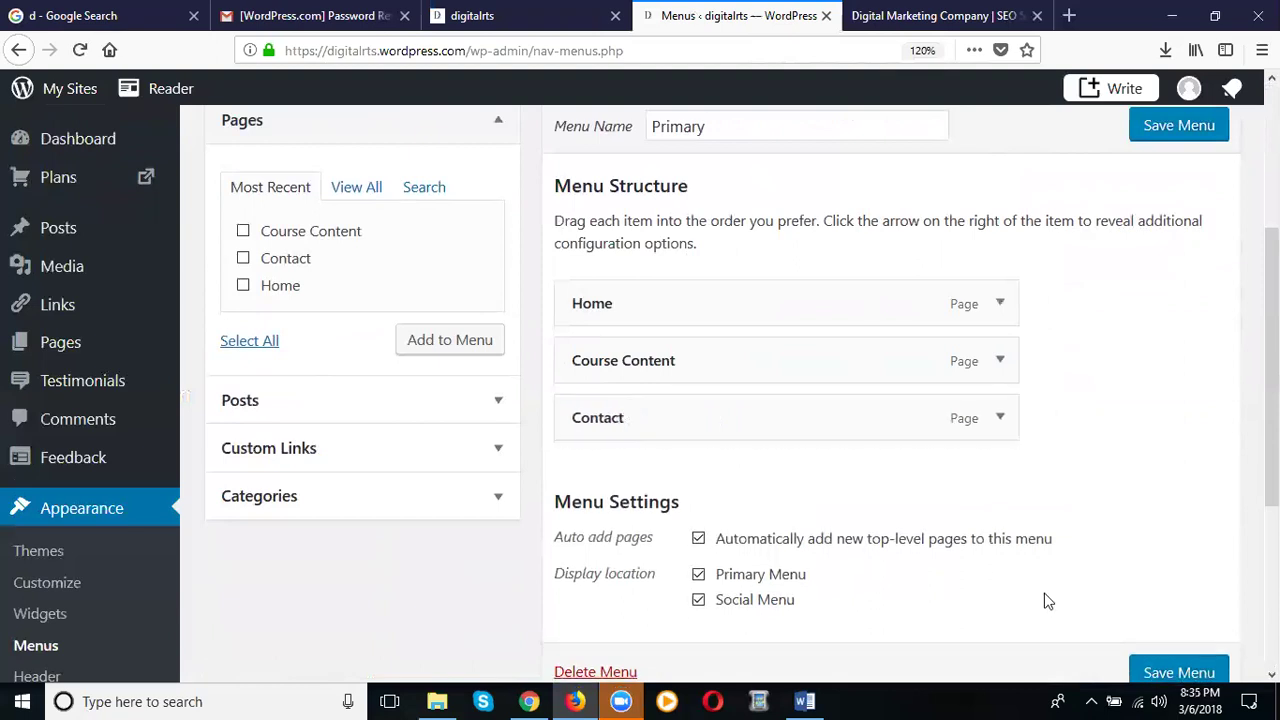
pyautogui.click(1180, 674)
# Step: Reload the live site, open its Contact page and review the contact form there
pyautogui.click(488, 15)
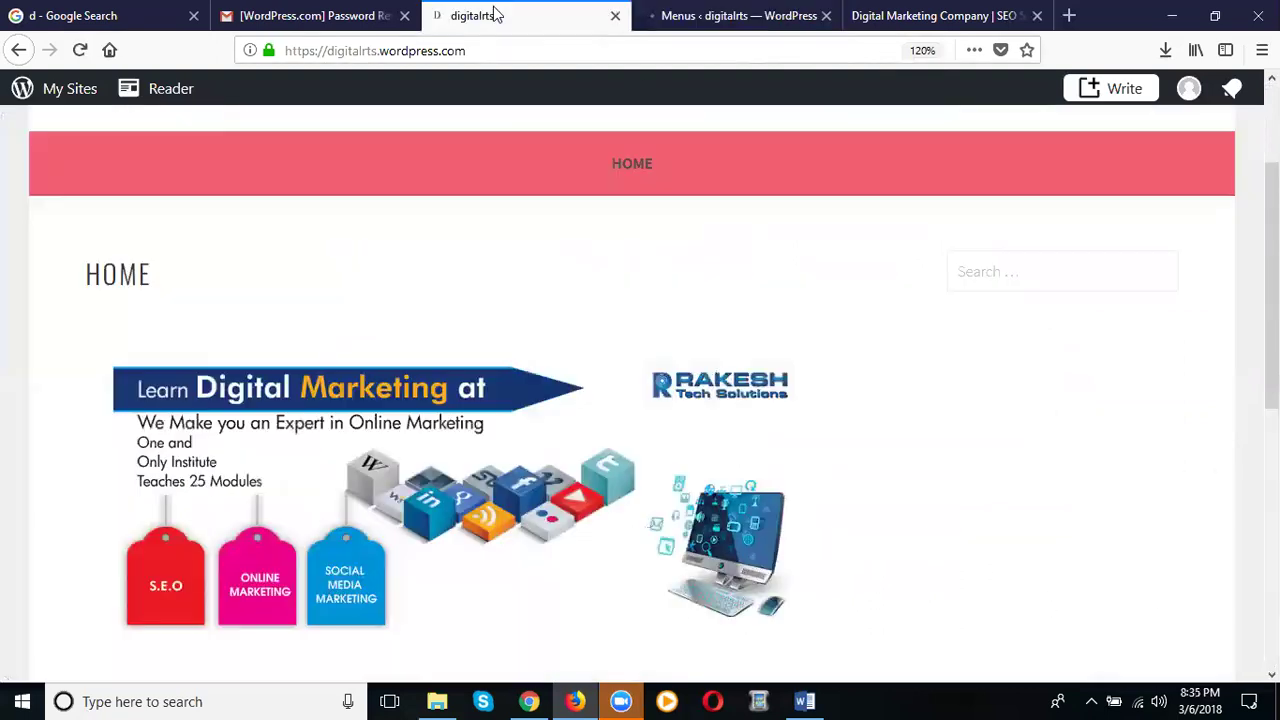
pyautogui.click(81, 50)
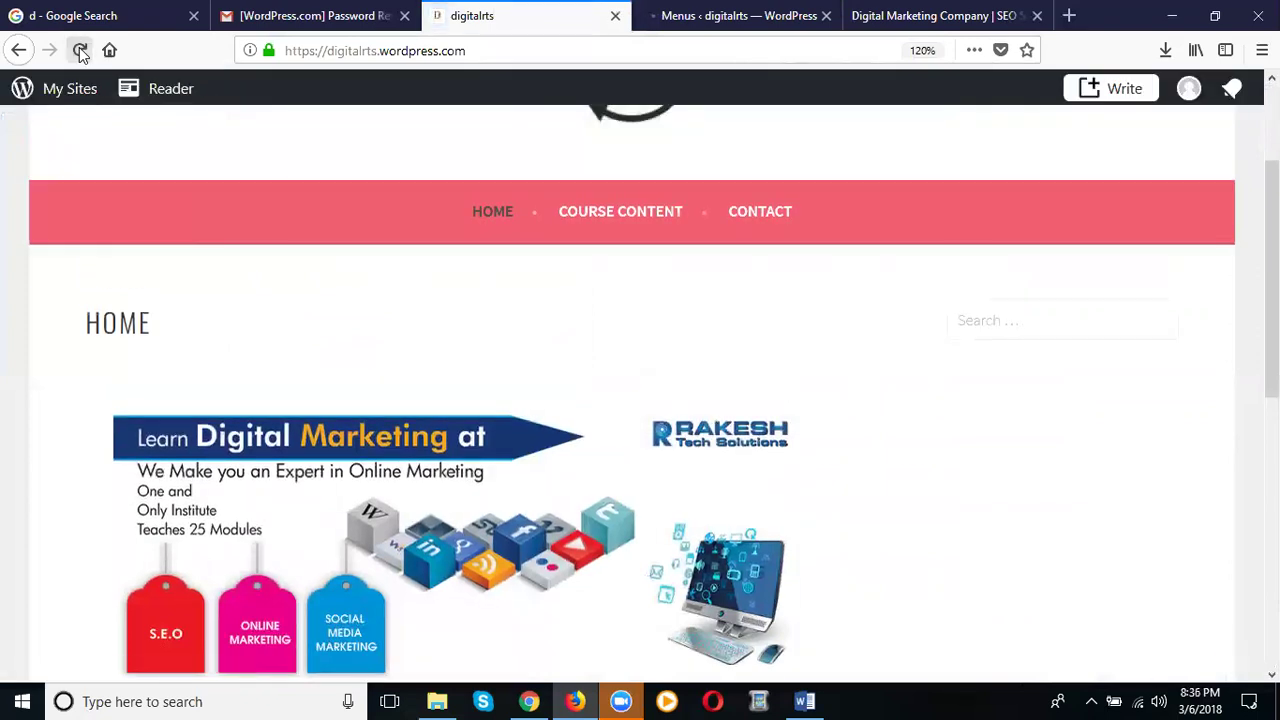
pyautogui.click(760, 216)
pyautogui.click(760, 216)
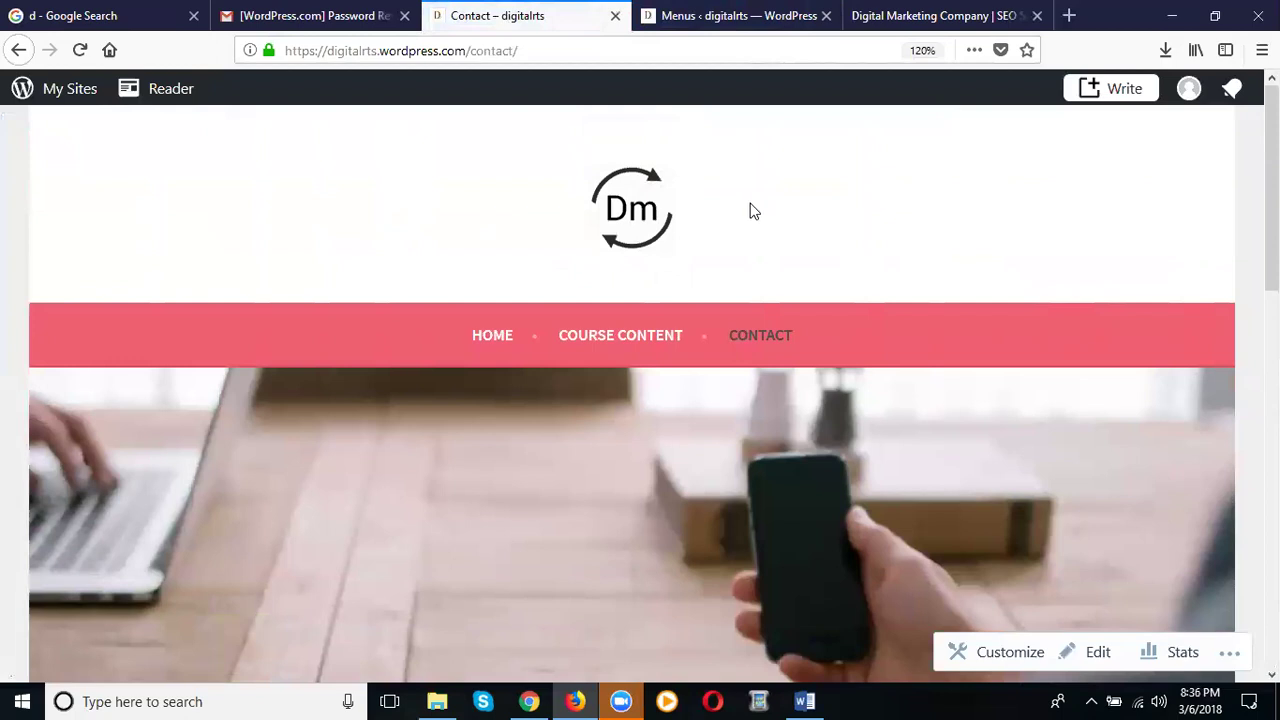
pyautogui.scroll(-8, 753, 211)
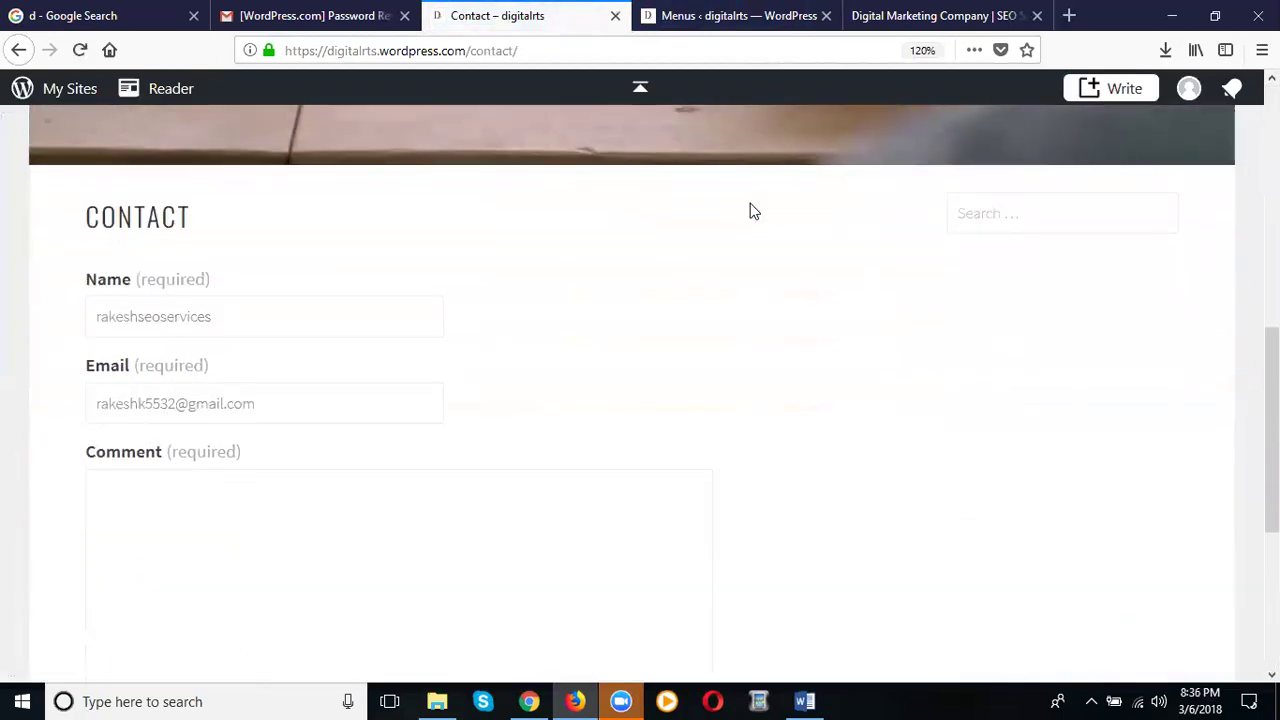
pyautogui.scroll(5, 753, 211)
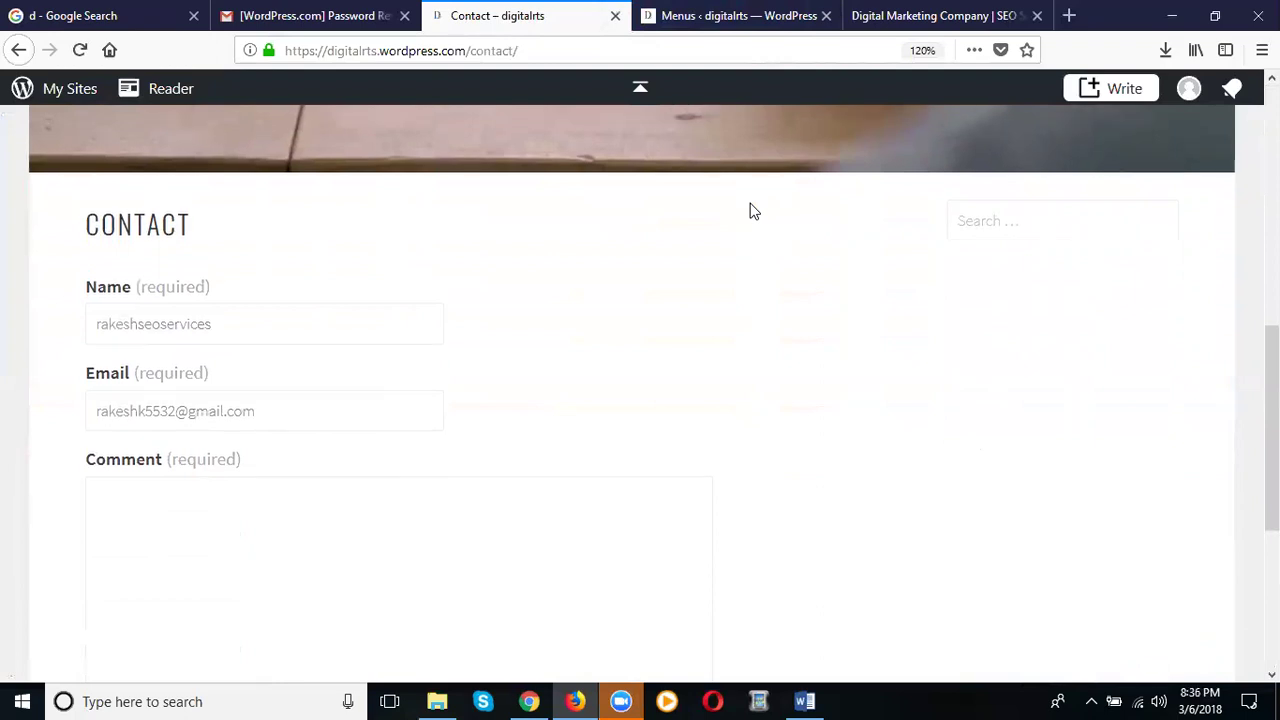
pyautogui.scroll(4, 753, 211)
pyautogui.scroll(1, 753, 211)
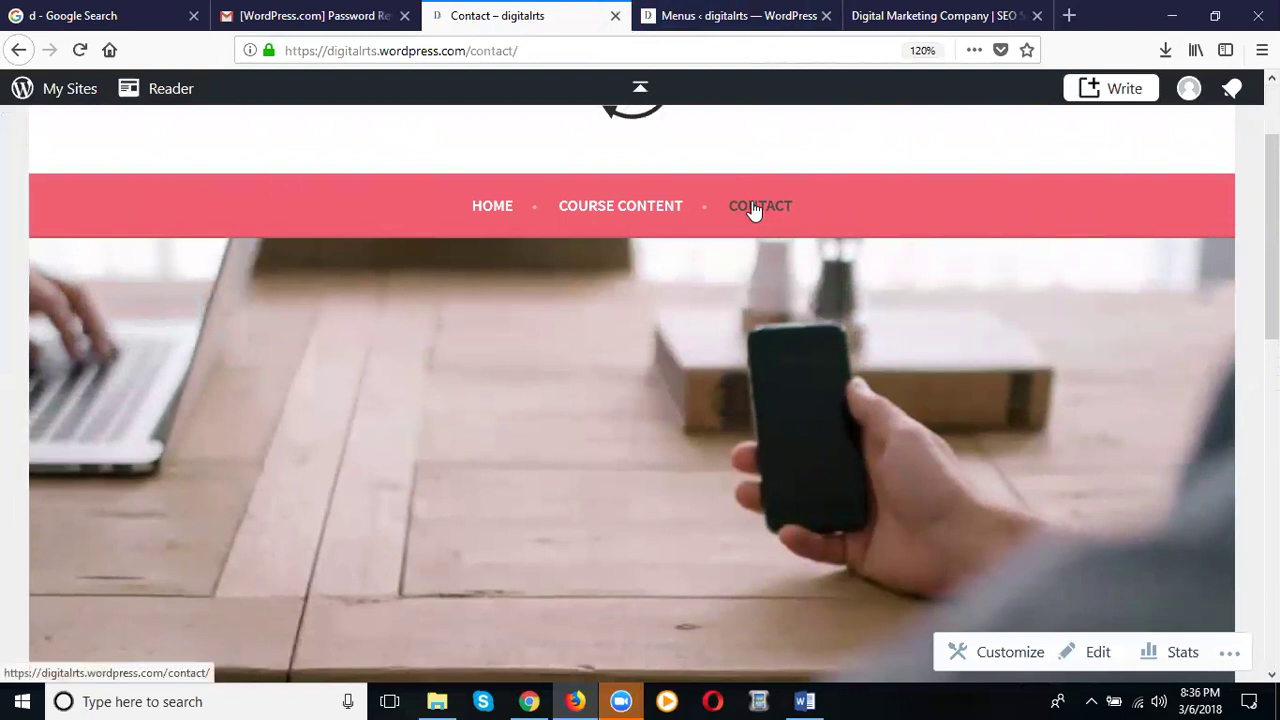
pyautogui.scroll(-5, 751, 206)
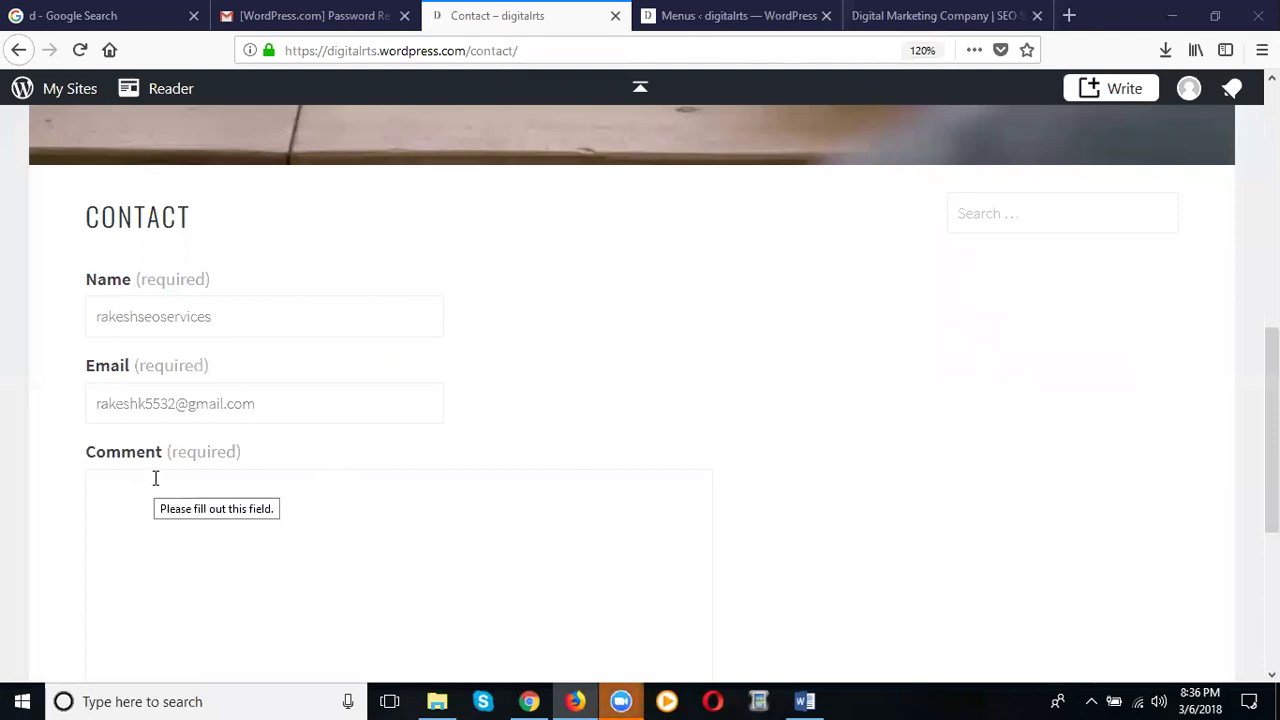
# Step: Edit the Contact page in the site admin, delete its entire contact form shortcode, and update the page
pyautogui.click(695, 28)
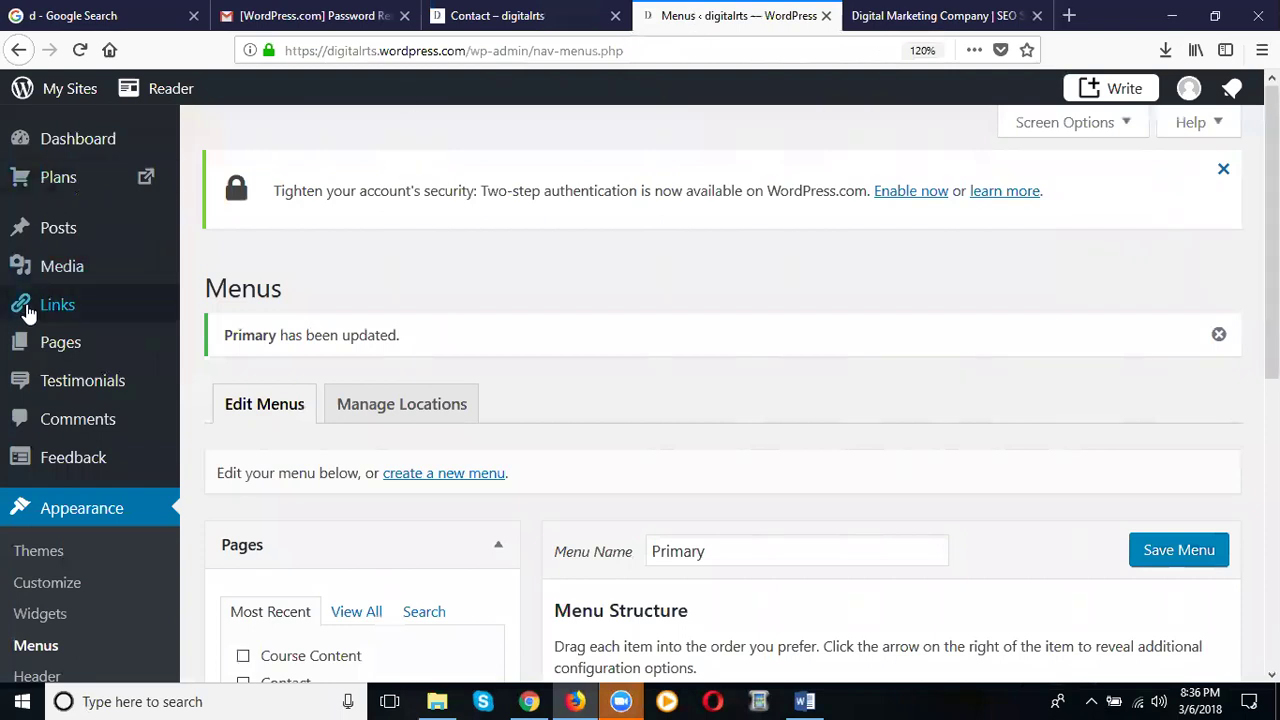
pyautogui.click(46, 345)
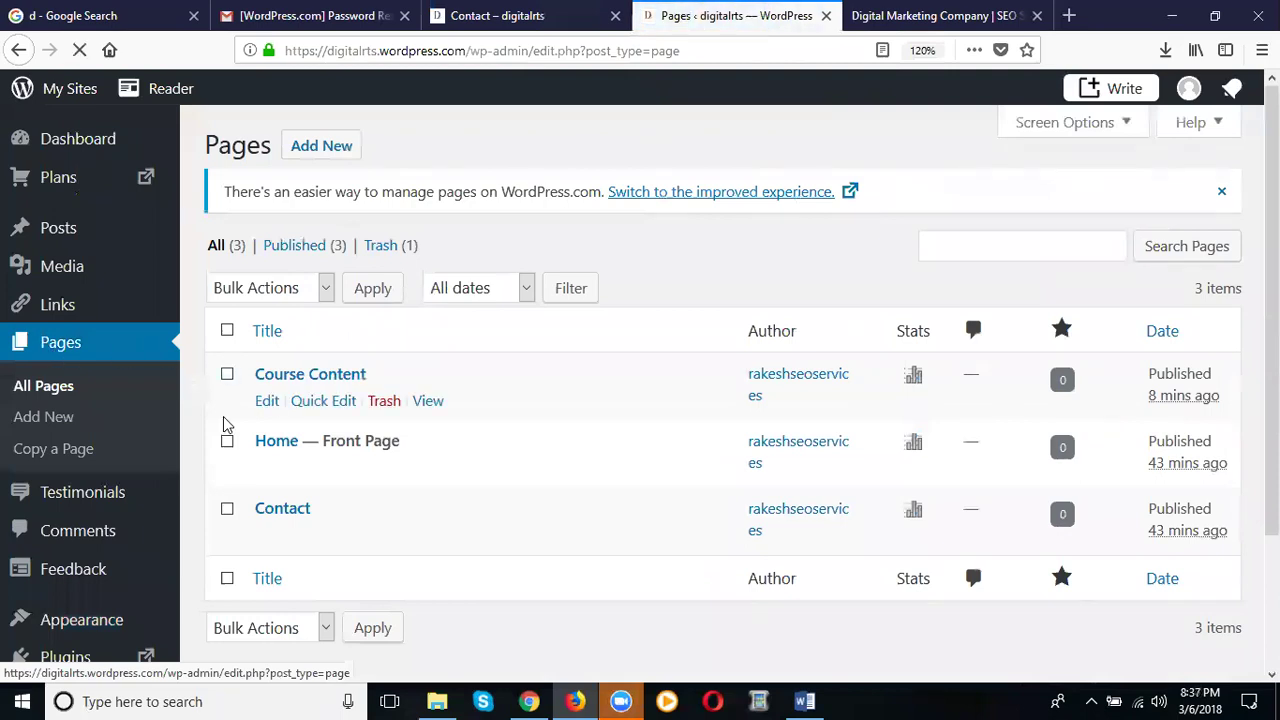
pyautogui.moveTo(274, 540)
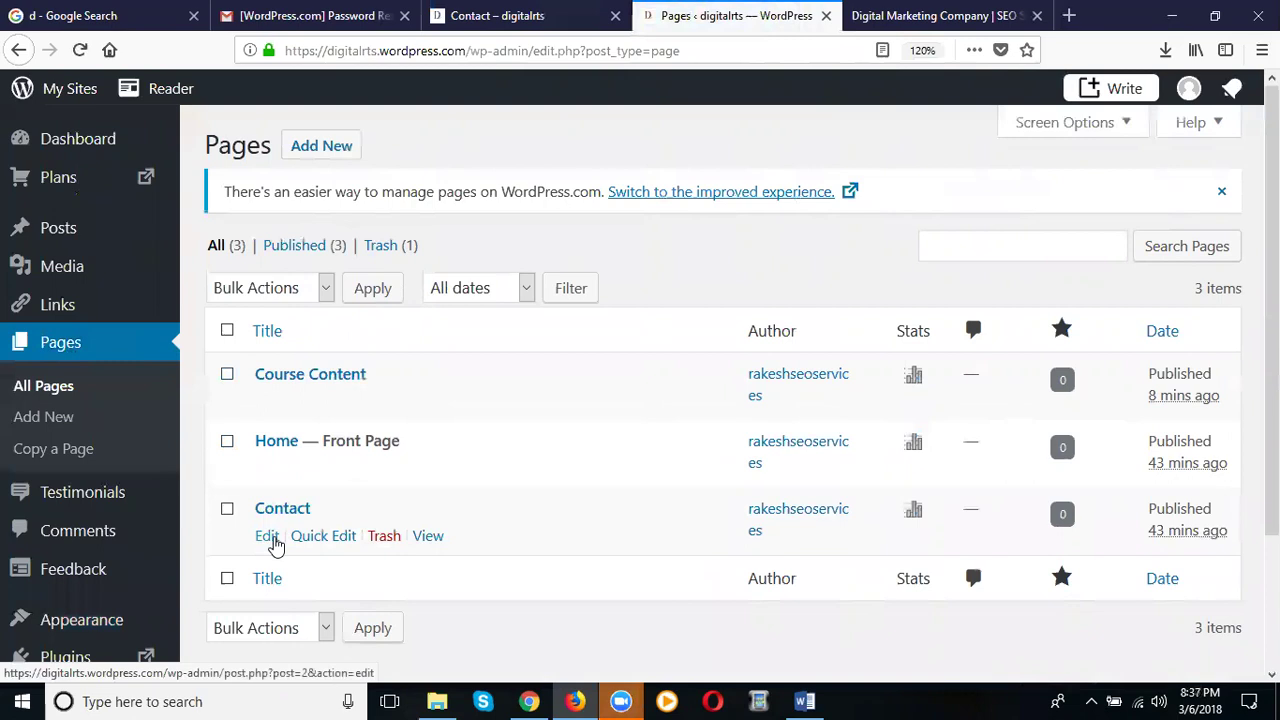
pyautogui.click(267, 536)
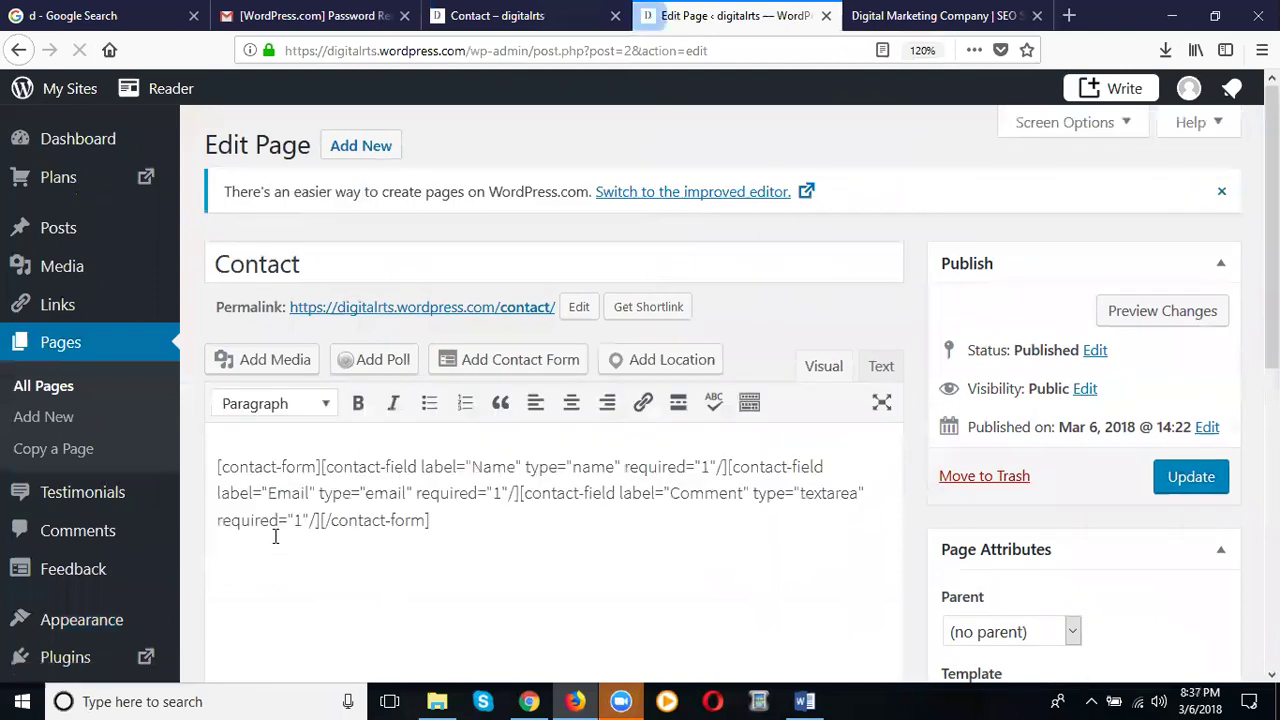
pyautogui.click(435, 478)
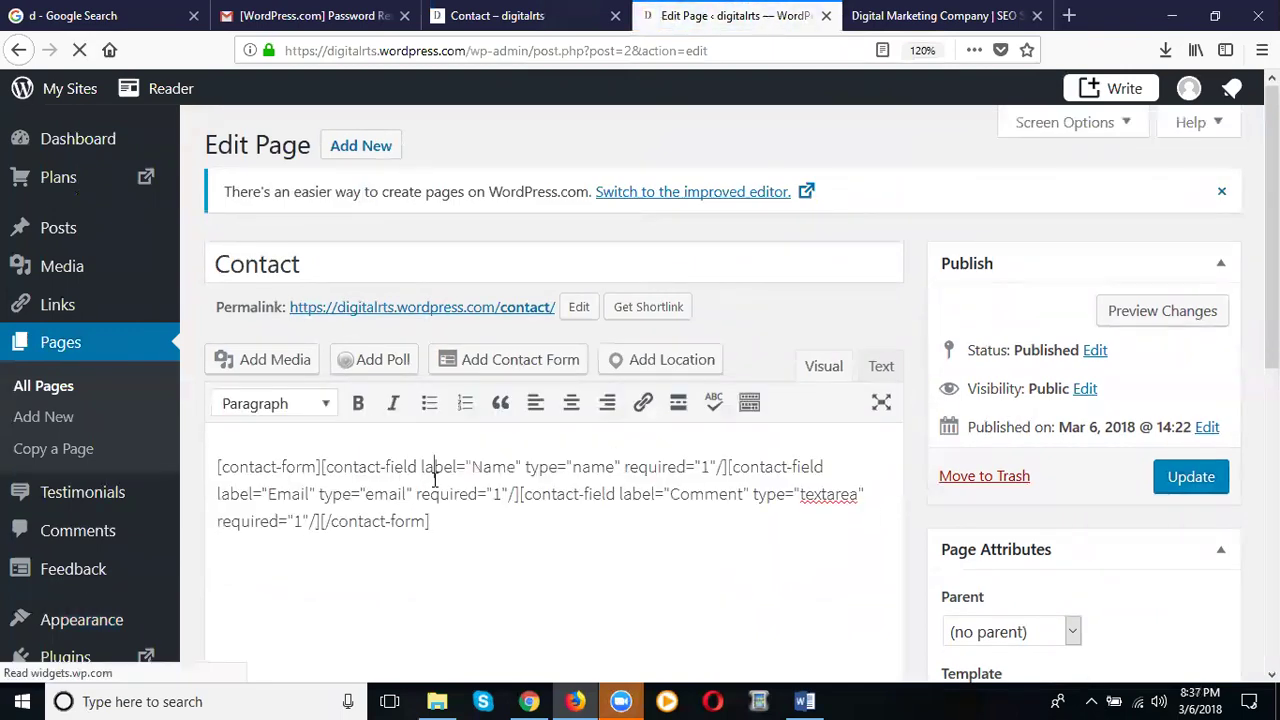
pyautogui.hotkey('ctrl', 'a')
pyautogui.press('BackSpace')
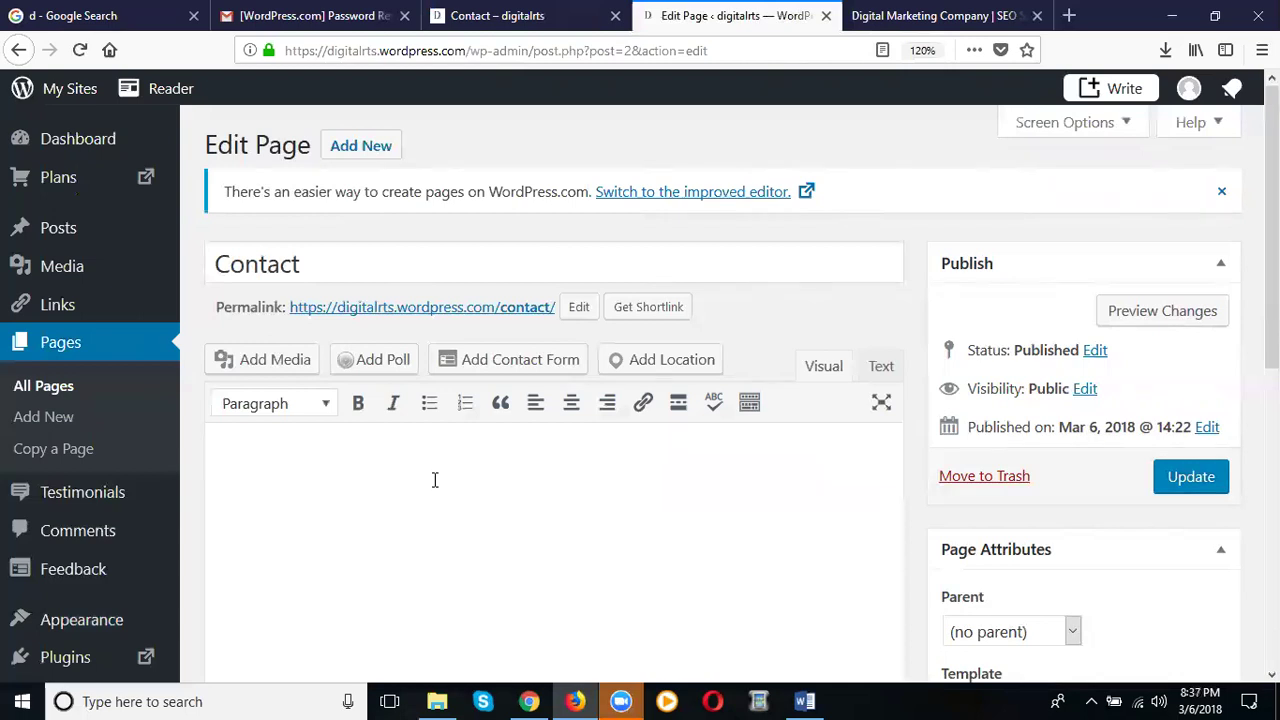
pyautogui.click(1190, 477)
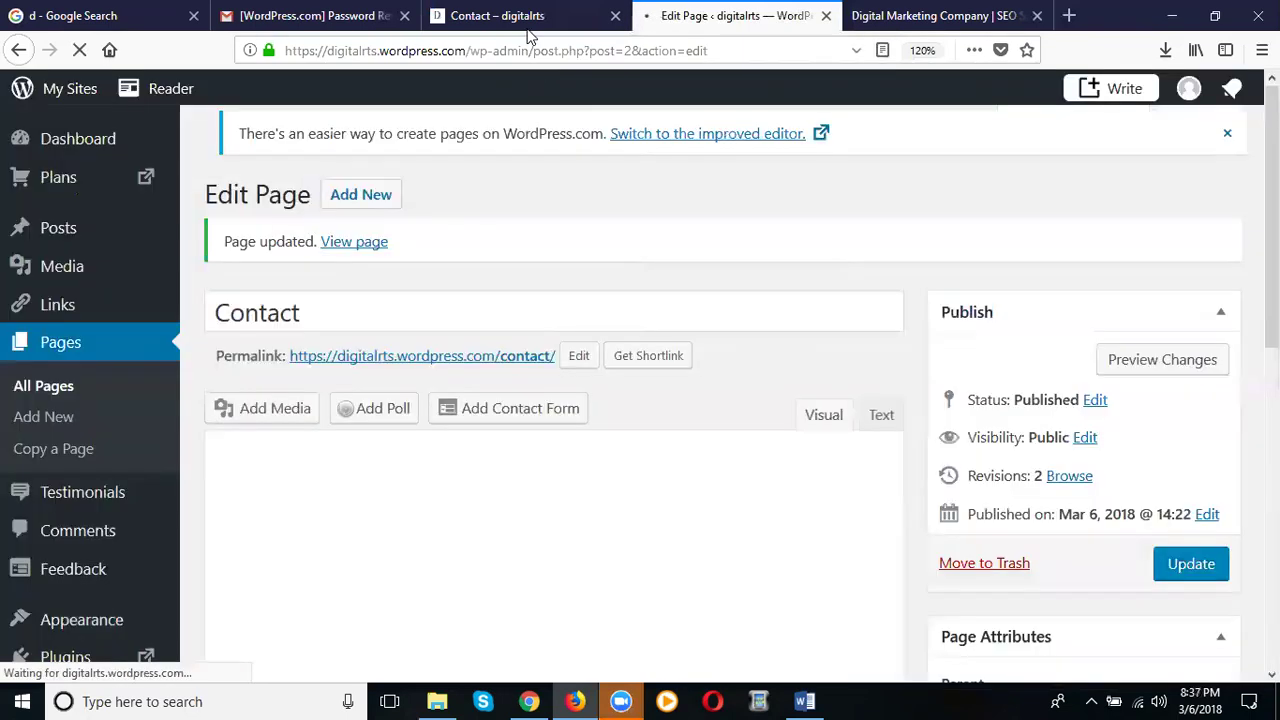
# Step: Reload the live Contact page to check that the form has been removed
pyautogui.click(527, 16)
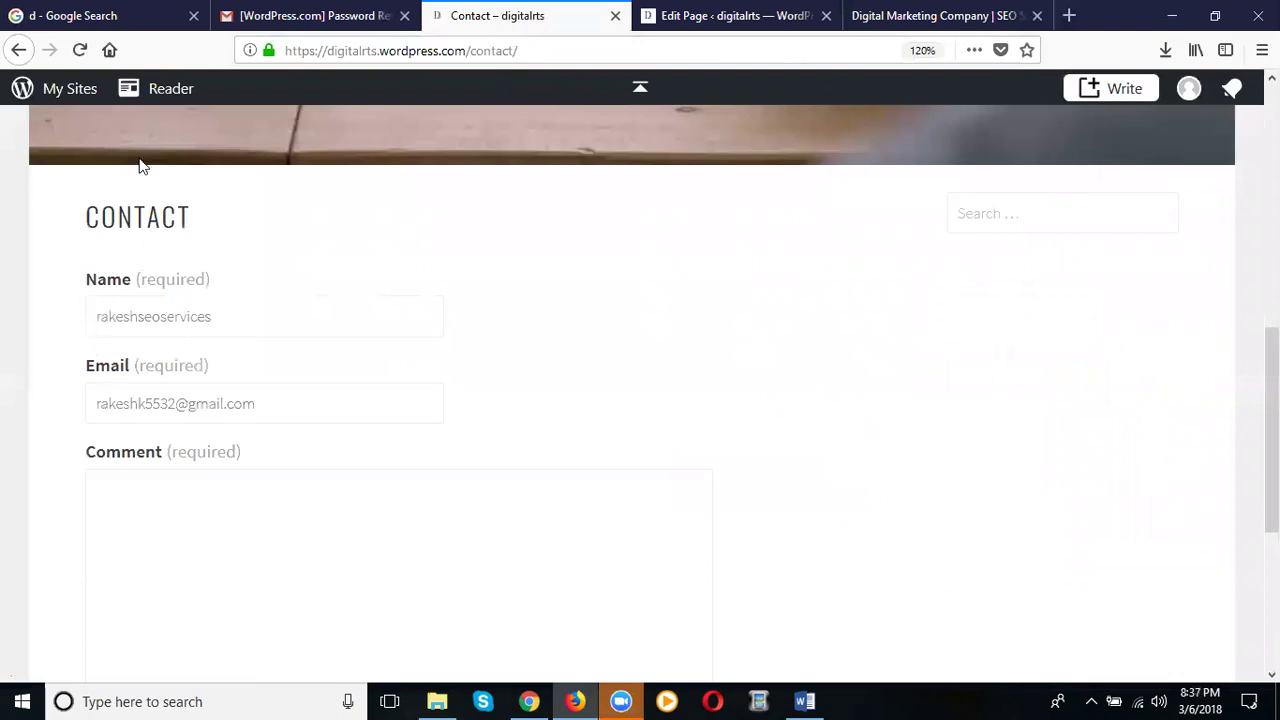
pyautogui.click(80, 50)
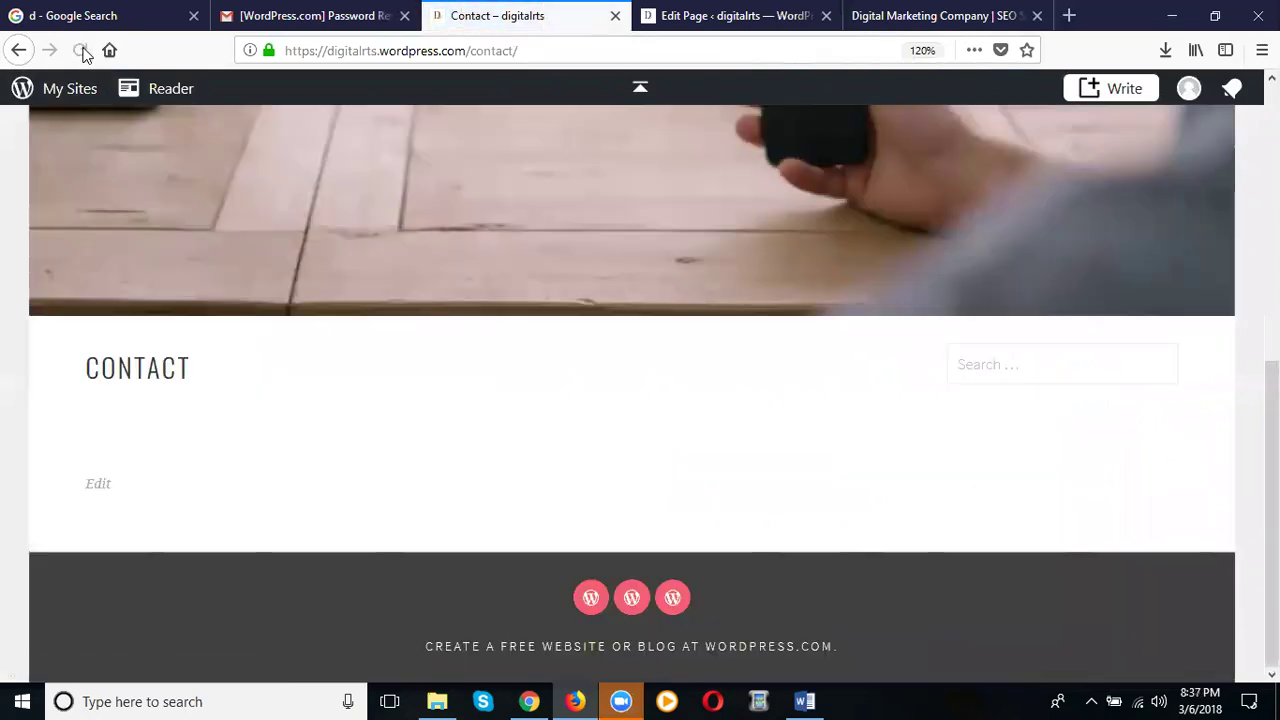
pyautogui.click(80, 50)
# Step: Enter "Contact US -" in the Contact page's body and add blank lines below it
pyautogui.click(686, 30)
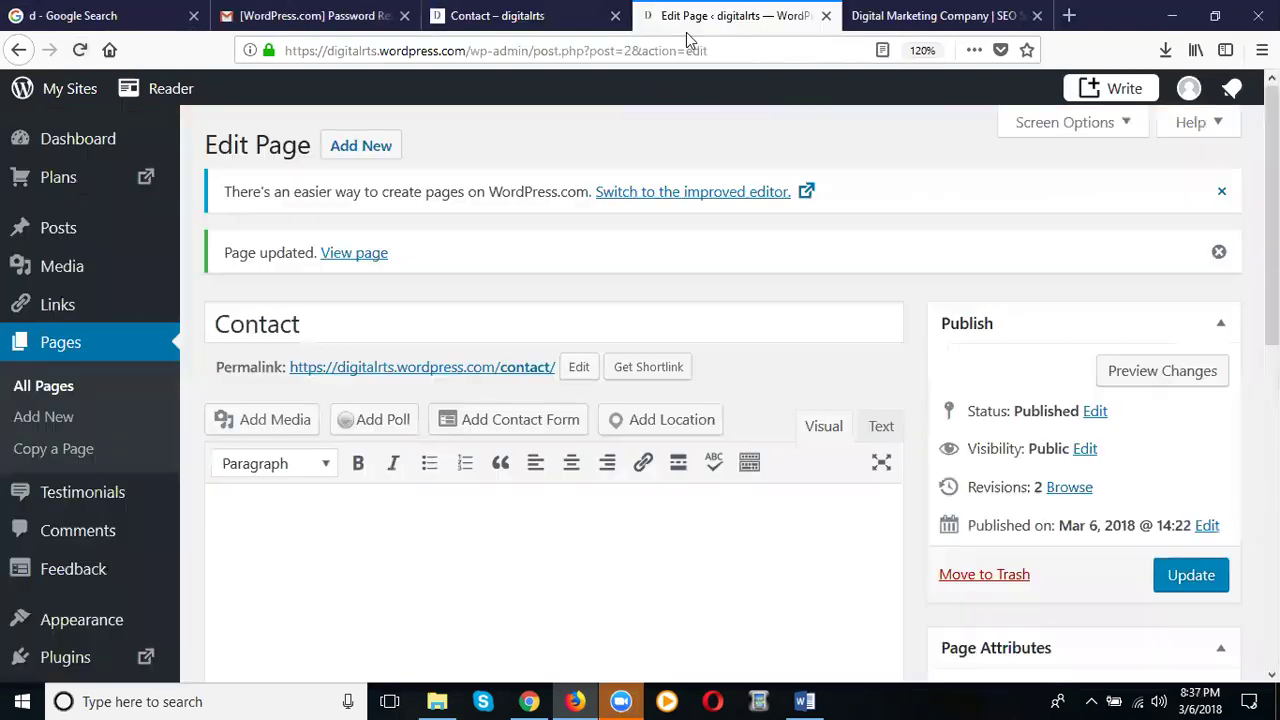
pyautogui.scroll(-3, 543, 371)
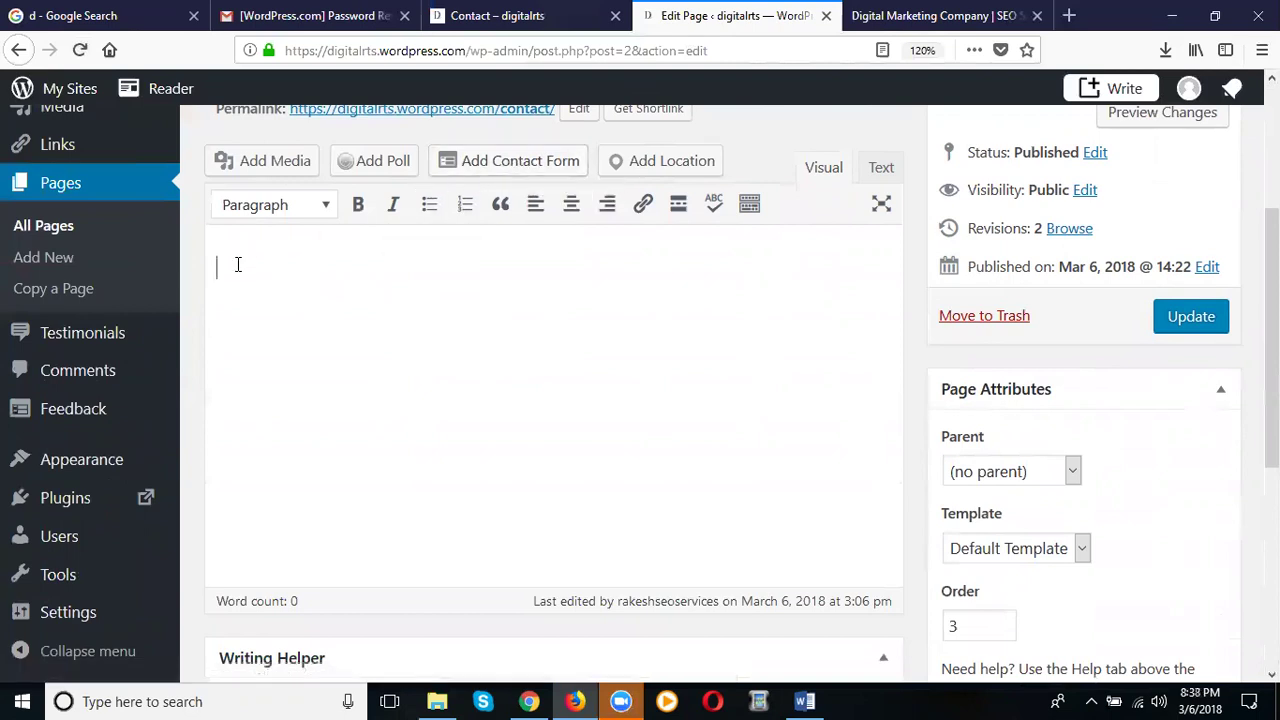
pyautogui.write('Contact US')
pyautogui.press('Return')
pyautogui.press('Return')
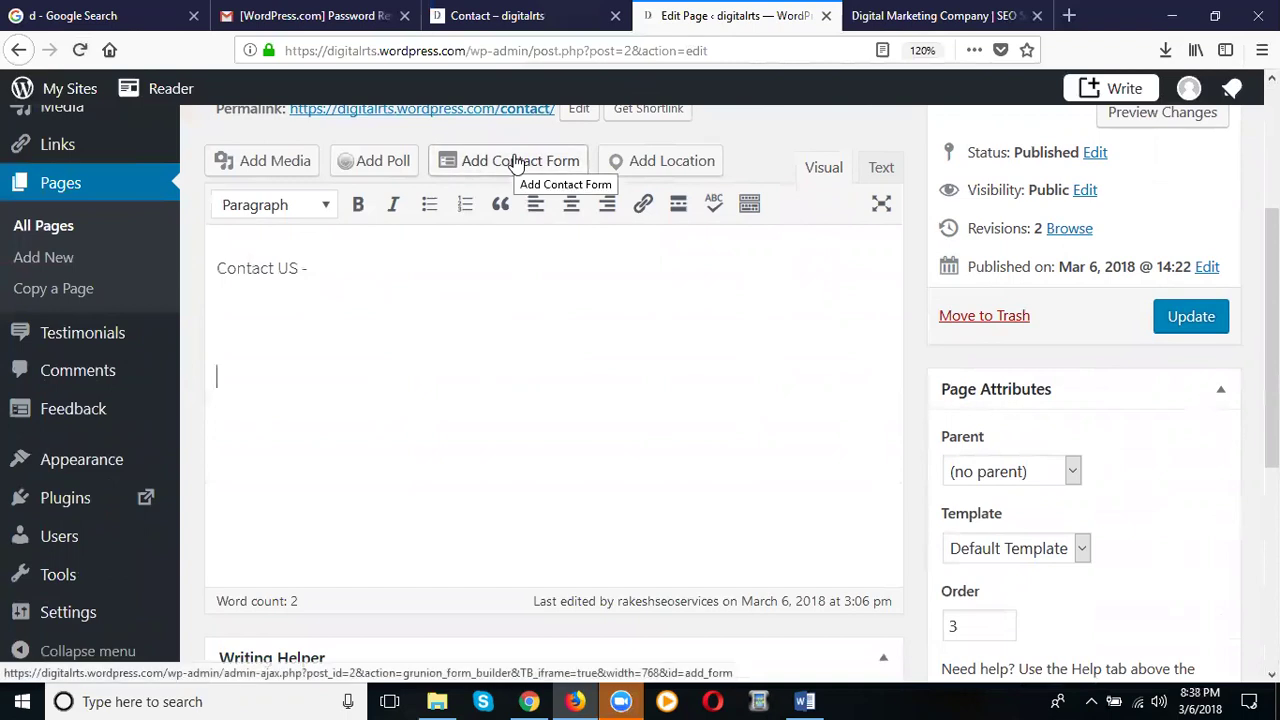
# Step: Start a new contact form, change its Website field to a required Text field labelled "Number", and place it above Email
pyautogui.click(517, 161)
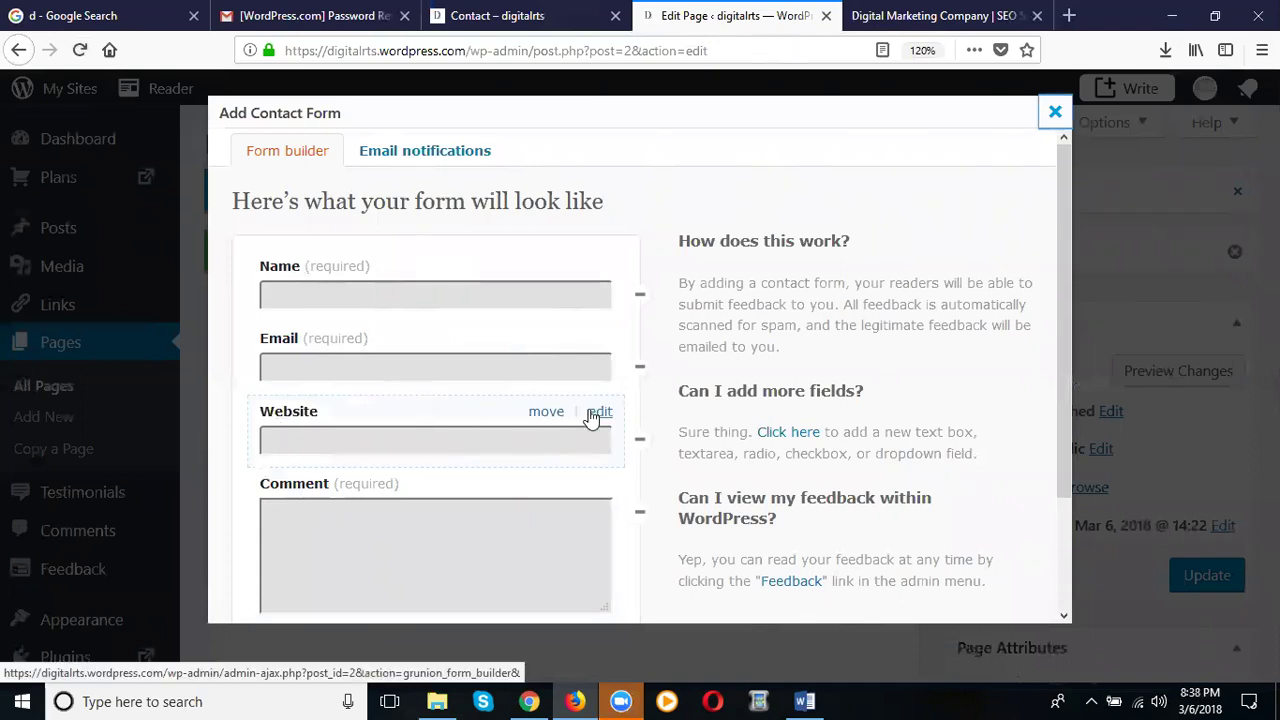
pyautogui.click(596, 412)
pyautogui.write('Number')
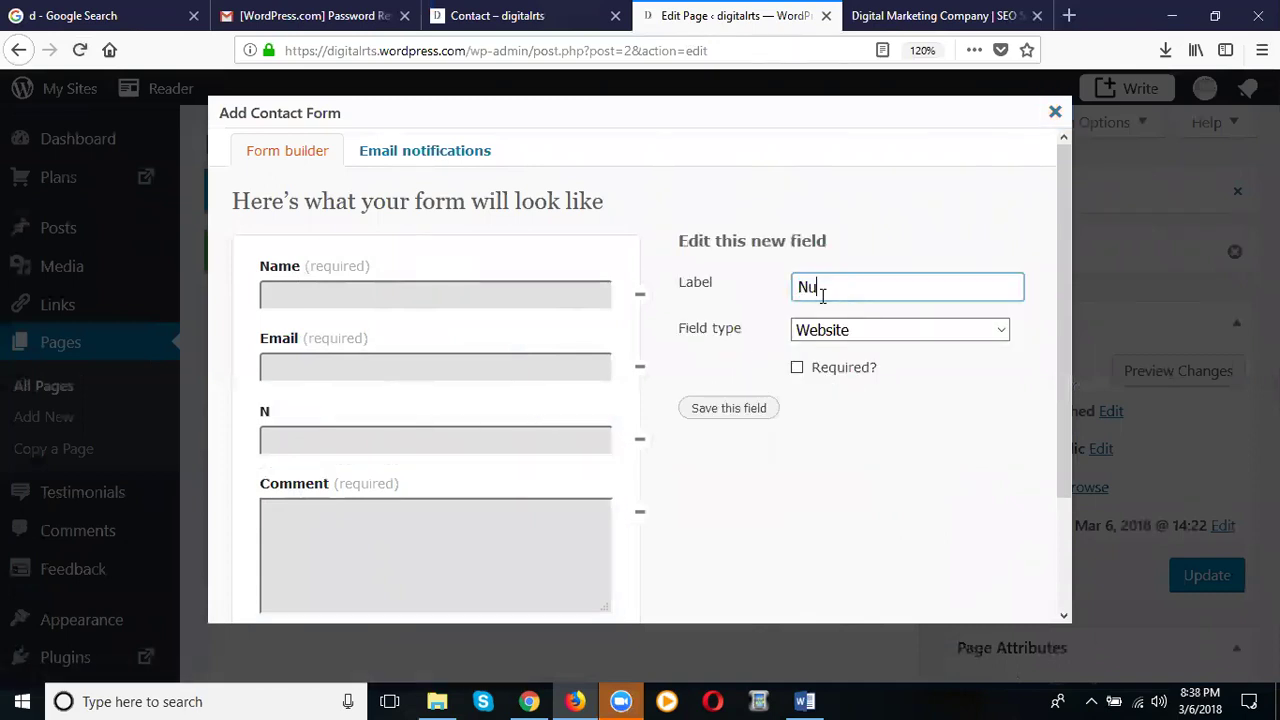
pyautogui.click(857, 331)
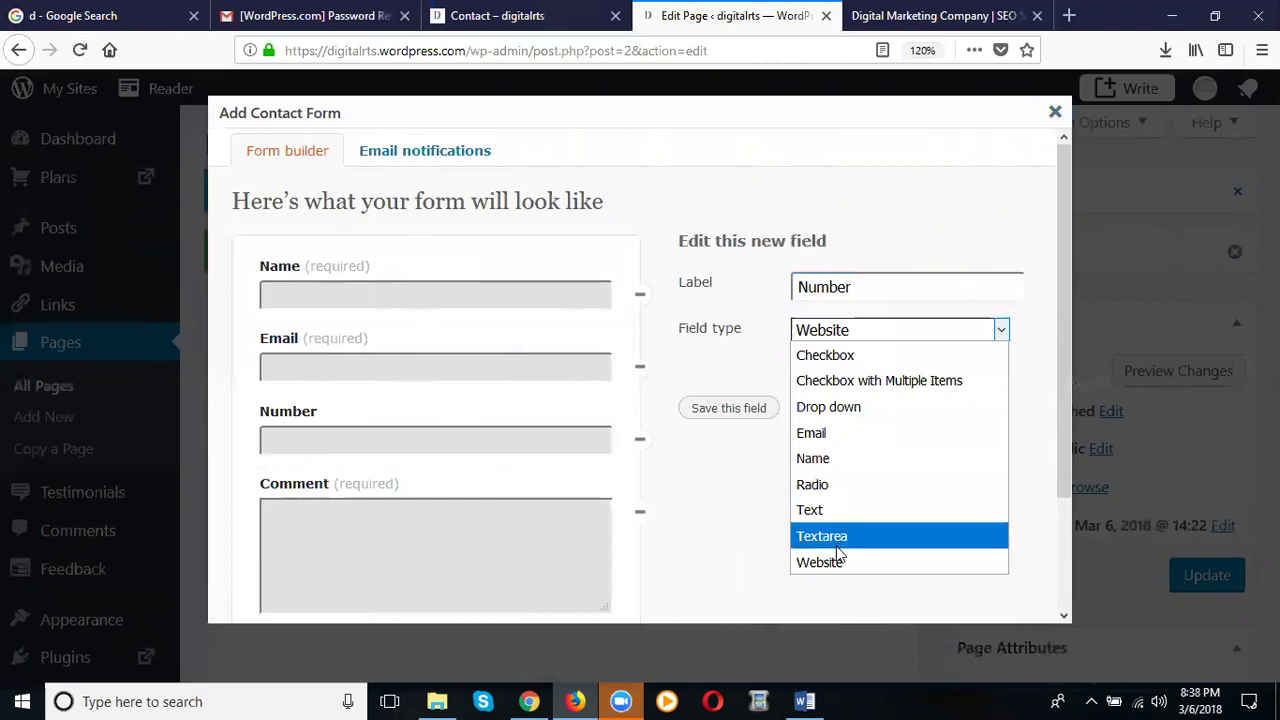
pyautogui.click(832, 510)
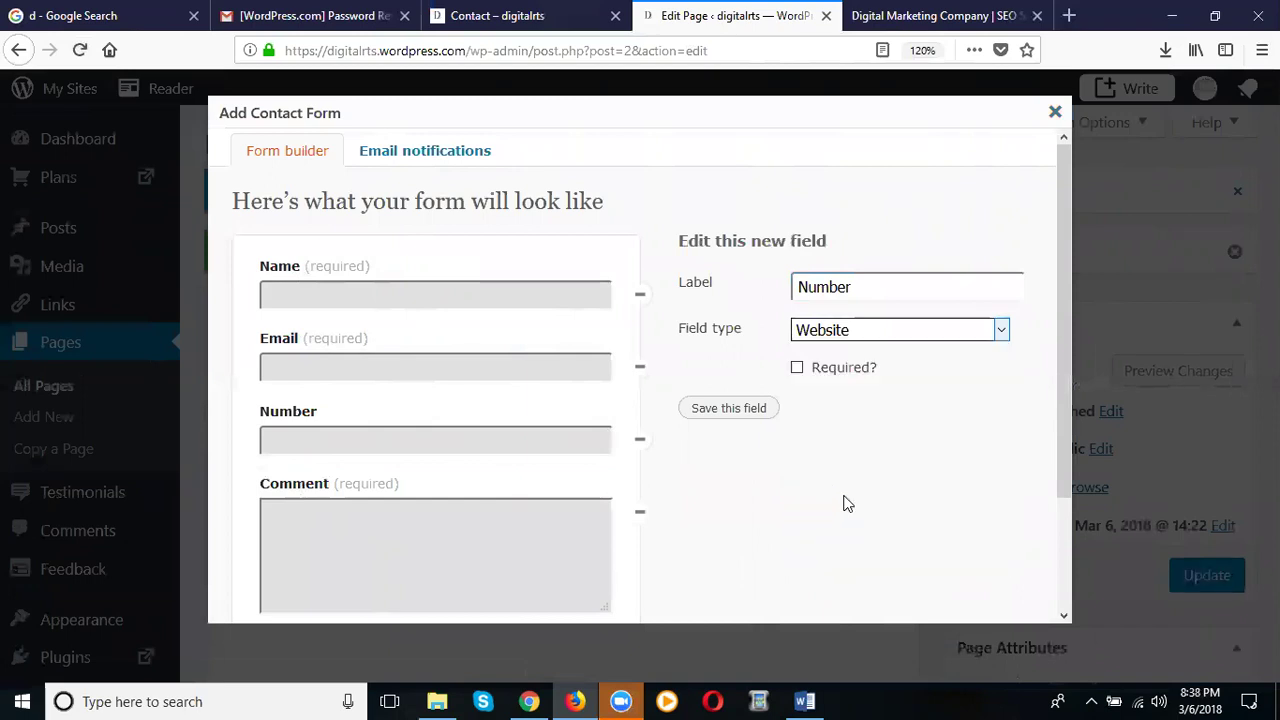
pyautogui.click(797, 368)
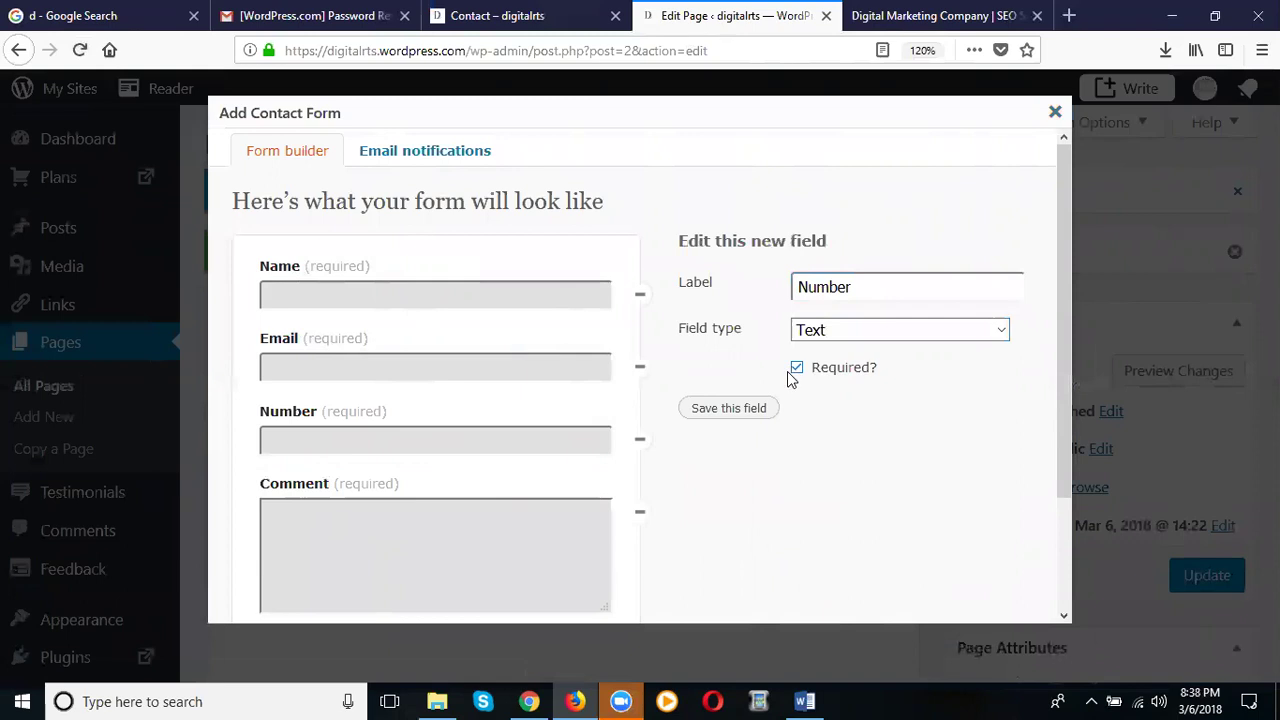
pyautogui.click(729, 410)
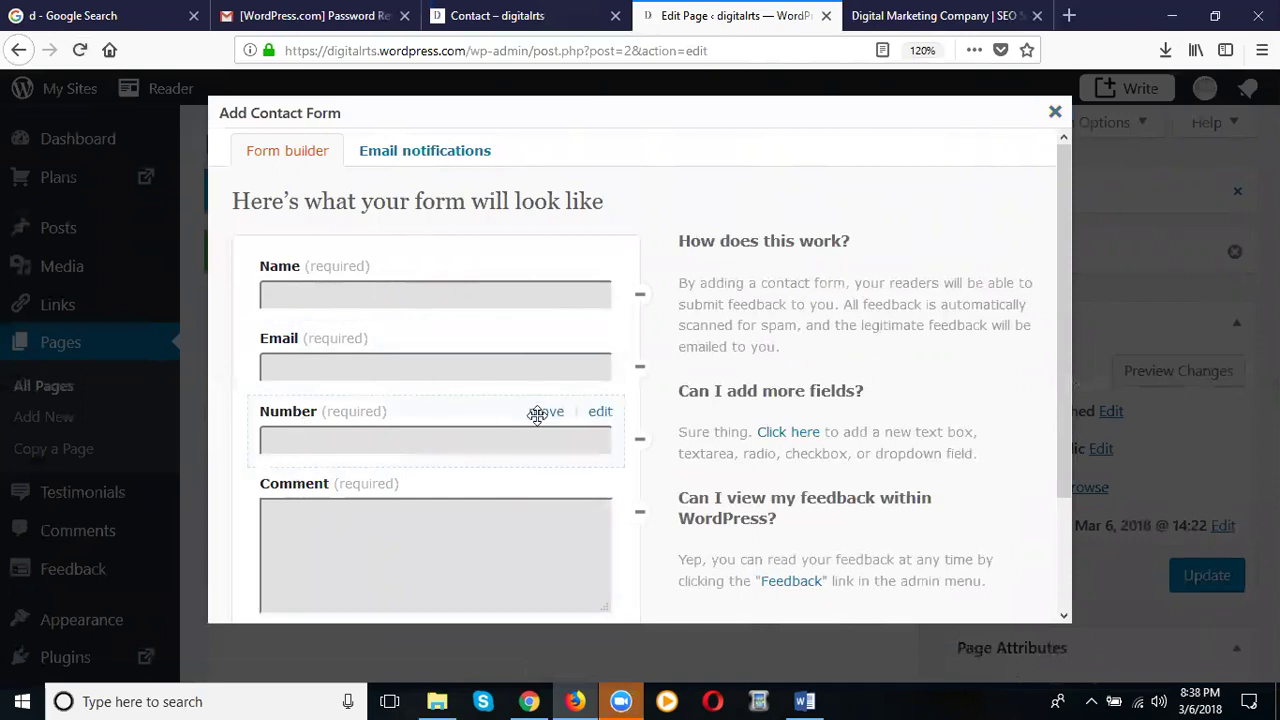
pyautogui.moveTo(534, 386); pyautogui.dragTo(530, 345)
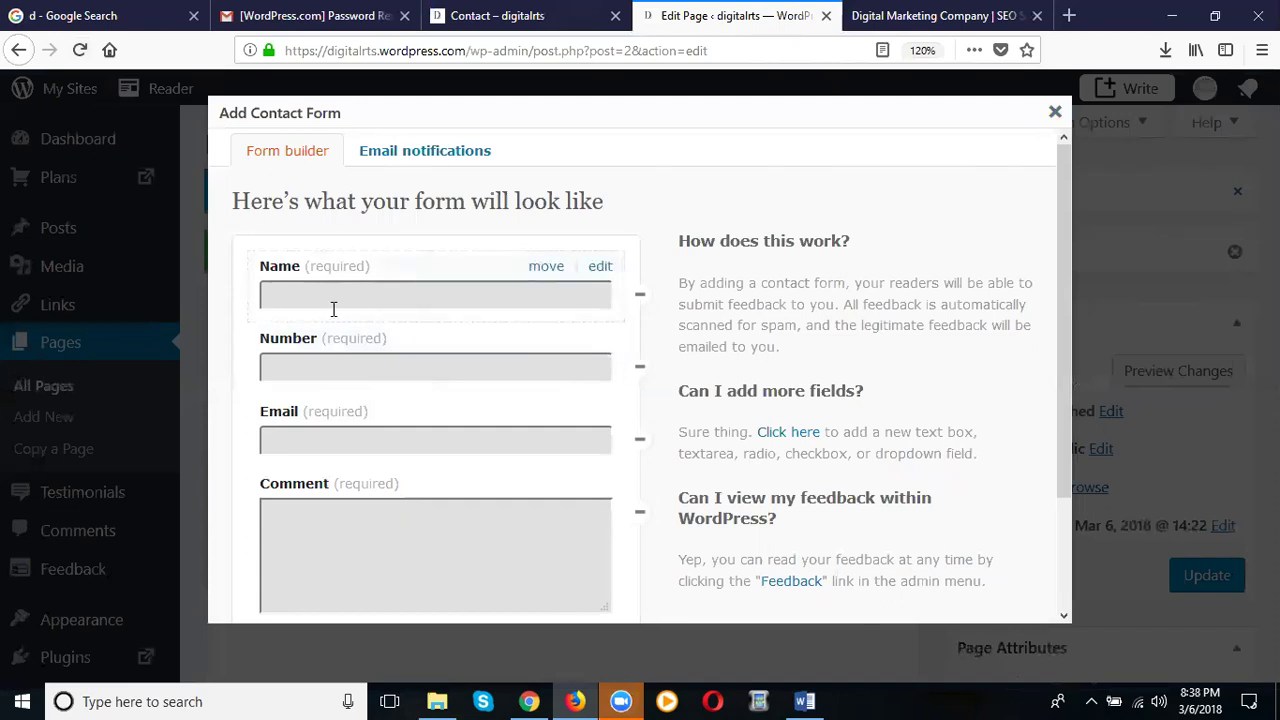
# Step: Add a new form field labelled "Course" with the Drop down type and SEO as its first option
pyautogui.scroll(-2, 365, 425)
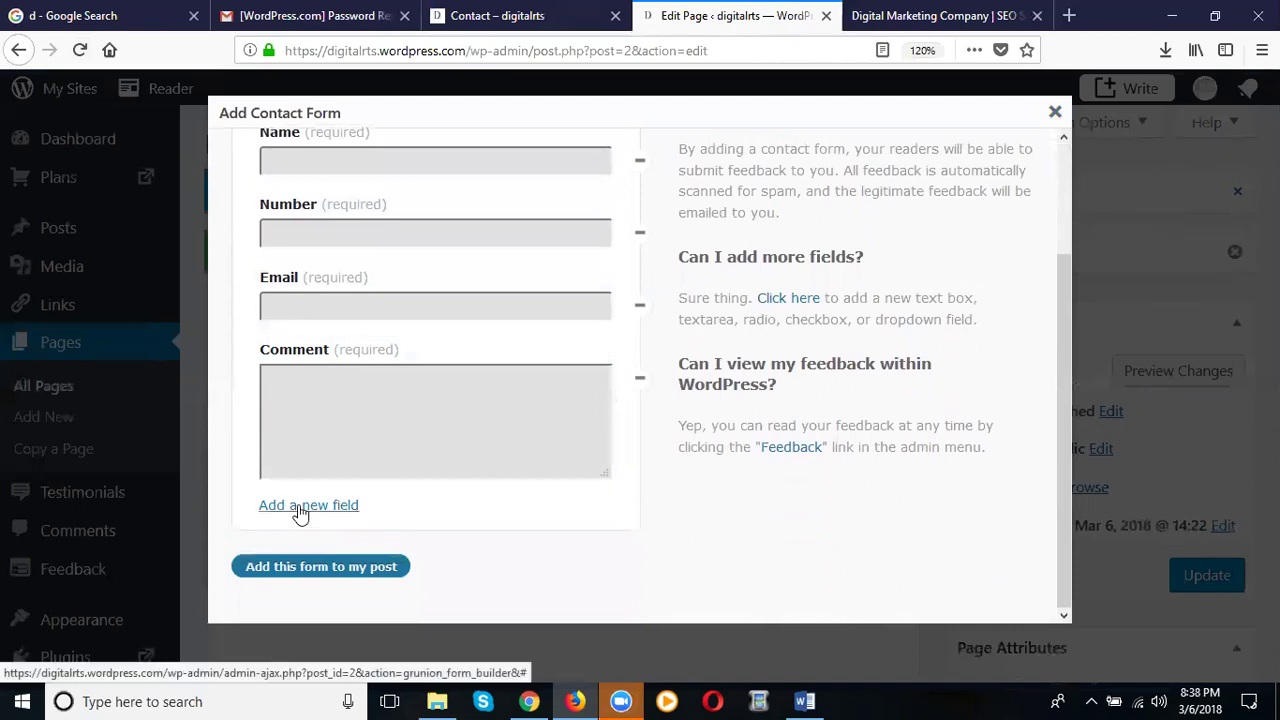
pyautogui.click(308, 505)
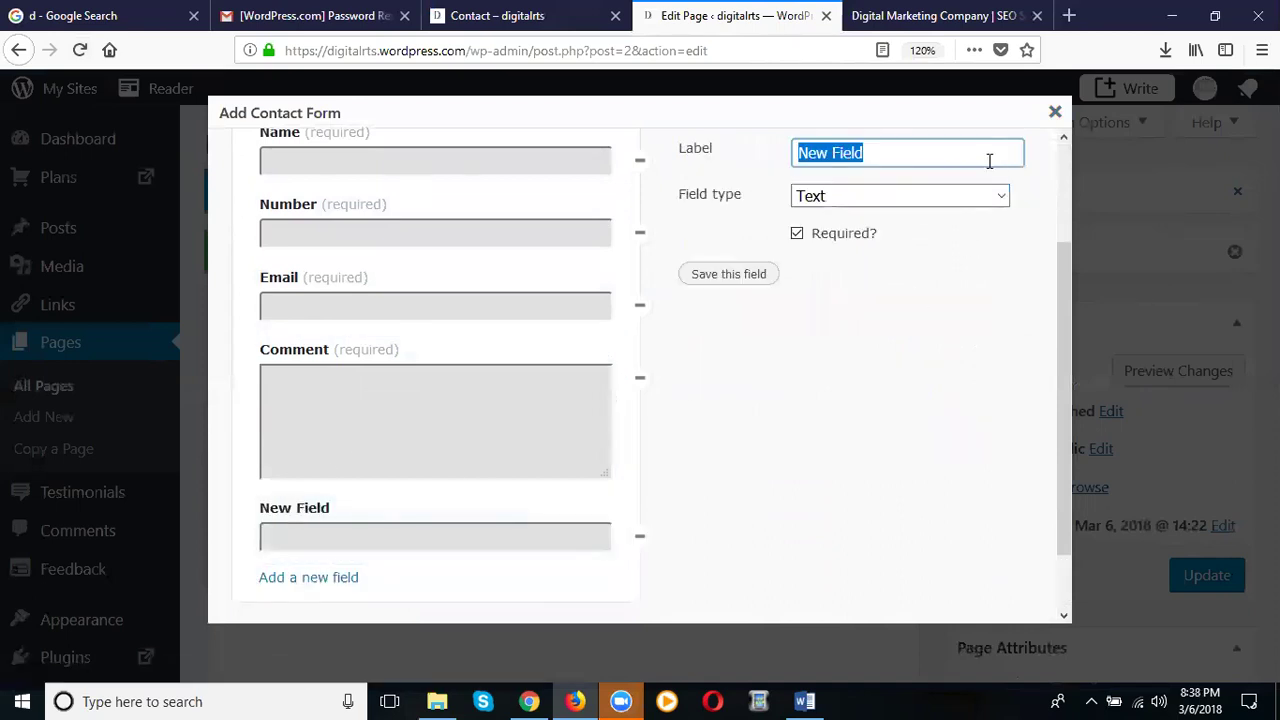
pyautogui.write('Course')
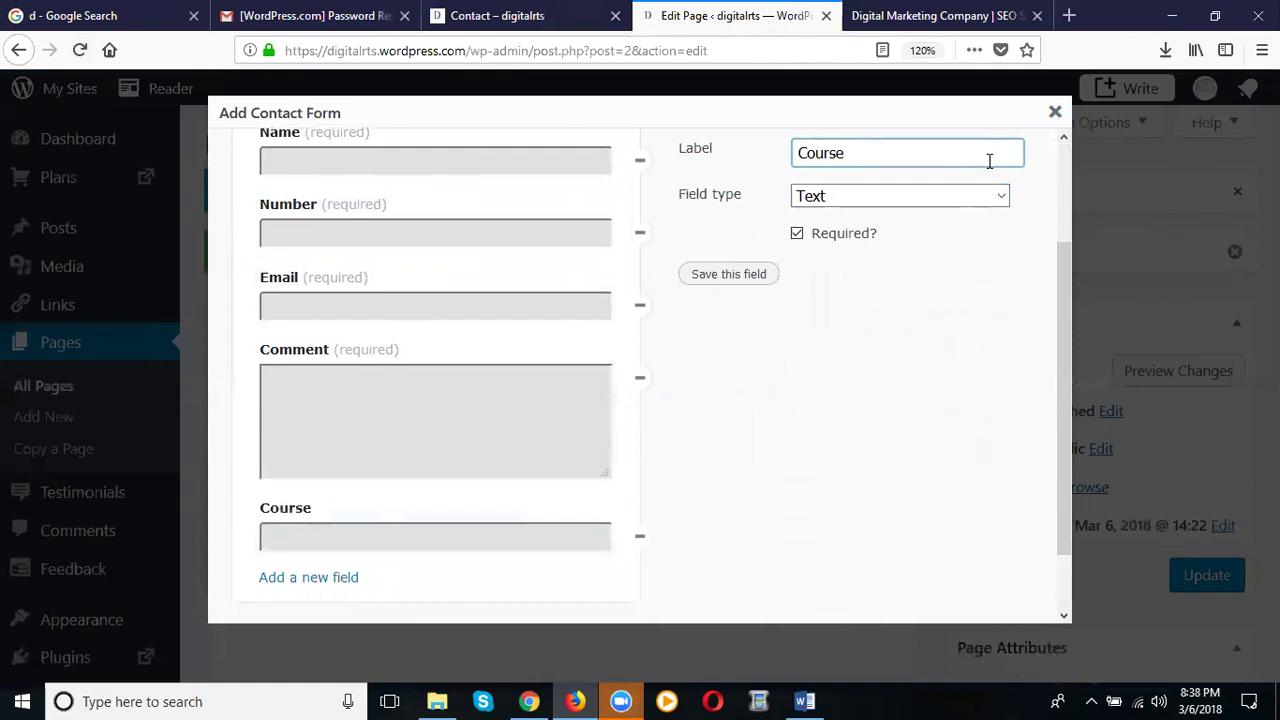
pyautogui.click(960, 197)
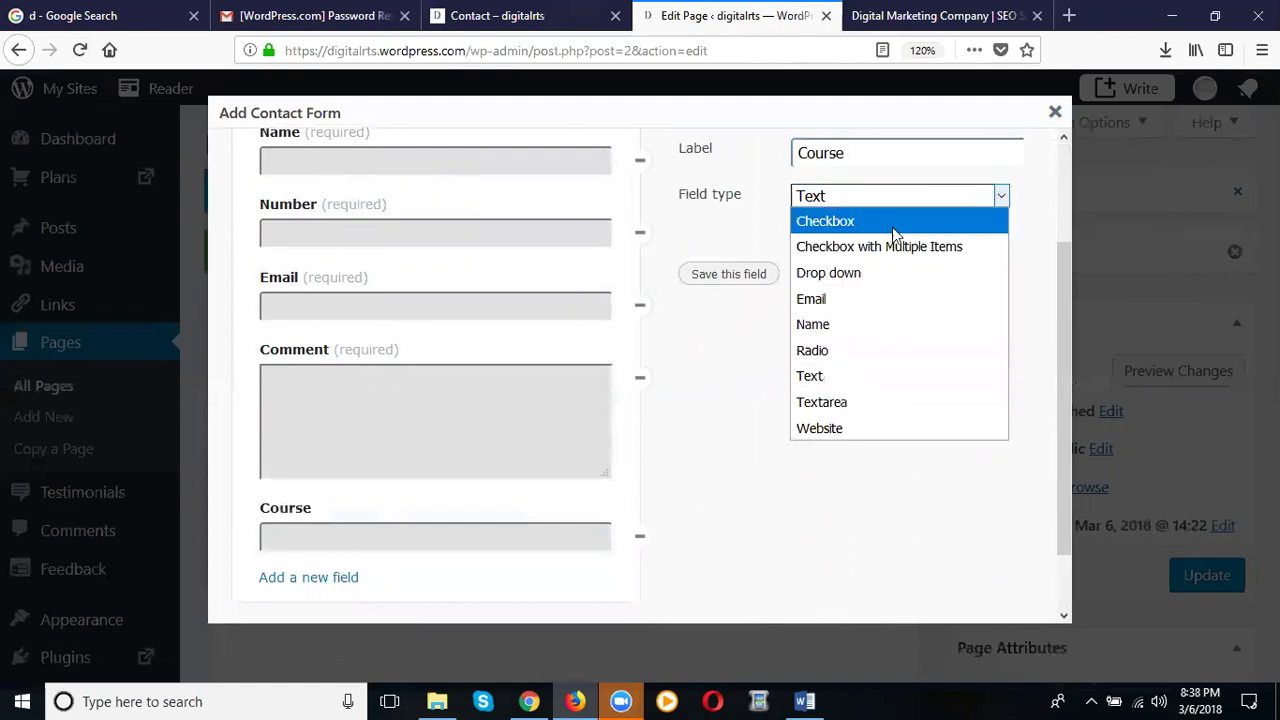
pyautogui.click(832, 272)
pyautogui.write('SEO')
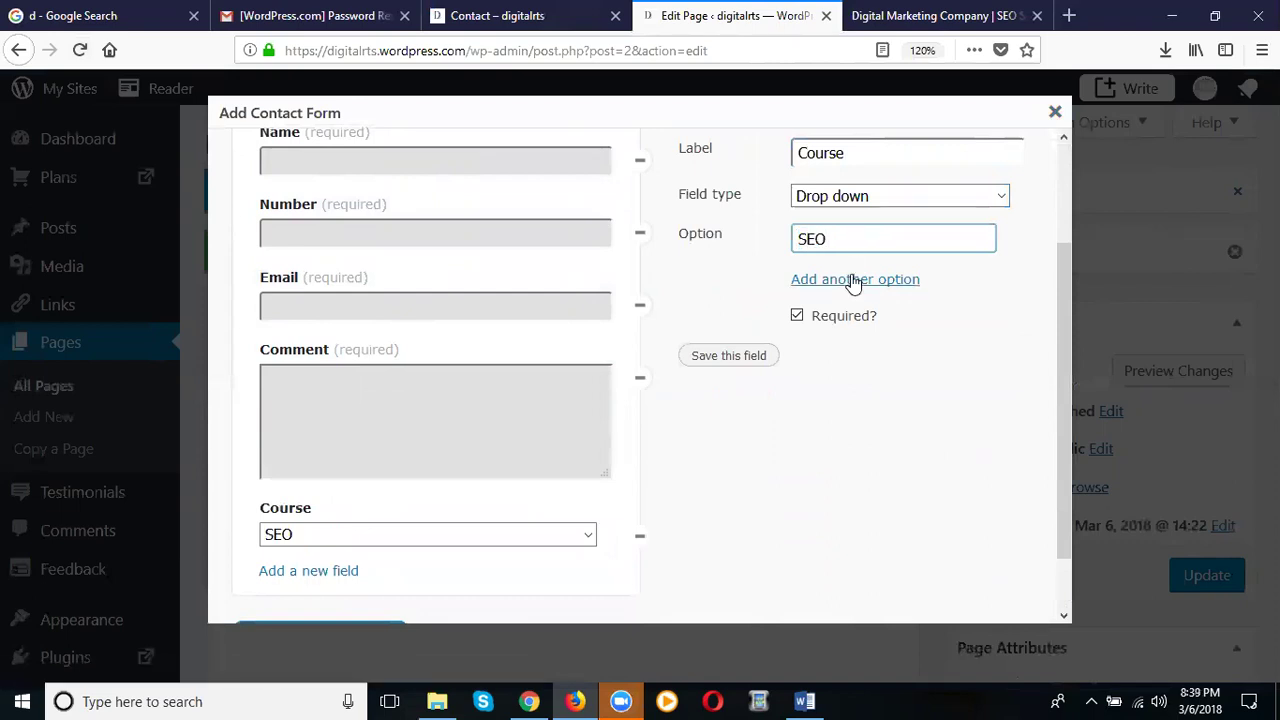
# Step: Add SMO, SEM and SMM as further options of the Course drop-down
pyautogui.click(853, 279)
pyautogui.write('SMO')
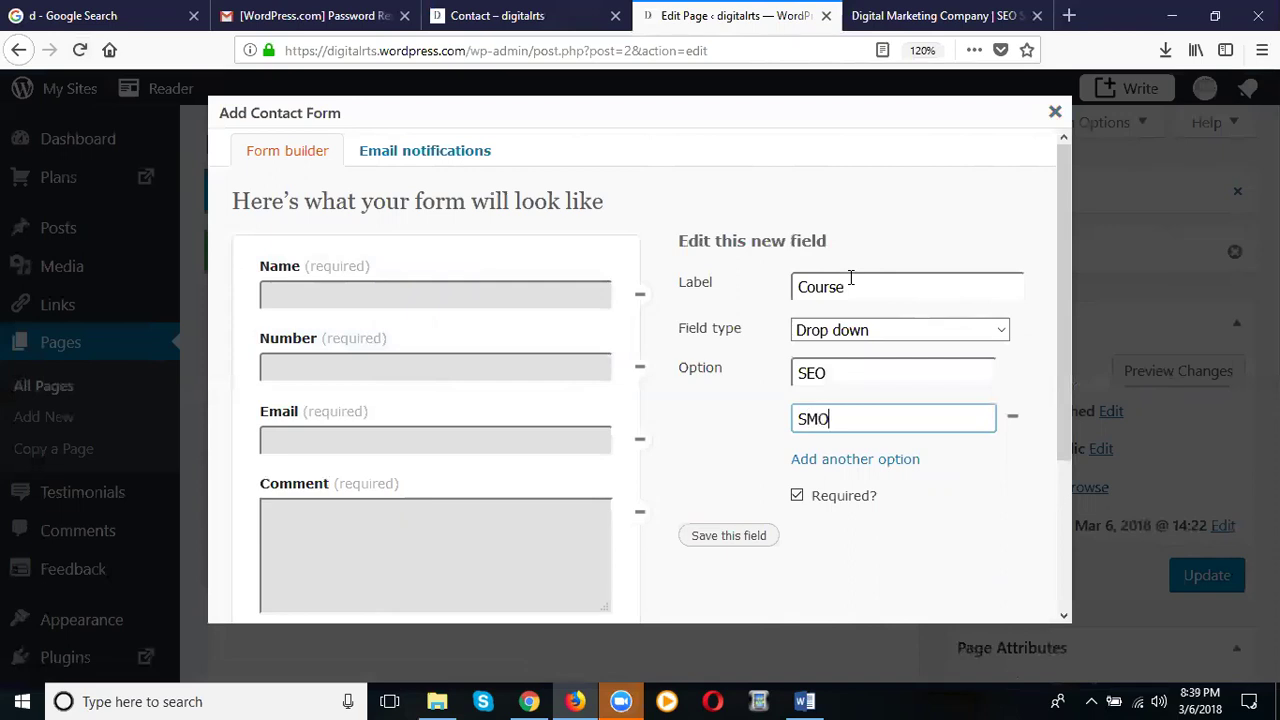
pyautogui.click(815, 456)
pyautogui.write('SEM')
pyautogui.click(808, 505)
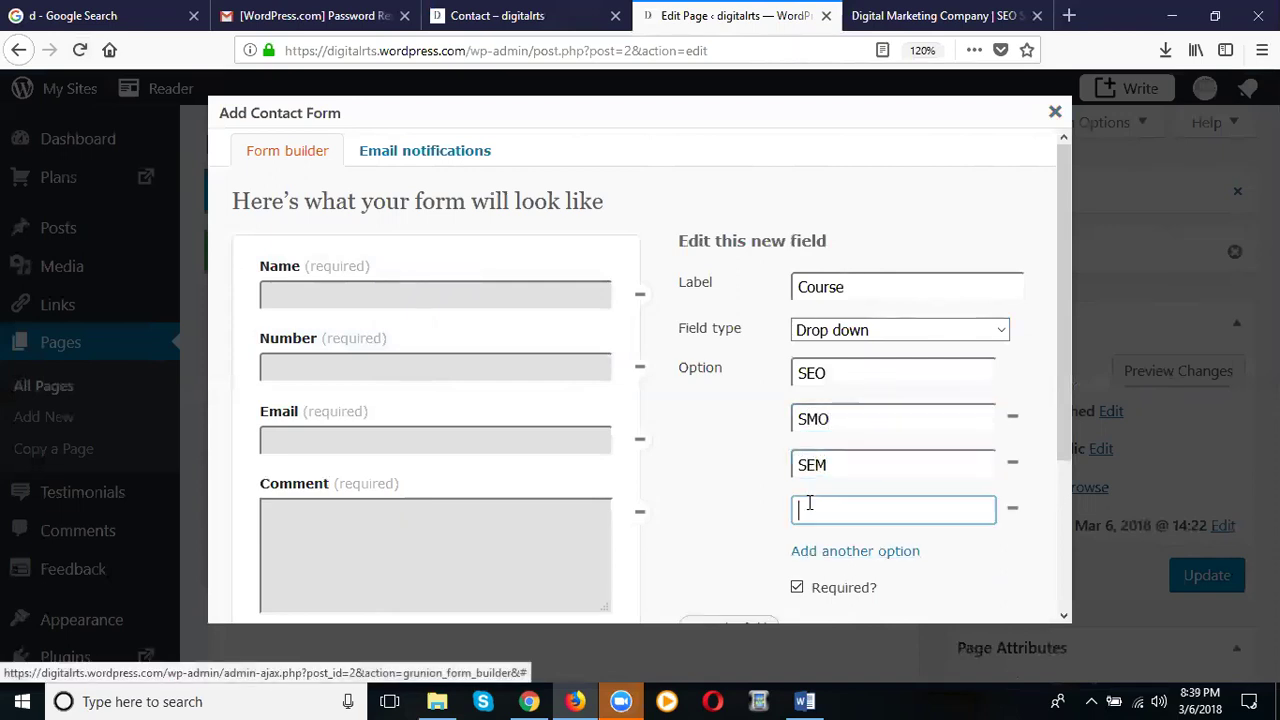
pyautogui.write('SMM')
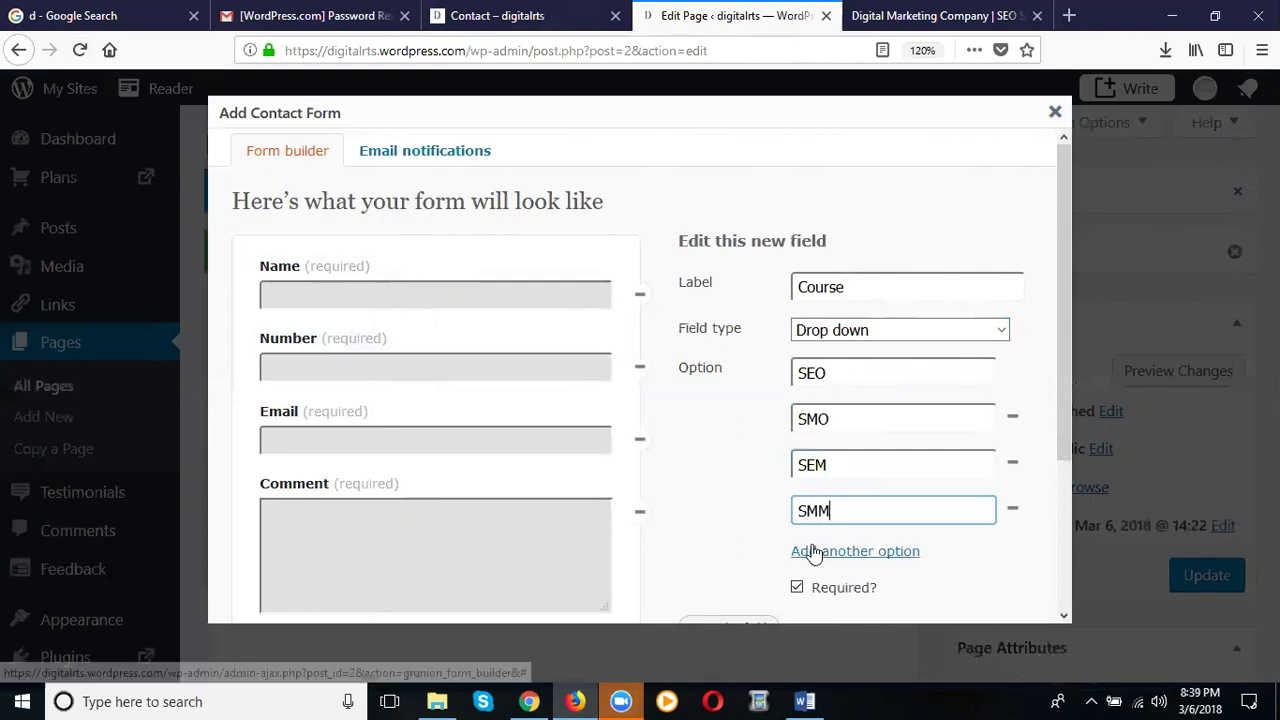
# Step: Add the options Video Marketing and Email Marketing to the Course drop-down and save the field
pyautogui.click(814, 551)
pyautogui.write('B')
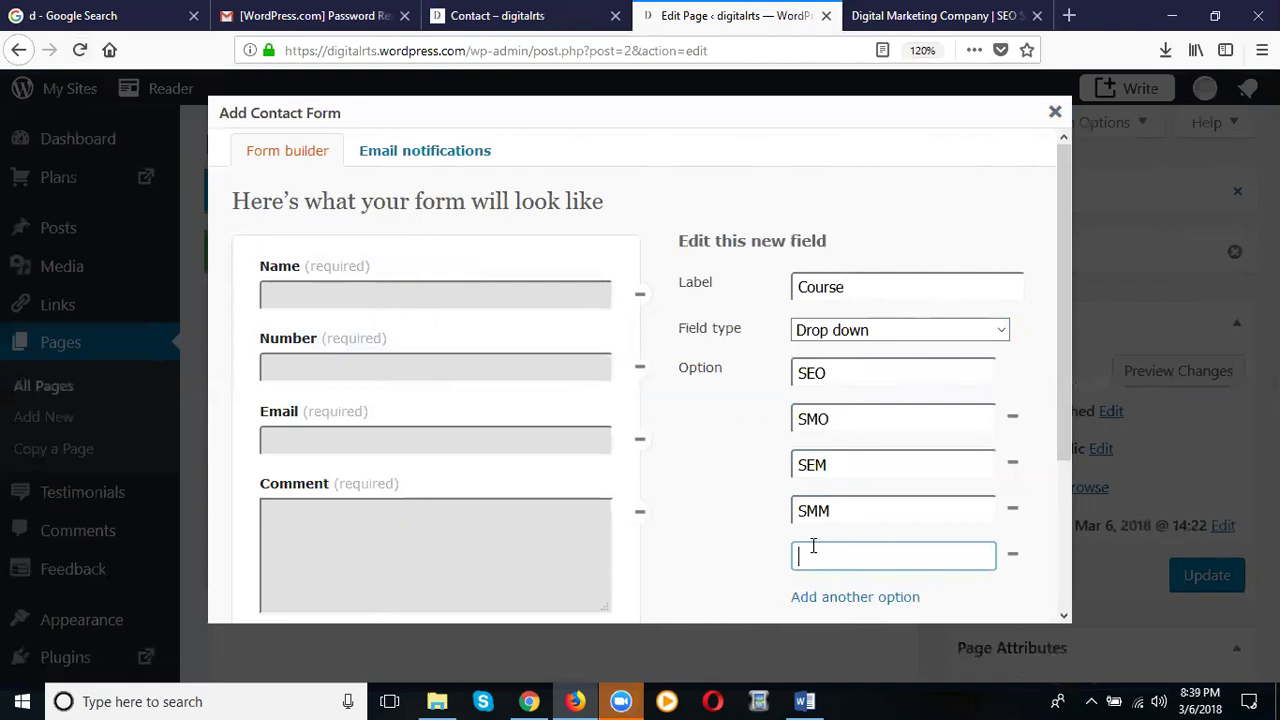
pyautogui.write('ideo Marketing')
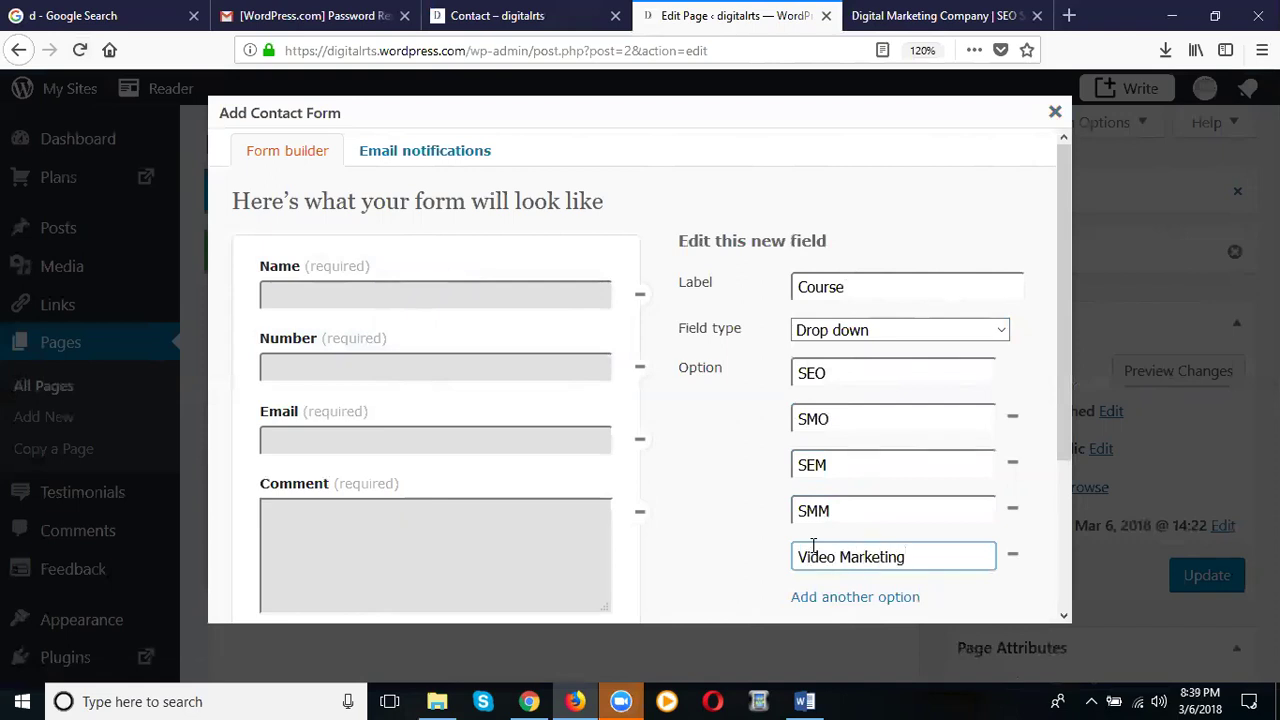
pyautogui.scroll(-3, 815, 535)
pyautogui.click(808, 396)
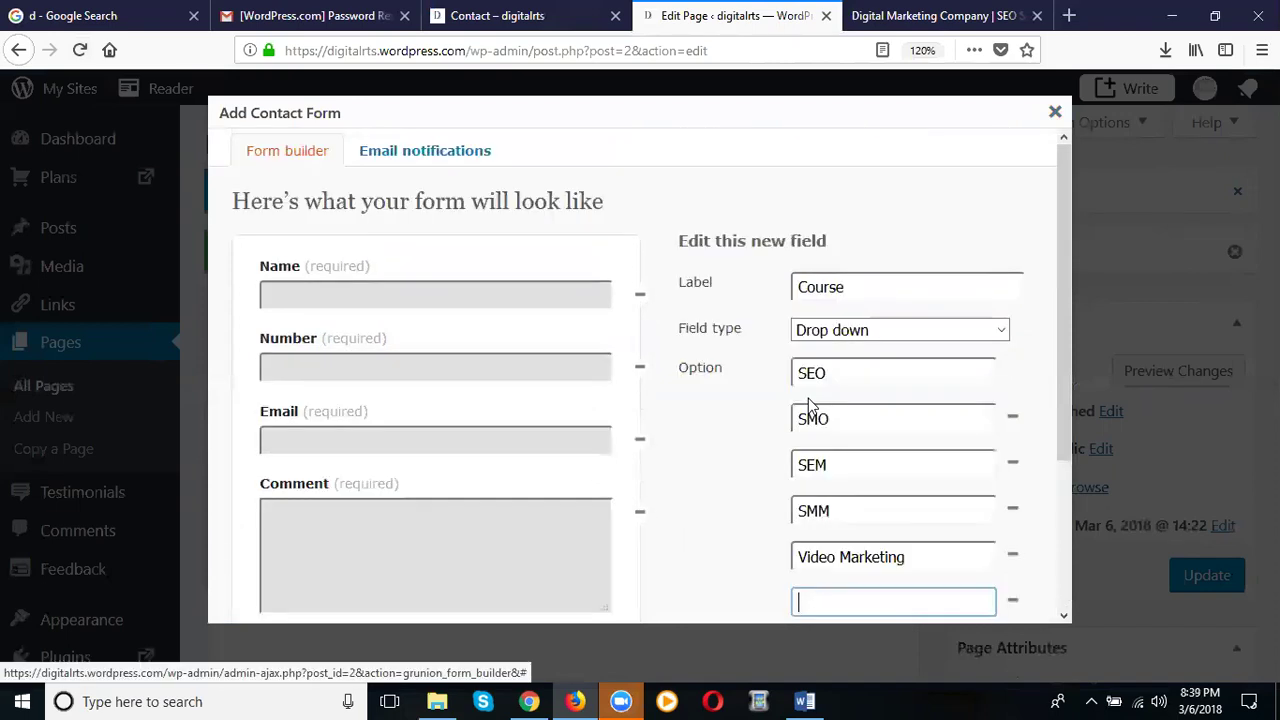
pyautogui.write('Email Marketing')
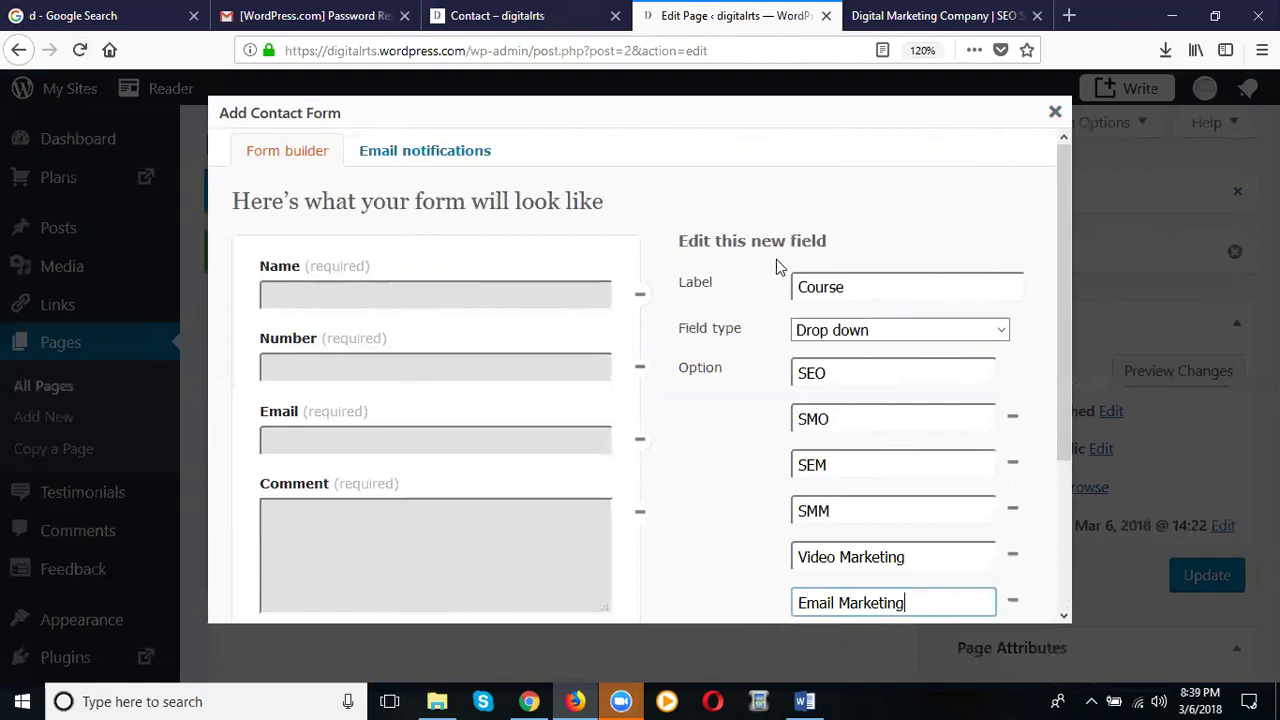
pyautogui.scroll(-3, 776, 259)
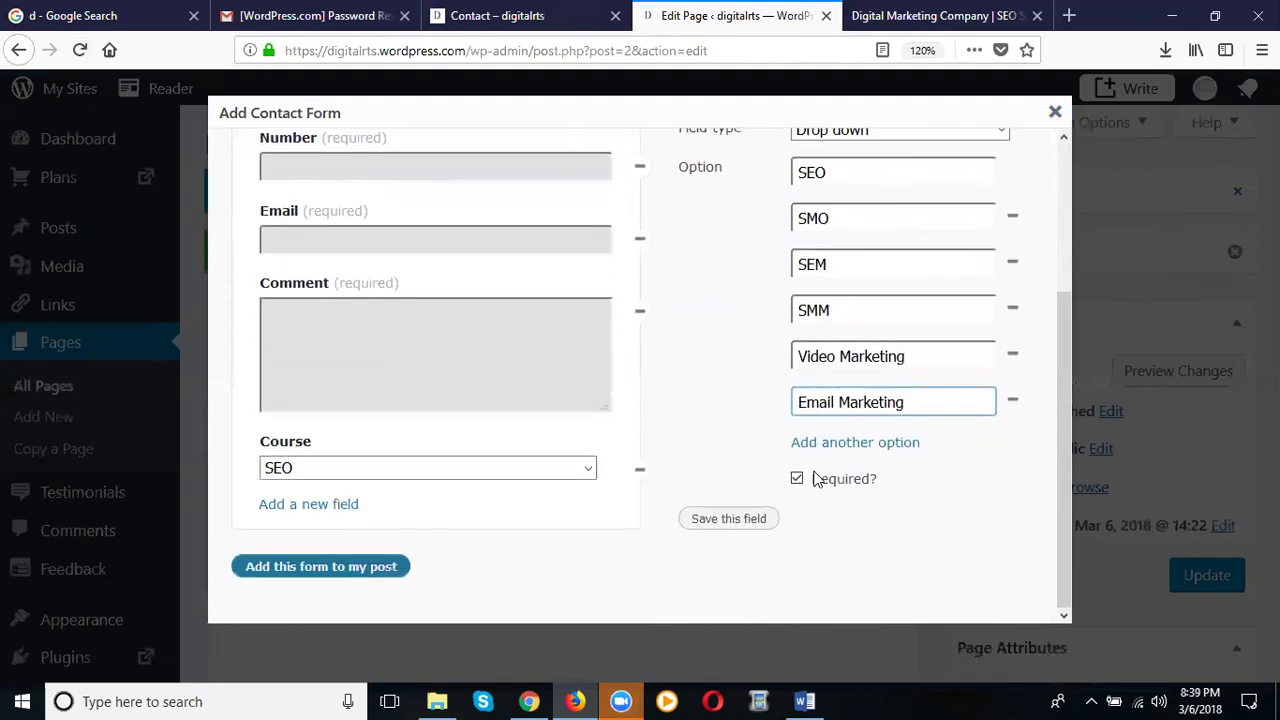
pyautogui.click(728, 520)
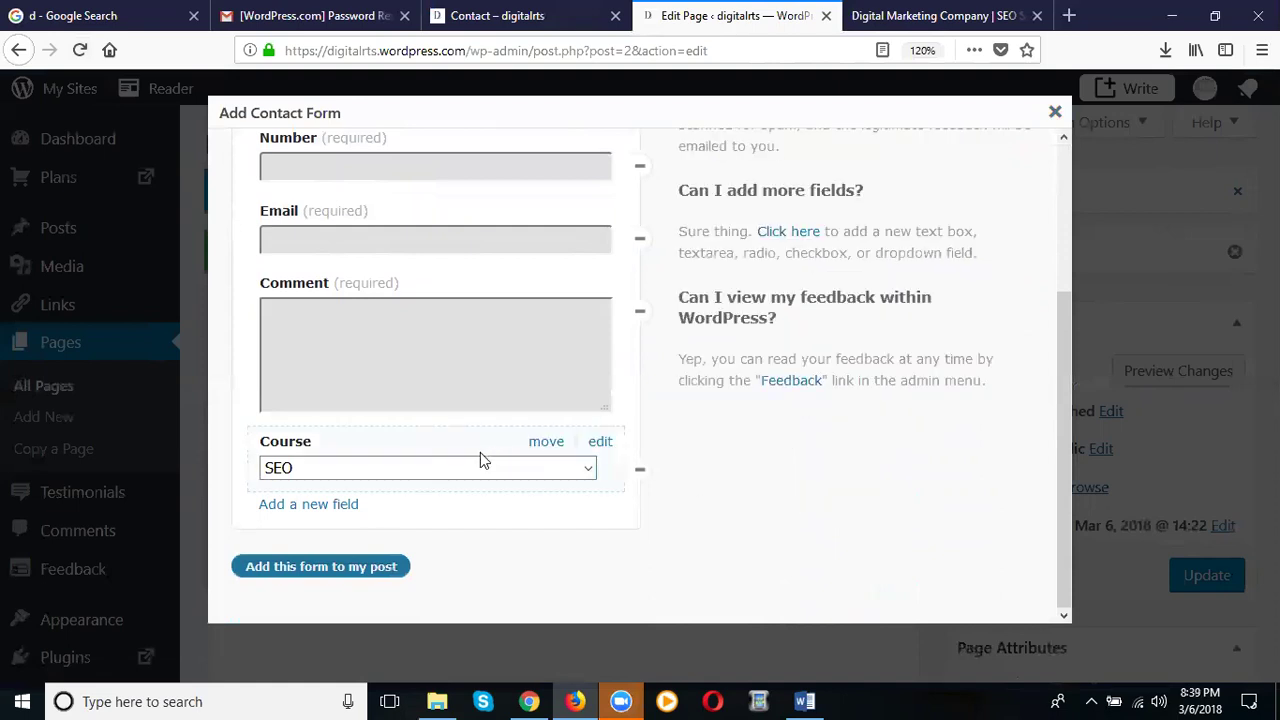
# Step: Move the Course field between Email and Comment, and review and save the Comment field's settings
pyautogui.moveTo(546, 443); pyautogui.dragTo(545, 302)
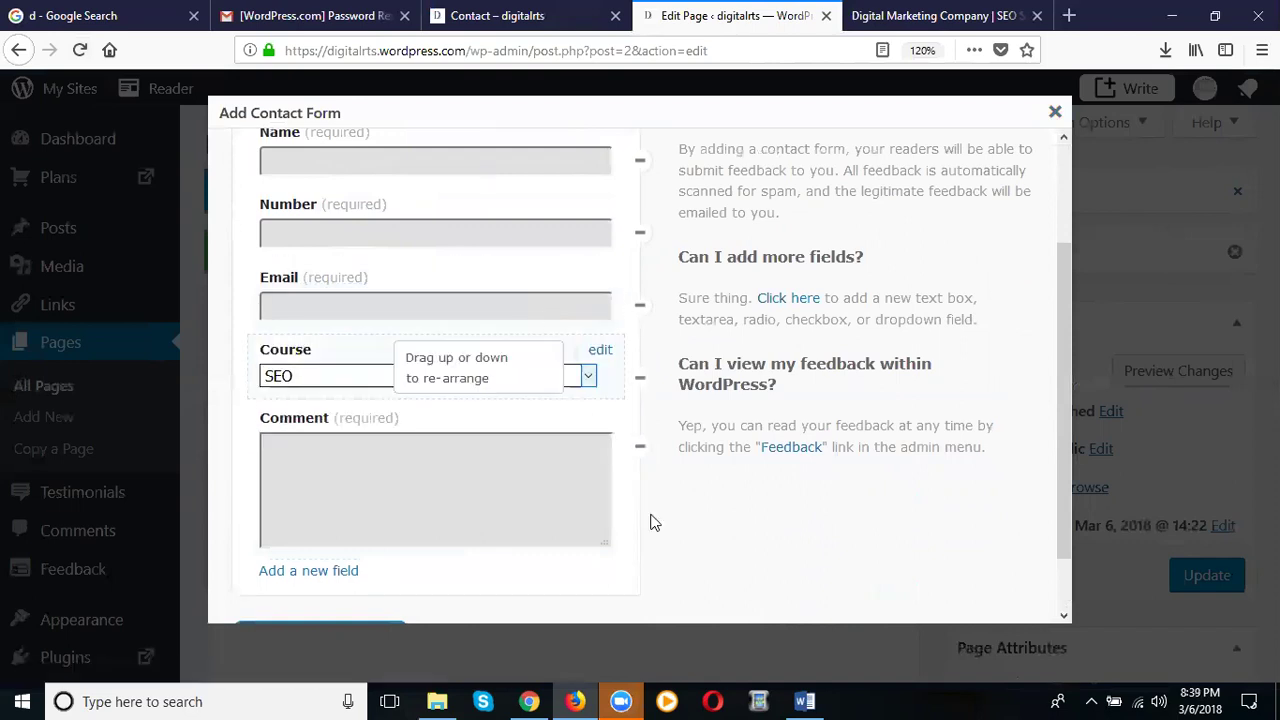
pyautogui.scroll(3, 500, 450)
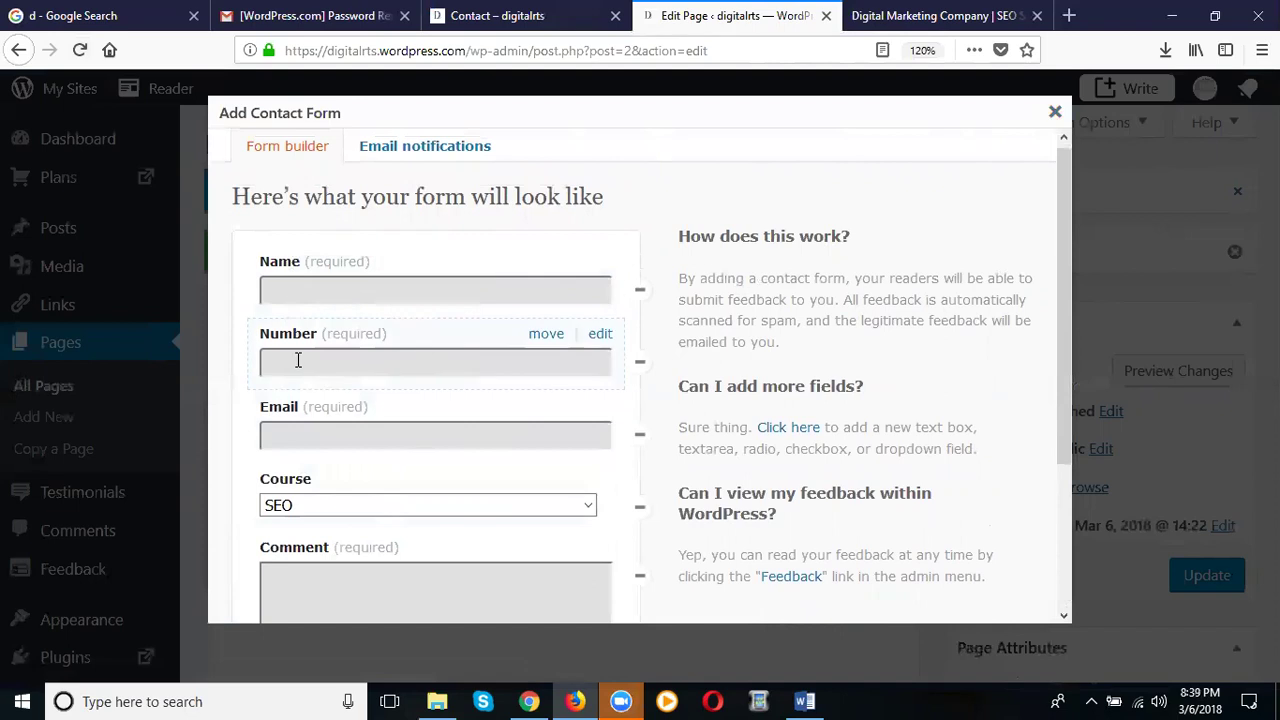
pyautogui.scroll(-3, 287, 418)
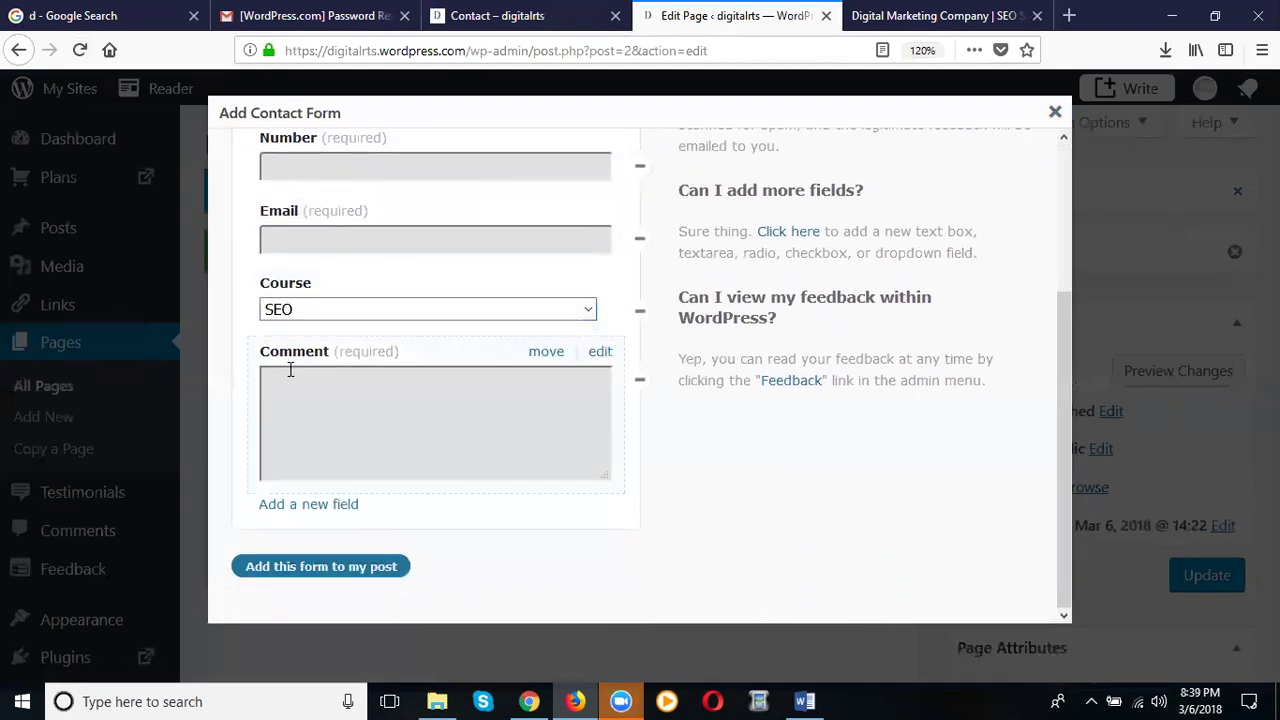
pyautogui.click(598, 352)
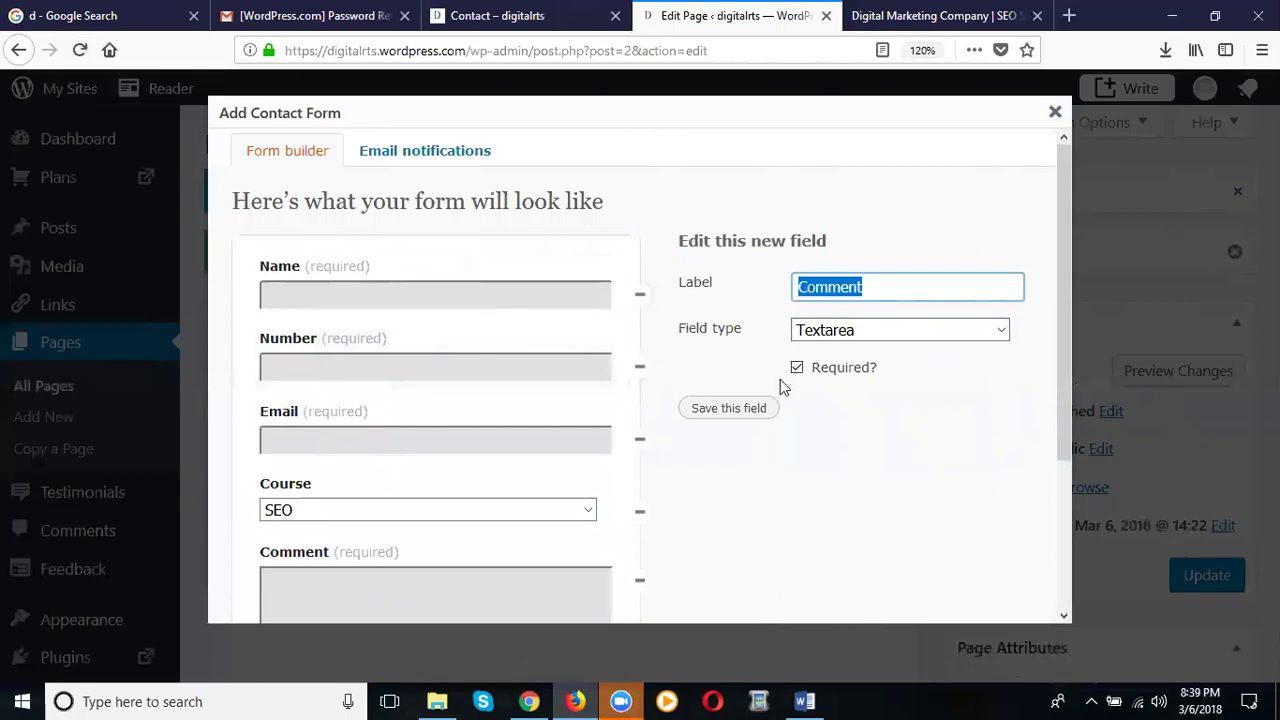
pyautogui.click(729, 408)
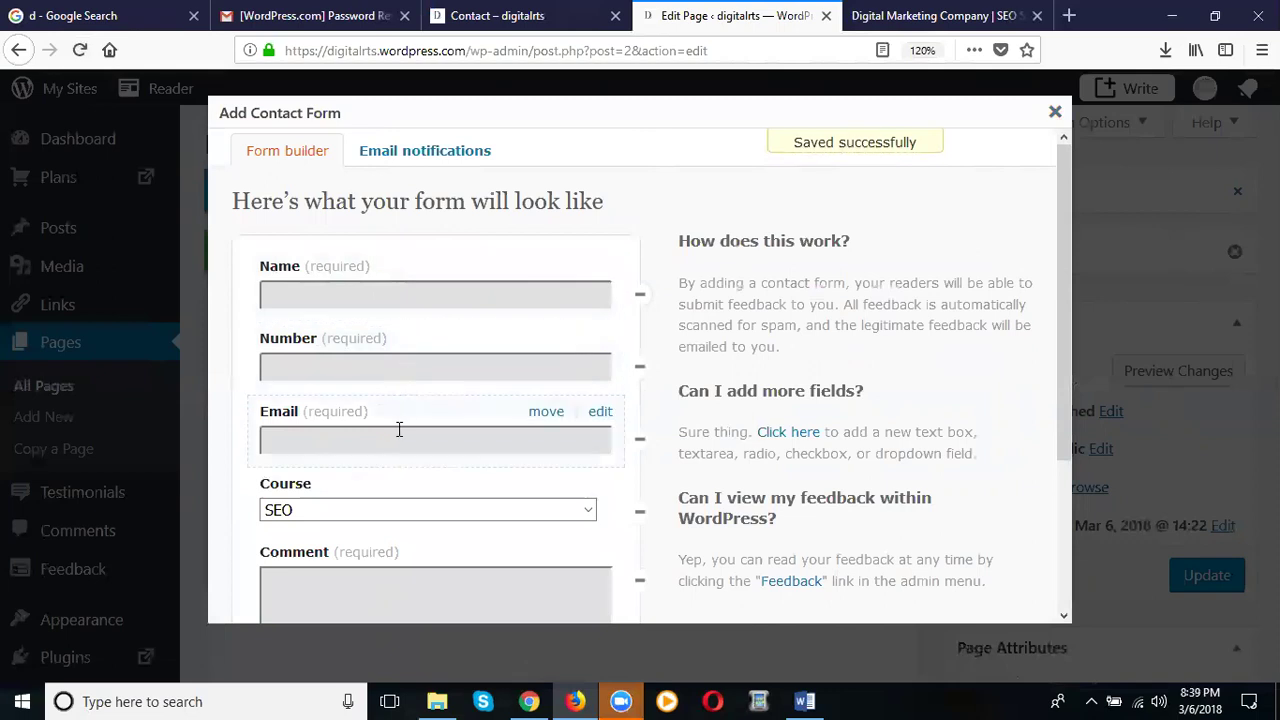
# Step: Insert the finished contact form into the Contact page's body and update the page
pyautogui.scroll(-3, 390, 430)
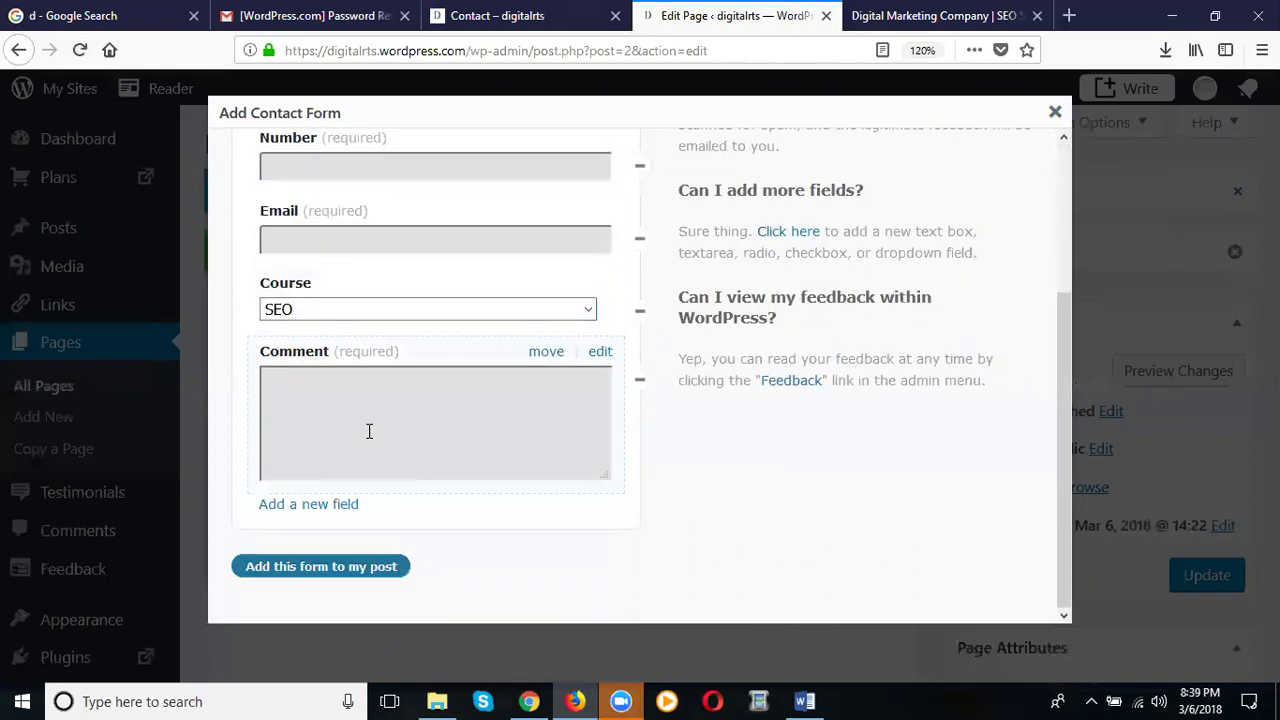
pyautogui.click(310, 572)
pyautogui.scroll(-4, 408, 491)
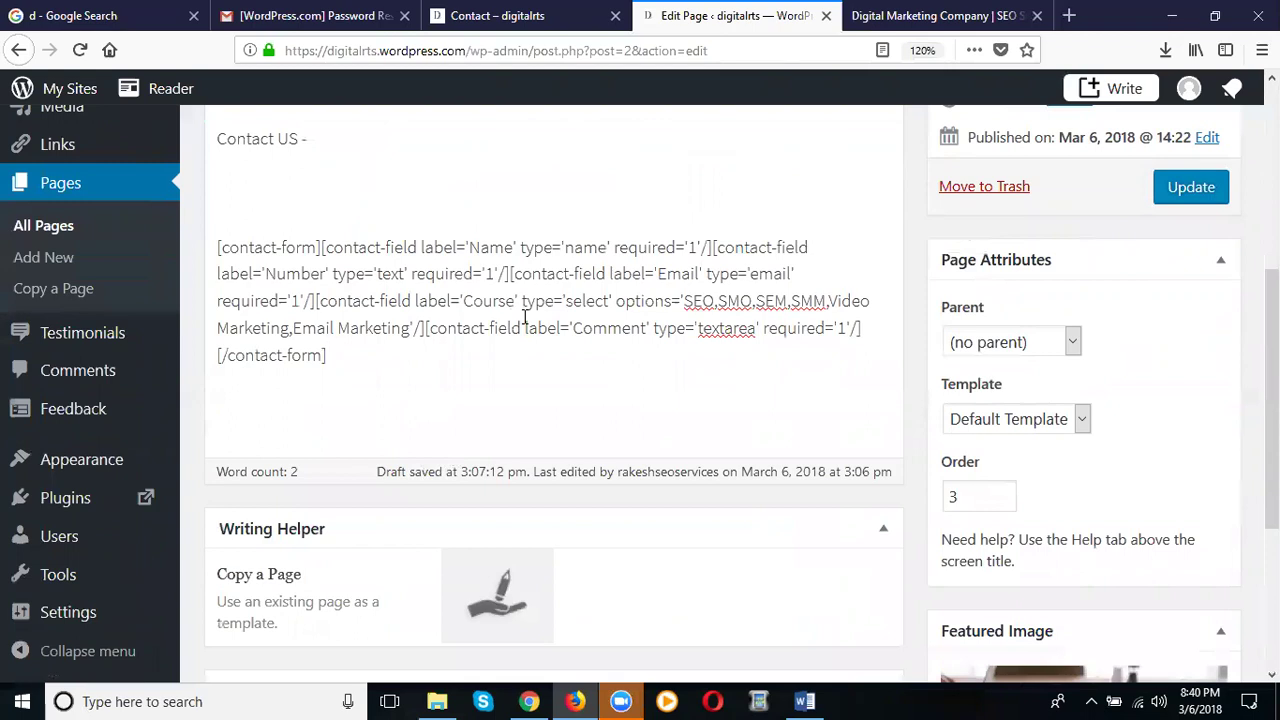
pyautogui.click(1180, 203)
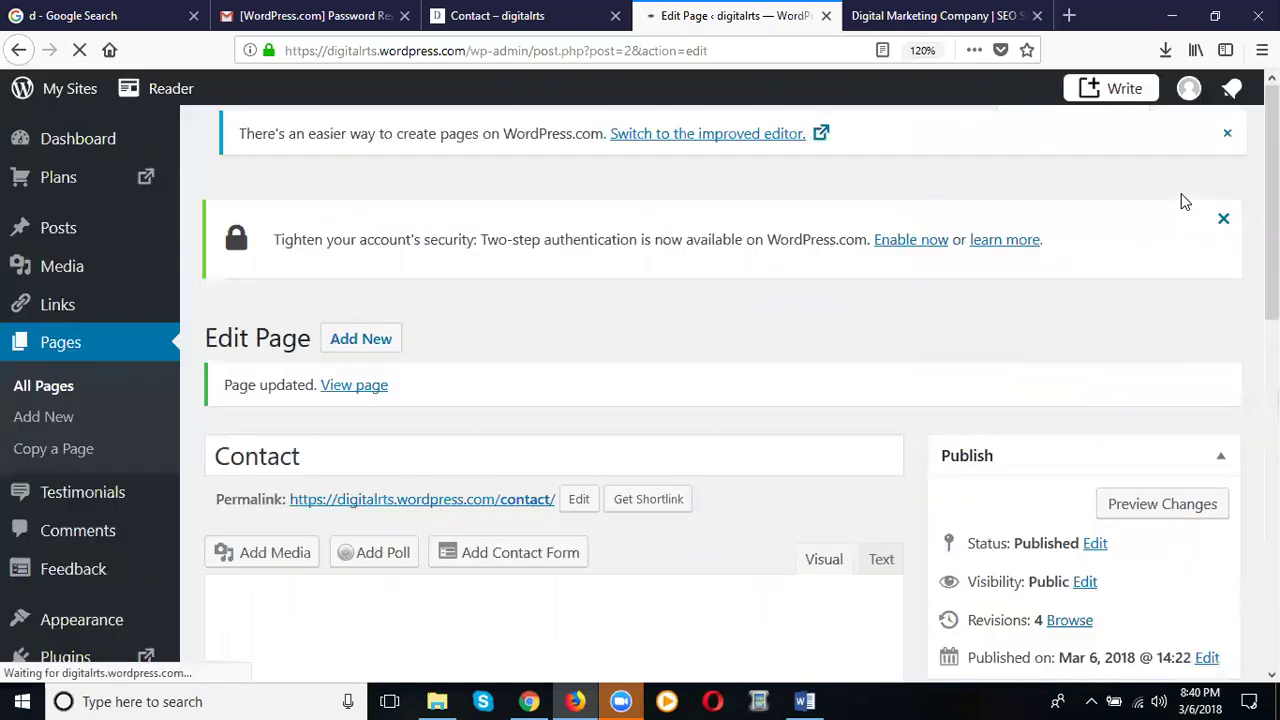
# Step: Reload the live Contact page and review the new form down to its submit button
pyautogui.click(533, 18)
pyautogui.click(78, 51)
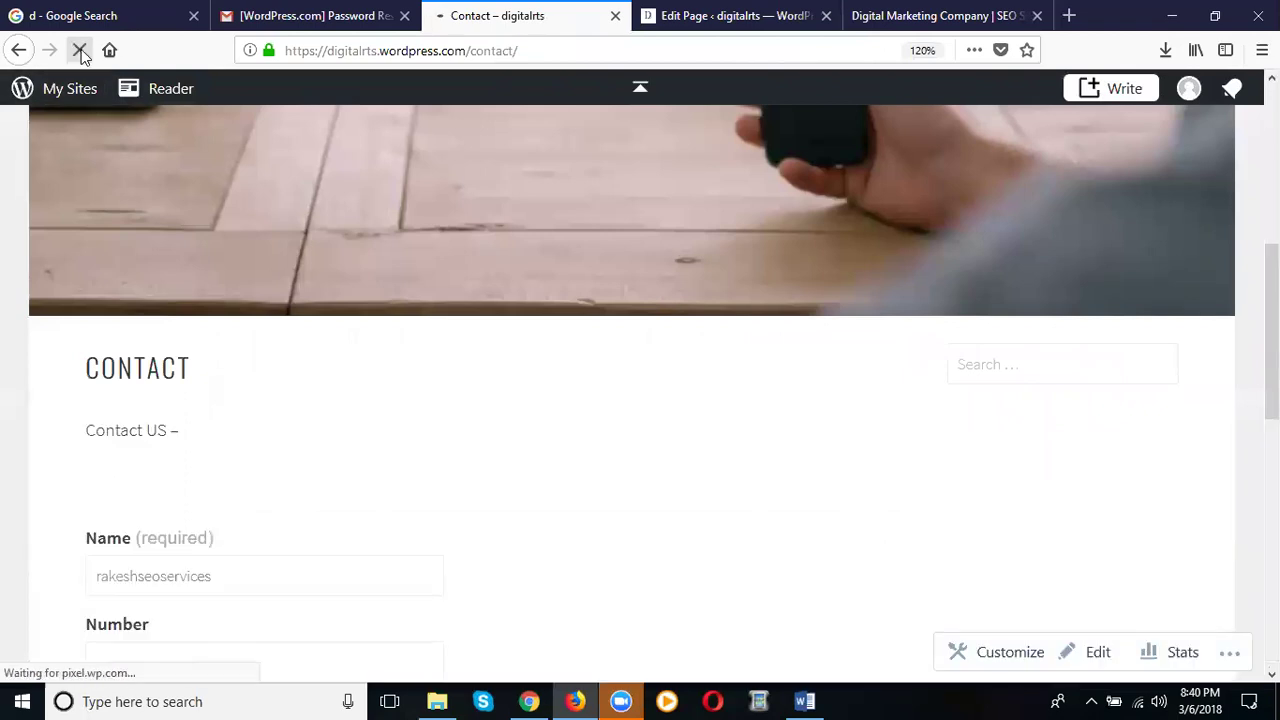
pyautogui.scroll(-5, 686, 270)
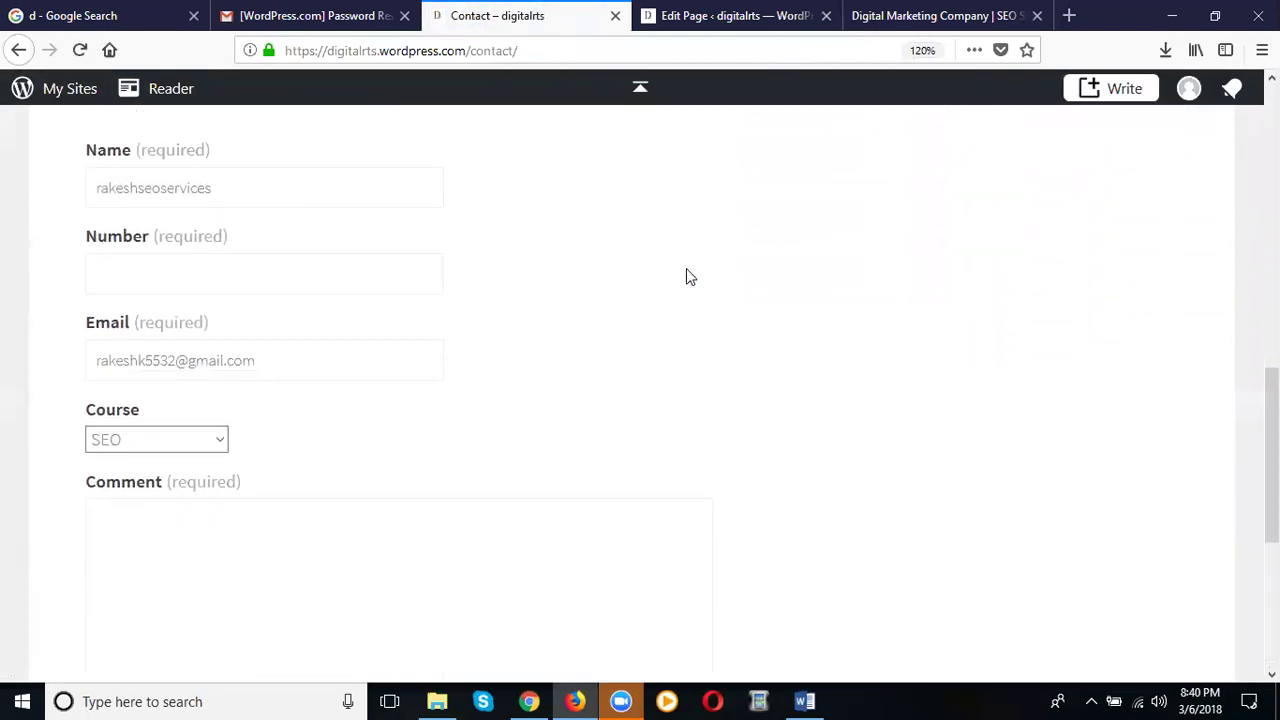
pyautogui.scroll(-3, 686, 272)
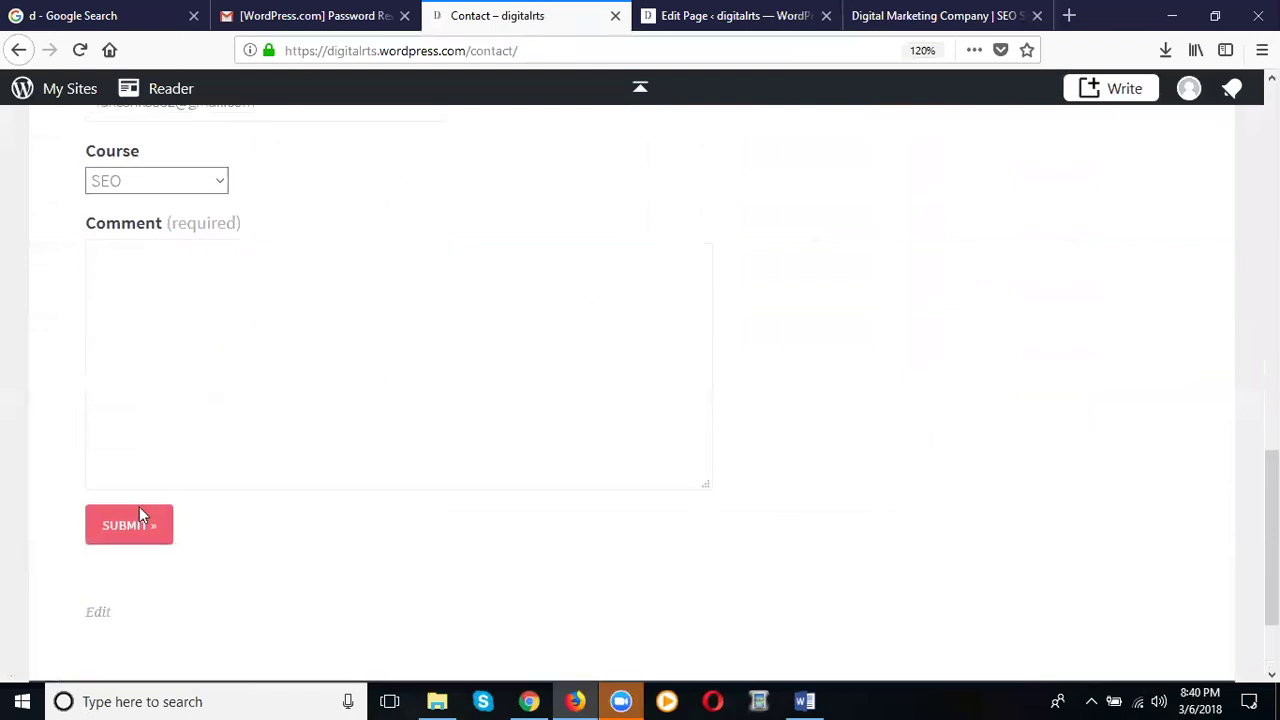
# Step: Submit the live contact form with Number and Comment left empty to test its required fields
pyautogui.click(129, 527)
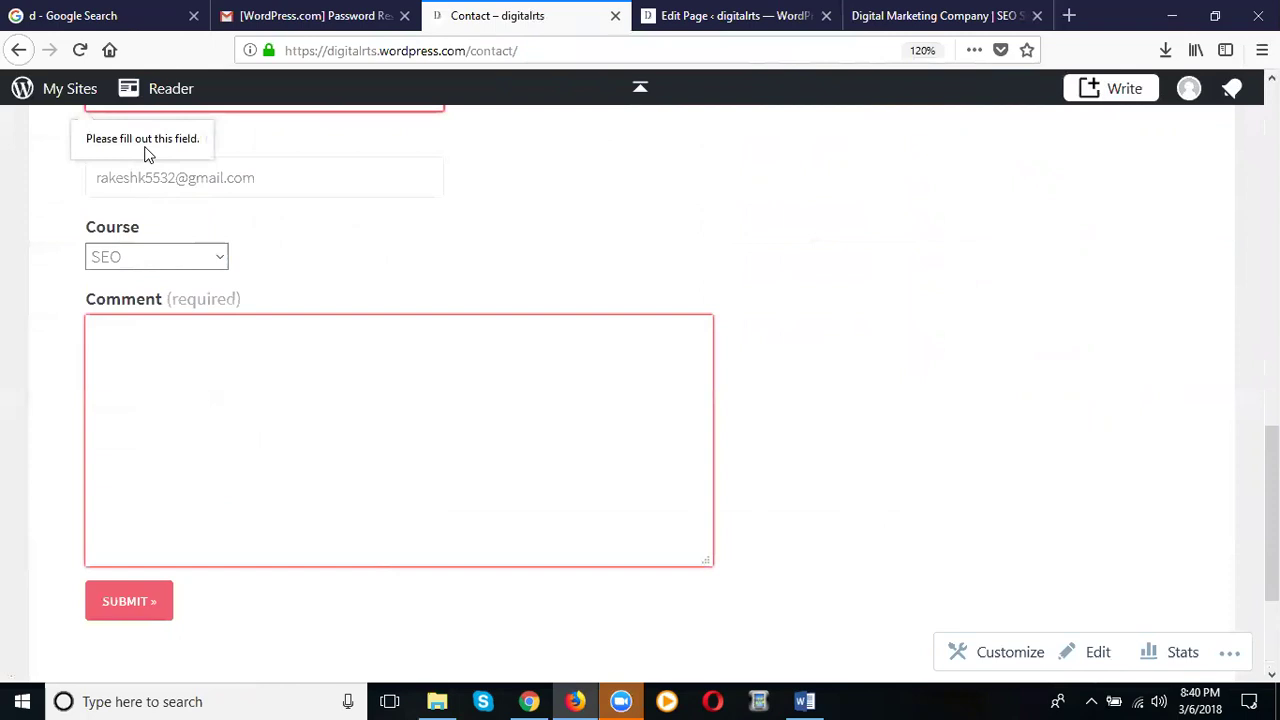
pyautogui.rightClick(221, 395)
pyautogui.click(833, 371)
pyautogui.scroll(4, 355, 338)
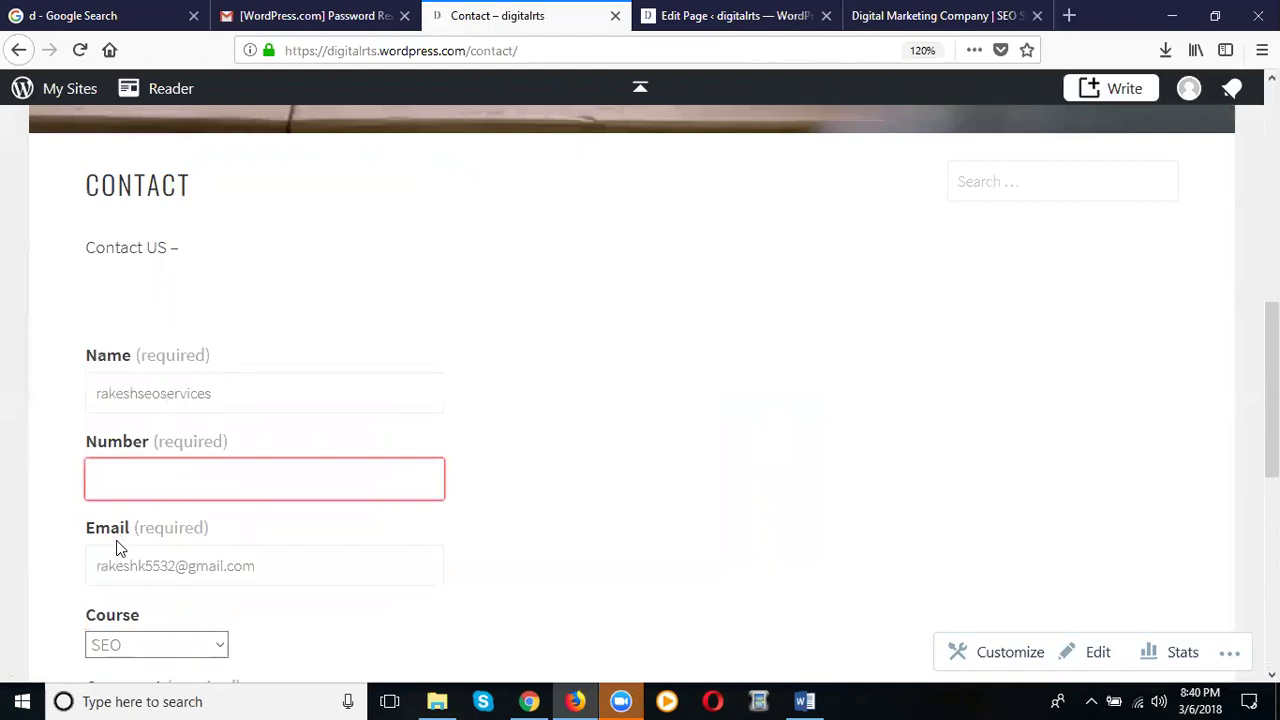
pyautogui.scroll(-3, 117, 534)
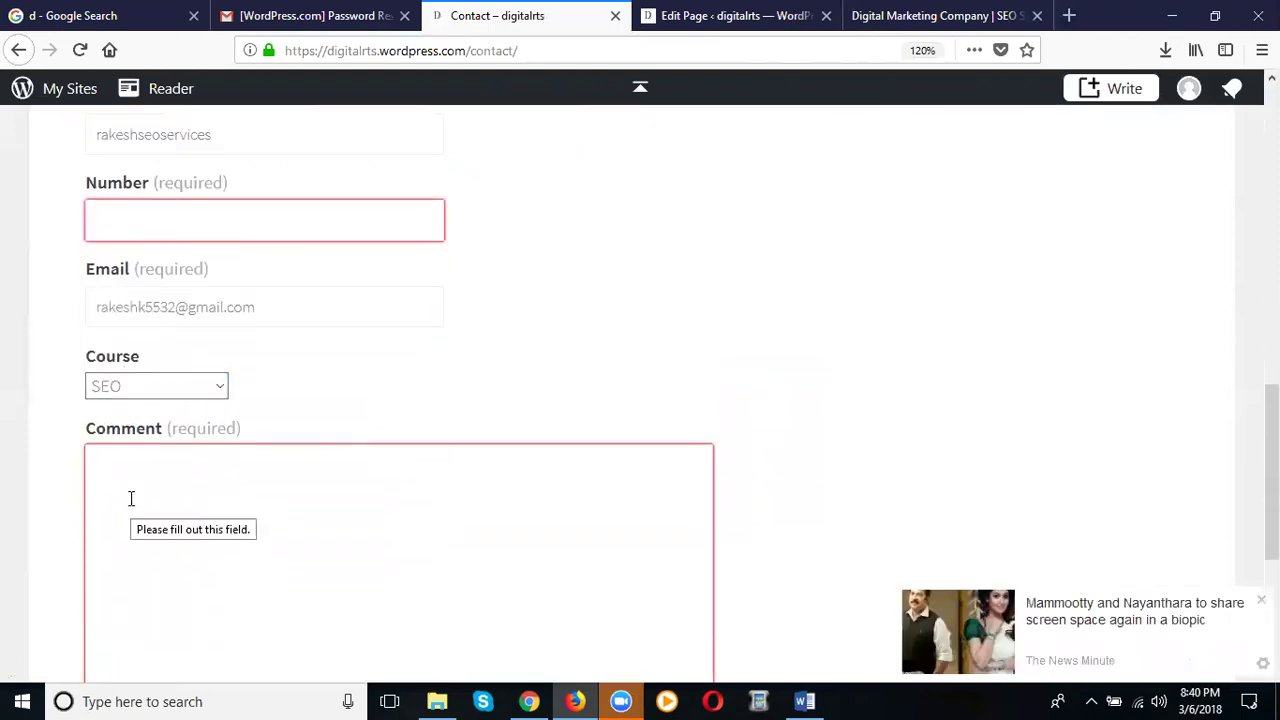
# Step: Add a new page to the site and title it "Career"
pyautogui.scroll(6, 237, 449)
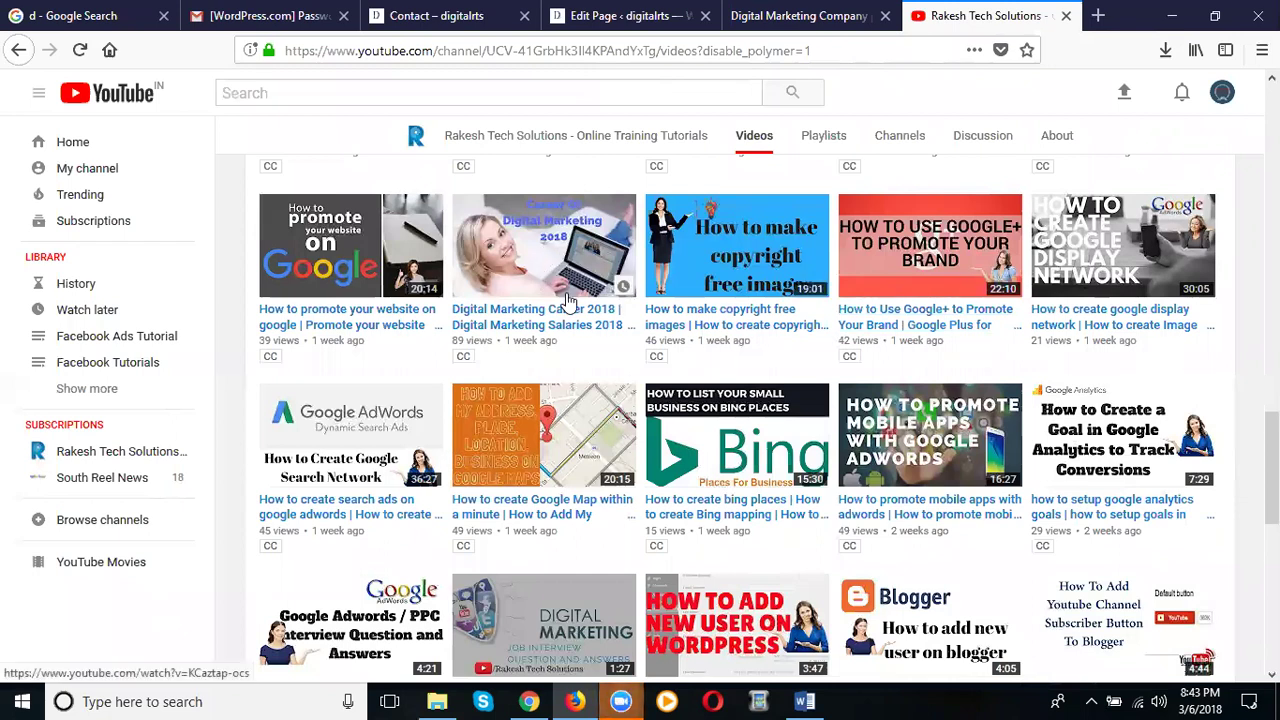
pyautogui.click(428, 17)
pyautogui.scroll(5, 512, 304)
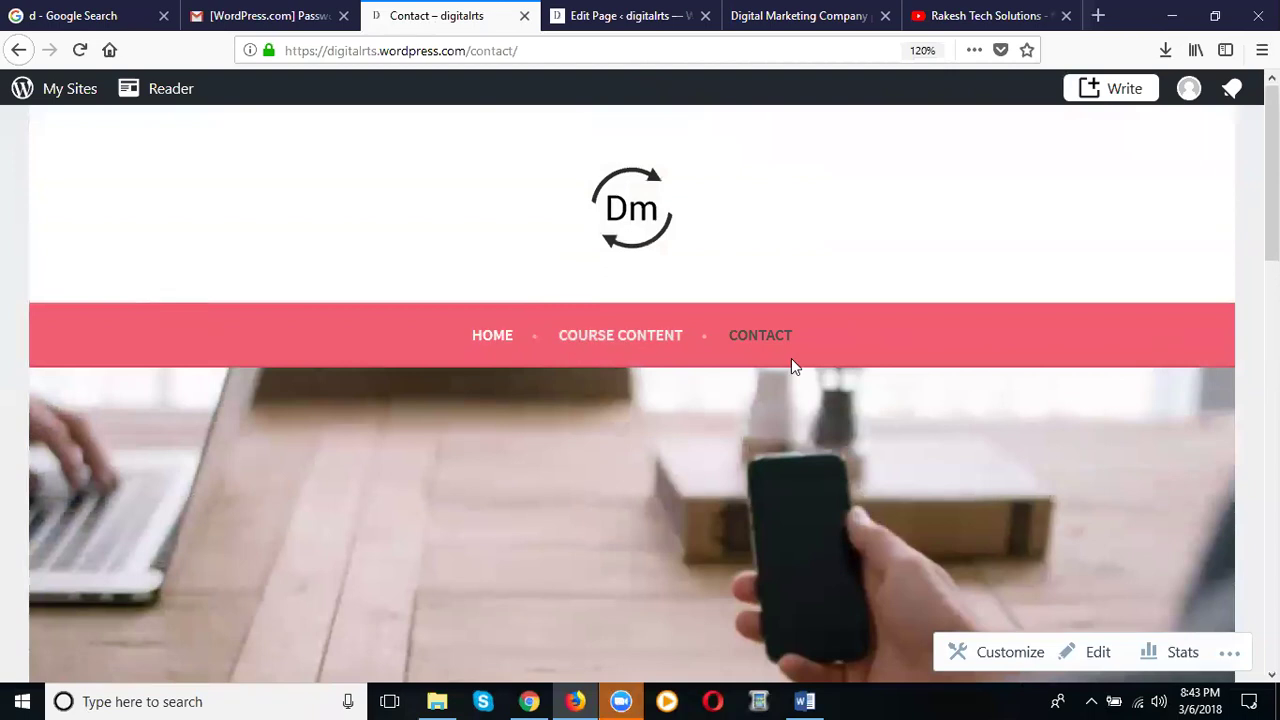
pyautogui.click(625, 16)
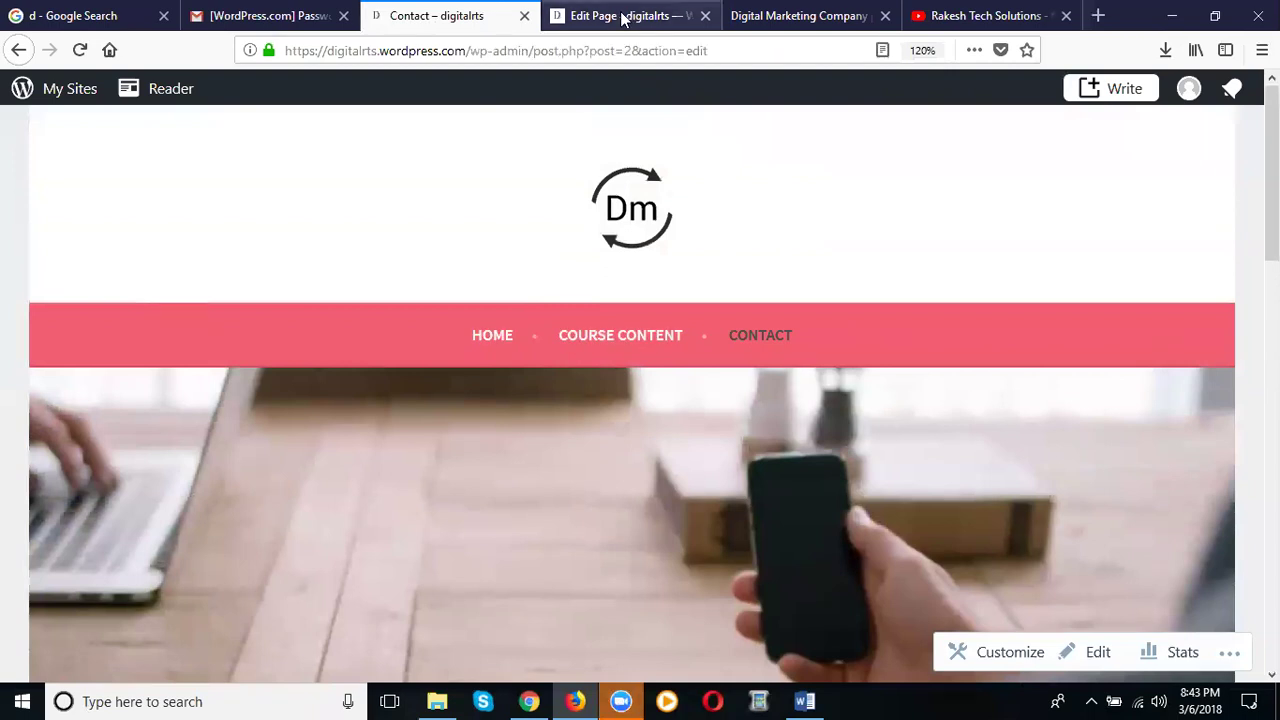
pyautogui.click(118, 347)
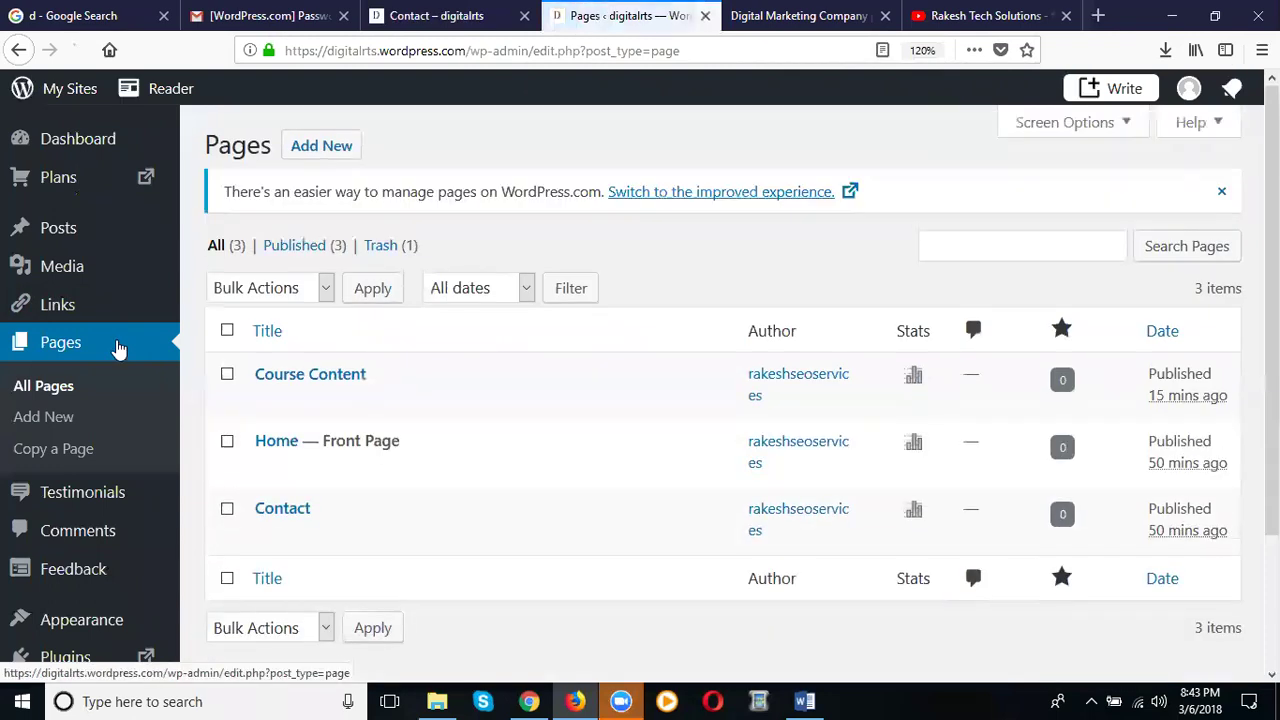
pyautogui.click(338, 150)
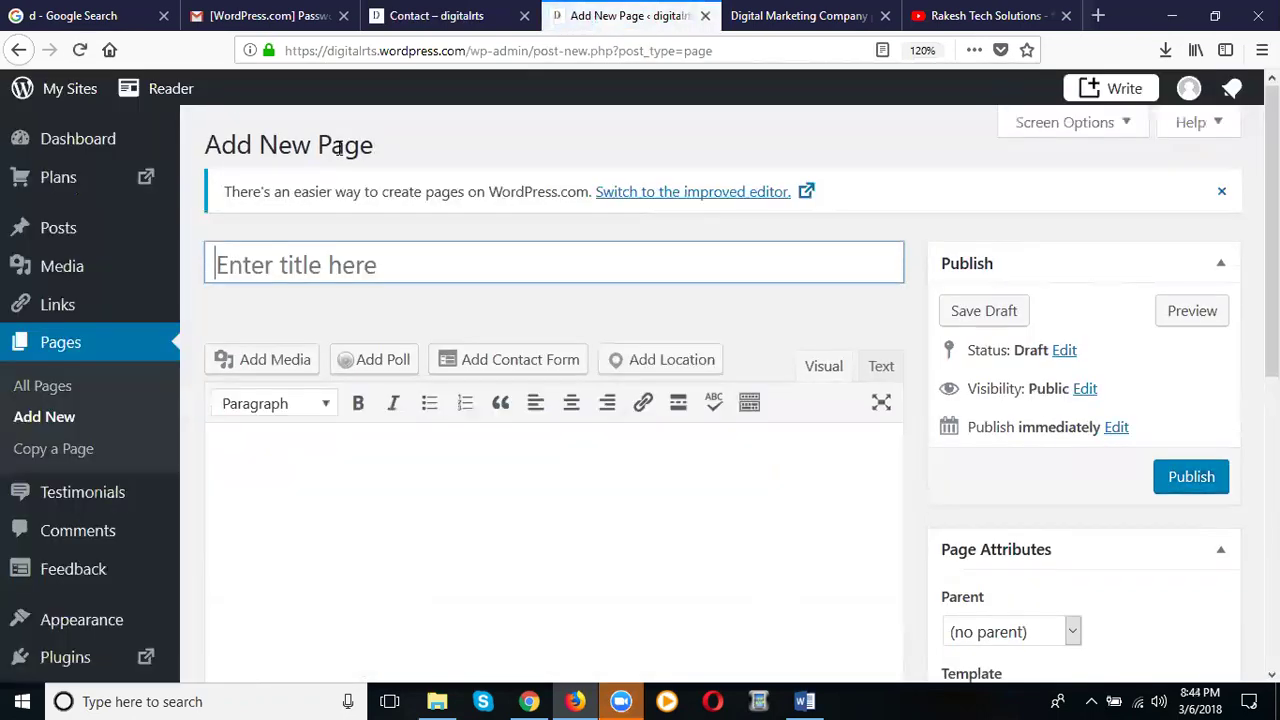
pyautogui.click(339, 257)
pyautogui.write('Career')
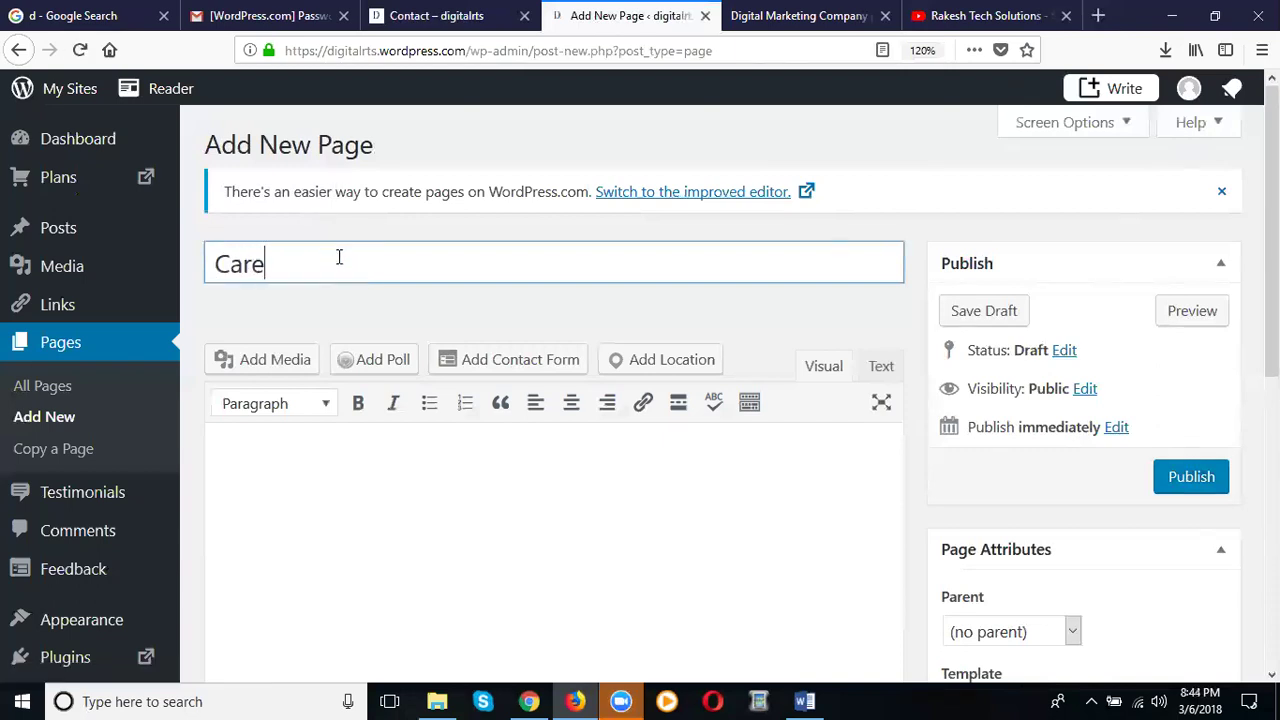
pyautogui.press('Tab')
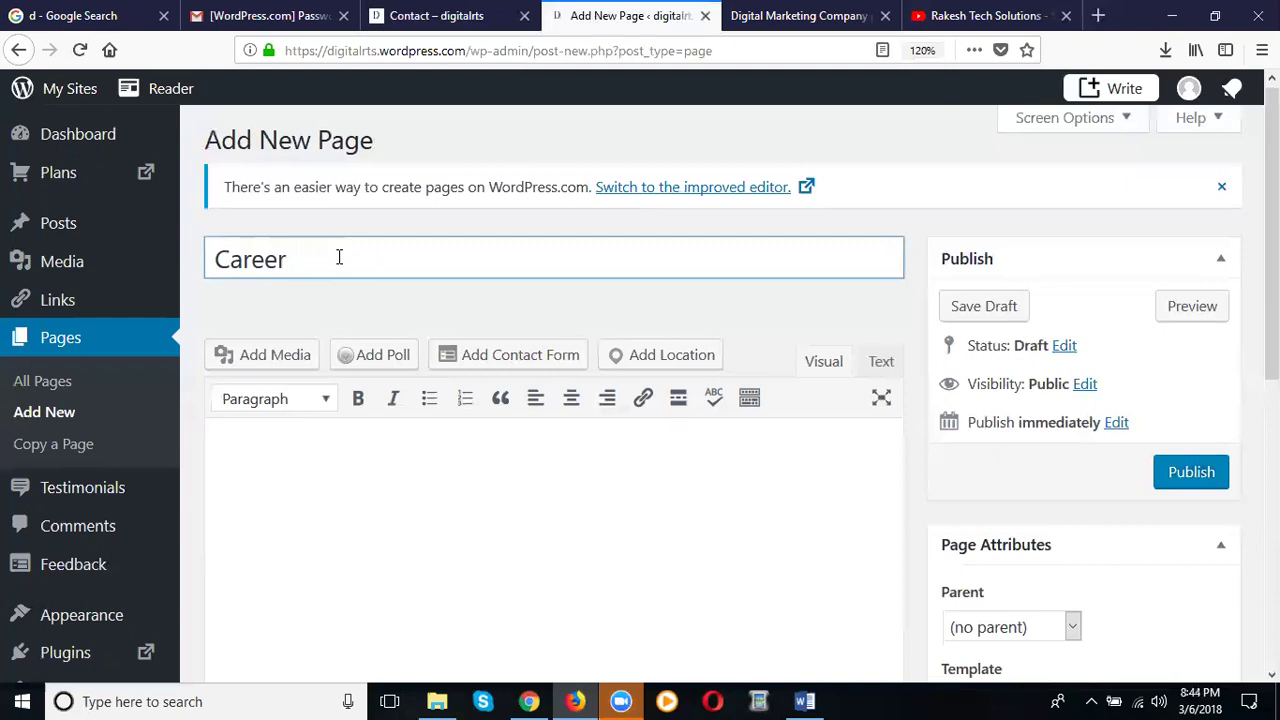
# Step: Upload the image "Career OfDigital Marketing 2018 (1)" and insert it into the page, centred at Large 620 × 349 size
pyautogui.scroll(-3, 314, 249)
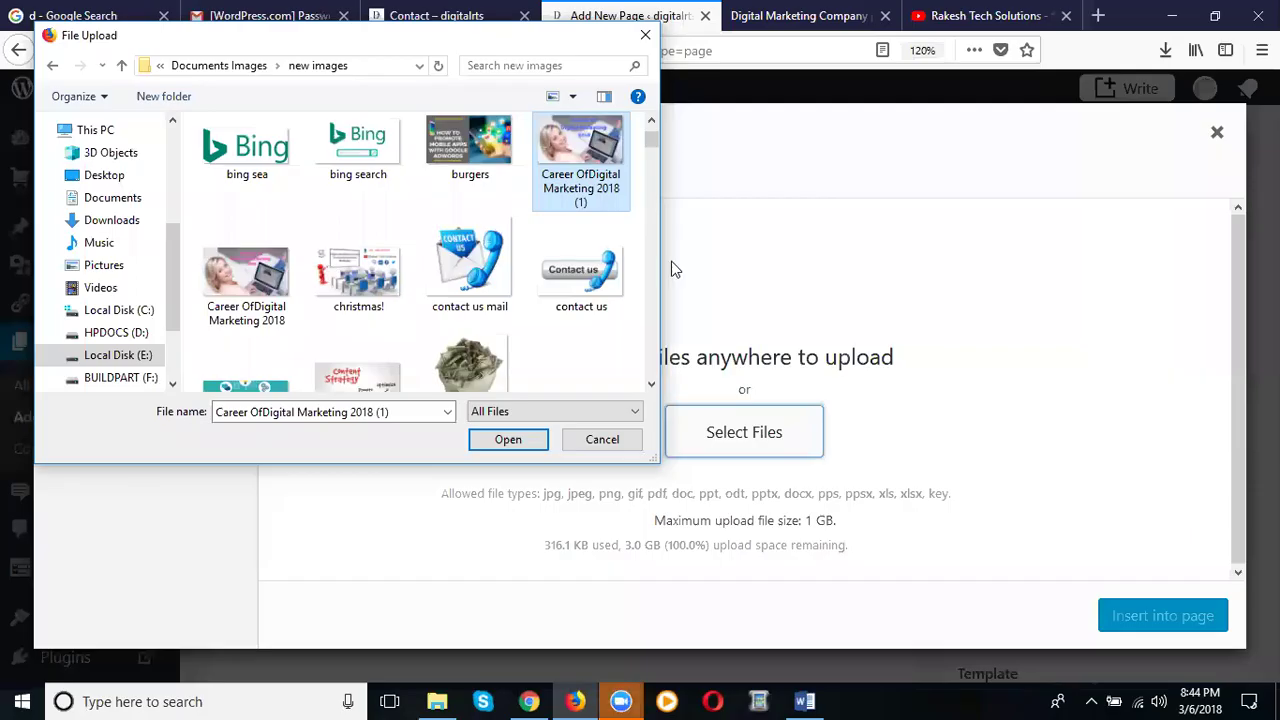
pyautogui.doubleClick(577, 172)
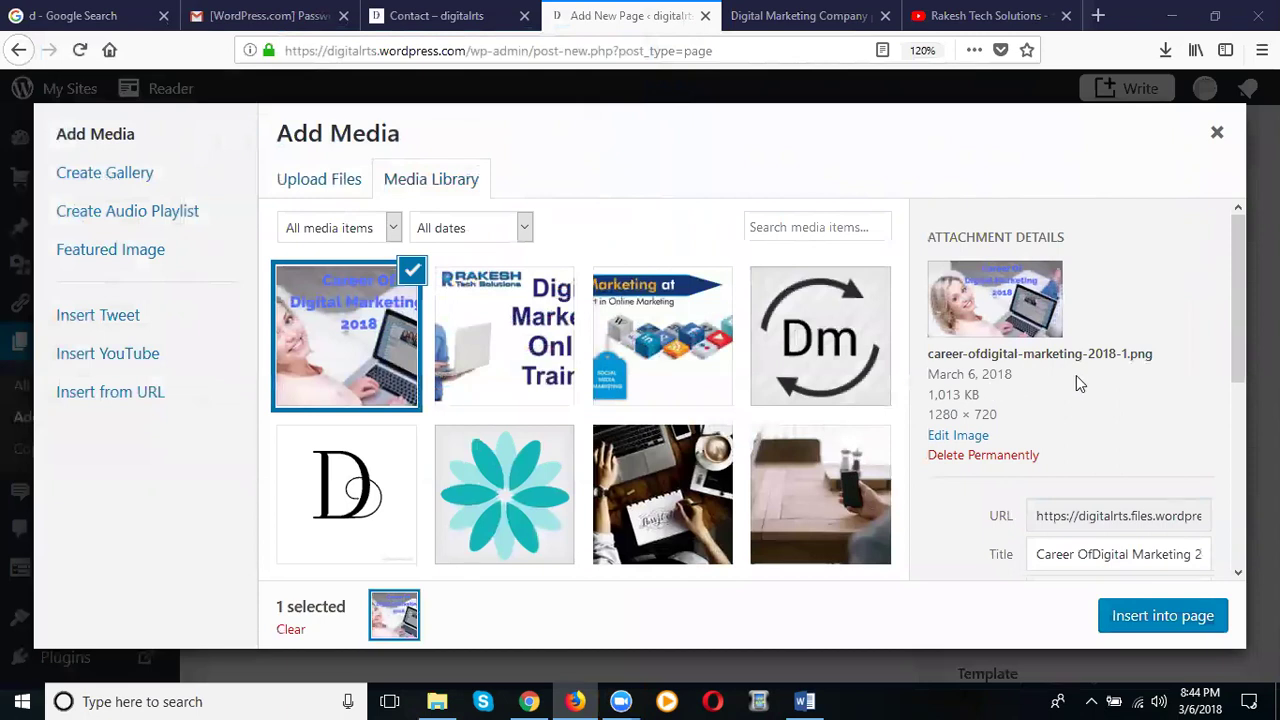
pyautogui.scroll(-3, 1076, 378)
pyautogui.scroll(-1, 1088, 408)
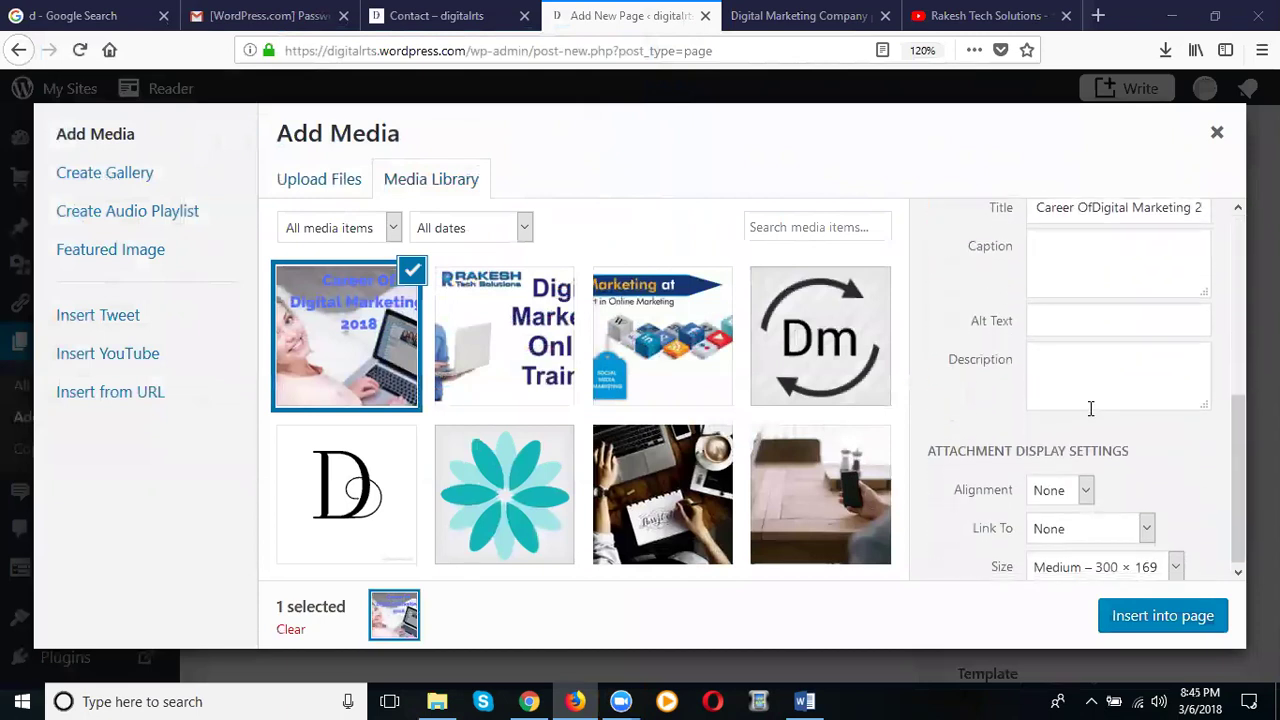
pyautogui.click(1055, 500)
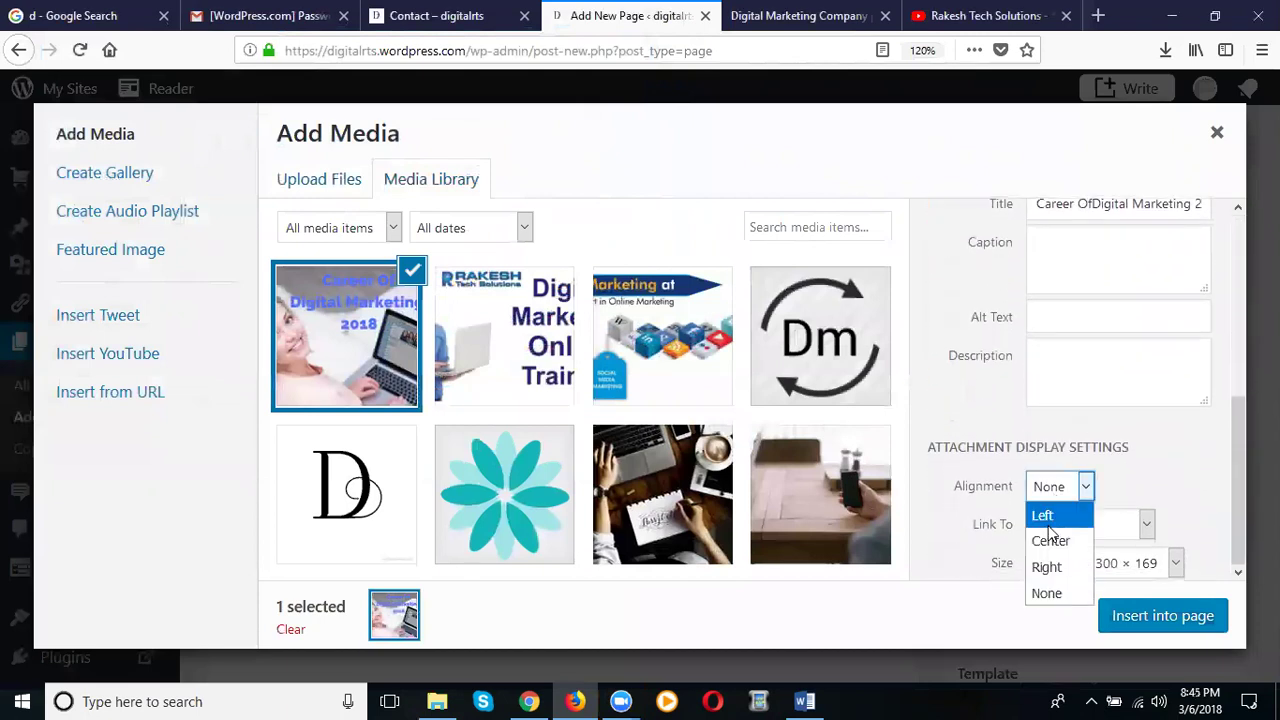
pyautogui.click(1048, 537)
pyautogui.click(1120, 563)
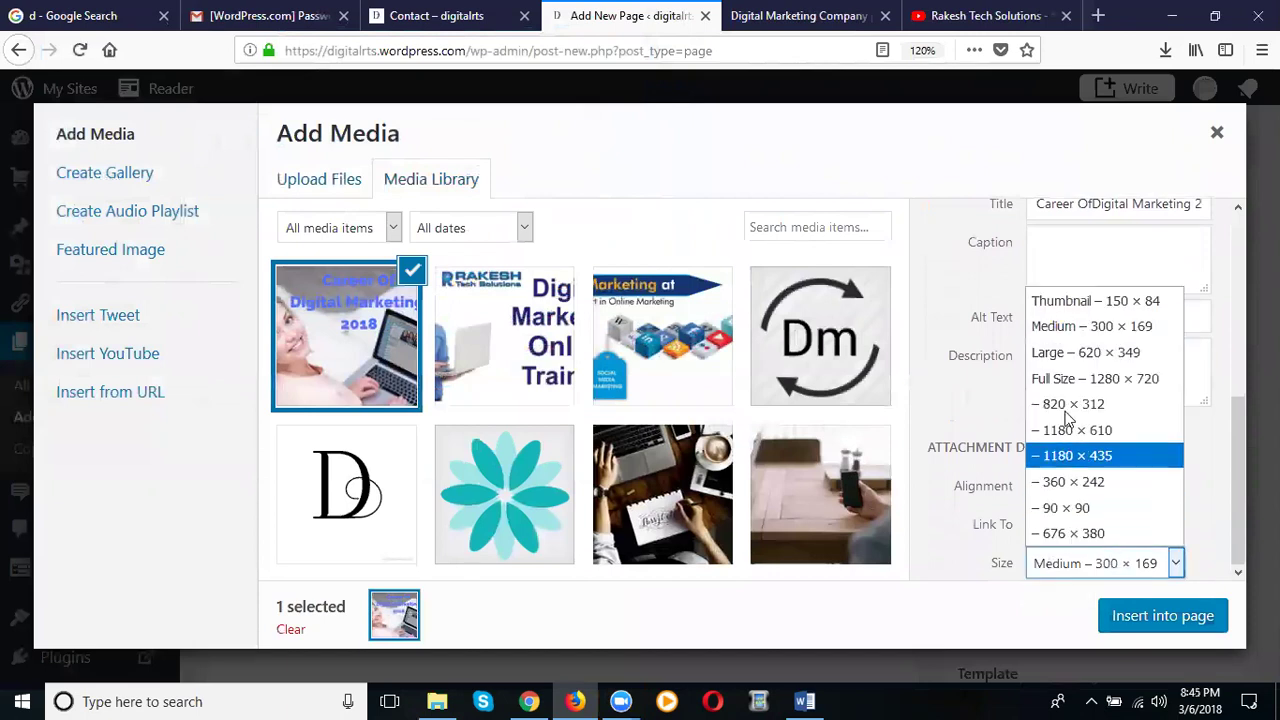
pyautogui.click(1066, 349)
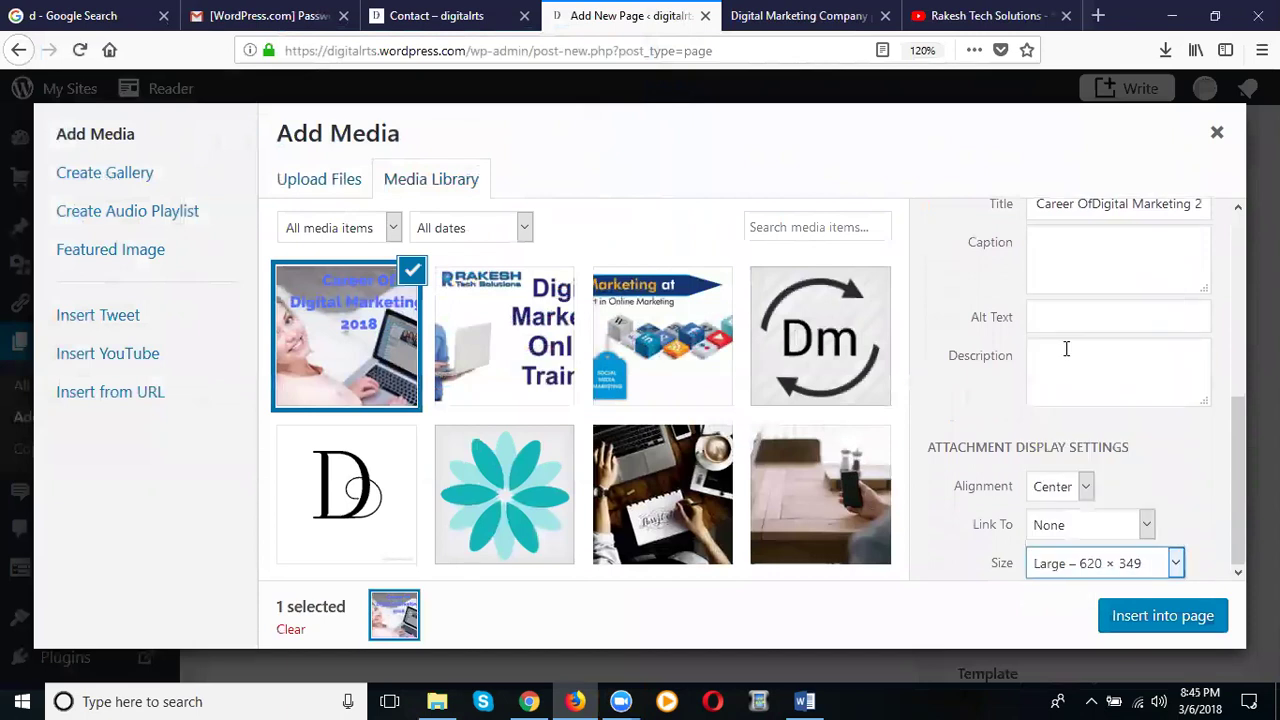
pyautogui.click(1145, 620)
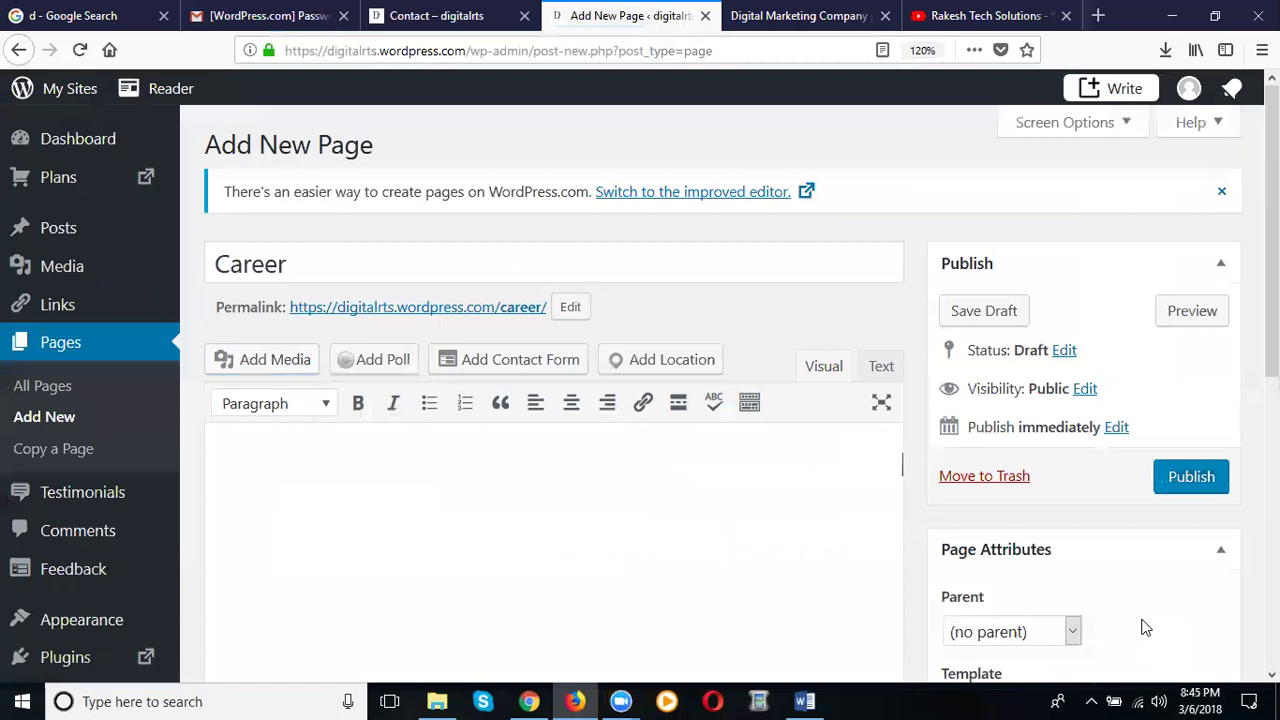
# Step: Add blank lines below the inserted image in the page body
pyautogui.scroll(-5, 950, 427)
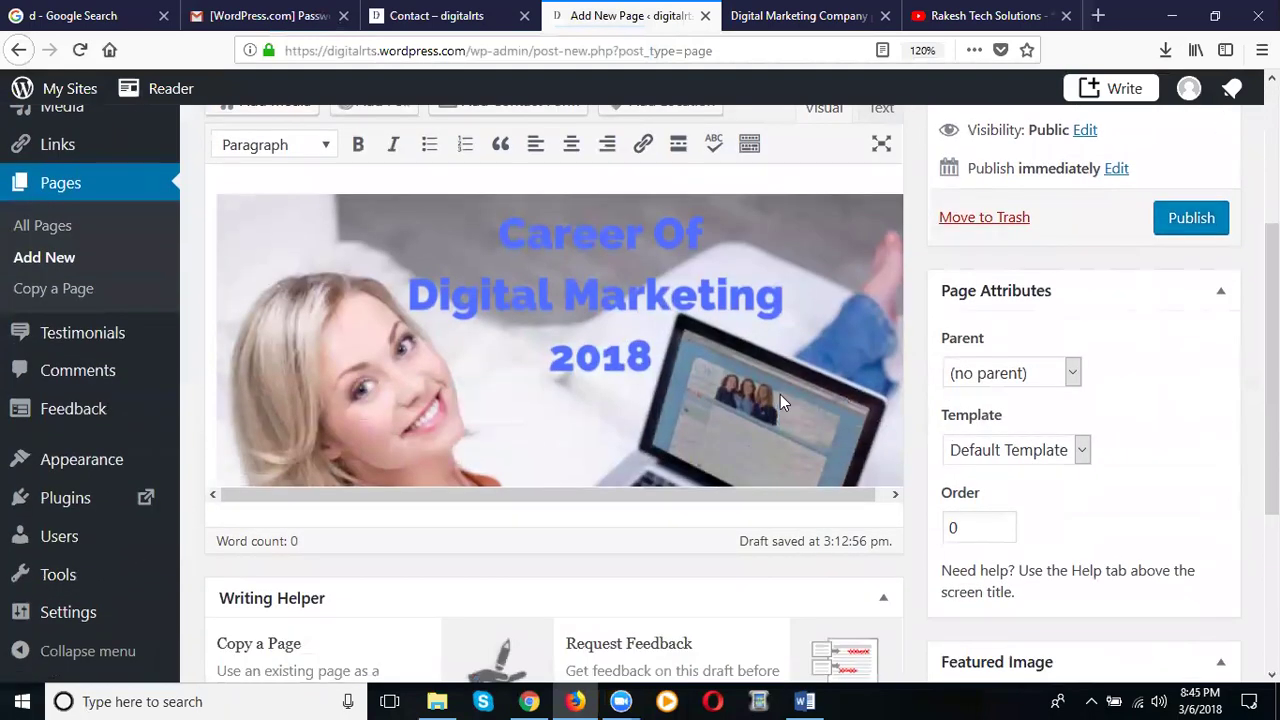
pyautogui.click(780, 397)
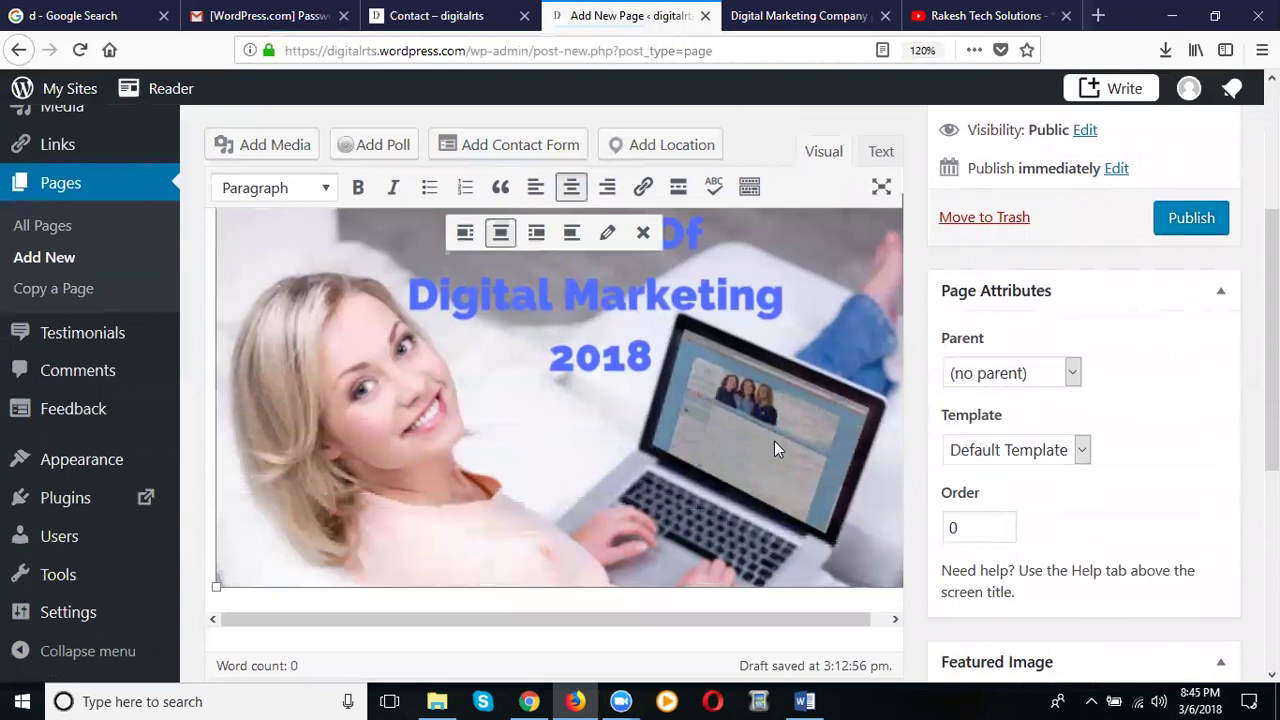
pyautogui.click(695, 603)
pyautogui.press('Return')
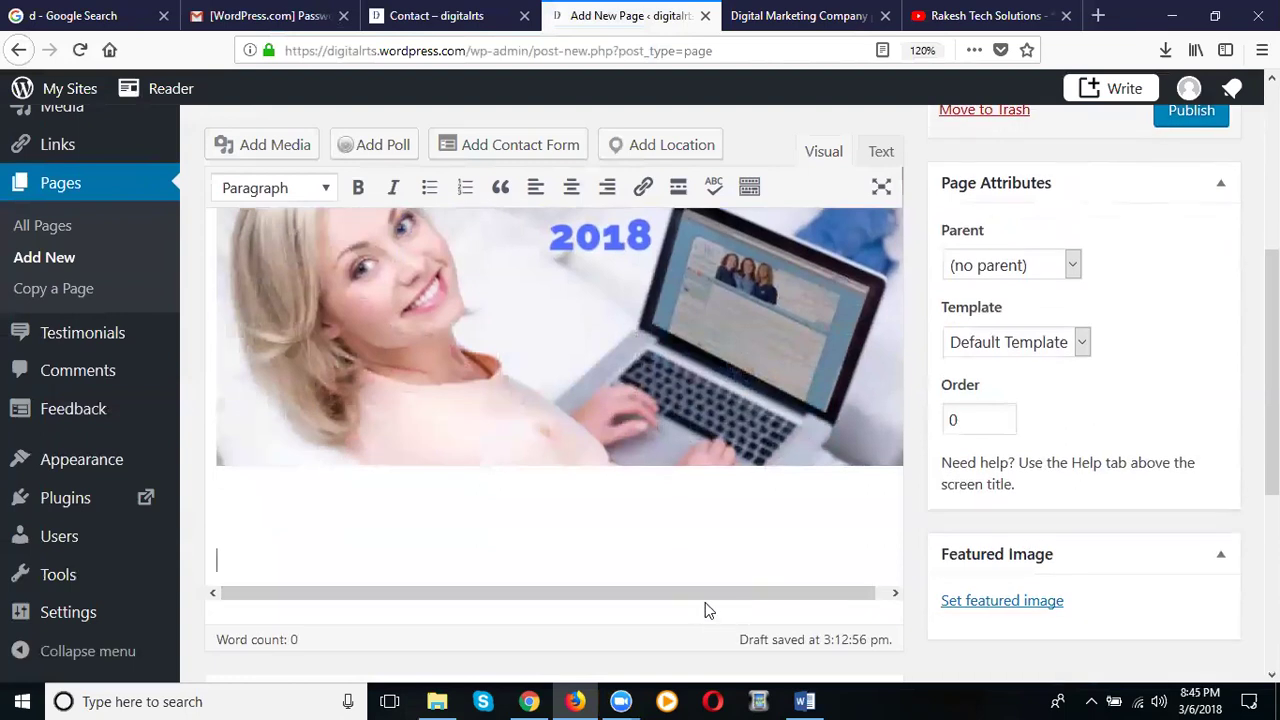
# Step: Switch to the YouTube channel, copy the URL of the "Digital Marketing Career 2018" video, and close that video
pyautogui.click(978, 18)
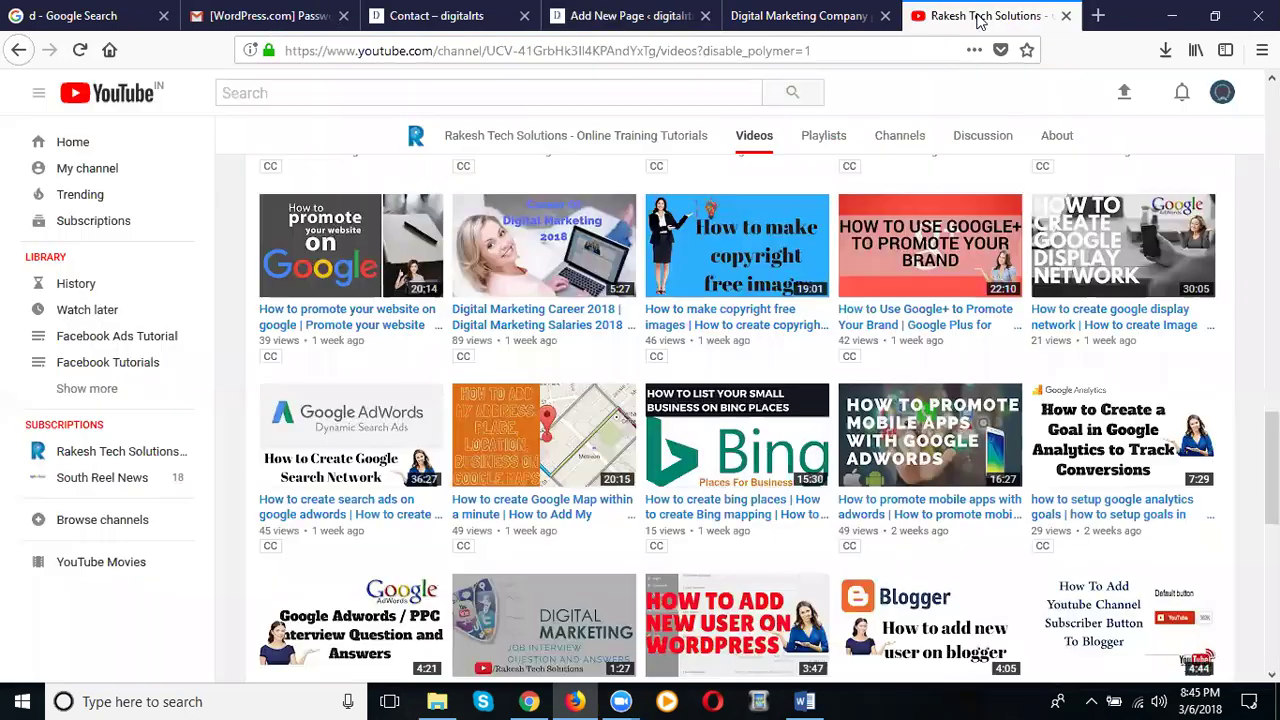
pyautogui.middleClick(519, 300)
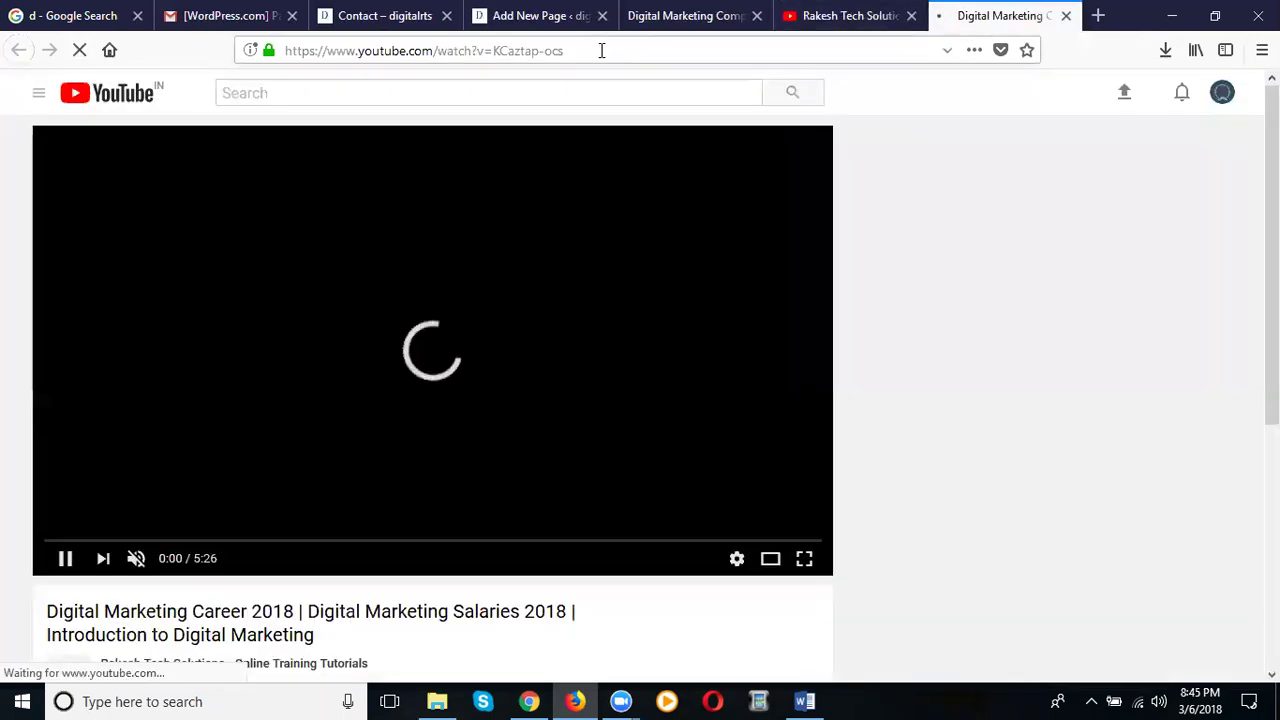
pyautogui.click(600, 49)
pyautogui.hotkey('ctrl', 'c')
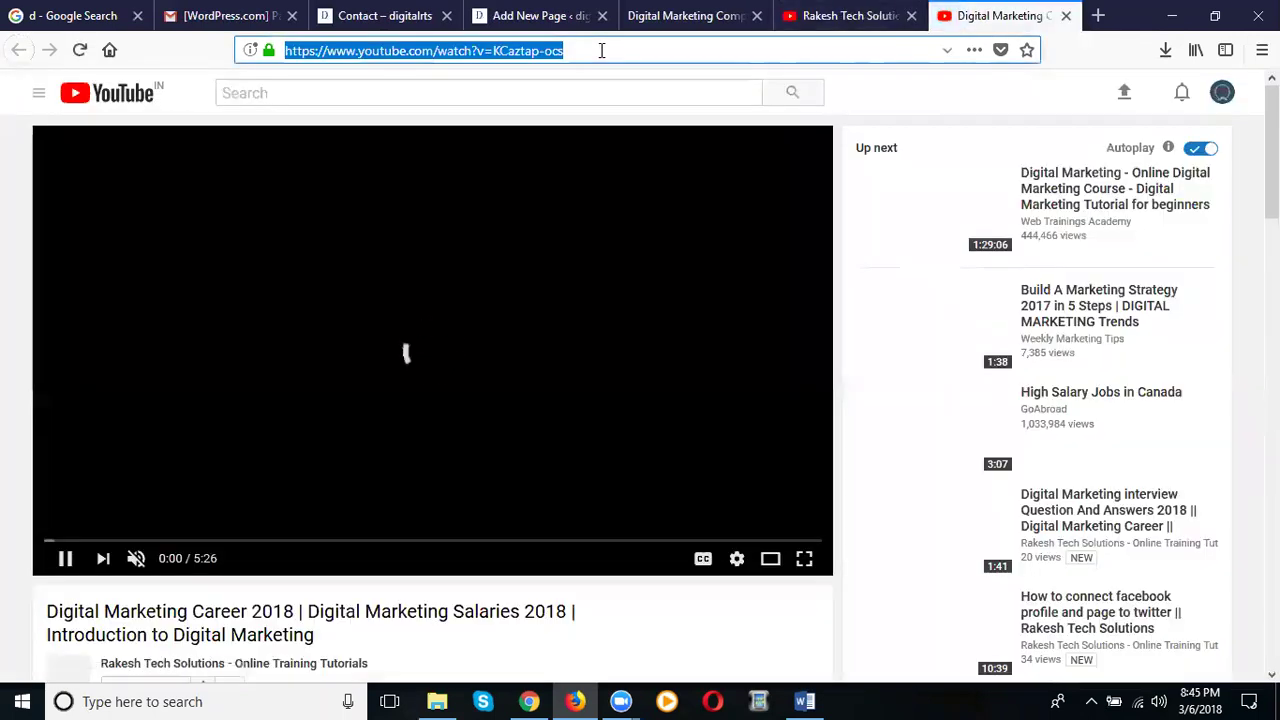
pyautogui.click(1066, 15)
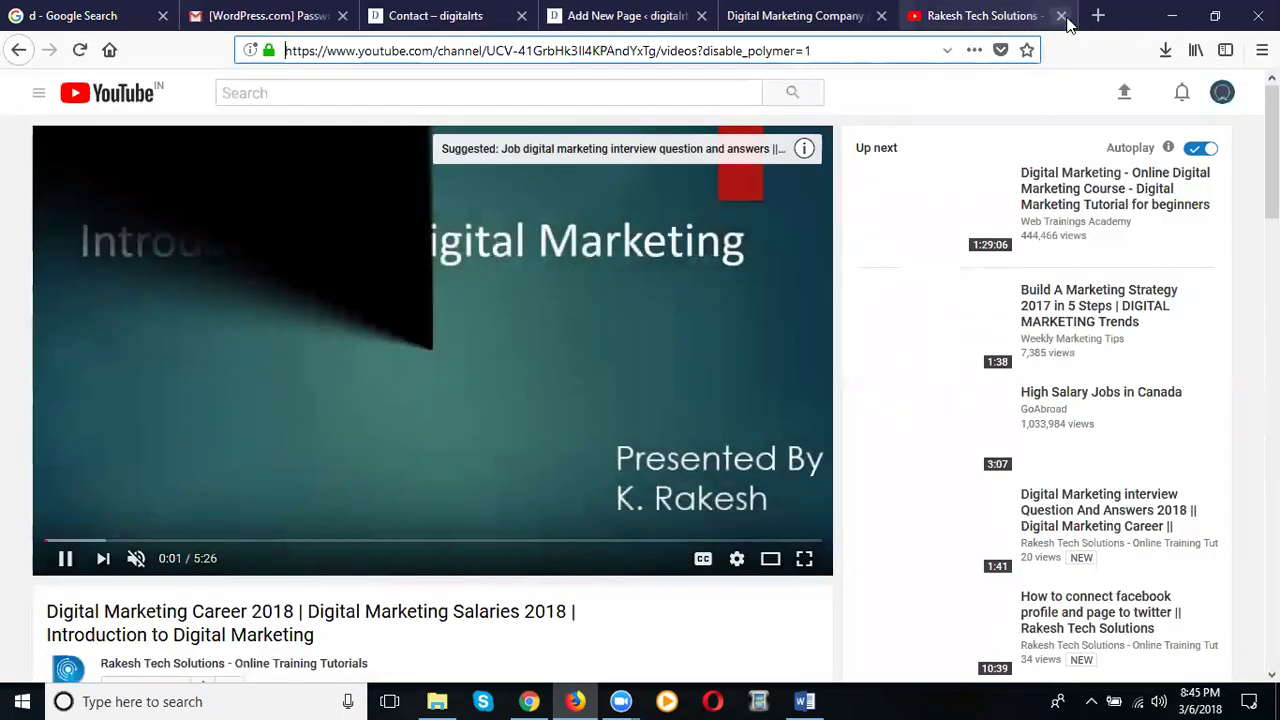
# Step: Embed the copied video URL in the Career page below the image and switch the editor to its HTML text view
pyautogui.click(588, 20)
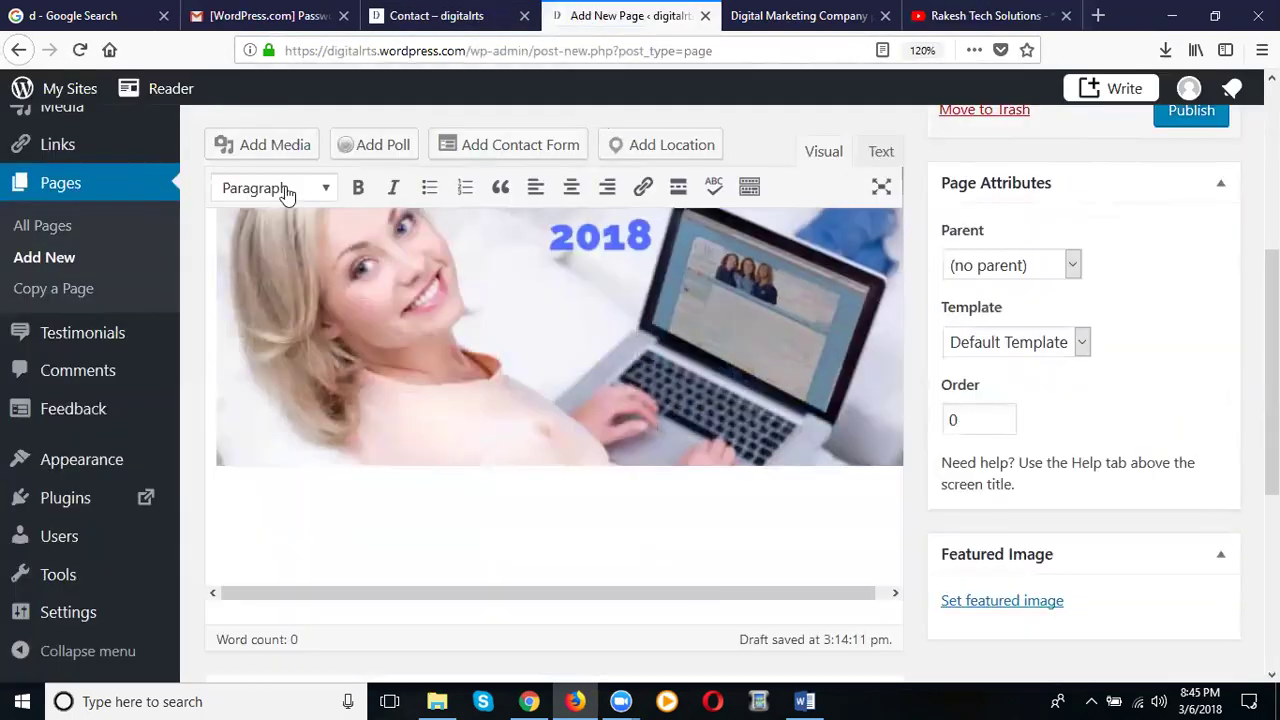
pyautogui.click(272, 148)
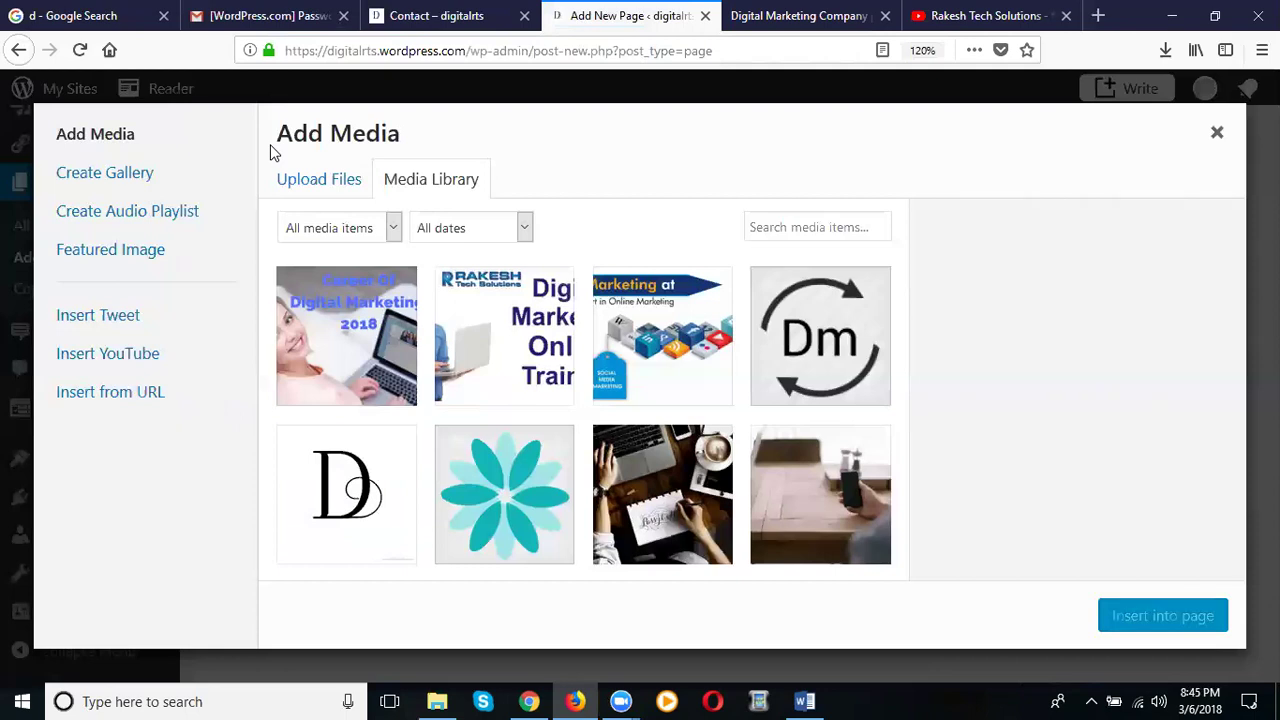
pyautogui.click(92, 408)
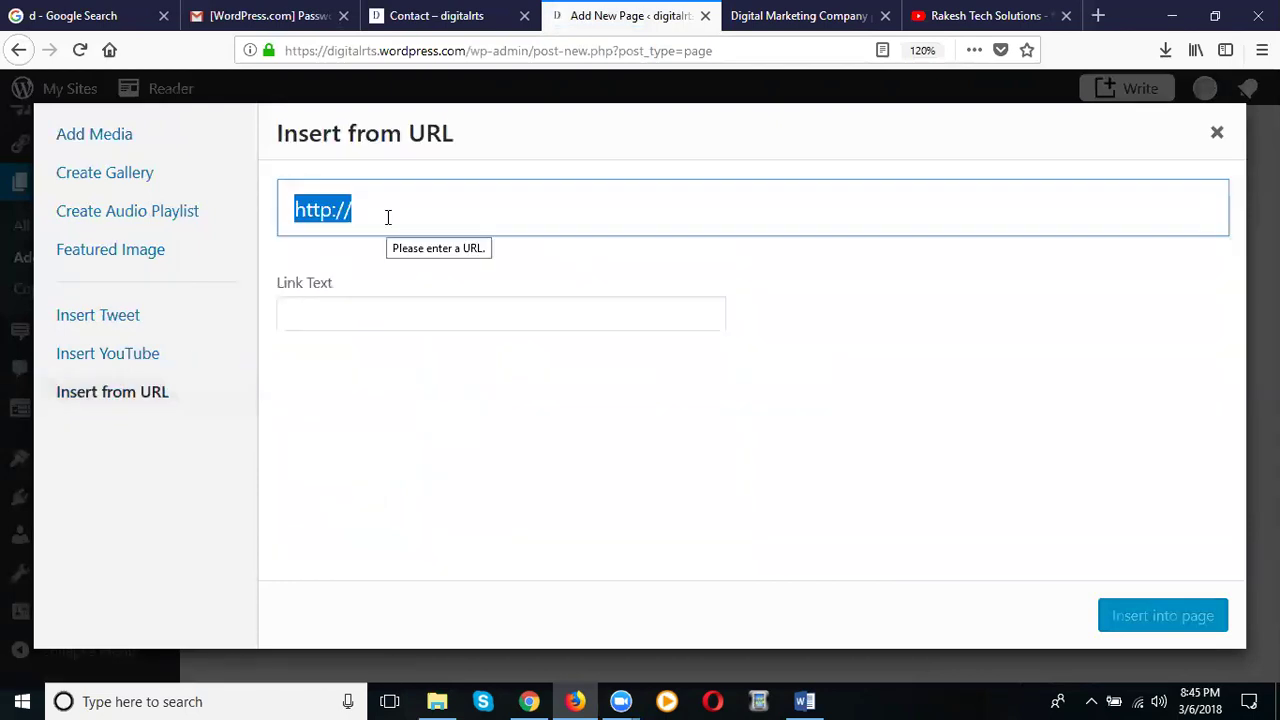
pyautogui.hotkey('ctrl', 'v')
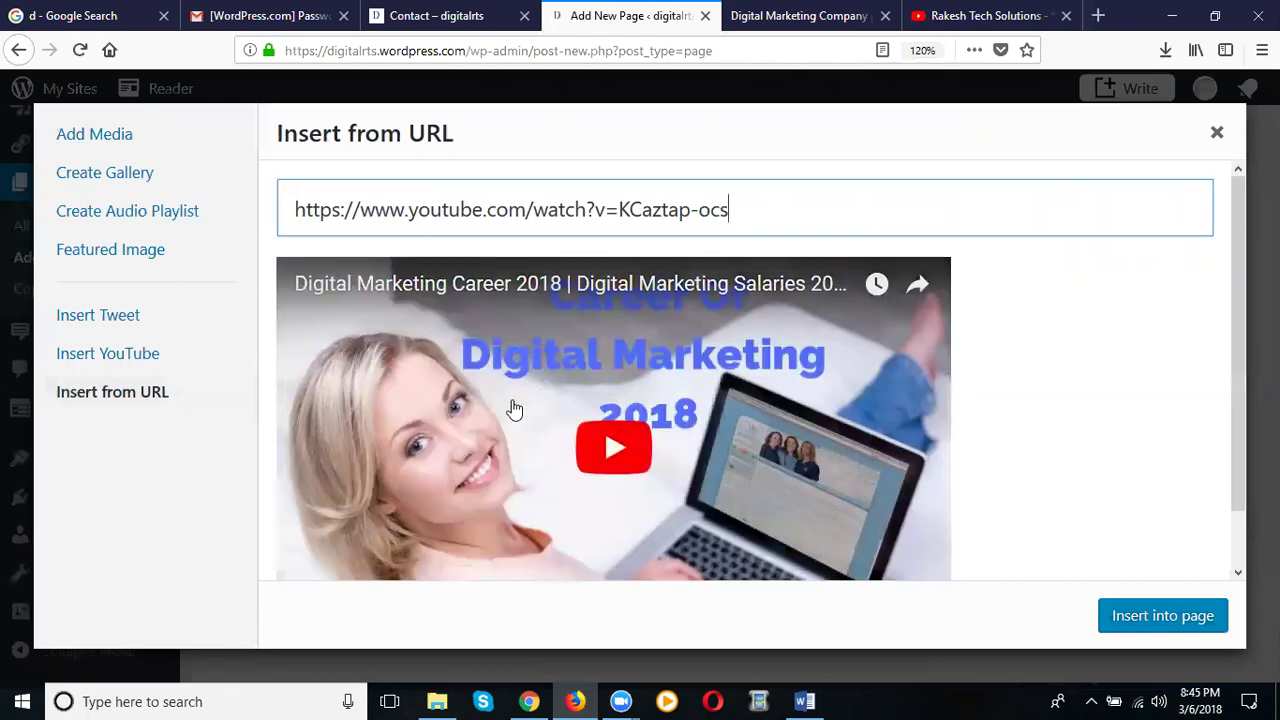
pyautogui.click(1195, 627)
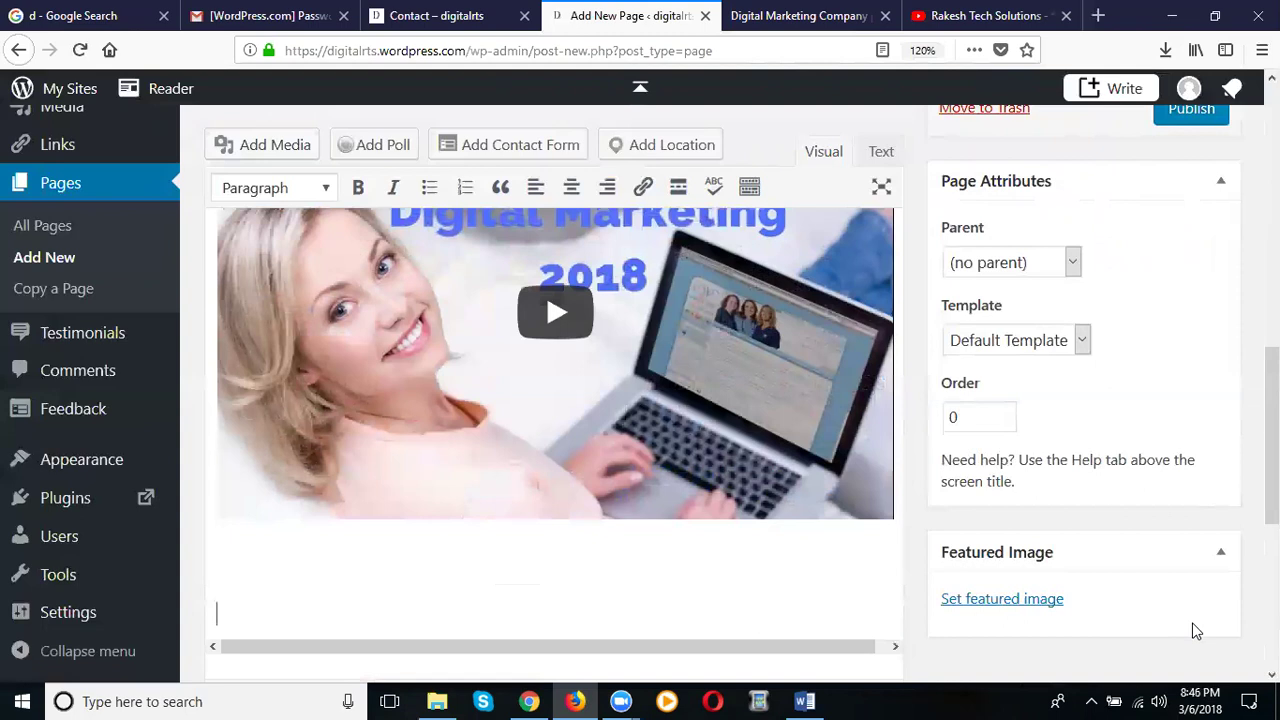
pyautogui.scroll(3, 1182, 632)
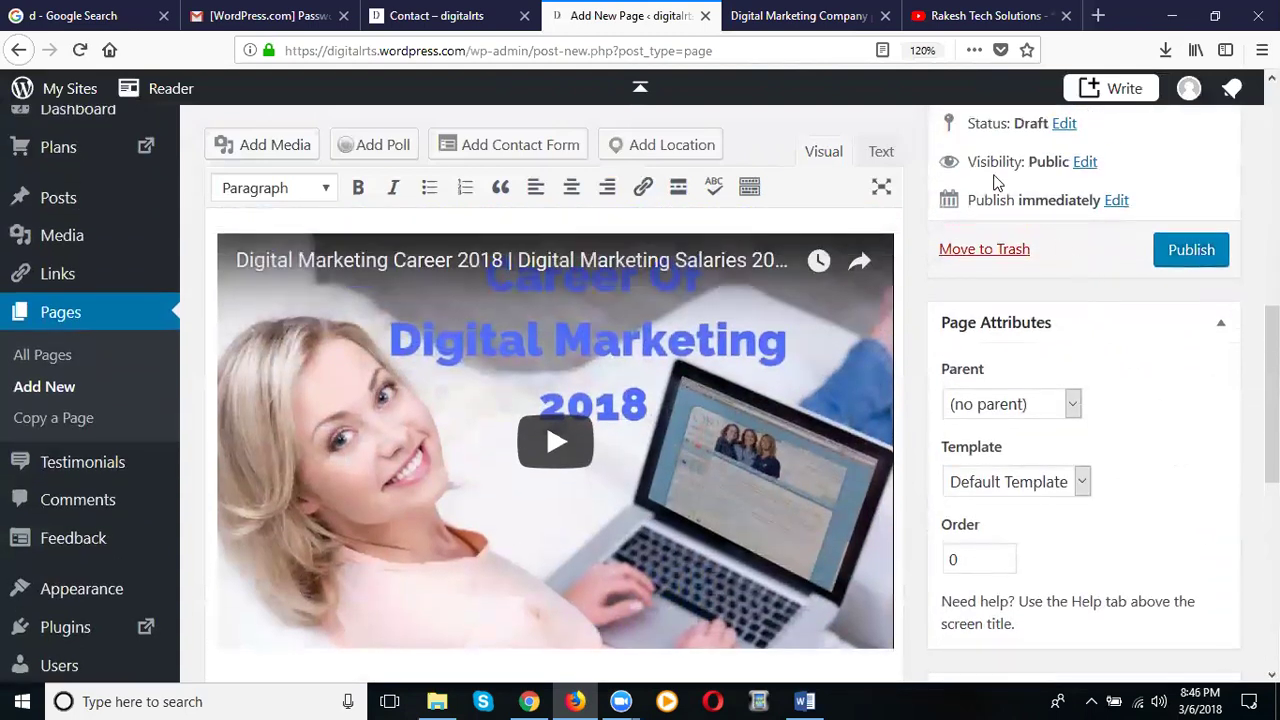
pyautogui.click(881, 152)
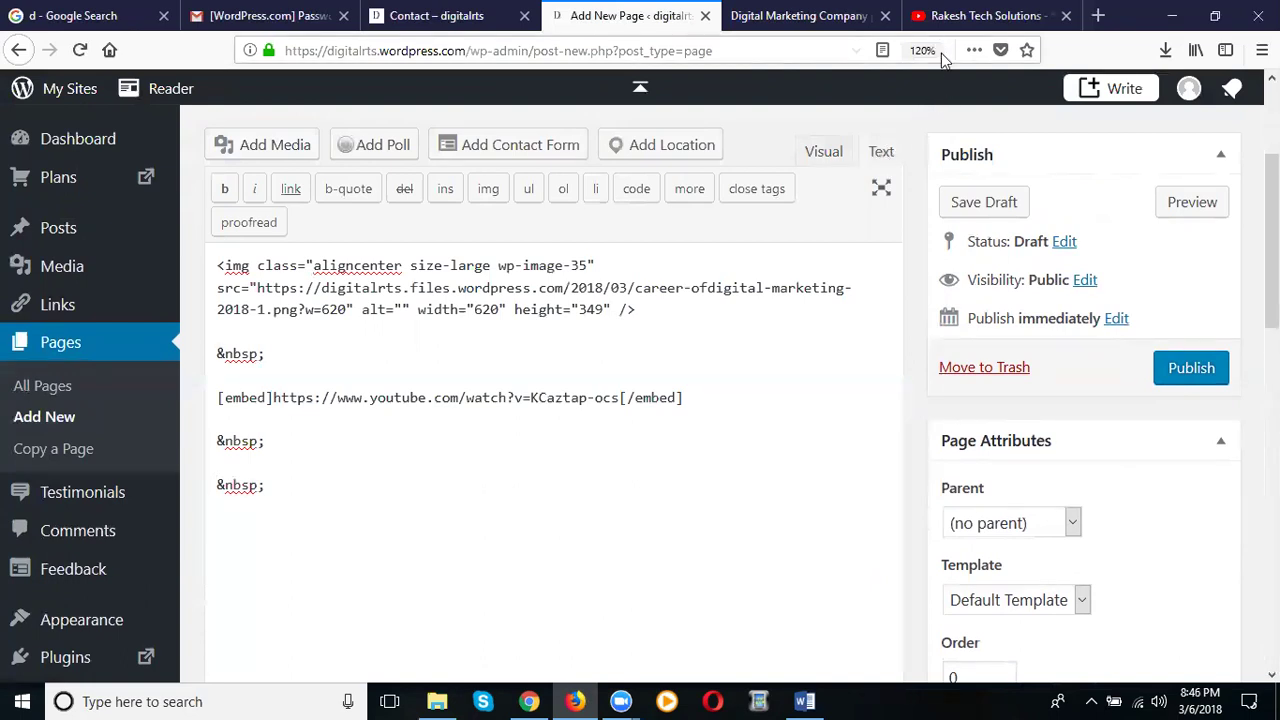
# Step: Open the "Job digital marketing interview question and answers" video from the YouTube channel in a new tab and select its URL
pyautogui.click(985, 15)
pyautogui.scroll(-2, 600, 525)
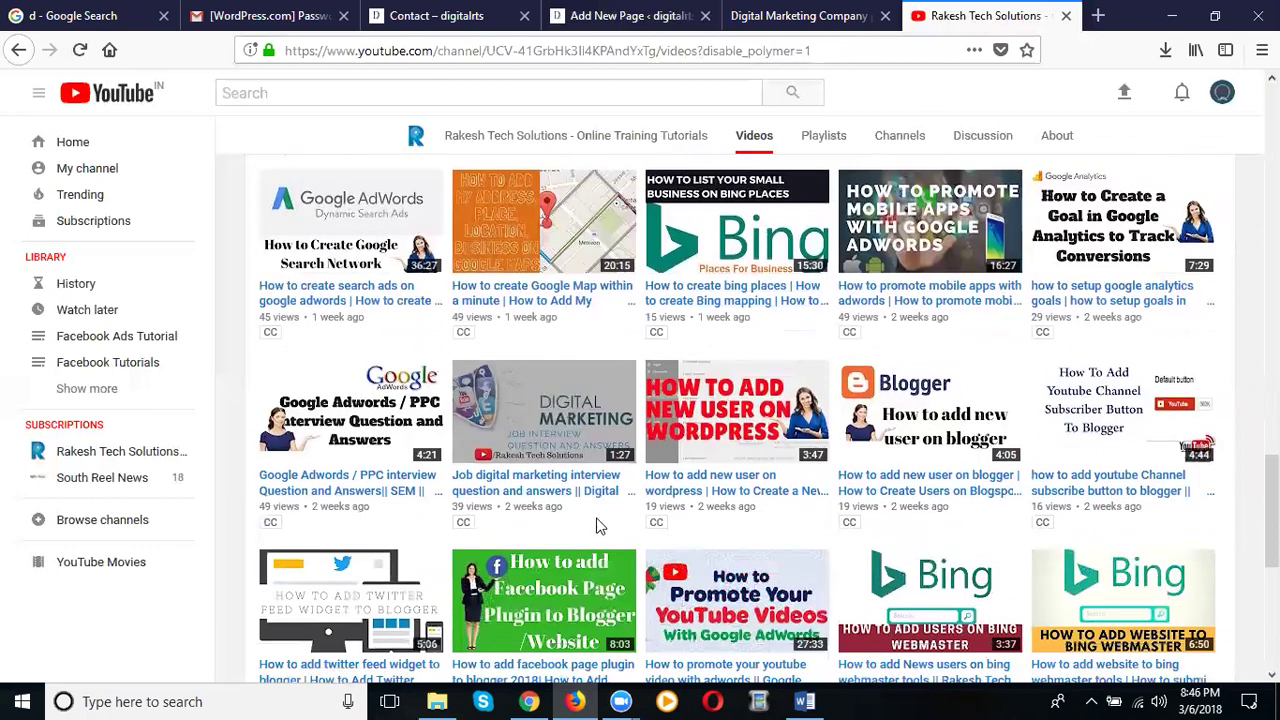
pyautogui.middleClick(505, 440)
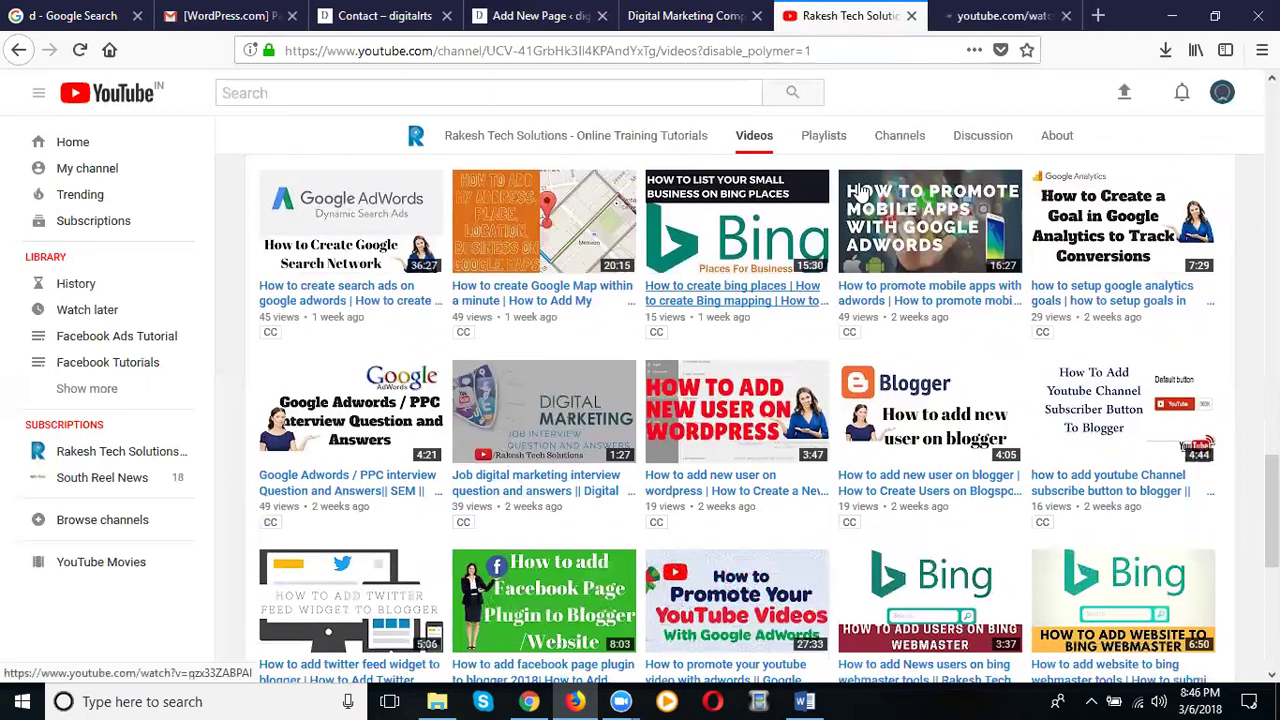
pyautogui.click(1000, 15)
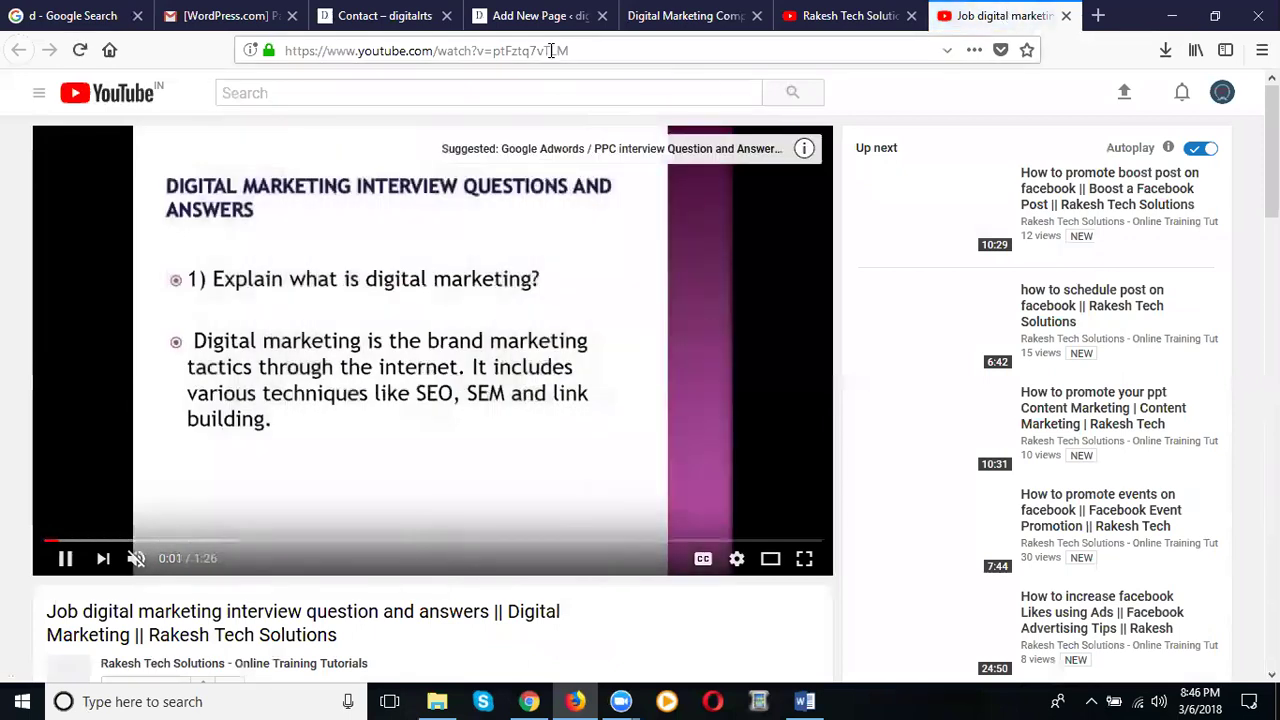
pyautogui.click(551, 50)
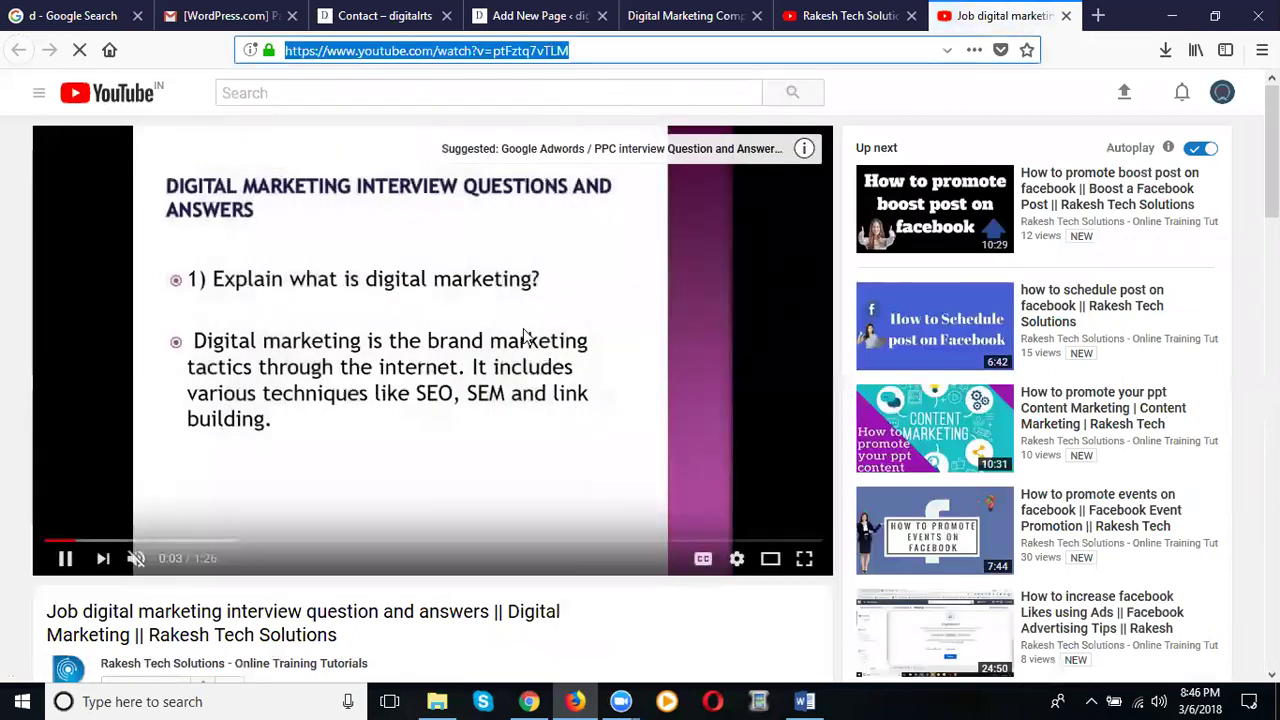
# Step: Open the sharing options of the job interview video and copy its iframe embed code
pyautogui.scroll(-4, 180, 510)
pyautogui.click(150, 514)
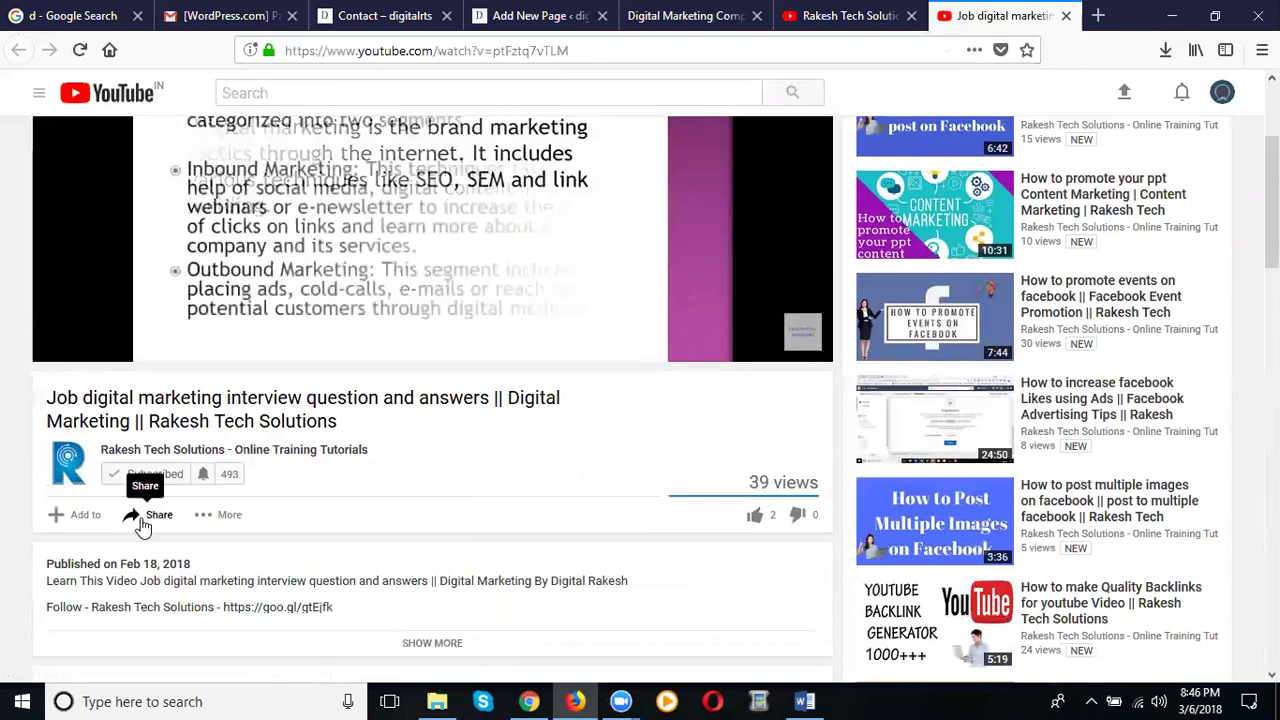
pyautogui.scroll(-2, 330, 358)
pyautogui.scroll(-3, 335, 365)
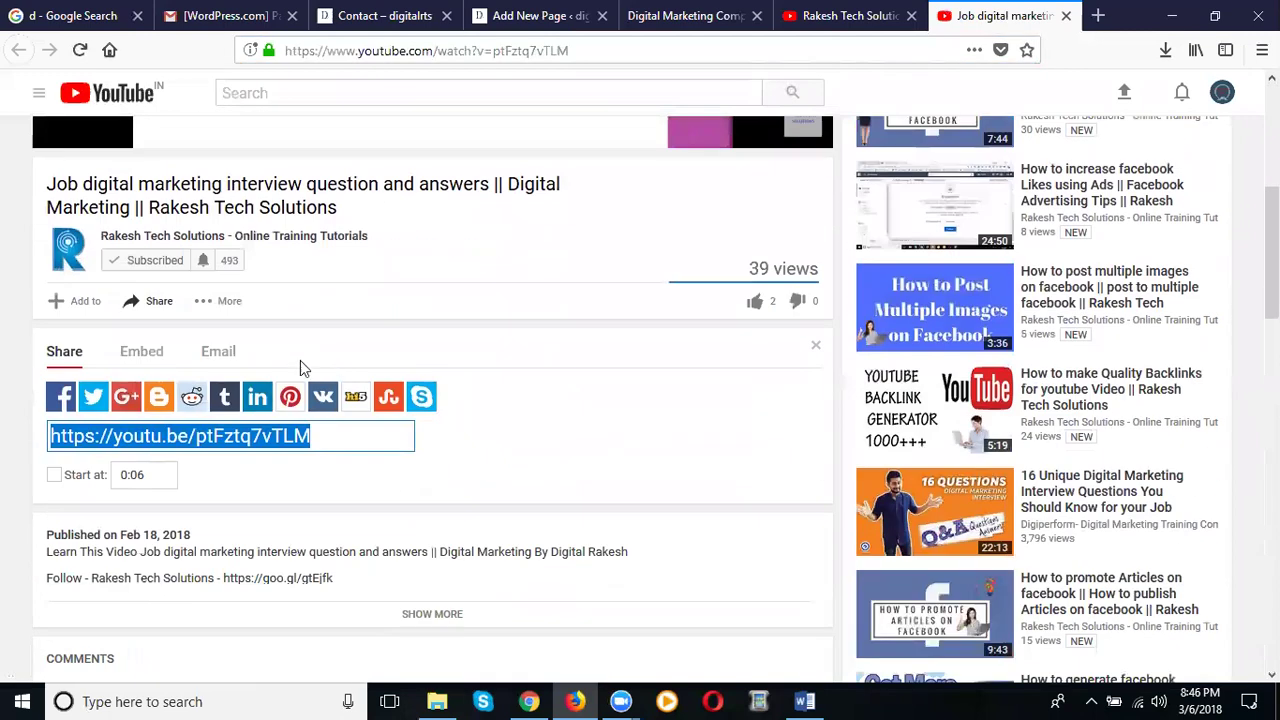
pyautogui.click(135, 355)
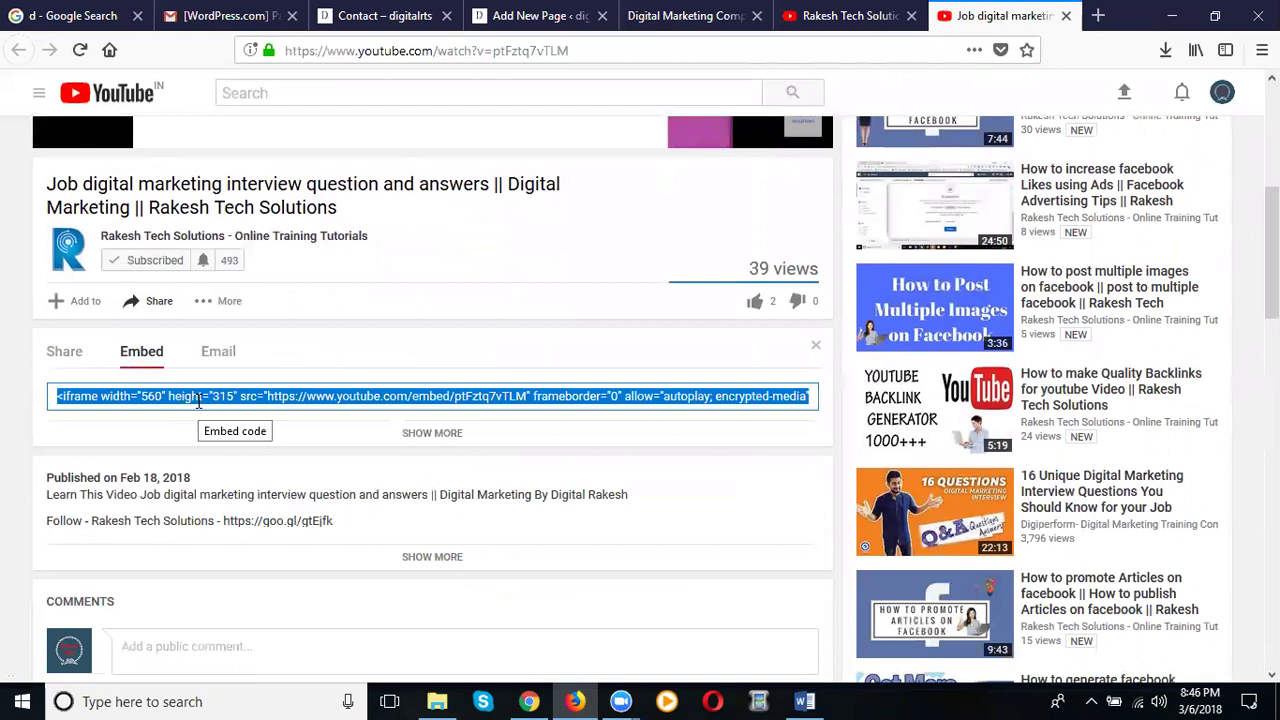
# Step: Return to the Career page editor and paste the copied iframe code for the interview video at the end of the page's HTML text
pyautogui.click(519, 16)
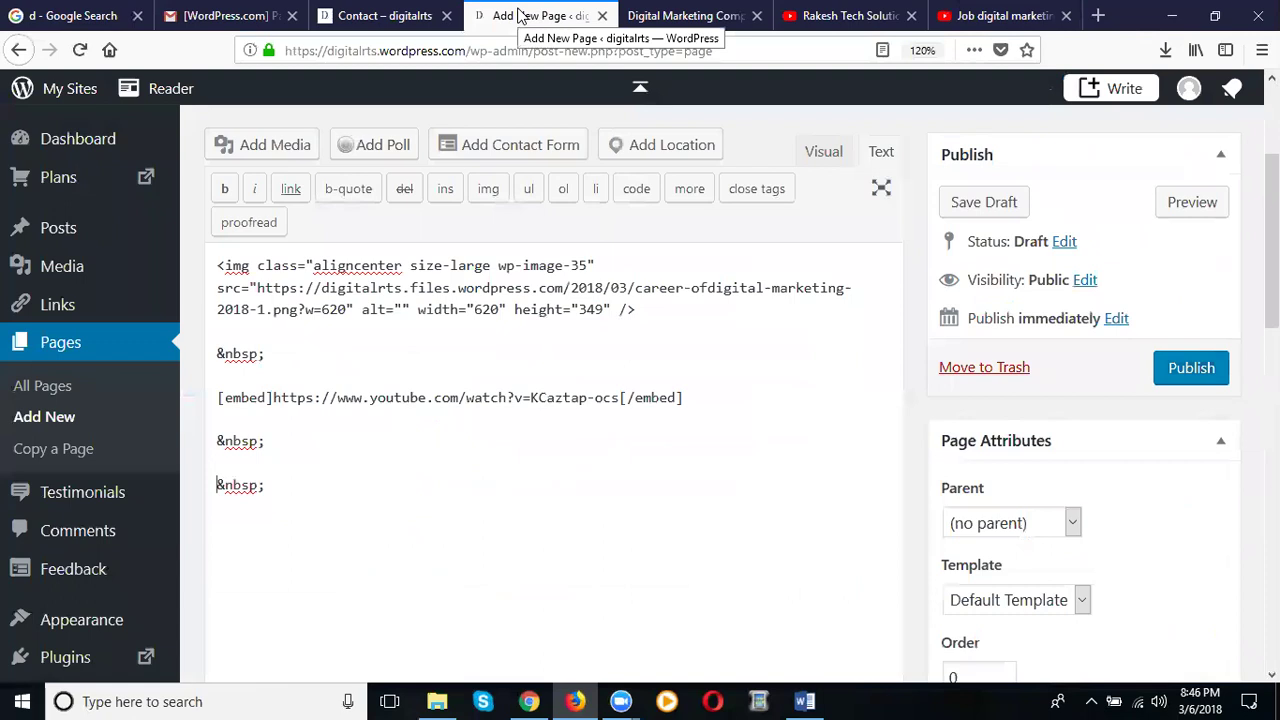
pyautogui.scroll(2, 800, 300)
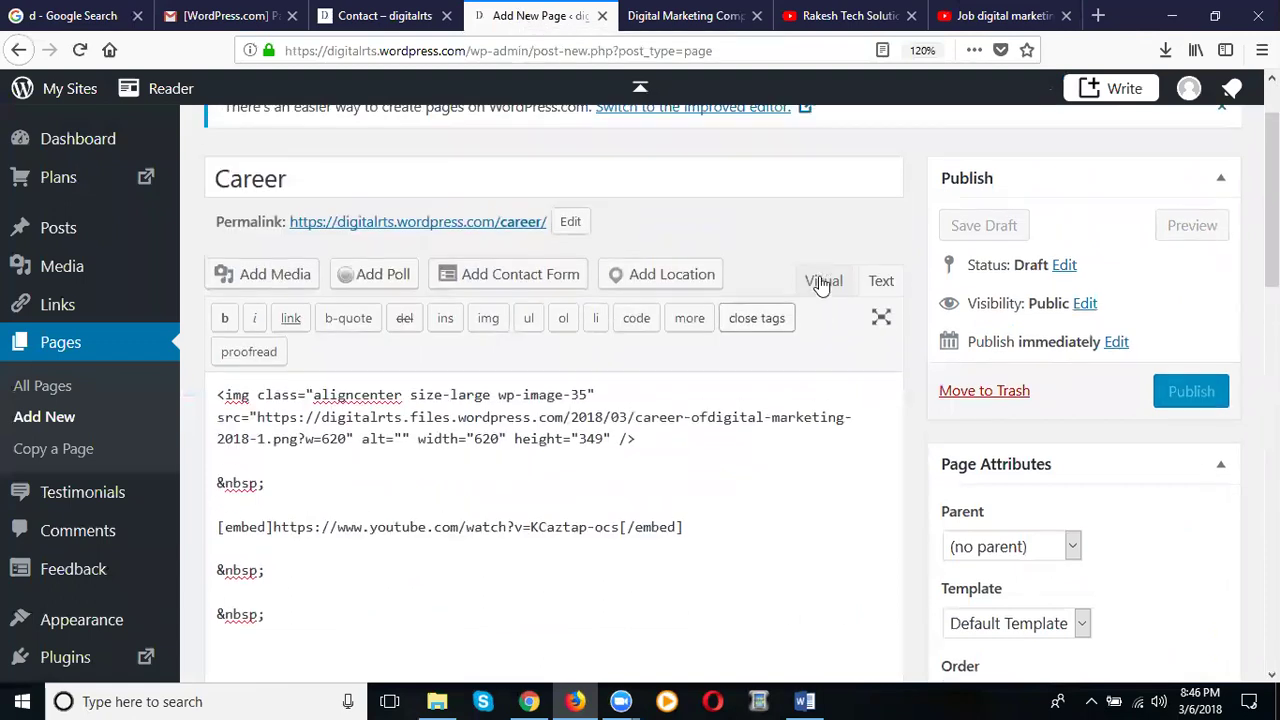
pyautogui.click(823, 281)
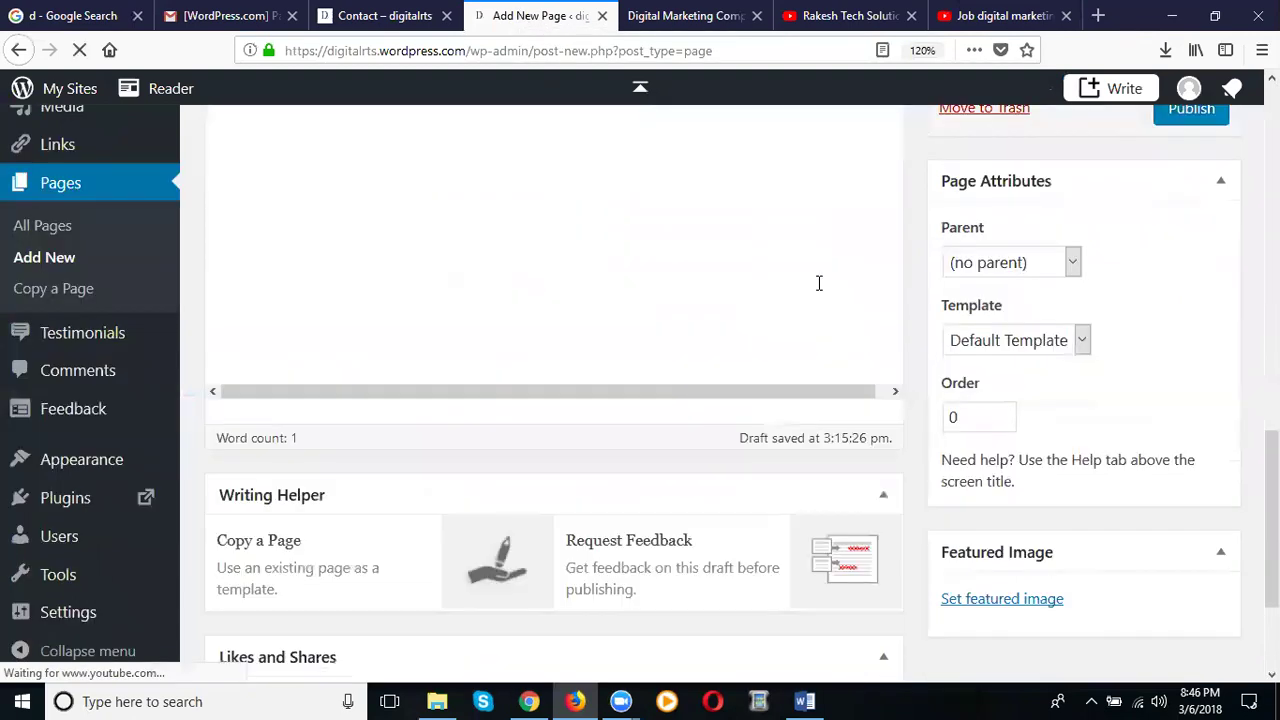
pyautogui.scroll(5, 840, 348)
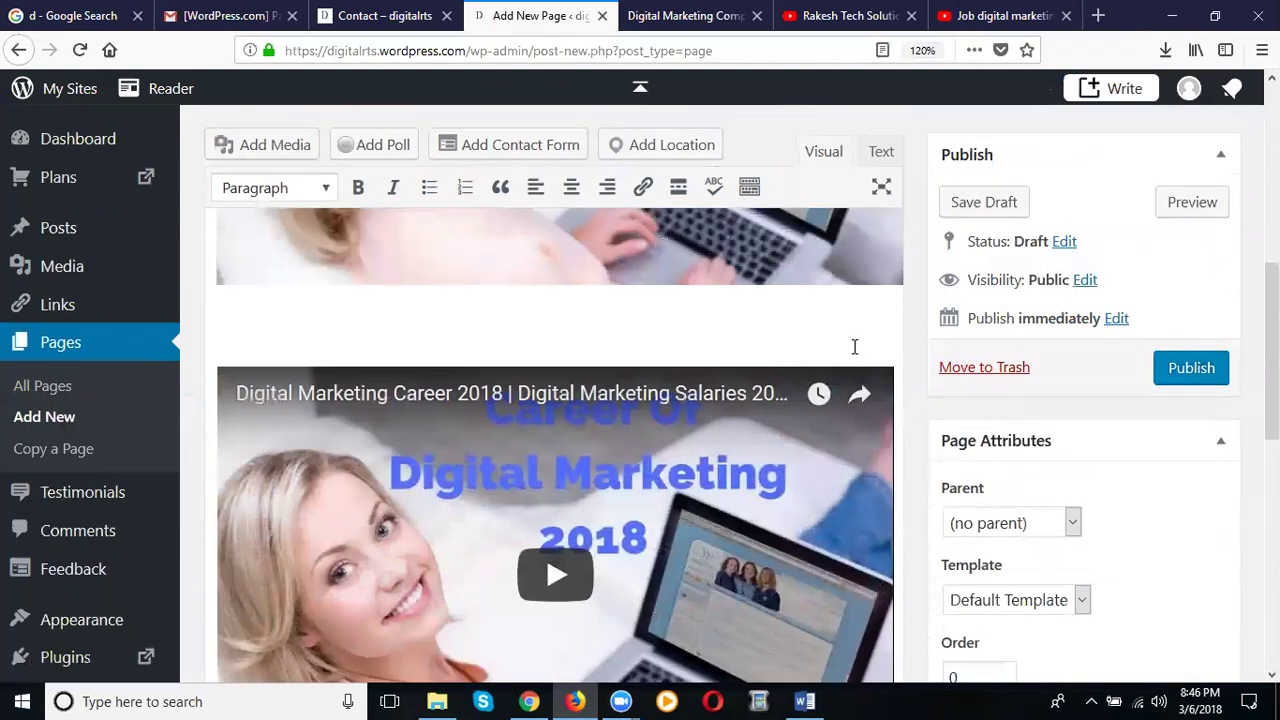
pyautogui.scroll(3, 852, 349)
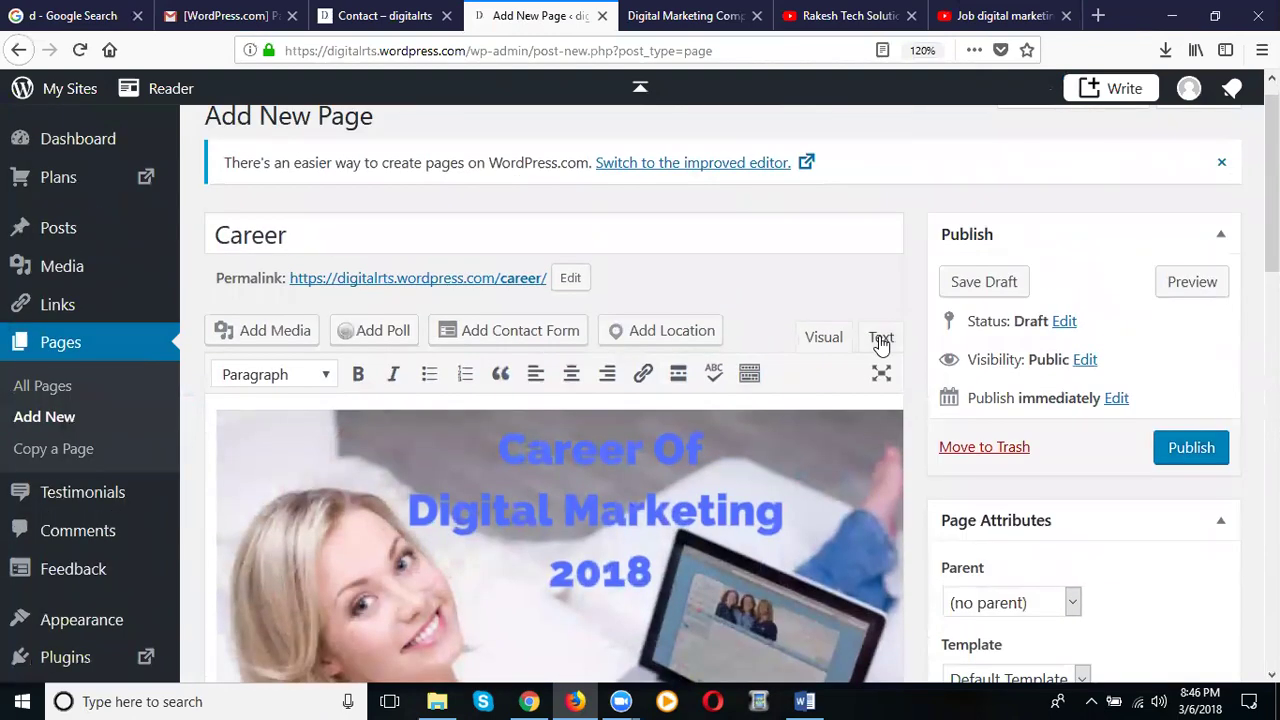
pyautogui.click(881, 337)
pyautogui.scroll(-1, 760, 413)
pyautogui.scroll(-5, 750, 413)
pyautogui.click(297, 277)
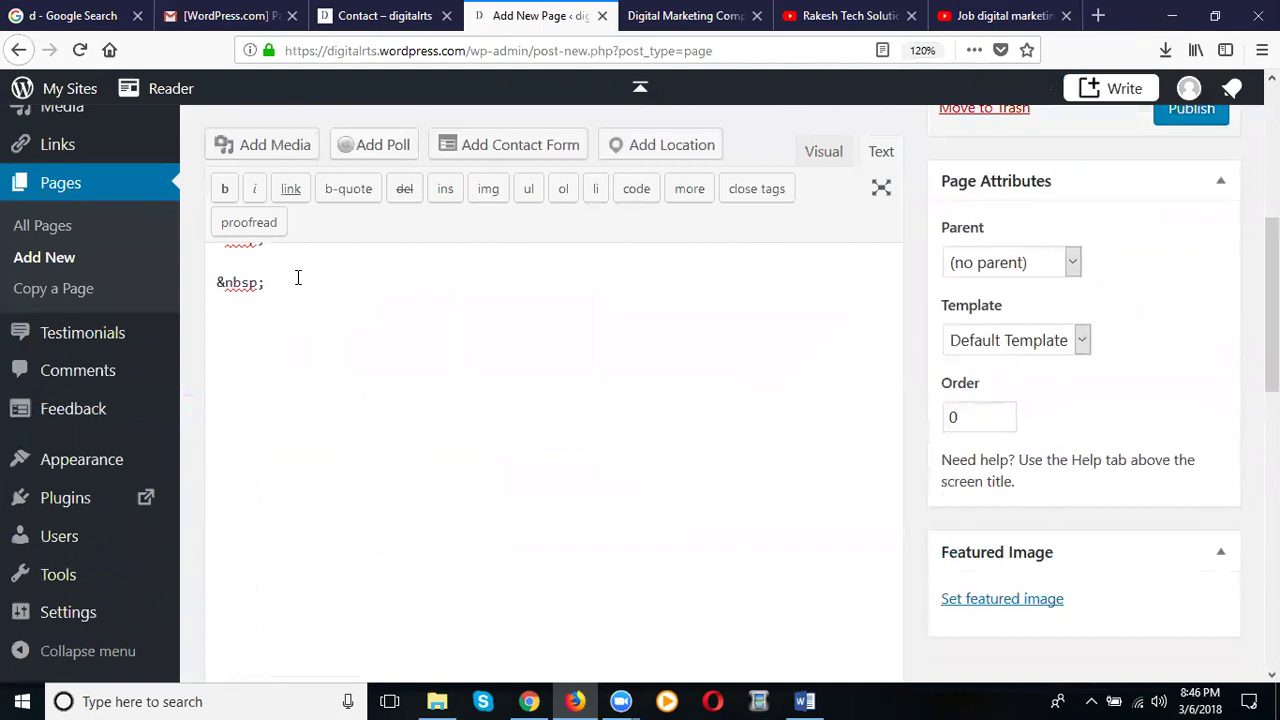
pyautogui.write('<iframe width="560" height="315" src="https://www.youtube.com/embed/ptFztq7vTLM" frameborder="0" allow="autoplay; encrypted-media" allowfullscreen></iframe>')
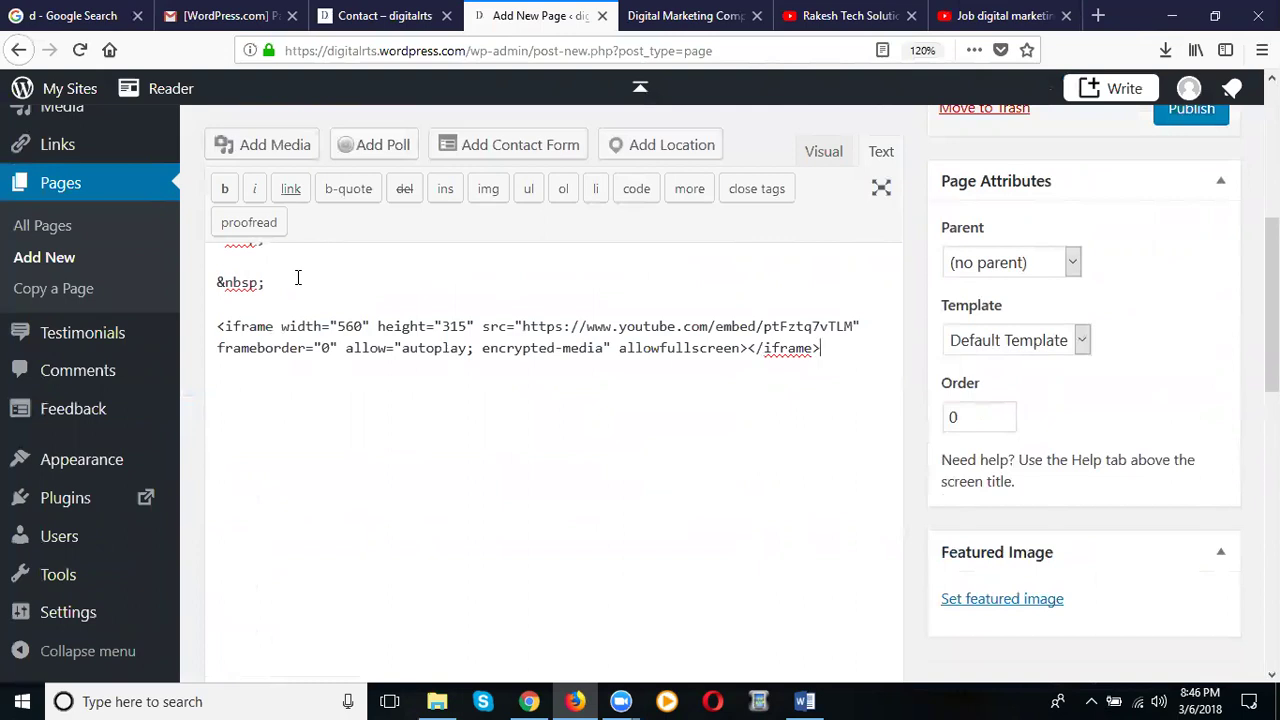
# Step: Review the image and both embedded videos in the Career page's visual view, comparing with the video's embed code on YouTube
pyautogui.scroll(5, 377, 392)
pyautogui.scroll(3, 378, 401)
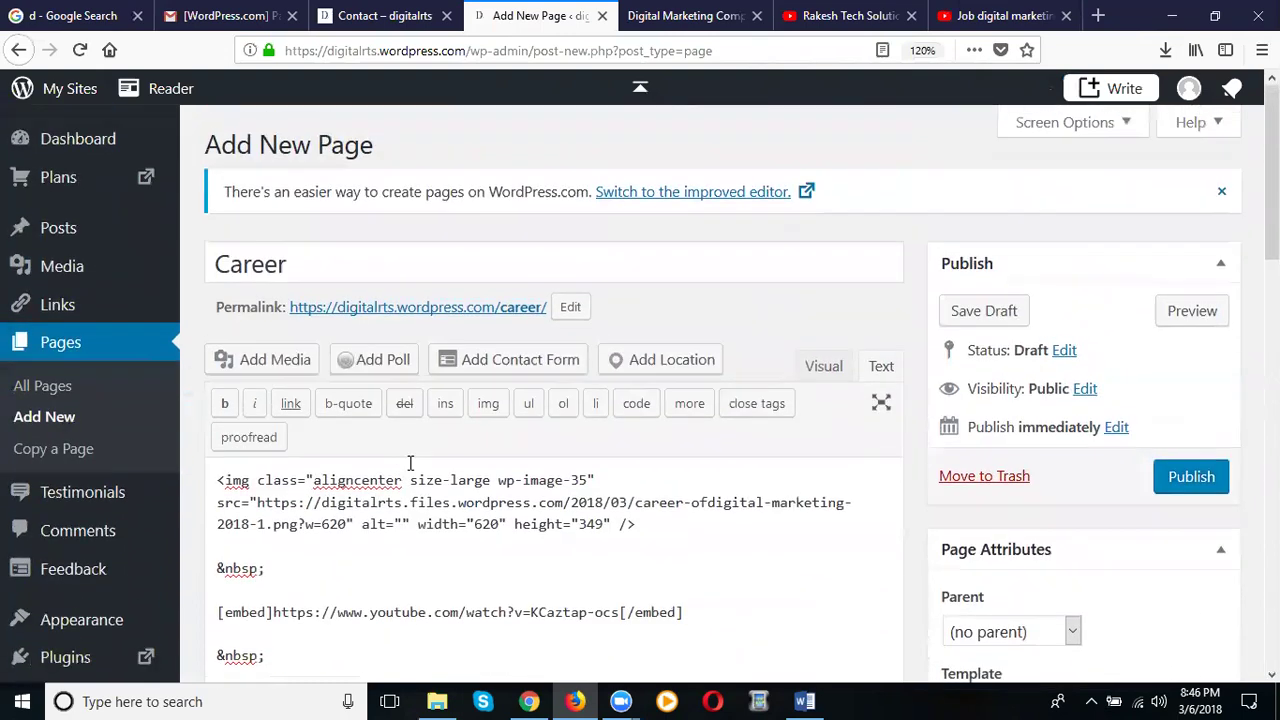
pyautogui.click(824, 367)
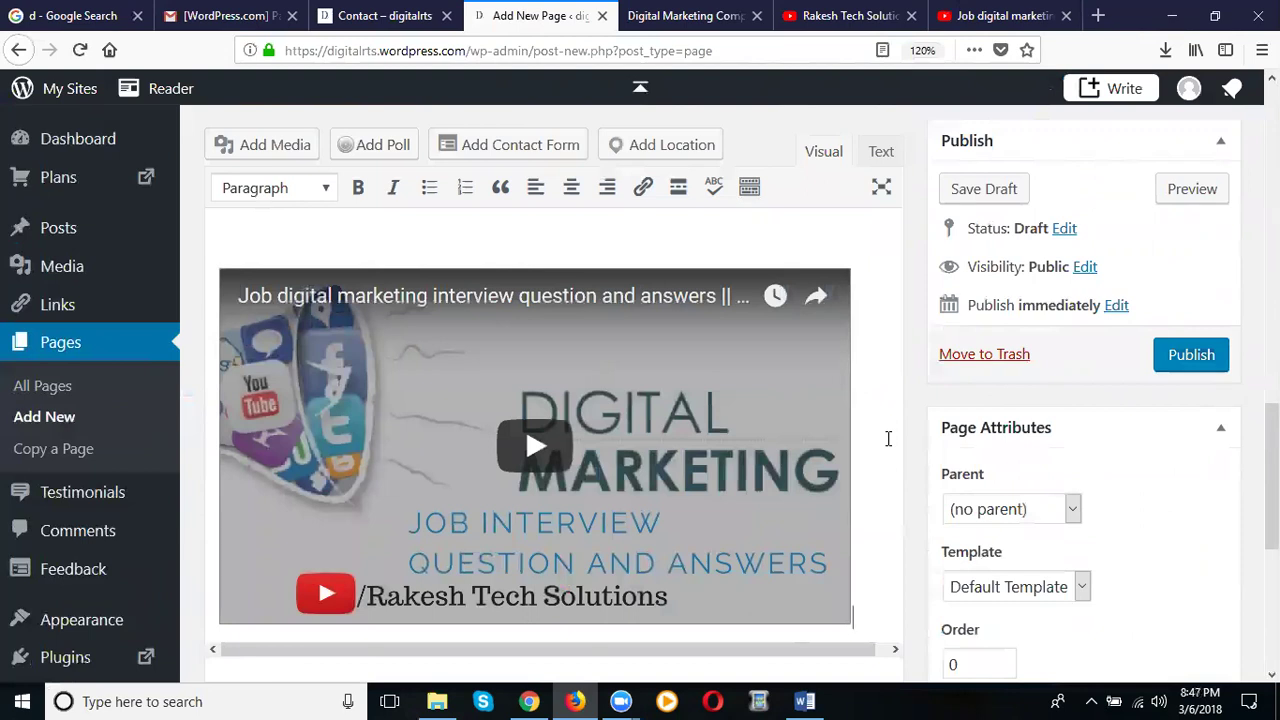
pyautogui.scroll(10, 888, 438)
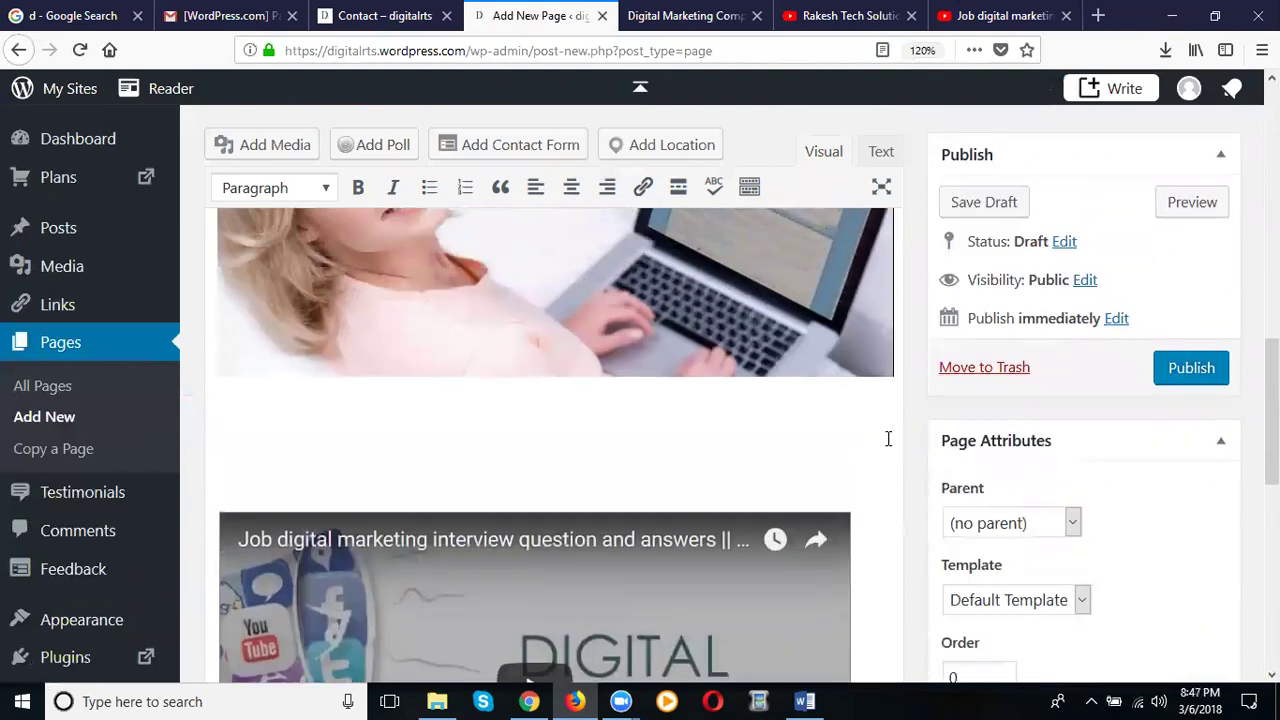
pyautogui.scroll(5, 888, 438)
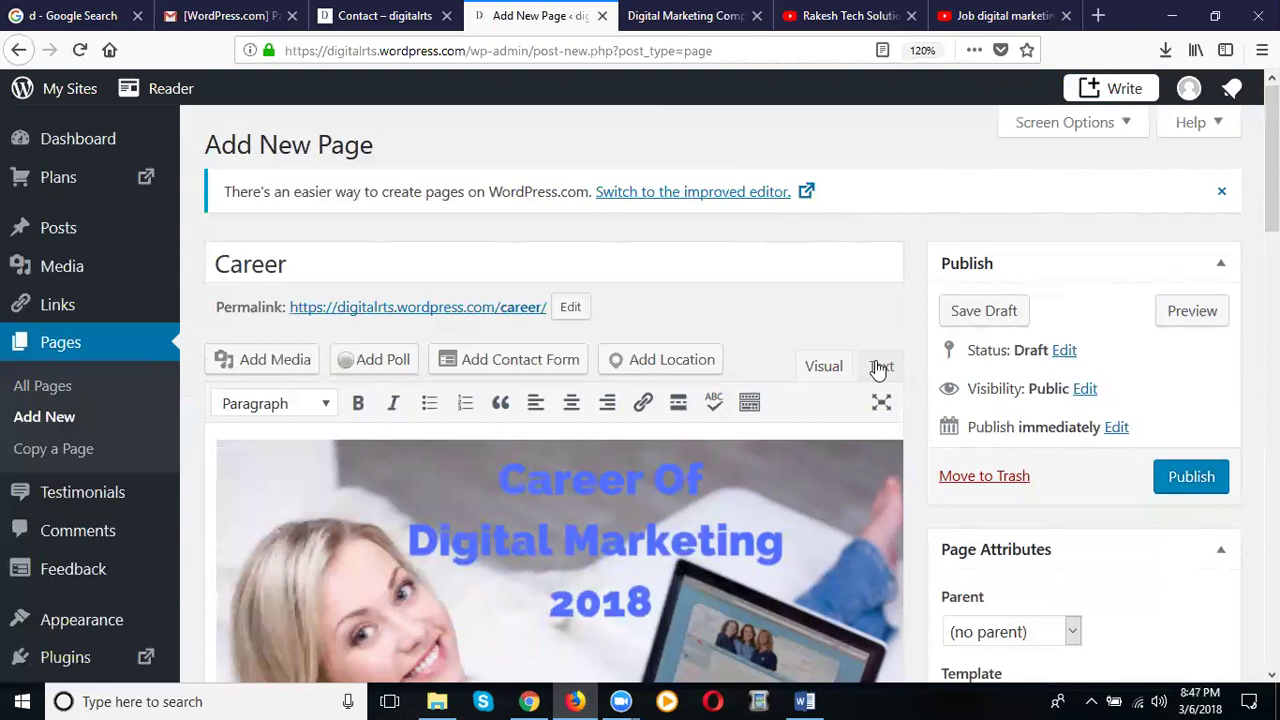
pyautogui.click(1000, 15)
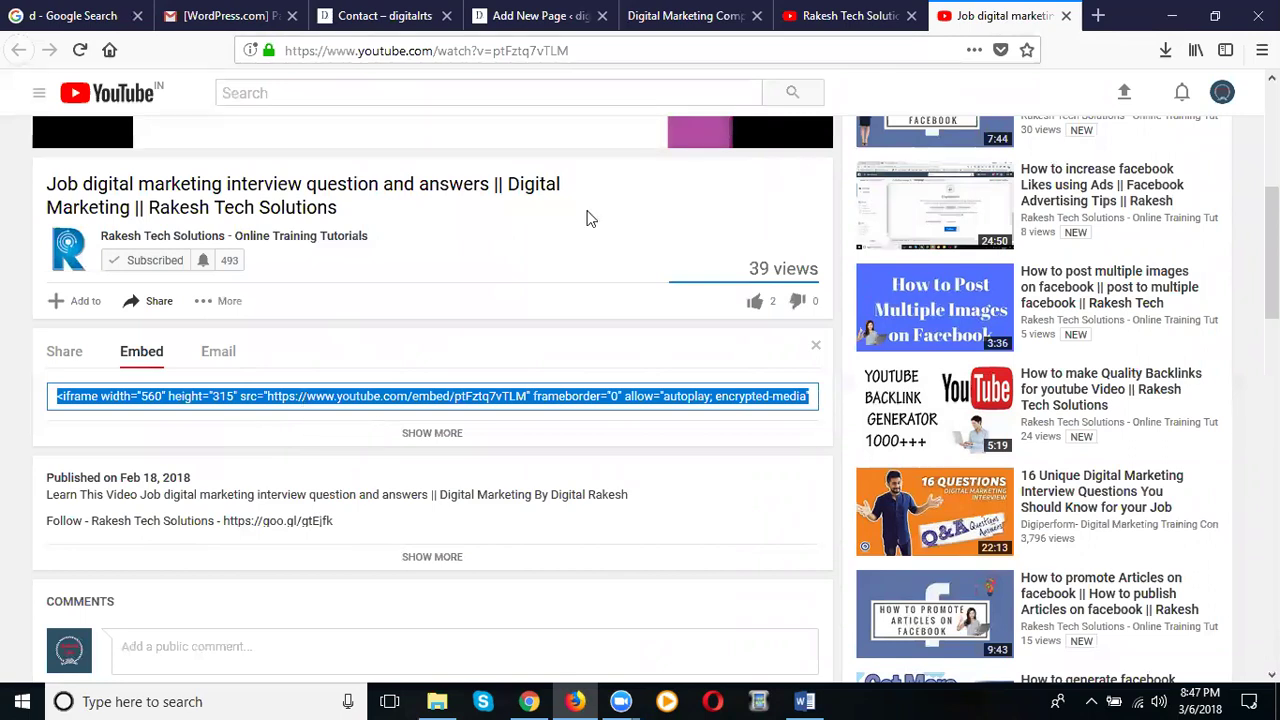
pyautogui.click(540, 16)
pyautogui.scroll(-2, 540, 370)
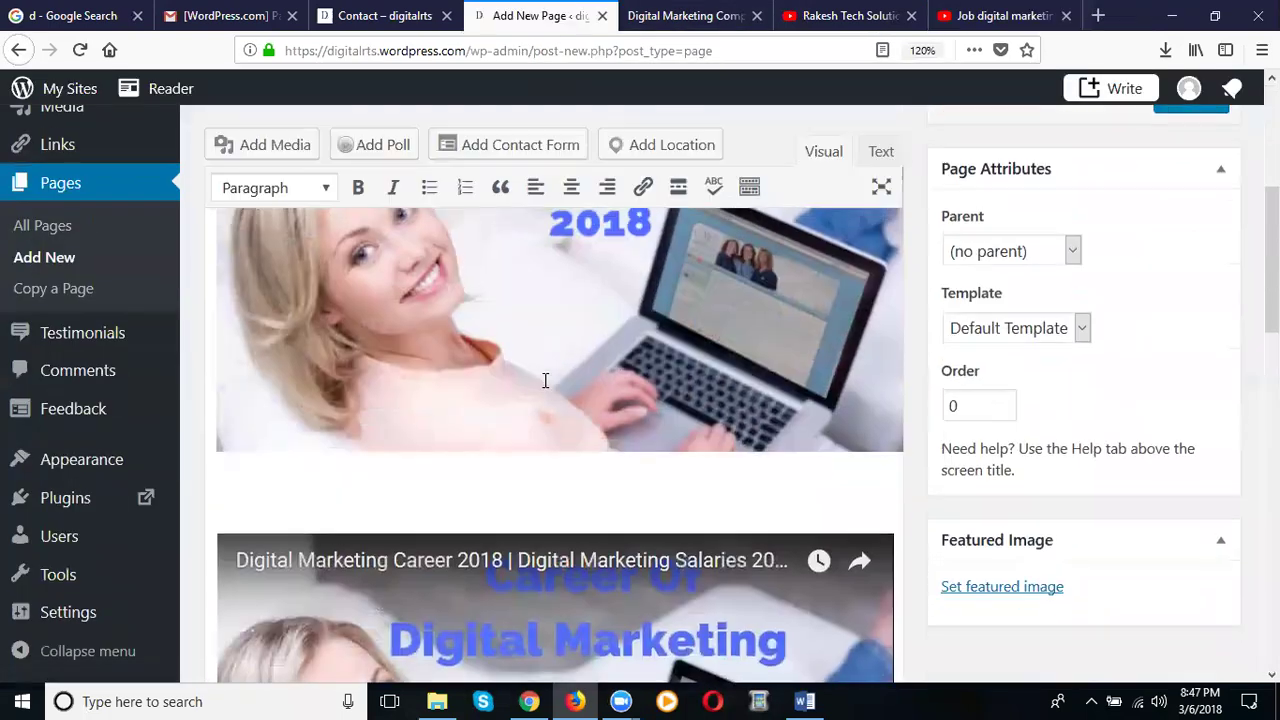
pyautogui.scroll(-3, 545, 380)
pyautogui.scroll(-5, 563, 418)
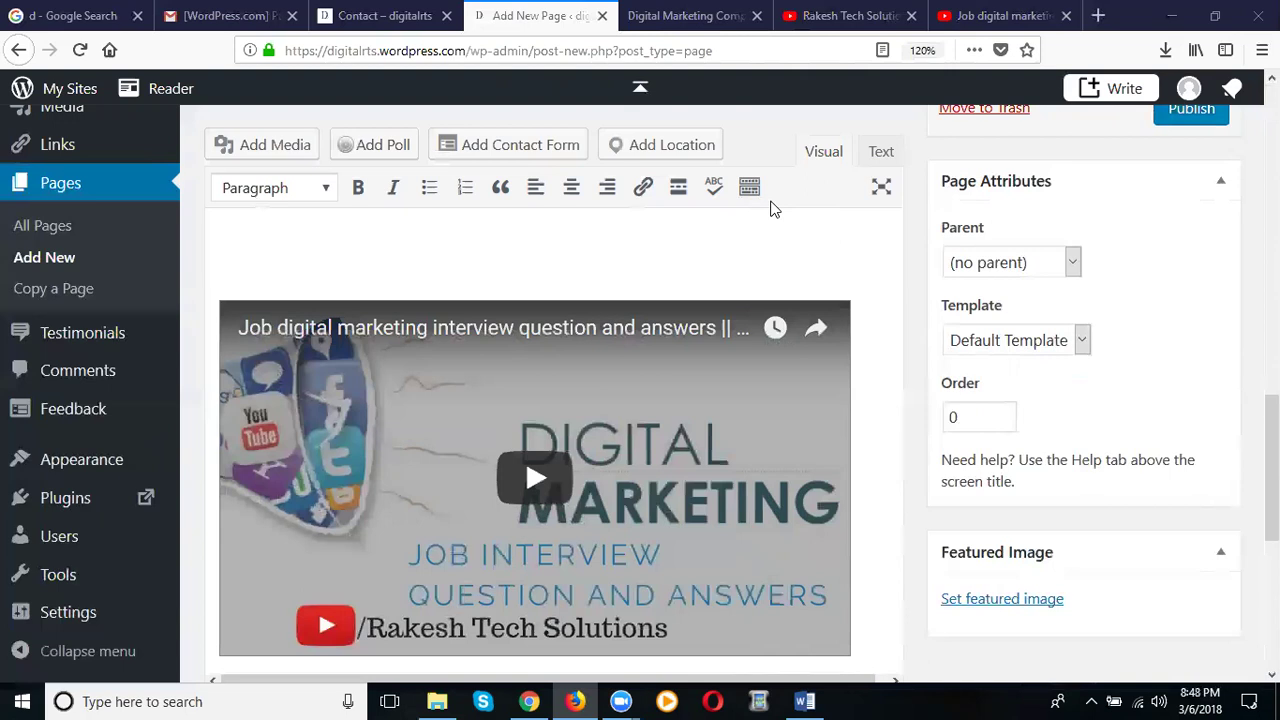
# Step: Examine the Insert from URL media option without inserting anything, and recheck the interview video's embed code on YouTube
pyautogui.click(281, 156)
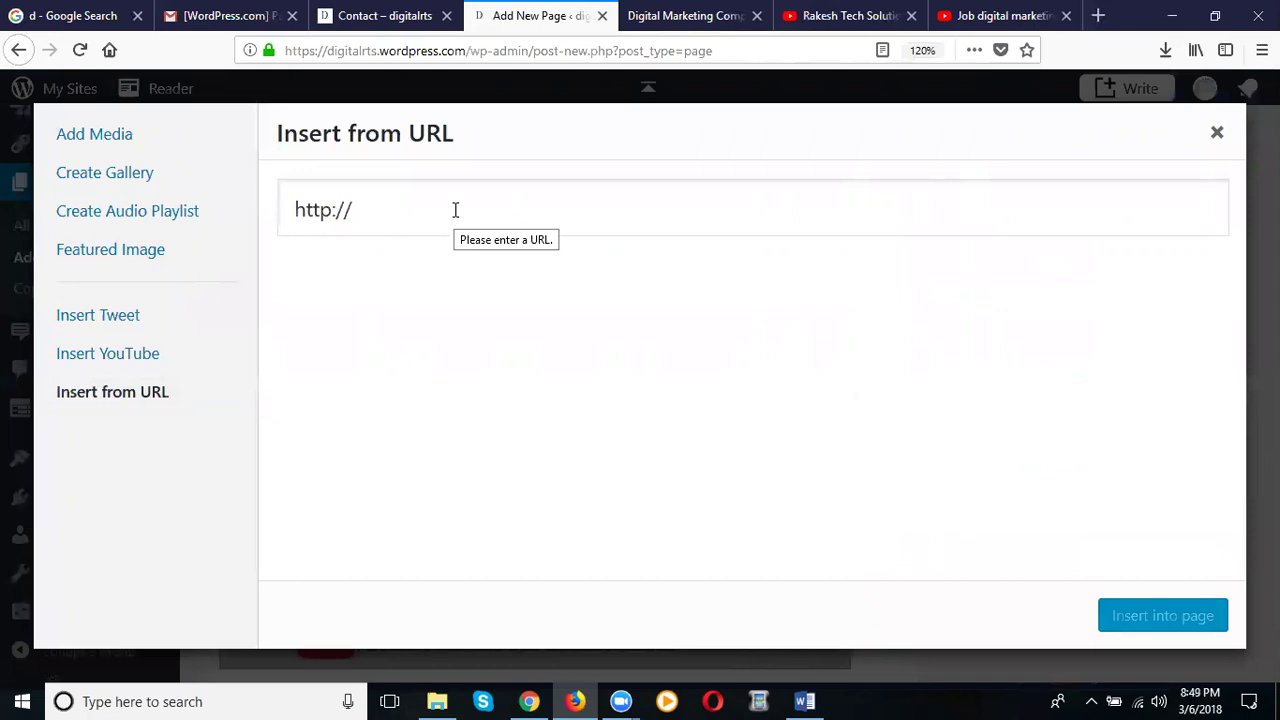
pyautogui.click(1219, 138)
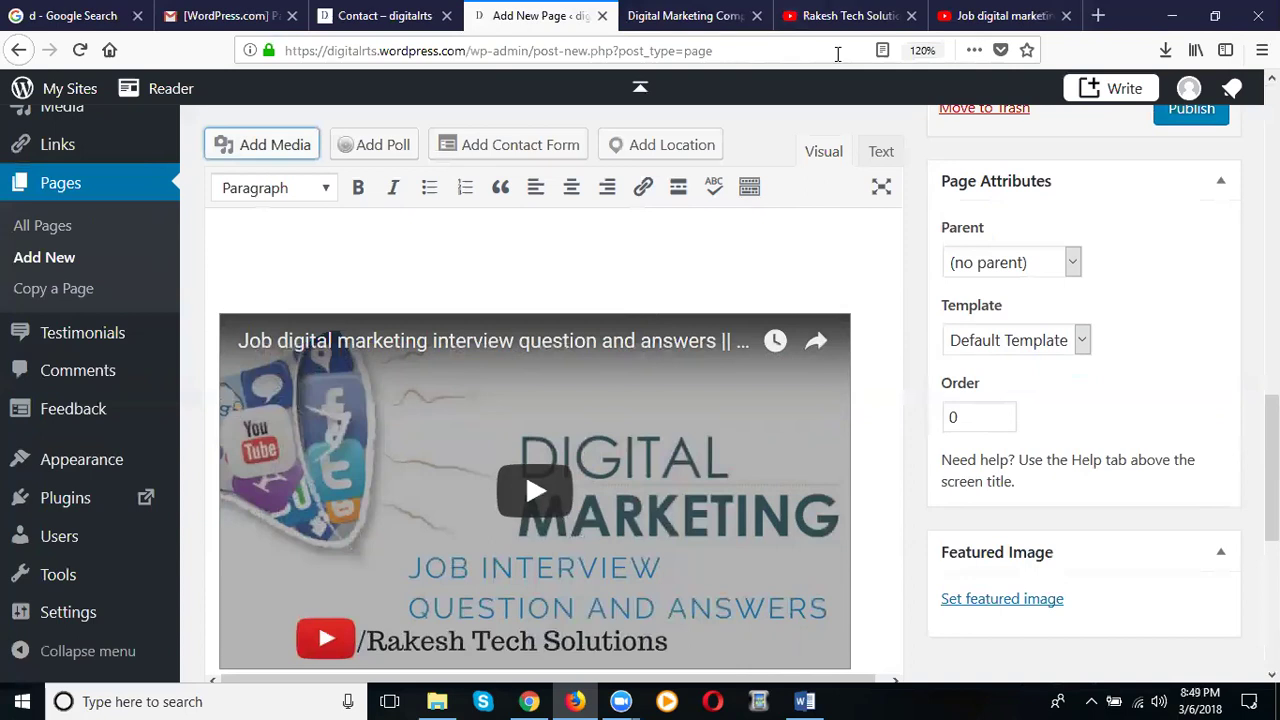
pyautogui.hotkey('ctrl', '9')
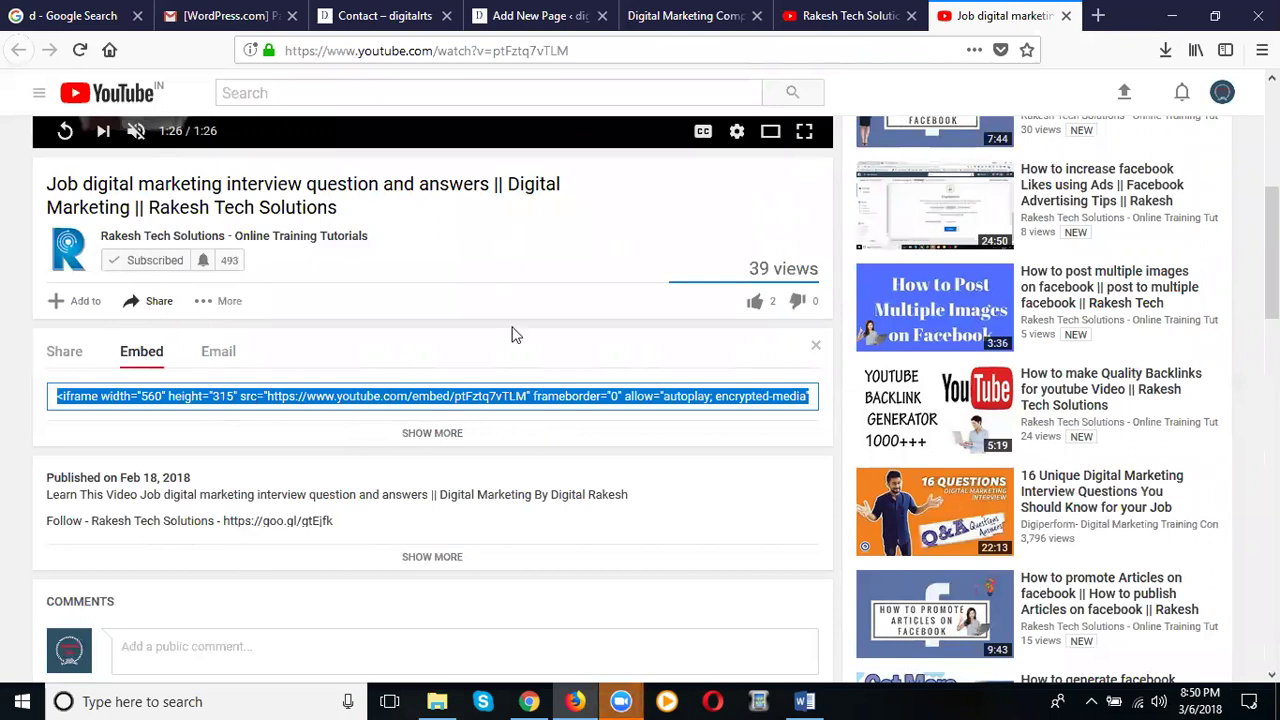
pyautogui.click(490, 33)
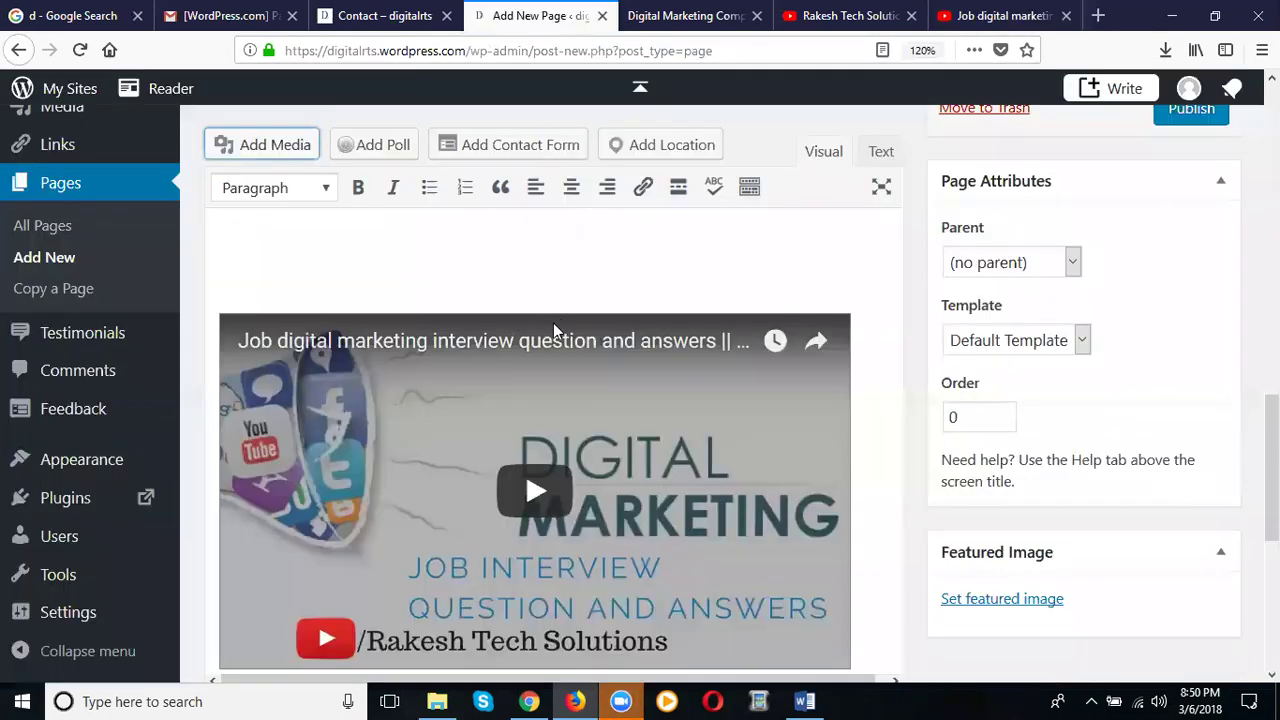
# Step: Switch the Career page to its HTML text view and highlight the interview video's iframe code to examine it
pyautogui.scroll(4, 564, 315)
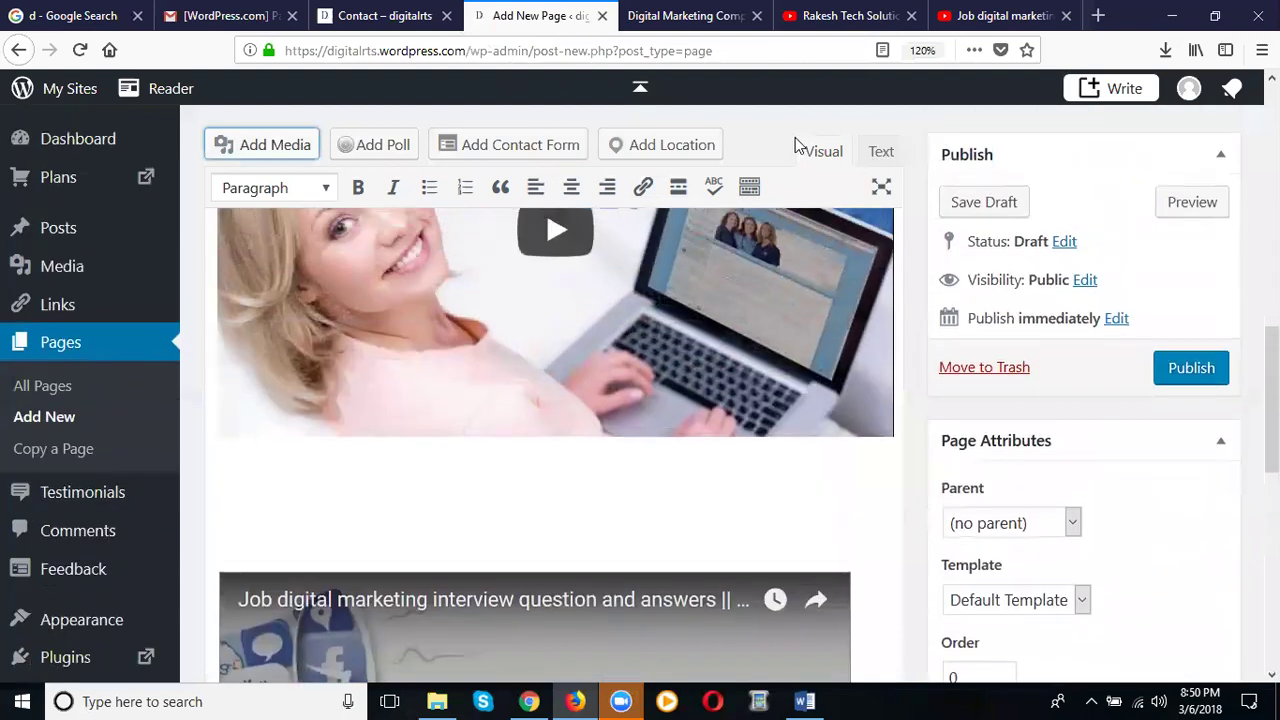
pyautogui.click(880, 152)
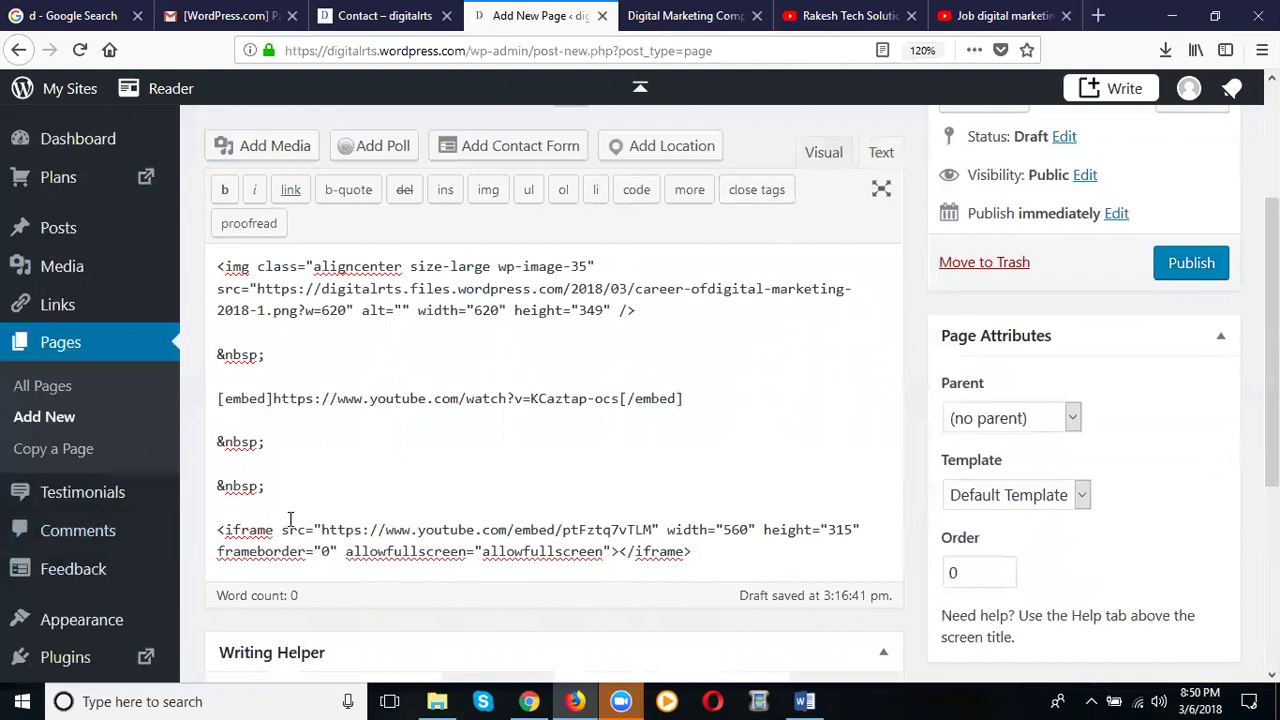
pyautogui.moveTo(217, 529); pyautogui.dragTo(273, 530)
pyautogui.moveTo(373, 549); pyautogui.dragTo(697, 557)
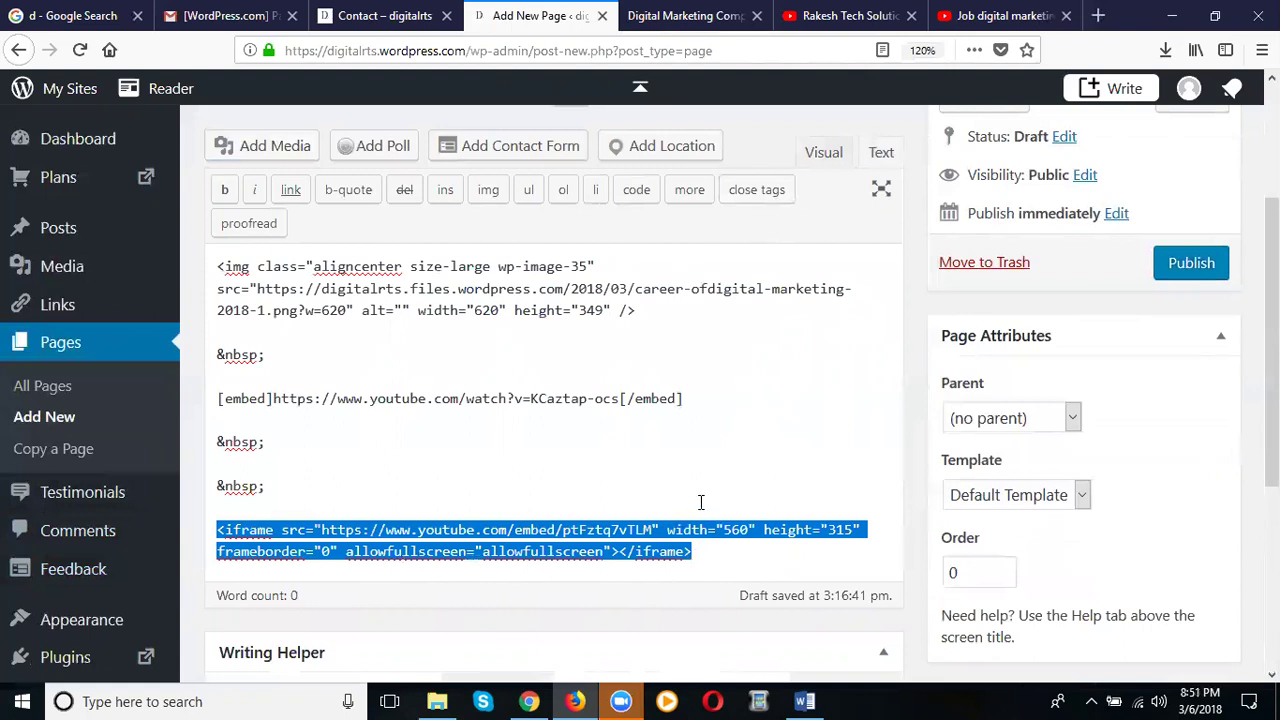
pyautogui.click(702, 504)
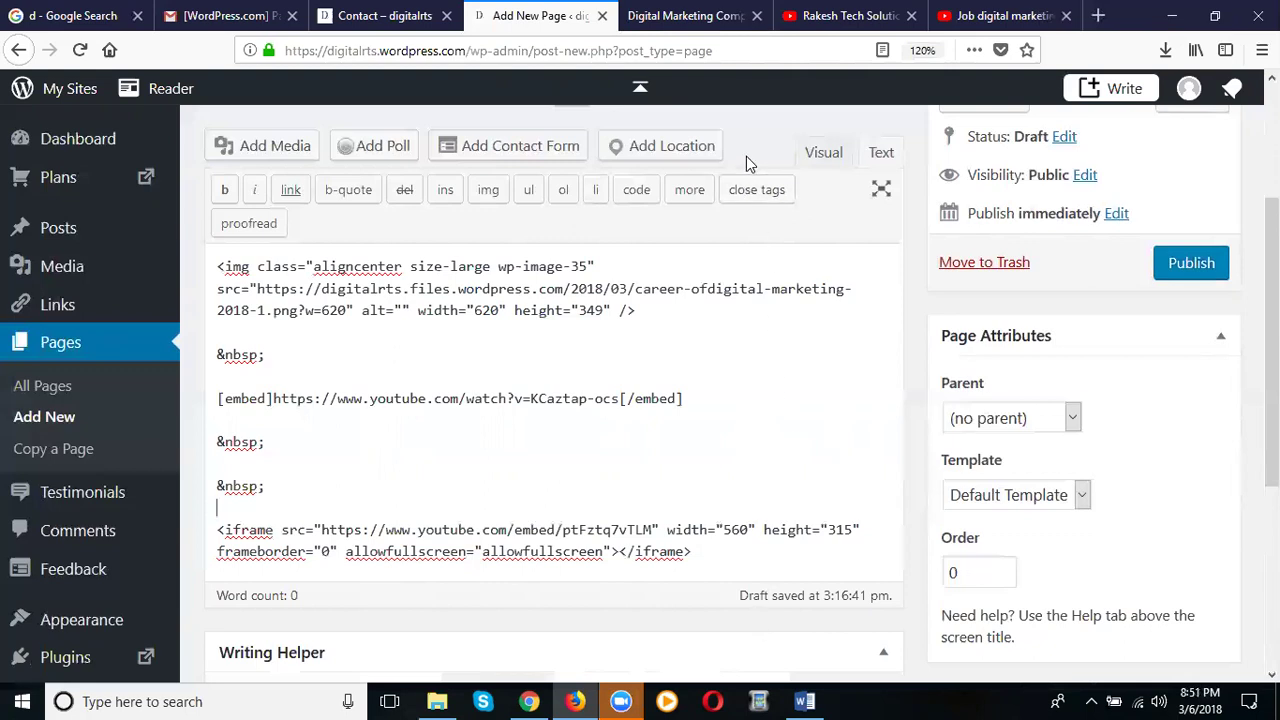
# Step: Publish the Career page and reload the live site's Contact page to refresh its menu
pyautogui.click(1175, 262)
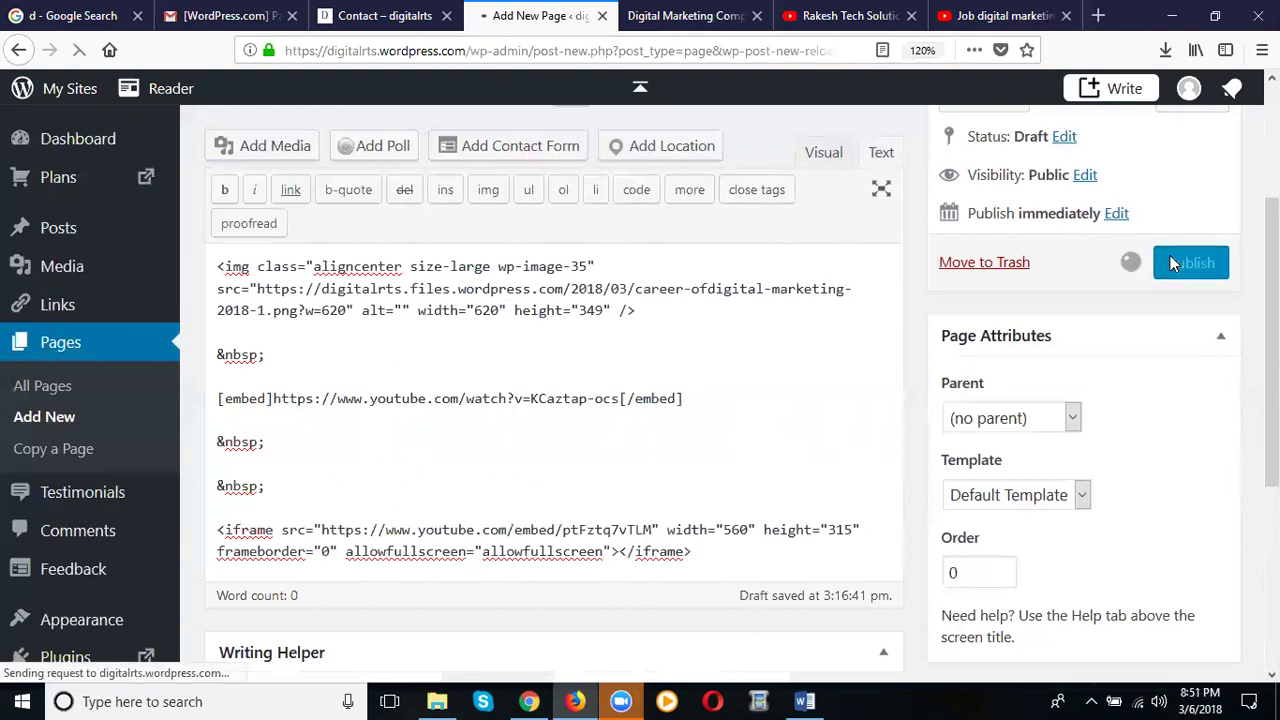
pyautogui.click(369, 31)
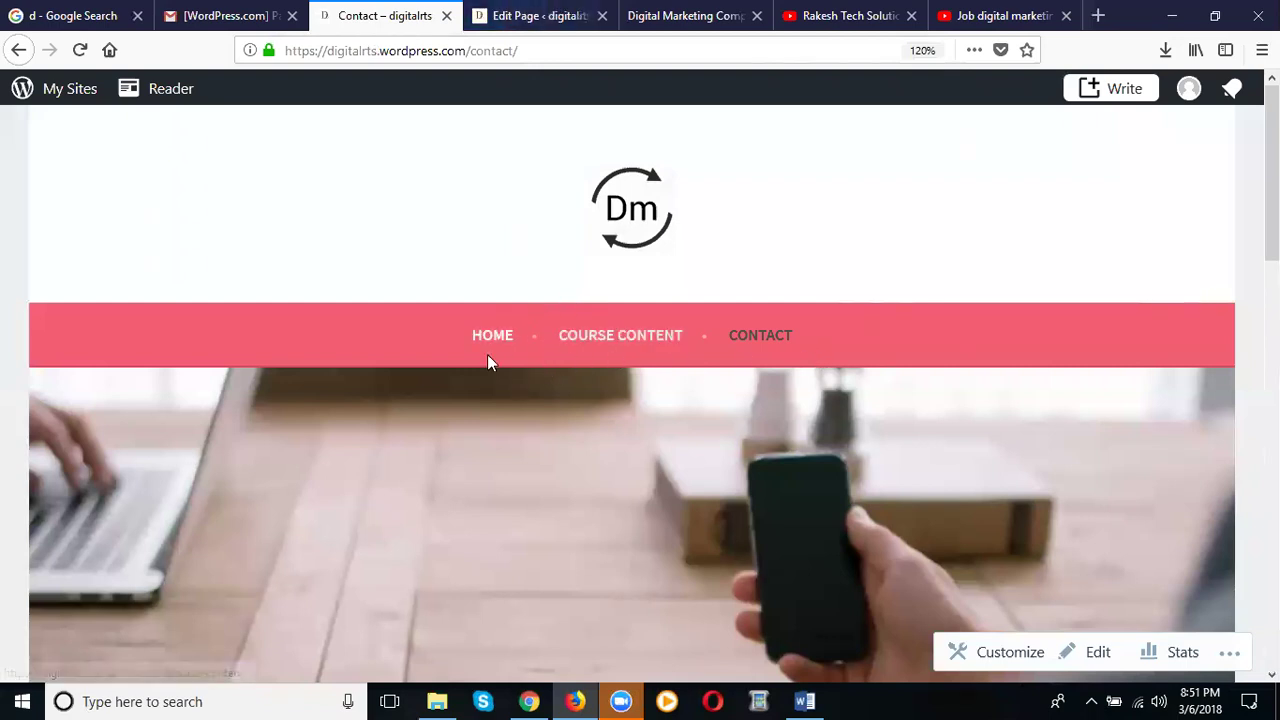
pyautogui.click(80, 50)
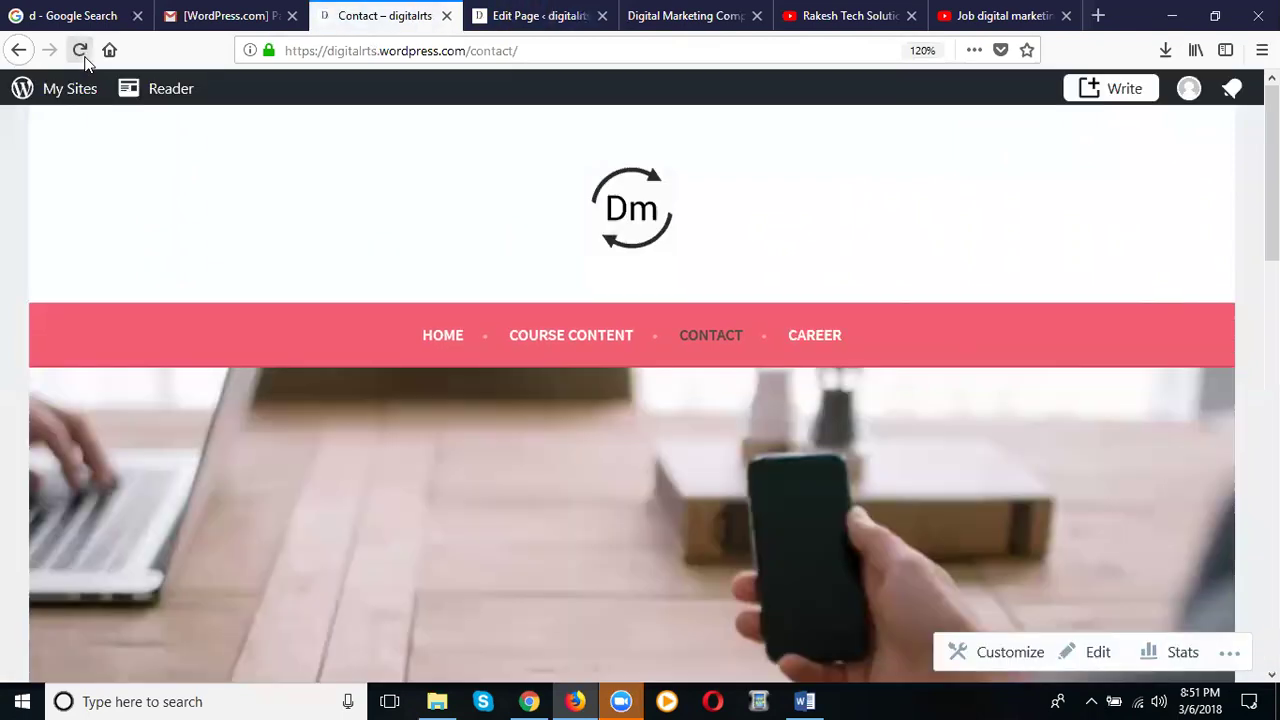
# Step: Visit the Home page and open the Career page from the live site's menu, reviewing its image and both embedded videos
pyautogui.click(443, 350)
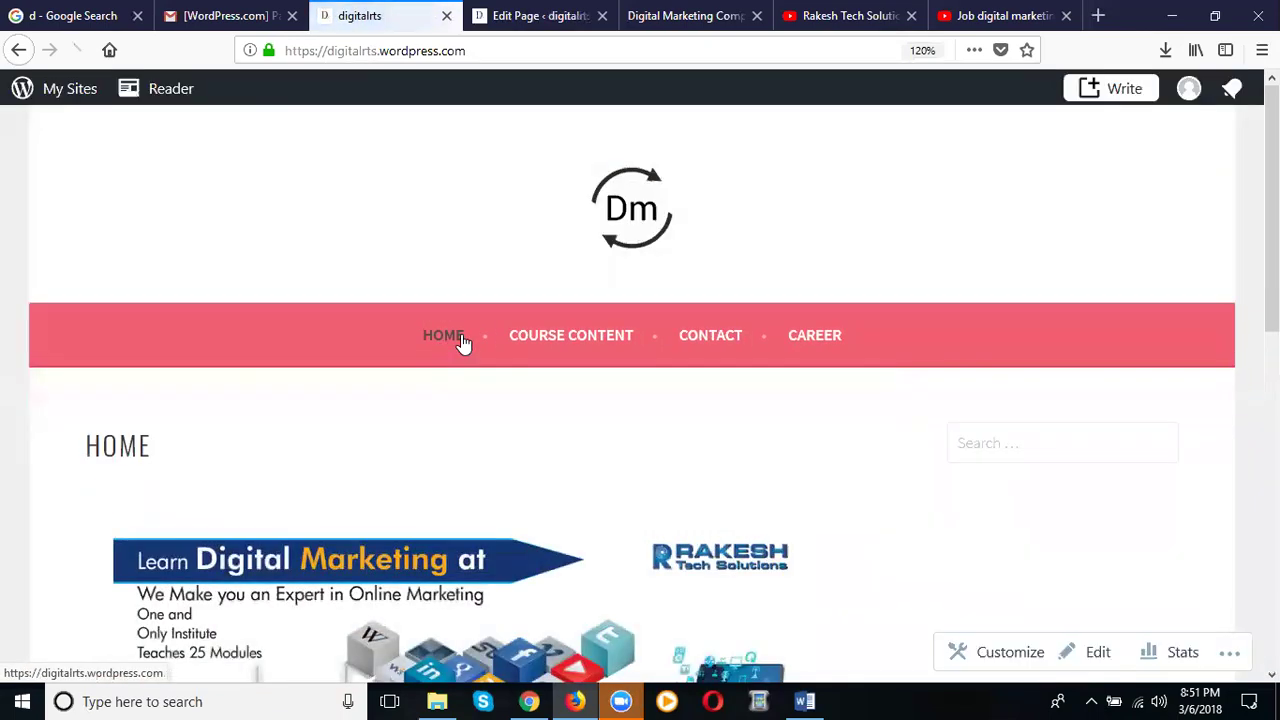
pyautogui.click(685, 354)
pyautogui.click(831, 351)
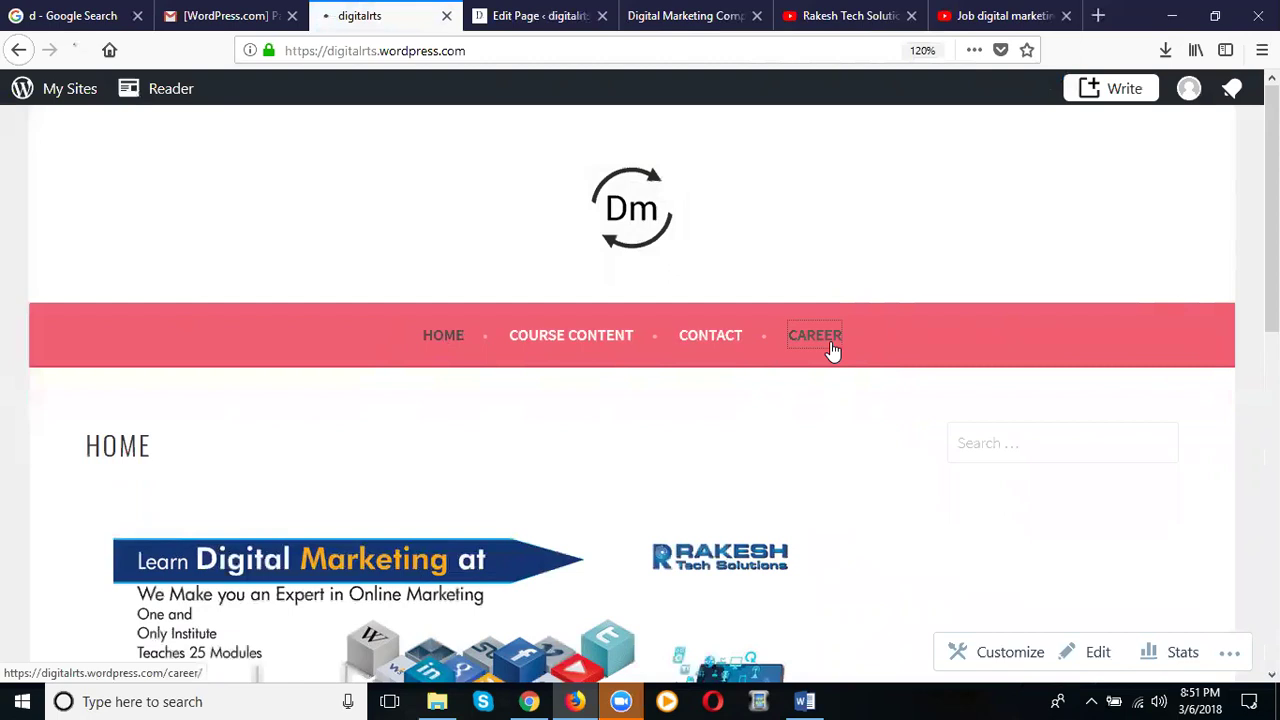
pyautogui.scroll(-4, 830, 350)
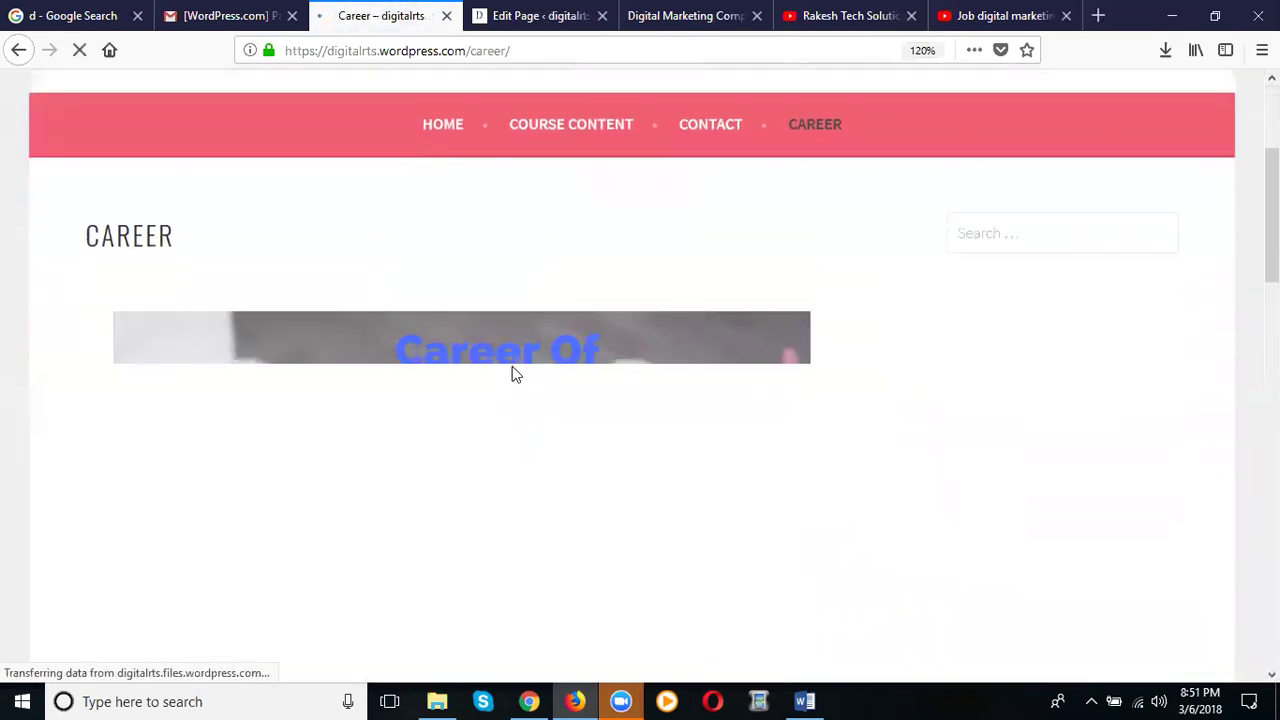
pyautogui.scroll(-3, 540, 360)
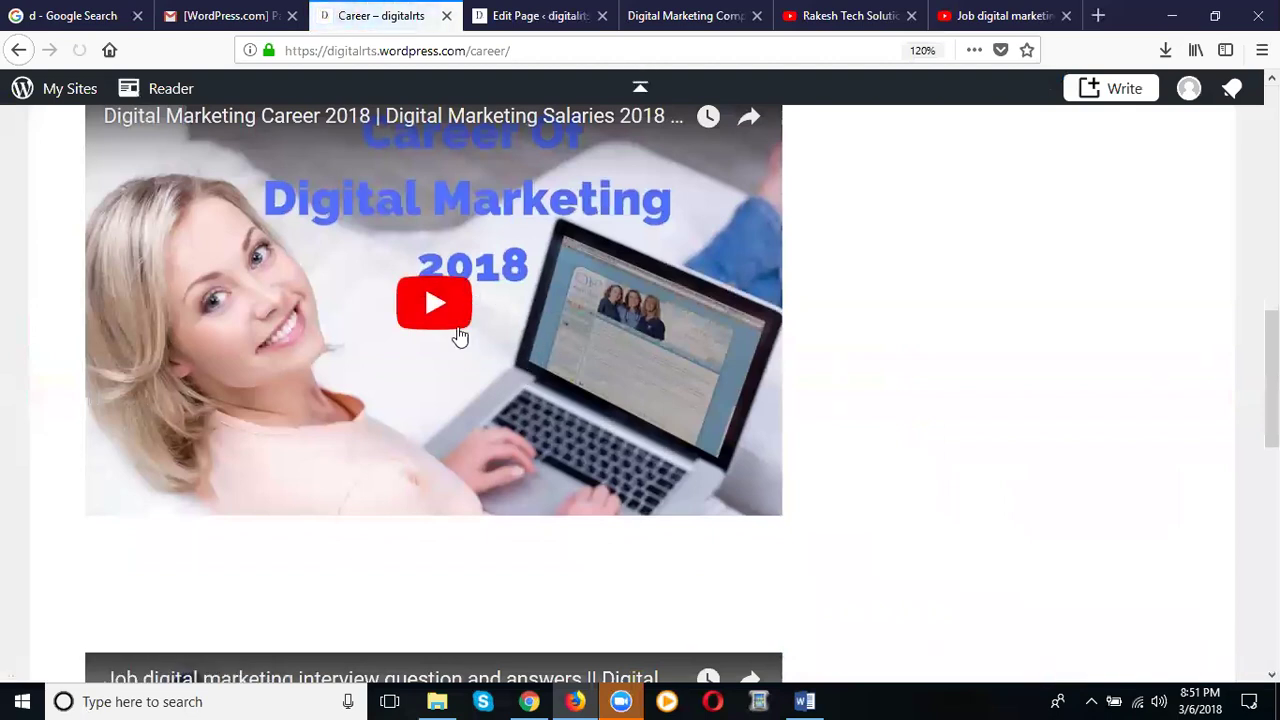
pyautogui.scroll(-8, 546, 336)
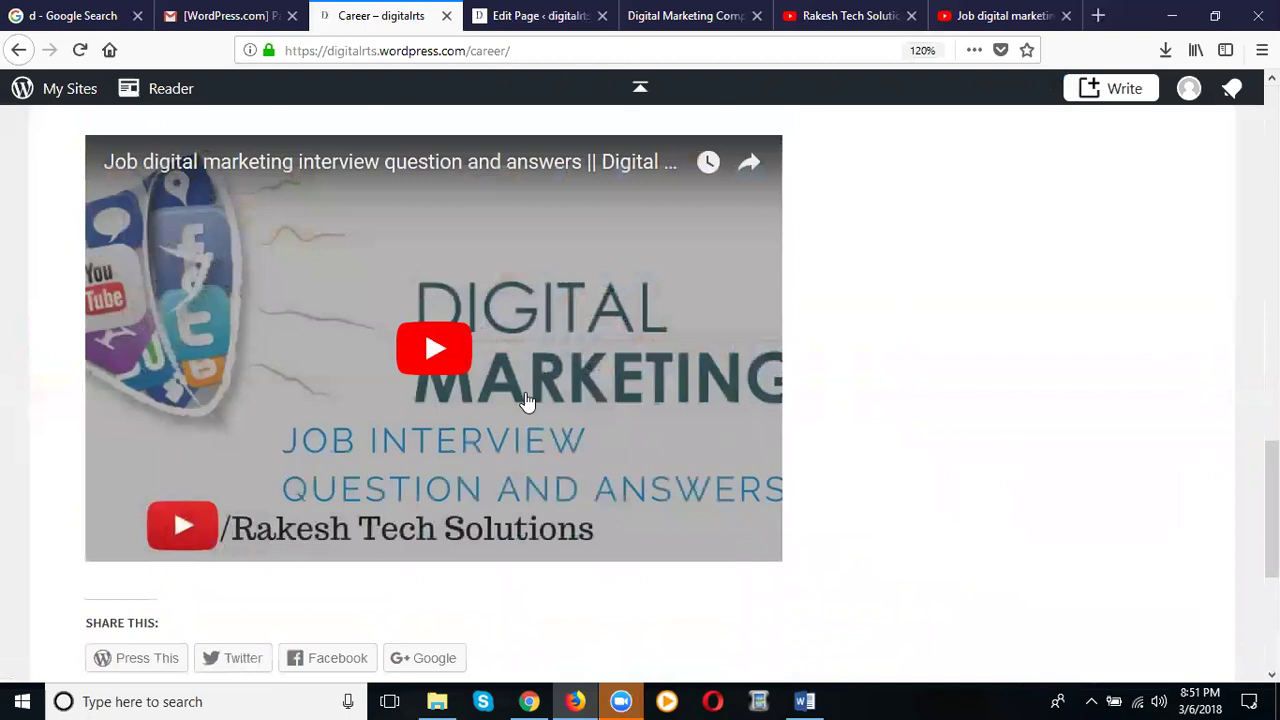
pyautogui.scroll(6, 514, 286)
pyautogui.scroll(-6, 510, 258)
pyautogui.scroll(4, 514, 350)
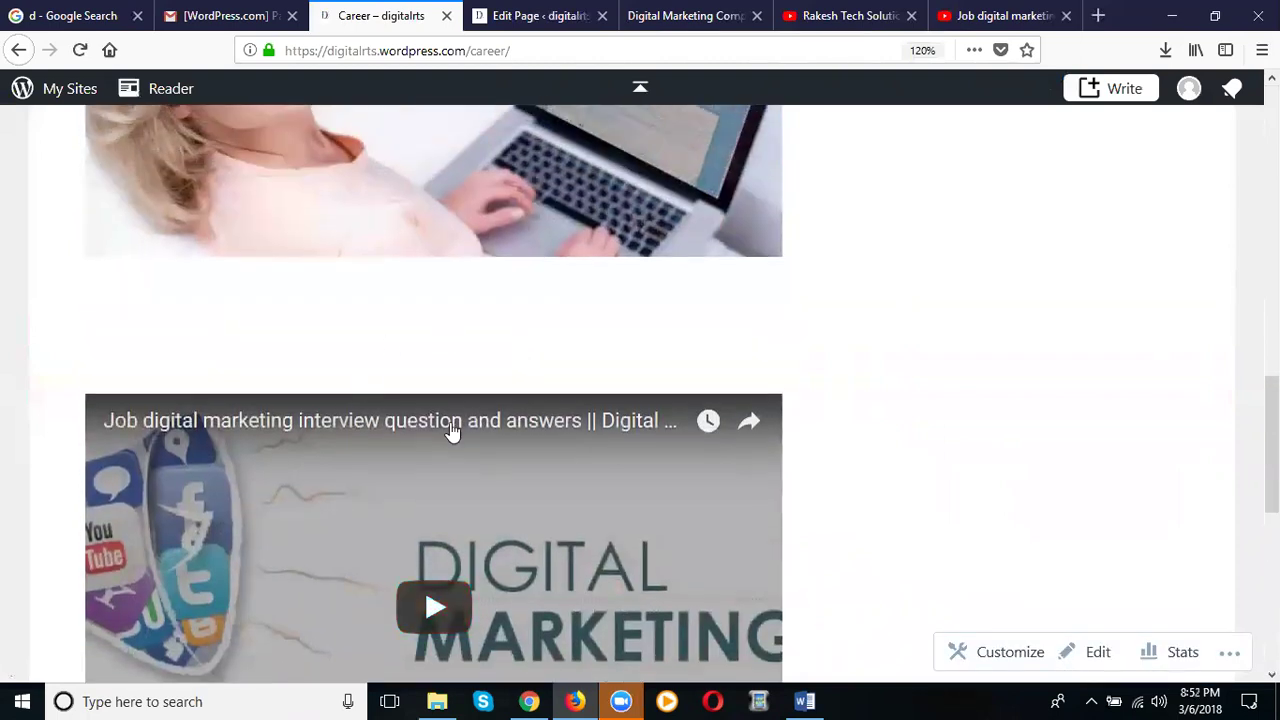
pyautogui.scroll(7, 451, 386)
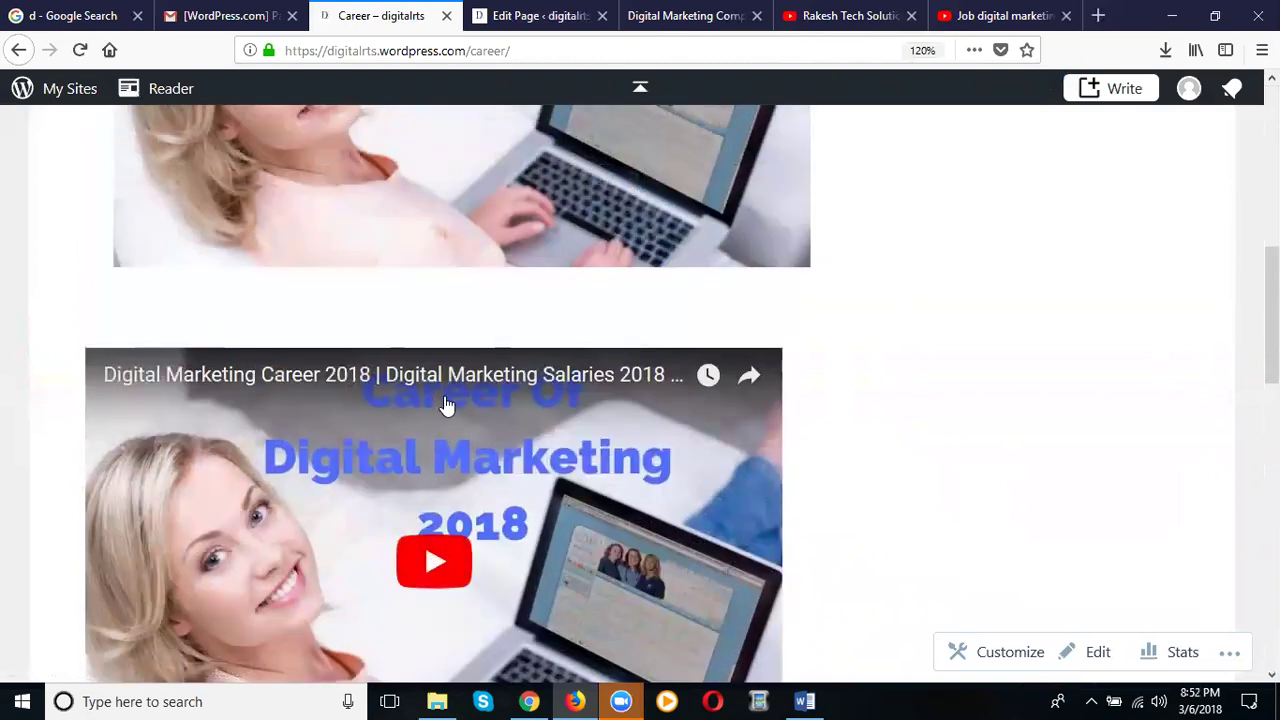
pyautogui.scroll(9, 447, 404)
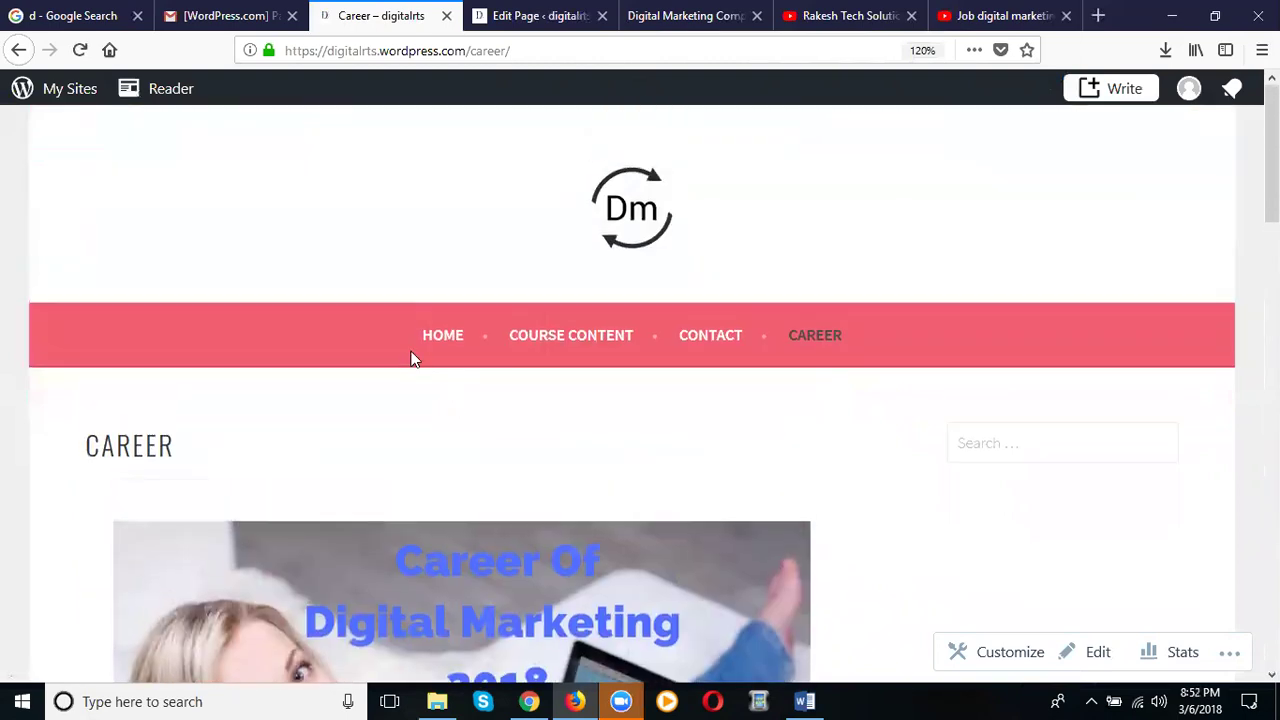
# Step: Return to the live site's Home page and review its banner image and introduction text
pyautogui.click(430, 335)
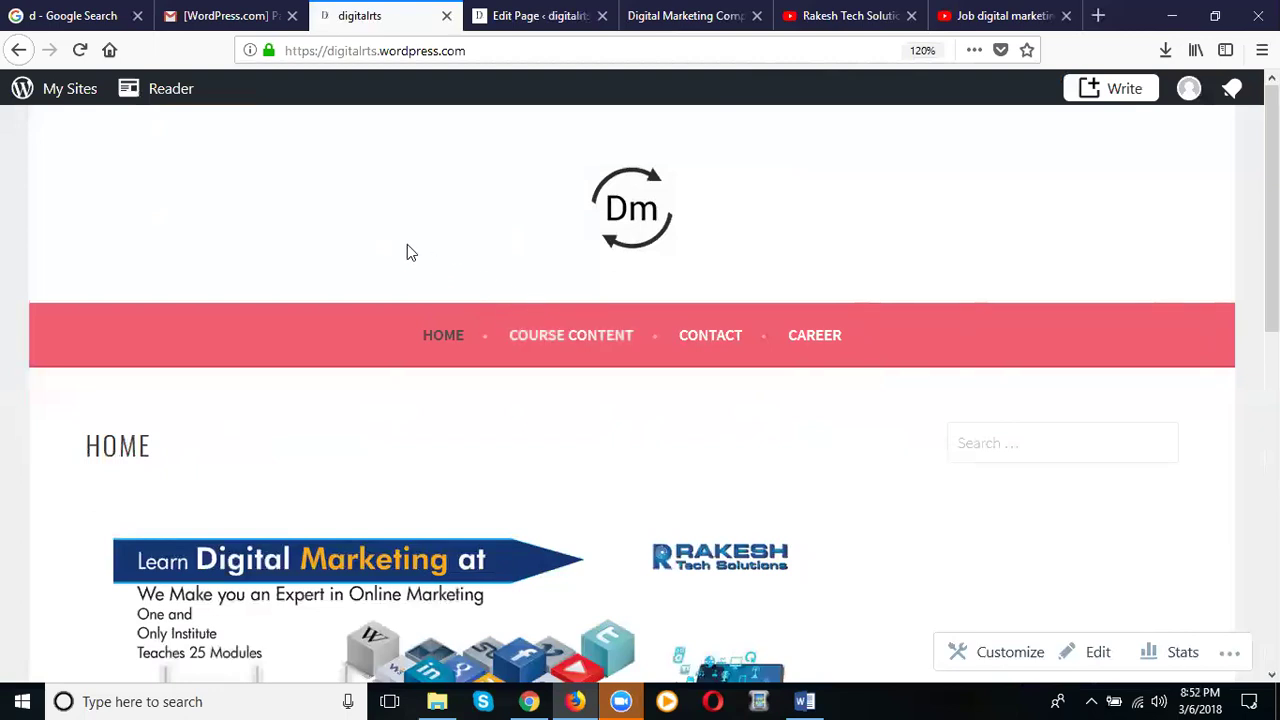
pyautogui.scroll(-5, 481, 295)
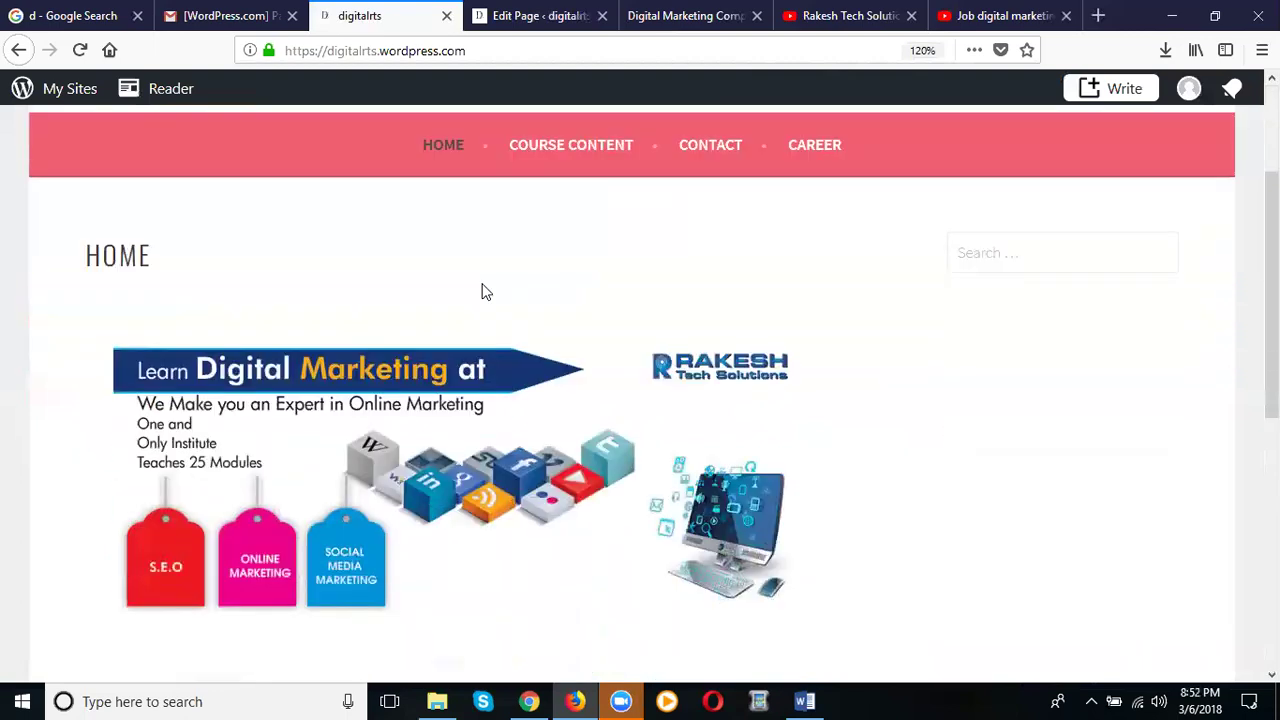
pyautogui.scroll(-3, 481, 300)
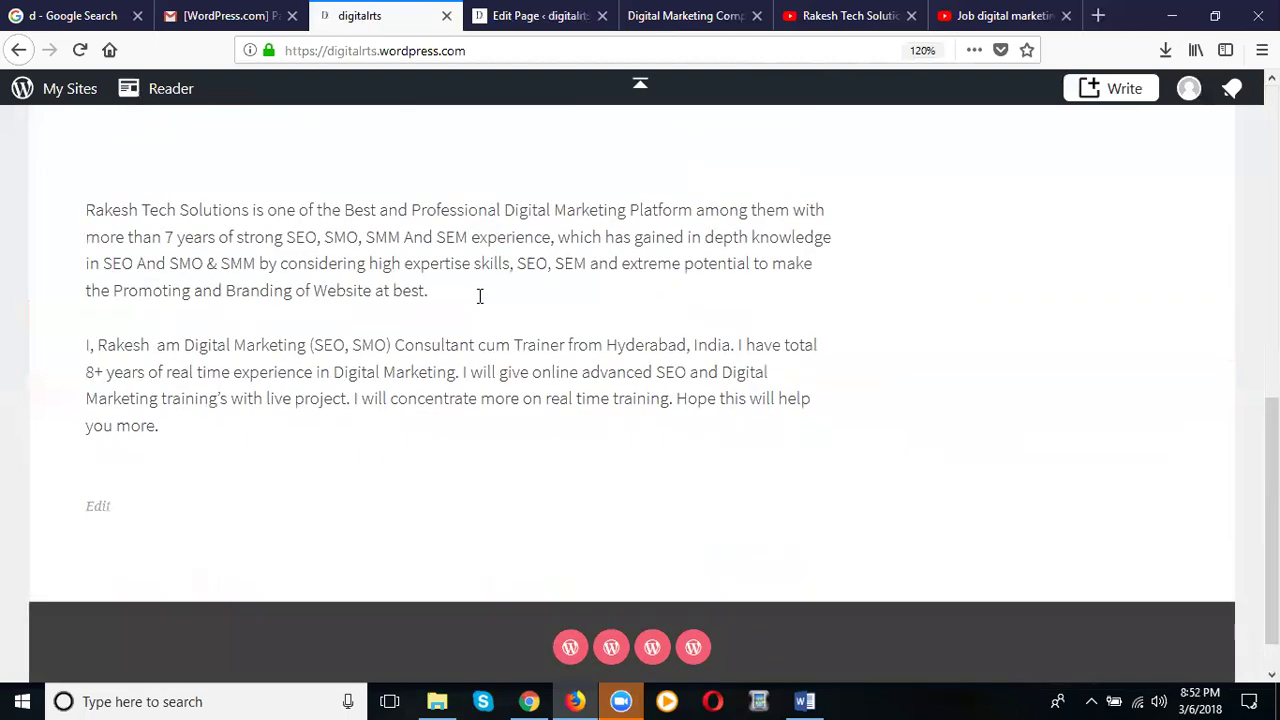